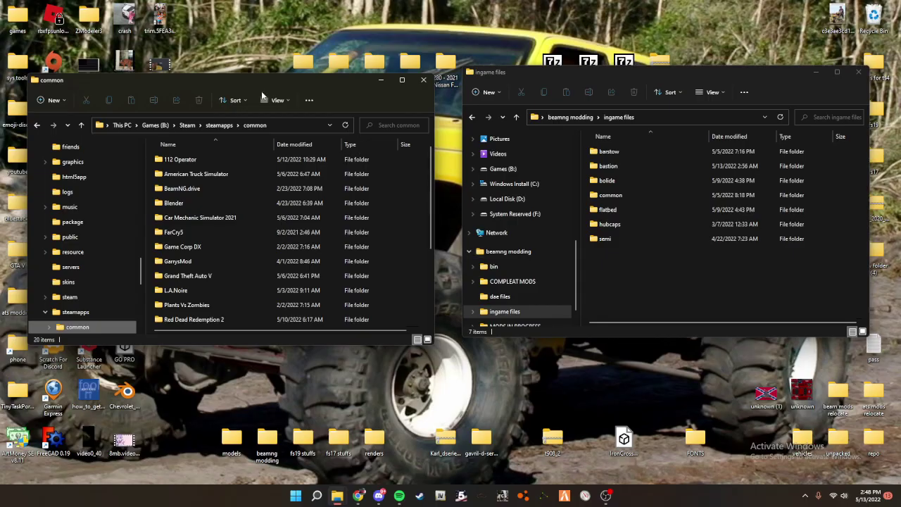
- Arrange the common and ingame files folder windows side by side, each filling half of the screen
drag(246, 83, 0, 1)
drag(194, 7, 0, 113)
click(805, 110)
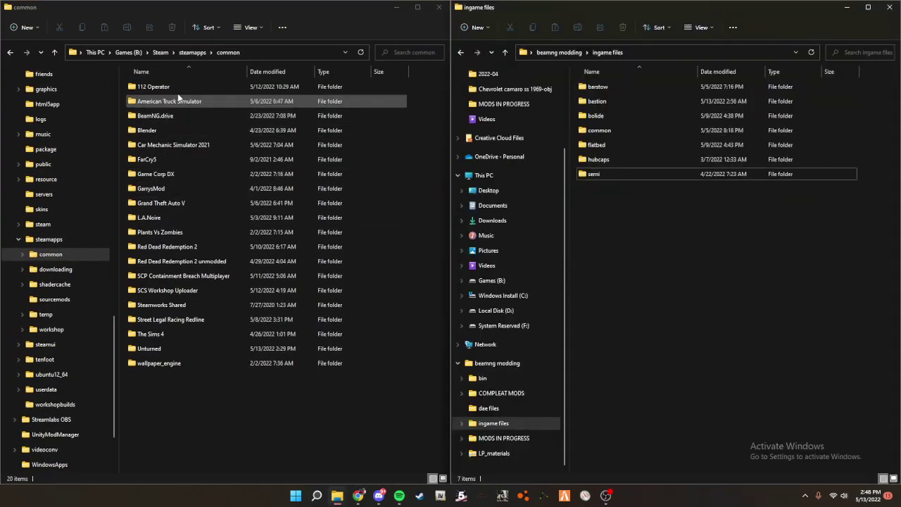
click(243, 57)
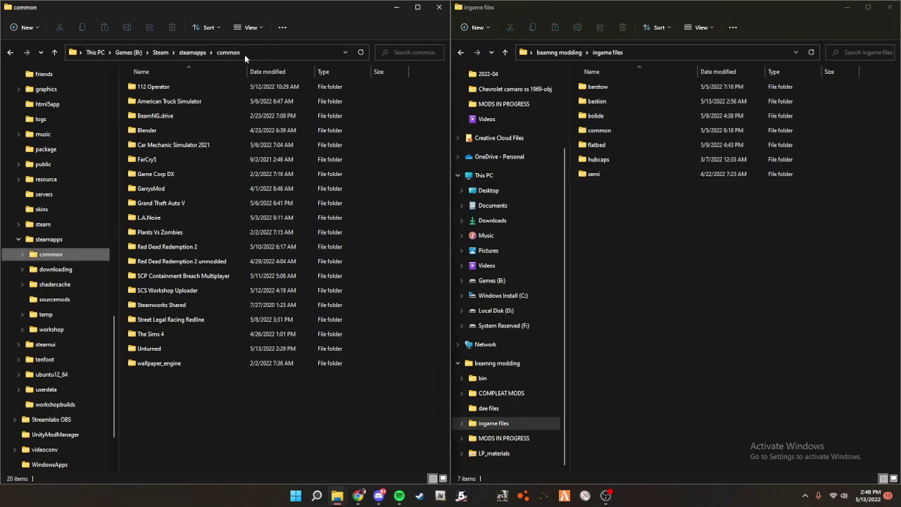
click(281, 52)
drag(71, 52, 290, 433)
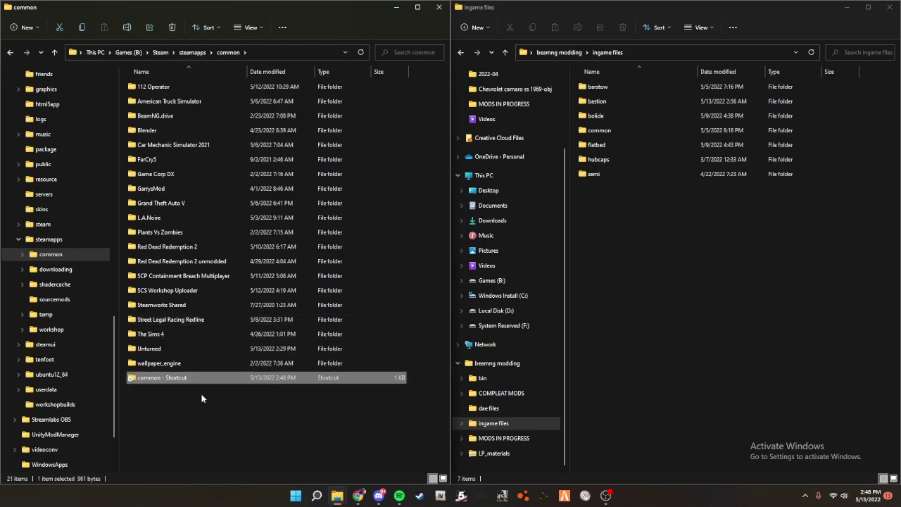
key(Delete)
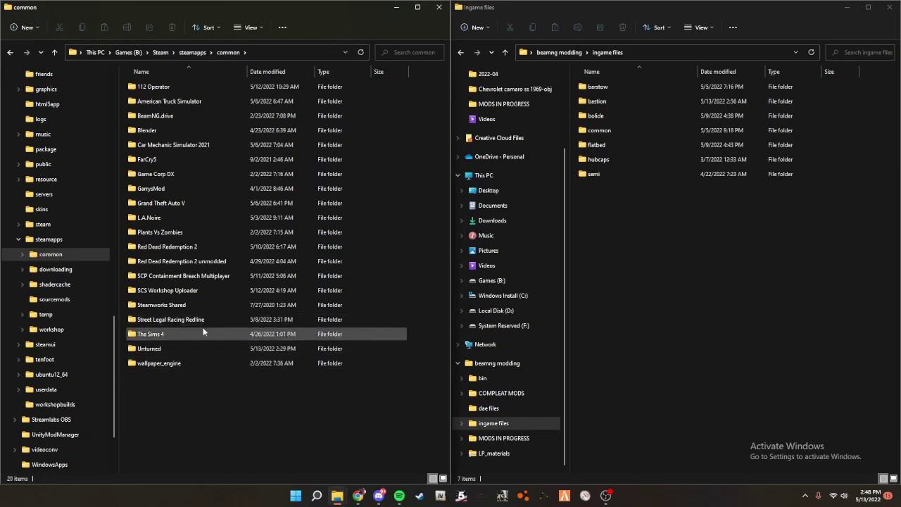
- Show the full path of the Steam common folder and open the vehicles folder inside BeamNG.drive's content folder
click(284, 54)
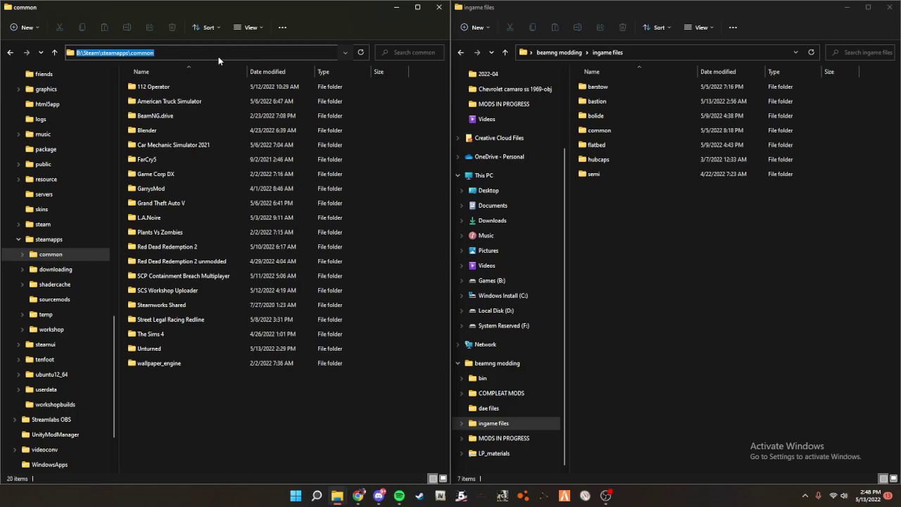
click(177, 119)
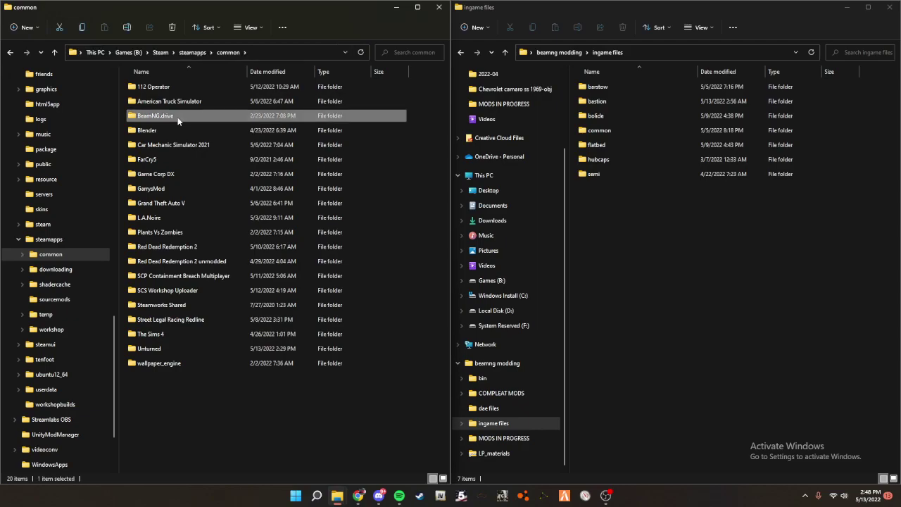
double_click(177, 118)
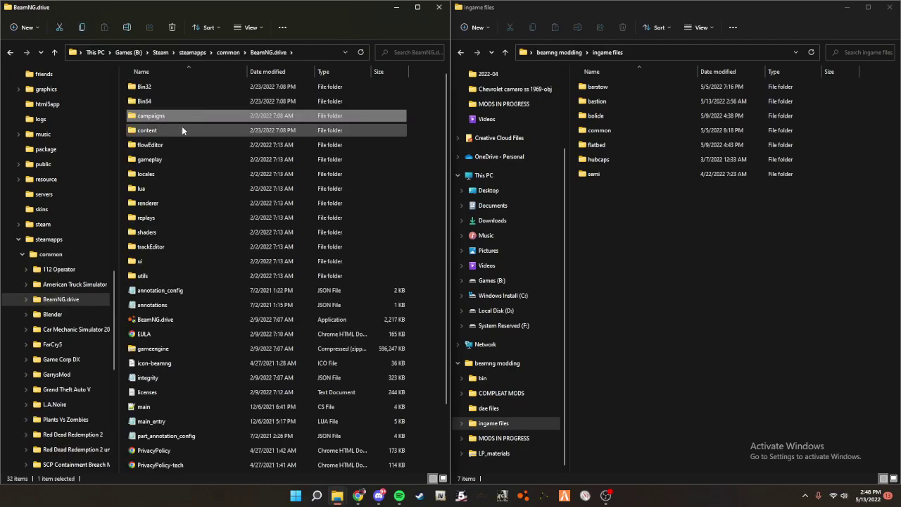
double_click(182, 126)
double_click(184, 101)
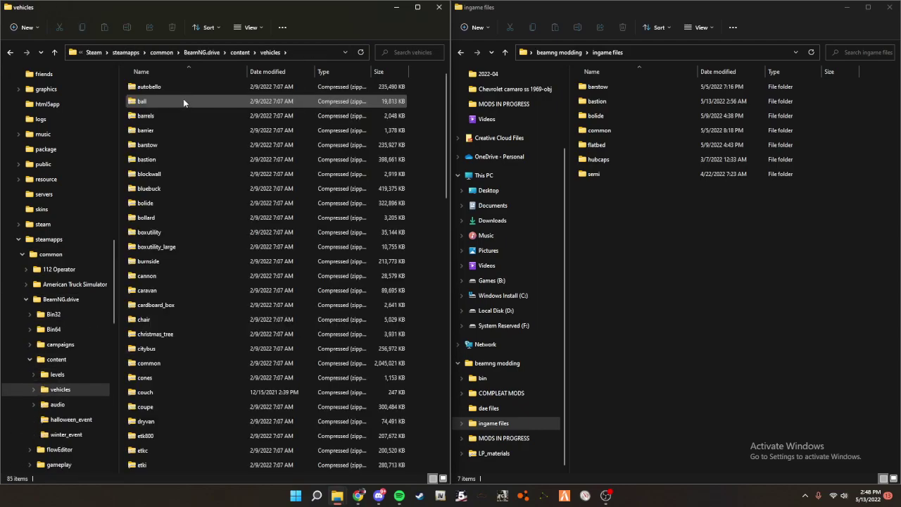
- Copy the pickup zip archive from BeamNG.drive's vehicles folder into the ingame files folder
scroll(186, 260, down, 18)
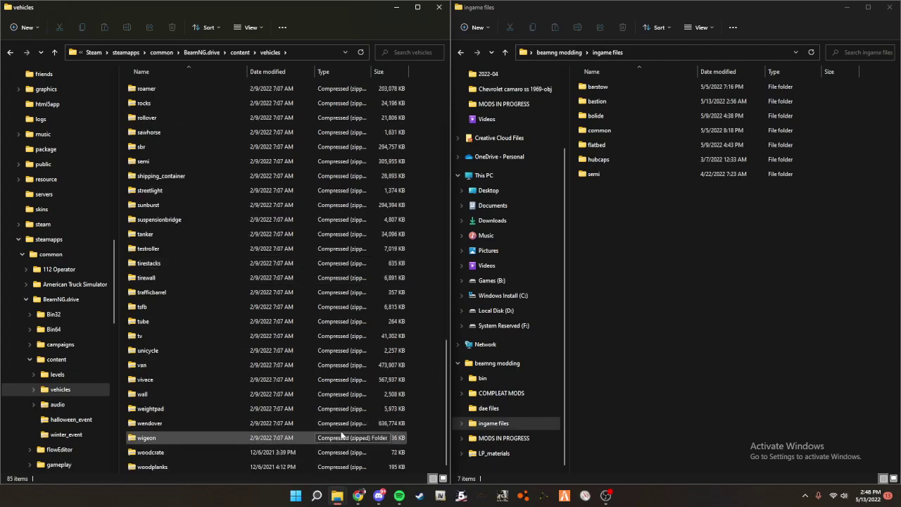
scroll(336, 430, up, 8)
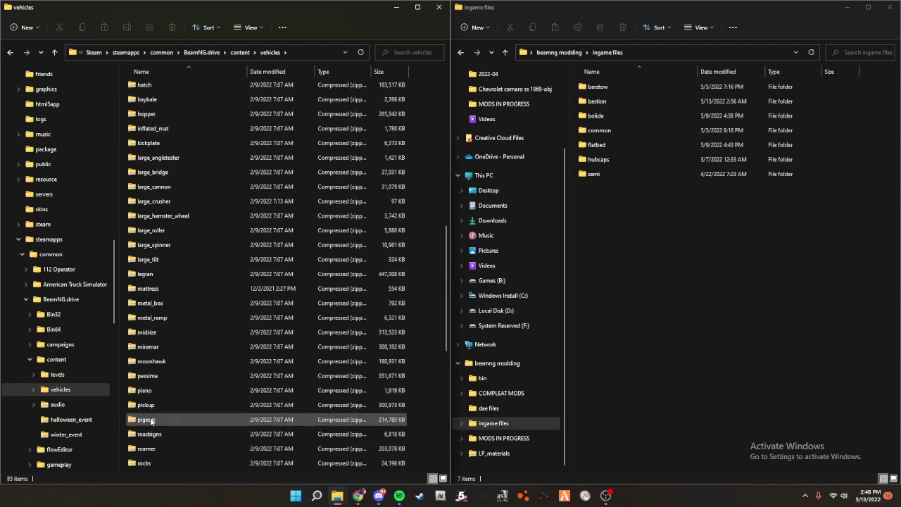
right_drag(161, 404, 791, 317)
click(862, 358)
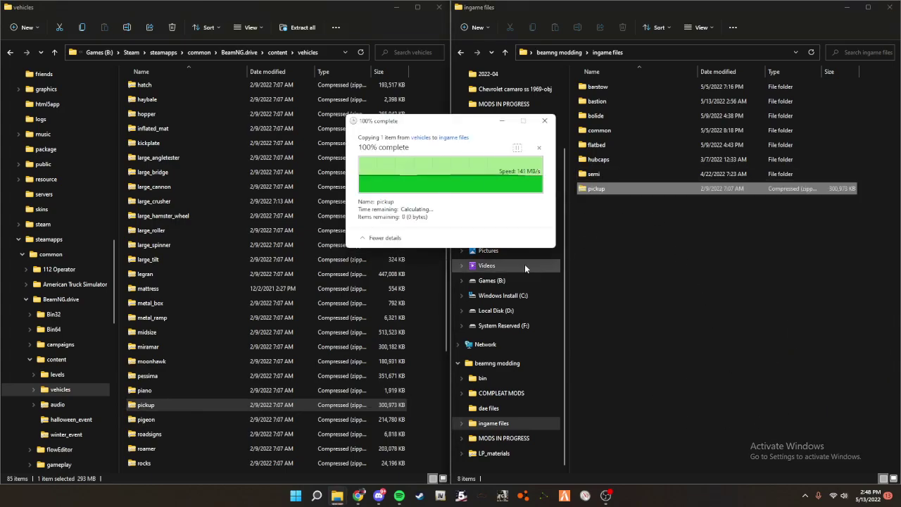
- Extract the copied pickup archive into its own folder within ingame files and delete the zip copy
right_click(639, 188)
click(699, 264)
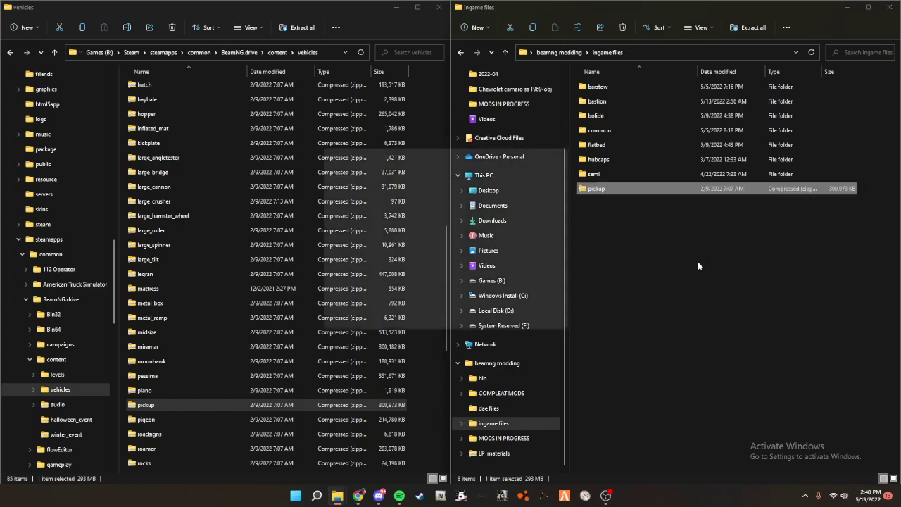
click(535, 337)
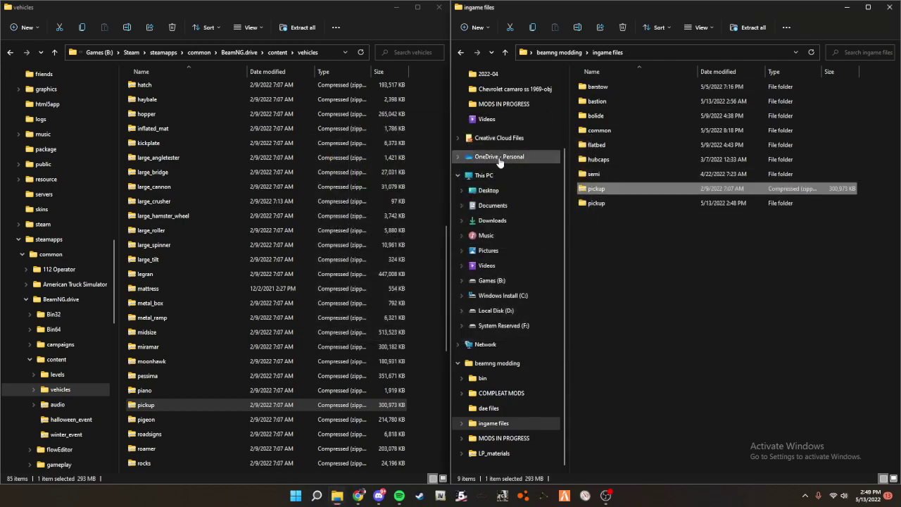
click(604, 204)
click(605, 189)
key(Delete)
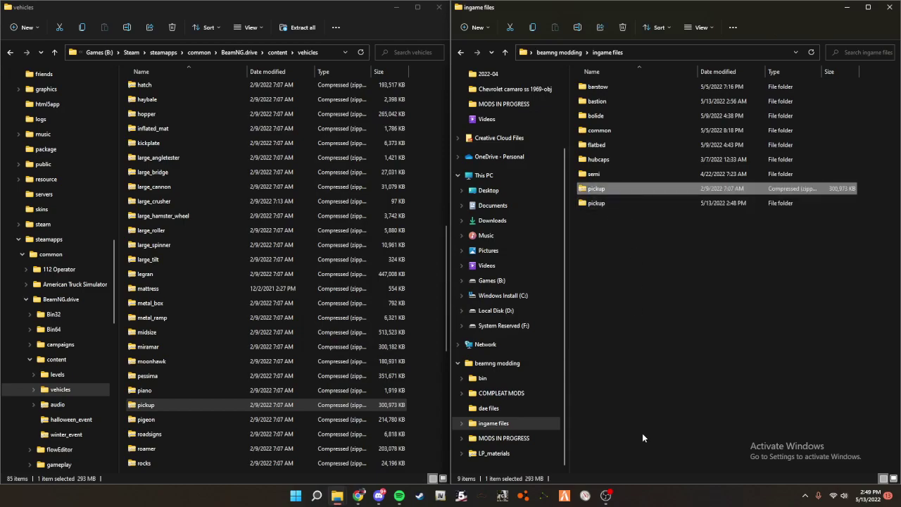
- Launch Blender through Steam and close the game's vehicles folder window
click(807, 497)
right_click(803, 437)
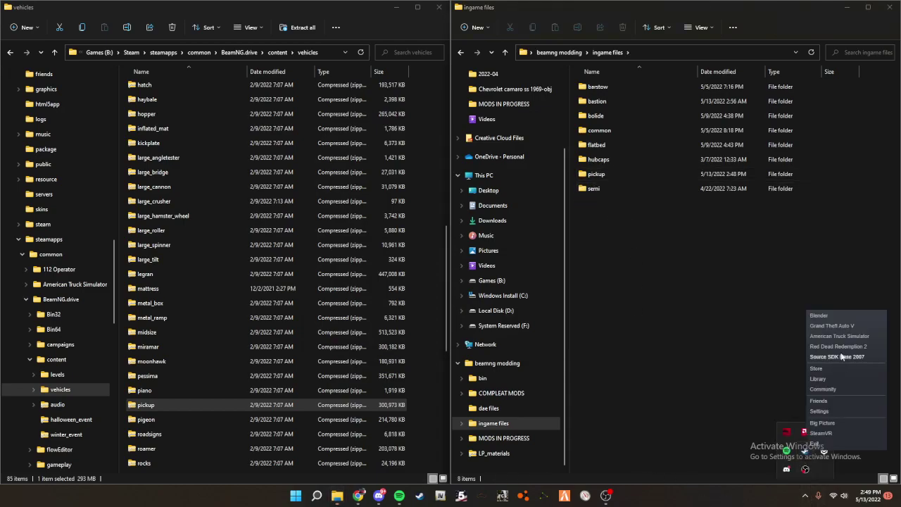
click(824, 315)
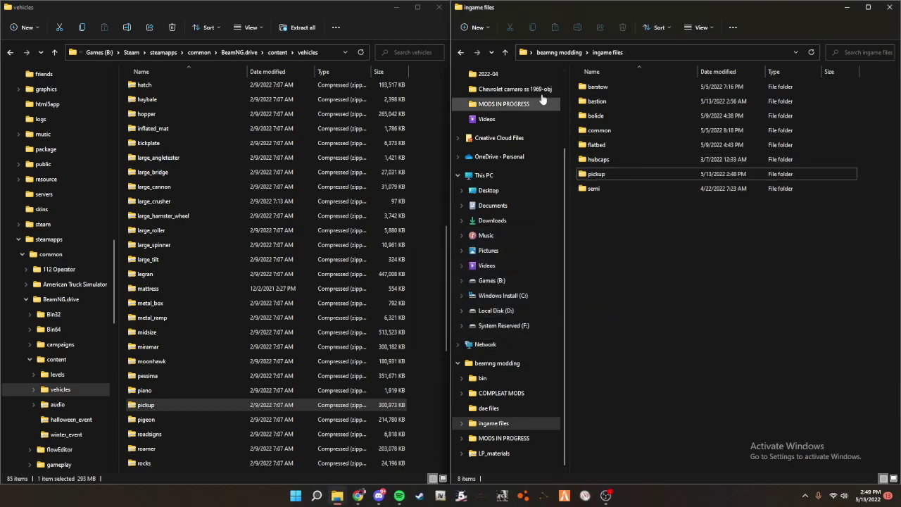
click(440, 7)
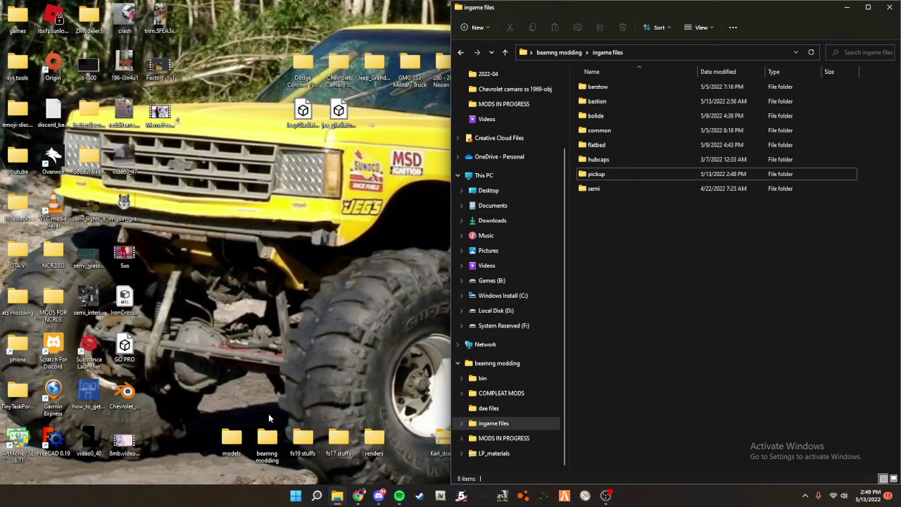
drag(640, 9, 398, 3)
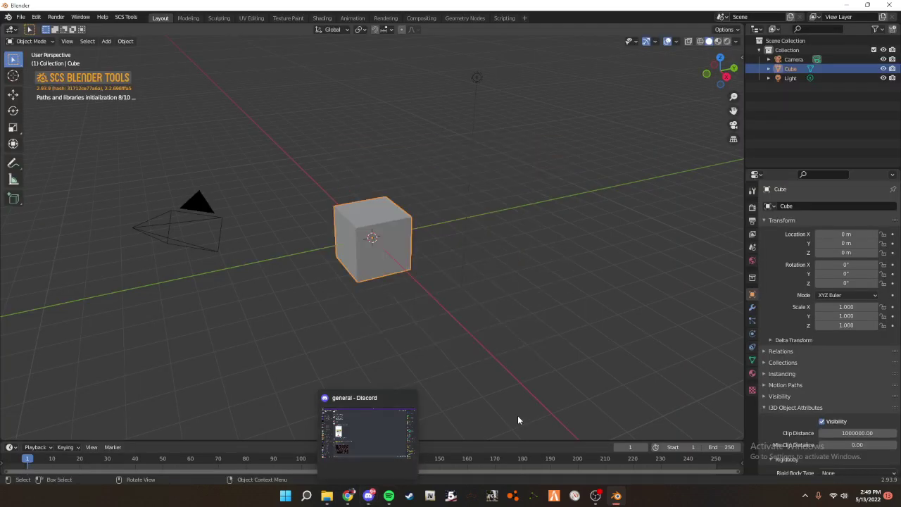
- Delete all default objects and import pickup.DAE as Collada from the extracted pickup vehicle folder in ingame files
key(a)
key(Delete)
click(20, 17)
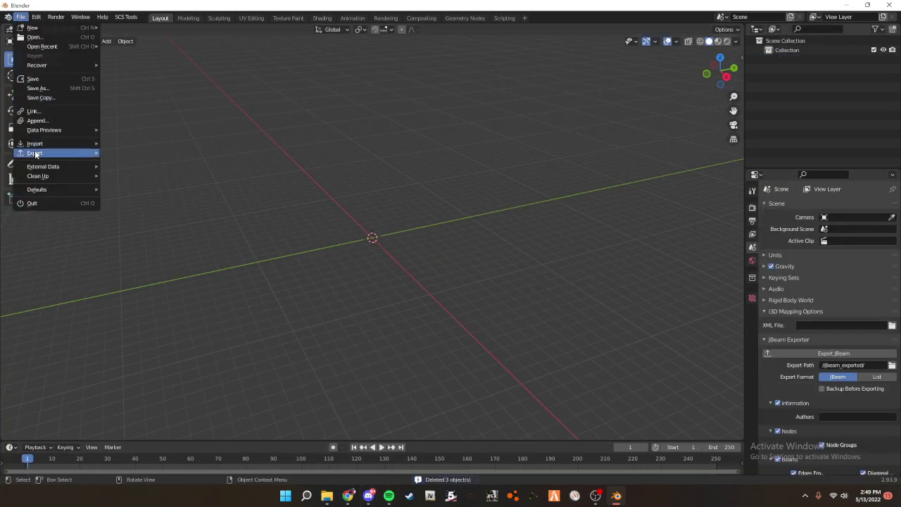
mouse_move(32, 143)
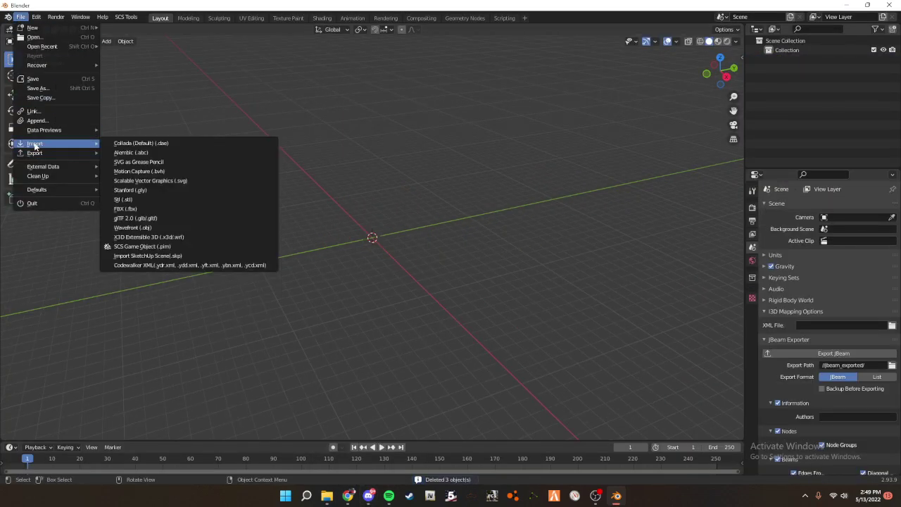
click(148, 144)
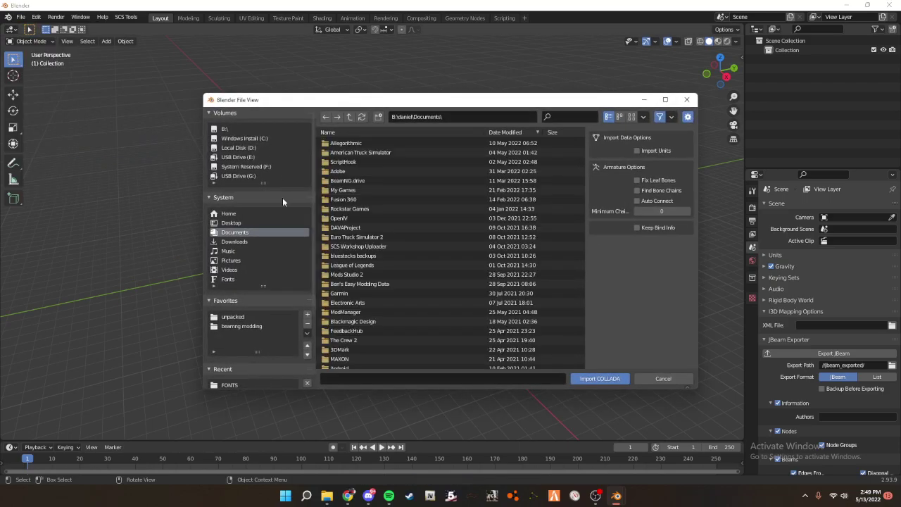
scroll(254, 302, down, 4)
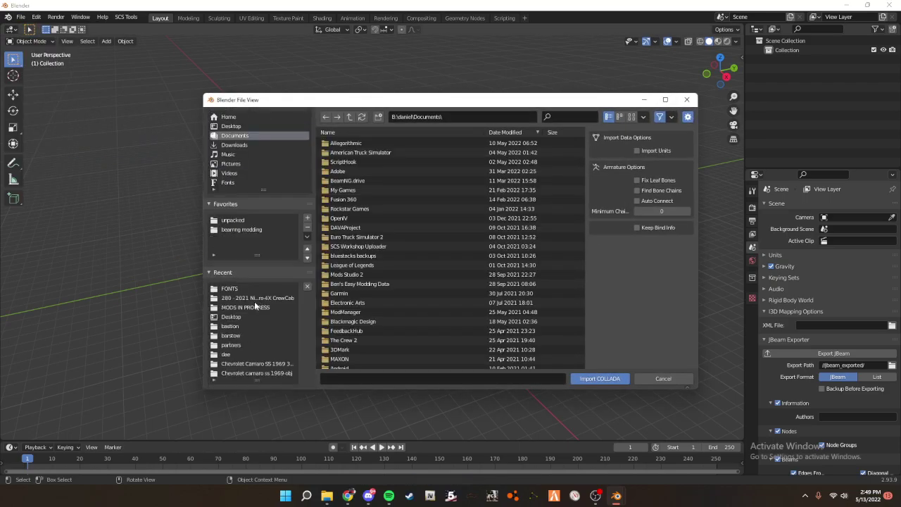
click(248, 227)
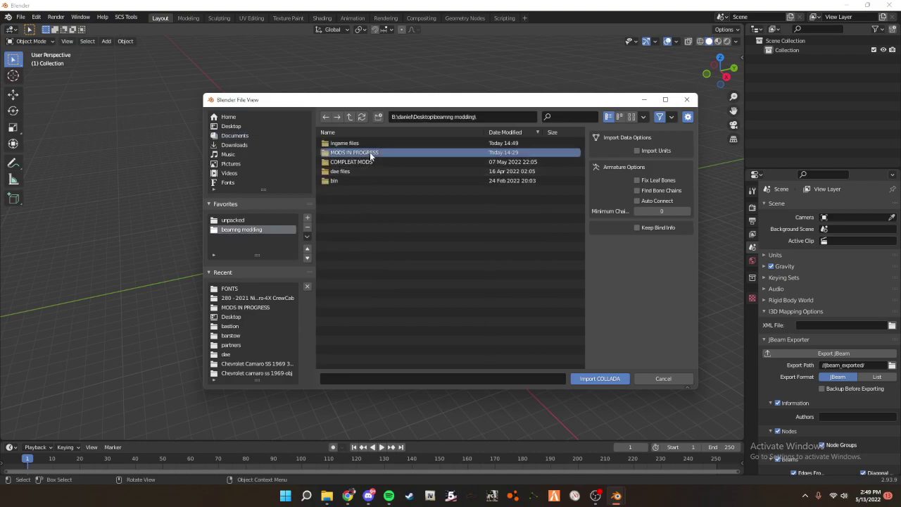
click(364, 143)
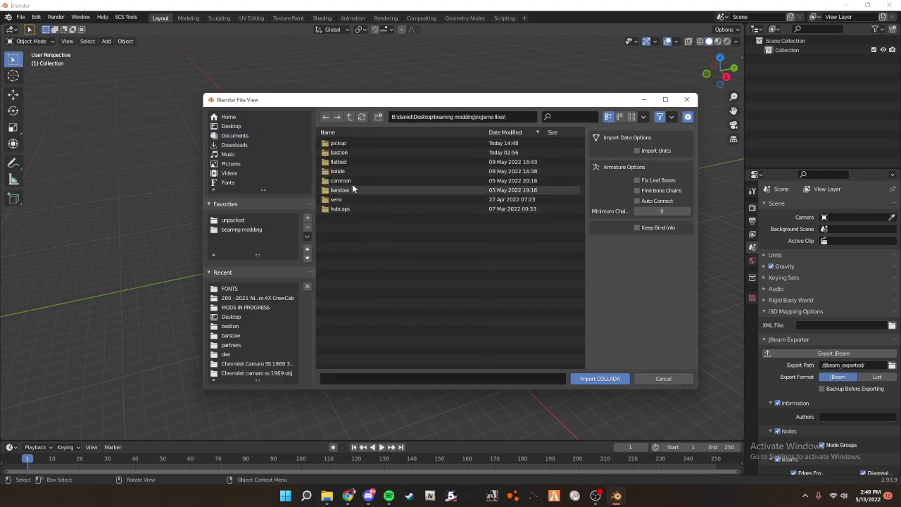
click(355, 145)
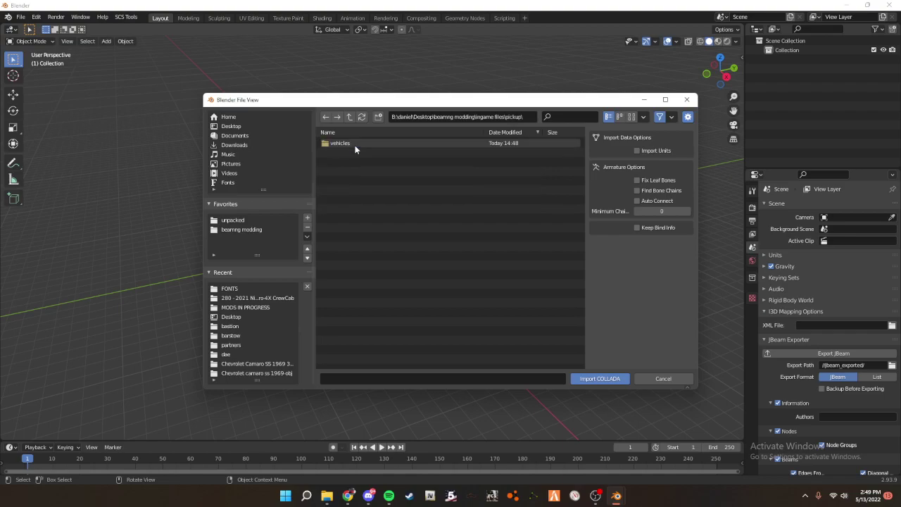
click(355, 145)
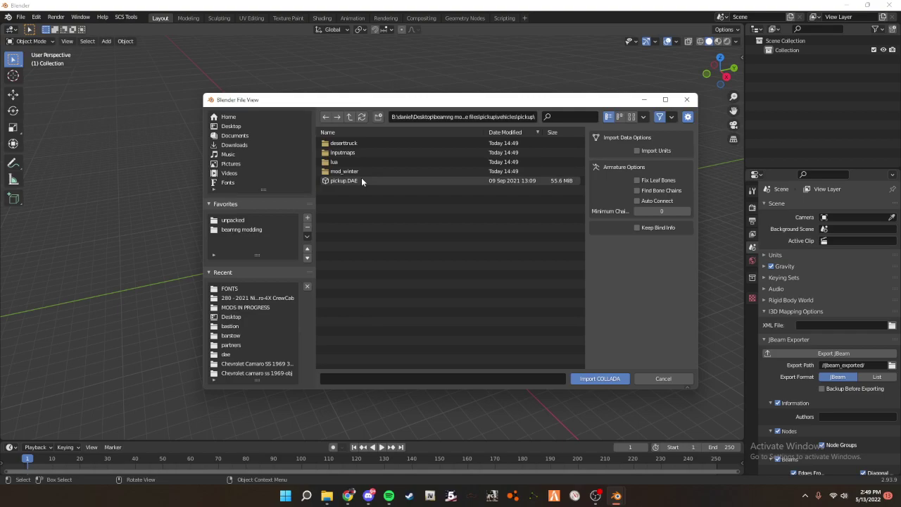
click(361, 180)
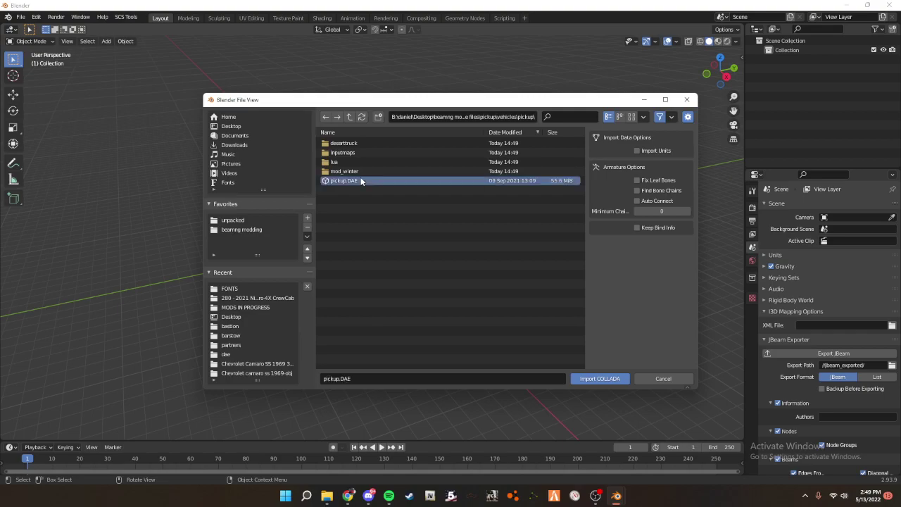
double_click(361, 180)
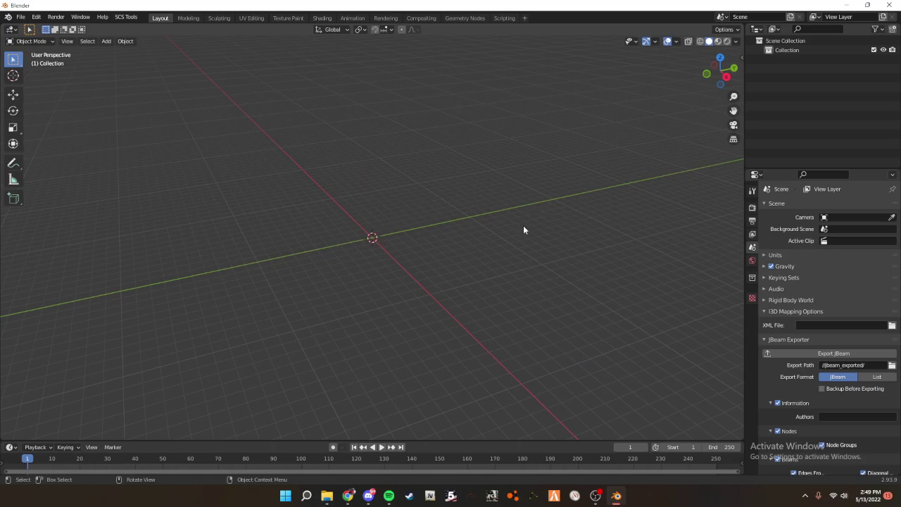
- Delete the loose wheel, pipe load, support frame and pickup_strap lying around the world origin beneath the truck
scroll(523, 226, up, 8)
middle_drag(523, 226, 509, 177)
scroll(542, 208, up, 3)
middle_drag(314, 285, 352, 297)
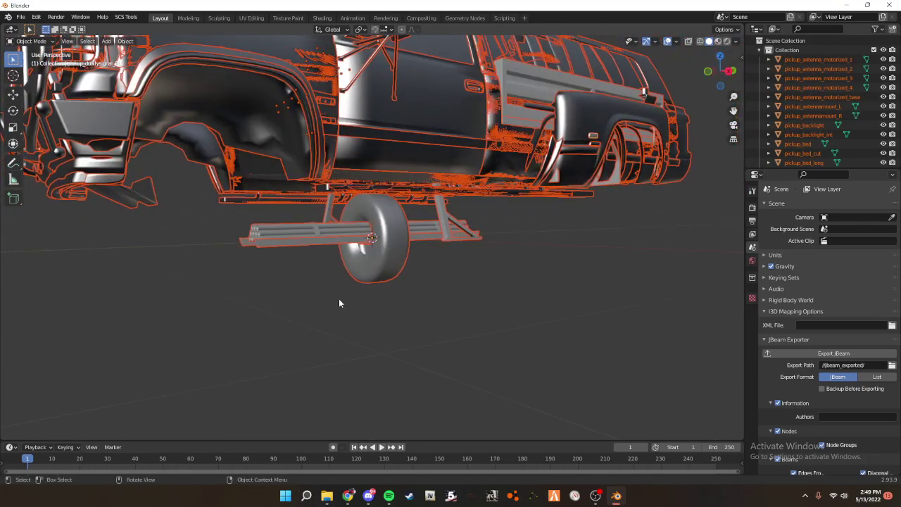
key(a)
scroll(481, 227, up, 1)
middle_drag(486, 237, 500, 254)
click(423, 326)
click(409, 252)
key(Delete)
click(411, 230)
key(Delete)
click(429, 236)
key(Delete)
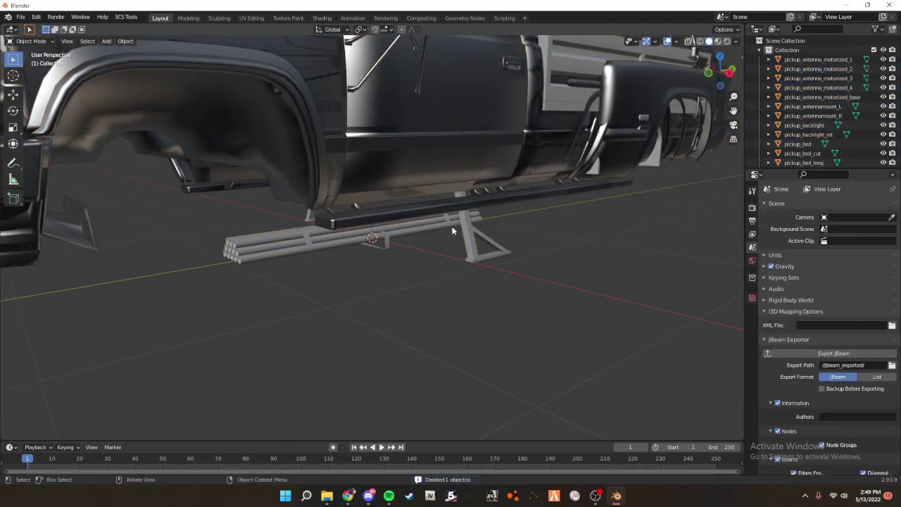
click(381, 241)
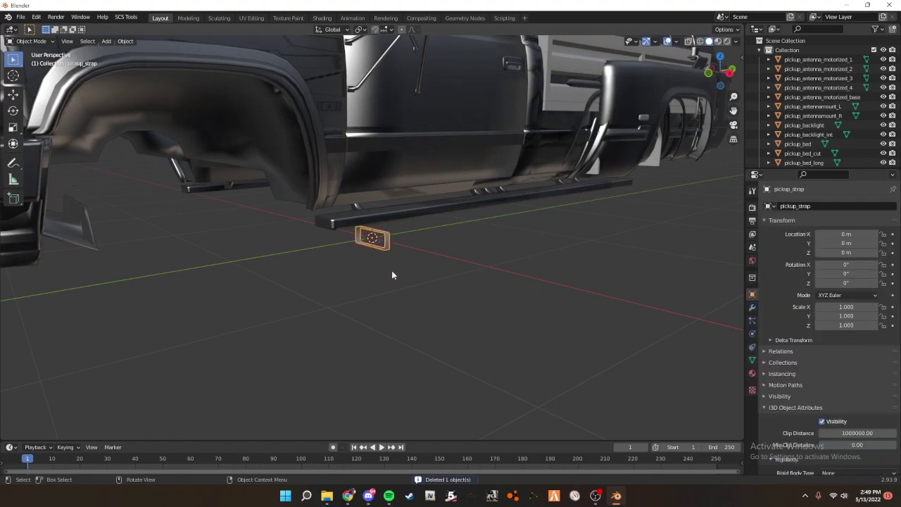
key(Delete)
- Box-select and delete the front-end body parts ahead of the truck's cab
scroll(444, 271, down, 3)
middle_drag(443, 271, 373, 281)
drag(159, 311, 279, 69)
key(Delete)
middle_drag(369, 207, 483, 236)
drag(483, 237, 681, 105)
drag(74, 321, 574, 84)
- Delete the overlapping long-bed and wagon body parts at the rear of the truck one by one
middle_drag(540, 203, 659, 238)
click(588, 220)
key(Delete)
click(625, 220)
scroll(627, 221, up, 1)
key(Delete)
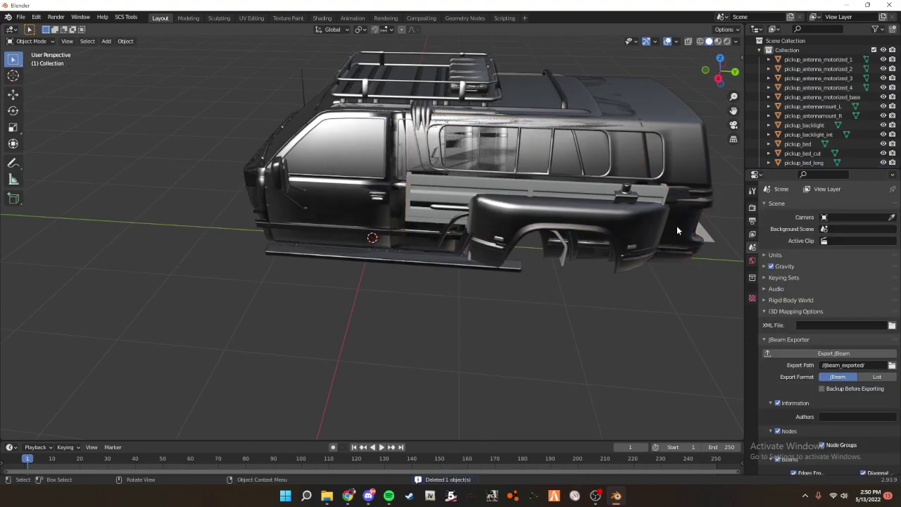
click(681, 231)
key(Delete)
click(701, 179)
middle_drag(701, 180, 693, 155)
key(Delete)
click(683, 176)
key(Delete)
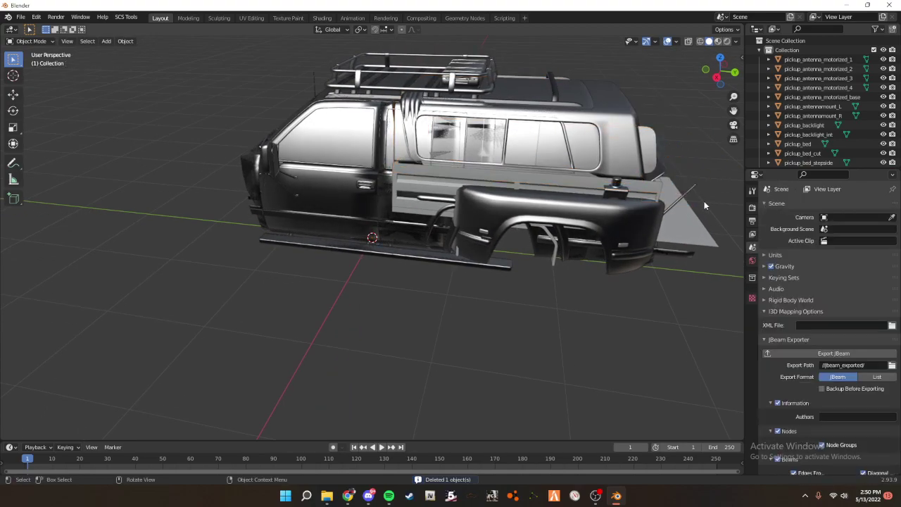
- Try deleting the pickup_intcarpet_short_ext interior carpet object and undo the deletion
click(696, 237)
middle_drag(697, 238, 637, 231)
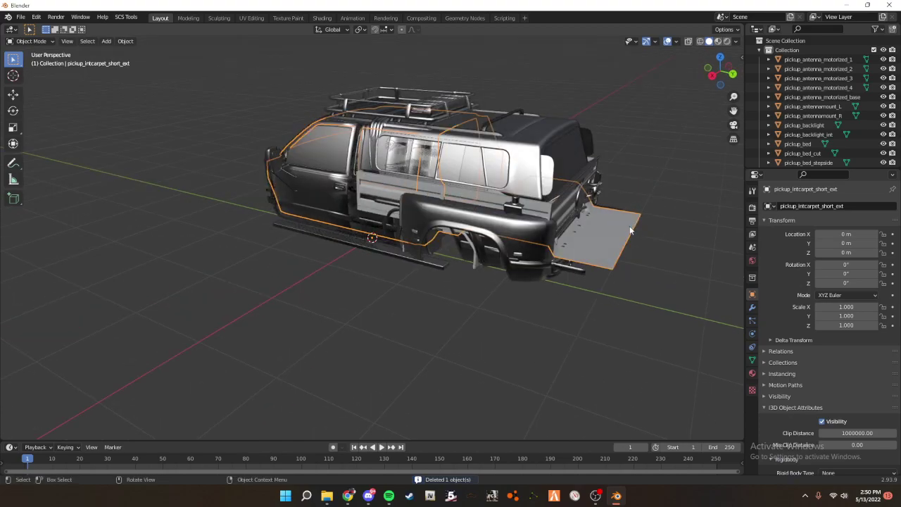
middle_drag(650, 224, 496, 124)
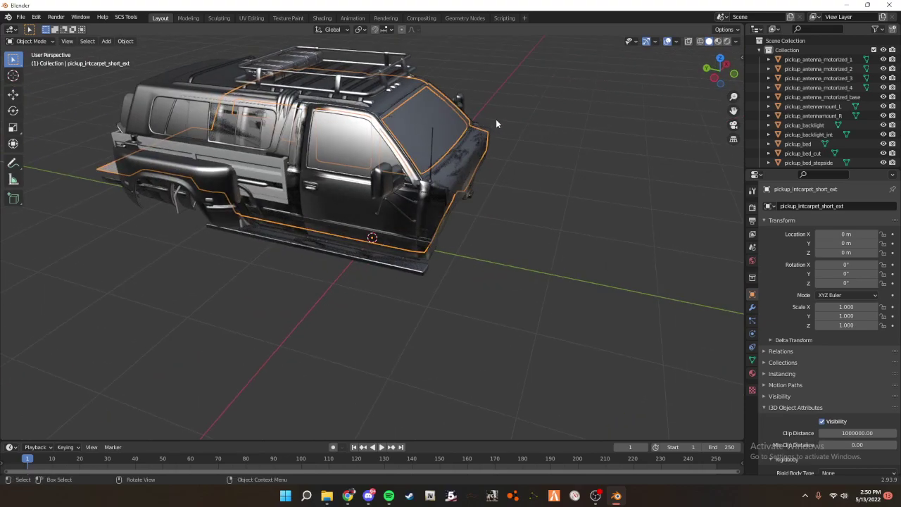
middle_drag(479, 147, 230, 118)
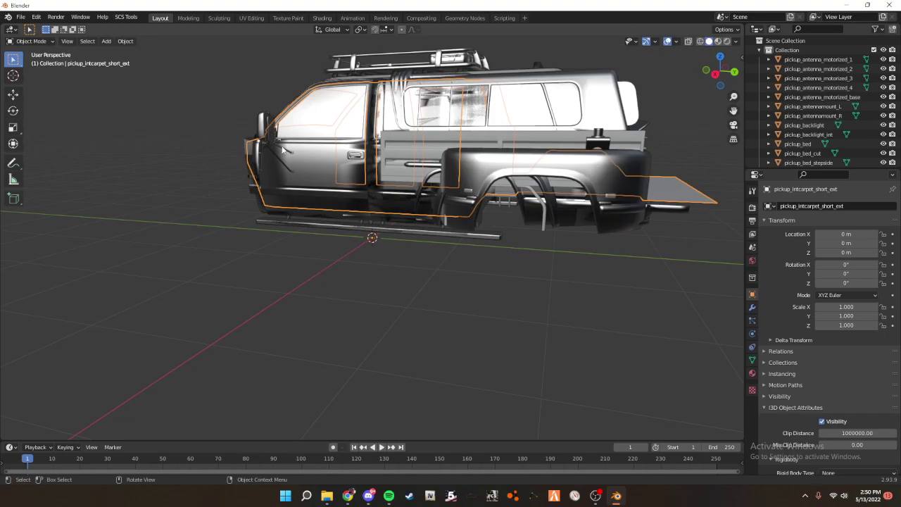
scroll(314, 193, down, 8)
scroll(359, 209, up, 5)
middle_drag(314, 193, 504, 244)
key(Delete)
key(ctrl+z)
key(Delete)
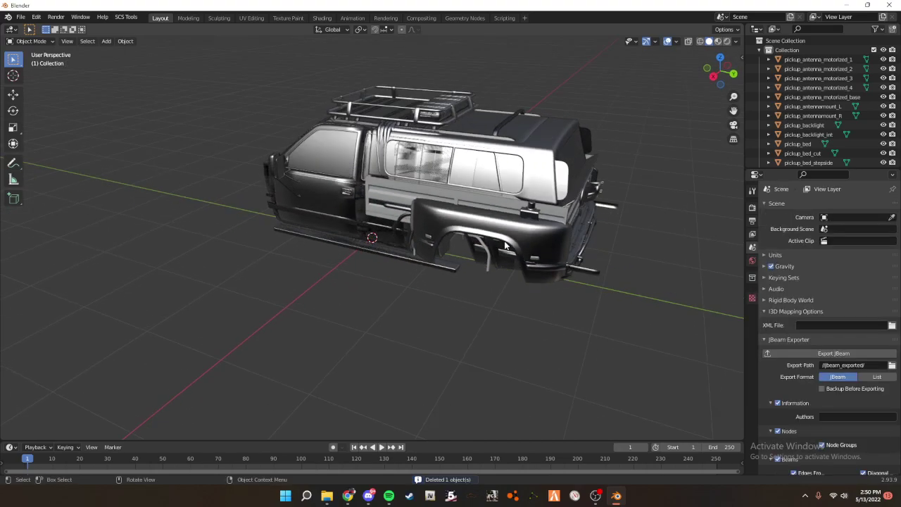
key(ctrl+z)
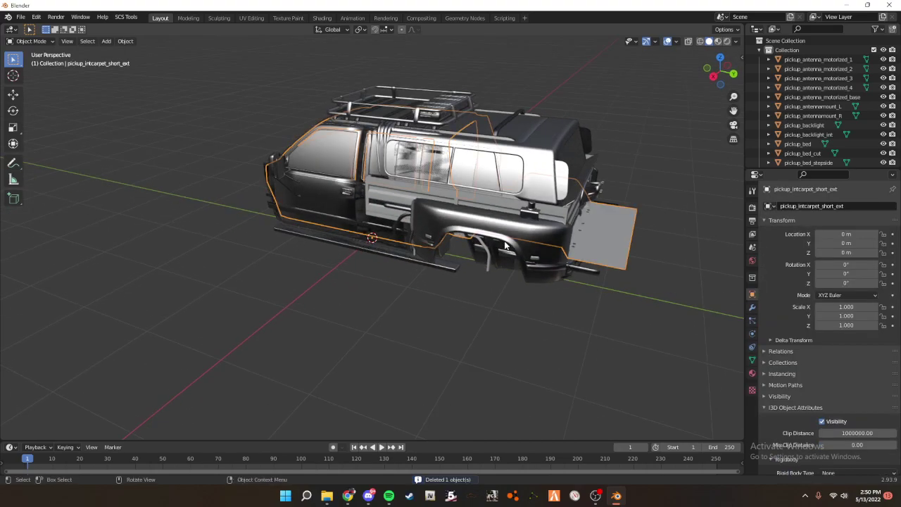
- Temporarily hide pickup_intcarpet_short_ext and the box-selected truck bed parts, and reveal all hidden parts again
key(h)
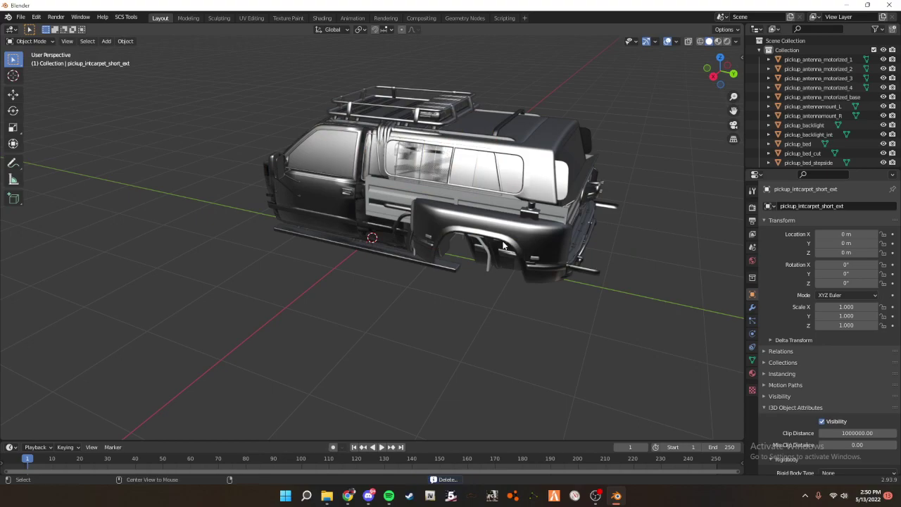
key(alt+h)
middle_drag(504, 244, 496, 235)
key(h)
scroll(519, 250, down, 3)
middle_drag(522, 251, 552, 261)
drag(444, 265, 630, 56)
key(h)
middle_drag(554, 225, 506, 204)
scroll(507, 204, up, 2)
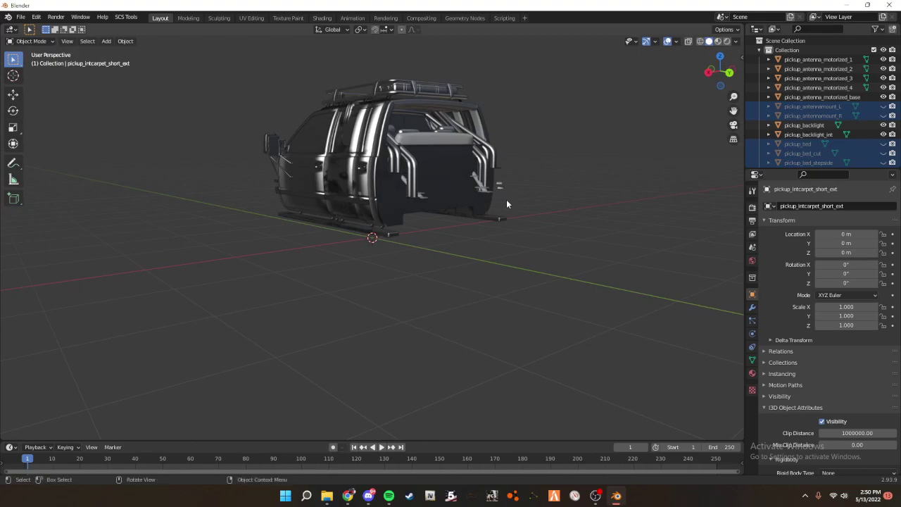
key(alt+h)
- Examine the truck's left side and the pickup_door_L door up close
middle_drag(507, 200, 409, 263)
click(419, 261)
middle_drag(458, 243, 479, 248)
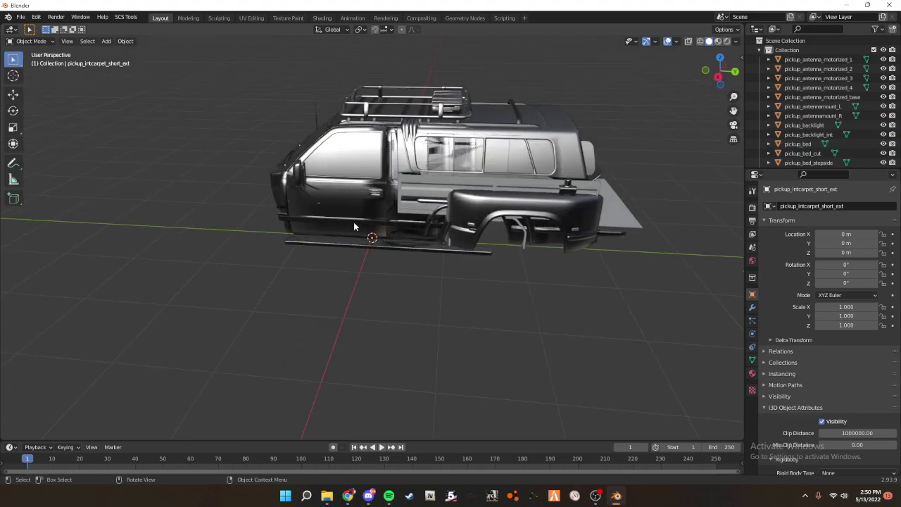
click(354, 222)
scroll(393, 195, up, 2)
scroll(391, 195, up, 1)
click(327, 163)
middle_drag(334, 163, 400, 153)
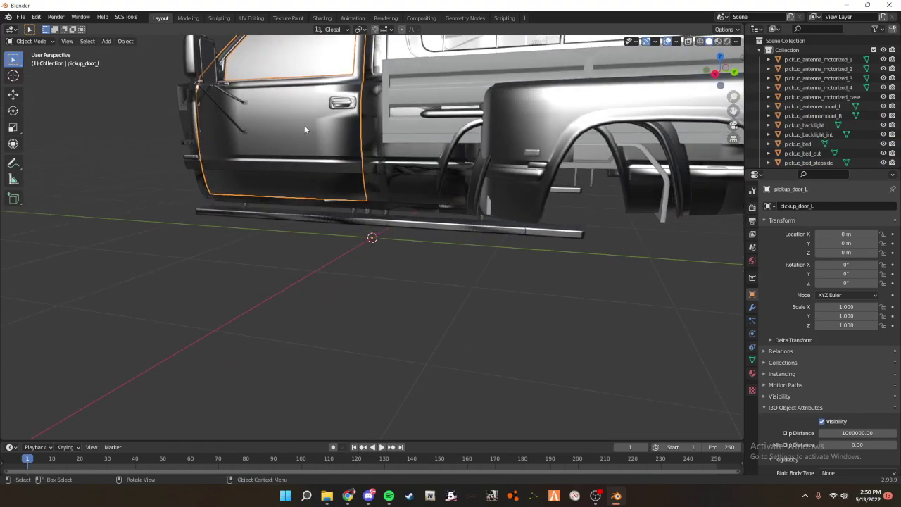
middle_drag(334, 130, 437, 130)
- Delete the pickup_fenderflare_RL_dually fender flare and the pickup_bed_cut object at the rear of the truck
scroll(397, 326, down, 3)
middle_drag(454, 314, 564, 266)
click(394, 325)
click(538, 272)
click(563, 276)
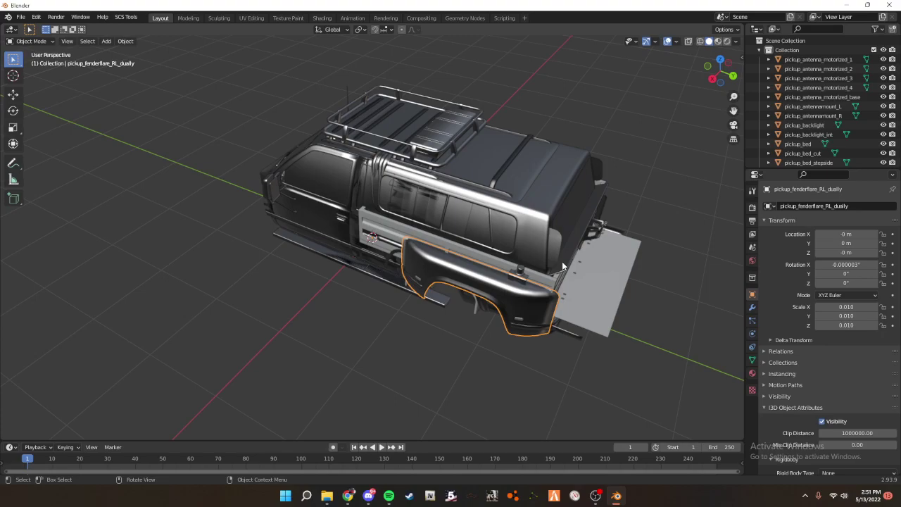
mouse_move(372, 503)
key(Delete)
- Hide the pickup_bed, pickup_bedcover and pickup_body objects in the viewport
middle_drag(385, 261, 693, 156)
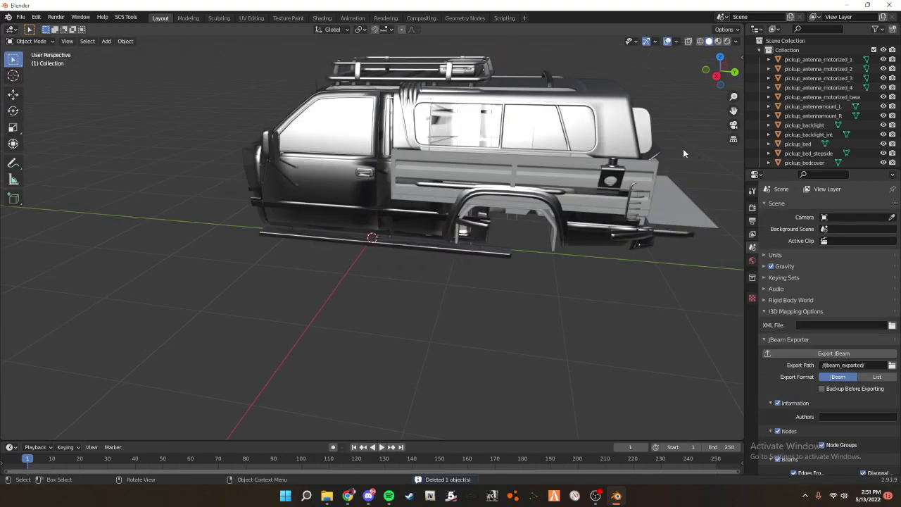
click(885, 144)
click(884, 144)
click(885, 144)
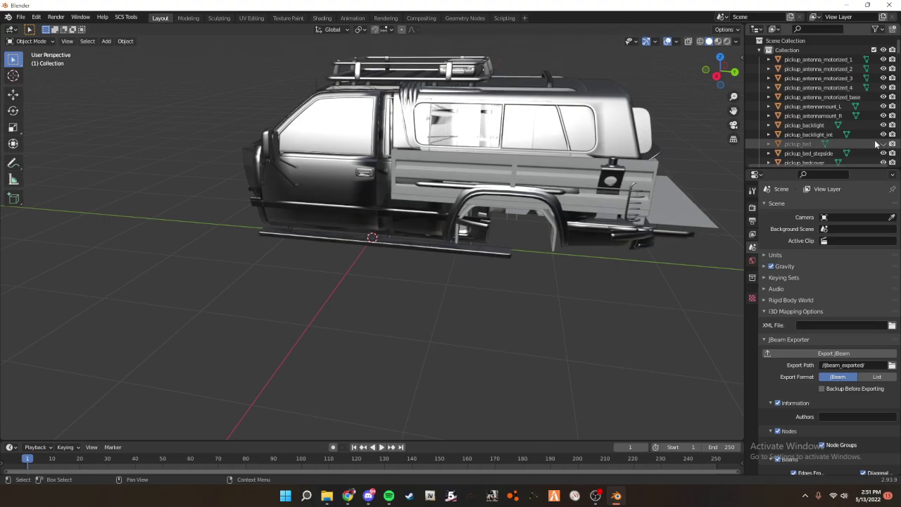
scroll(873, 141, down, 2)
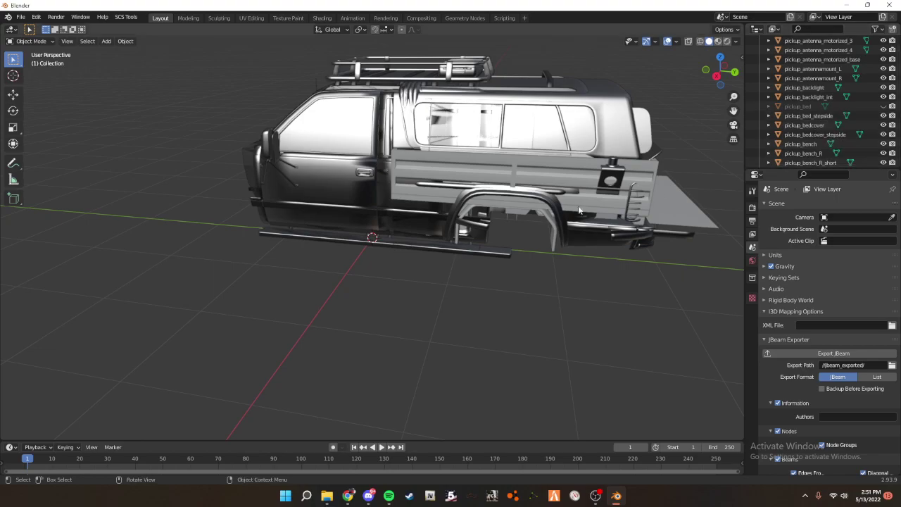
middle_drag(483, 216, 440, 205)
scroll(803, 85, down, 8)
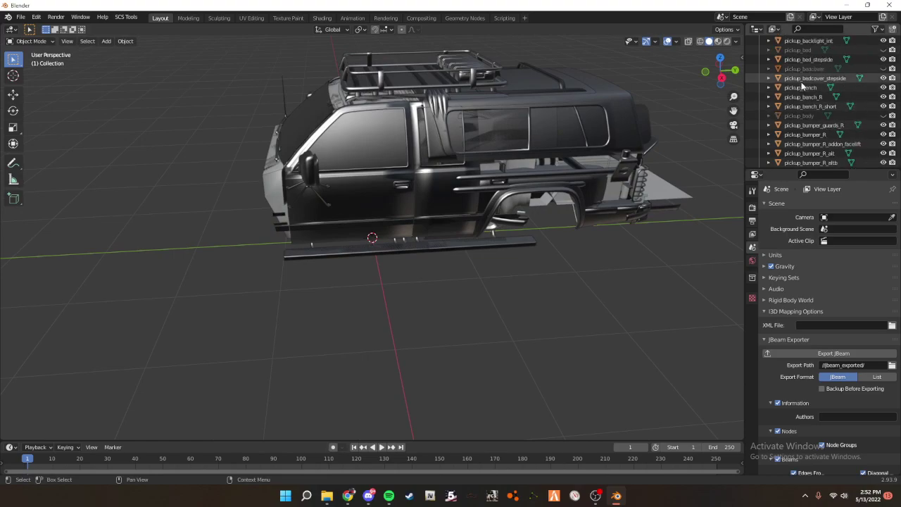
- Select pickup_campershell together with all its front, left and right glass objects, leaving out the camper shell tailgate parts
scroll(810, 102, down, 10)
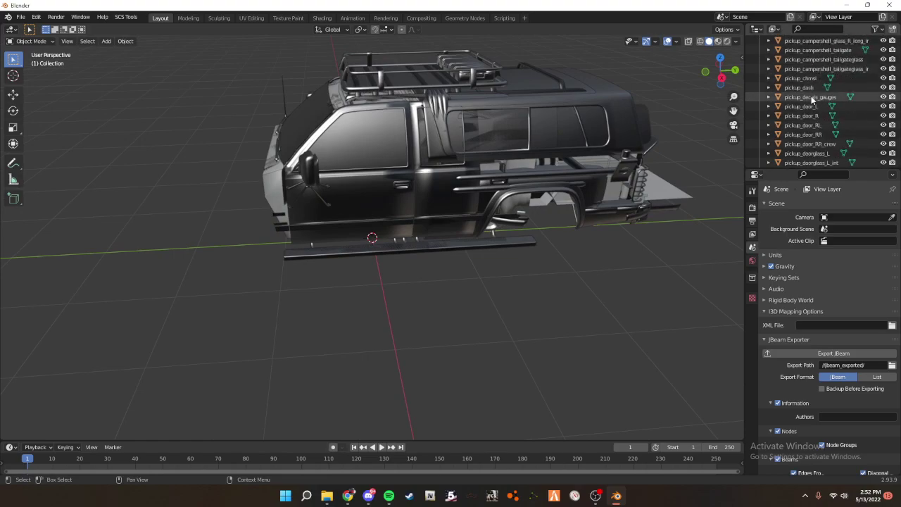
scroll(803, 107, up, 6)
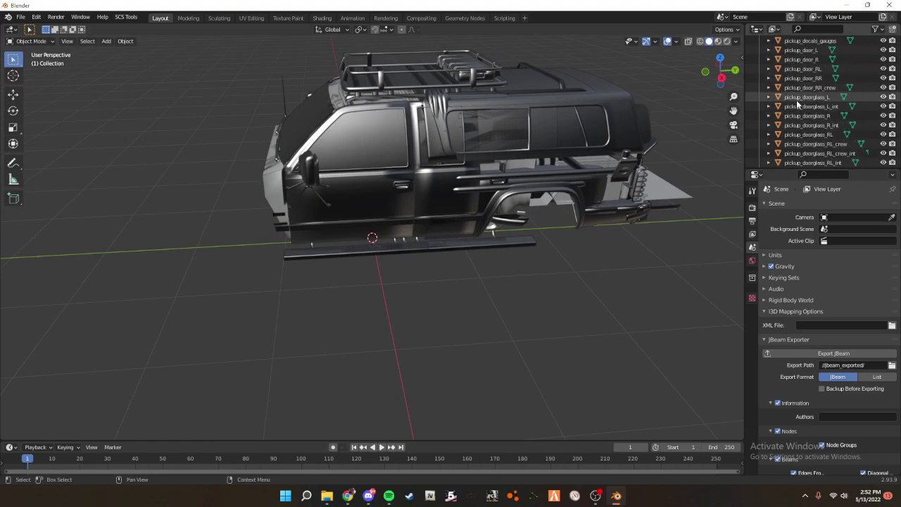
click(803, 88)
scroll(823, 152, down, 3)
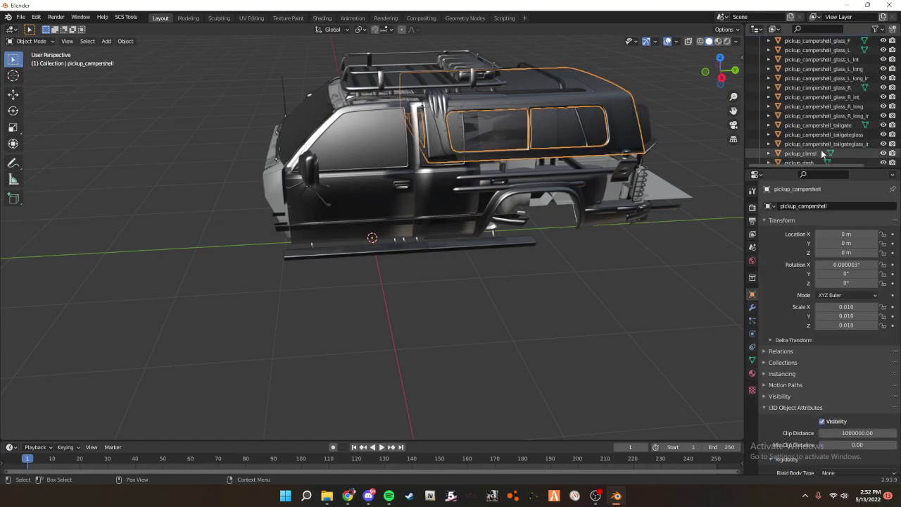
ctrl+click(815, 127)
scroll(829, 126, up, 1)
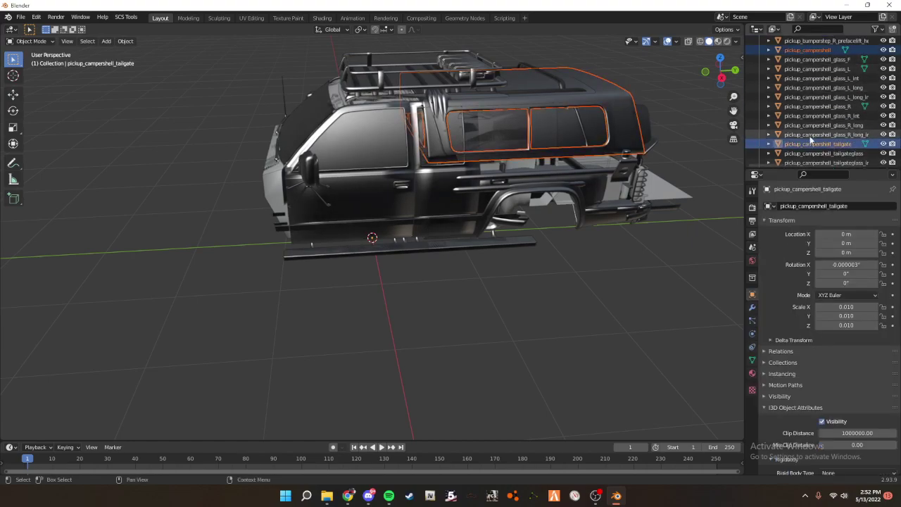
click(808, 51)
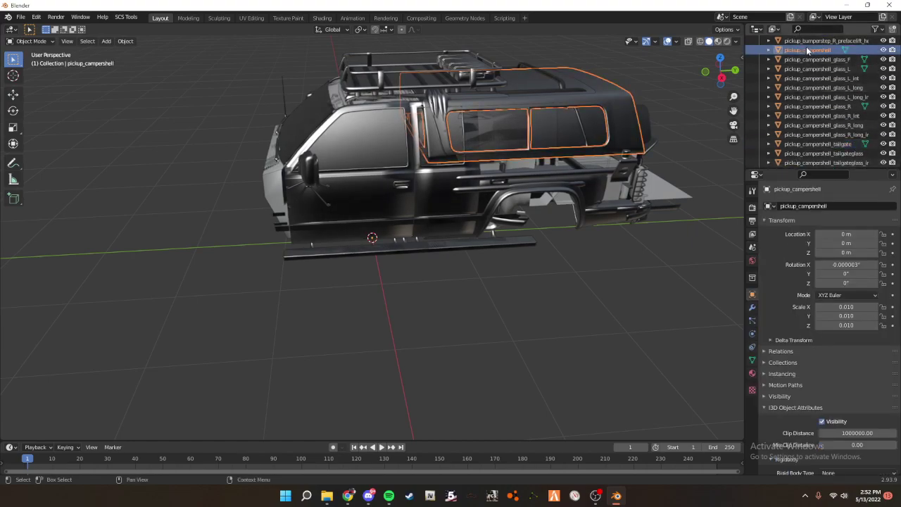
shift+click(824, 134)
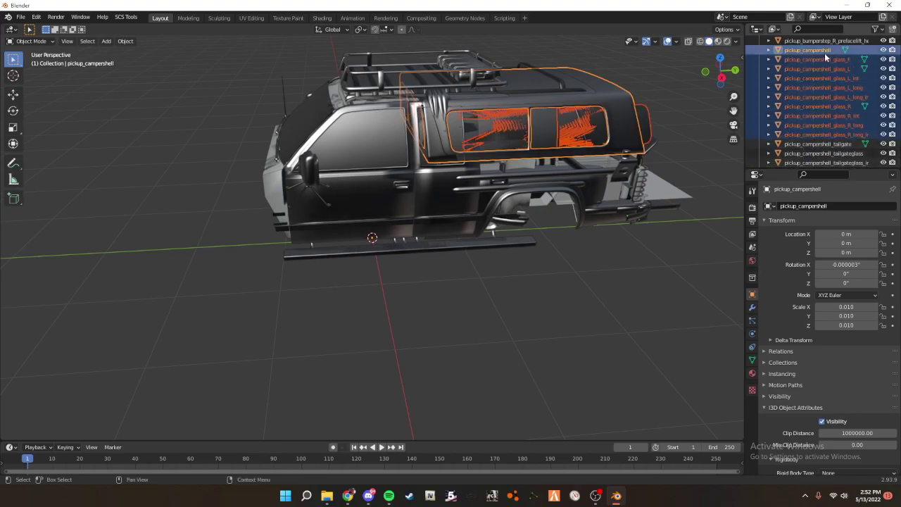
scroll(651, 192, up, 1)
middle_drag(644, 188, 621, 184)
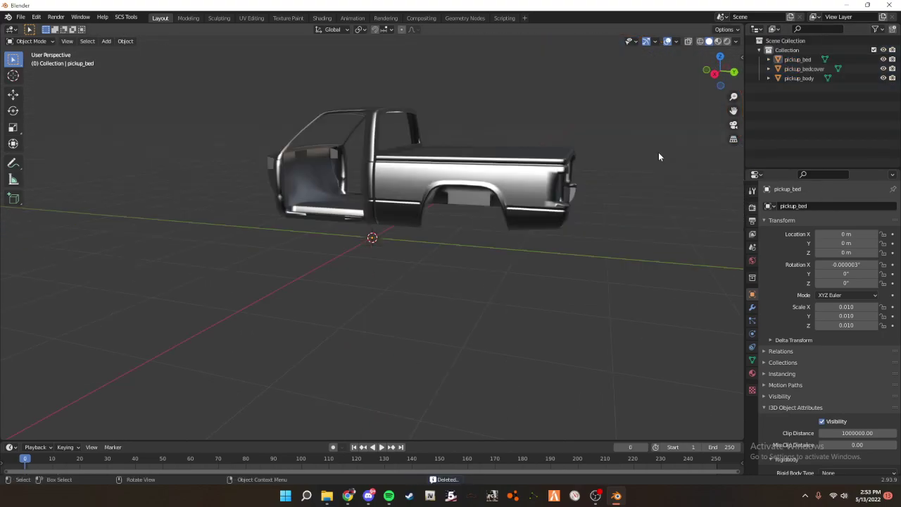
key(space)
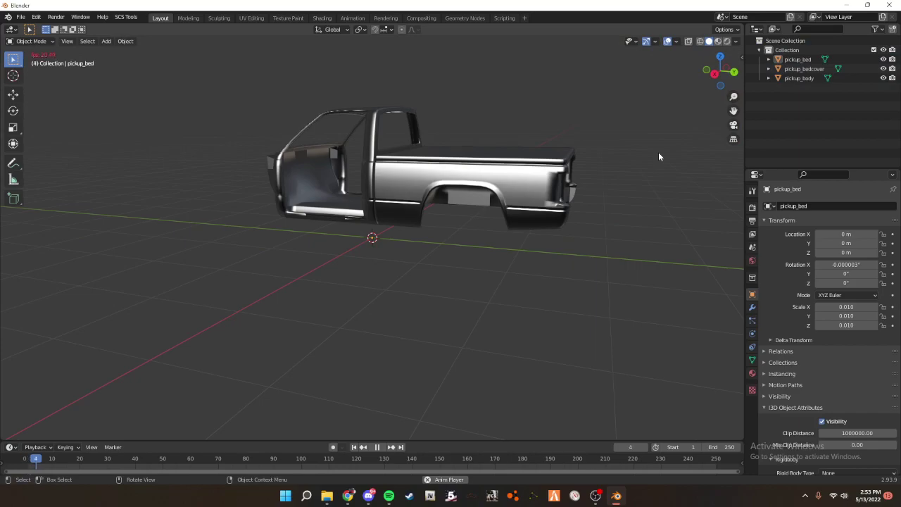
click(376, 448)
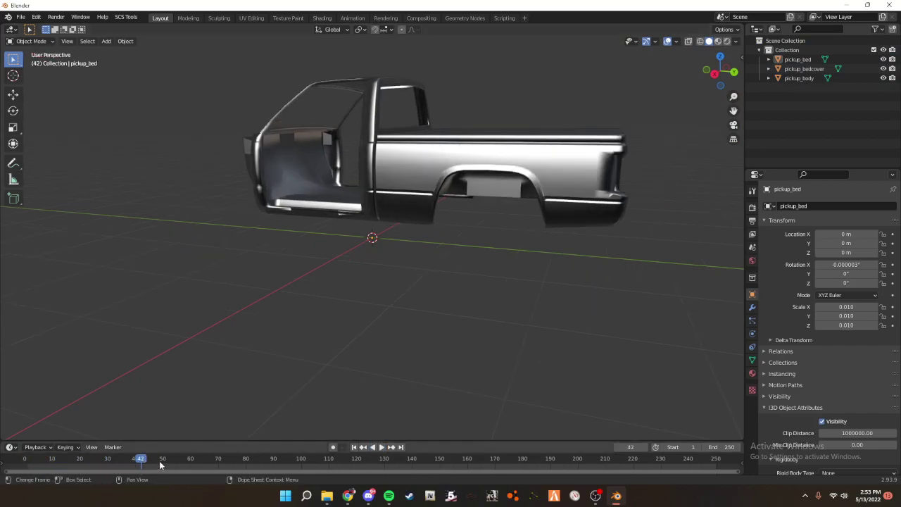
drag(138, 459, 24, 459)
- Hide the pickup_bedcover object covering the truck bed and select pickup_bed
scroll(810, 338, down, 3)
middle_drag(478, 292, 487, 295)
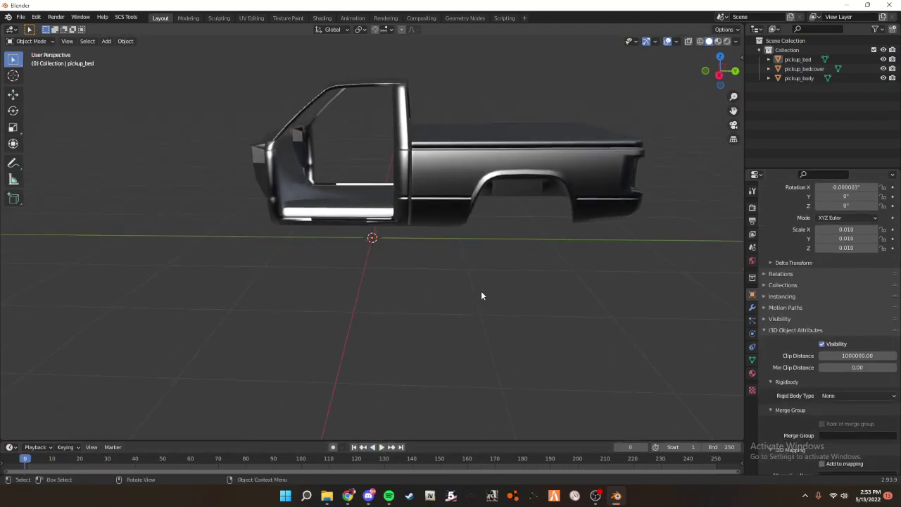
click(486, 191)
middle_drag(485, 224, 548, 169)
click(620, 188)
middle_drag(619, 188, 619, 163)
key(h)
click(619, 168)
middle_drag(536, 160, 565, 164)
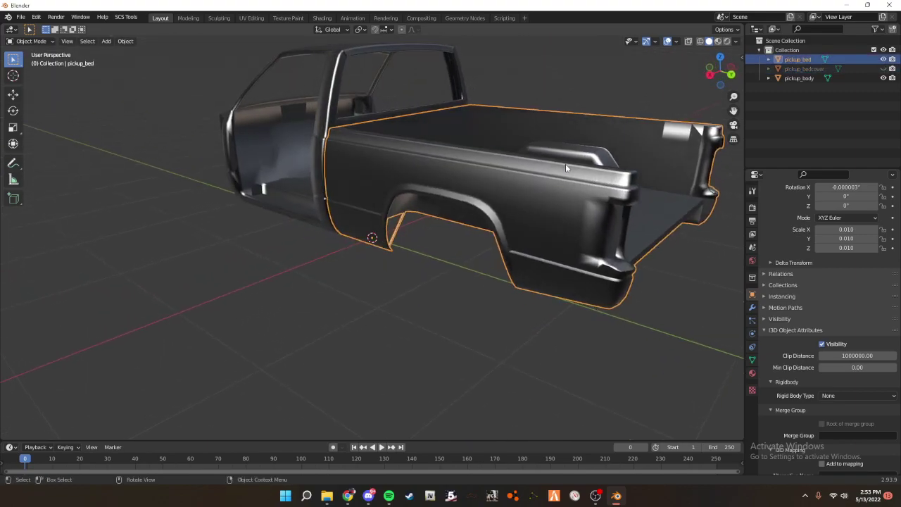
- Show pickup_bed's mesh data properties and collapse the I3D Shape Attributes and JBeam Properties sections
click(753, 374)
click(753, 360)
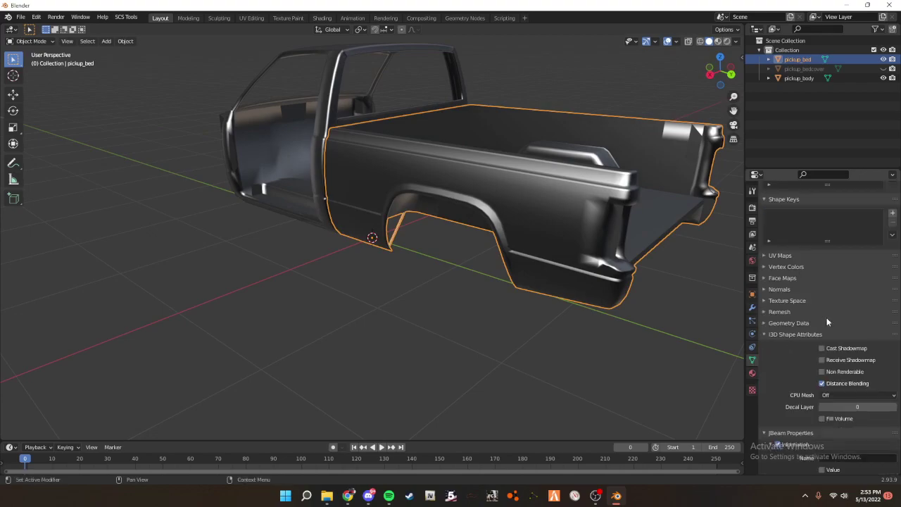
click(785, 334)
middle_drag(556, 245, 666, 350)
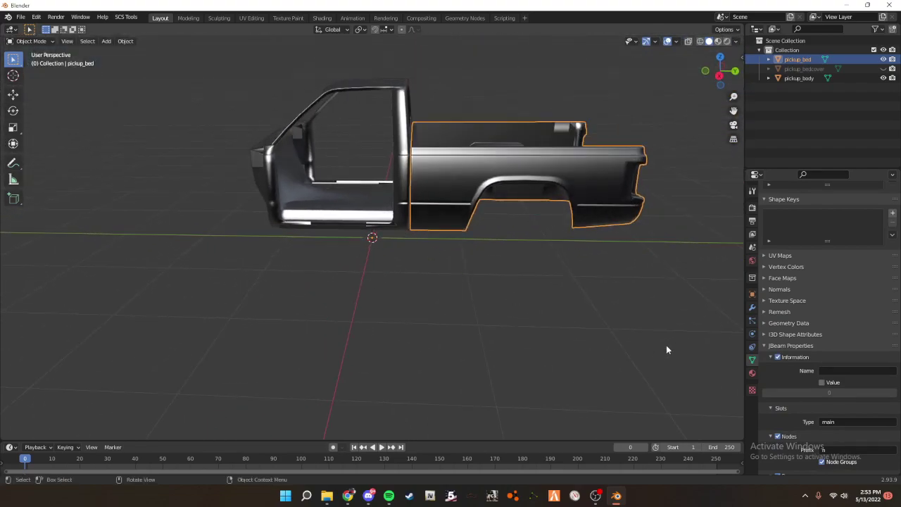
click(782, 337)
click(782, 337)
click(783, 346)
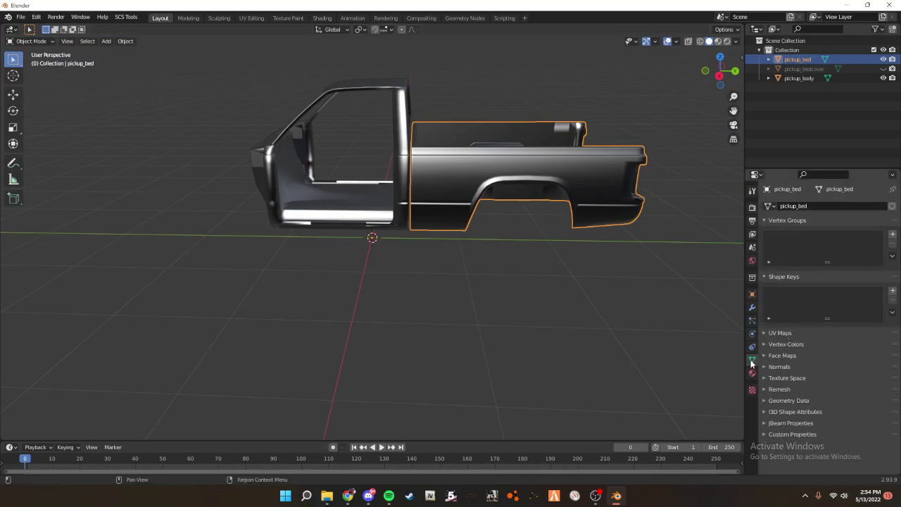
- Expand the Geometry Data and Normals settings of pickup_bed and enable Auto Smooth
click(788, 400)
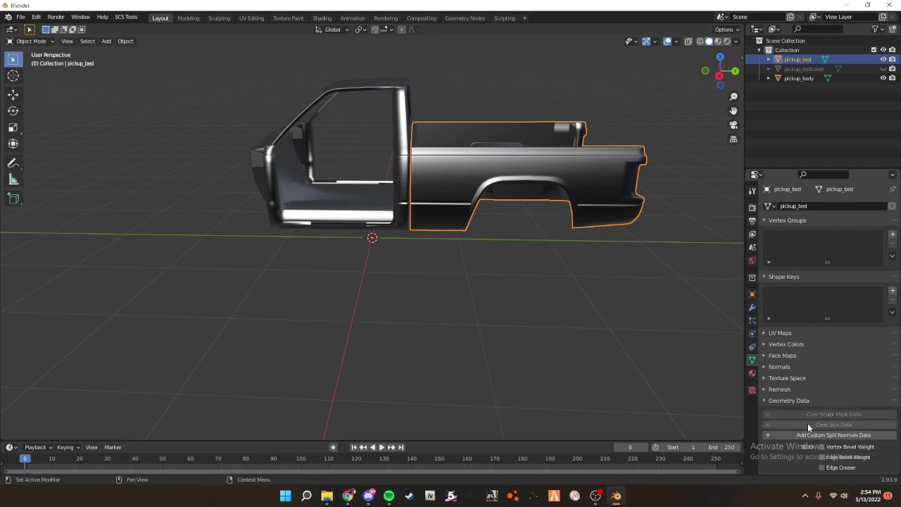
click(792, 366)
scroll(795, 367, down, 2)
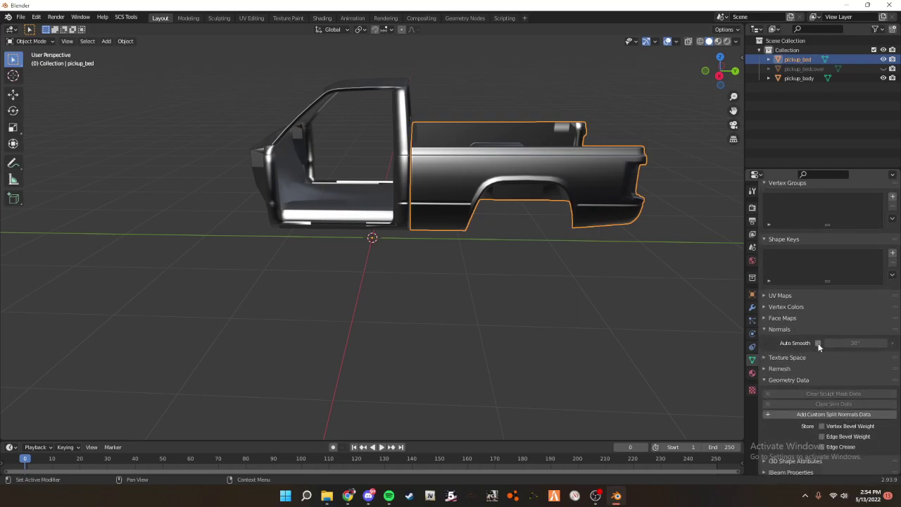
click(819, 344)
- Try adding custom split normals data to the pickup_bed mesh and undo it
click(809, 415)
mouse_move(623, 296)
middle_down()
mouse_move(559, 282)
mouse_move(590, 295)
mouse_move(613, 293)
middle_up()
scroll(590, 296, down, 1)
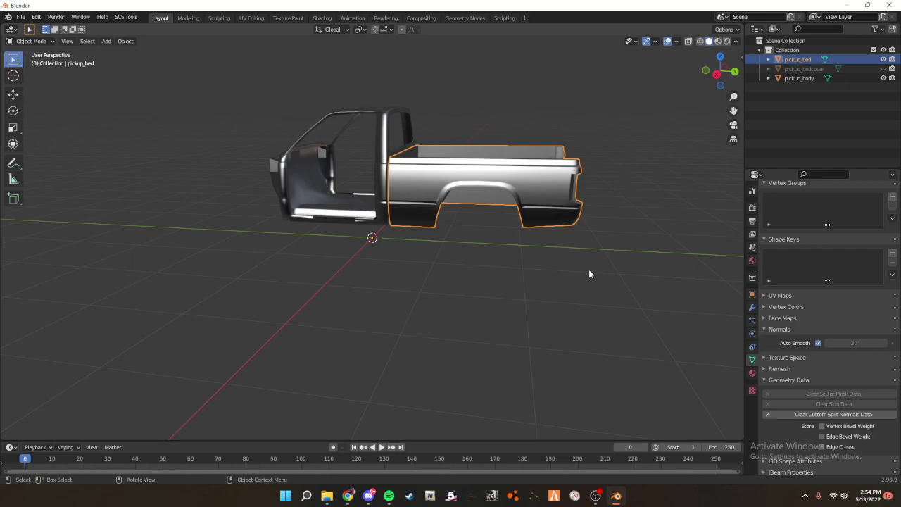
key(ctrl+z)
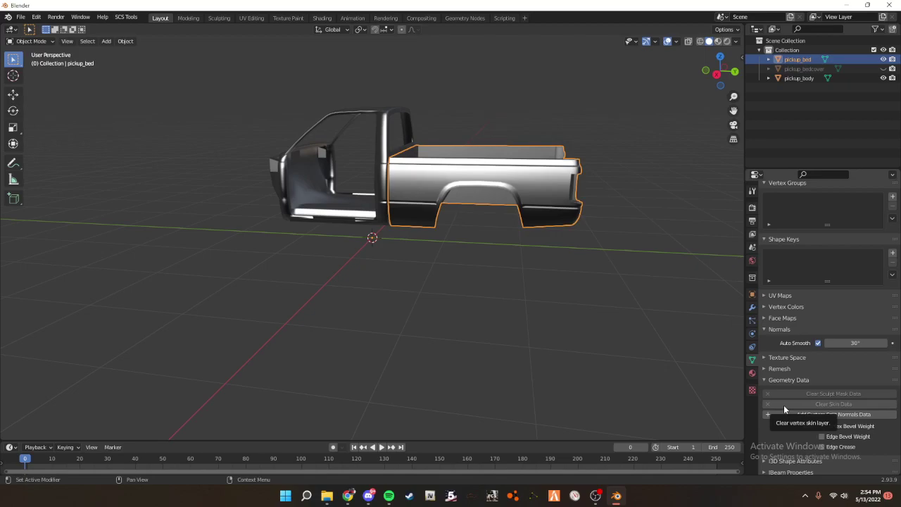
- Enable Auto Smooth for the pickup_body cab mesh and deselect everything
middle_drag(643, 370, 564, 348)
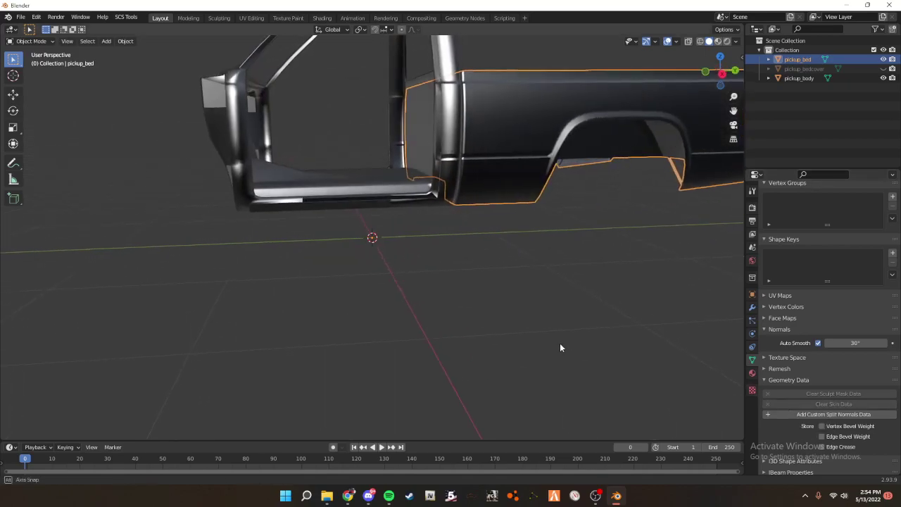
click(354, 216)
middle_drag(354, 215, 486, 293)
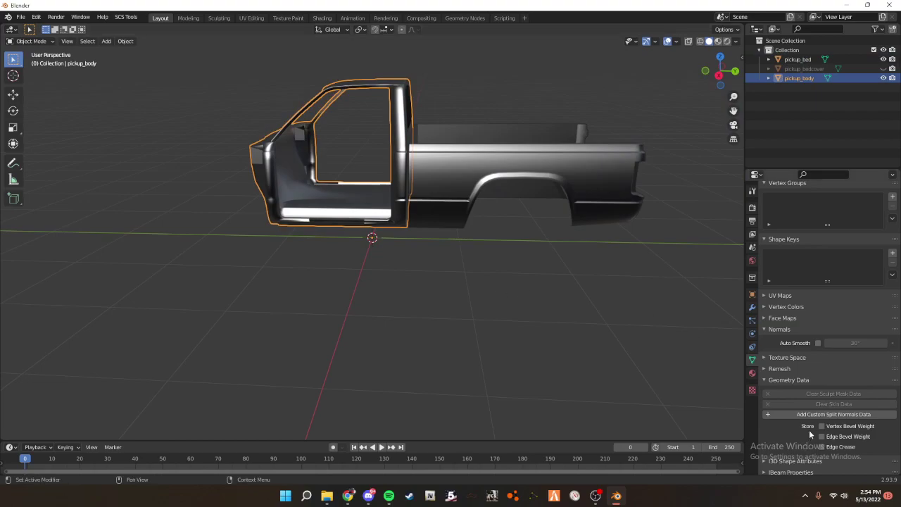
click(818, 343)
mouse_move(423, 211)
middle_down()
mouse_move(466, 279)
mouse_move(569, 220)
mouse_move(669, 118)
middle_up()
click(669, 121)
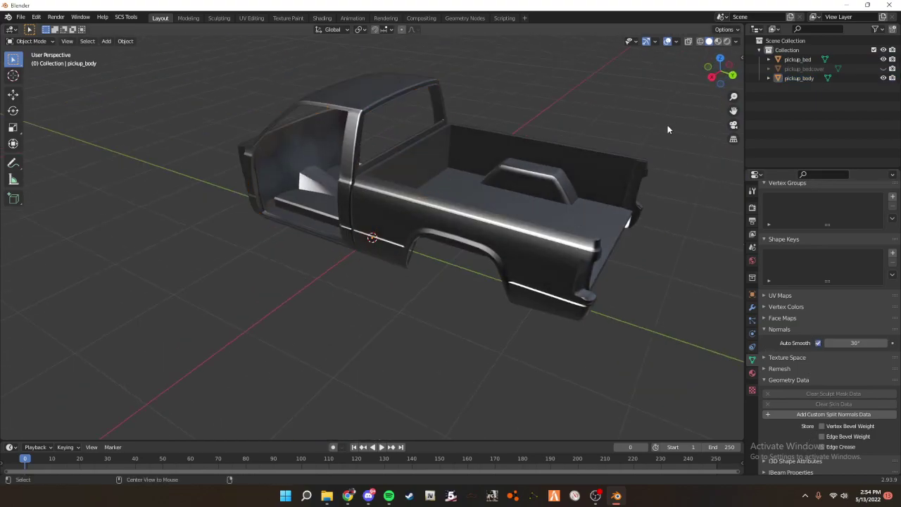
- Unhide the bed cover and view the complete truck from the side
key(alt+h)
click(561, 197)
middle_drag(695, 326, 425, 301)
scroll(540, 291, up, 6)
scroll(542, 294, down, 3)
scroll(540, 292, up, 1)
scroll(575, 324, down, 4)
scroll(425, 301, up, 1)
- Select pickup_bedcover over the bed and hide it again
click(563, 280)
middle_drag(564, 280, 617, 234)
click(572, 236)
right_click(572, 237)
click(572, 238)
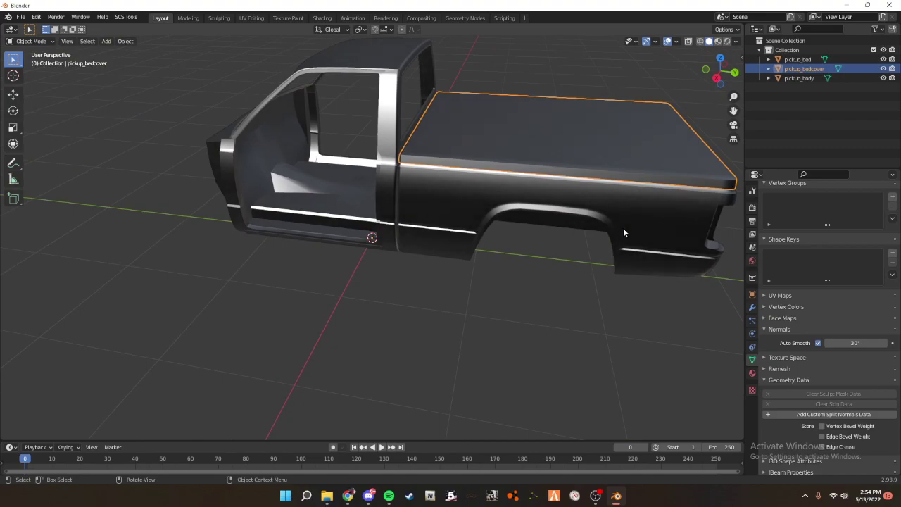
mouse_move(623, 233)
middle_down()
mouse_move(590, 248)
mouse_move(624, 242)
middle_up()
key(h)
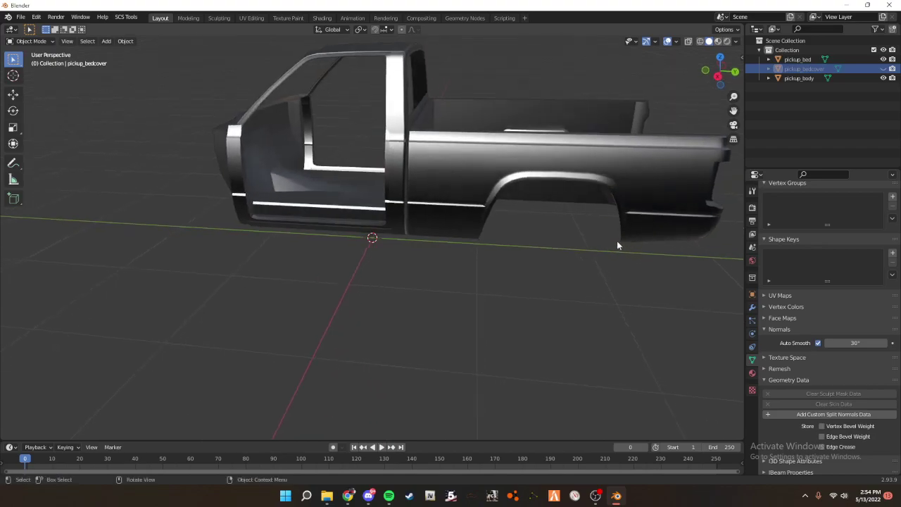
- Select the pickup_bed mesh and show it in the right orthographic view
click(553, 169)
middle_drag(570, 169, 559, 162)
scroll(559, 162, up, 1)
key(grave)
click(688, 160)
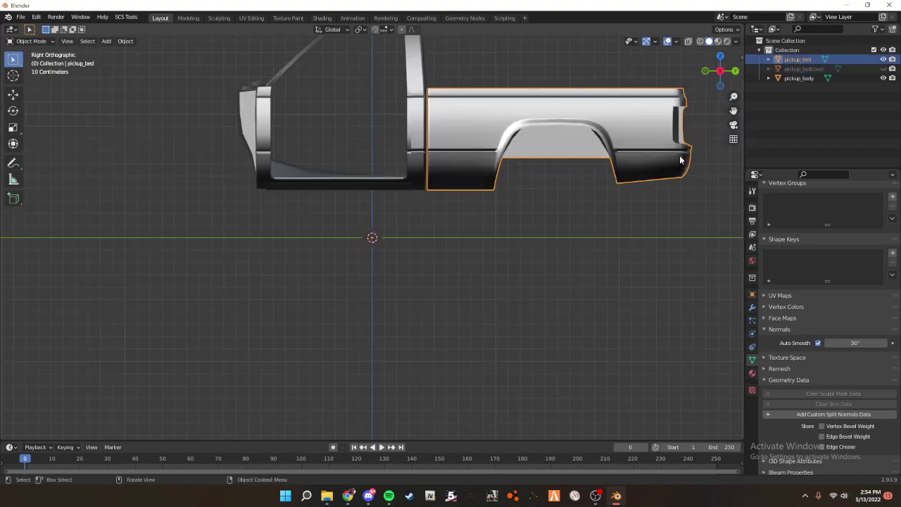
key(grave)
middle_drag(523, 156, 565, 191)
key(grave)
click(683, 185)
- Enter Edit Mode on pickup_bed and display it in wireframe shading
scroll(547, 216, down, 2)
scroll(547, 215, up, 3)
key(Tab)
key(z)
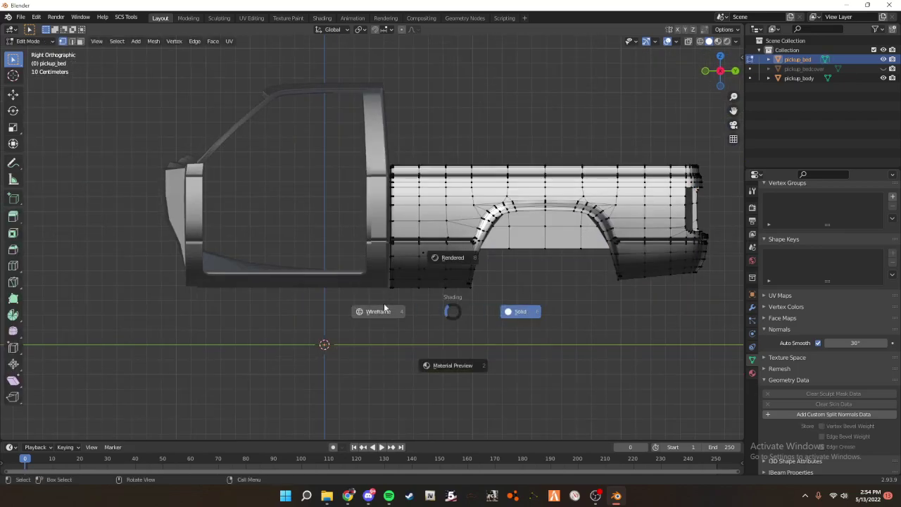
click(377, 310)
- Select all bed vertices behind the columns next to the cab
drag(434, 297, 730, 113)
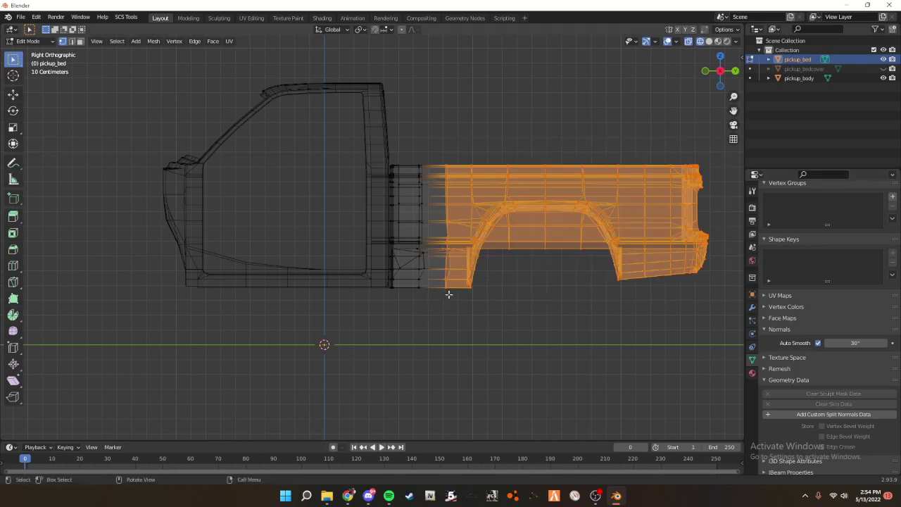
drag(437, 312, 743, 104)
key(g)
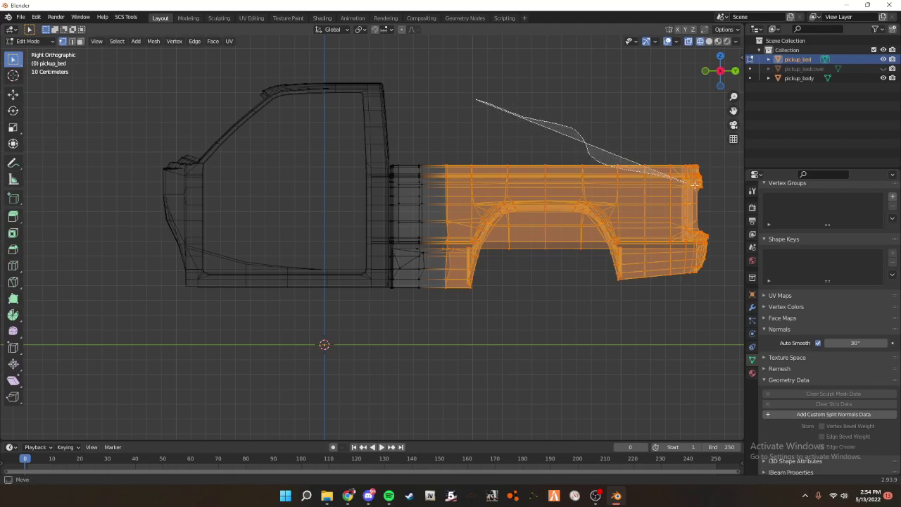
mouse_move(739, 239)
mouse_down()
mouse_move(624, 350)
mouse_move(439, 343)
mouse_move(431, 201)
mouse_move(476, 102)
mouse_move(482, 147)
mouse_up()
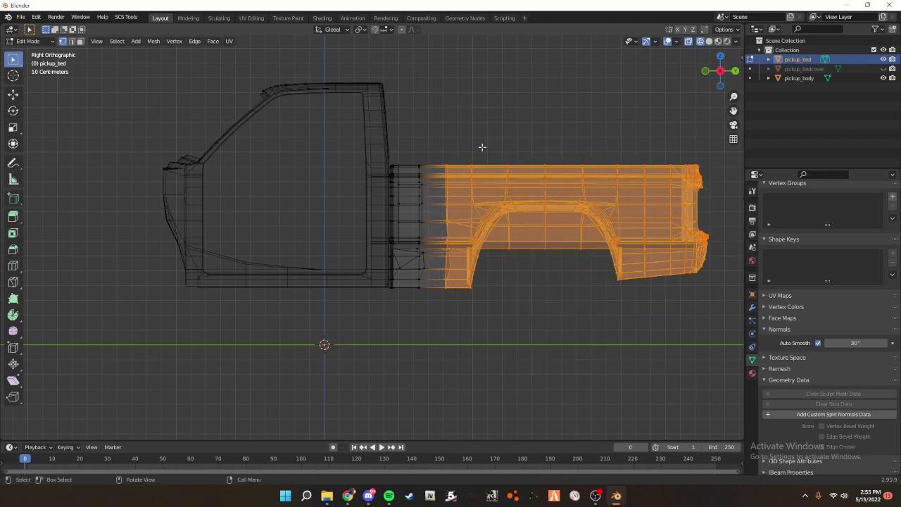
- Lasso-select the front section of the bed, try moving it toward the rear with the Move tool, and undo it
click(485, 341)
mouse_move(374, 143)
ctrl+right_down()
mouse_move(364, 263)
mouse_move(443, 366)
mouse_move(519, 288)
mouse_move(529, 212)
mouse_move(509, 218)
mouse_move(381, 138)
mouse_move(365, 152)
ctrl+right_up()
scroll(370, 233, up, 1)
scroll(543, 278, up, 1)
scroll(542, 278, down, 3)
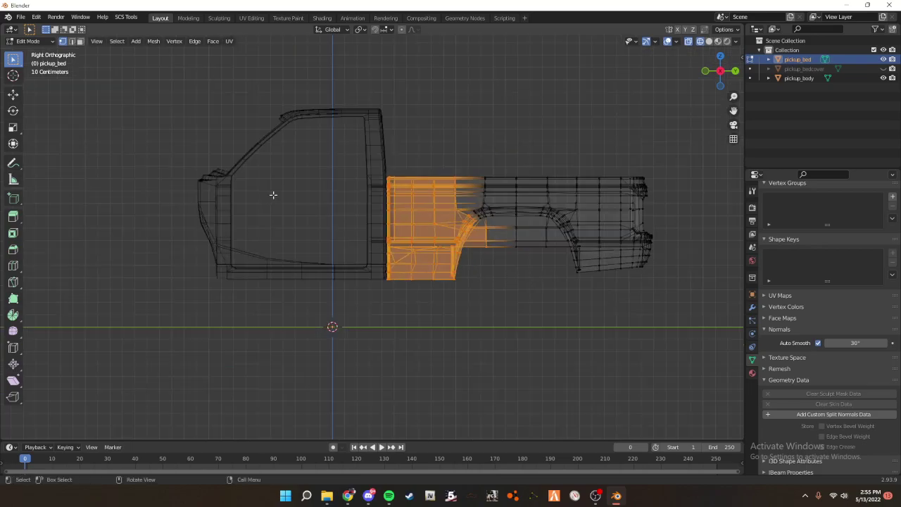
click(14, 94)
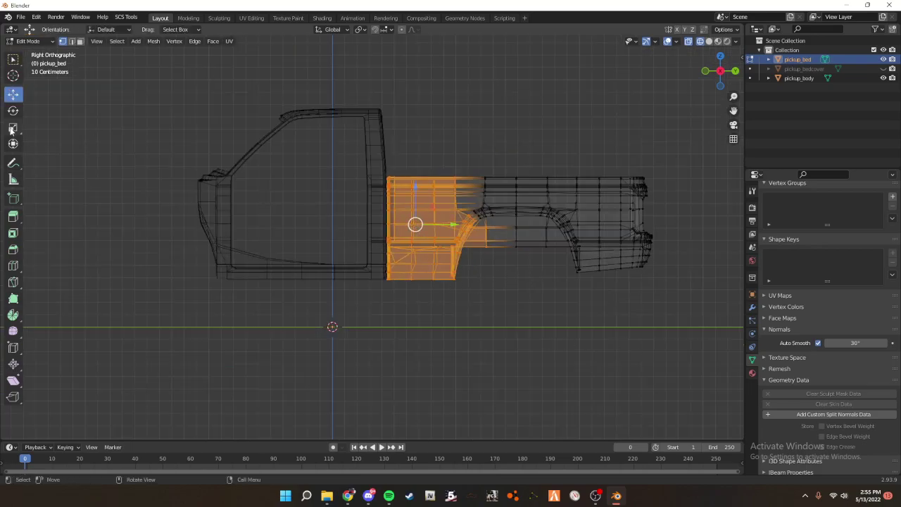
drag(416, 223, 387, 236)
key(ctrl+z)
drag(445, 224, 586, 232)
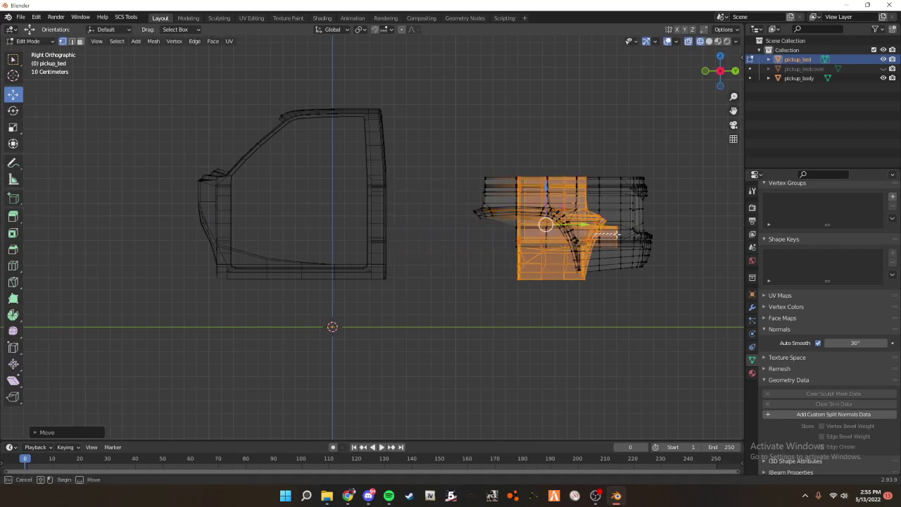
key(ctrl+z)
- Box-select the rear end section of the bed and move it forward about 0.12 m along Y
scroll(533, 304, up, 2)
shift+middle_drag(472, 306, 423, 303)
scroll(416, 318, down, 3)
scroll(485, 289, up, 2)
drag(240, 347, 285, 125)
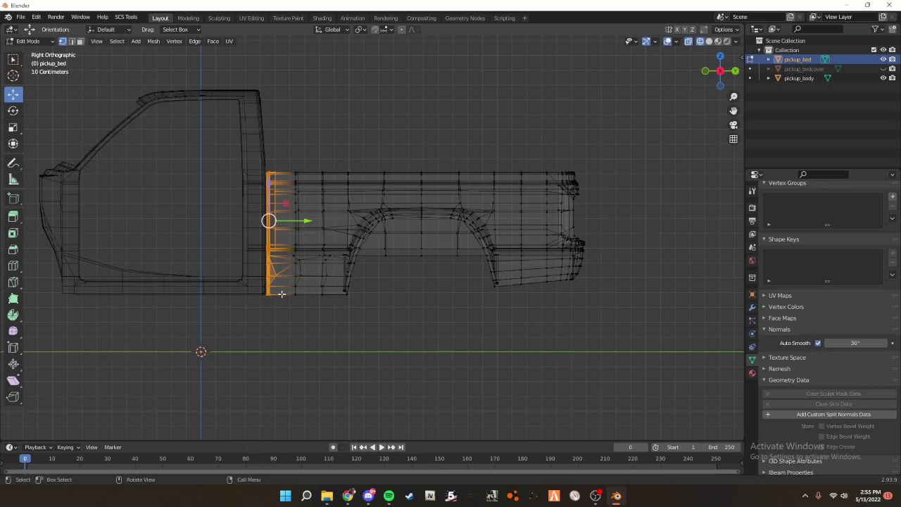
drag(529, 300, 606, 98)
scroll(611, 222, up, 1)
key(g)
key(y)
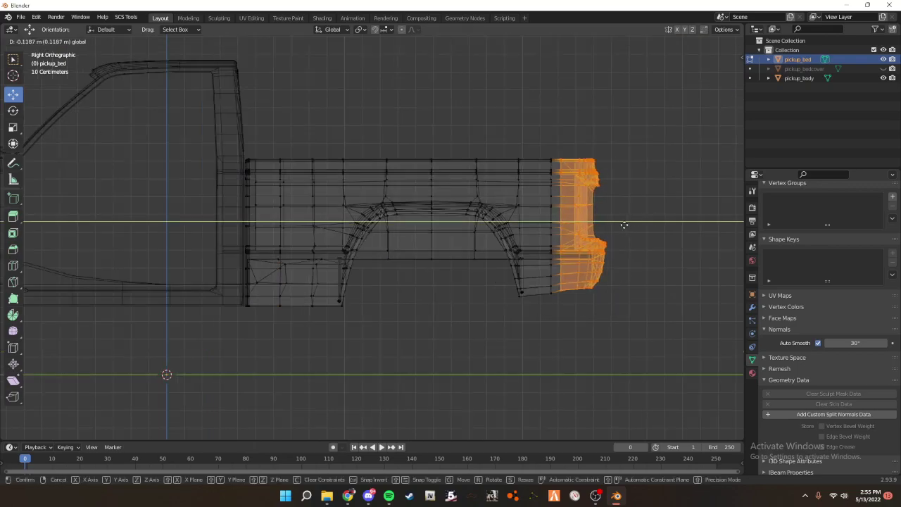
click(623, 225)
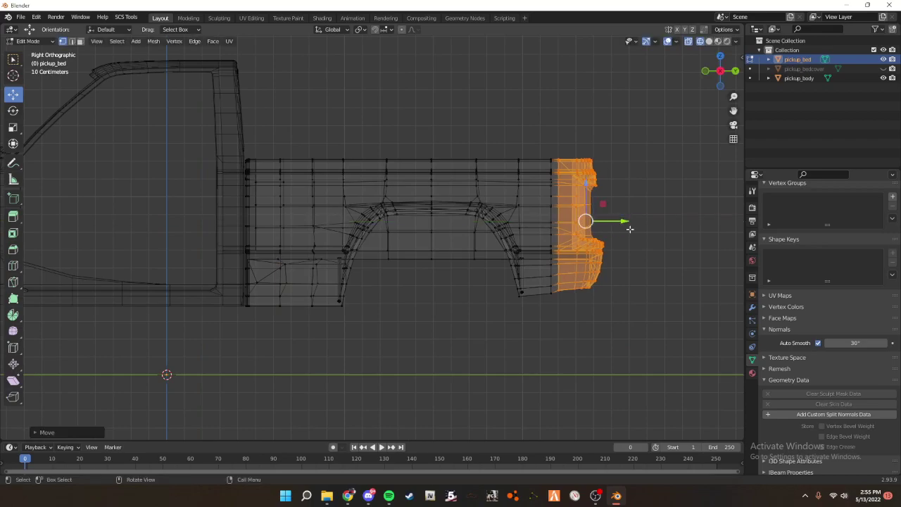
- Select the bottom edge vertices of the bed's rear corner and lower them slightly
scroll(662, 259, up, 3)
drag(457, 338, 550, 315)
drag(507, 285, 510, 290)
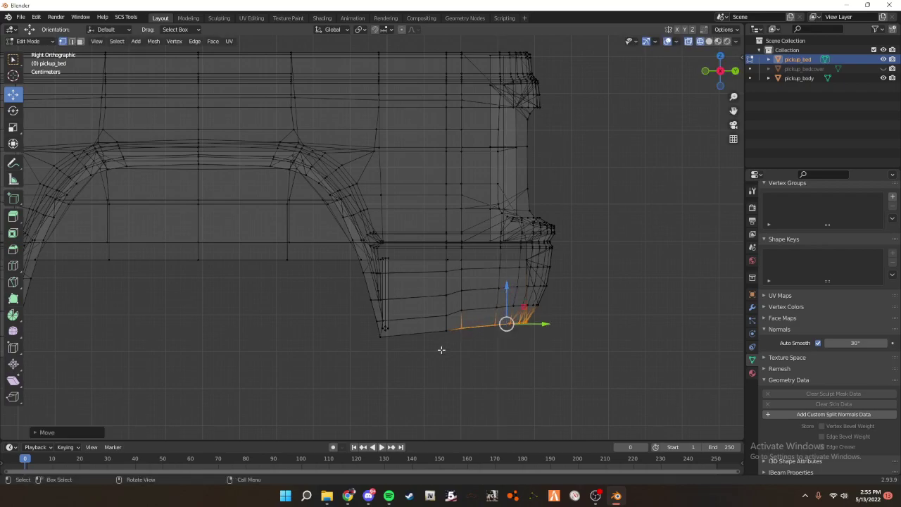
- Move the bed's rear end section further forward toward the wheel arch and lower its bottom edge slightly
drag(441, 349, 702, 9)
drag(549, 185, 474, 234)
key(b)
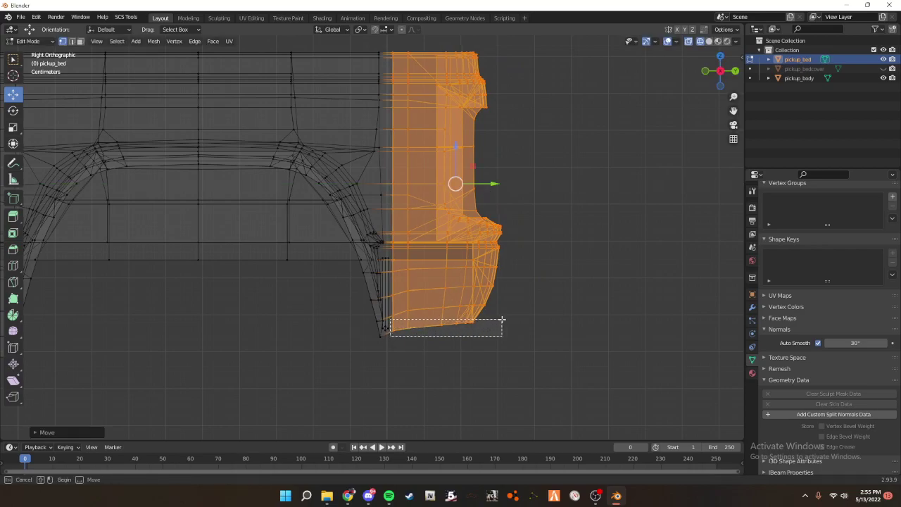
drag(502, 319, 502, 320)
drag(445, 288, 446, 293)
- Examine the shortened bed in solid shading, comparing Object Mode and Edit Mode in the right orthographic view
key(Tab)
key(z)
click(492, 334)
mouse_move(492, 334)
middle_down()
mouse_move(471, 330)
mouse_move(492, 309)
mouse_move(534, 328)
middle_up()
key(grave)
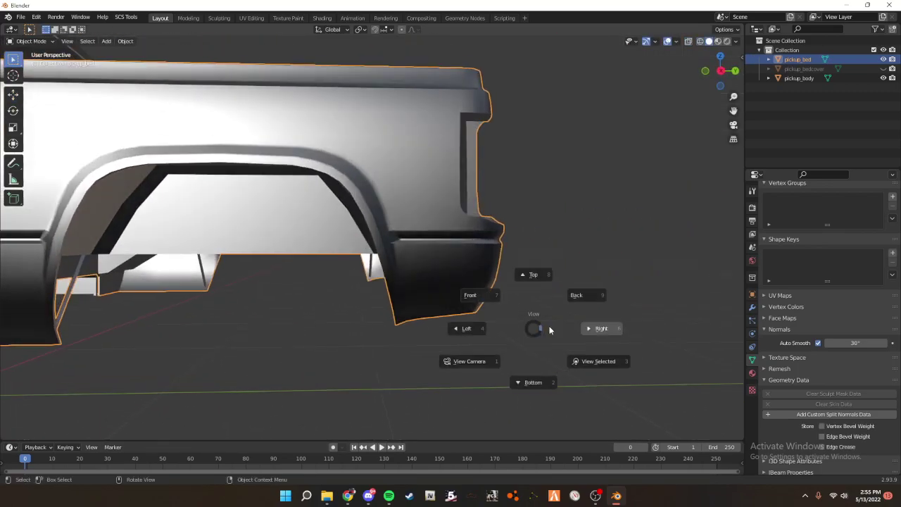
click(630, 342)
key(Tab)
scroll(630, 341, up, 2)
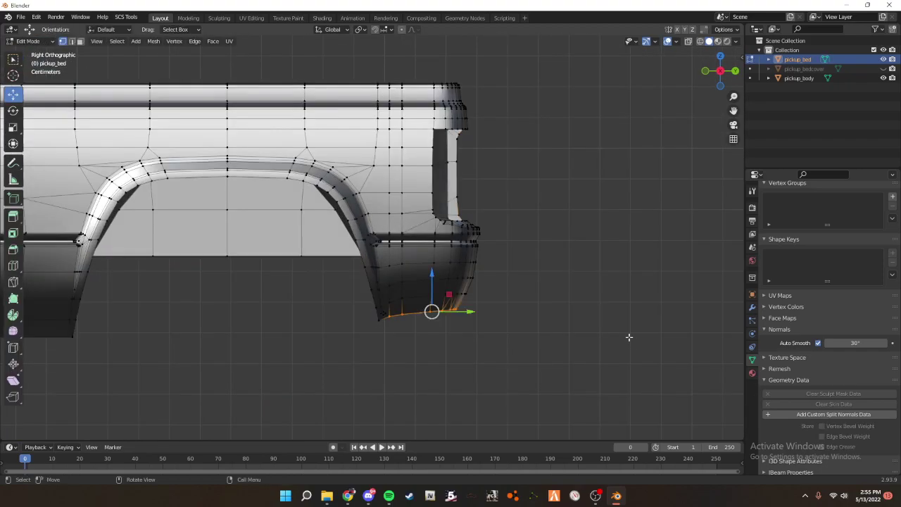
key(Tab)
scroll(629, 341, up, 2)
key(Tab)
- Undo the rear corner edits and move the rear end section forward along Y again by a smaller amount
key(ctrl+l)
key(ctrl+z)
key(ctrl+l)
ctrl+right_click(620, 335)
scroll(619, 335, down, 2)
key(z)
click(620, 240)
mouse_move(572, 191)
mouse_down()
mouse_move(519, 207)
mouse_move(540, 215)
mouse_up()
- Leave Edit Mode and examine the shortened bed in Material Preview shading
key(z)
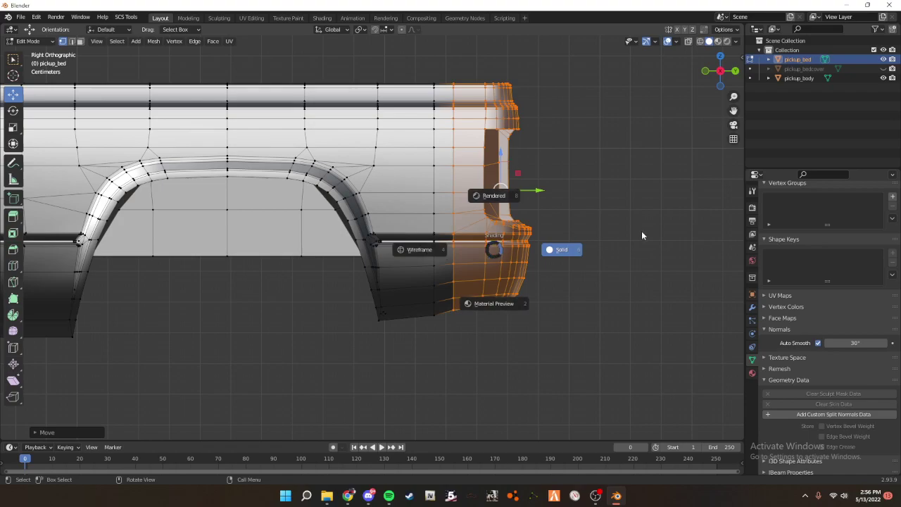
click(513, 356)
middle_drag(626, 306, 568, 312)
scroll(563, 315, down, 5)
mouse_move(359, 297)
middle_down()
mouse_move(436, 310)
mouse_move(479, 304)
middle_up()
scroll(437, 296, up, 3)
key(Tab)
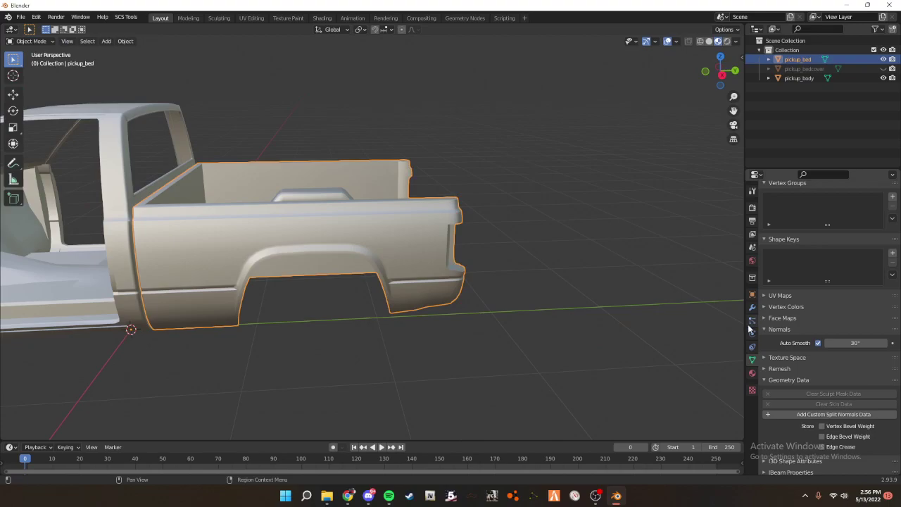
- Show the material properties of pickup_bed and browse the available materials without changing the assigned one
click(753, 374)
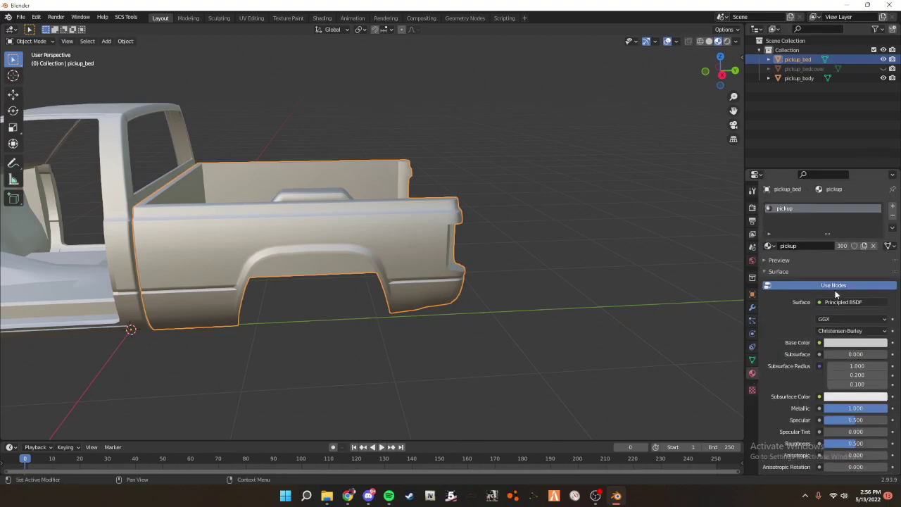
click(769, 245)
scroll(784, 286, up, 6)
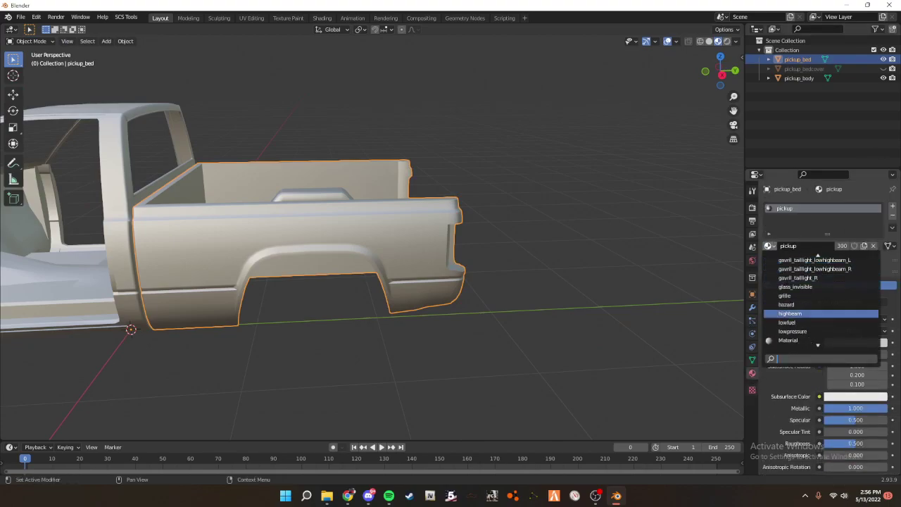
click(658, 236)
- Examine the bed in wireframe shading from several angles and return to solid shading
middle_drag(465, 227, 484, 221)
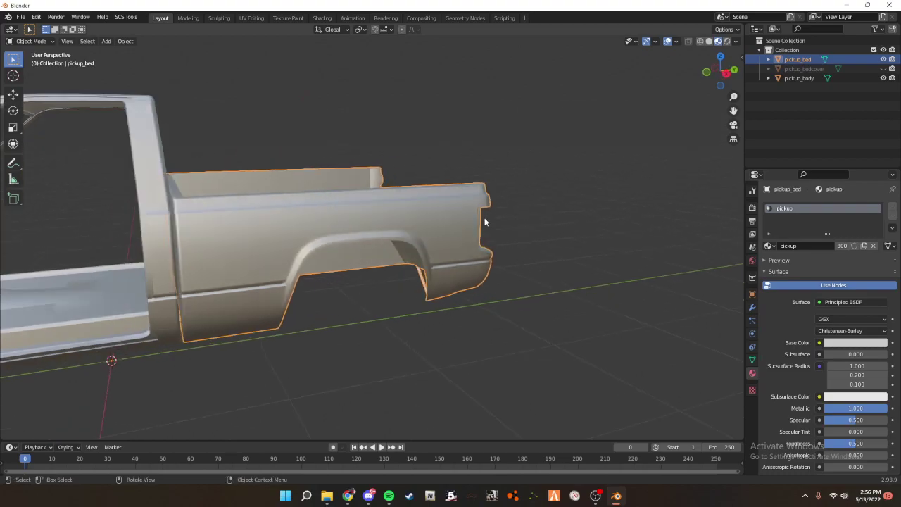
key(z)
click(369, 219)
middle_drag(369, 219, 564, 237)
click(515, 236)
click(477, 196)
middle_drag(480, 197, 531, 195)
key(z)
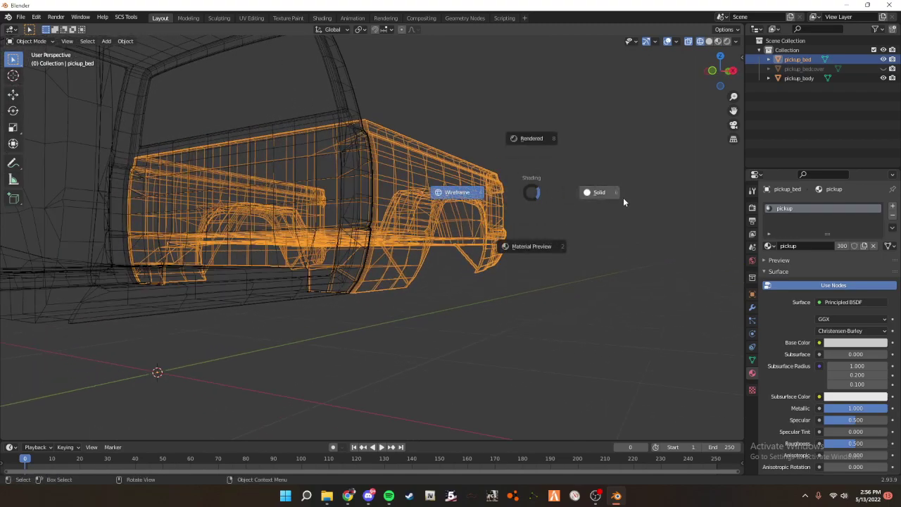
click(627, 196)
middle_drag(627, 196, 561, 209)
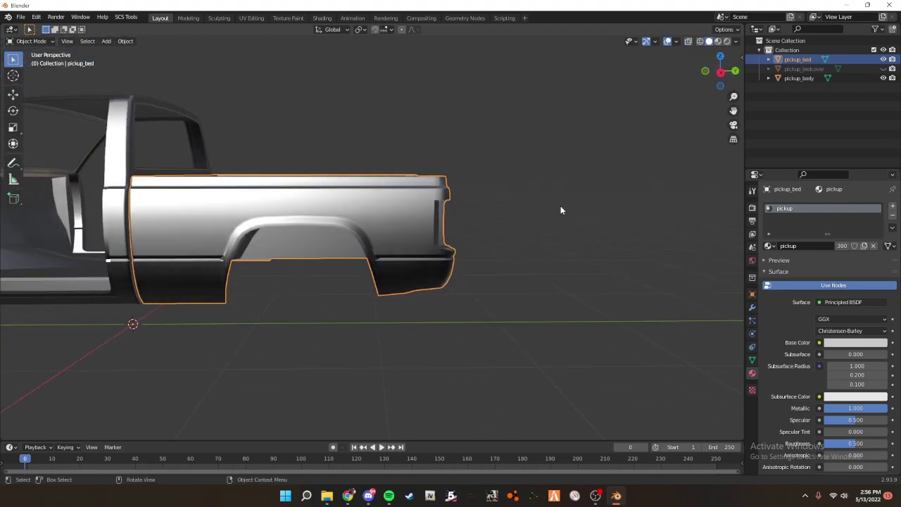
- Edit the bed mesh from the right view and move the rear section further forward, selecting through it with X-ray
key(KP_3)
key(Tab)
scroll(554, 209, up, 6)
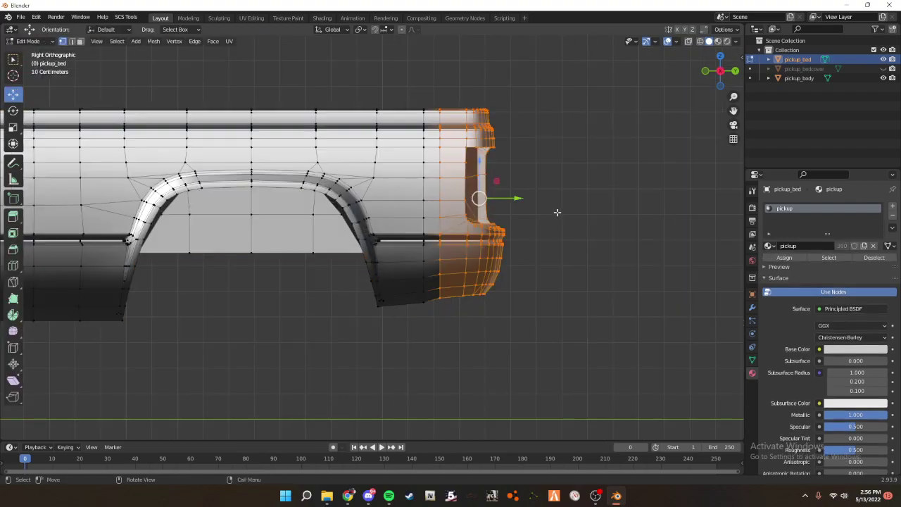
mouse_move(567, 181)
mouse_down()
mouse_move(540, 185)
mouse_move(552, 187)
mouse_up()
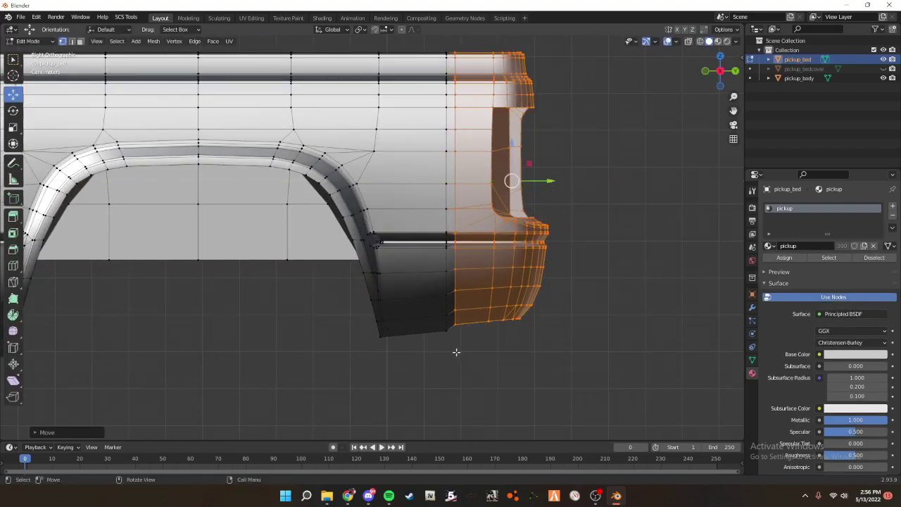
key(alt+z)
drag(441, 342, 657, 35)
drag(546, 186, 491, 201)
- Examine the lower rear corner of the bed up close in Object Mode and return to the right view
key(Tab)
middle_drag(628, 276, 657, 260)
key(shift+z)
key(grave)
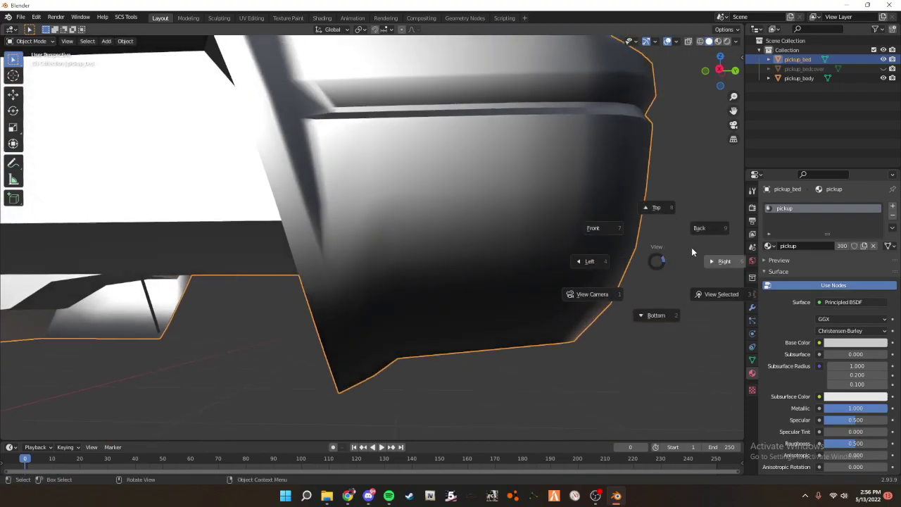
click(726, 247)
scroll(643, 253, up, 4)
- Undo the rear section moves back to the bed's original length
key(ctrl+z)
key(ctrl+z)
key(ctrl+z)
key(ctrl+z)
key(ctrl+z)
key(ctrl+z)
key(ctrl+z)
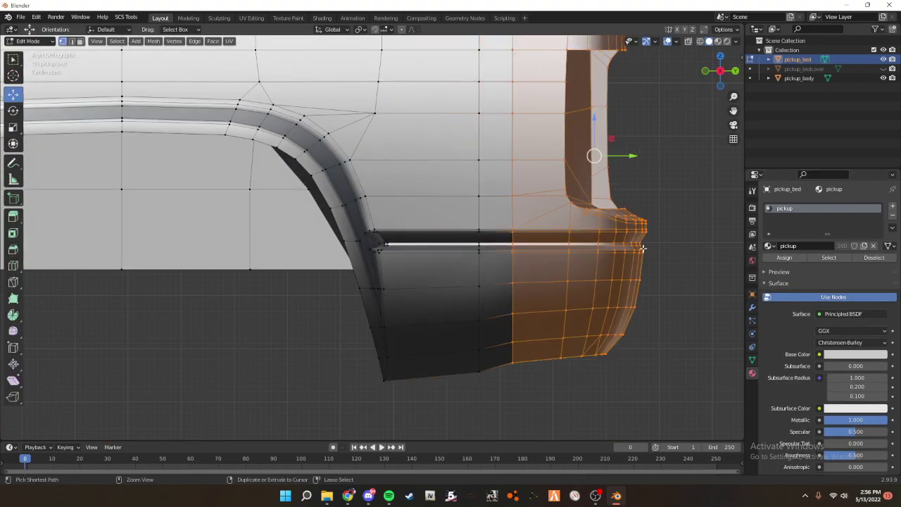
key(ctrl+z)
key(ctrl+z)
key(ctrl+z)
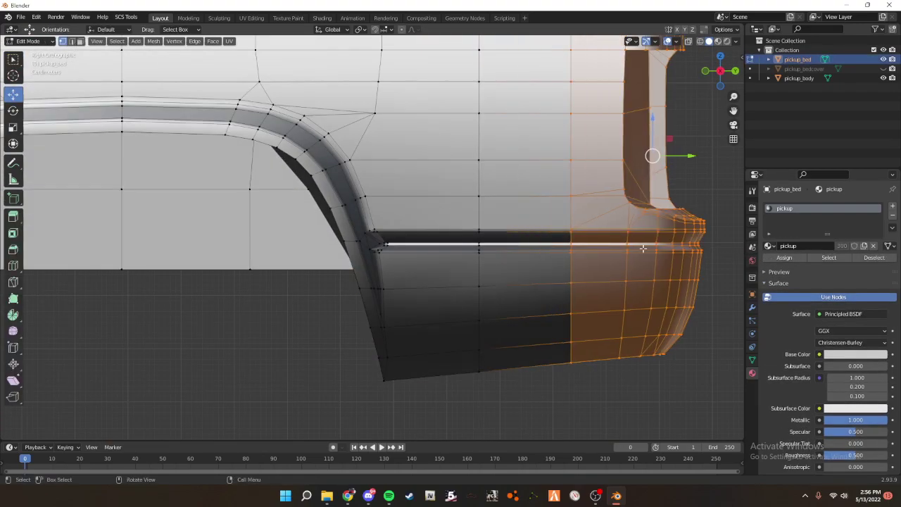
- Leave Edit Mode and duplicate the pickup_bed object in place by copying and pasting it
key(Tab)
scroll(522, 250, down, 7)
middle_drag(504, 248, 478, 267)
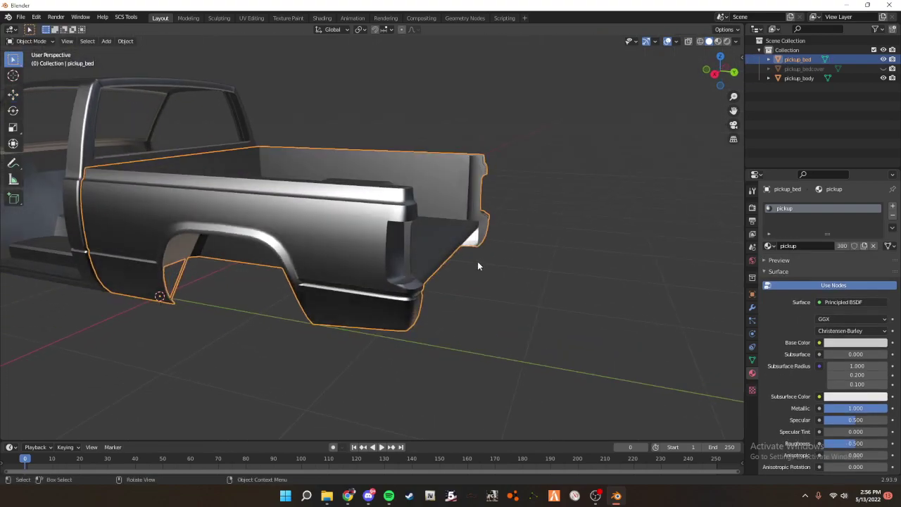
key(ctrl+c)
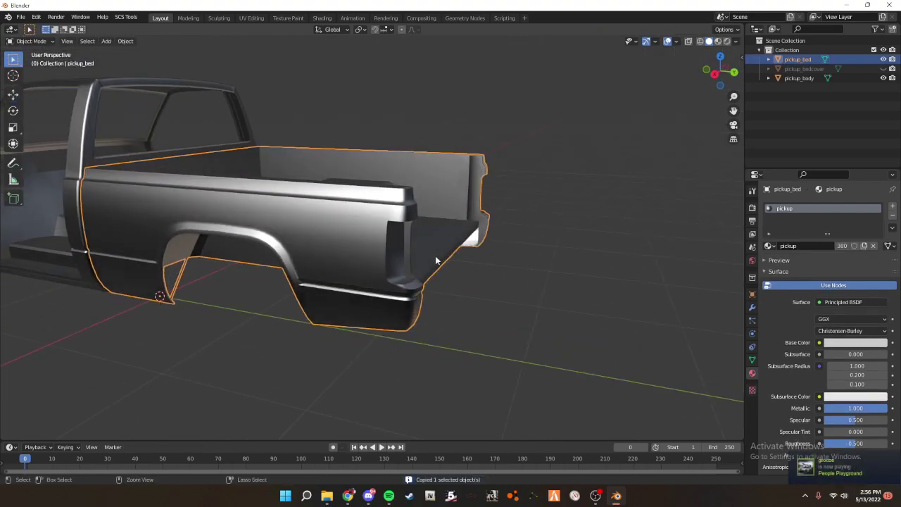
key(ctrl+v)
middle_drag(528, 254, 627, 192)
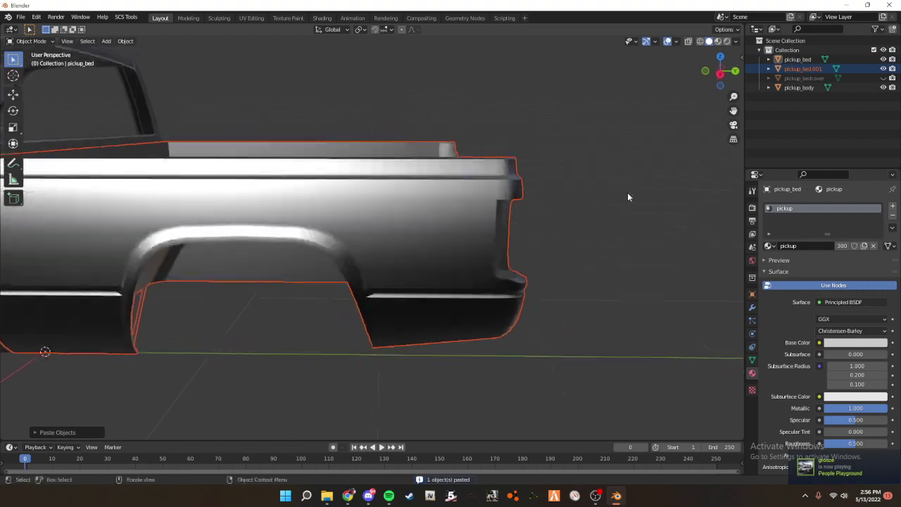
- Select the original pickup_bed and move its rear end section forward along Y in the right orthographic view
click(791, 71)
middle_drag(491, 239, 486, 230)
click(475, 230)
key(grave)
click(600, 233)
key(Tab)
drag(548, 202, 509, 225)
- In wireframe shading, select the bottom edge of the moved rear section and lower it about 0.01 m along Z
key(z)
click(458, 243)
scroll(483, 224, up, 4)
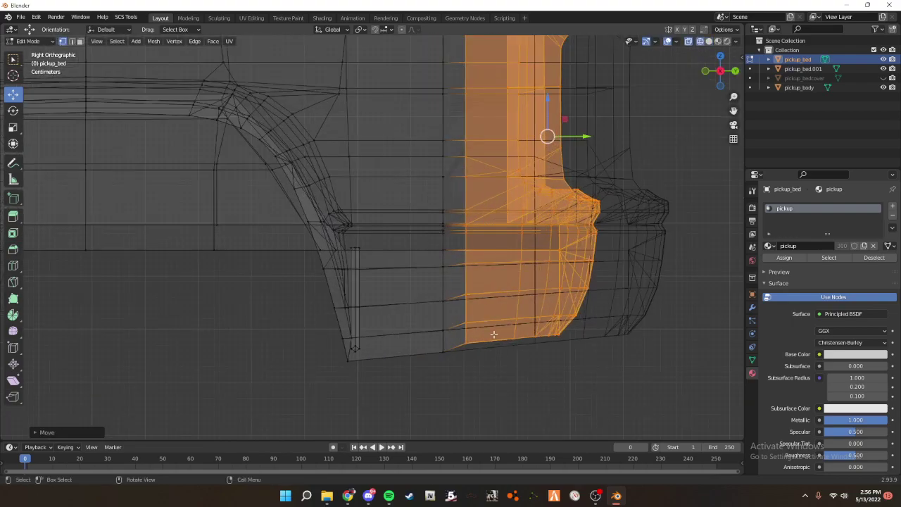
drag(587, 331, 587, 331)
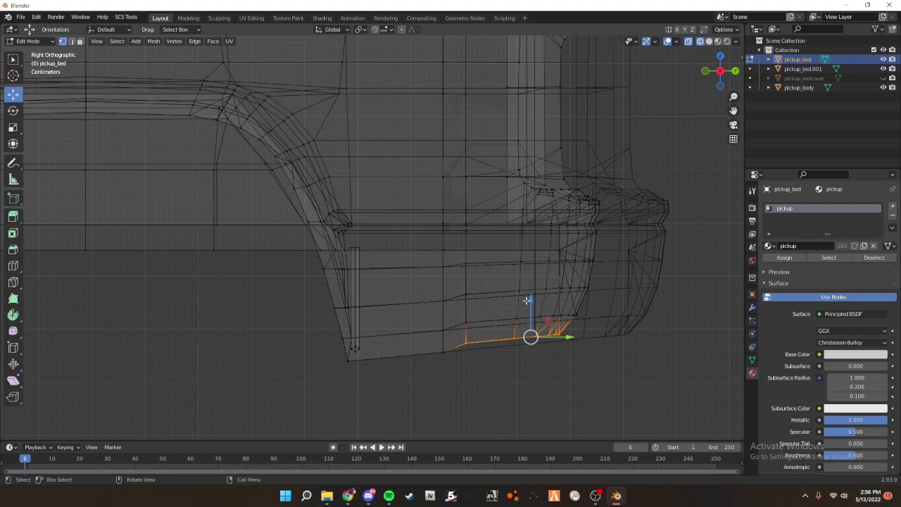
drag(526, 300, 527, 310)
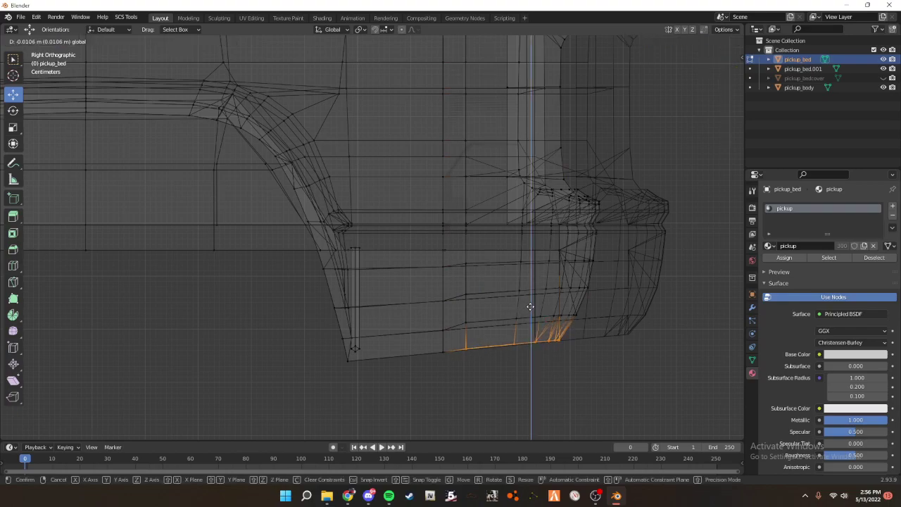
- Lower the rear section's bottom edge about 0.01 m along Z and box-select the full height of the rear end
drag(531, 307, 531, 307)
scroll(511, 301, down, 6)
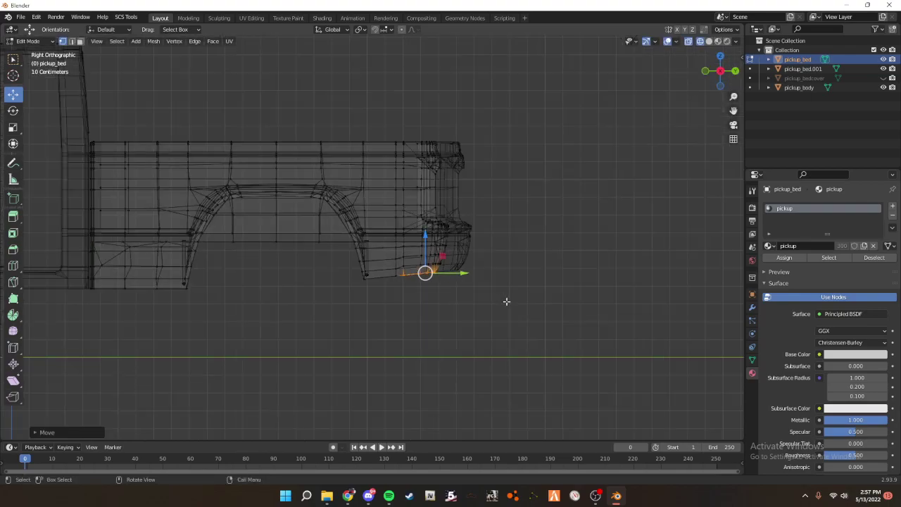
drag(401, 286, 480, 92)
scroll(519, 167, up, 5)
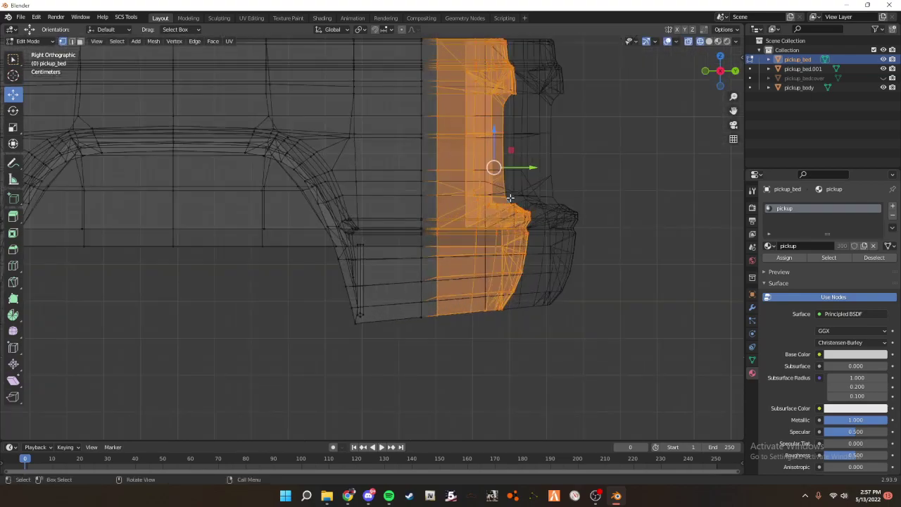
mouse_move(539, 152)
mouse_down()
mouse_move(547, 158)
mouse_move(539, 156)
mouse_up()
key(ctrl+z)
key(ctrl+z)
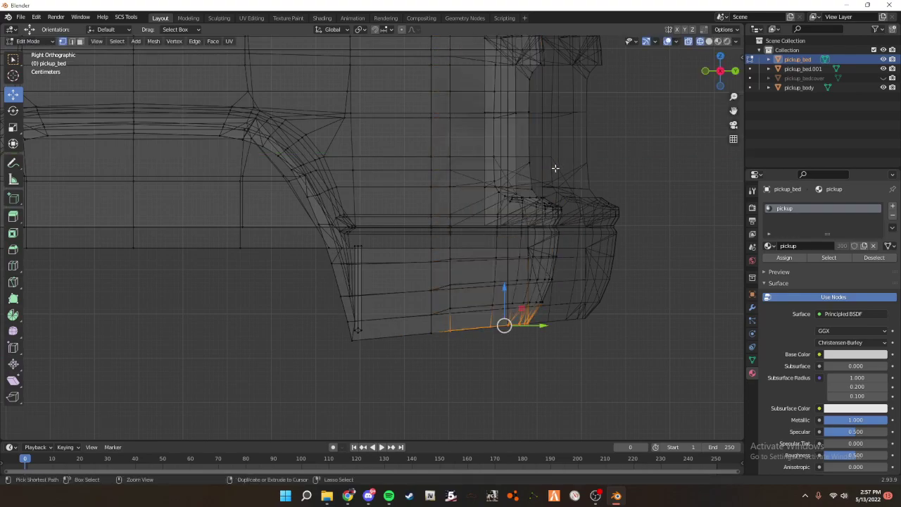
key(ctrl+shift+z)
key(ctrl+shift+z)
- Move the selected rear end section farther forward along Y
scroll(547, 249, down, 3)
scroll(540, 256, up, 3)
shift+middle_drag(541, 256, 524, 282)
key(g)
key(y)
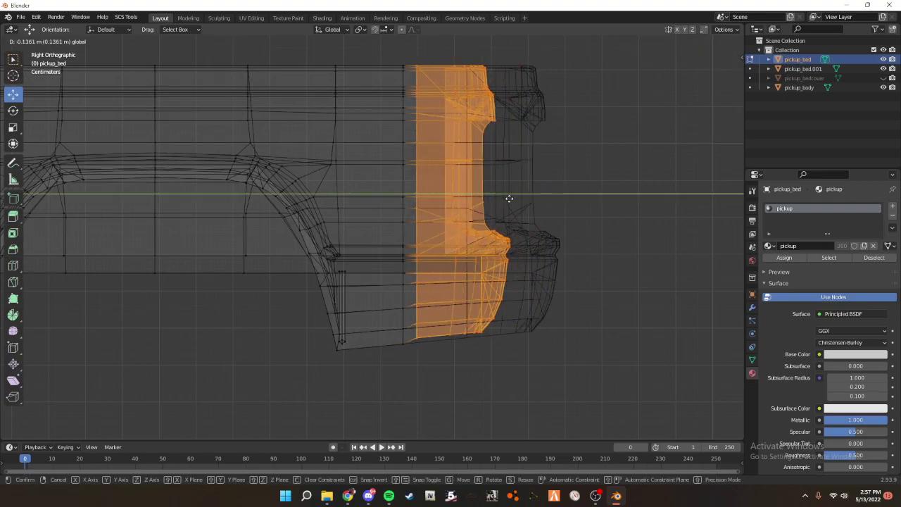
click(500, 202)
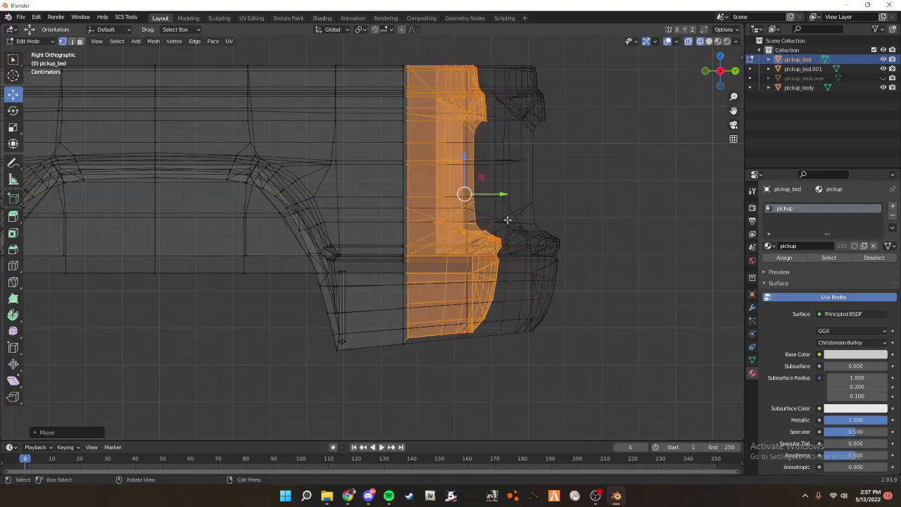
- Try lowering the bottom part of the rear section along Z, and undo the change
scroll(419, 254, up, 3)
drag(487, 334, 651, 387)
drag(548, 278, 554, 294)
middle_drag(584, 297, 612, 291)
scroll(586, 297, up, 3)
key(ctrl+z)
key(ctrl+shift+z)
key(ctrl+z)
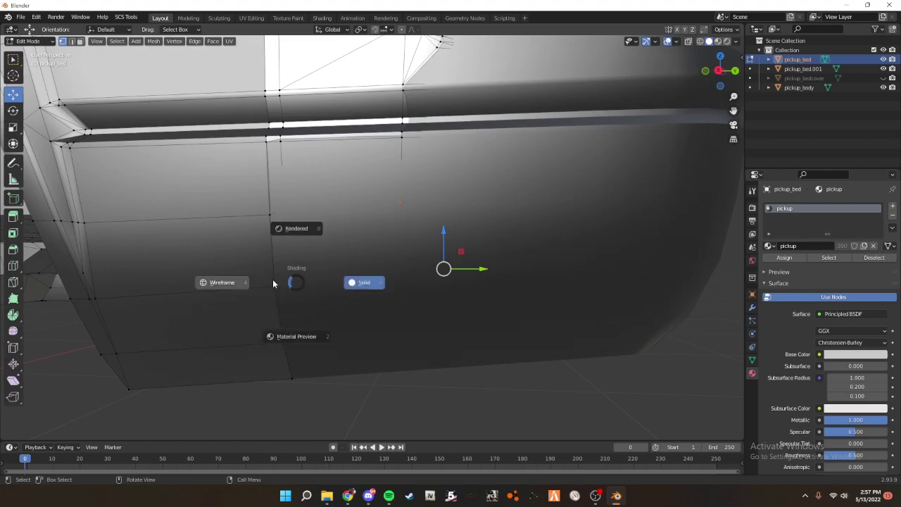
- In wireframe shading and the right orthographic view, select the rear section's bottom edge and lower it along Z to the reference edge
click(273, 279)
key(grave)
click(446, 258)
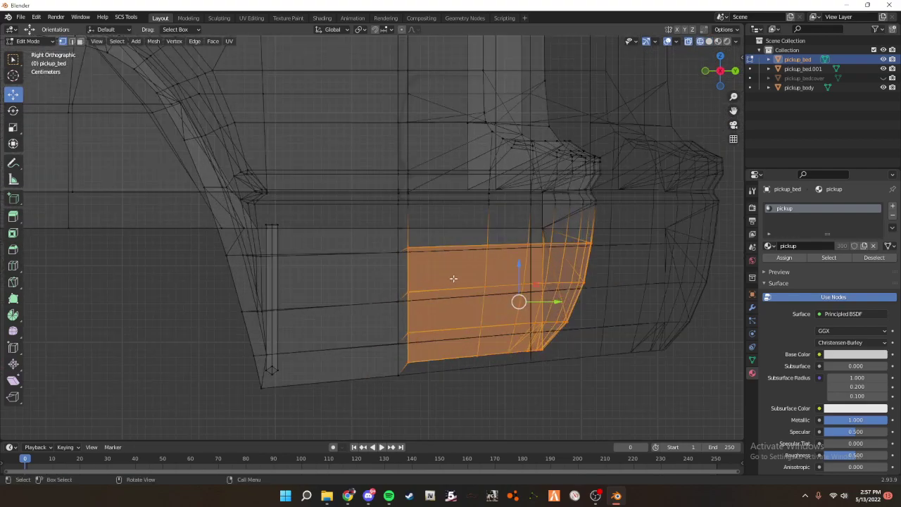
scroll(325, 184, up, 2)
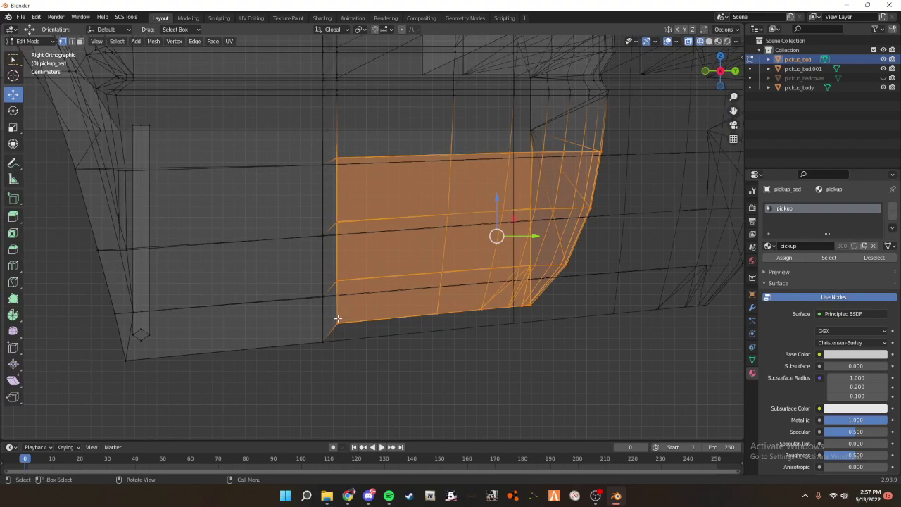
drag(568, 324, 568, 324)
drag(571, 296, 331, 343)
drag(472, 277, 483, 295)
scroll(398, 359, down, 4)
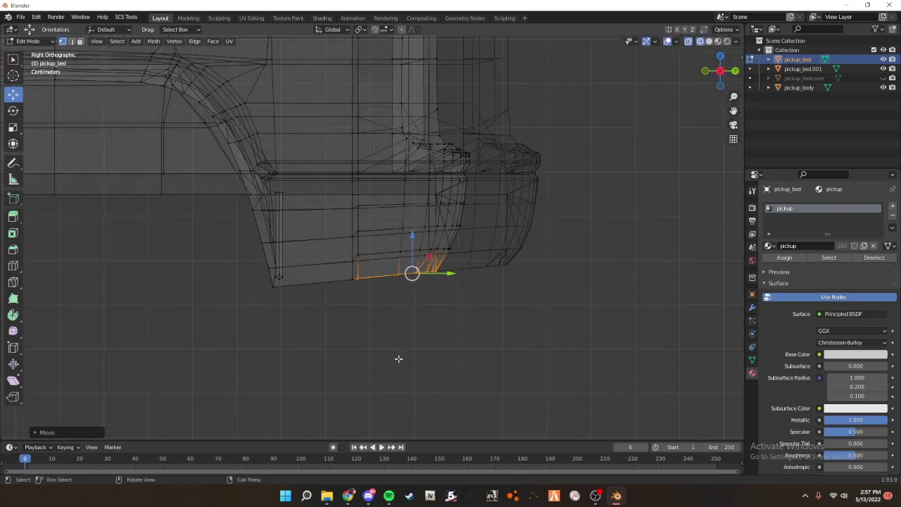
- Select the bed's entire rear end section, including its upper part, and move it about 0.14 m forward along Y
drag(341, 297, 473, 34)
scroll(382, 251, down, 2)
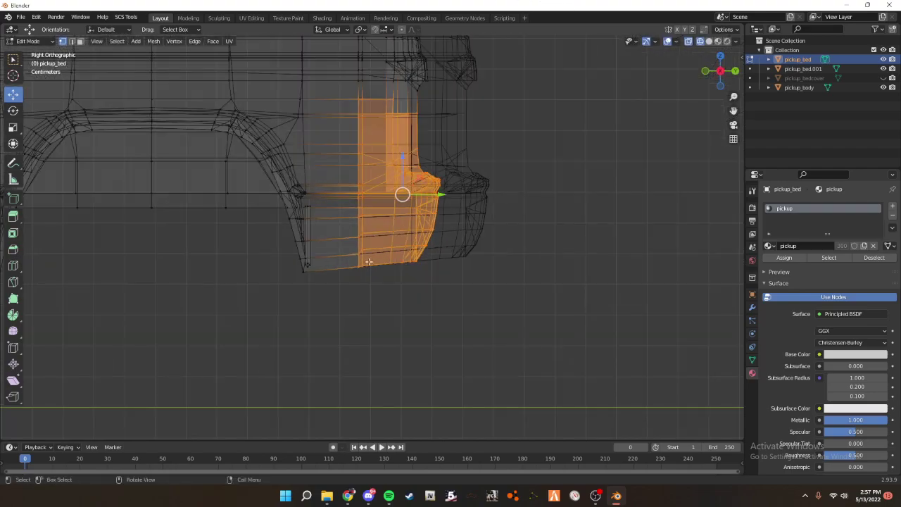
shift+drag(347, 132, 504, 34)
scroll(439, 125, down, 2)
shift+drag(350, 150, 446, 50)
scroll(460, 157, up, 3)
scroll(460, 156, up, 1)
key(g)
key(y)
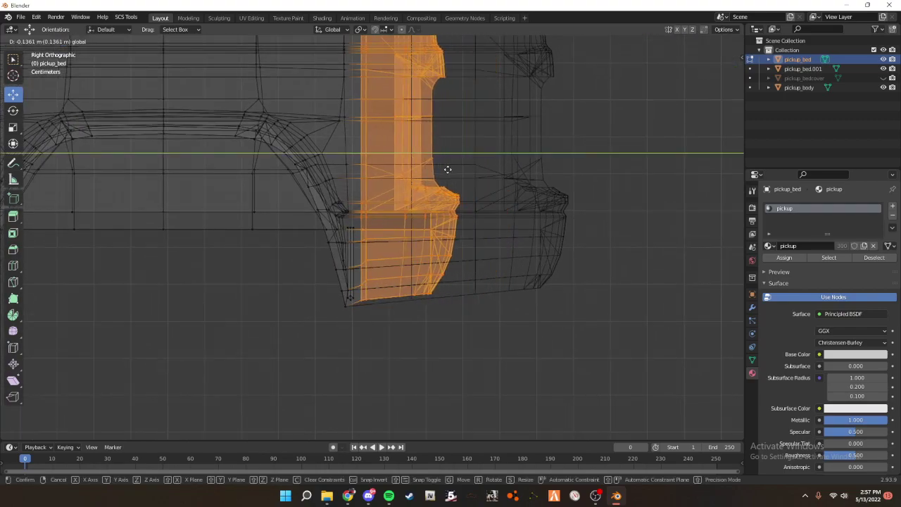
drag(448, 172, 448, 175)
- Select the rear section's bottom edge, lower it along Z to line up with the reference edge, and leave Edit Mode
shift+middle_drag(465, 301, 454, 224)
scroll(434, 284, up, 8)
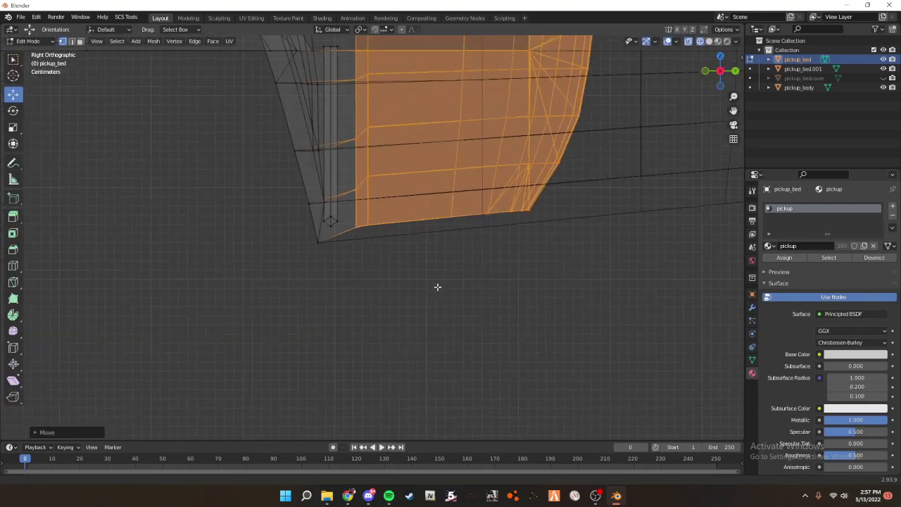
drag(331, 248, 705, 189)
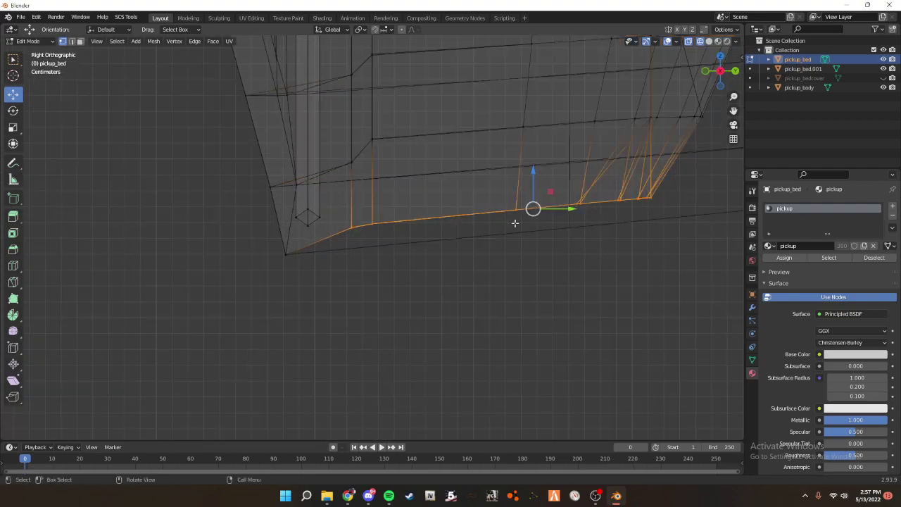
drag(536, 166, 540, 189)
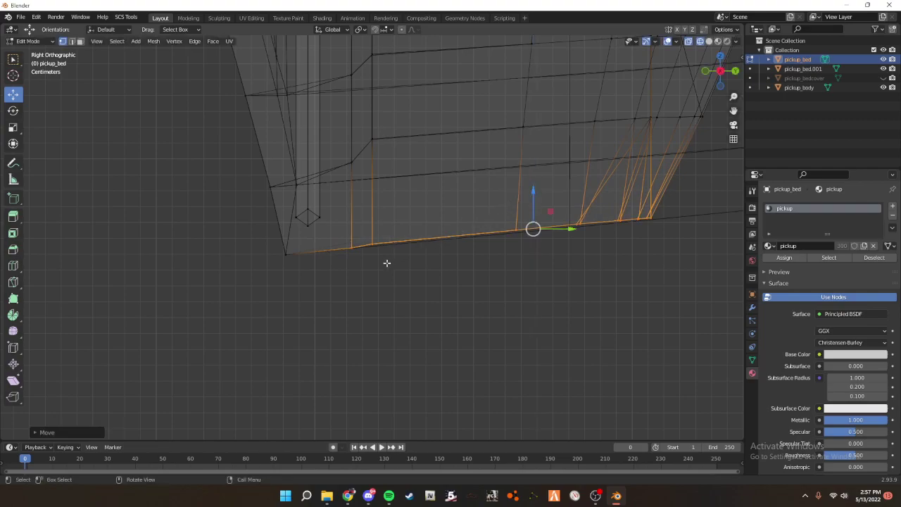
drag(370, 251, 704, 217)
drag(567, 196, 567, 197)
scroll(427, 270, down, 6)
key(Tab)
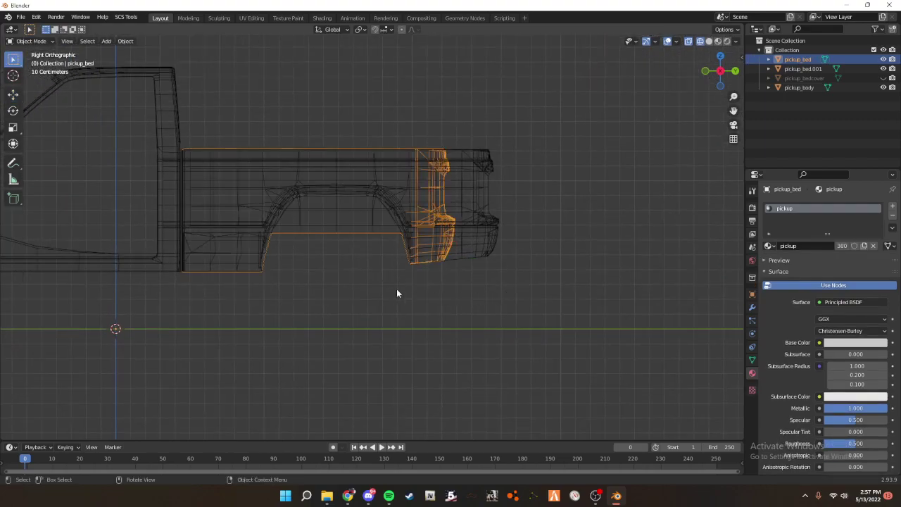
- Switch to solid shading, hide the pickup_bed.001 copy, and select pickup_bed to show its mesh data properties
key(shift+z)
click(467, 234)
scroll(512, 239, up, 2)
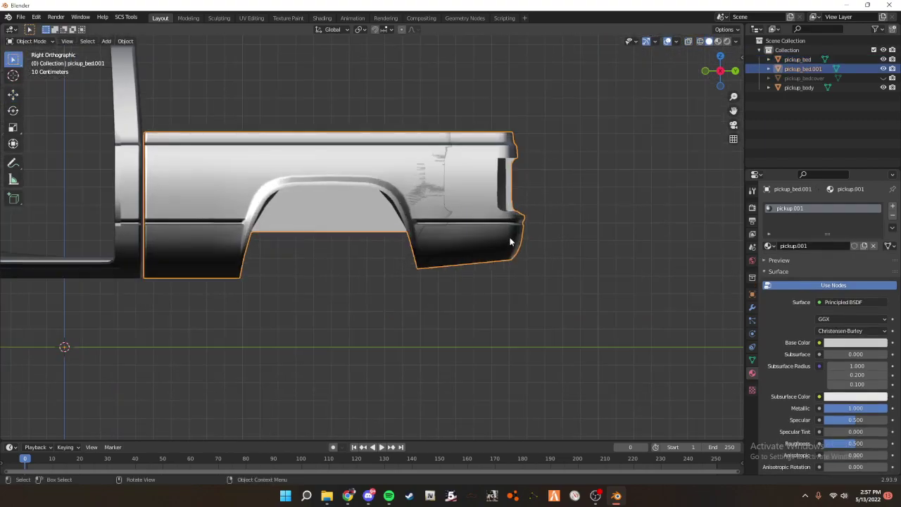
key(h)
click(473, 233)
middle_drag(526, 229, 504, 216)
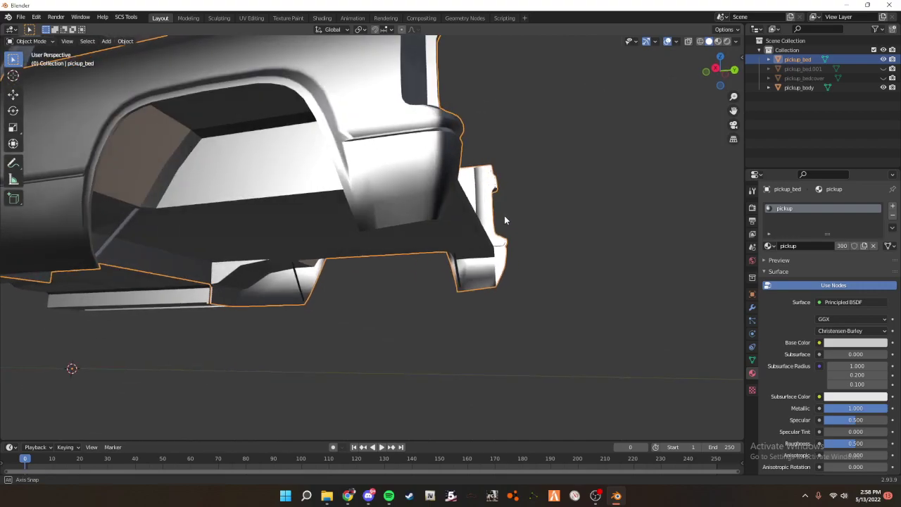
click(752, 359)
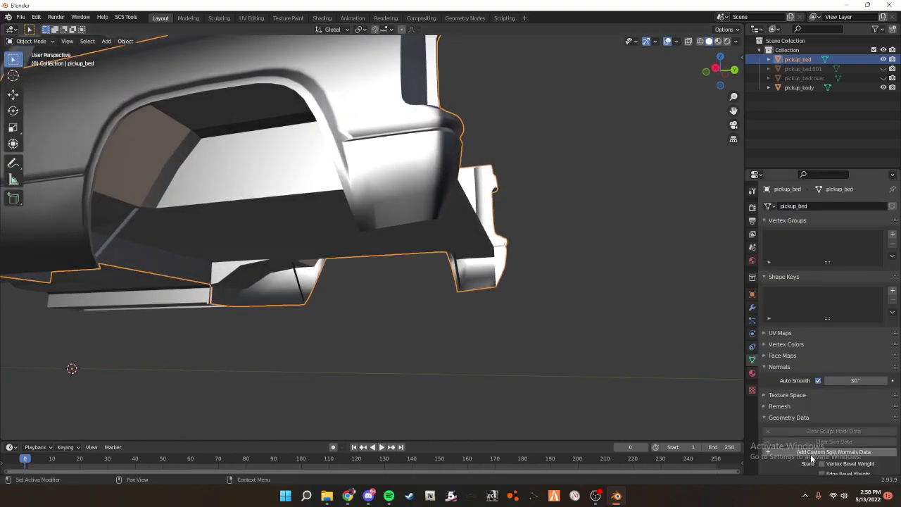
scroll(467, 240, up, 4)
scroll(469, 243, down, 1)
- In Edit Mode, box-select the bed's negative-X half in the wireframe top view and delete its vertices
key(Tab)
scroll(470, 251, down, 1)
mouse_move(470, 251)
middle_down()
mouse_move(500, 209)
mouse_move(451, 199)
mouse_move(598, 260)
mouse_move(509, 252)
mouse_move(522, 252)
mouse_move(493, 300)
mouse_move(437, 320)
middle_up()
scroll(493, 300, down, 3)
key(z)
click(417, 309)
key(grave)
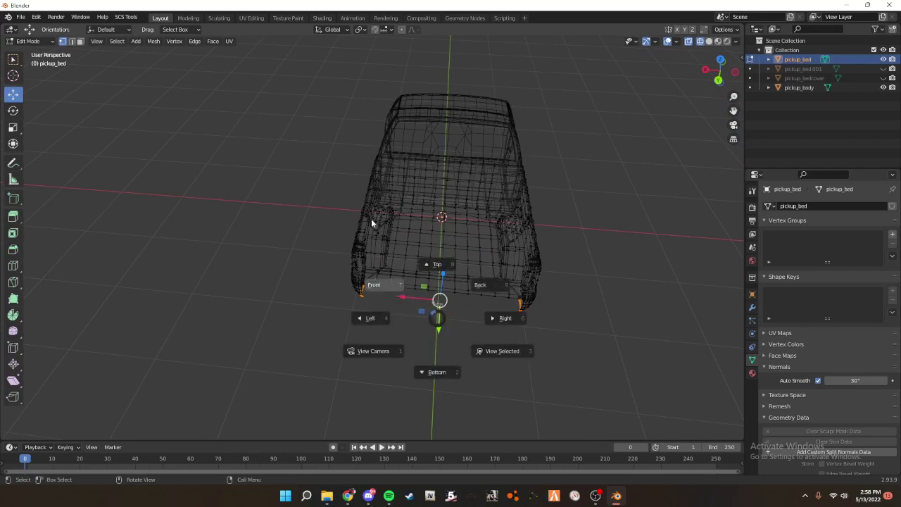
click(371, 222)
key(grave)
click(380, 213)
drag(116, 396, 295, 99)
key(x)
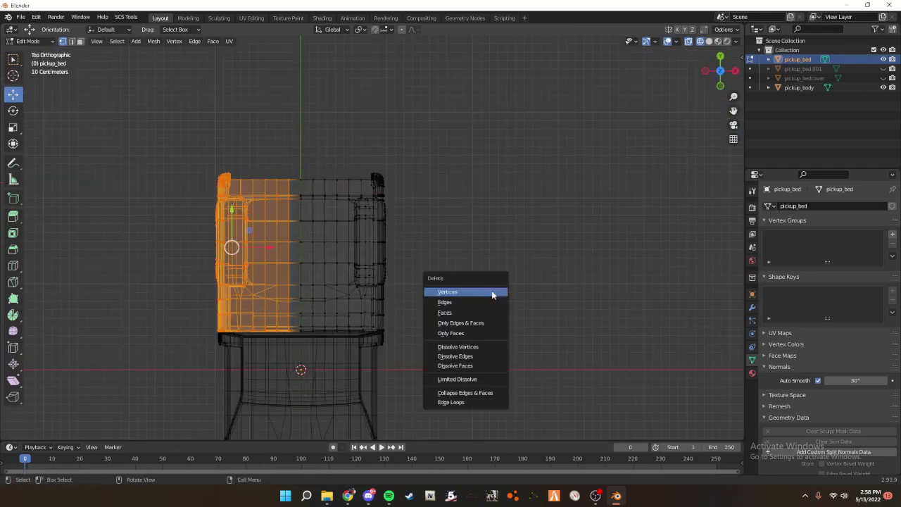
click(492, 292)
- Return to Object Mode with solid shading and add a Mirror modifier on the X axis to pickup_bed
key(Tab)
mouse_move(499, 256)
middle_down()
mouse_move(362, 214)
mouse_move(413, 238)
mouse_move(434, 225)
middle_up()
scroll(434, 226, up, 5)
key(z)
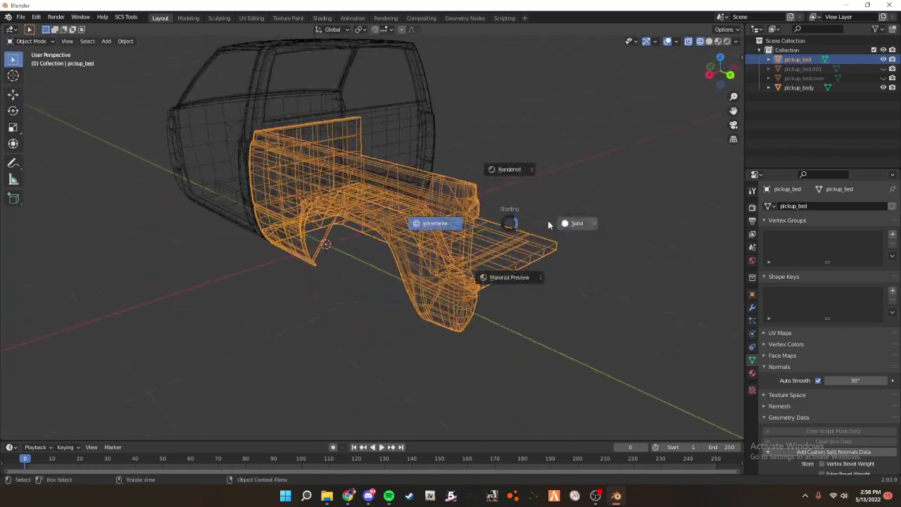
click(523, 223)
middle_drag(603, 212, 620, 257)
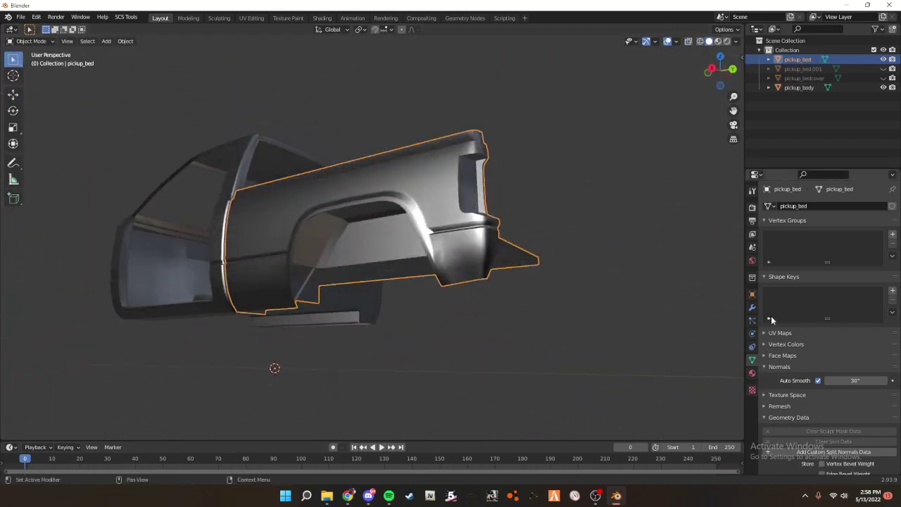
click(752, 296)
click(752, 306)
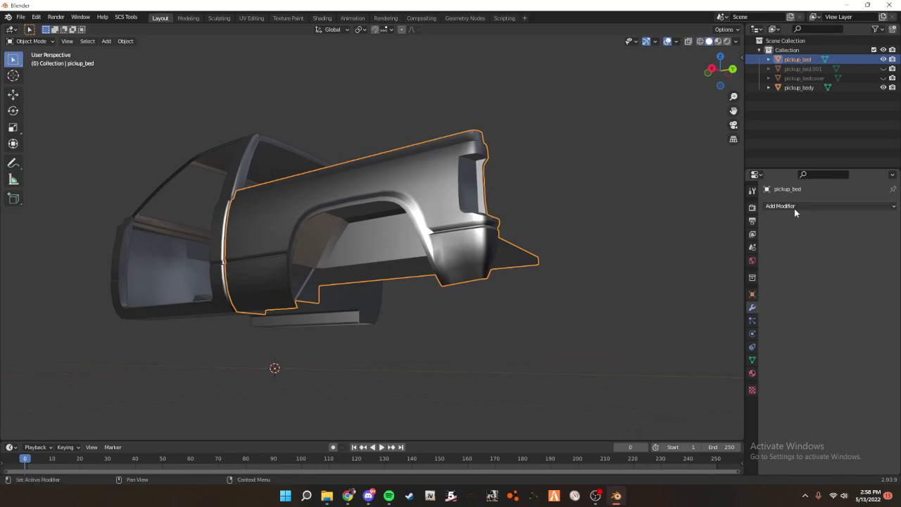
click(817, 206)
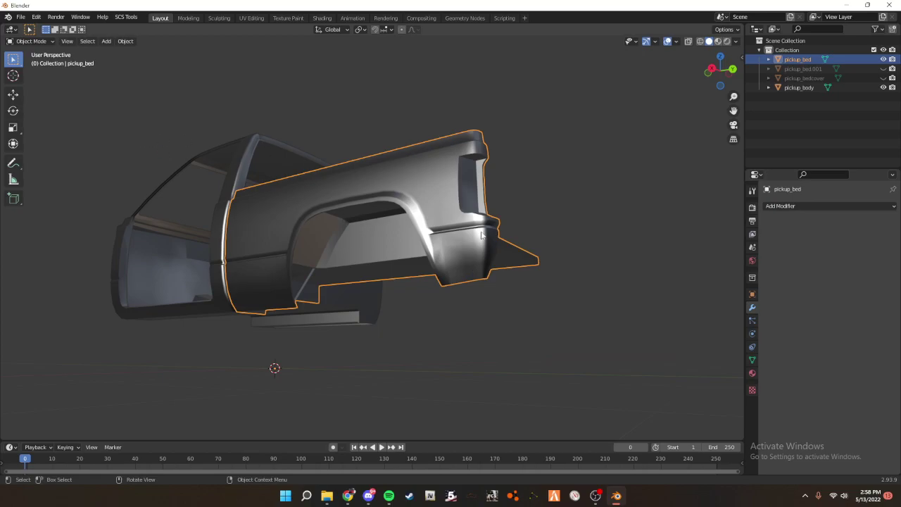
click(800, 207)
click(779, 208)
click(786, 207)
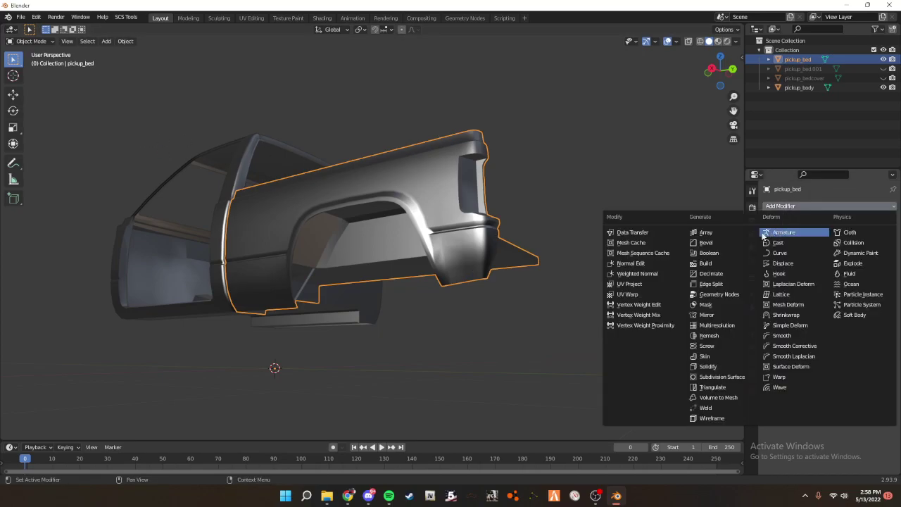
click(713, 316)
- In Edit Mode, select the bottom edge geometry of the bed's rear section and shift it along X
mouse_move(493, 267)
middle_down()
mouse_move(378, 234)
mouse_move(350, 192)
mouse_move(471, 217)
mouse_move(476, 190)
mouse_move(483, 197)
middle_up()
scroll(465, 255, down, 3)
scroll(474, 218, up, 2)
key(Tab)
scroll(476, 190, up, 3)
middle_drag(415, 227, 458, 237)
key(shift+z)
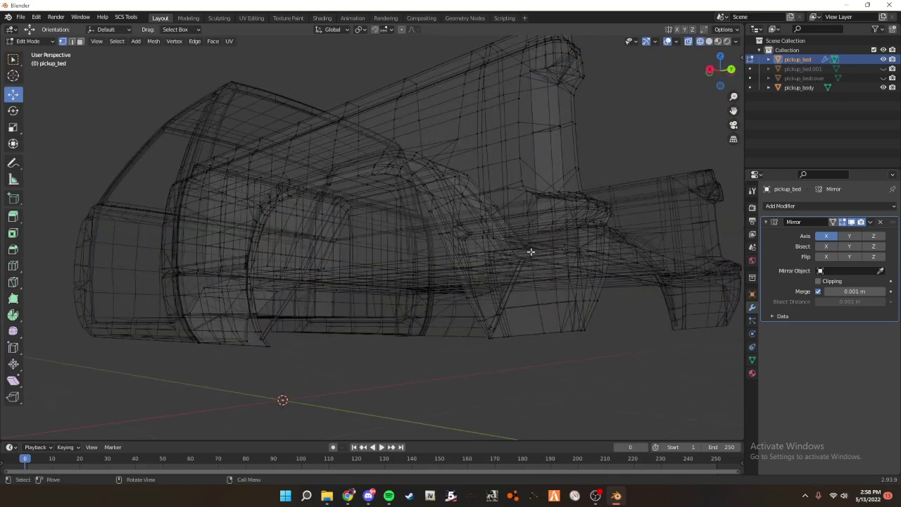
middle_drag(528, 249, 559, 255)
drag(622, 332, 629, 329)
mouse_move(629, 328)
middle_down()
mouse_move(548, 304)
mouse_move(542, 285)
middle_up()
key(shift+z)
drag(348, 214, 349, 214)
- In the back orthographic view, move the selected bottom geometry of the rear section slightly outward along X
key(grave)
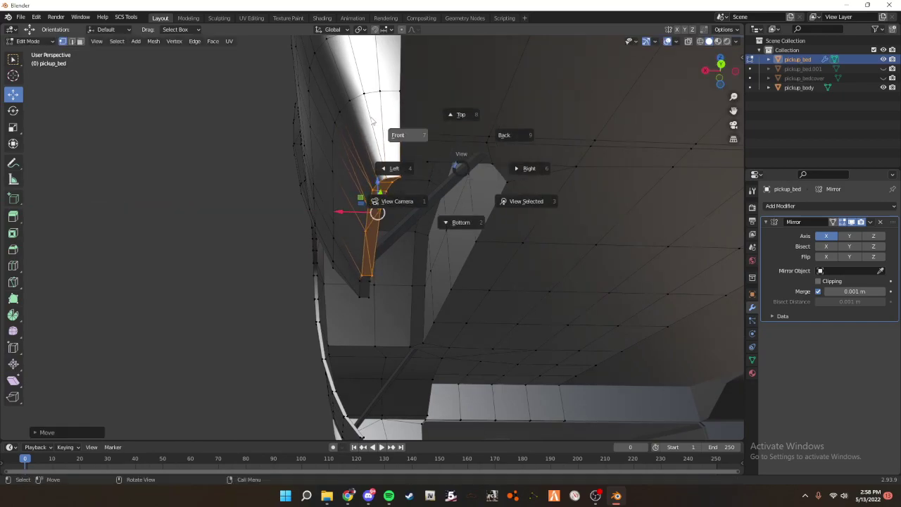
click(533, 136)
scroll(453, 394, up, 2)
shift+middle_drag(453, 402, 404, 251)
scroll(535, 234, up, 4)
scroll(437, 180, up, 6)
scroll(396, 213, up, 2)
drag(413, 159, 401, 158)
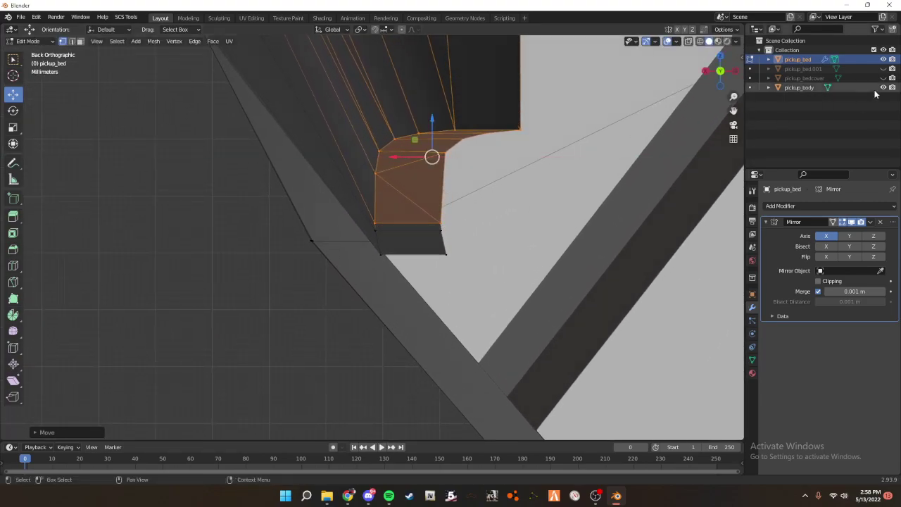
- Unhide the pickup_bed.001 copy and nudge the selected bottom geometry along X against it
click(883, 69)
scroll(564, 216, down, 2)
scroll(484, 206, down, 3)
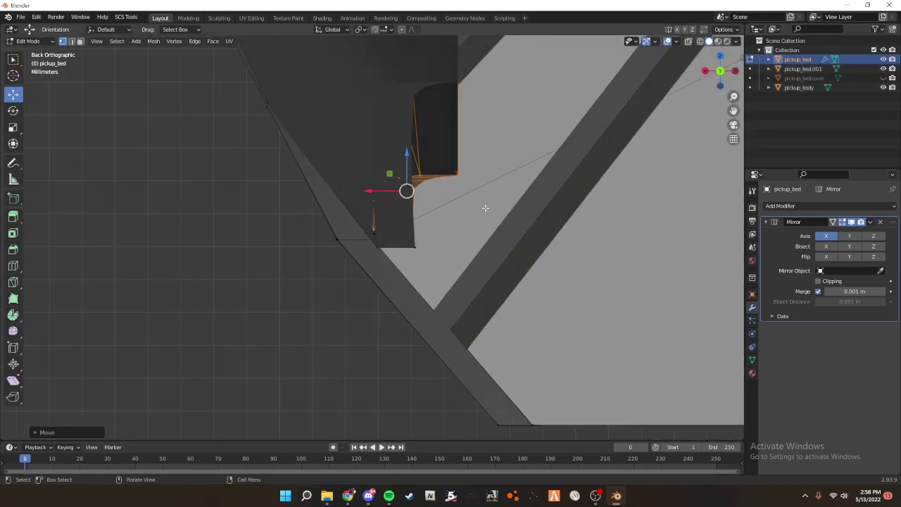
scroll(380, 173, up, 4)
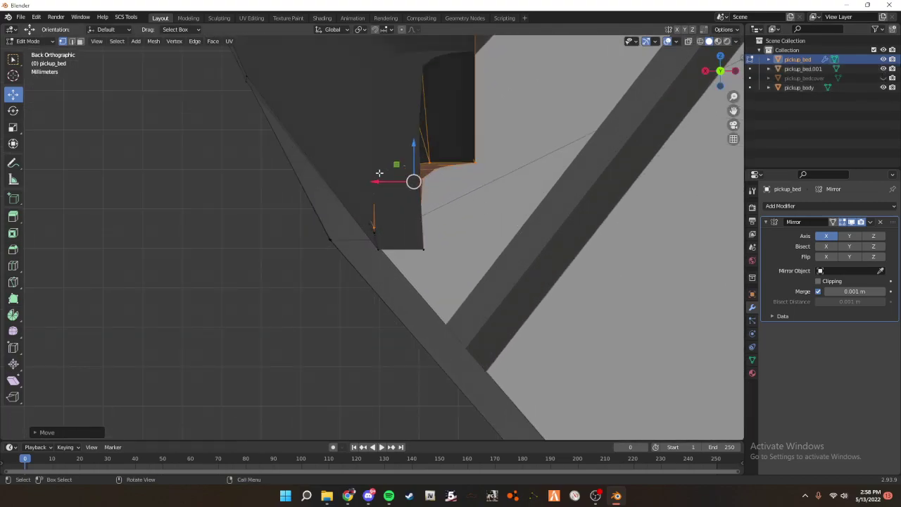
drag(391, 182, 389, 181)
- In wireframe shading, box-select the rear section's lower edge vertices beside the wheel arch and return to solid shading
scroll(449, 251, up, 4)
shift+middle_drag(448, 252, 420, 215)
scroll(432, 219, up, 5)
key(z)
click(357, 209)
shift+middle_drag(342, 220, 359, 239)
drag(339, 238, 662, 189)
key(z)
click(781, 186)
- Move the selected lower edge vertices beside the wheel arch into line with the reference copy, adjusting them along X
scroll(366, 228, down, 2)
mouse_move(409, 241)
middle_down()
mouse_move(546, 234)
mouse_move(542, 243)
mouse_move(433, 258)
mouse_move(415, 250)
mouse_move(485, 255)
mouse_move(538, 286)
mouse_move(429, 284)
mouse_move(479, 284)
mouse_move(557, 256)
mouse_move(535, 254)
mouse_move(619, 292)
mouse_move(561, 289)
mouse_move(509, 302)
mouse_move(521, 304)
middle_up()
scroll(557, 256, up, 5)
key(z)
click(499, 247)
key(g)
click(524, 290)
key(z)
click(586, 276)
mouse_move(586, 276)
middle_down()
mouse_move(467, 235)
mouse_move(311, 219)
middle_up()
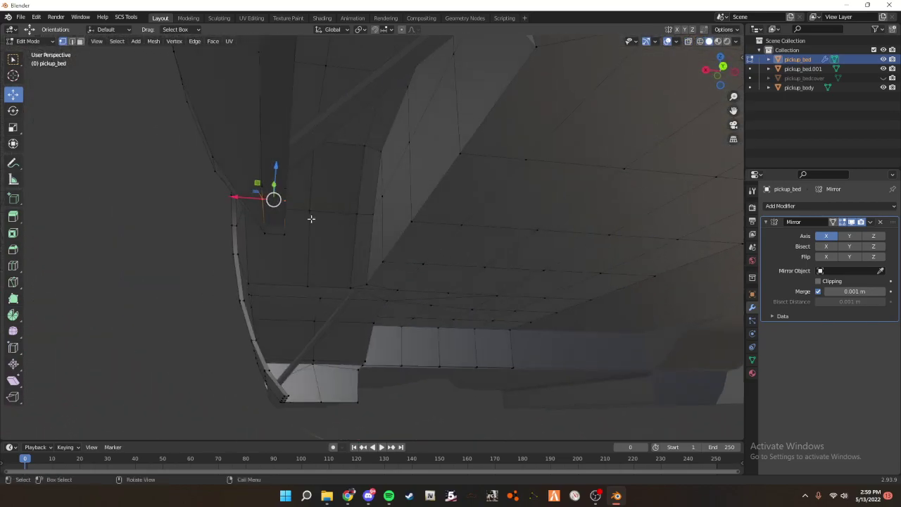
click(247, 199)
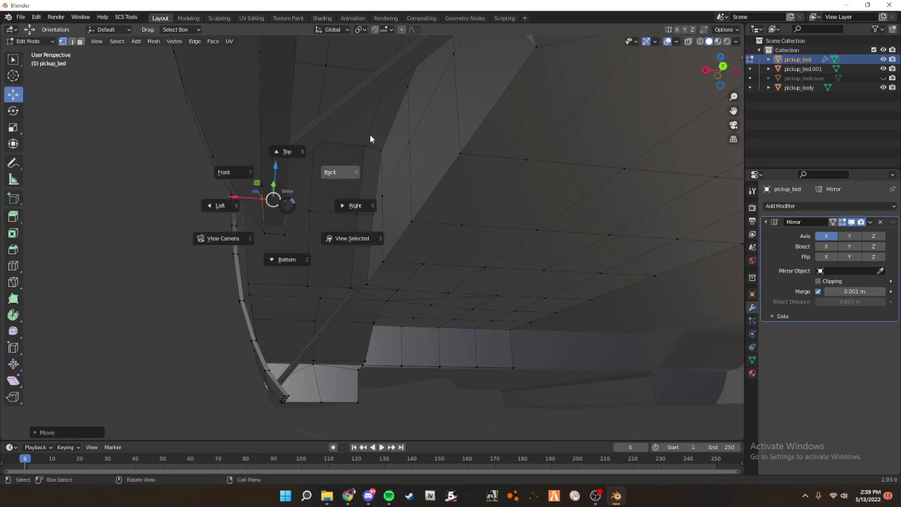
click(370, 139)
middle_drag(465, 261, 562, 263)
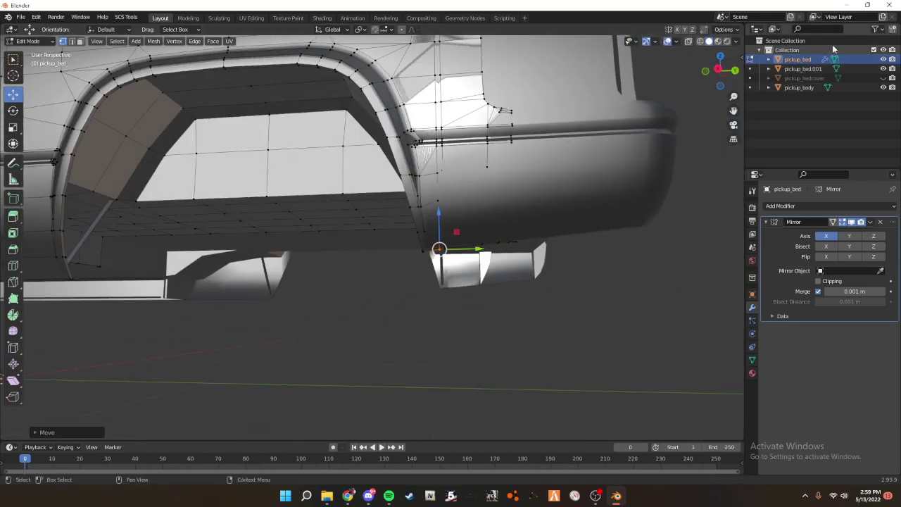
- Hide the pickup_bed.001 copy and show the bed mesh in wireframe from the right orthographic view
click(883, 69)
key(Tab)
mouse_move(580, 284)
middle_down()
mouse_move(565, 263)
mouse_move(547, 271)
mouse_move(559, 300)
mouse_move(481, 291)
mouse_move(602, 302)
mouse_move(464, 288)
middle_up()
key(Tab)
key(shift+z)
key(grave)
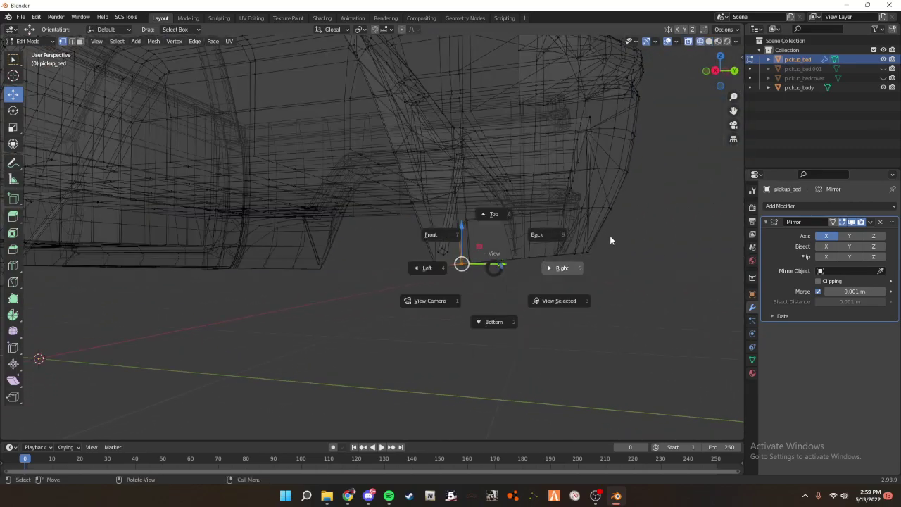
click(593, 188)
shift+middle_drag(533, 244, 503, 233)
key(grave)
click(652, 233)
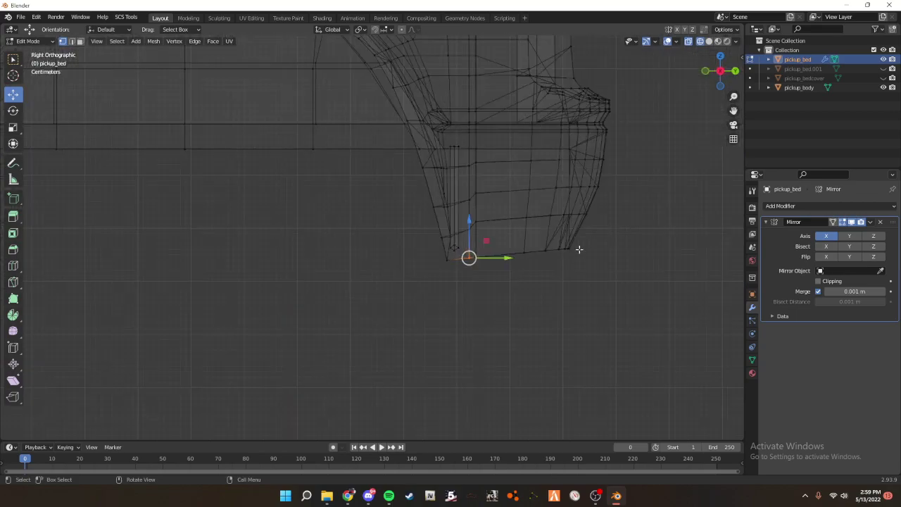
- Box-select the horizontal vertex row just above the rear section's lower edge, behind the wheel arch, and return to solid shading
shift+middle_drag(545, 298, 376, 277)
scroll(374, 236, up, 5)
shift+middle_drag(370, 183, 479, 238)
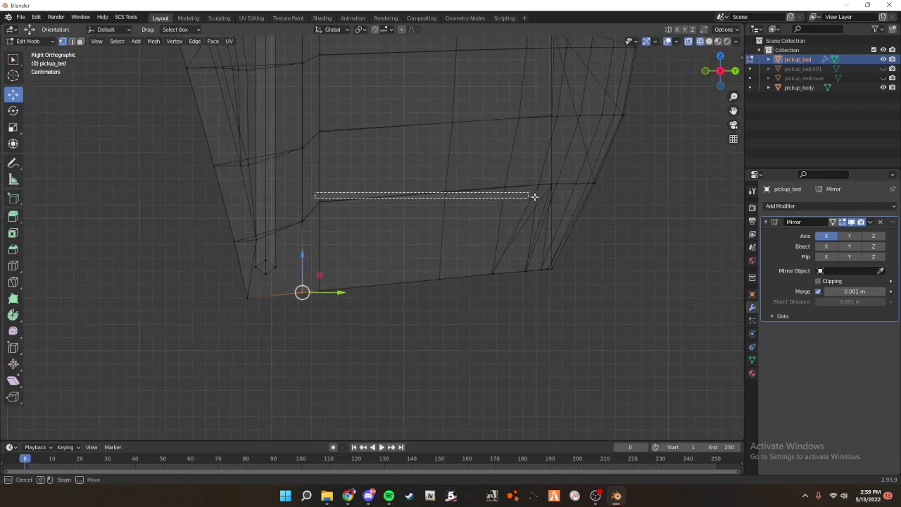
drag(616, 176, 616, 177)
shift+drag(376, 174, 380, 175)
mouse_move(395, 190)
middle_down()
mouse_move(464, 252)
mouse_move(397, 270)
middle_up()
scroll(397, 270, down, 5)
key(z)
mouse_move(330, 261)
middle_down()
mouse_move(467, 286)
mouse_move(483, 268)
mouse_move(465, 259)
middle_up()
click(527, 285)
- Reposition the selected vertex row on the rear lower panel to follow the curve of the bodywork
scroll(521, 283, up, 4)
drag(301, 181, 305, 184)
middle_drag(308, 186, 420, 137)
key(grave)
click(425, 130)
scroll(409, 148, up, 5)
drag(352, 157, 339, 166)
middle_drag(362, 176, 516, 181)
- Lower the selected vertex row into line with the neighbouring vertices by the wheel arch and nudge it along X
scroll(595, 193, down, 6)
drag(495, 180, 496, 188)
middle_drag(529, 202, 317, 220)
drag(341, 216, 346, 217)
middle_drag(346, 217, 562, 197)
key(Tab)
key(Tab)
- In wireframe right view, box-select the next vertex row up on the rear section and lower it about 0.012 m along Z
key(grave)
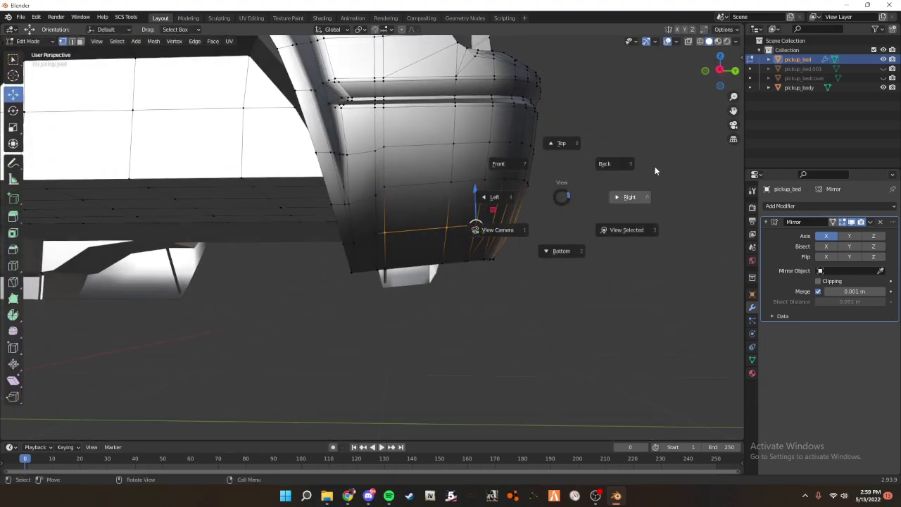
click(653, 168)
scroll(542, 209, up, 5)
key(shift+z)
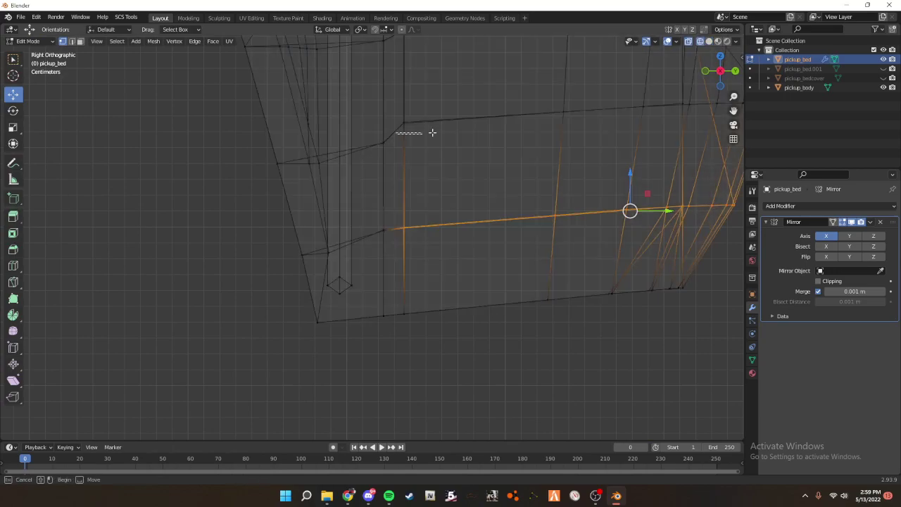
drag(413, 132, 739, 78)
scroll(625, 155, down, 3)
shift+drag(587, 171, 653, 148)
scroll(654, 153, up, 3)
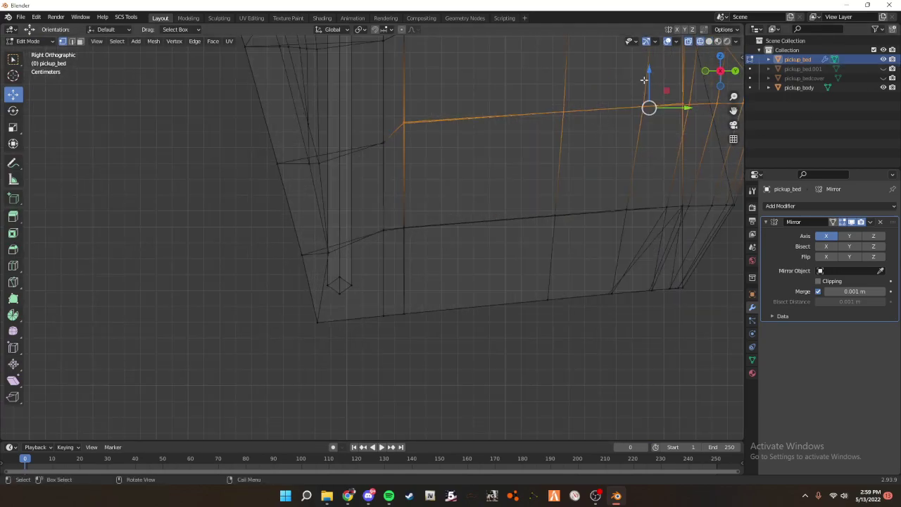
drag(644, 80, 655, 83)
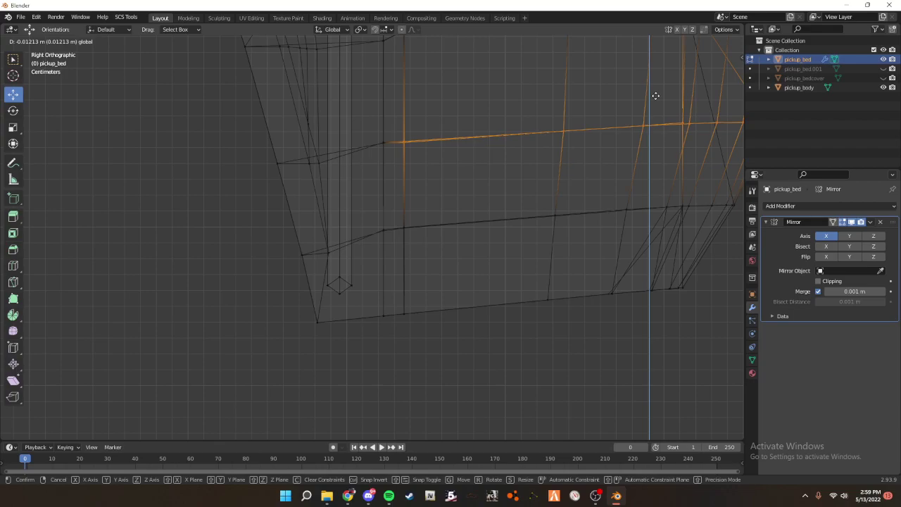
drag(655, 96, 655, 98)
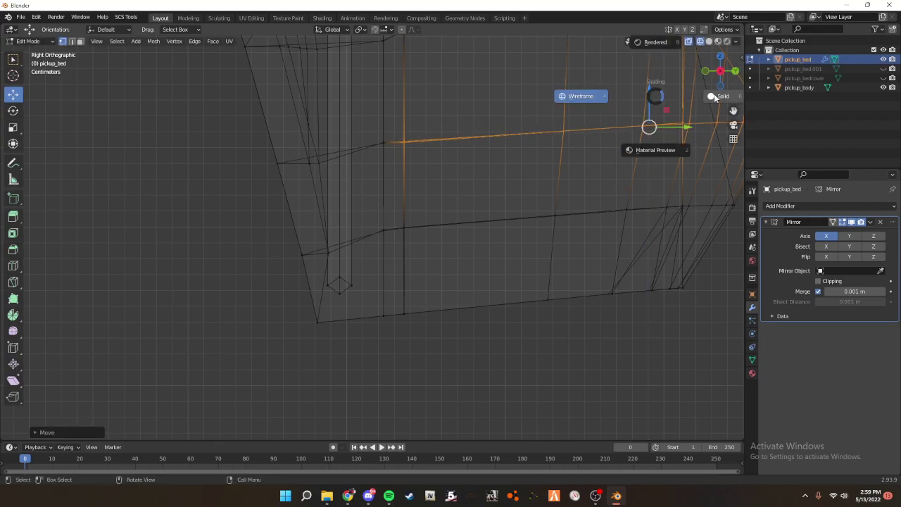
- Fine-tune the lowered vertex row along X and Z in solid shading, and leave Edit Mode
key(shift+z)
middle_drag(615, 181, 318, 169)
drag(316, 163, 320, 163)
middle_drag(320, 163, 516, 197)
key(Tab)
key(Tab)
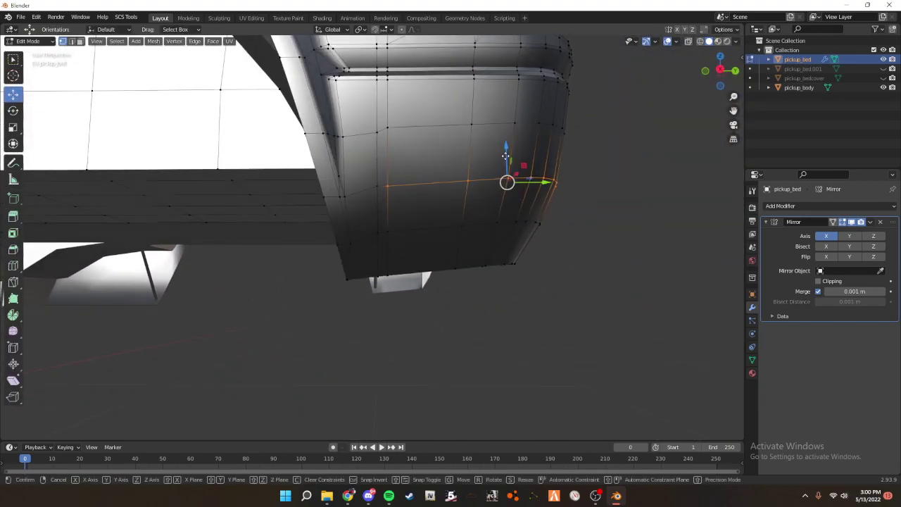
key(z)
drag(505, 155, 507, 155)
middle_drag(509, 186, 519, 173)
key(Tab)
mouse_move(523, 210)
middle_down()
mouse_move(526, 203)
mouse_move(515, 205)
mouse_move(516, 214)
middle_up()
scroll(518, 207, down, 10)
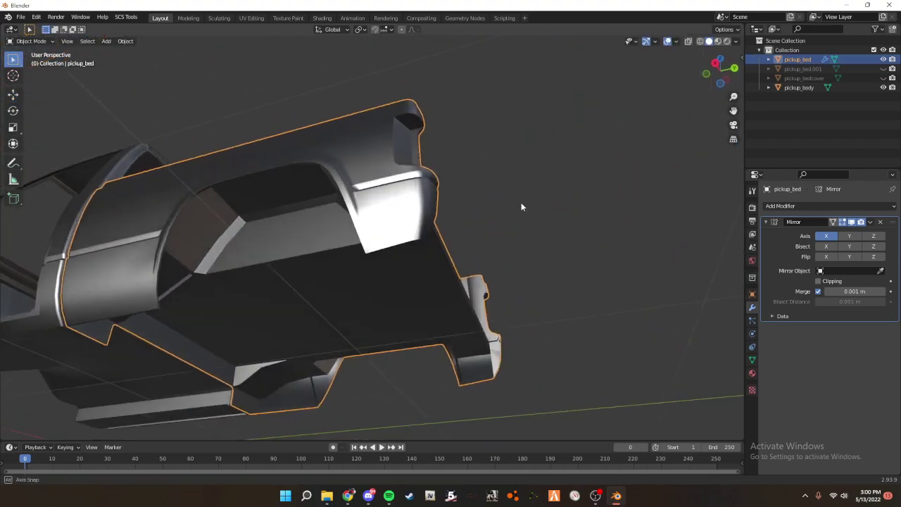
- In right orthographic wireframe, box-select all pickup_bed geometry from the front of the wheel arch to the tail
scroll(531, 240, up, 3)
key(grave)
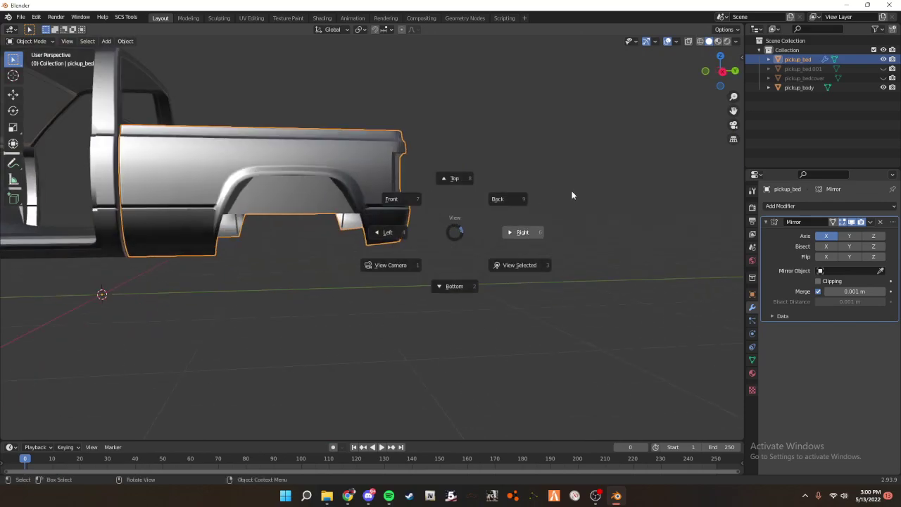
click(498, 232)
scroll(542, 205, down, 2)
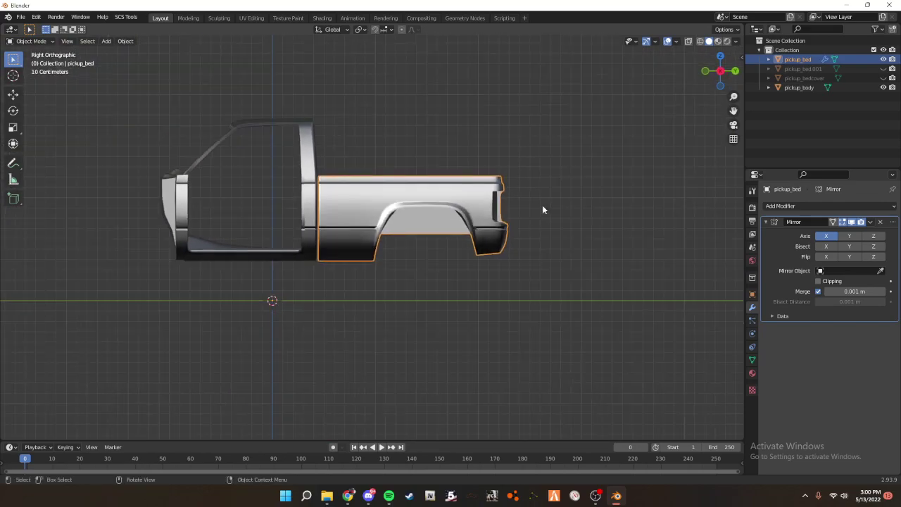
key(Tab)
key(z)
click(345, 254)
drag(364, 268, 669, 90)
scroll(523, 197, up, 5)
scroll(507, 243, down, 4)
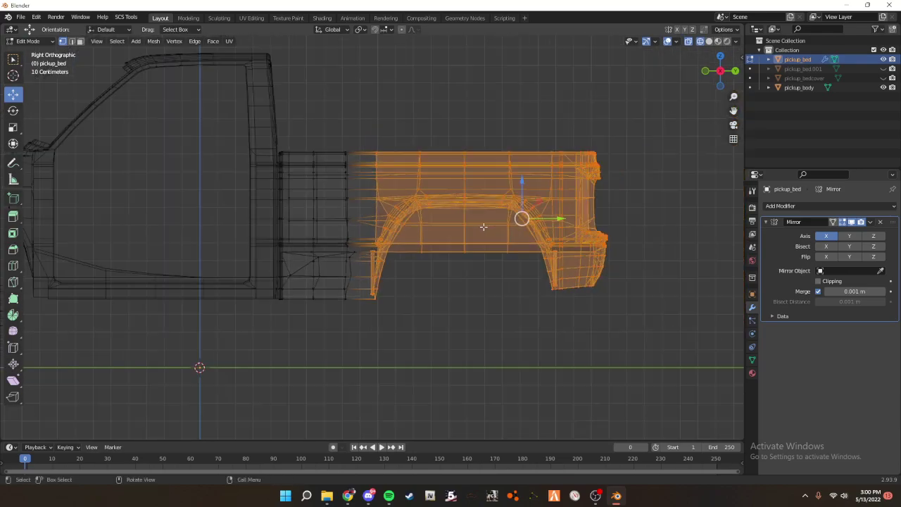
- Move the selected bed geometry toward the cab along Y in stages, extending the selection forward to compress the front panel
mouse_move(556, 219)
mouse_down()
mouse_move(532, 219)
mouse_move(546, 219)
mouse_up()
shift+drag(334, 317, 479, 243)
drag(535, 220, 512, 220)
drag(315, 315, 739, 62)
scroll(505, 216, up, 2)
drag(551, 211, 518, 223)
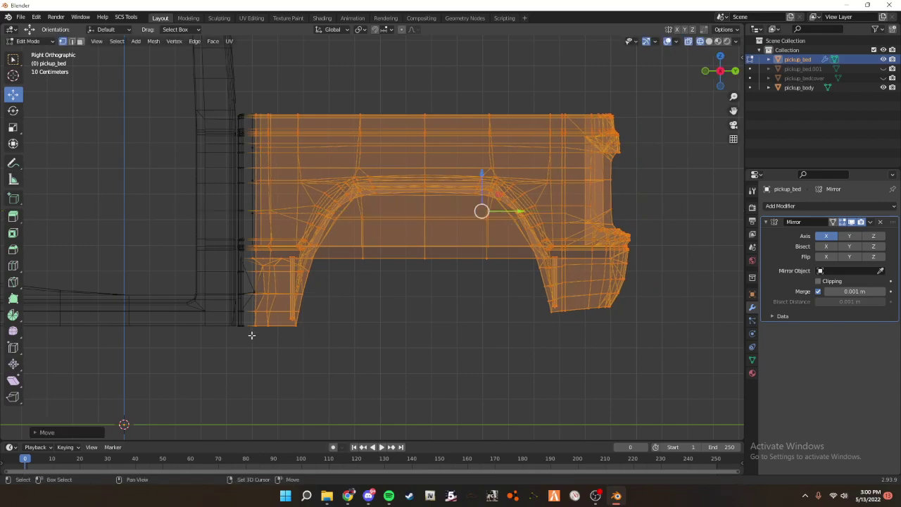
- Box-select the bed geometry from the wheel arch's front edge back to the tail and move it toward the cab along Y
drag(280, 342, 719, 45)
shift+middle_drag(379, 251, 402, 252)
scroll(402, 251, up, 4)
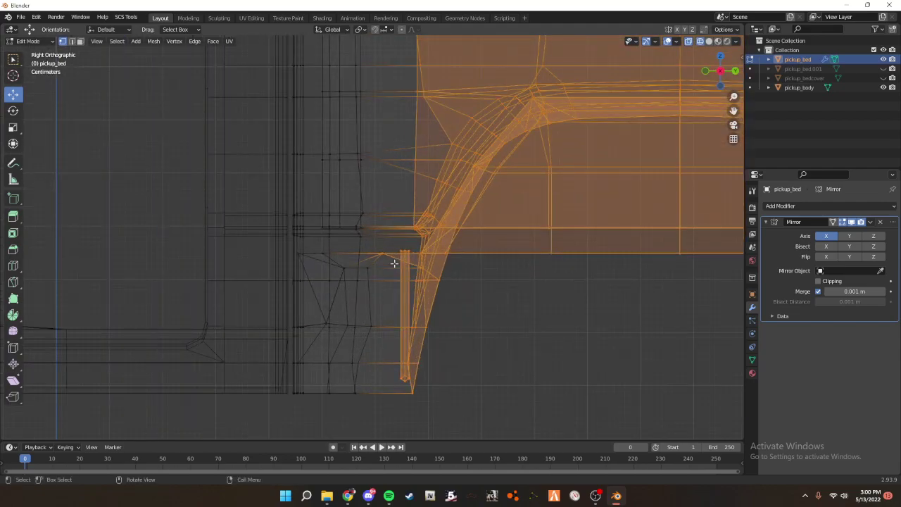
drag(386, 244, 386, 244)
scroll(499, 280, up, 7)
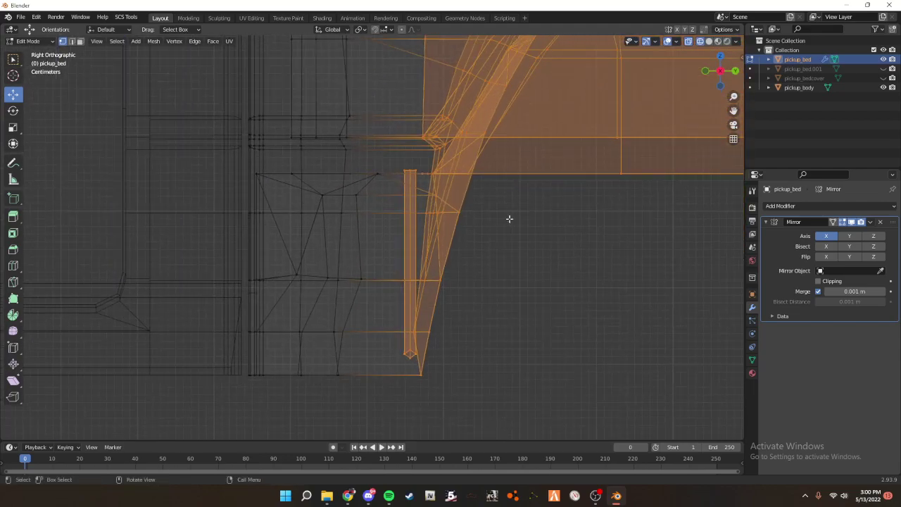
scroll(519, 218, down, 2)
key(g)
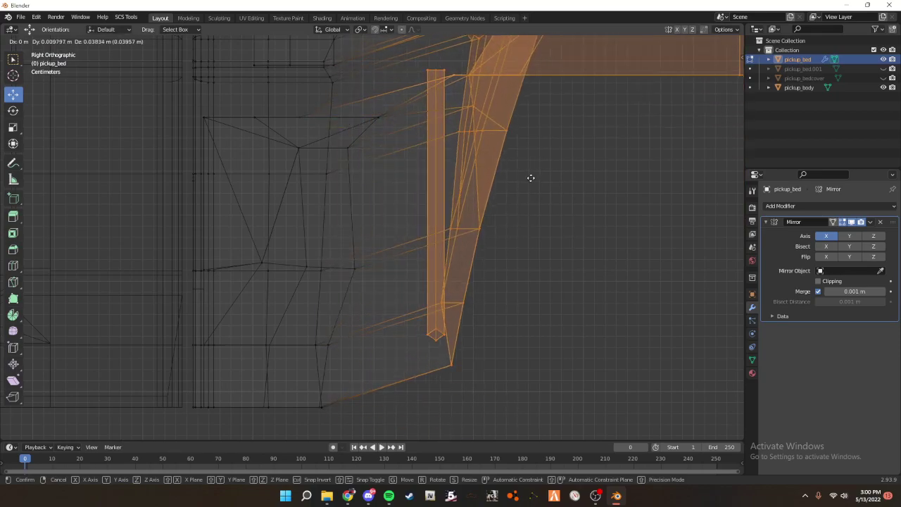
key(x)
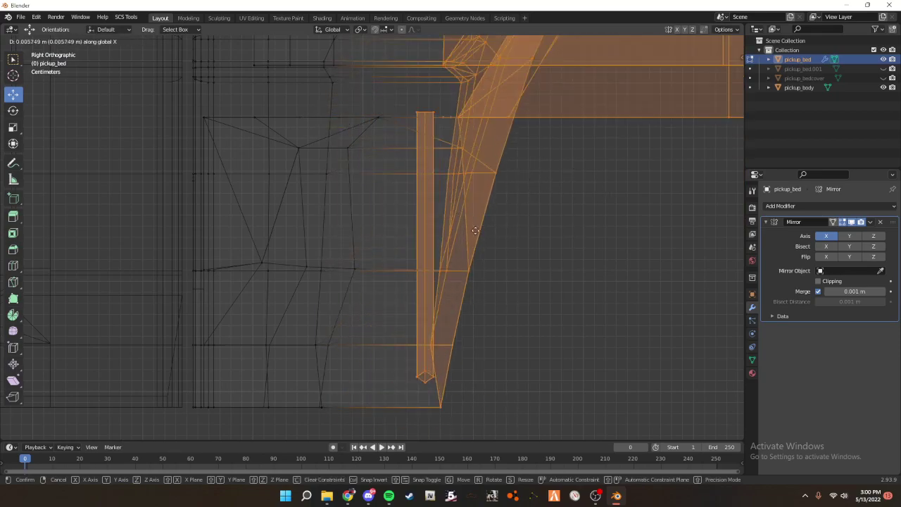
key(z)
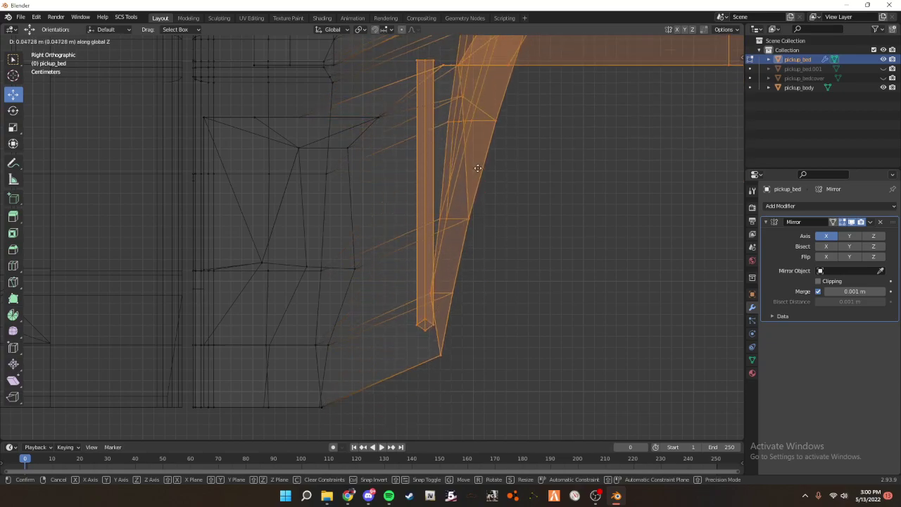
key(y)
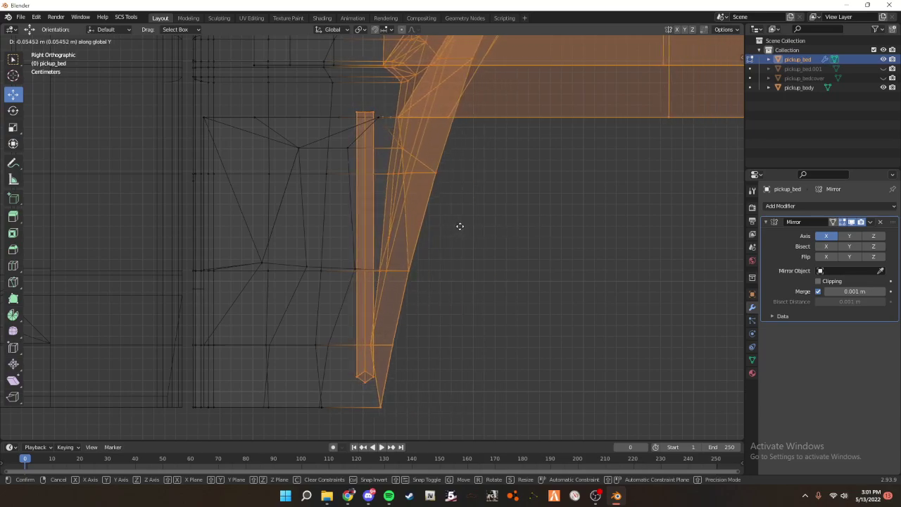
key(z)
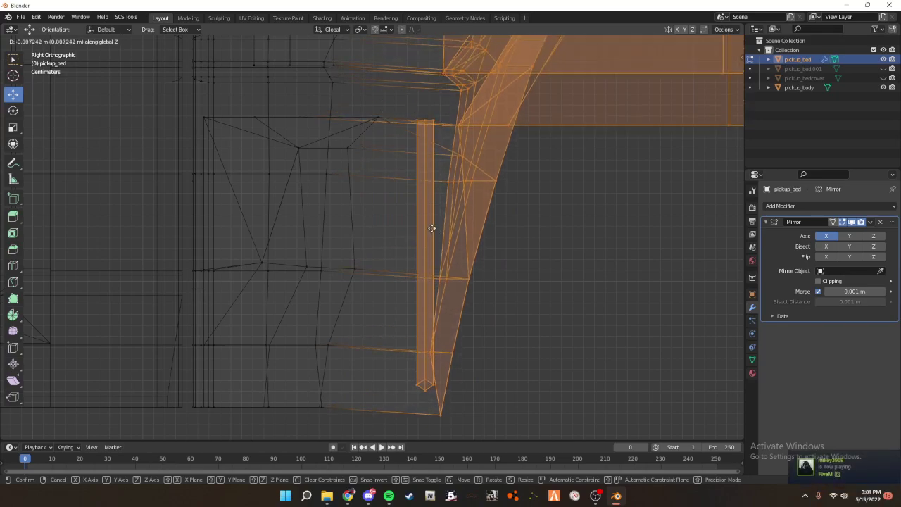
key(y)
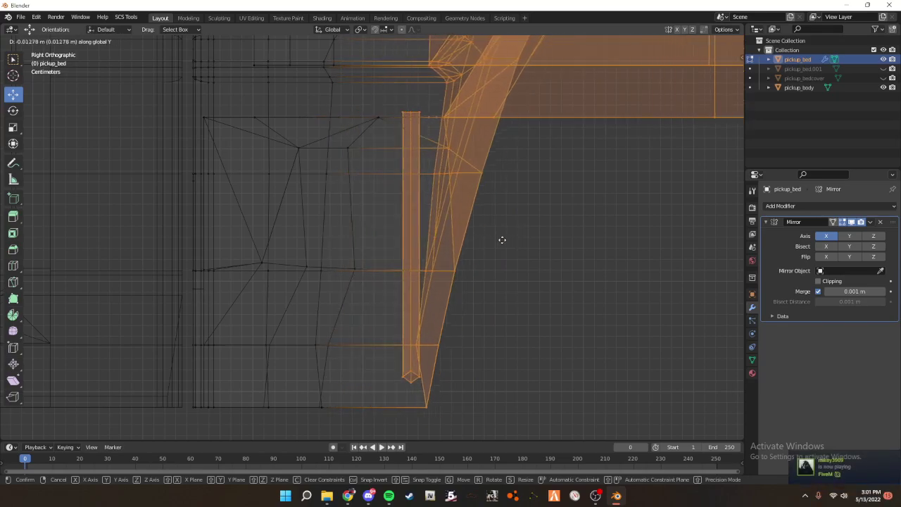
click(471, 239)
- Move the selected wheel arch and rear geometry about 0.054 m further toward the cab along Y
key(z)
click(528, 246)
scroll(490, 243, up, 2)
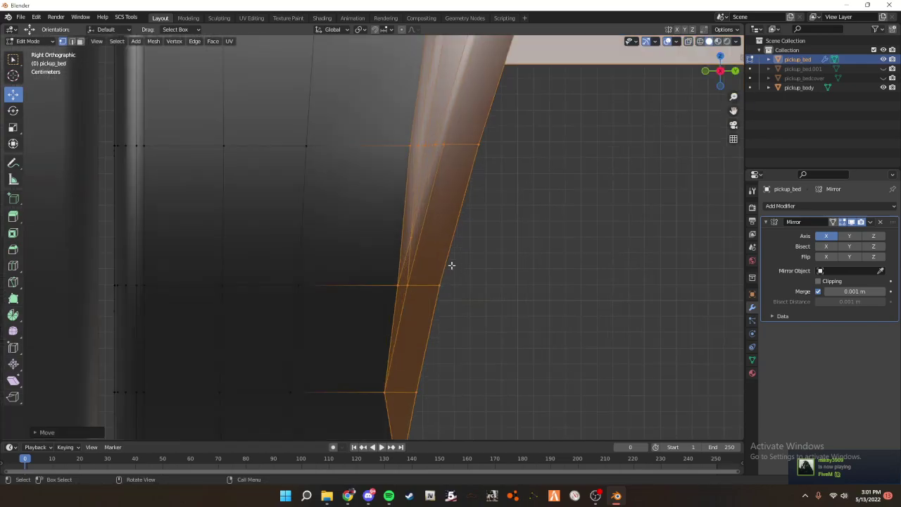
scroll(451, 265, down, 2)
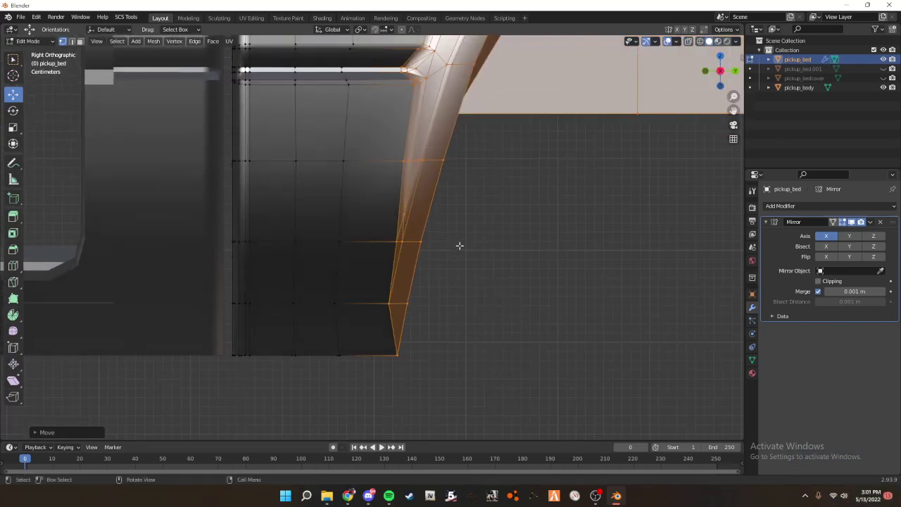
key(g)
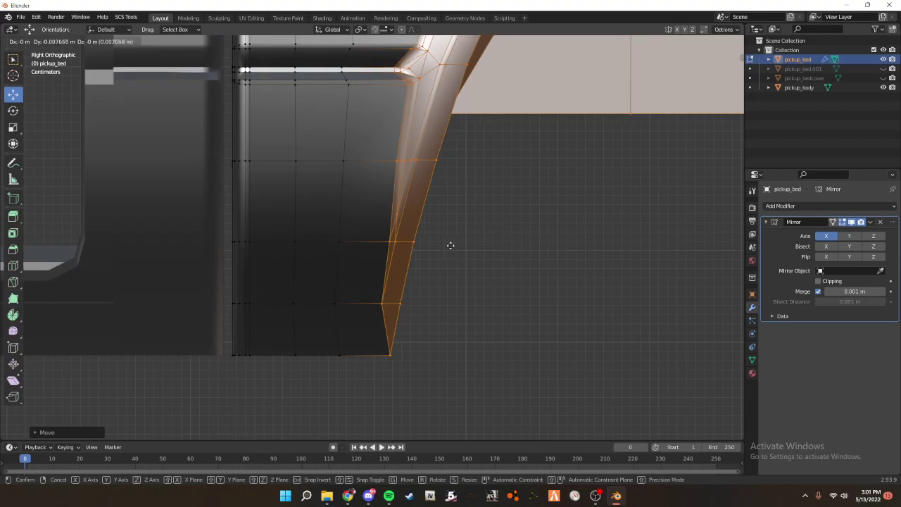
key(y)
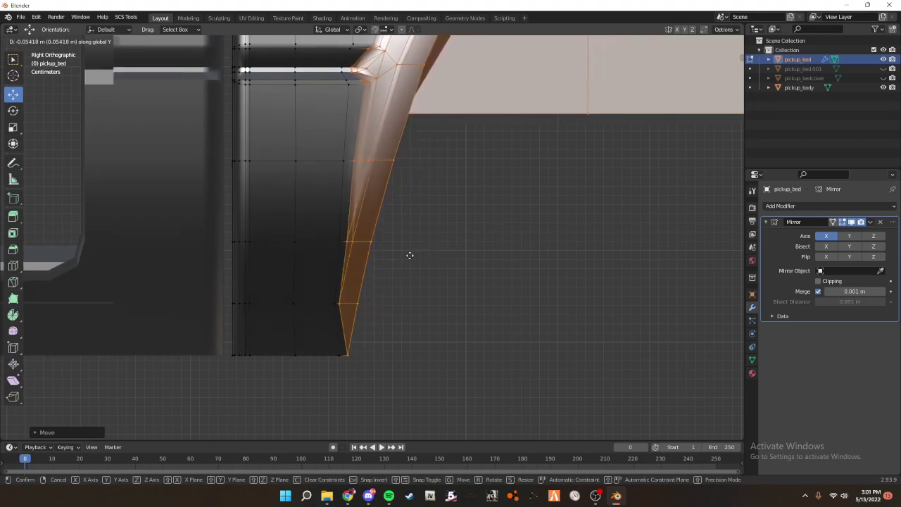
click(411, 256)
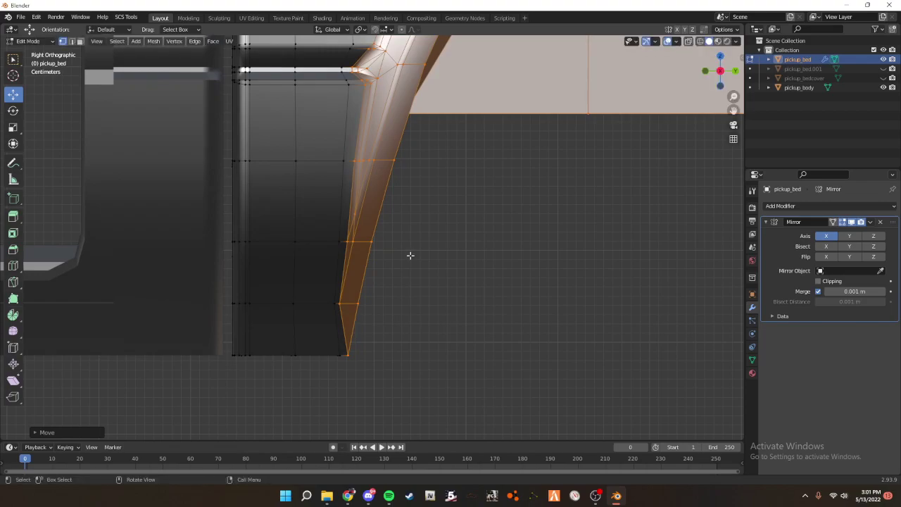
click(336, 257)
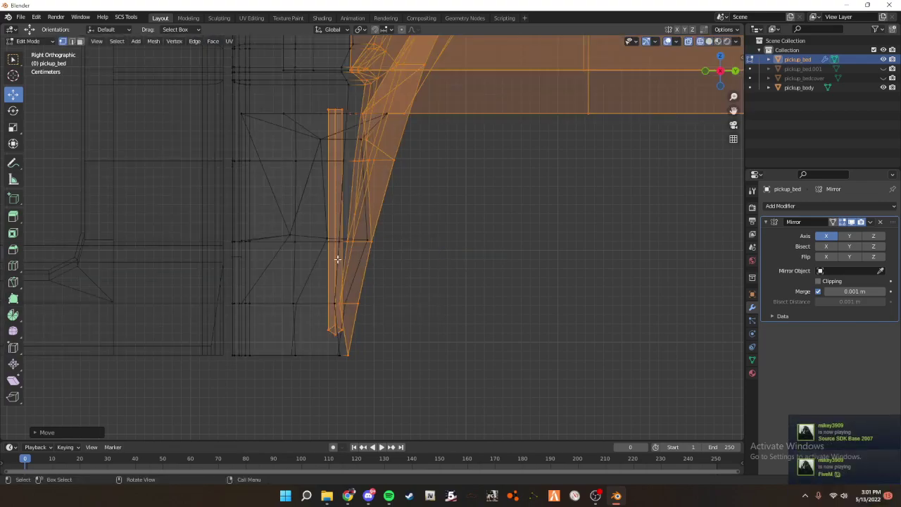
- Leave Edit Mode and examine the shortened bed and its fit to the cab in solid shading from several angles
mouse_move(382, 276)
middle_down()
mouse_move(414, 322)
mouse_move(437, 328)
mouse_move(592, 326)
mouse_move(540, 306)
mouse_move(507, 323)
mouse_move(503, 340)
mouse_move(544, 318)
mouse_move(502, 272)
middle_up()
key(Tab)
key(z)
click(642, 323)
scroll(630, 327, down, 10)
key(grave)
click(627, 305)
scroll(588, 307, up, 4)
click(544, 319)
click(493, 211)
middle_drag(521, 236, 558, 259)
click(575, 312)
middle_drag(574, 312, 465, 298)
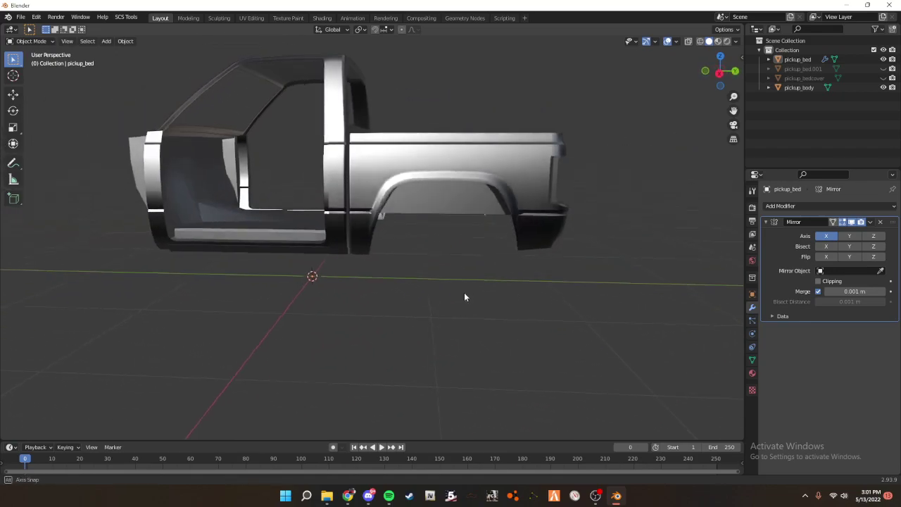
scroll(404, 275, up, 4)
middle_drag(404, 276, 444, 273)
scroll(408, 272, down, 5)
mouse_move(372, 272)
middle_down()
mouse_move(413, 302)
mouse_move(527, 298)
mouse_move(374, 282)
middle_up()
middle_drag(594, 116, 485, 258)
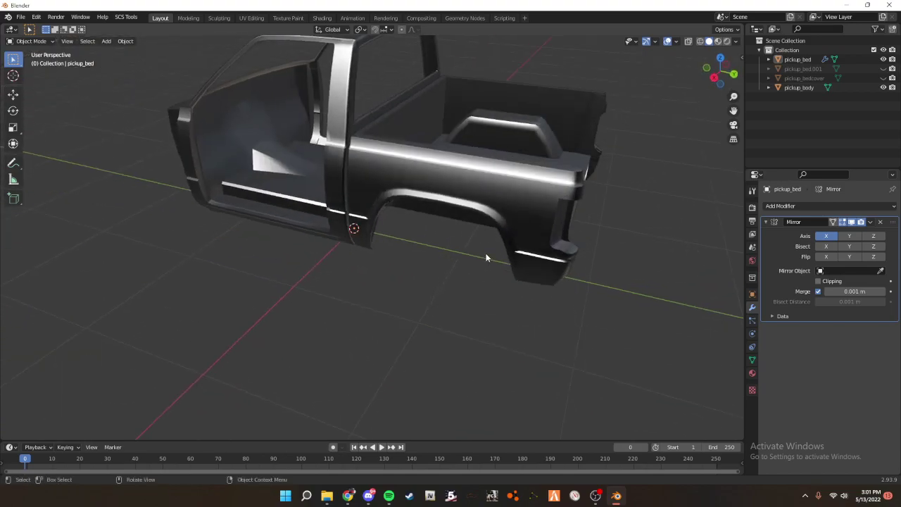
- Unhide pickup_bedcover, select it and open its mesh for editing in the right orthographic view
click(554, 261)
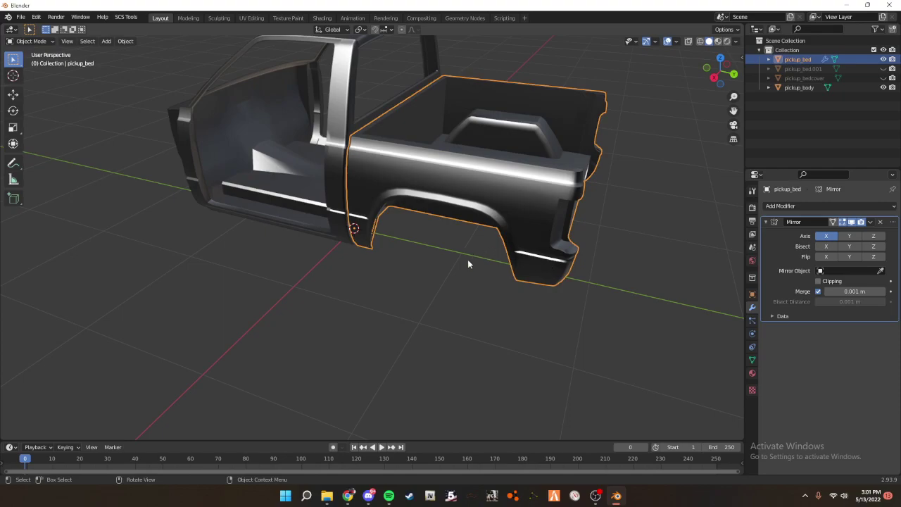
click(884, 78)
middle_drag(535, 211, 581, 88)
click(586, 126)
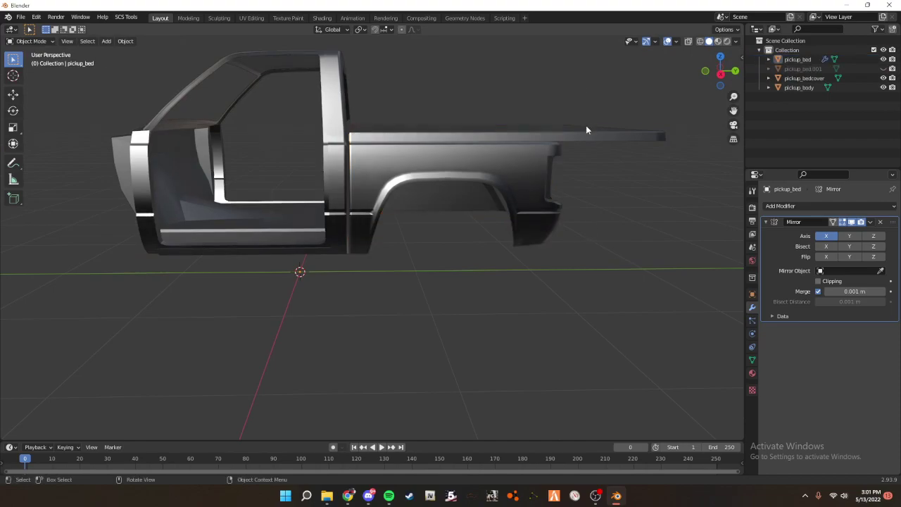
click(586, 127)
key(grave)
click(648, 131)
key(Tab)
- In wireframe, box-select the bed cover's rear geometry and move it along Y until it lines up with the bed's tail
scroll(602, 267, up, 1)
shift+middle_drag(601, 268, 528, 302)
scroll(528, 302, down, 2)
key(z)
click(465, 322)
scroll(578, 190, up, 1)
mouse_move(547, 173)
mouse_down()
mouse_move(565, 181)
mouse_move(558, 176)
mouse_up()
drag(450, 209, 618, 139)
drag(556, 174, 458, 174)
- Return to solid shading and fine-tune the cover's rear geometry along Y against the bed's tail
key(z)
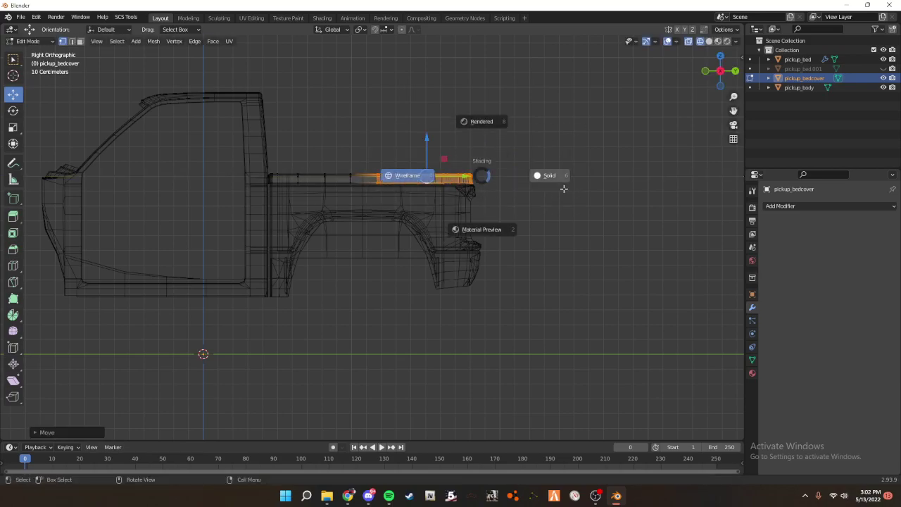
click(563, 188)
middle_drag(564, 187, 479, 212)
scroll(486, 220, up, 2)
middle_drag(510, 246, 549, 248)
mouse_move(549, 247)
shift+middle_down()
mouse_move(427, 274)
mouse_move(467, 258)
shift+middle_up()
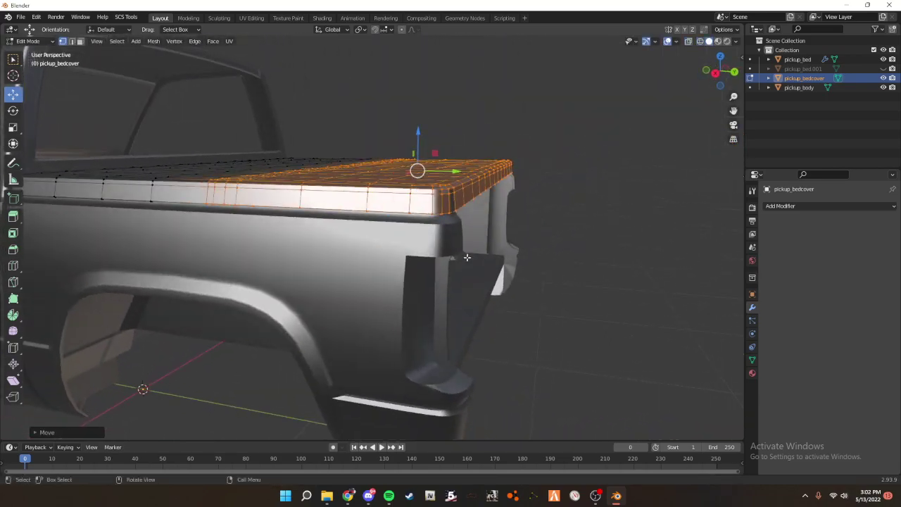
drag(453, 172, 454, 171)
middle_drag(521, 194, 425, 210)
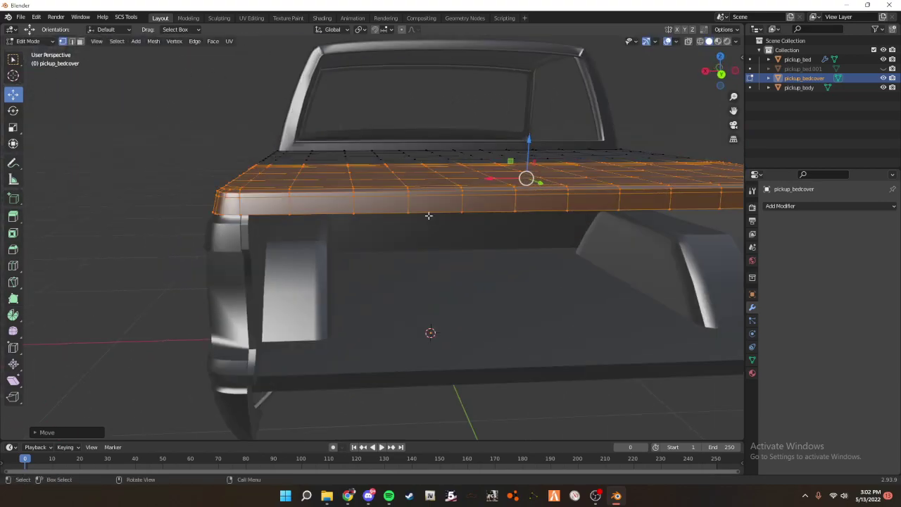
- Check the cover's rear fit in perspective, then reopen its mesh for face selection in a wireframe right orthographic view
key(Tab)
scroll(486, 285, down, 4)
middle_drag(493, 291, 519, 275)
key(KP_3)
key(Tab)
scroll(457, 257, up, 4)
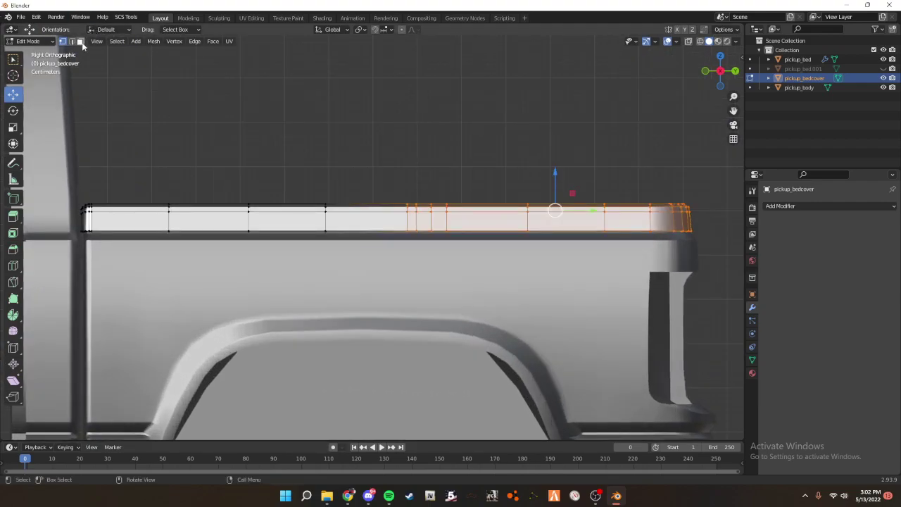
key(z)
click(362, 149)
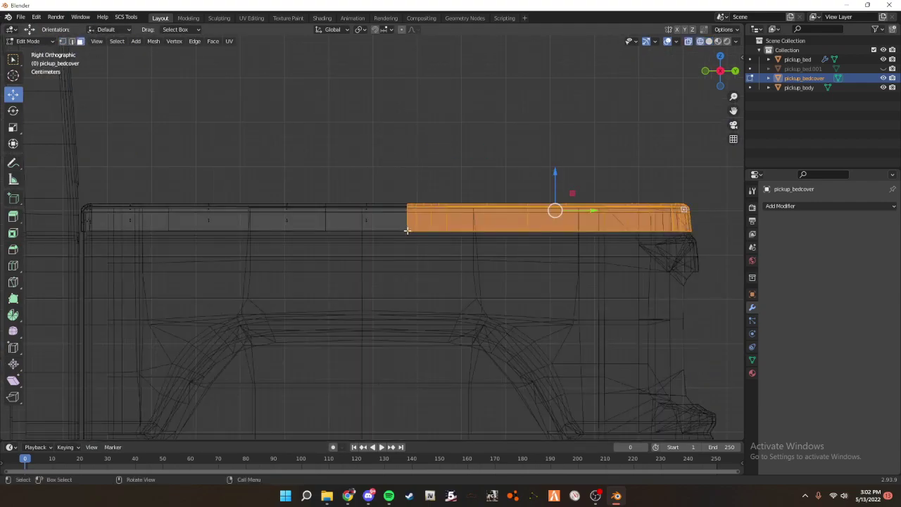
- Box-select the narrow band of faces midway along the bed cover and delete only the faces
drag(443, 187, 445, 186)
scroll(451, 190, up, 2)
shift+middle_drag(485, 198, 424, 201)
scroll(430, 203, up, 3)
key(x)
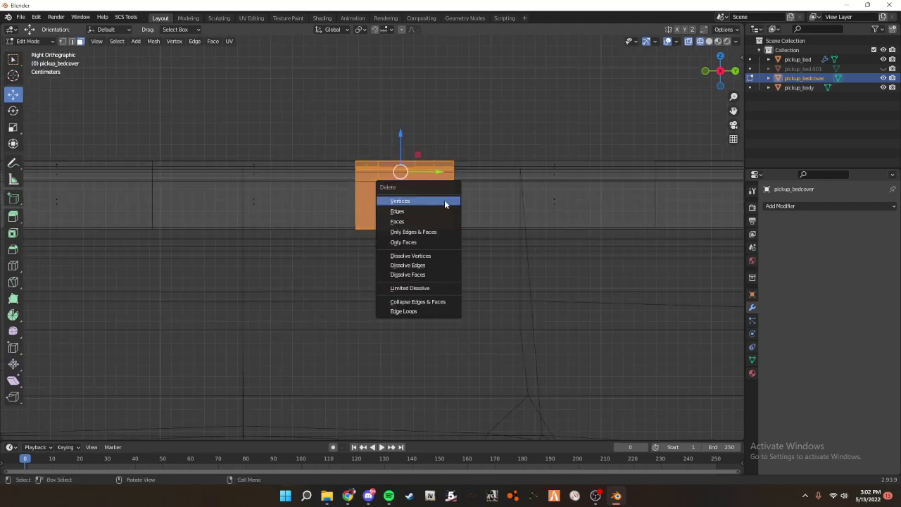
click(435, 242)
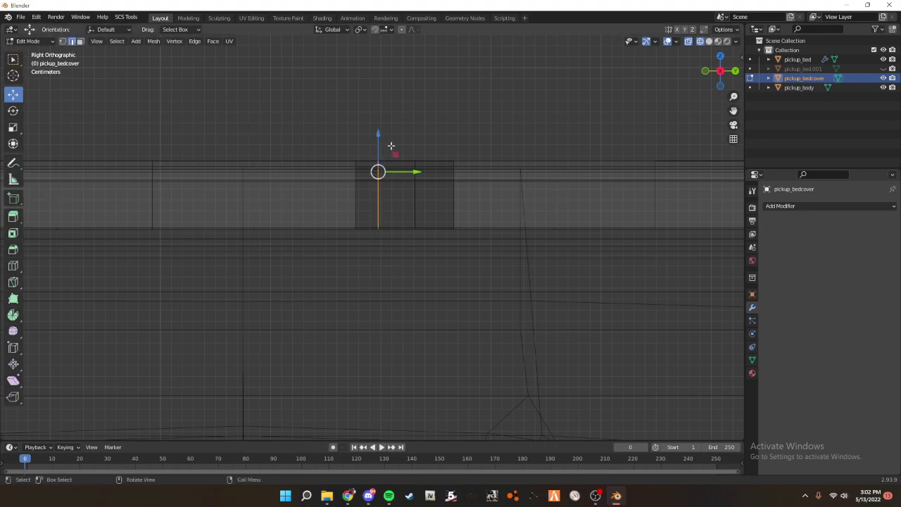
- Delete the two leftover edge loops inside the gap across the bed cover
key(x)
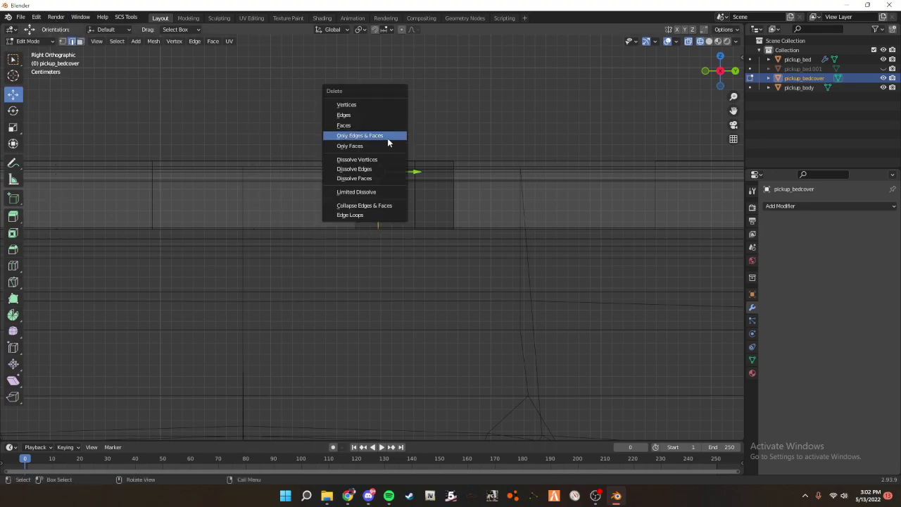
click(386, 122)
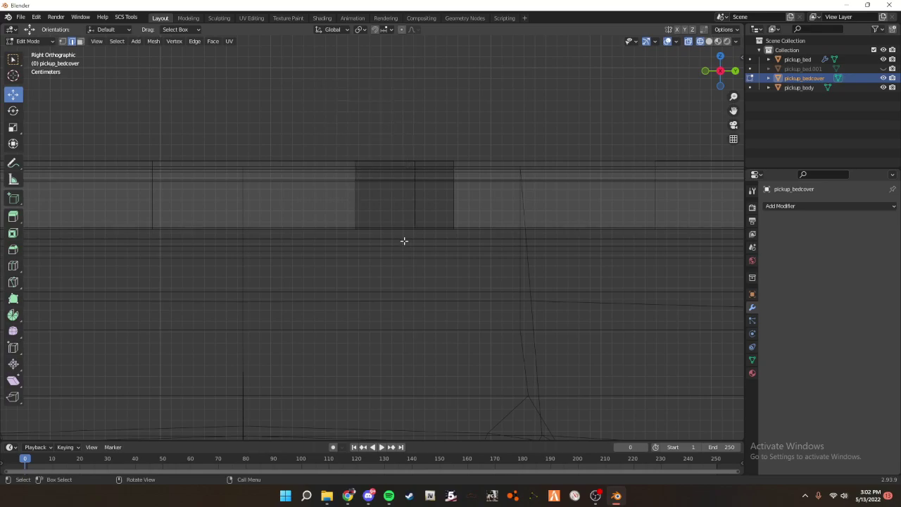
key(x)
key(ctrl+z)
- Box-select the border edges of the gap in the bed cover and inspect the selection in solid shading
drag(333, 251, 444, 149)
scroll(451, 148, up, 3)
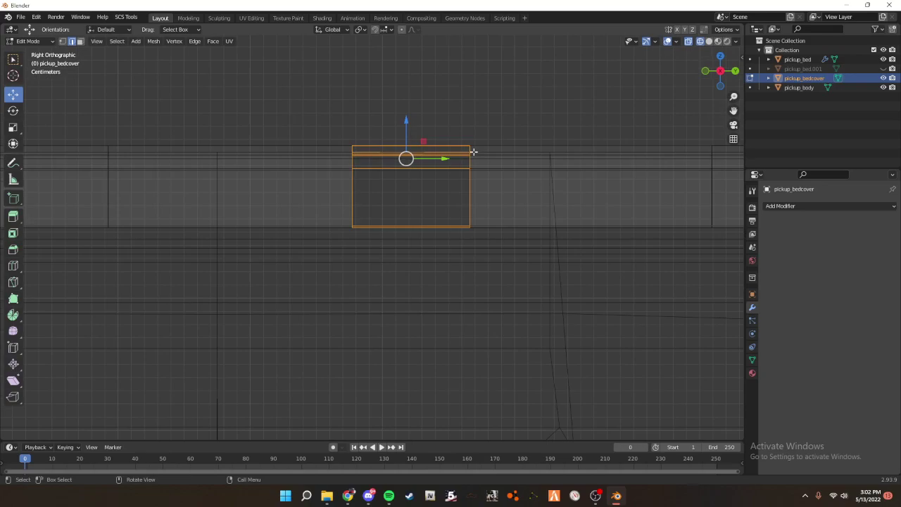
shift+middle_drag(473, 151, 458, 188)
middle_drag(353, 200, 382, 240)
key(Tab)
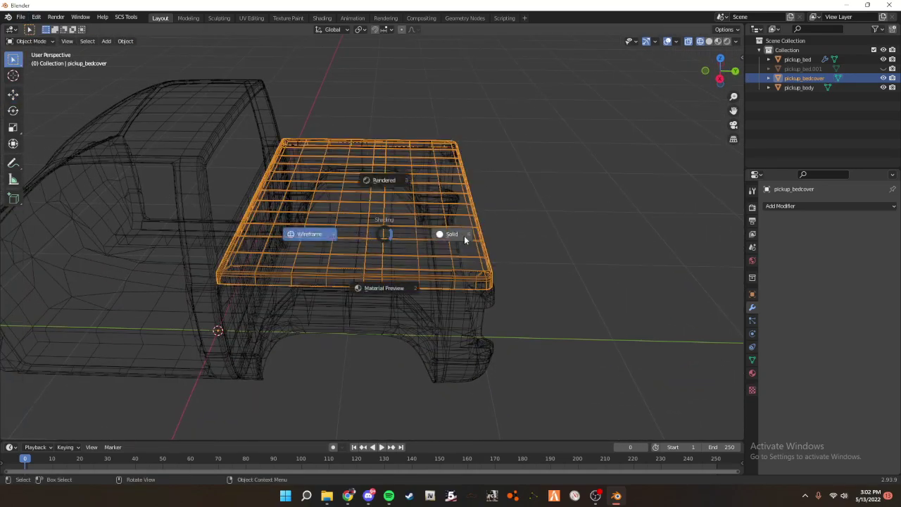
click(461, 236)
key(Tab)
scroll(475, 201, up, 4)
middle_drag(475, 202, 451, 177)
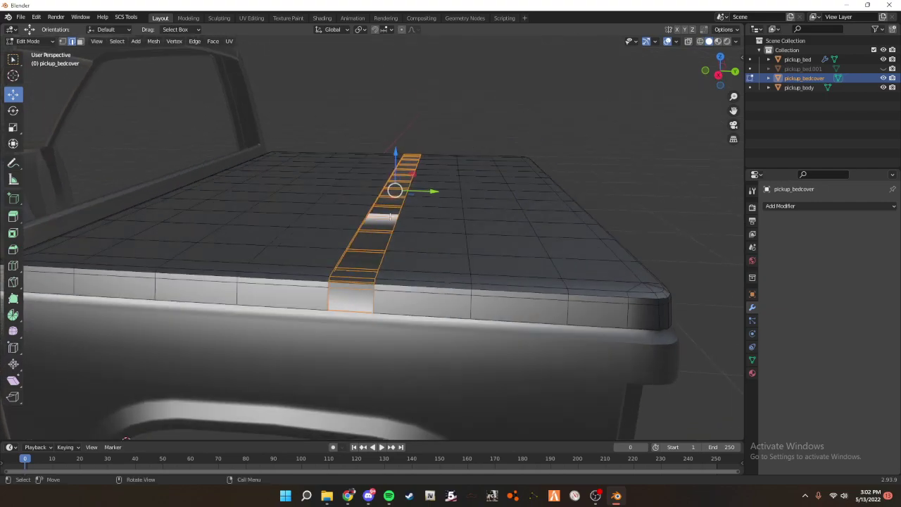
- Try to select the cover's side edges beside the gap in solid shading from the right view
click(71, 41)
key(KP_3)
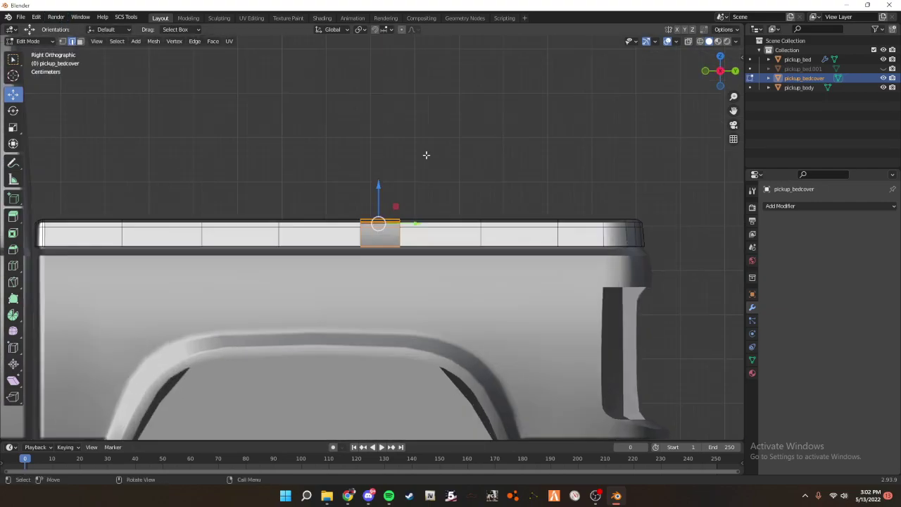
click(285, 232)
click(72, 40)
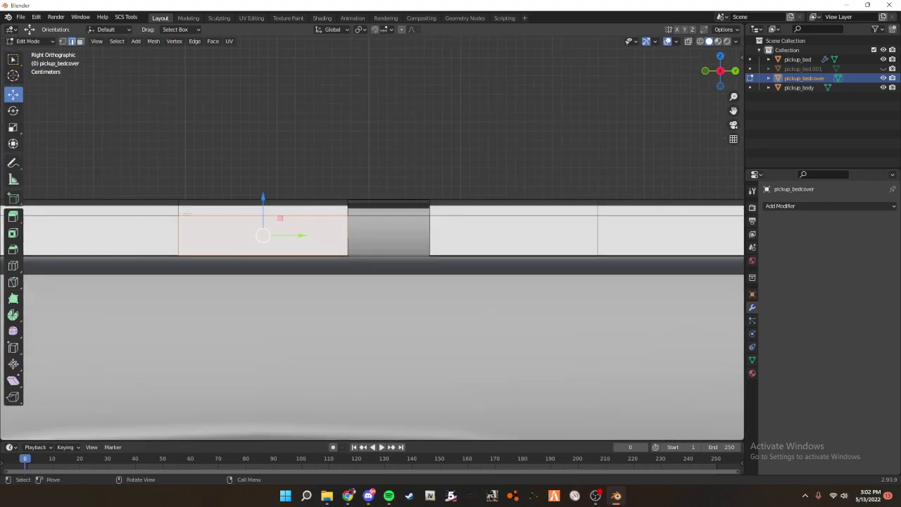
middle_drag(401, 263, 401, 234)
key(KP_3)
- In wireframe, with the border edges on both sides of the gap selected, fill the gap across the bed cover with faces
key(z)
click(356, 218)
scroll(451, 166, up, 3)
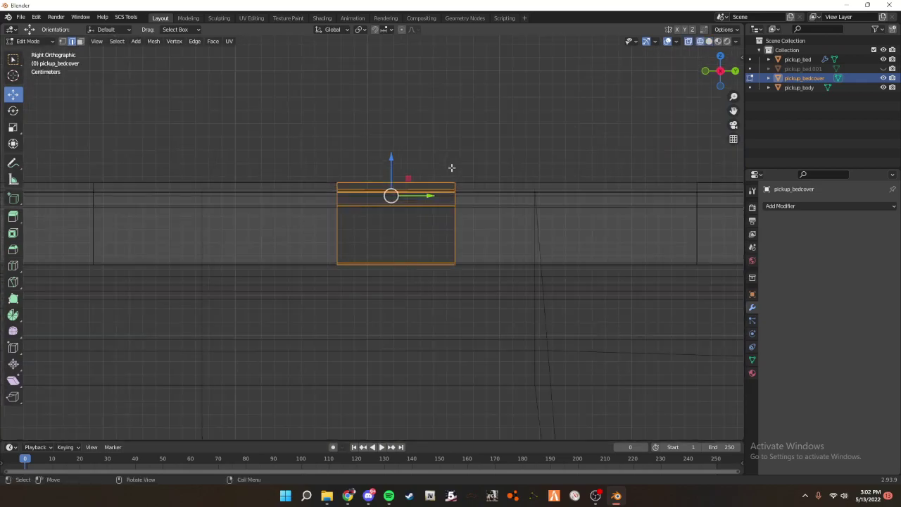
middle_drag(452, 167, 438, 186)
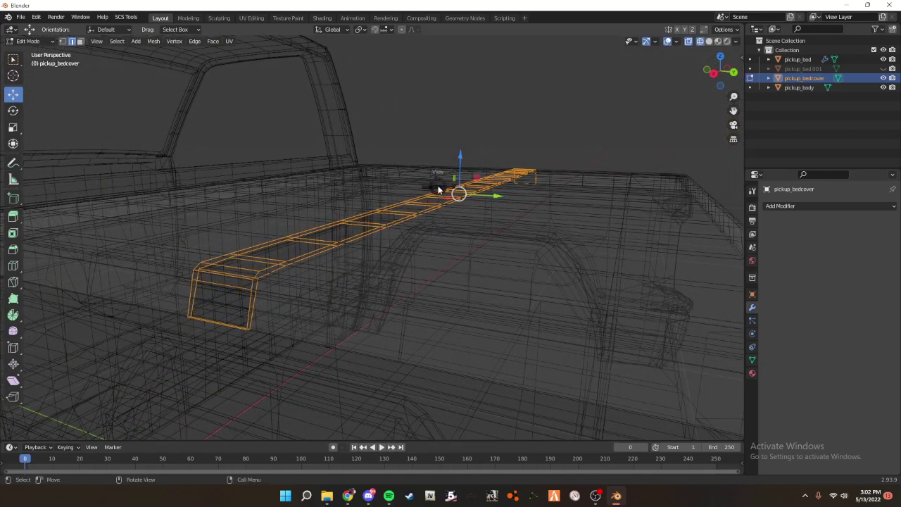
key(KP_3)
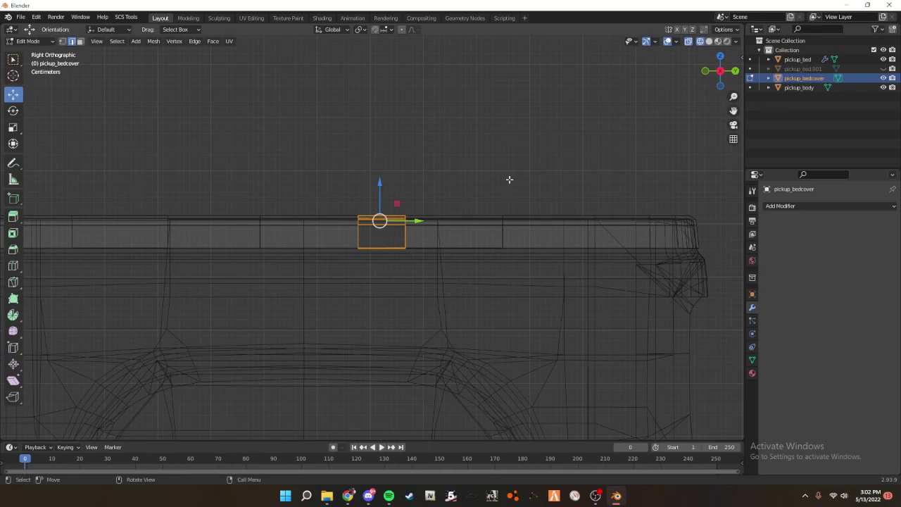
scroll(425, 280, up, 5)
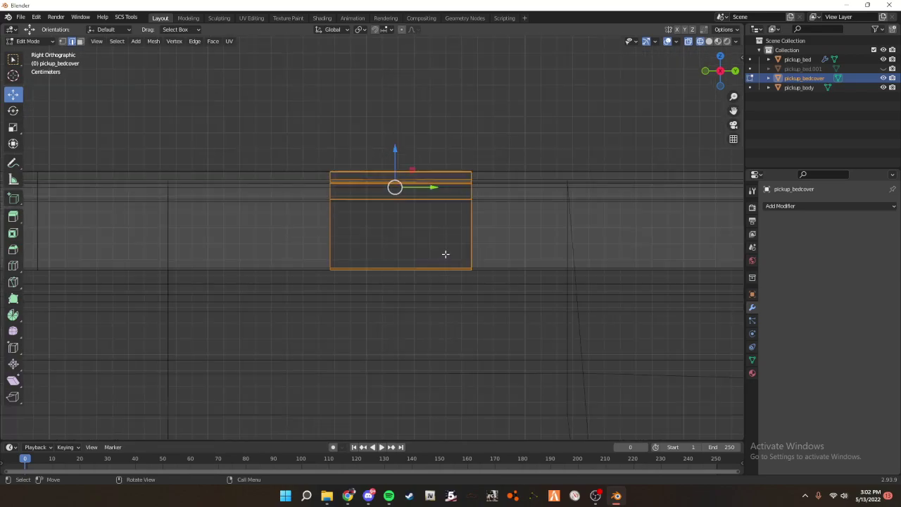
key(f)
- Examine the filled band and the cover's topology in solid shading from several angles, in and out of Edit Mode
middle_drag(445, 254, 437, 255)
key(z)
click(540, 251)
mouse_move(521, 252)
middle_down()
mouse_move(464, 286)
mouse_move(291, 342)
mouse_move(59, 291)
middle_up()
key(Tab)
scroll(59, 291, down, 5)
middle_drag(239, 310, 480, 343)
middle_drag(495, 310, 441, 287)
scroll(488, 254, up, 1)
key(Tab)
key(grave)
click(530, 257)
key(Tab)
scroll(455, 250, up, 2)
key(grave)
click(509, 288)
key(Tab)
middle_drag(508, 288, 479, 317)
middle_drag(383, 313, 392, 311)
scroll(397, 308, up, 2)
key(grave)
click(470, 283)
scroll(472, 279, up, 1)
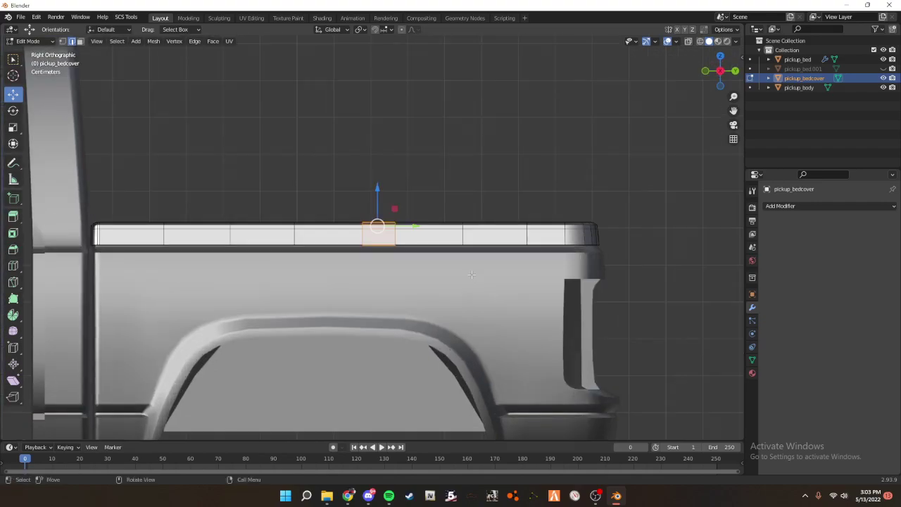
- In wireframe, move the cover's edge loop behind the filled band about -0.061 m along Y and check the surface in solid shading
key(z)
click(407, 243)
click(461, 226)
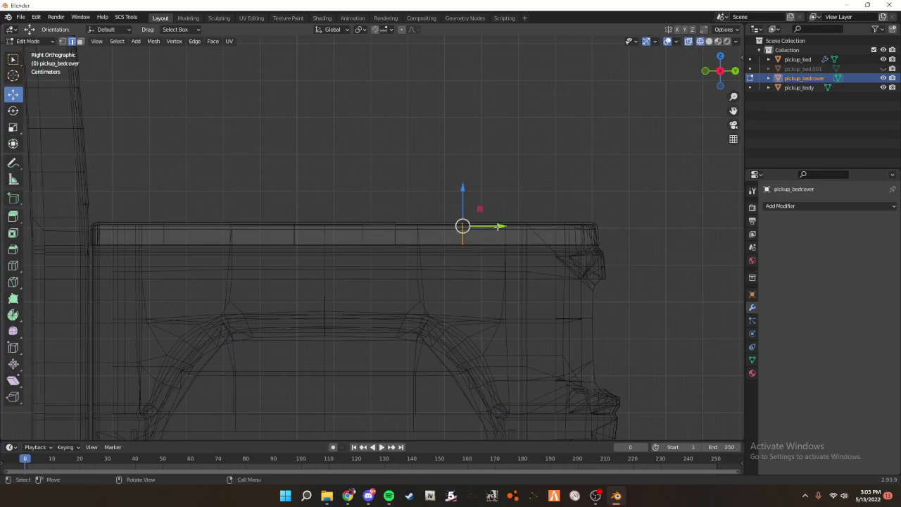
key(g)
key(y)
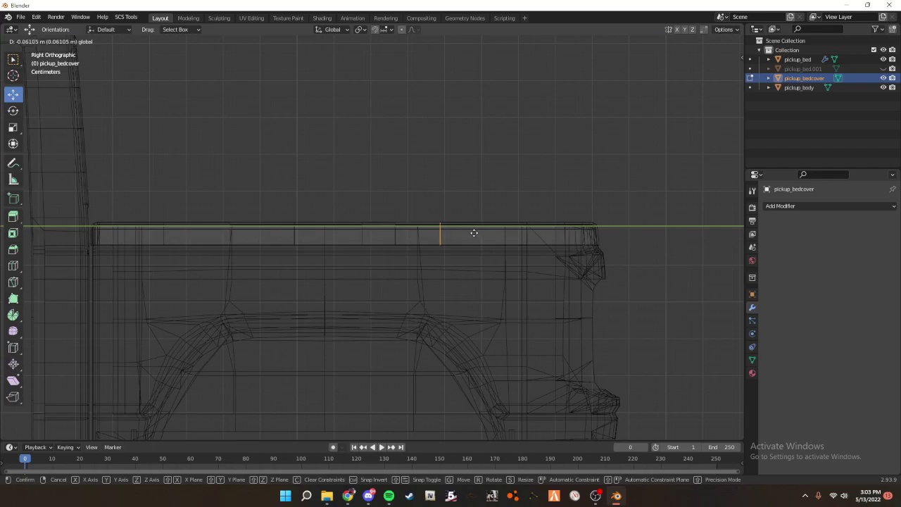
click(475, 233)
key(Tab)
middle_drag(448, 264, 430, 299)
key(z)
scroll(455, 299, down, 2)
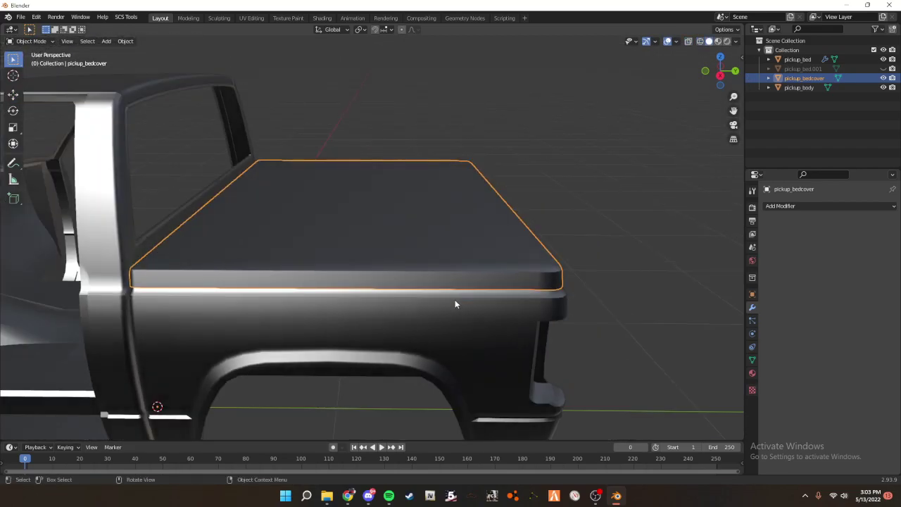
- In the wireframe right view, box-select the edge loop at the rear side of the filled band and delete its edges
key(Tab)
key(z)
key(grave)
click(478, 272)
drag(388, 257, 412, 205)
scroll(451, 227, up, 3)
scroll(464, 243, up, 1)
key(x)
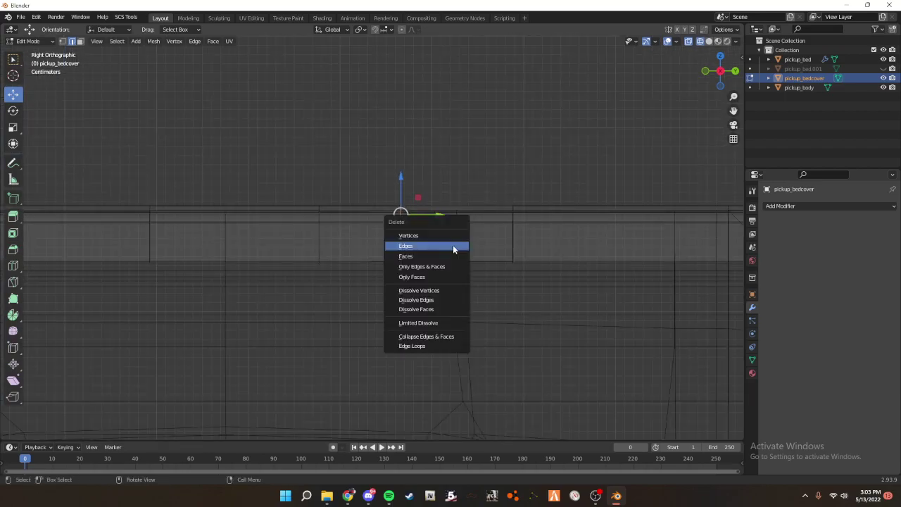
click(452, 245)
- Box-select the edges around the new gap in the bed cover and fill it with a wider band of faces
click(308, 274)
drag(293, 286, 538, 163)
key(f)
middle_drag(540, 181, 572, 215)
key(Tab)
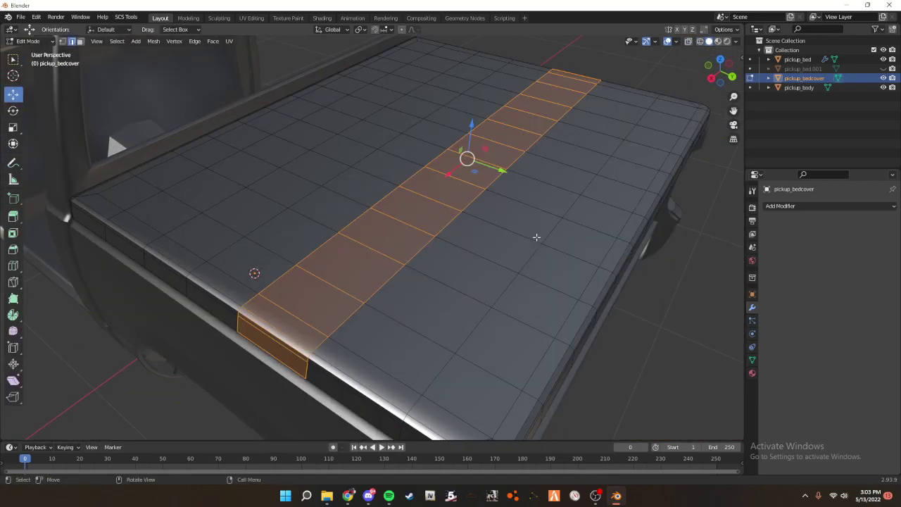
- Deselect the mesh and examine the shortened bed cover's surface and edge spacing from several angles
scroll(613, 246, down, 6)
key(alt+a)
middle_drag(614, 242, 628, 199)
scroll(594, 226, up, 1)
scroll(608, 227, up, 1)
key(Tab)
middle_drag(402, 211, 478, 225)
key(Tab)
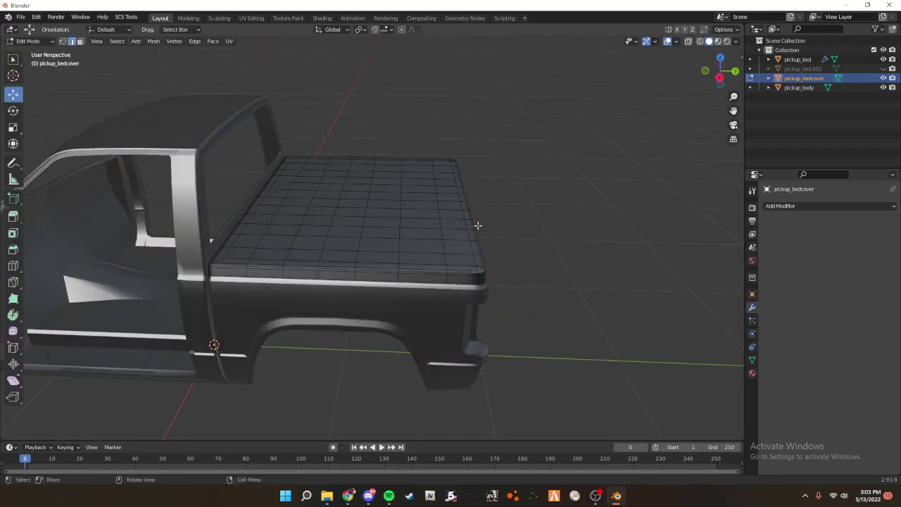
key(Tab)
key(KP_3)
scroll(589, 218, up, 2)
scroll(585, 221, down, 6)
middle_drag(496, 246, 493, 290)
click(373, 291)
scroll(543, 290, up, 1)
click(545, 288)
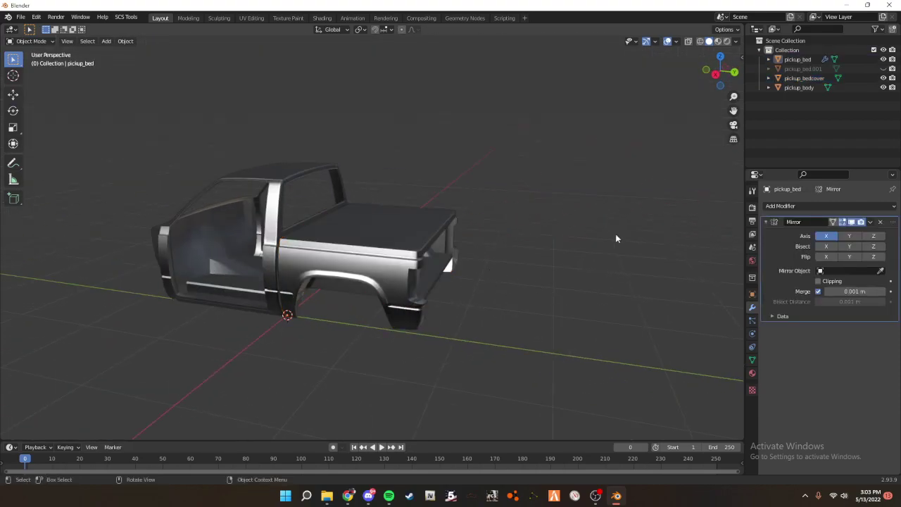
click(800, 87)
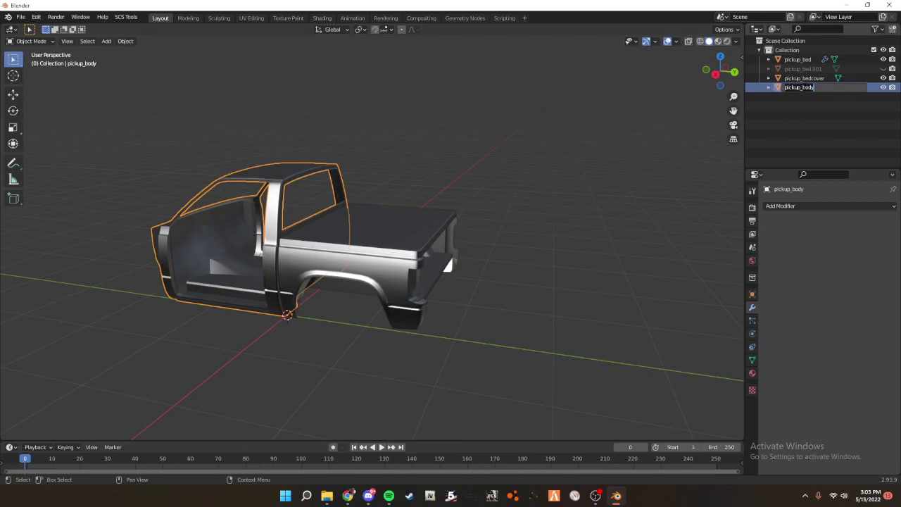
click(681, 100)
middle_drag(681, 100, 725, 106)
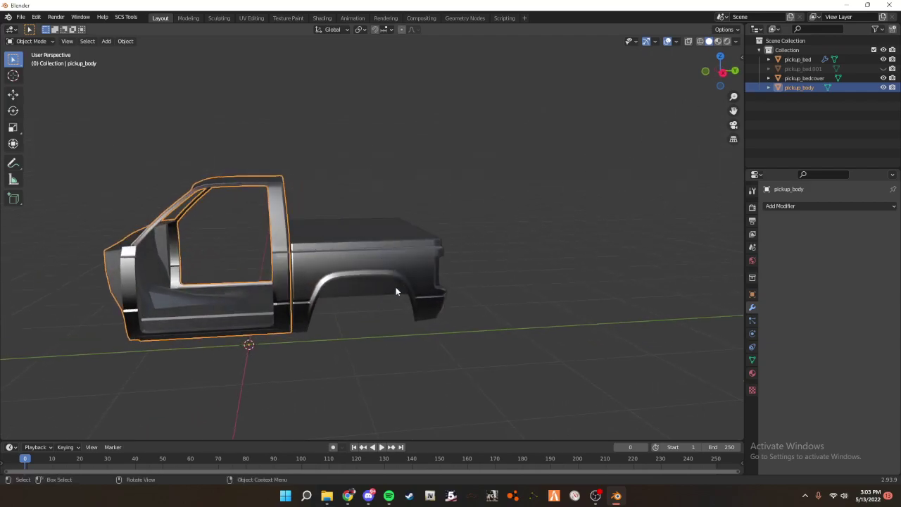
drag(359, 376, 585, 125)
click(601, 129)
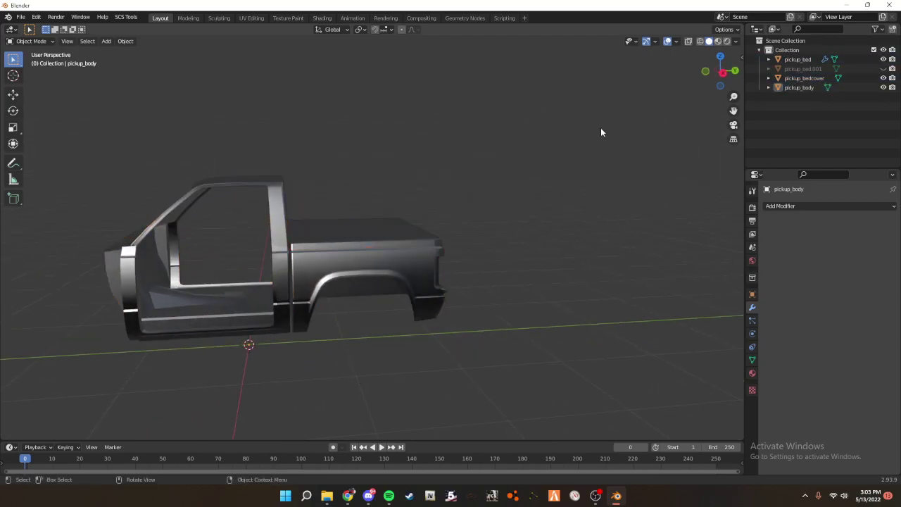
- Rename the pickup_bed object as pickup_bed_shorter
double_click(798, 59)
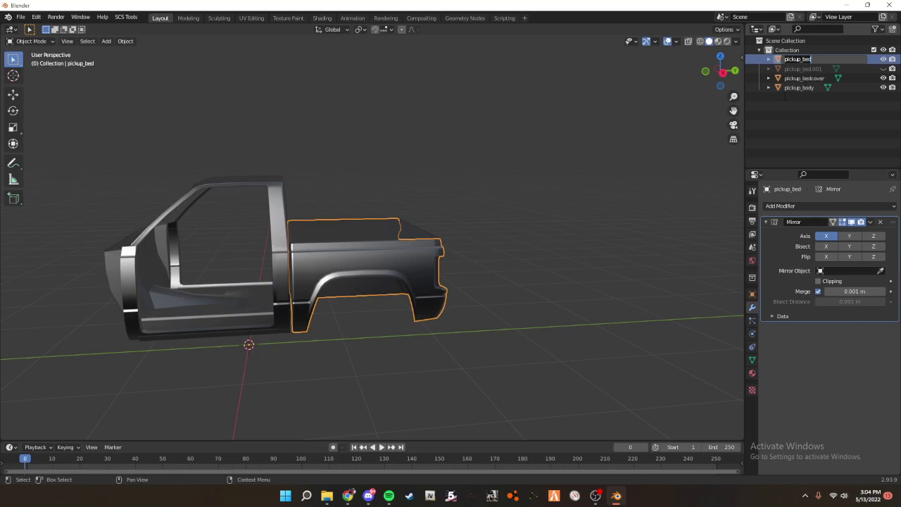
key(BackSpace)
key(BackSpace)
key(BackSpace)
text(bed_shorter)
key(Return)
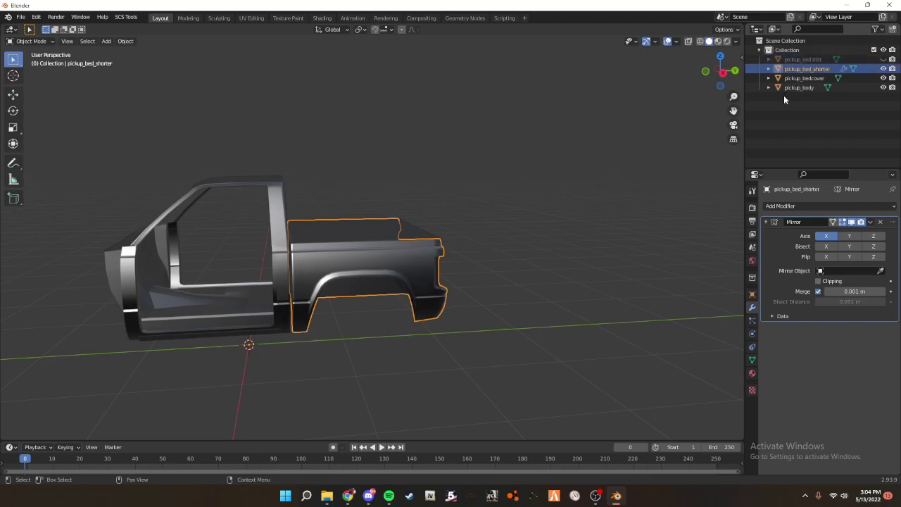
drag(721, 67, 707, 72)
click(814, 60)
click(816, 68)
double_click(810, 68)
click(809, 69)
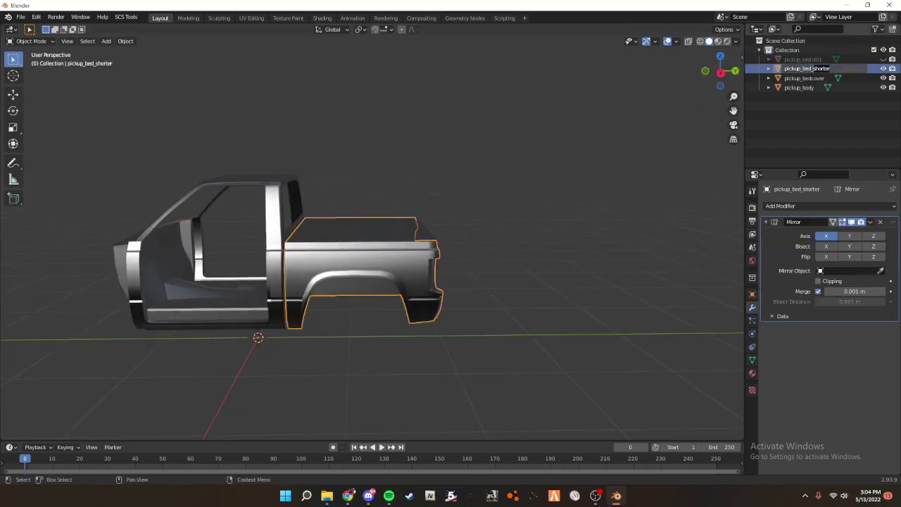
click(809, 59)
click(808, 60)
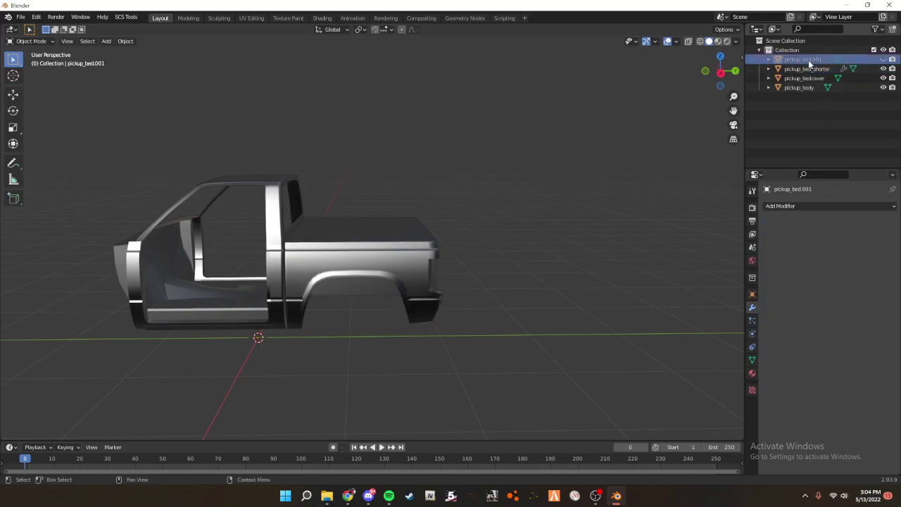
- Rename the pickup_bedcover object as pickup_bedcover_shorter
click(810, 78)
double_click(809, 78)
click(820, 78)
text(shorter)
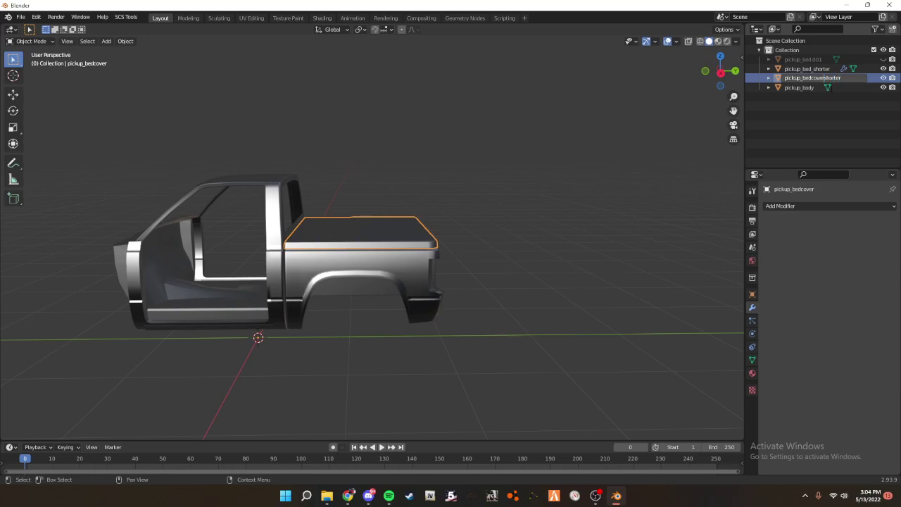
text(_)
key(Return)
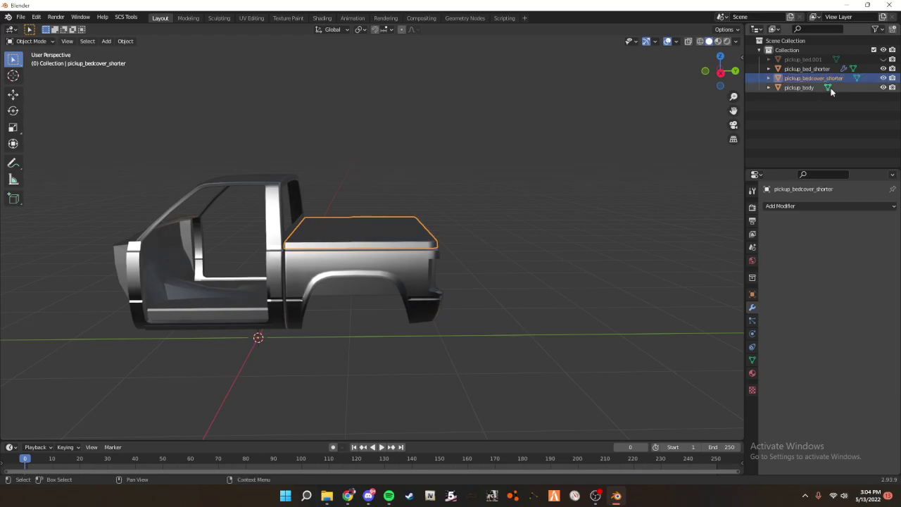
click(374, 318)
click(566, 190)
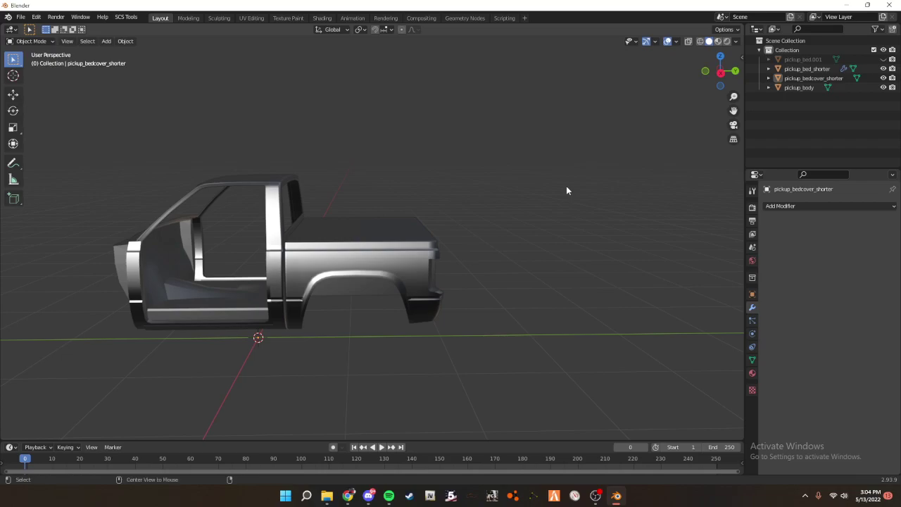
key(alt+Tab)
key(alt+Tab)
click(382, 282)
scroll(382, 282, up, 1)
click(512, 257)
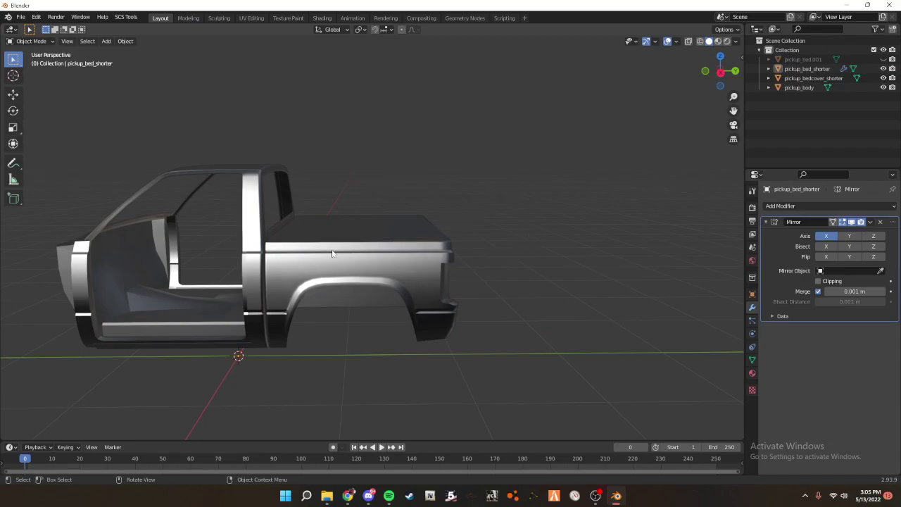
- Switch to File Explorer with the ingame files folder open
click(327, 496)
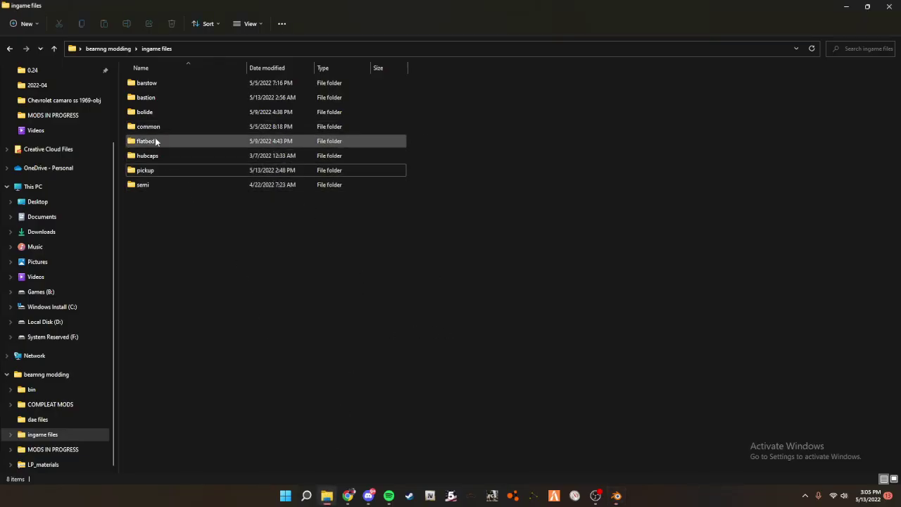
- Open the vehicles\pickup folder inside the extracted pickup game files
double_click(189, 173)
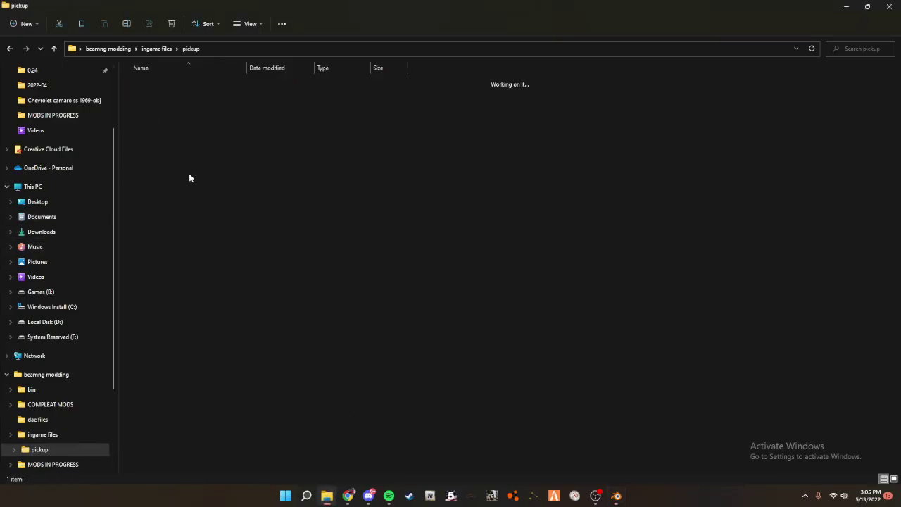
double_click(191, 87)
double_click(191, 84)
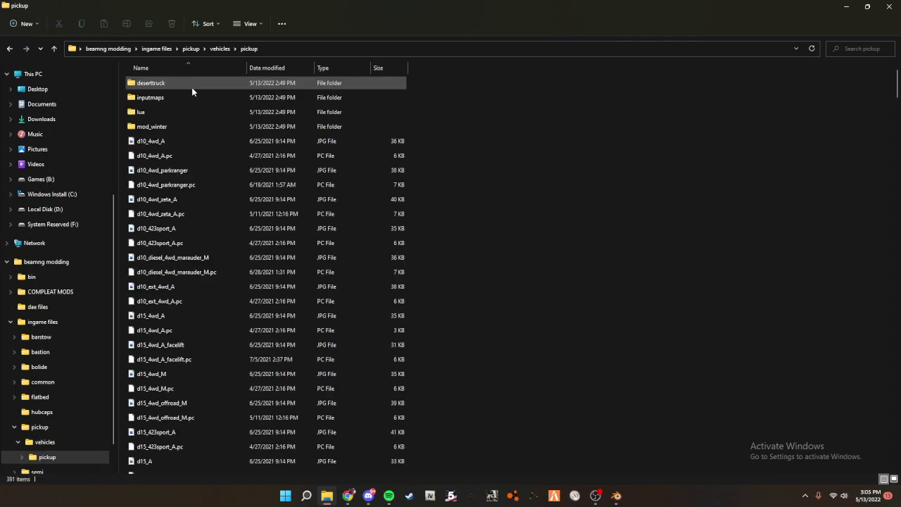
- Search the pickup vehicle folder for "bed"
click(877, 53)
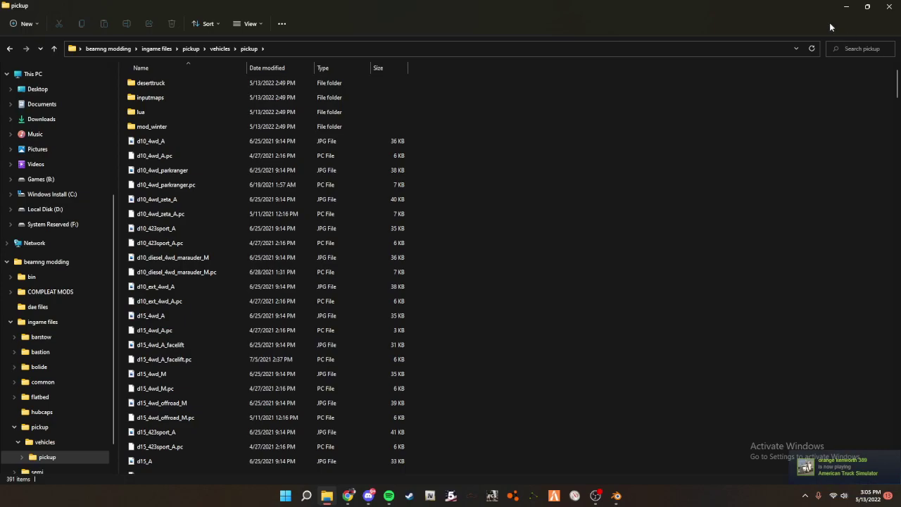
scroll(605, 197, down, 15)
scroll(606, 196, down, 10)
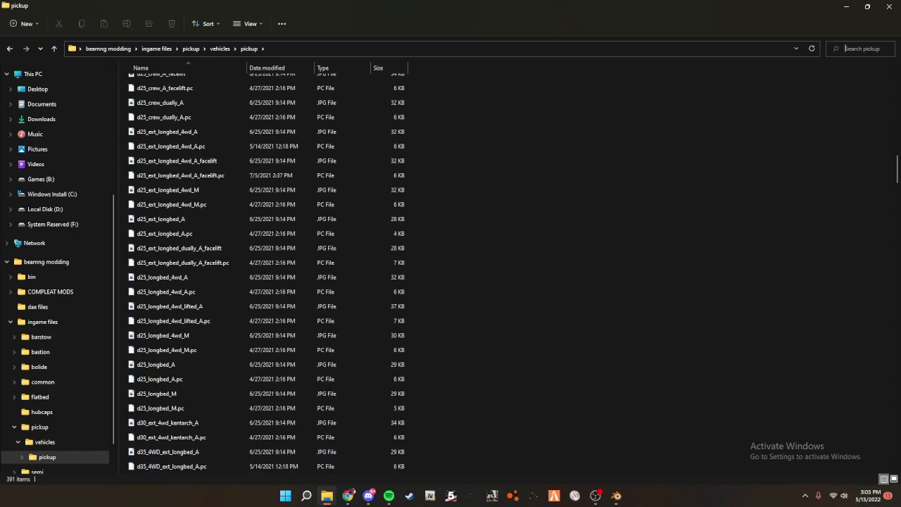
click(845, 48)
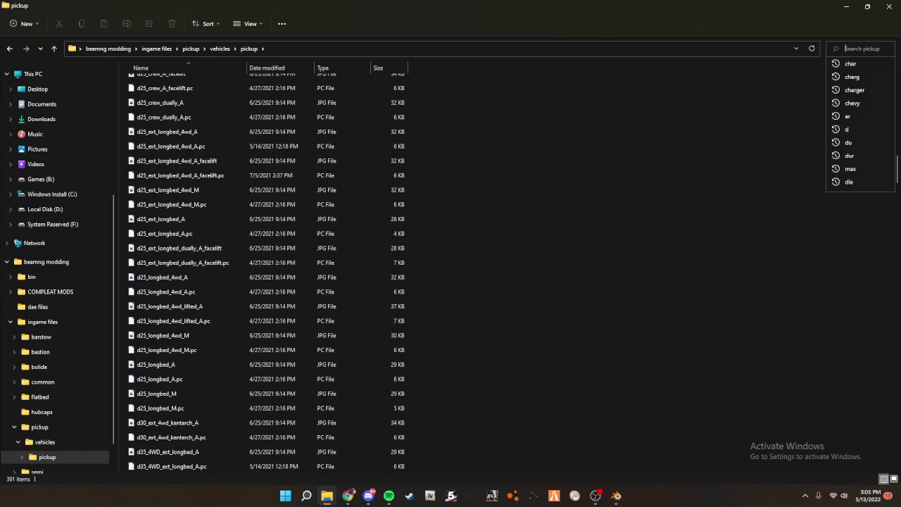
text(bed)
key(Return)
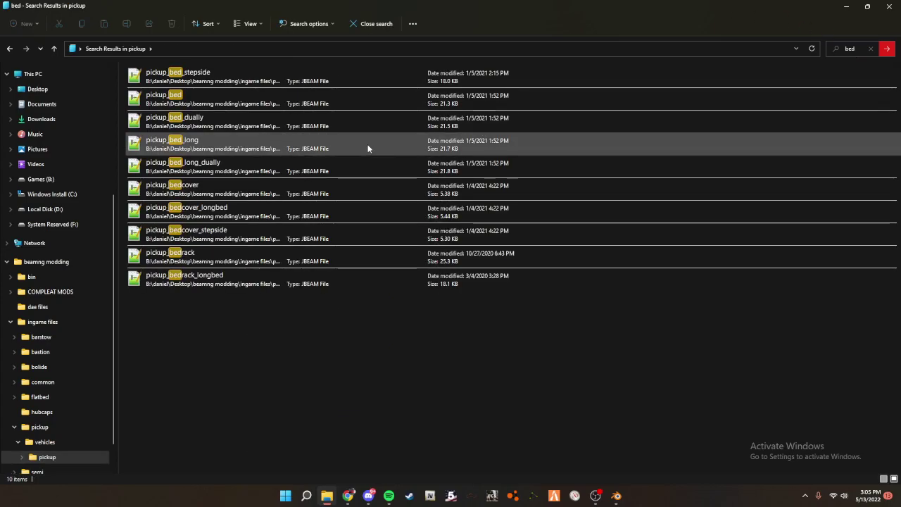
- Open the pickup_bedcover and pickup_bed jbeam files in Notepad++, close the two unrelated jbeam files and clear the other windows behind it
click(240, 186)
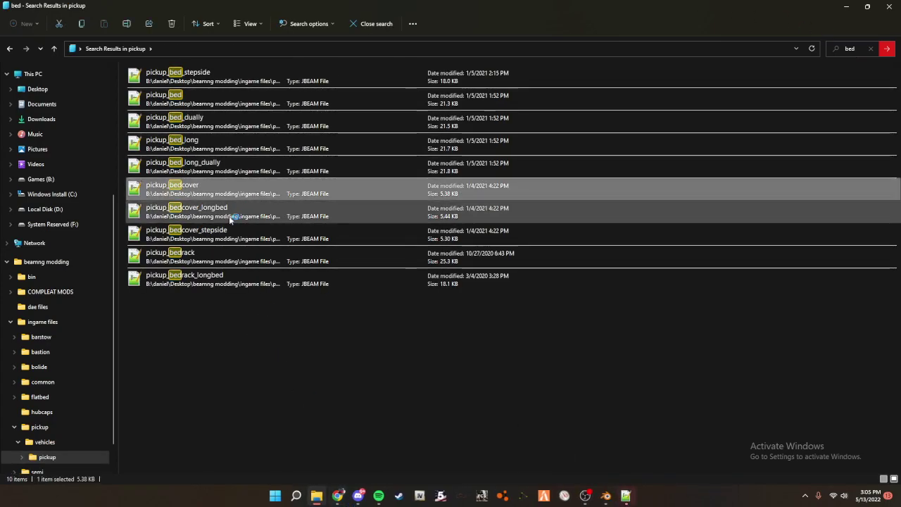
double_click(232, 100)
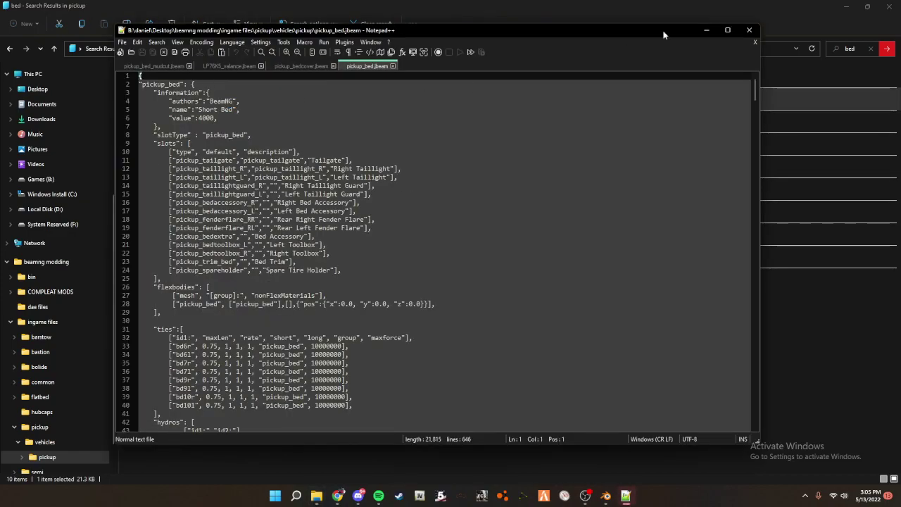
click(846, 6)
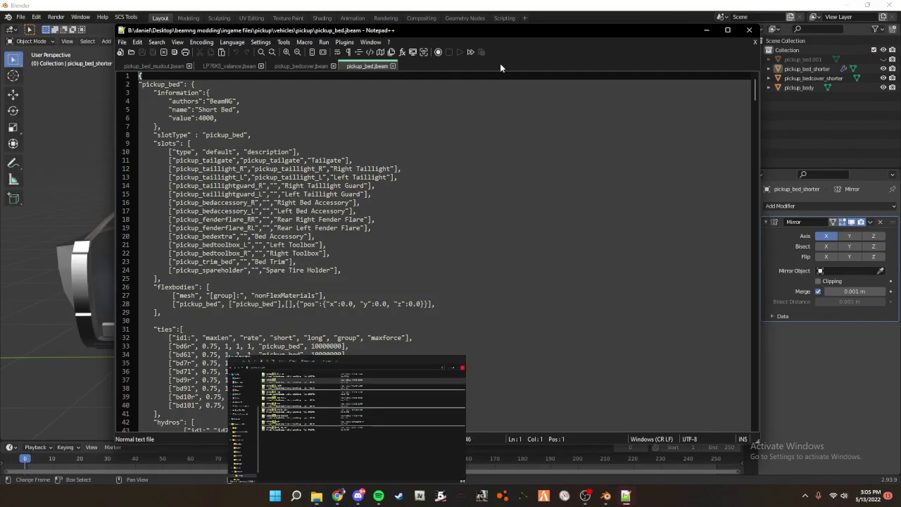
click(188, 65)
click(185, 65)
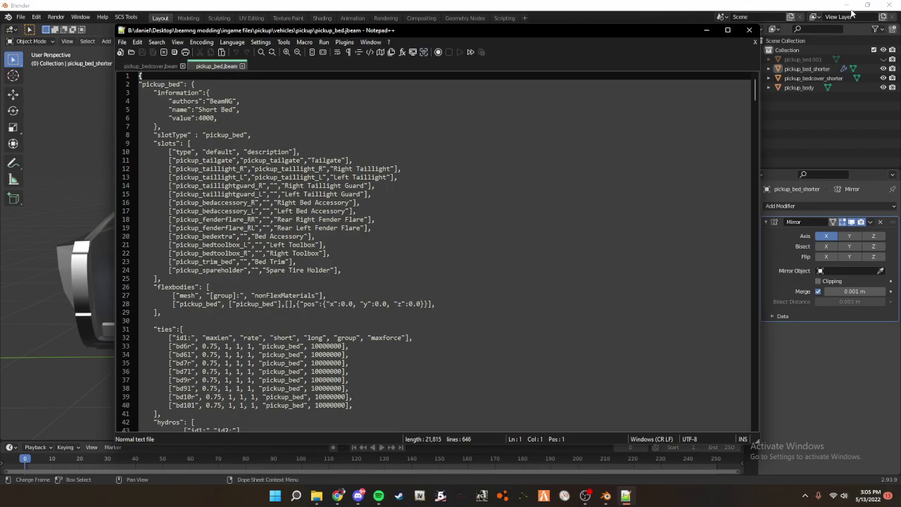
click(847, 5)
drag(446, 30, 463, 21)
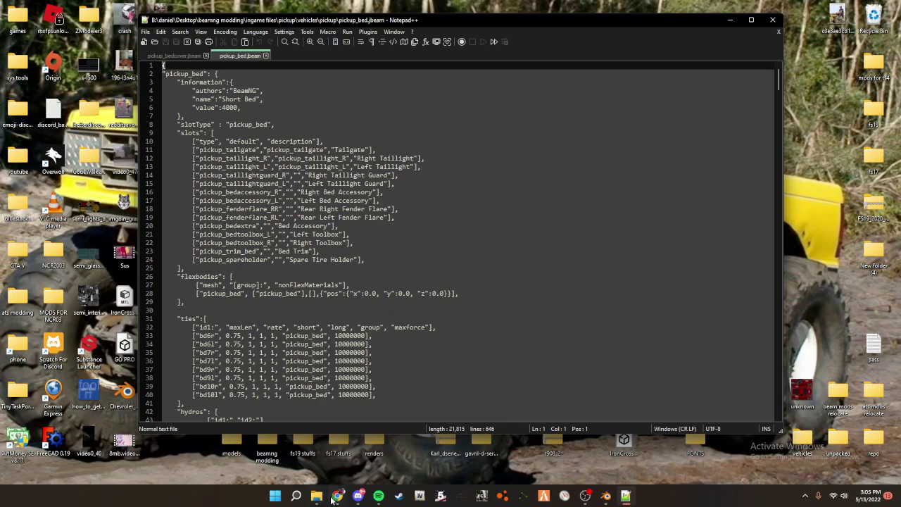
- Try removing and retyping the comma after the information block in pickup_bed.jbeam, and undo these edits
click(185, 116)
key(BackSpace)
click(166, 65)
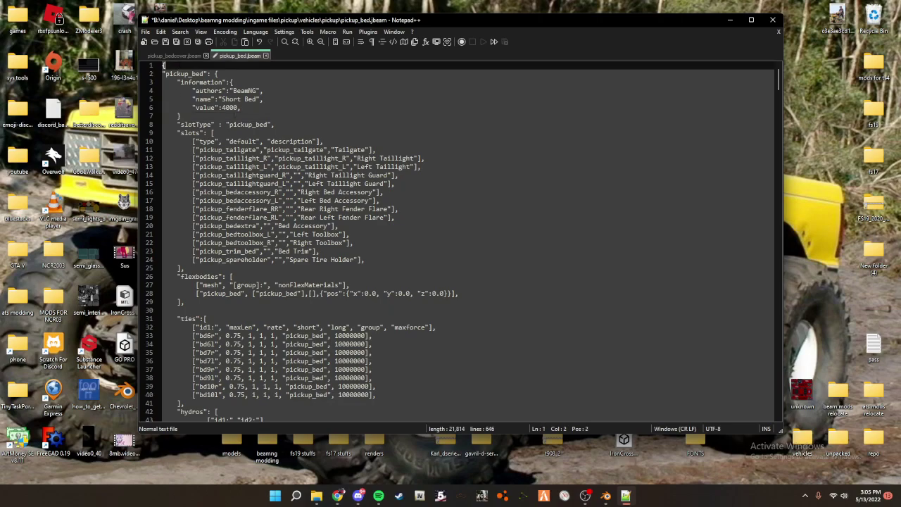
click(183, 117)
text(,)
click(213, 133)
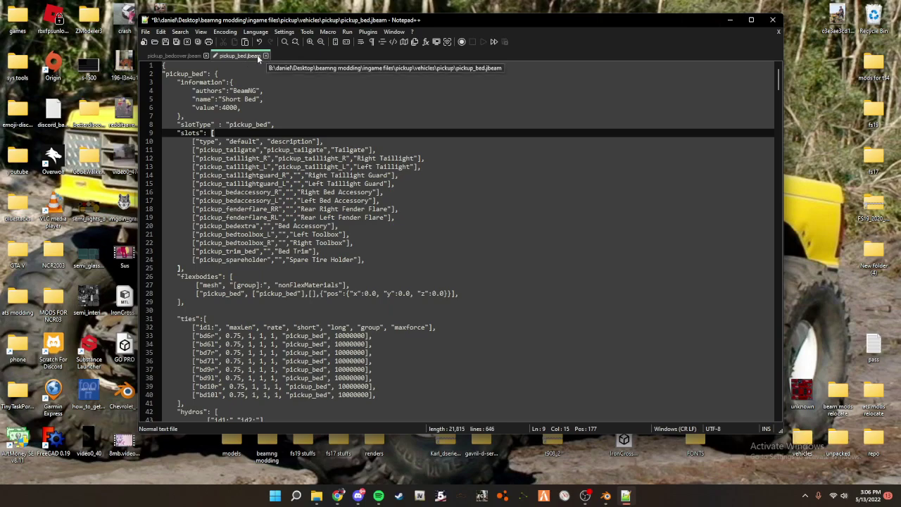
key(ctrl+z)
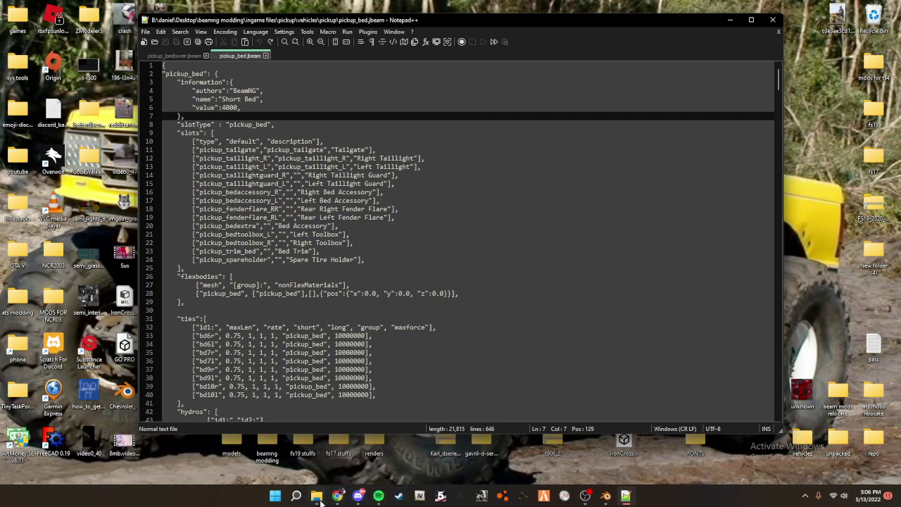
- Close Notepad++ and select the pickup_bed and pickup_bedcover jbeam files together in File Explorer's search results
mouse_move(307, 499)
click(771, 20)
click(327, 496)
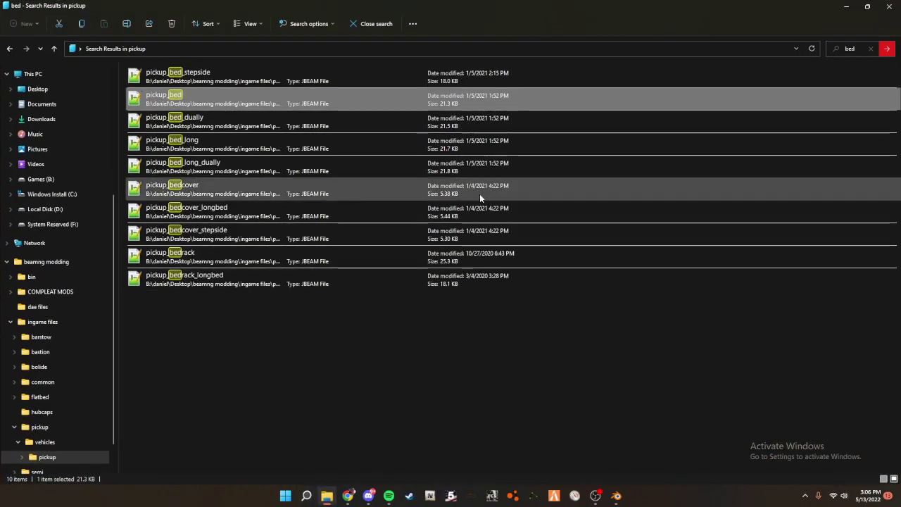
ctrl+click(197, 187)
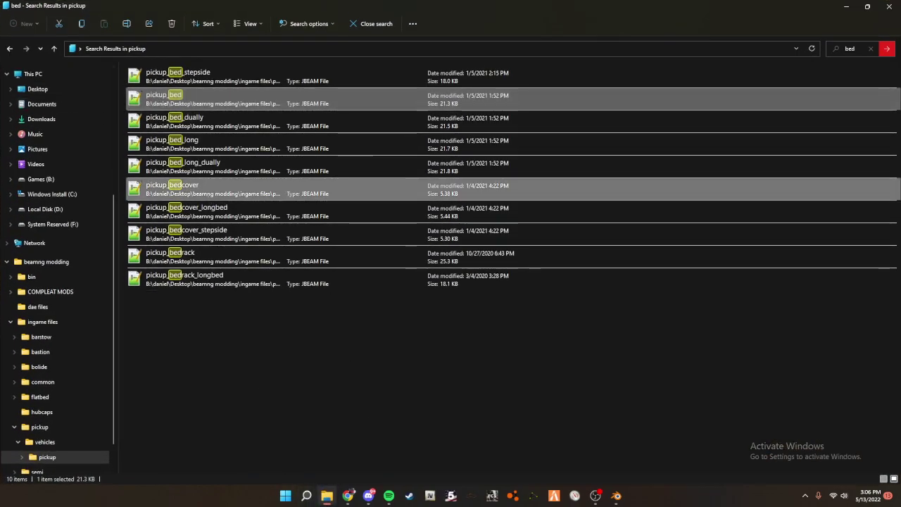
- Open BeamNG's 0.24 user folder in a new File Explorer window and go to mods\unpacked
right_click(320, 499)
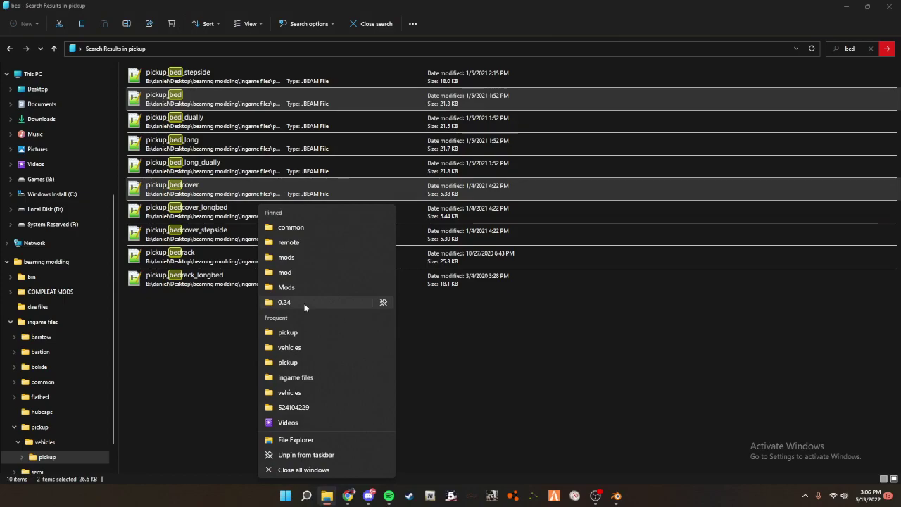
click(302, 300)
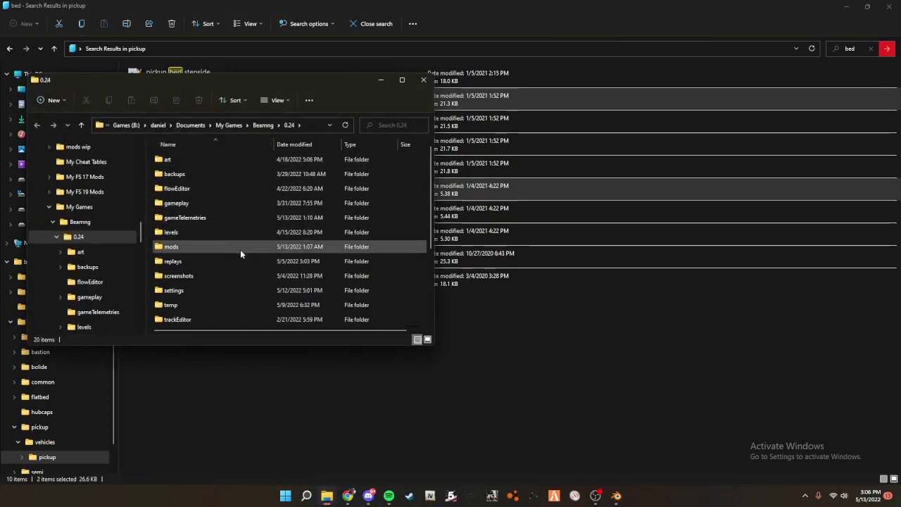
double_click(222, 248)
click(213, 175)
double_click(215, 176)
- Move all four existing mod folders from unpacked into the beam mods relocate folder on the desktop
drag(173, 252, 248, 140)
click(848, 9)
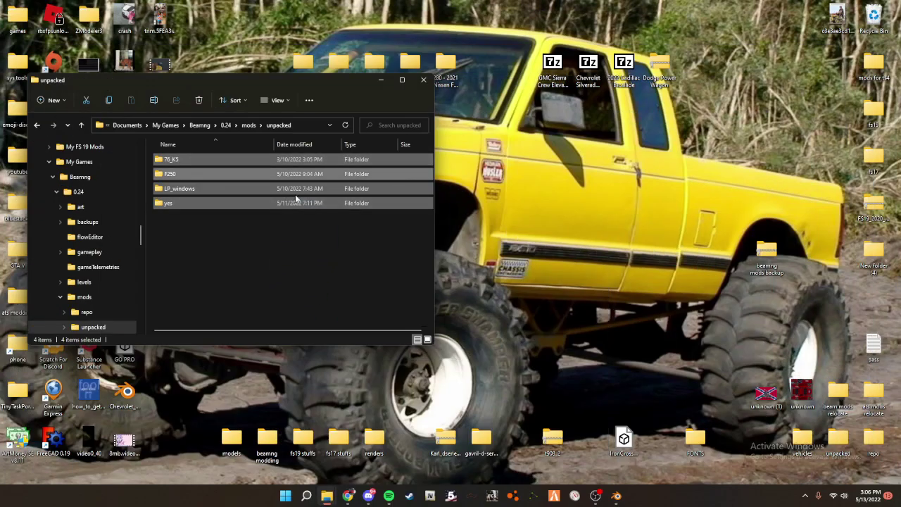
drag(390, 193, 834, 398)
- Maximize the unpacked folder window and create a folder named LP_pickup_bed_shorter in it
click(402, 80)
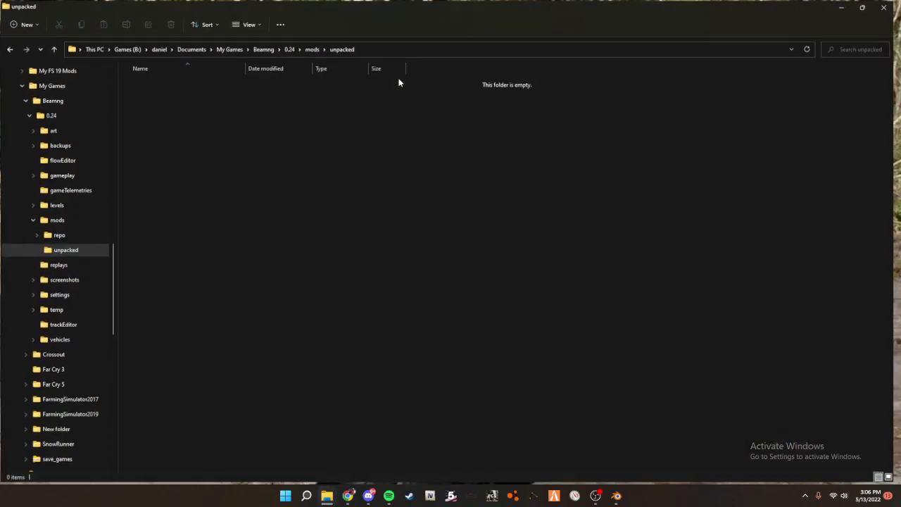
right_click(375, 162)
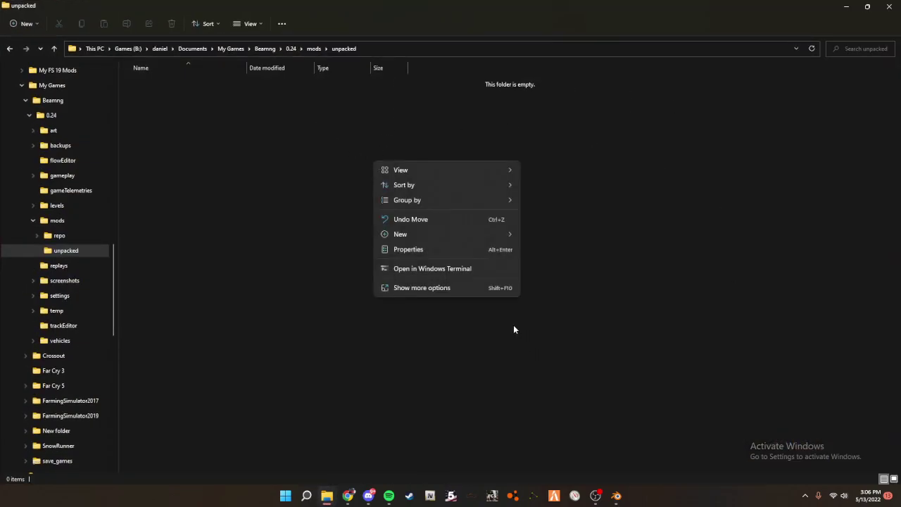
mouse_move(459, 234)
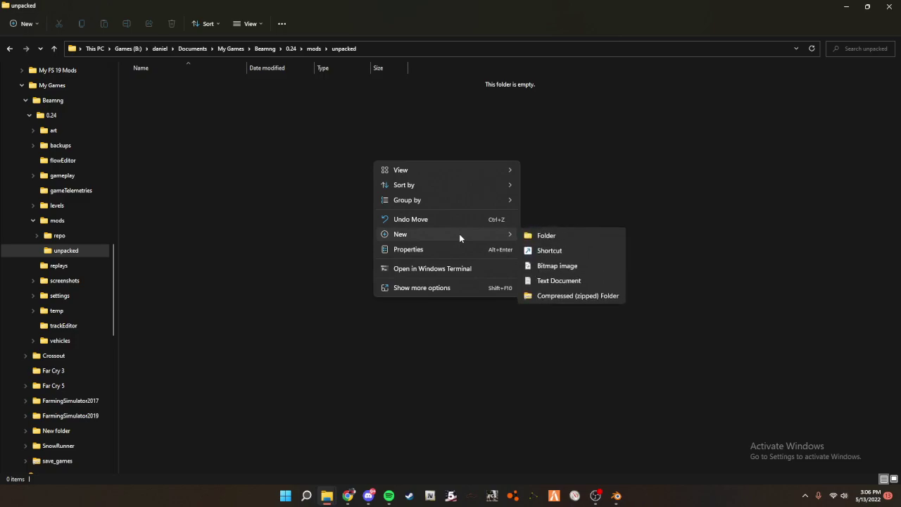
click(547, 237)
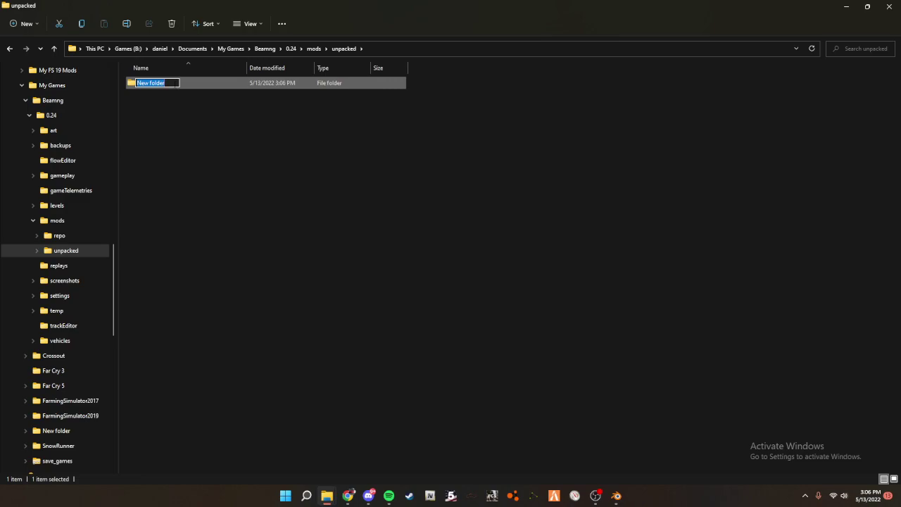
text(LP_)
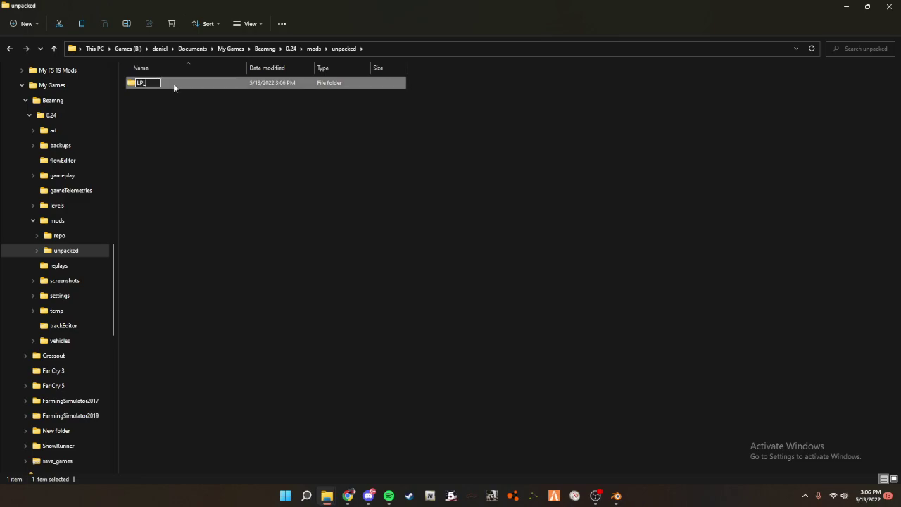
text(pickup_bed_shorter)
key(Return)
- Create a folder named vehicles inside LP_pickup_bed_shorter
double_click(226, 83)
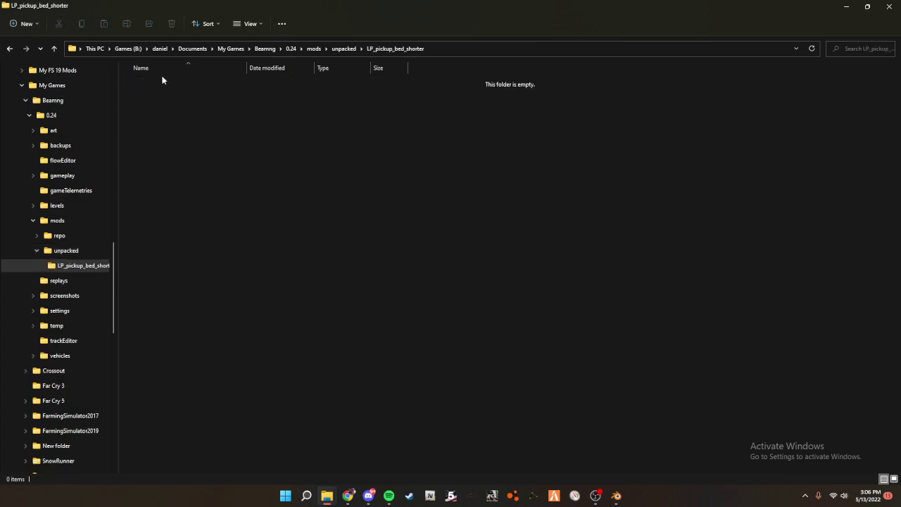
right_click(264, 124)
mouse_move(344, 195)
click(457, 198)
text(vehicles)
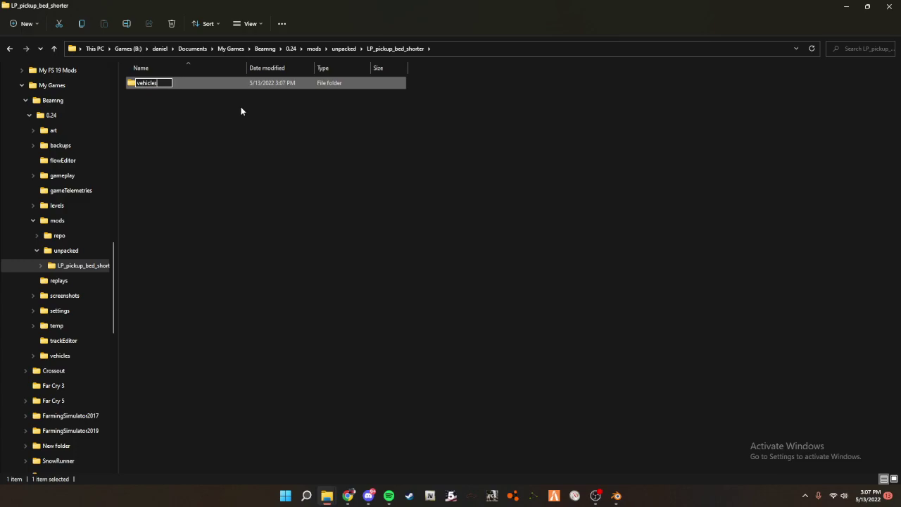
key(Return)
- Create a folder named pickup inside the mod's vehicles folder
double_click(235, 85)
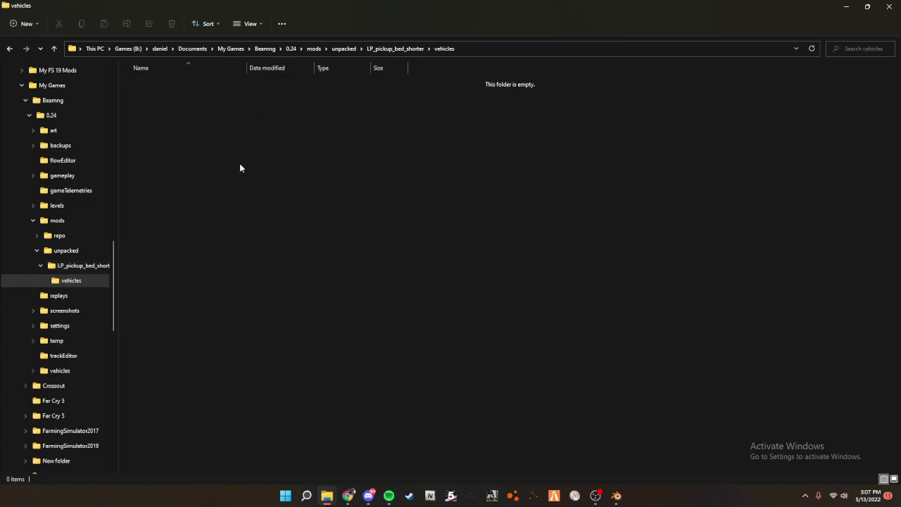
right_click(240, 166)
mouse_move(352, 239)
click(440, 241)
text(pickup)
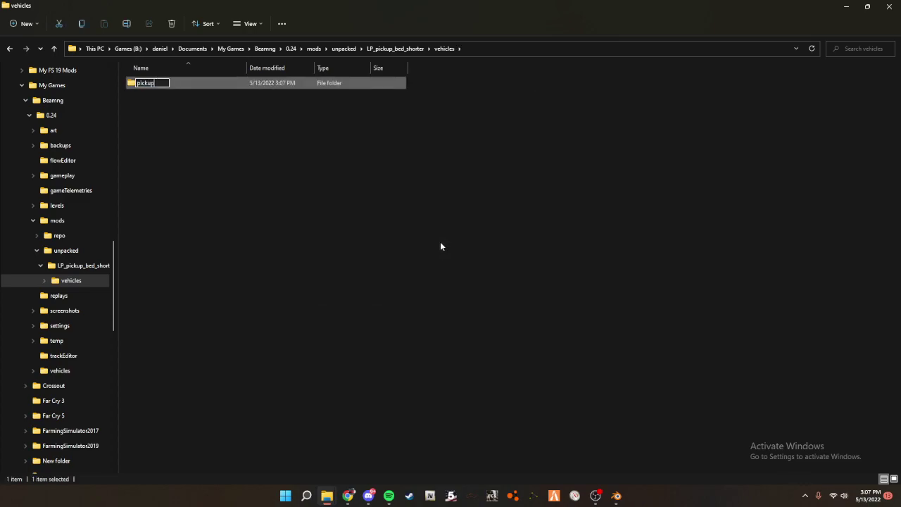
key(Return)
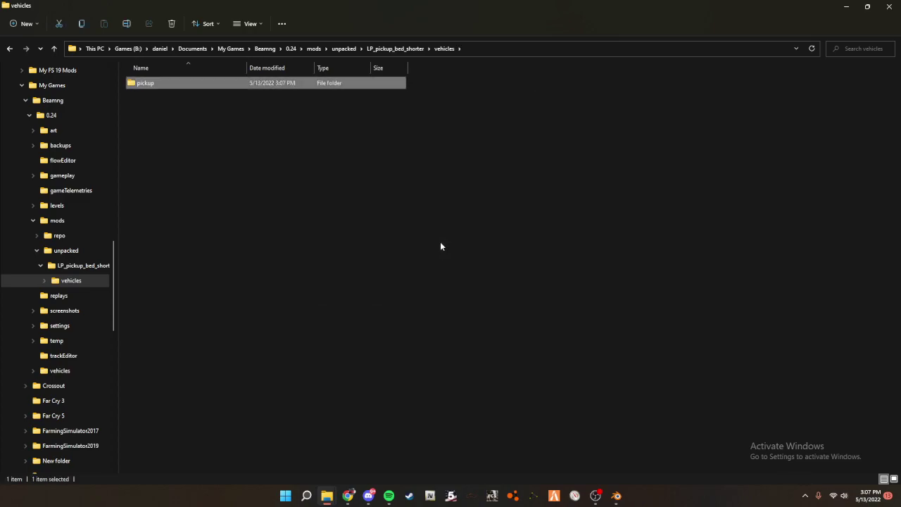
- Create a folder named dae inside the mod's pickup folder
double_click(266, 85)
right_click(231, 122)
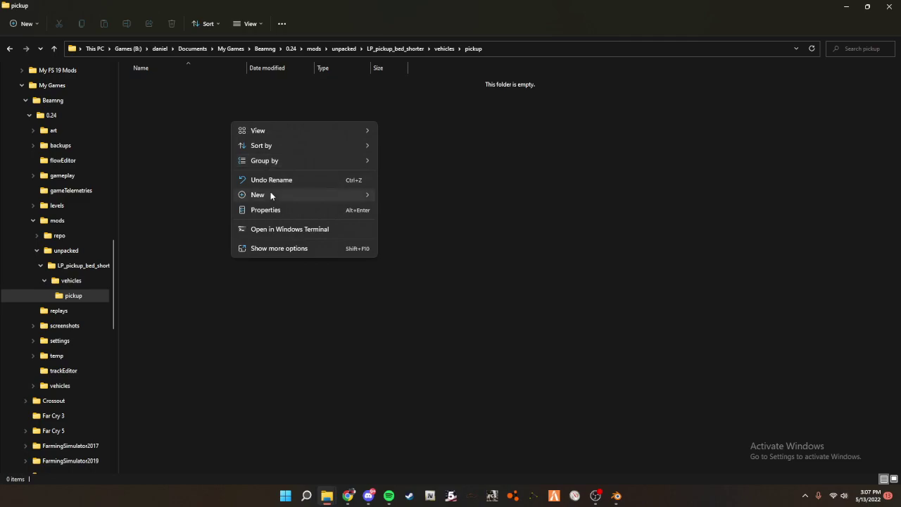
mouse_move(279, 196)
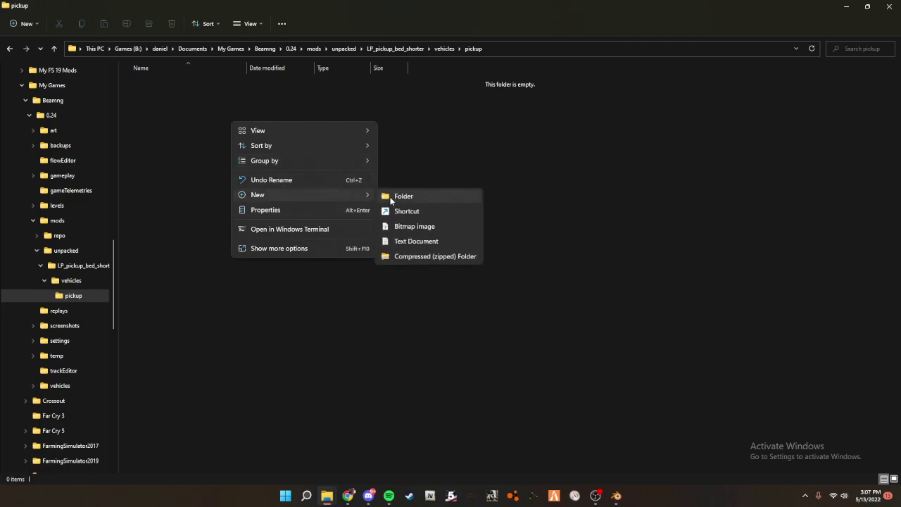
click(394, 195)
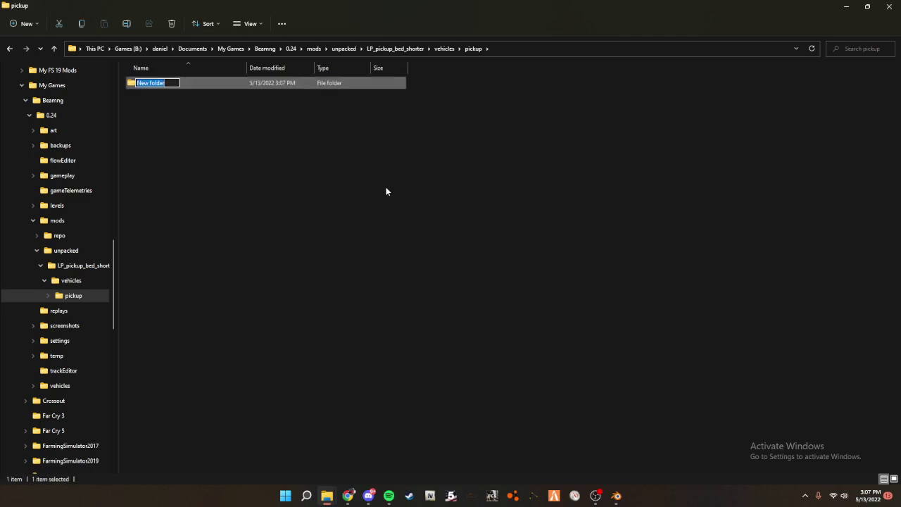
text(dae)
key(Return)
- Create a folder named jbeam beside the dae folder and clear the selection
right_click(347, 233)
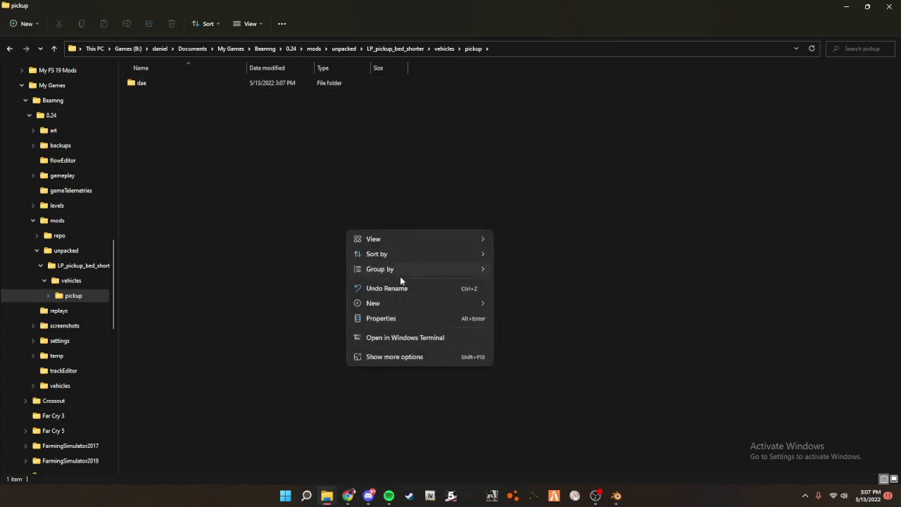
mouse_move(396, 301)
click(514, 305)
text(jbeam)
key(Return)
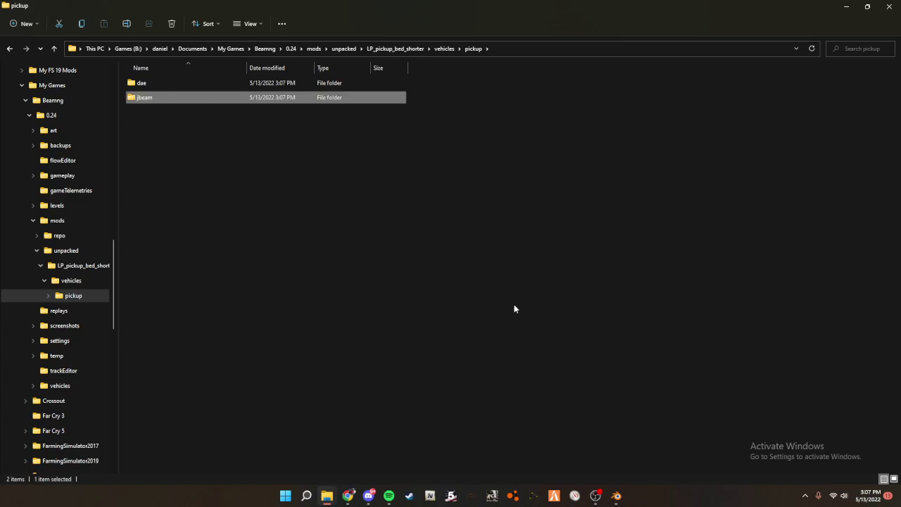
drag(166, 121, 186, 85)
click(204, 163)
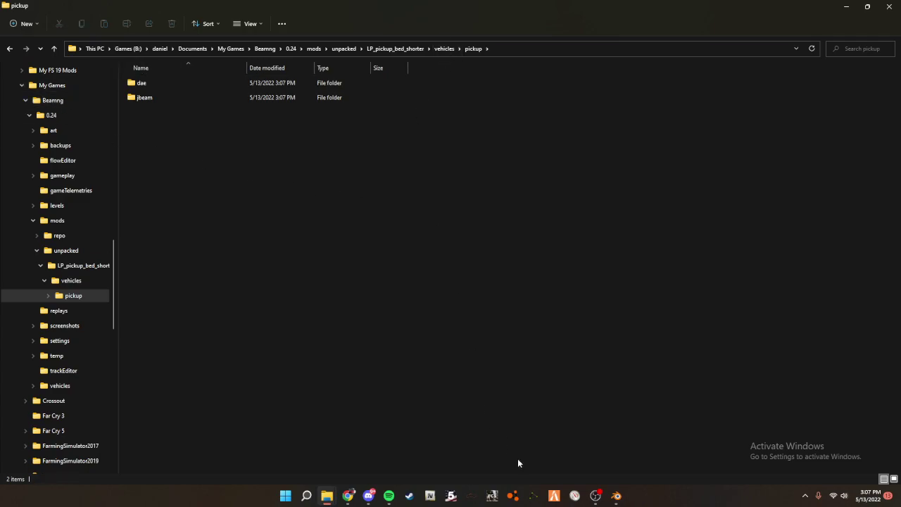
- Review the mod's folder hierarchy from unpacked through LP_pickup_bed_shorter and vehicles down to the pickup folder
mouse_move(617, 497)
click(344, 49)
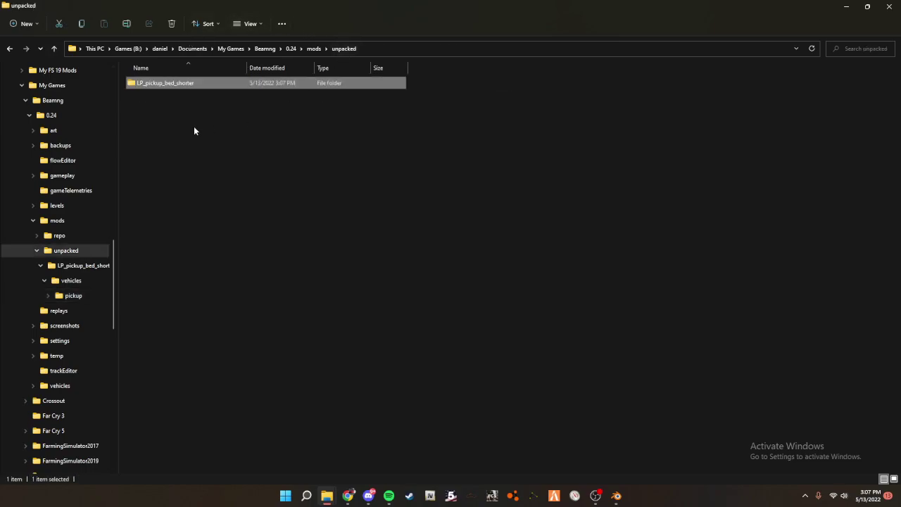
double_click(192, 83)
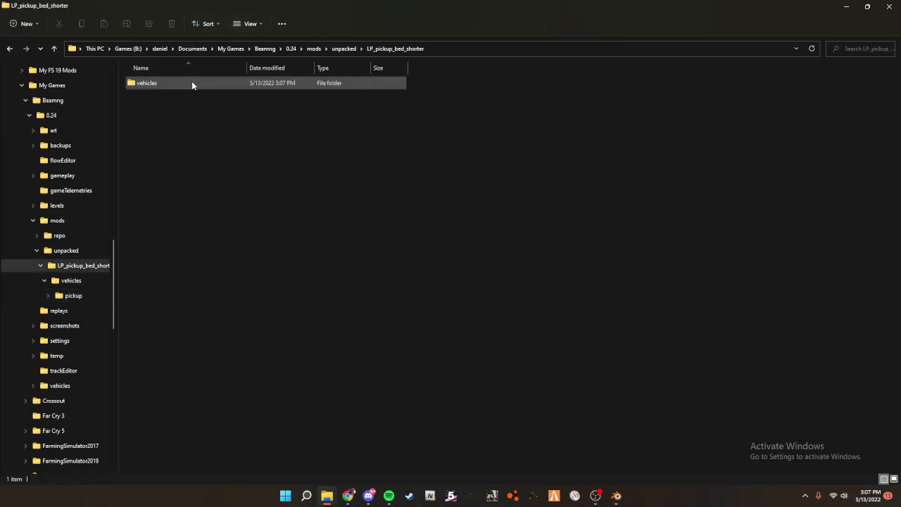
click(12, 52)
double_click(154, 87)
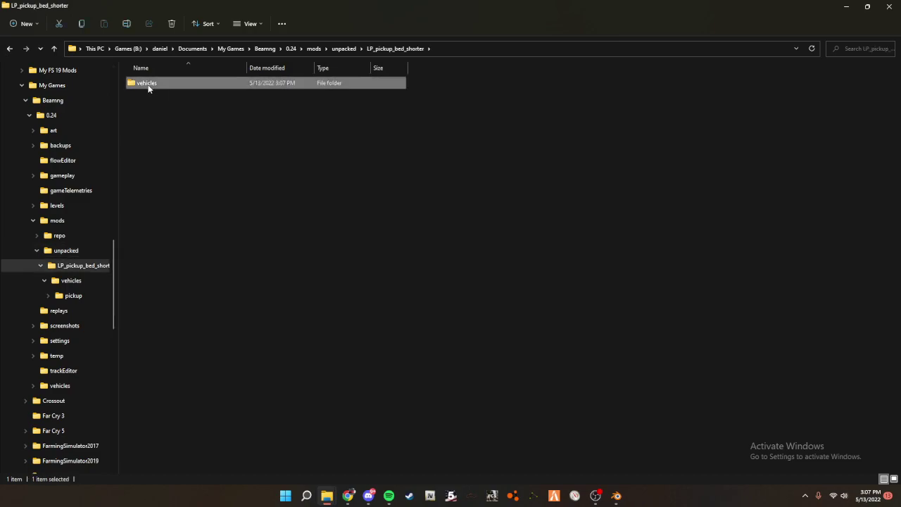
double_click(148, 85)
click(146, 86)
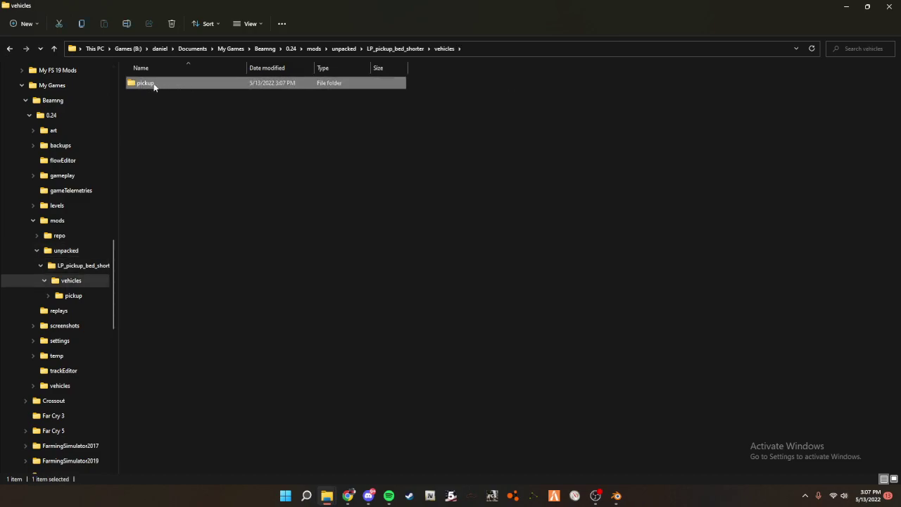
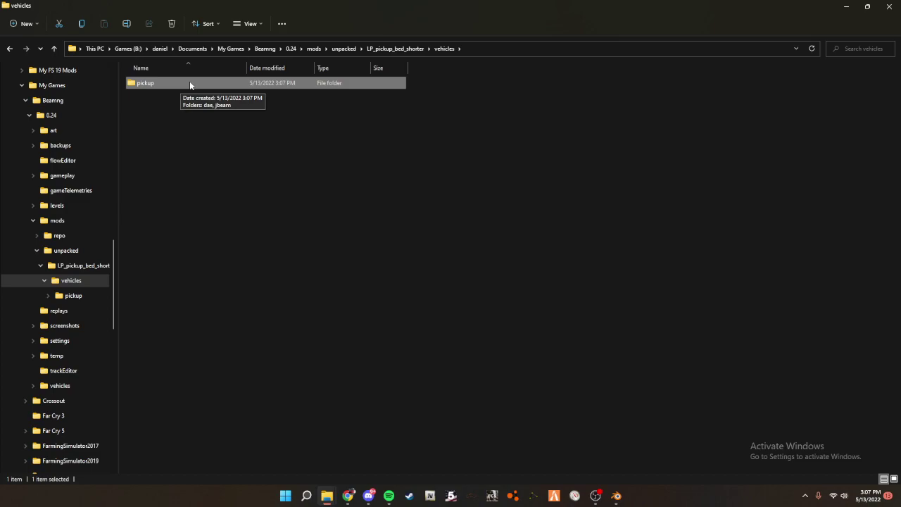
- Examine how the bastion vehicle's folders are nested in the ingame files, for comparison with the mod's structure
mouse_move(326, 498)
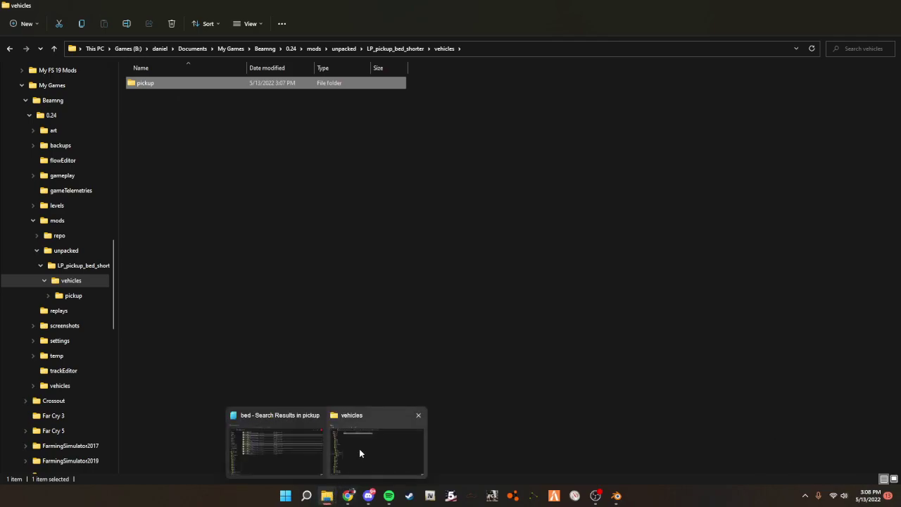
click(275, 441)
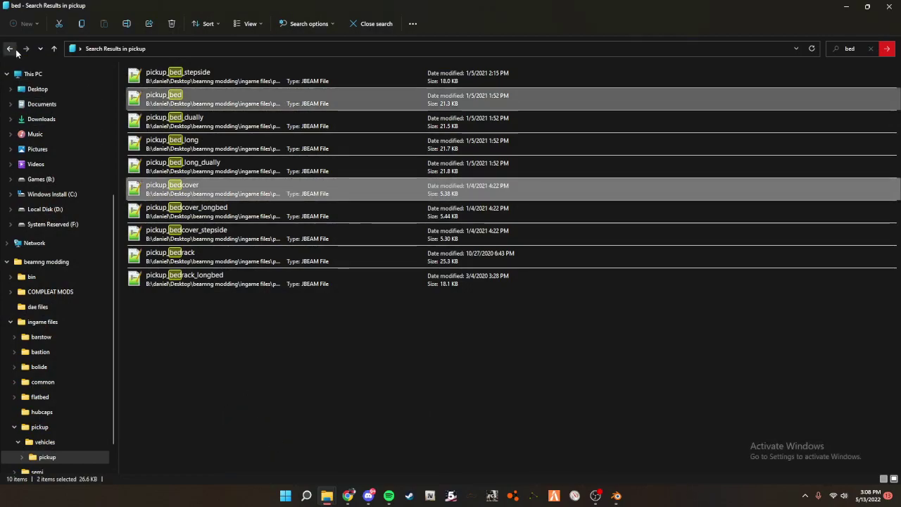
click(9, 48)
click(200, 51)
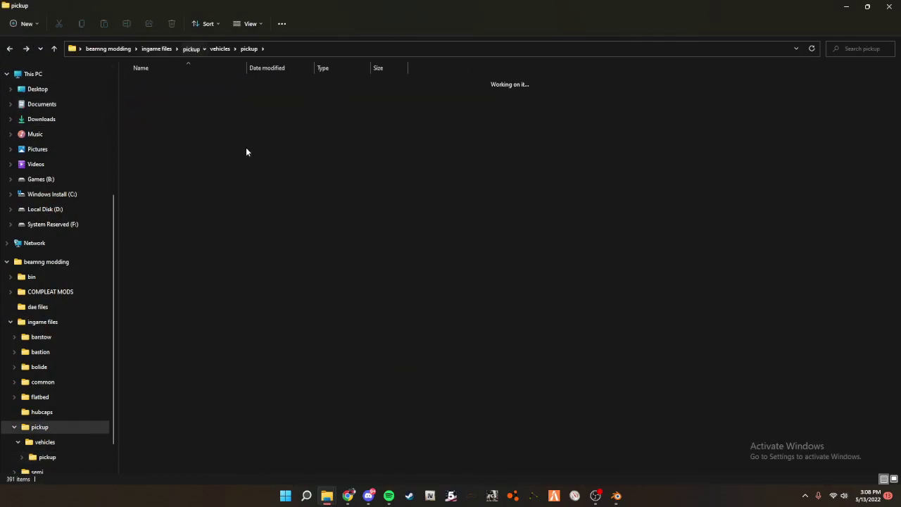
click(163, 51)
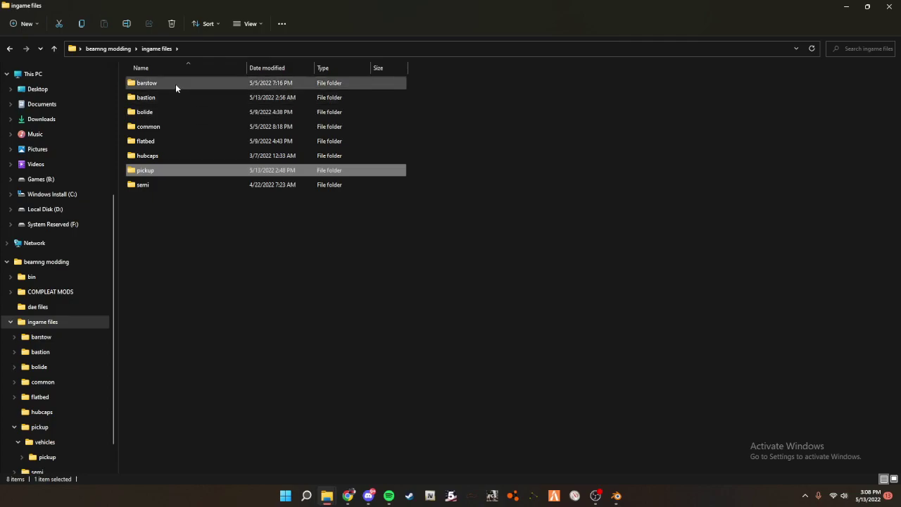
double_click(176, 98)
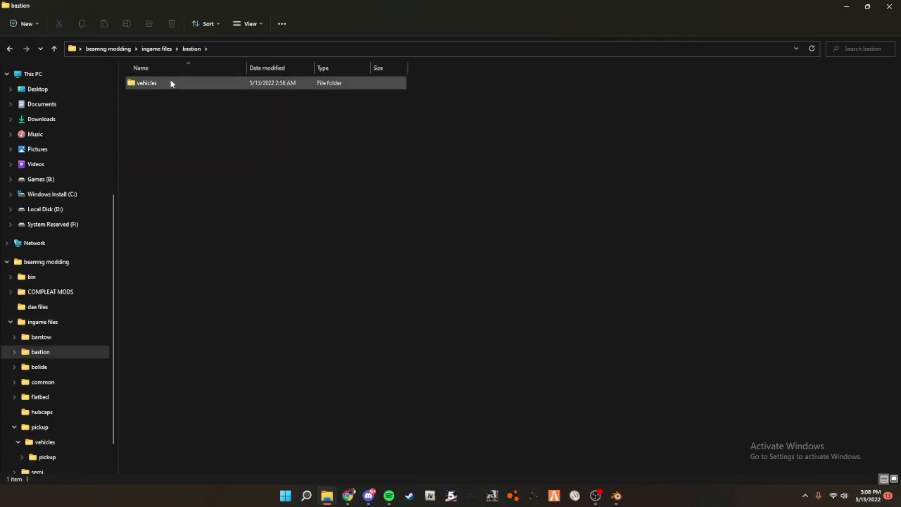
double_click(172, 82)
double_click(173, 83)
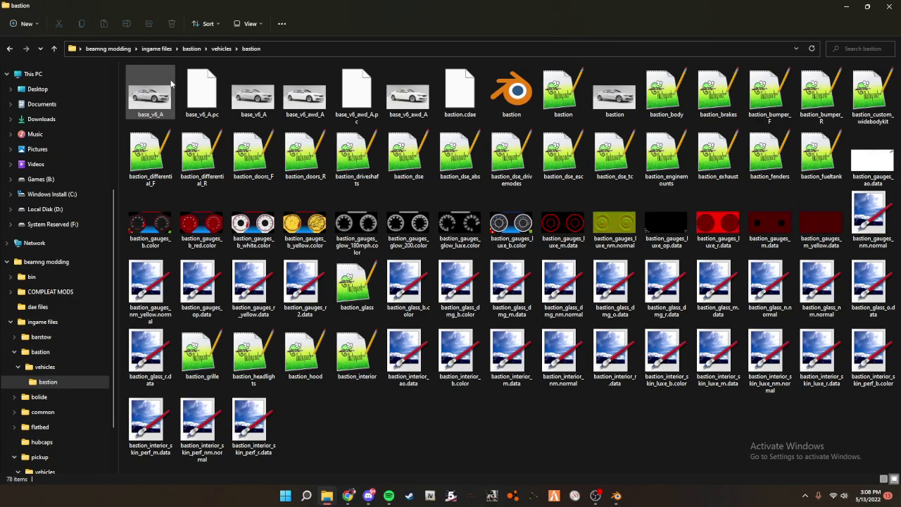
click(9, 51)
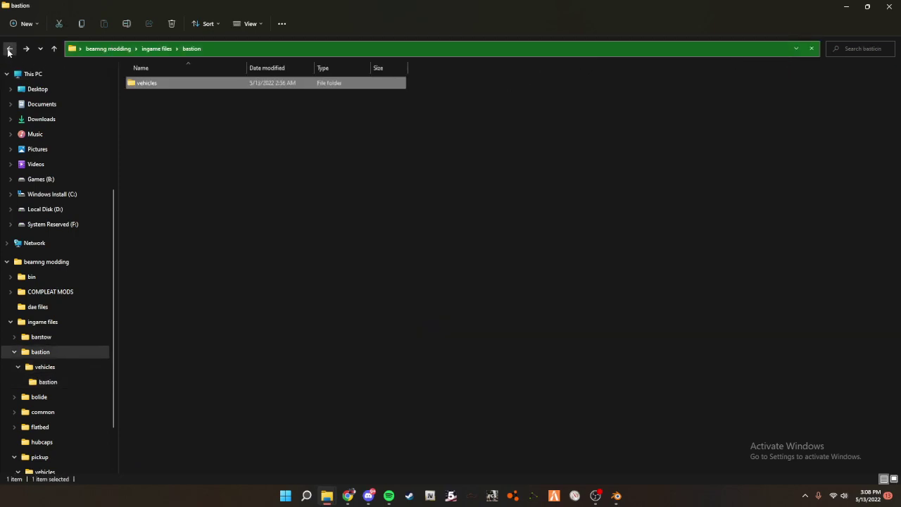
click(10, 48)
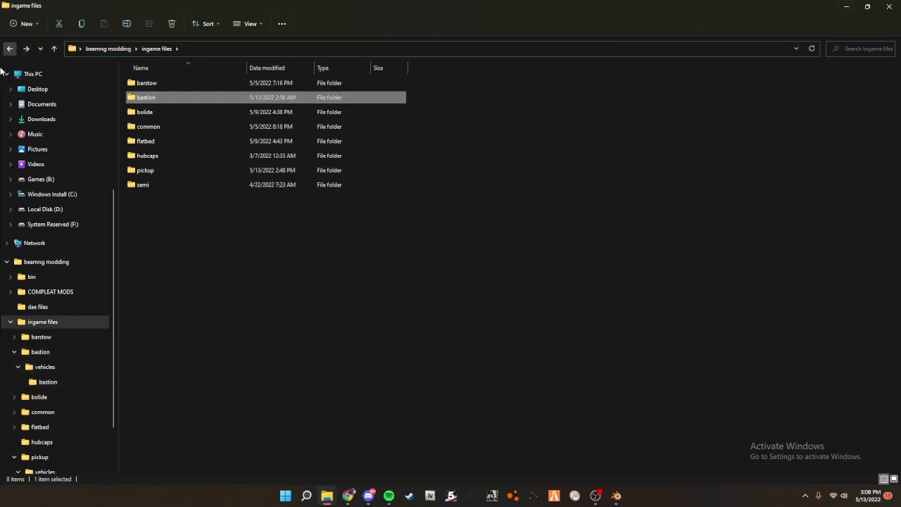
- Recheck the bastion vehicles subfolder and close the ingame files window
double_click(187, 97)
double_click(185, 83)
double_click(187, 83)
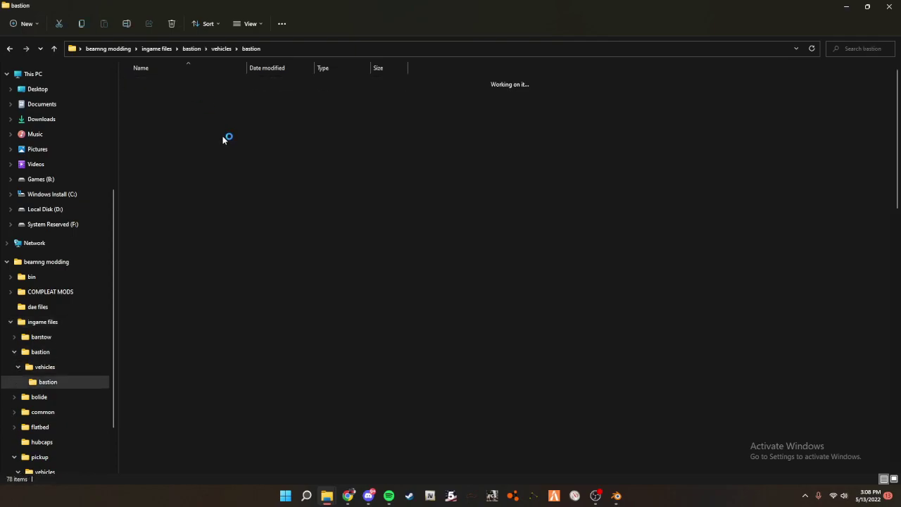
click(10, 48)
click(10, 47)
click(9, 47)
click(890, 6)
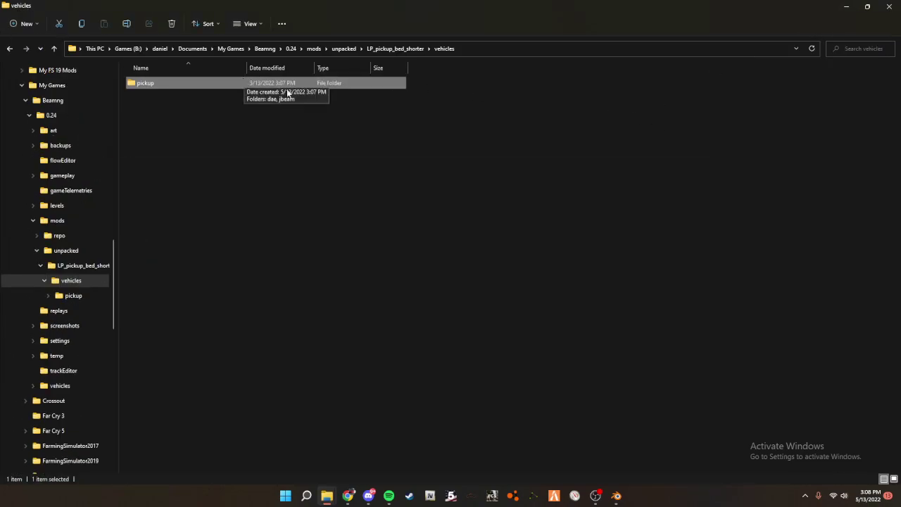
- Switch to Blender and select both the shortened pickup bed and its bed cover
click(616, 495)
scroll(352, 208, down, 5)
drag(399, 247, 487, 124)
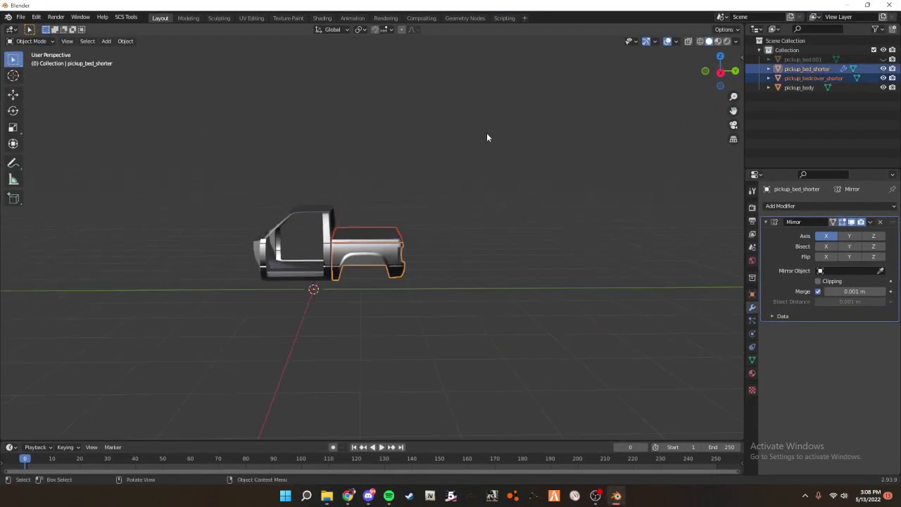
scroll(487, 134, up, 4)
middle_drag(508, 172, 483, 199)
click(597, 196)
drag(387, 361, 492, 221)
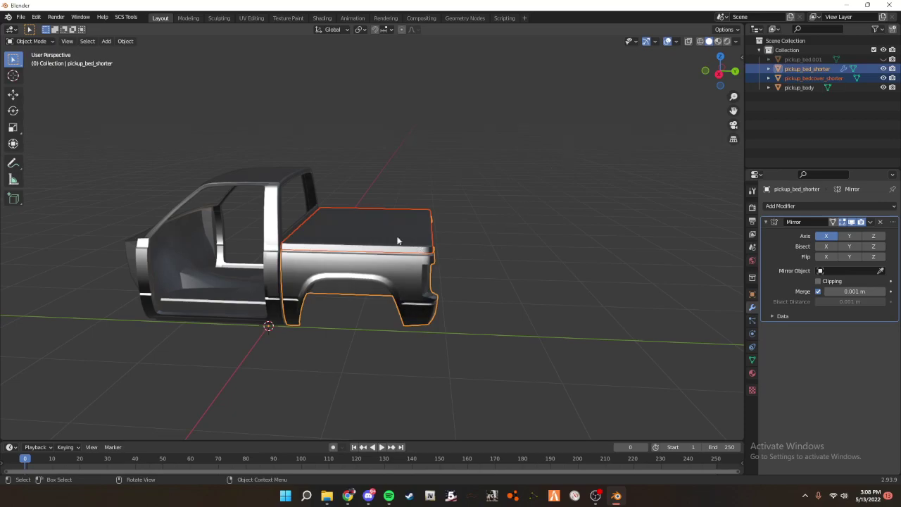
- Start a Collada (.dae) export limited to the selection and go to the unpacked mods folder
click(21, 17)
mouse_move(35, 153)
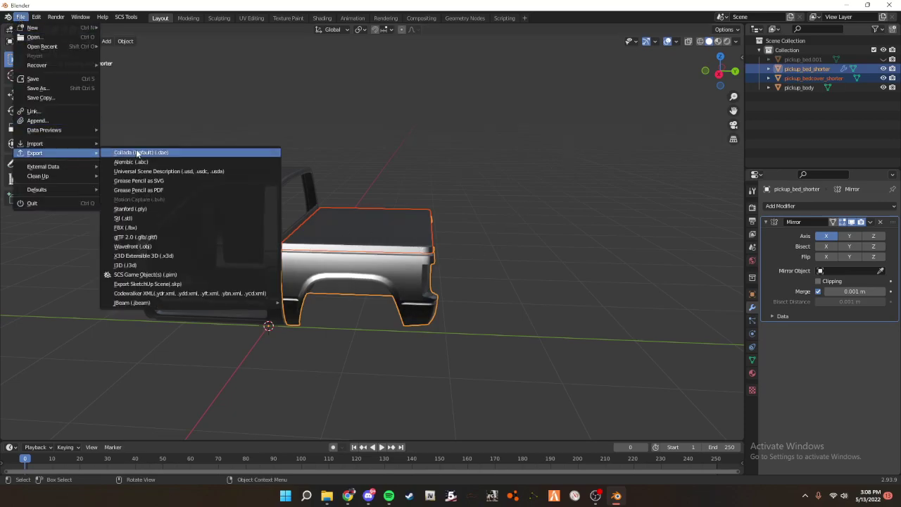
click(136, 151)
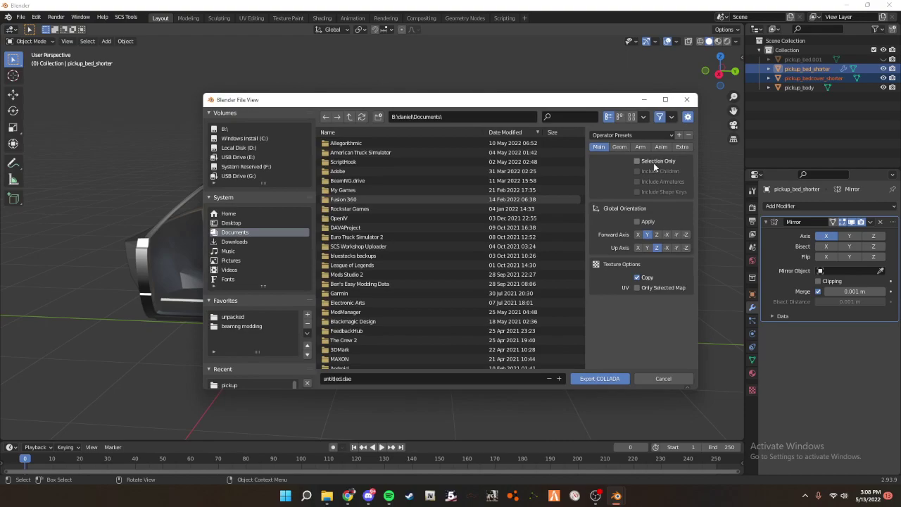
click(653, 164)
click(240, 317)
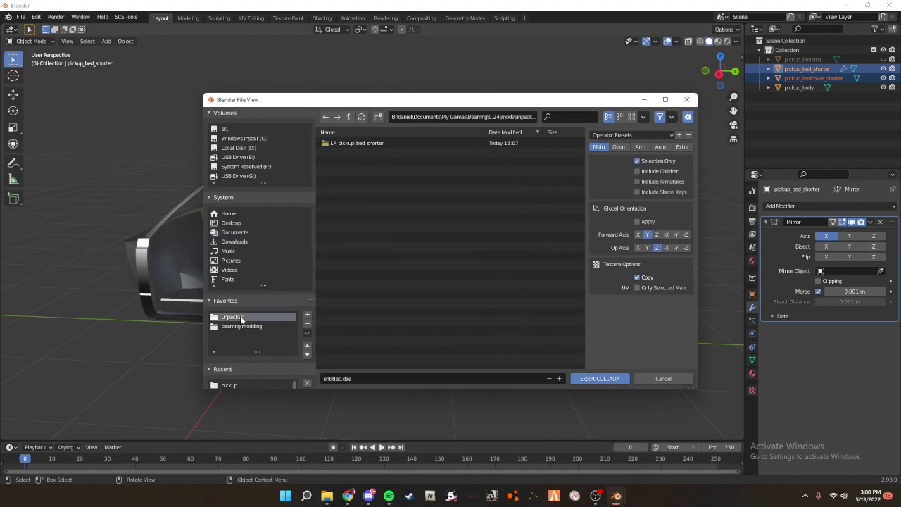
click(367, 144)
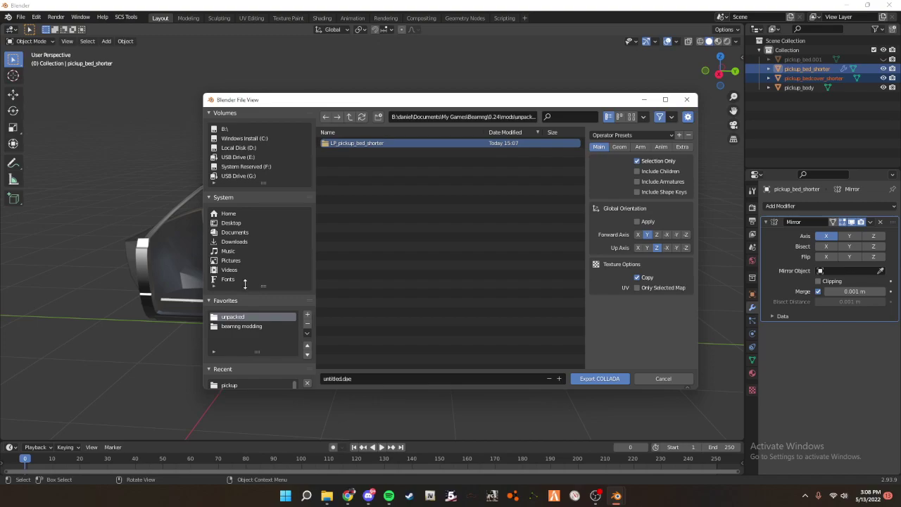
scroll(245, 285, down, 3)
scroll(263, 259, up, 3)
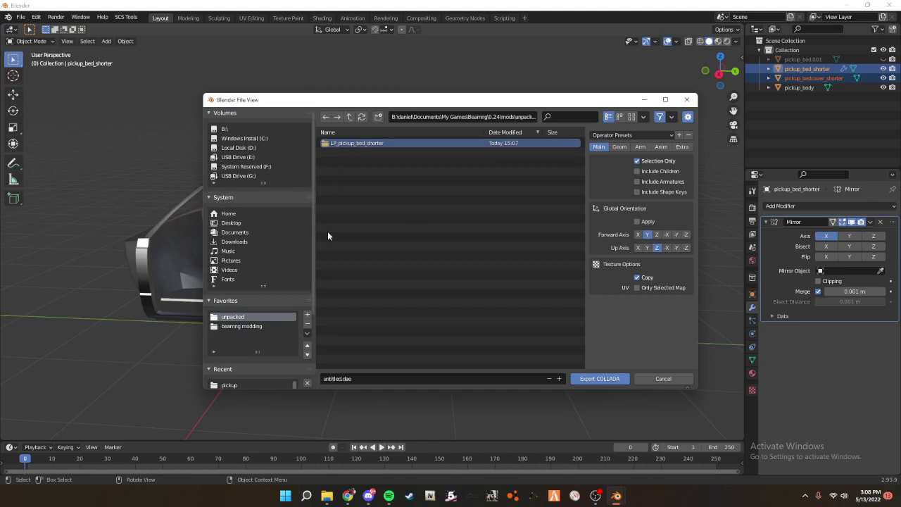
- Set the export location to the dae folder inside LP_pickup_bed_shorter, vehicles, pickup
double_click(381, 144)
double_click(380, 144)
click(381, 144)
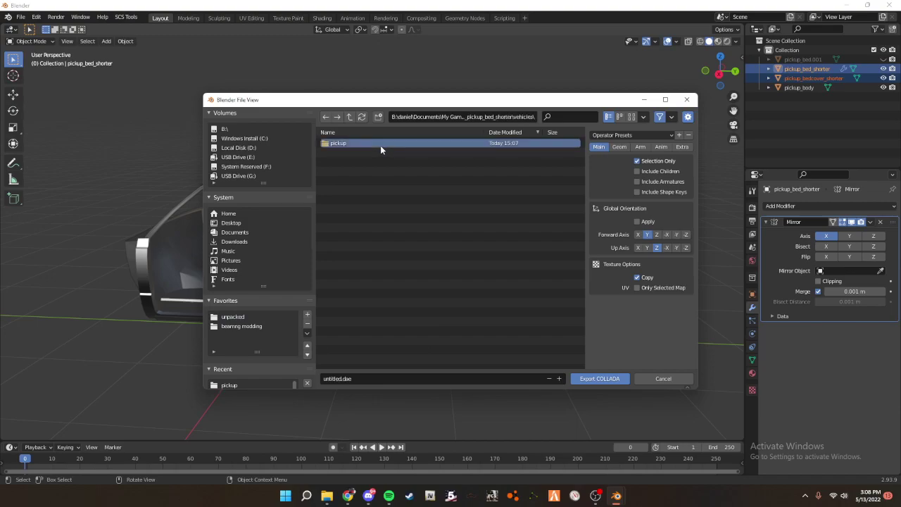
double_click(381, 144)
click(372, 152)
double_click(372, 152)
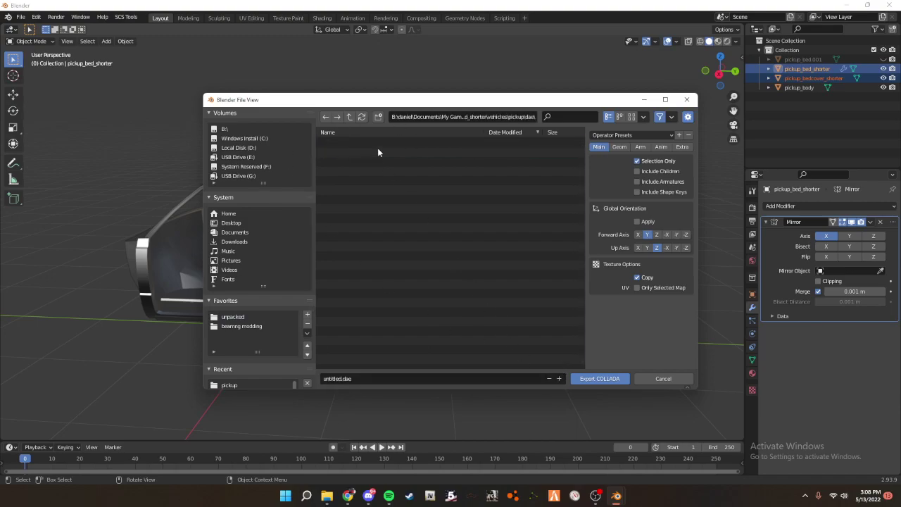
- Name the file LP_pickup_bed_shorter.dae and export the selected meshes as Collada
click(334, 380)
key(BackSpace)
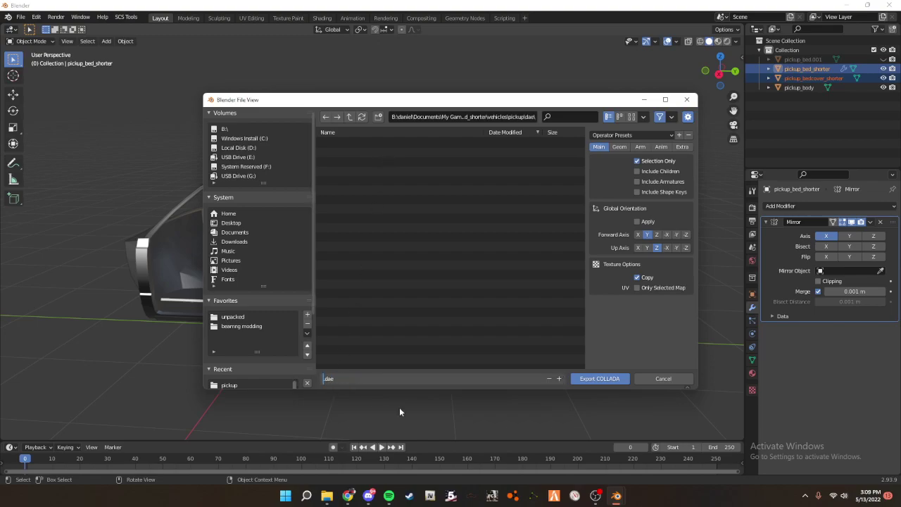
text(LP_)
text(pickup_)
text(bed_shorter)
key(Return)
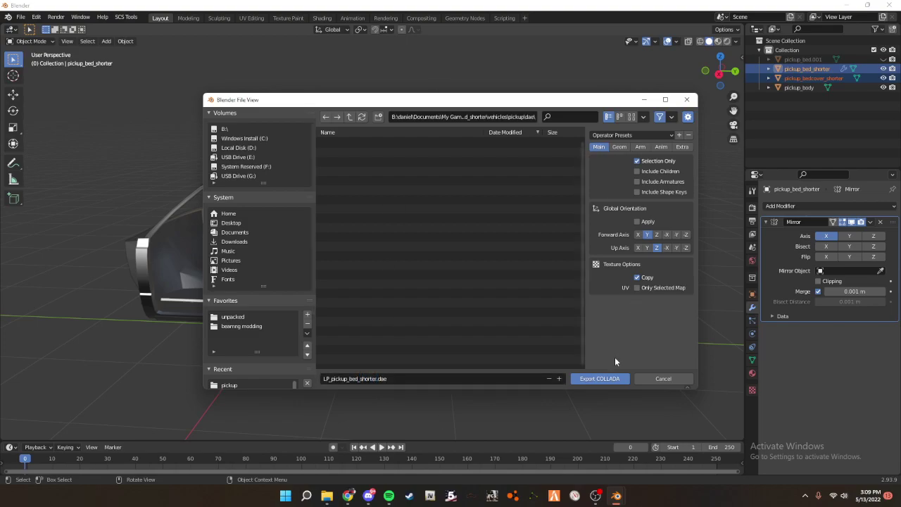
click(600, 379)
- Select only pickup_bed_shorter and apply its Mirror modifier
middle_drag(462, 317, 450, 287)
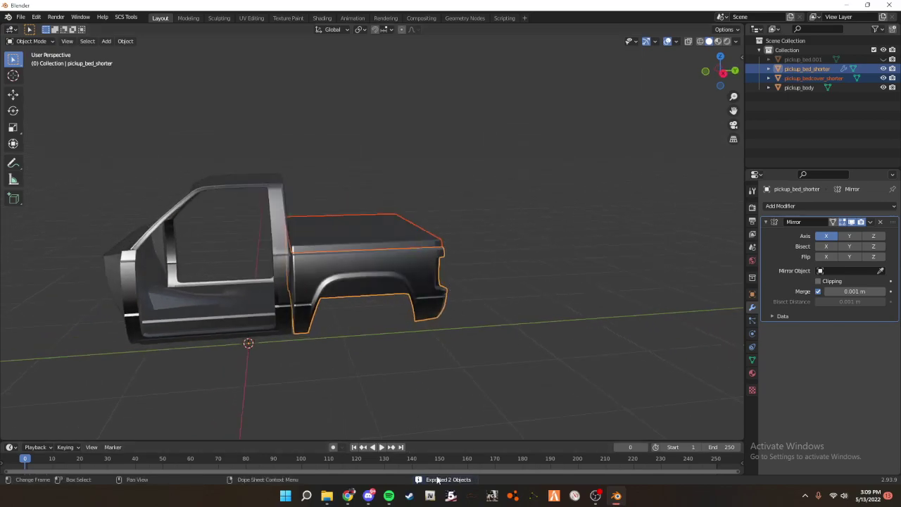
click(829, 68)
middle_drag(508, 203, 743, 210)
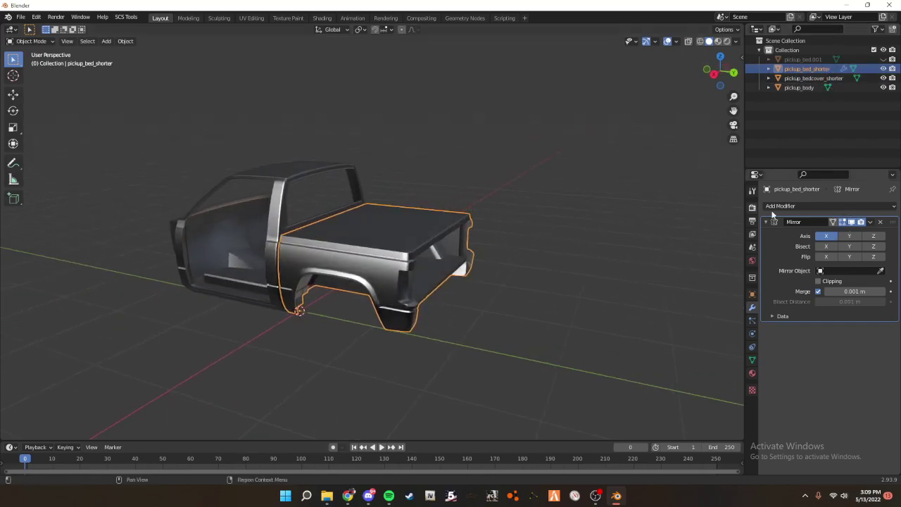
click(870, 222)
click(854, 233)
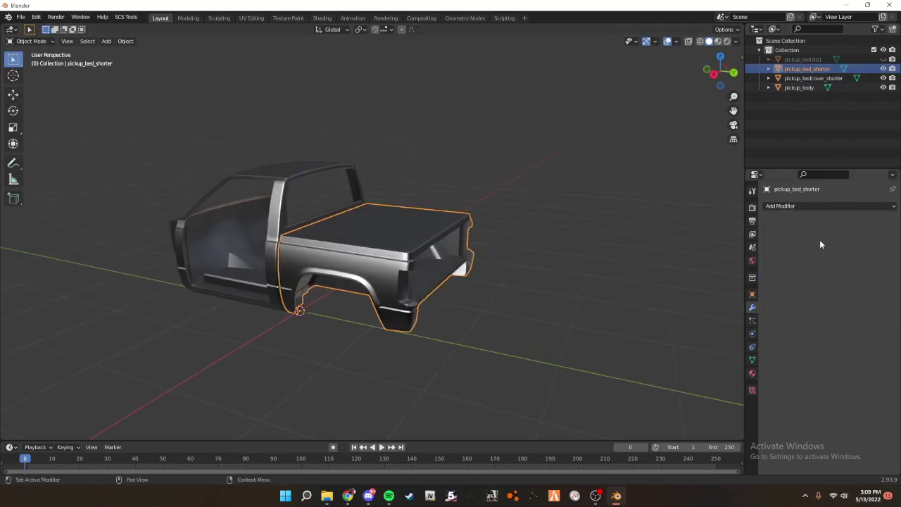
- Add custom split normals data to pickup_bed_shorter and to pickup_bedcover_shorter
click(752, 360)
scroll(826, 360, down, 2)
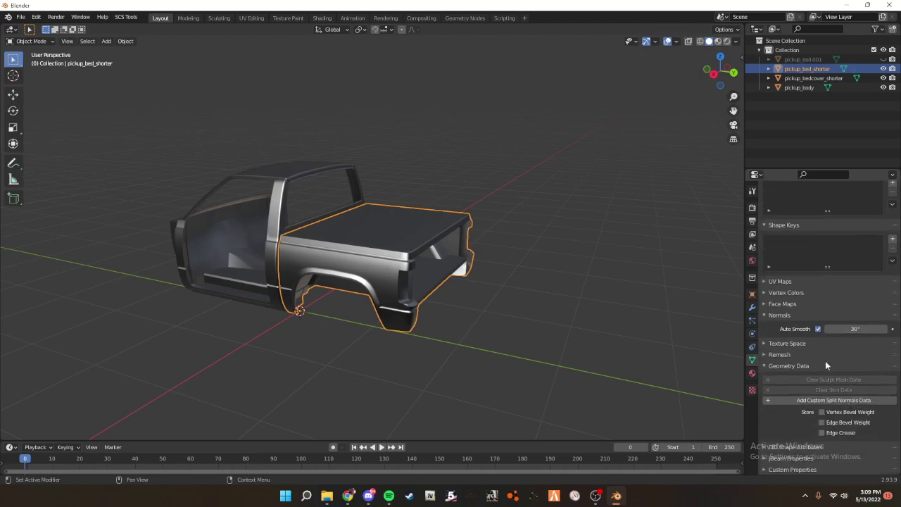
click(805, 400)
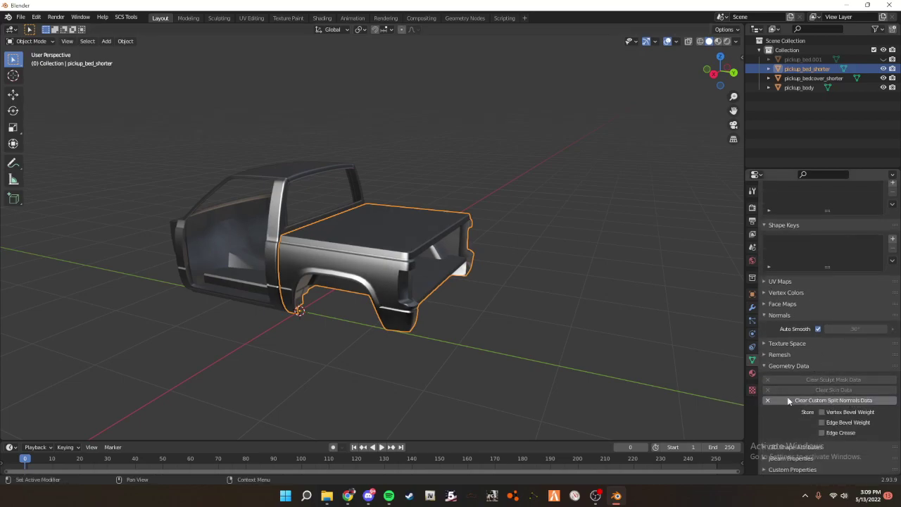
click(831, 79)
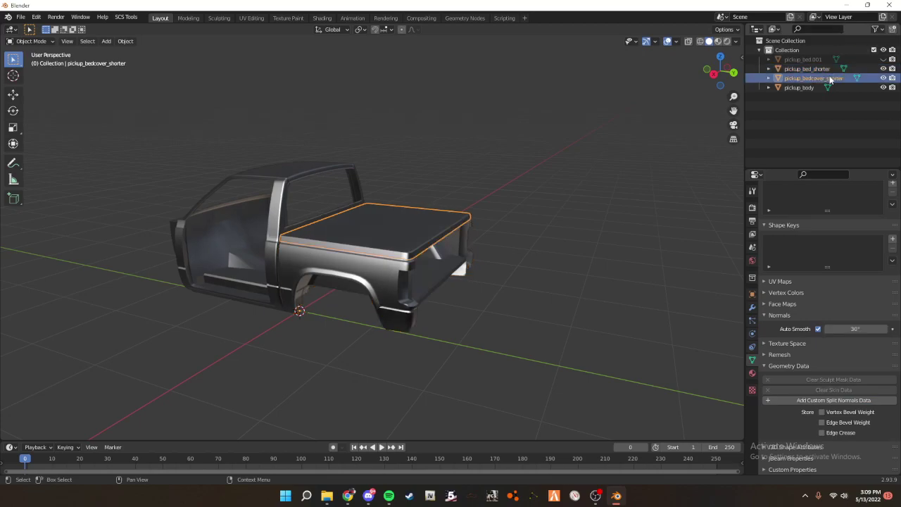
click(818, 401)
- Select the shorter bed and bed cover meshes and export them as Collada, overwriting LP_pickup_bed_shorter.dae in the mod's dae folder
scroll(531, 316, down, 2)
middle_drag(444, 356, 461, 356)
drag(396, 331, 553, 153)
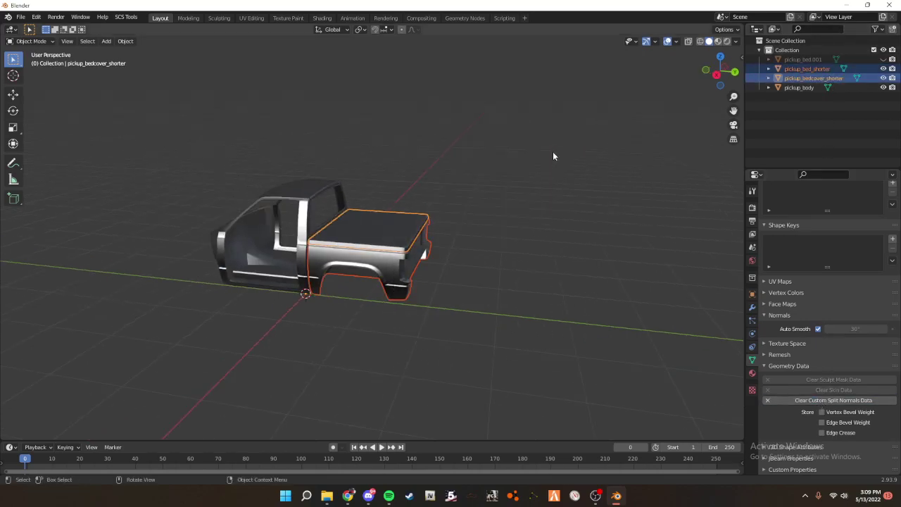
click(21, 16)
mouse_move(34, 152)
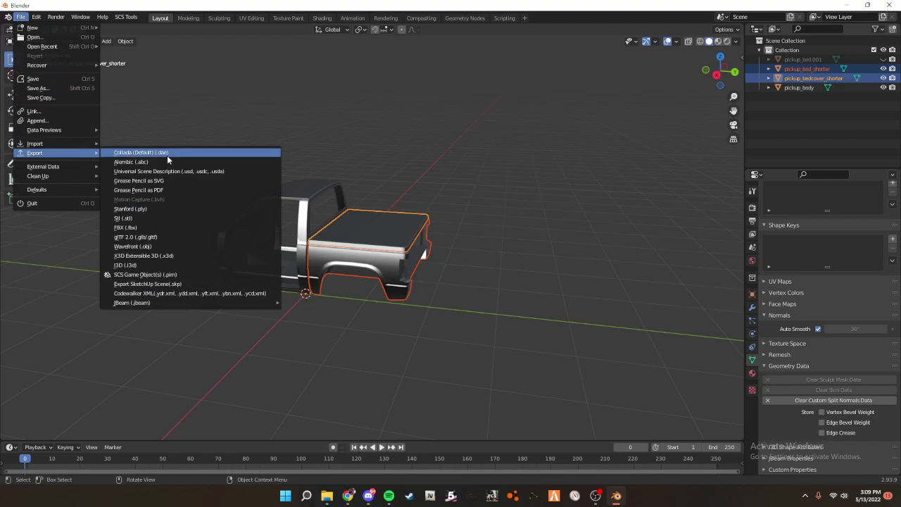
click(167, 154)
scroll(290, 283, down, 3)
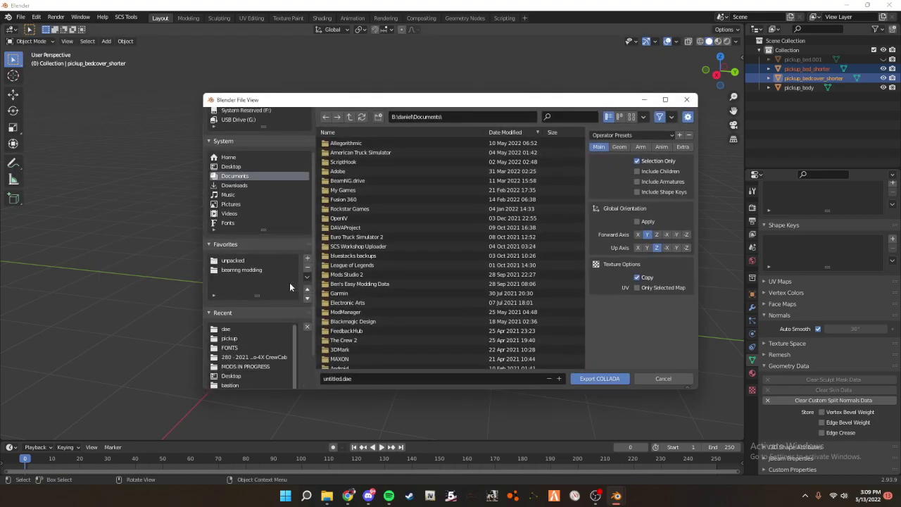
click(254, 329)
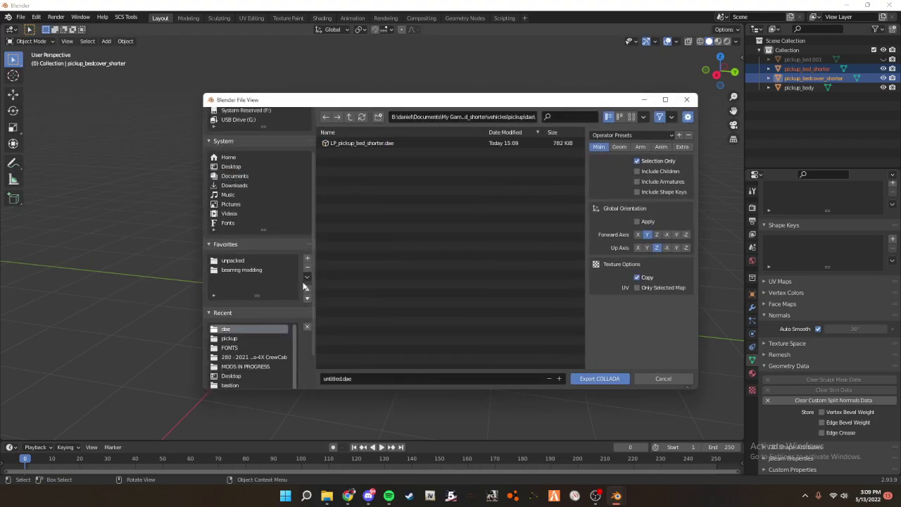
click(338, 143)
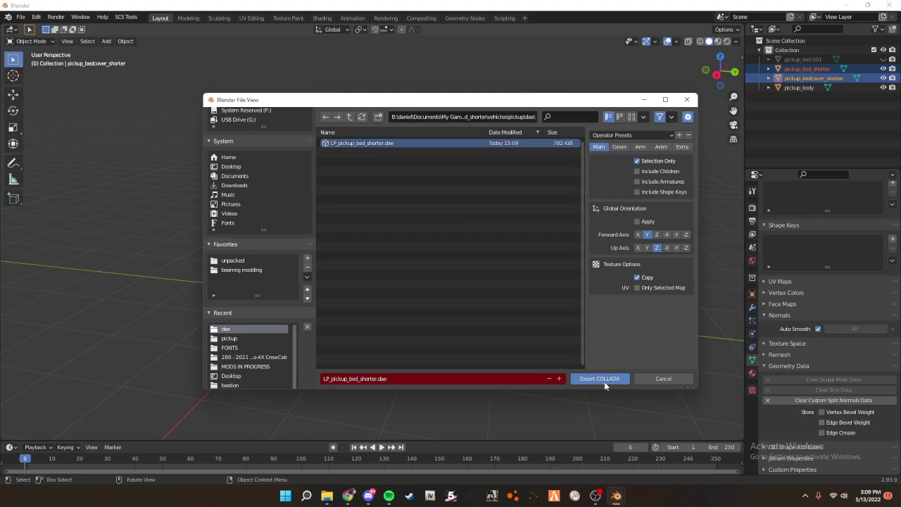
click(605, 382)
- Switch to File Explorer and open the mod's jbeam folder inside vehicles, pickup
click(616, 500)
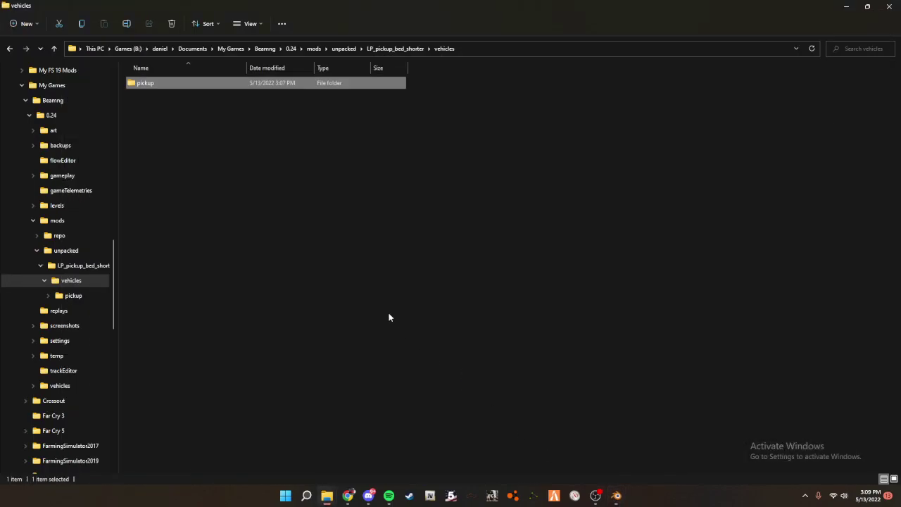
double_click(154, 84)
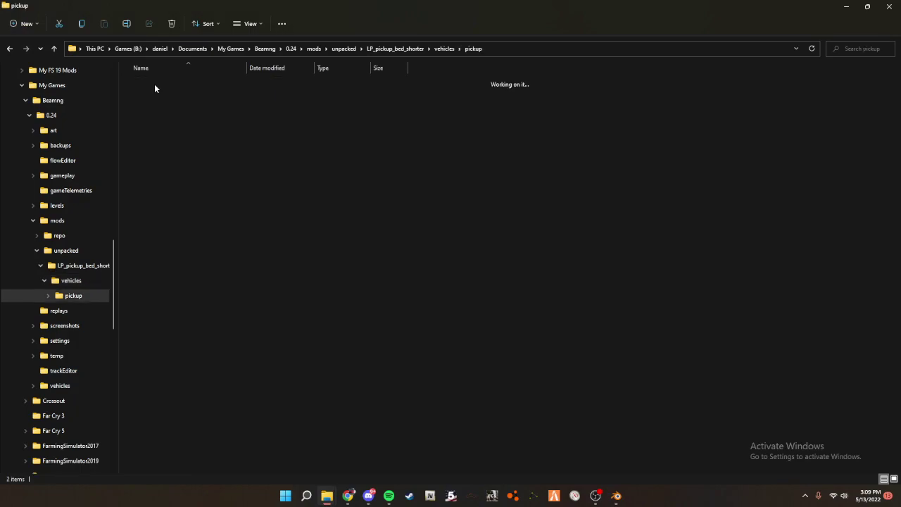
double_click(148, 96)
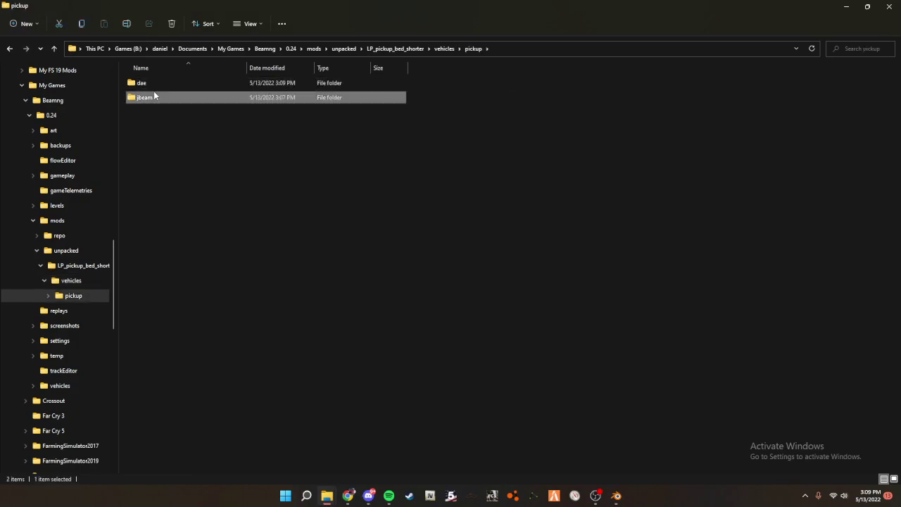
- Bring up the ingame files window as a smaller window over the jbeam folder and return to its pickup folder
mouse_move(328, 493)
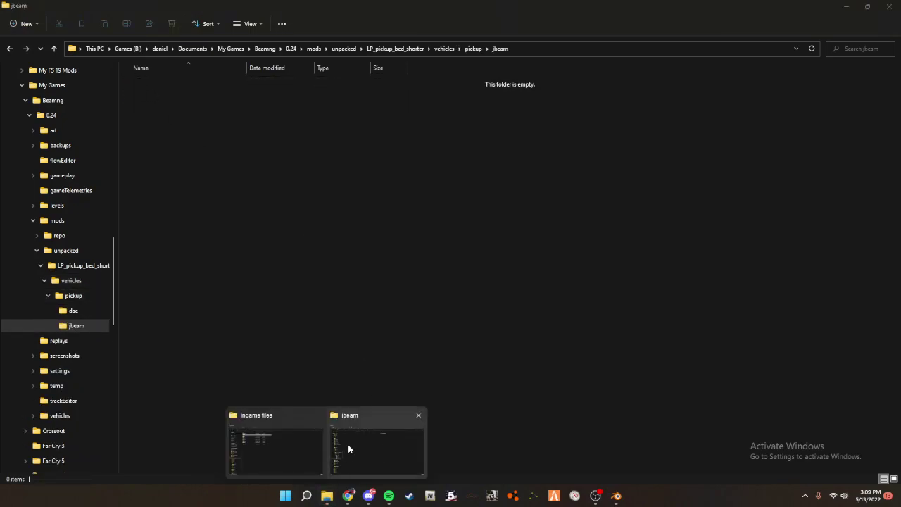
click(309, 449)
drag(368, 12, 531, 153)
click(359, 183)
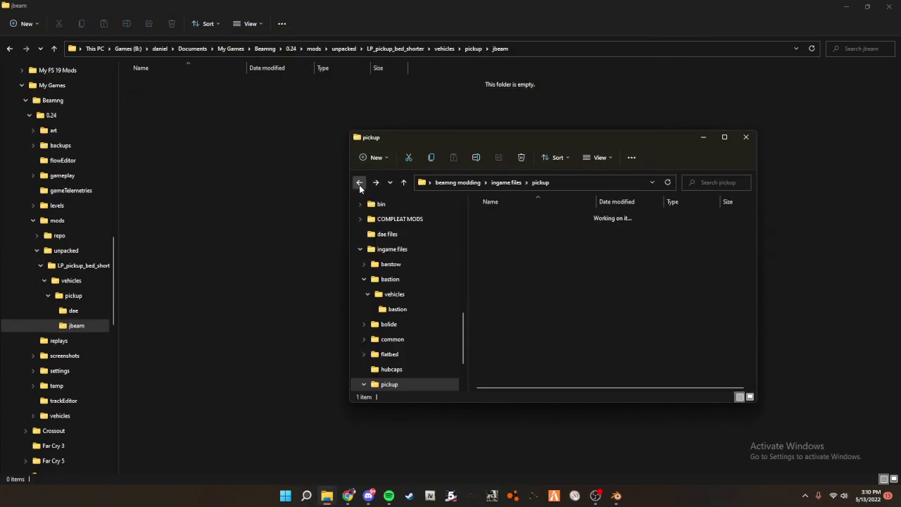
- Search the vehicles/pickup folder of the ingame files for "bed"
click(360, 183)
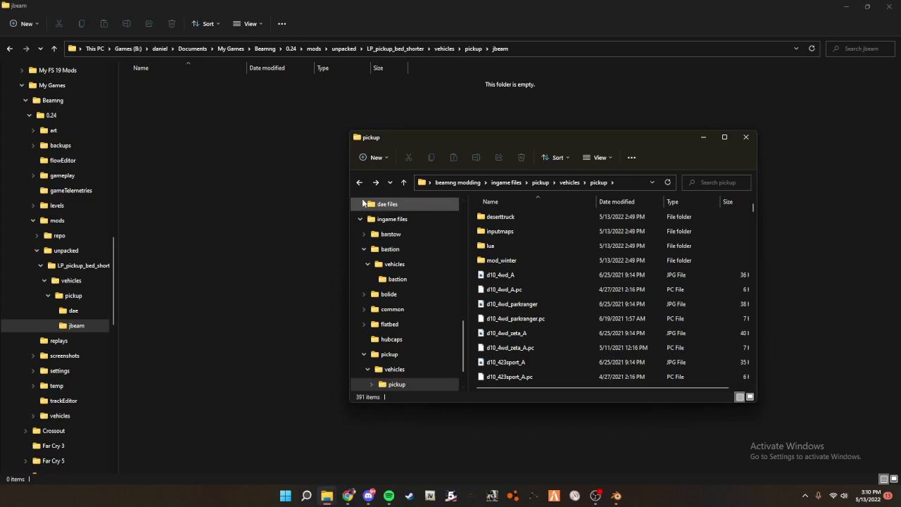
click(360, 182)
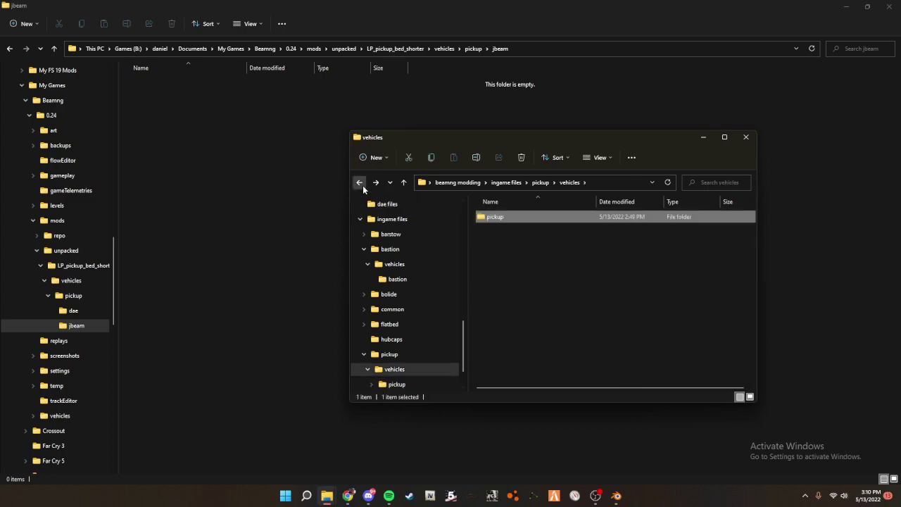
double_click(531, 218)
click(738, 181)
click(740, 182)
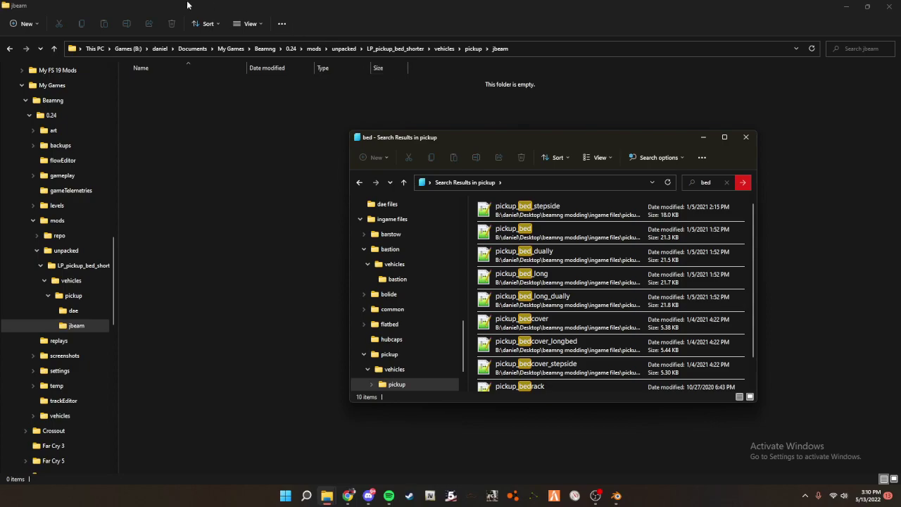
- Copy the pickup_bedcover and pickup_bed files from the search results into the mod's jbeam folder
drag(581, 322, 155, 251)
right_drag(155, 251, 198, 160)
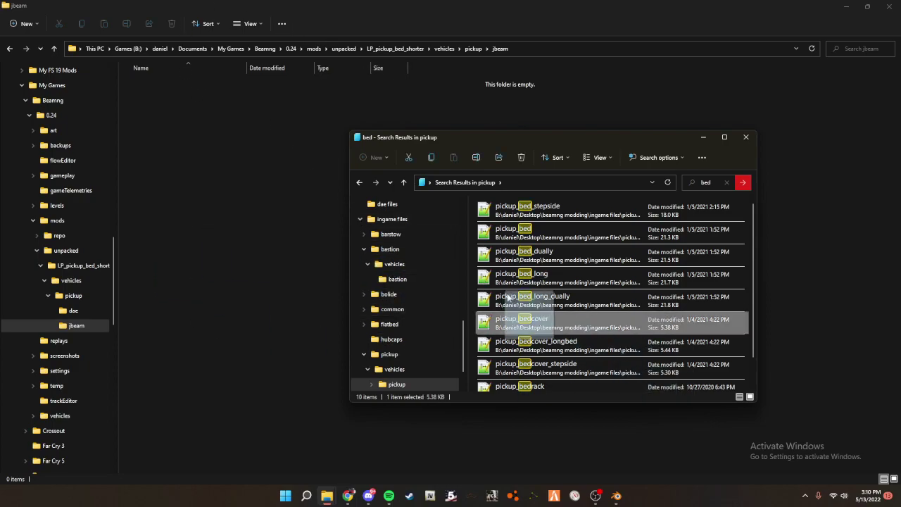
click(250, 196)
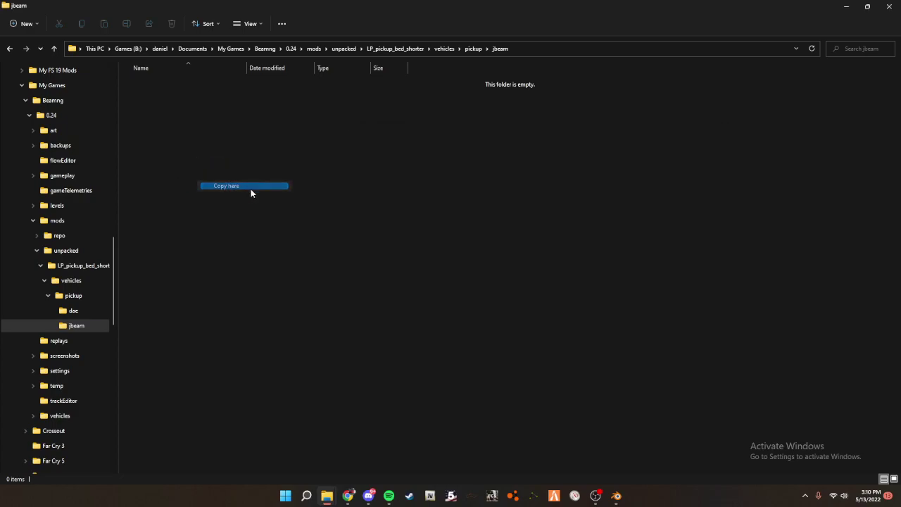
mouse_move(331, 498)
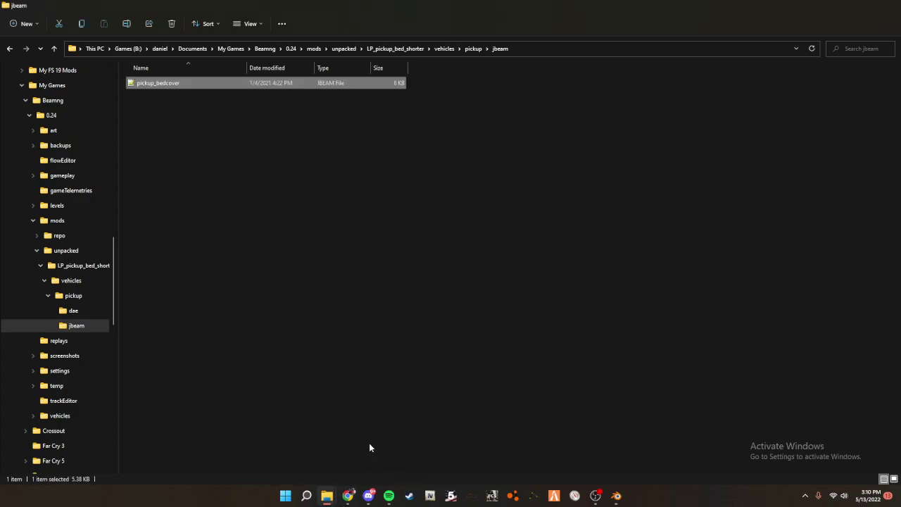
click(305, 444)
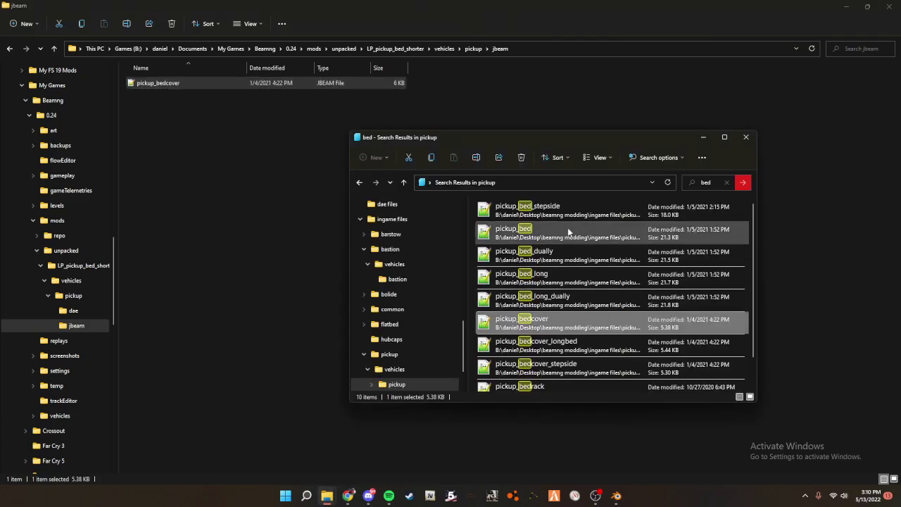
right_drag(556, 235, 244, 211)
click(253, 209)
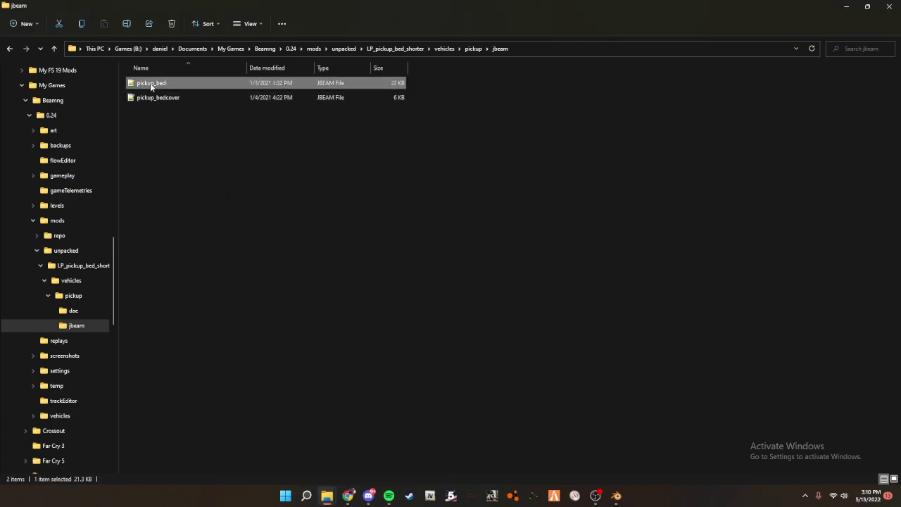
- Rename the copied pickup_bed file as LP_pickup_bed_shorter
click(150, 83)
text(LP_)
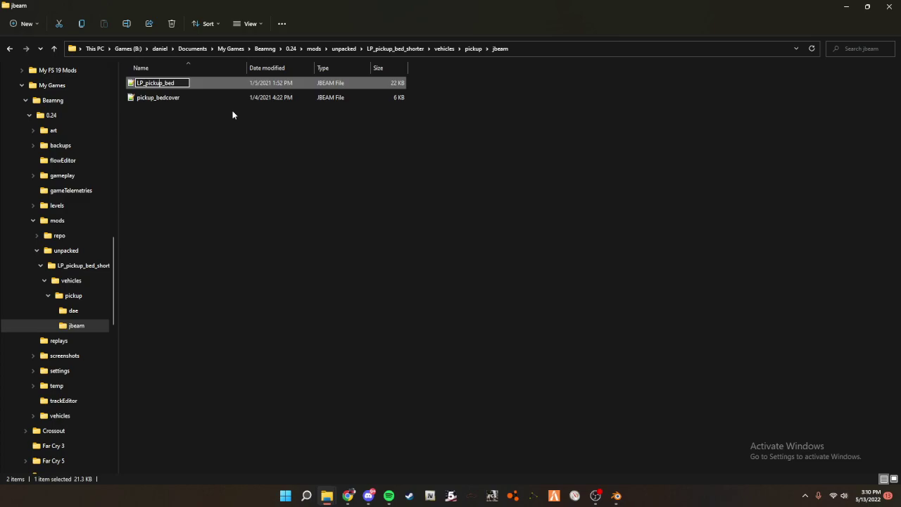
text(_shorter)
key(Return)
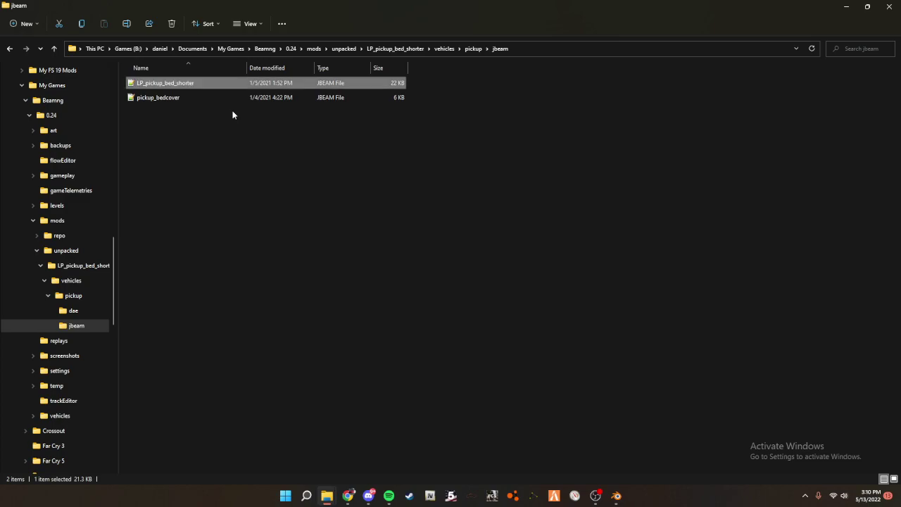
- Rename the copied pickup_bedcover file as LP_pickup_bedcover_shorter
click(144, 97)
key(F2)
key(Home)
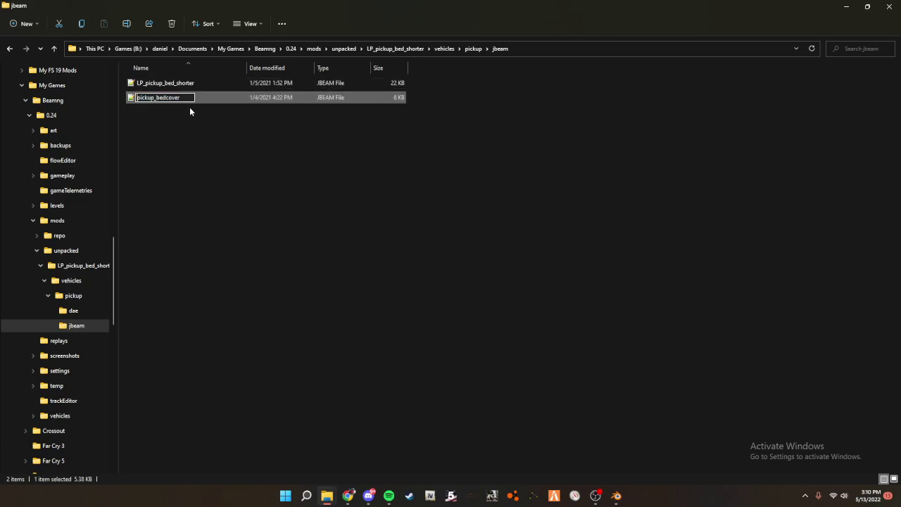
text(LP_)
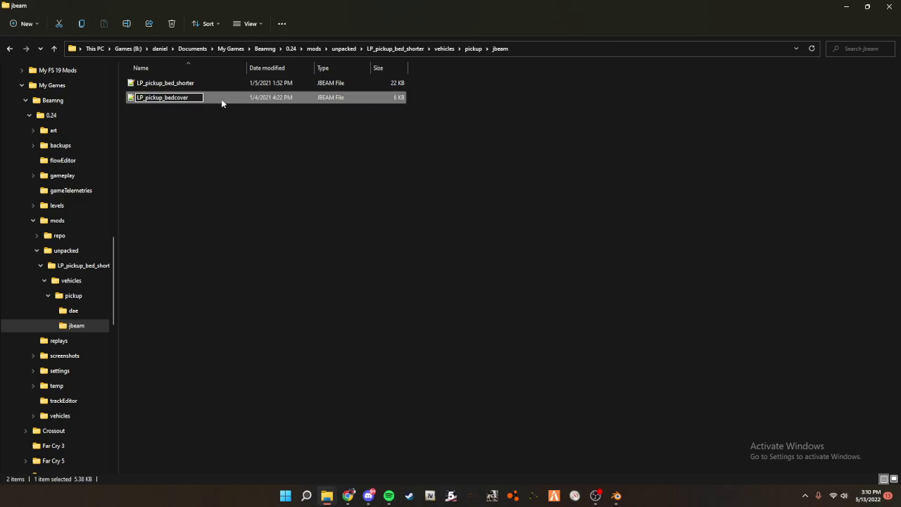
text(_shorter)
key(Return)
- Open LP_pickup_bed_shorter and LP_pickup_bedcover_shorter in Notepad++, and close the original pickup_bedcover and pickup_bed files there
double_click(212, 84)
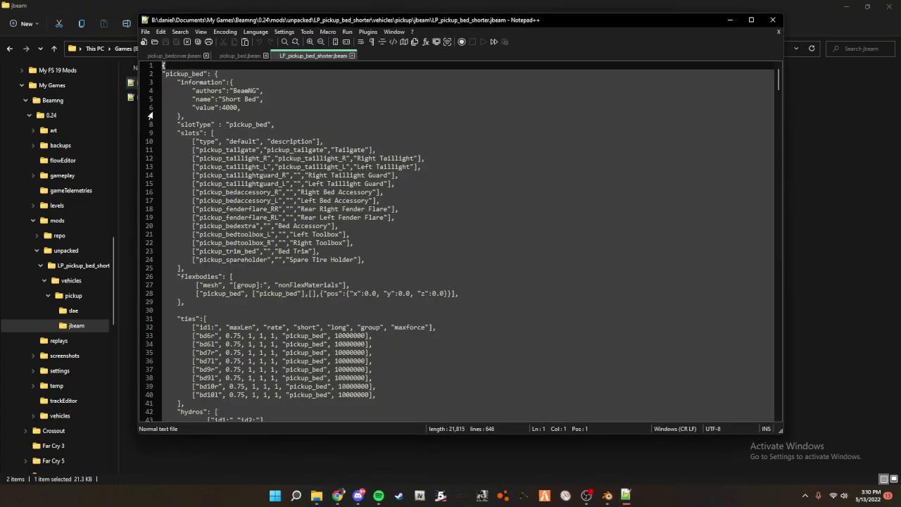
drag(260, 22, 394, 22)
click(340, 56)
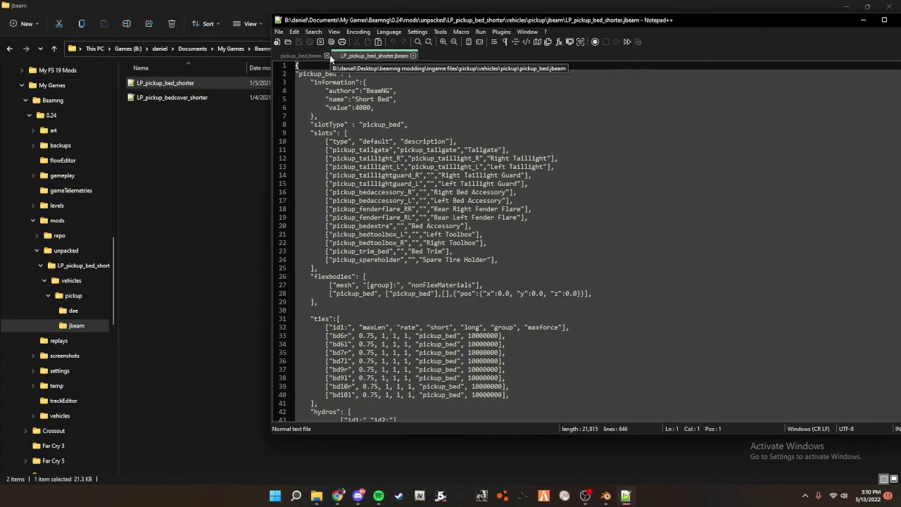
click(326, 56)
double_click(173, 97)
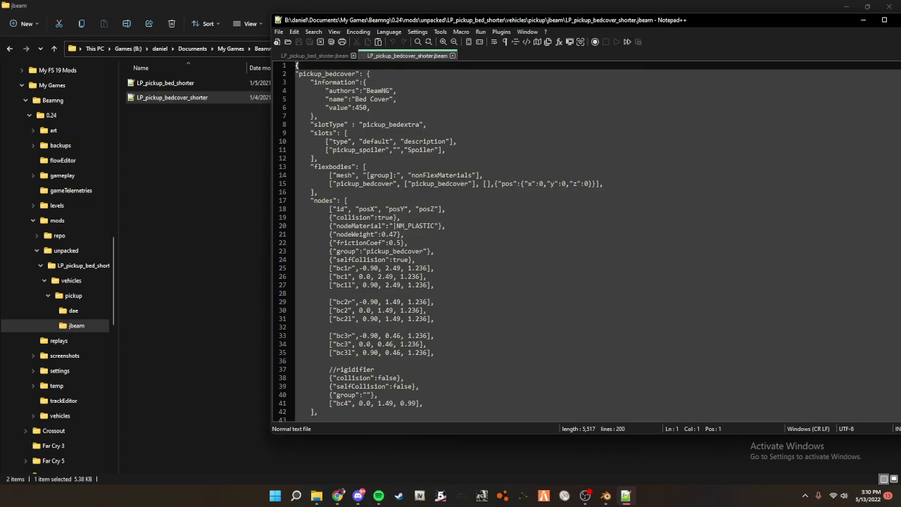
click(319, 60)
- Replace the part name on line 2 of the bed jbeam with its file name, LP_pickup_bed_shorter
click(154, 83)
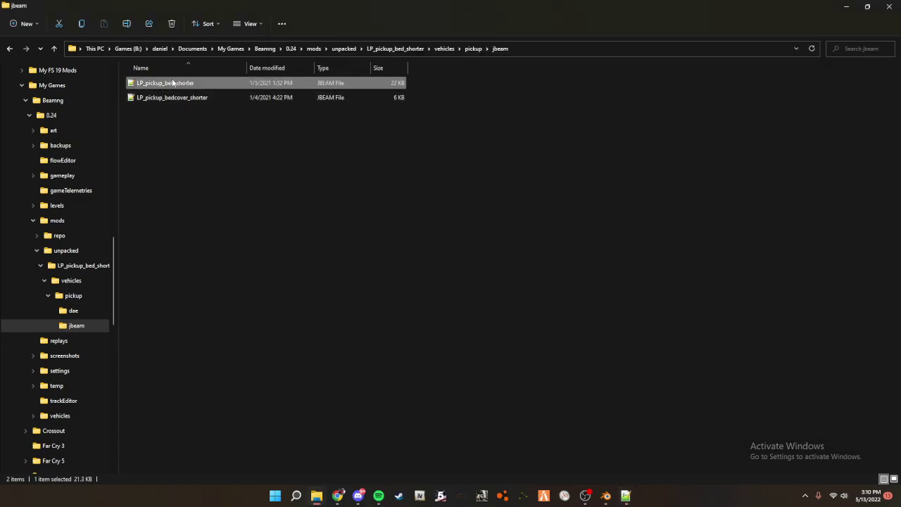
key(F2)
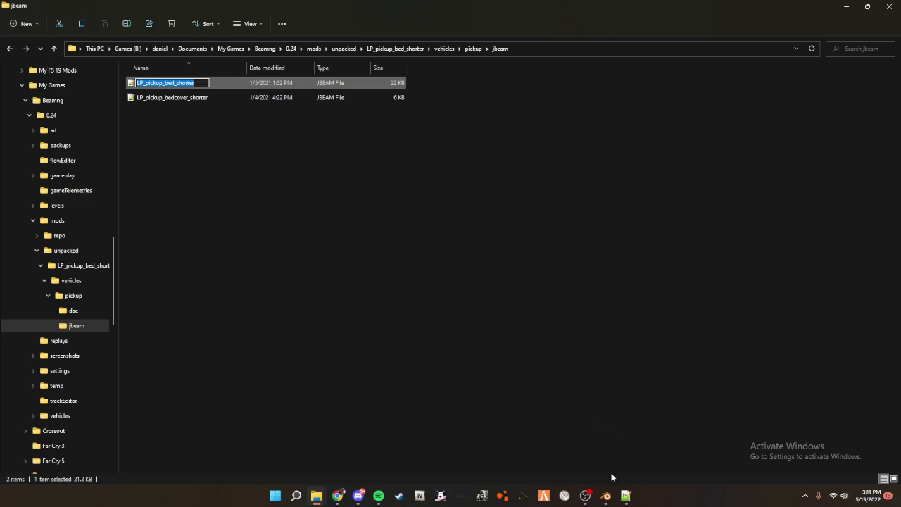
click(618, 498)
double_click(317, 73)
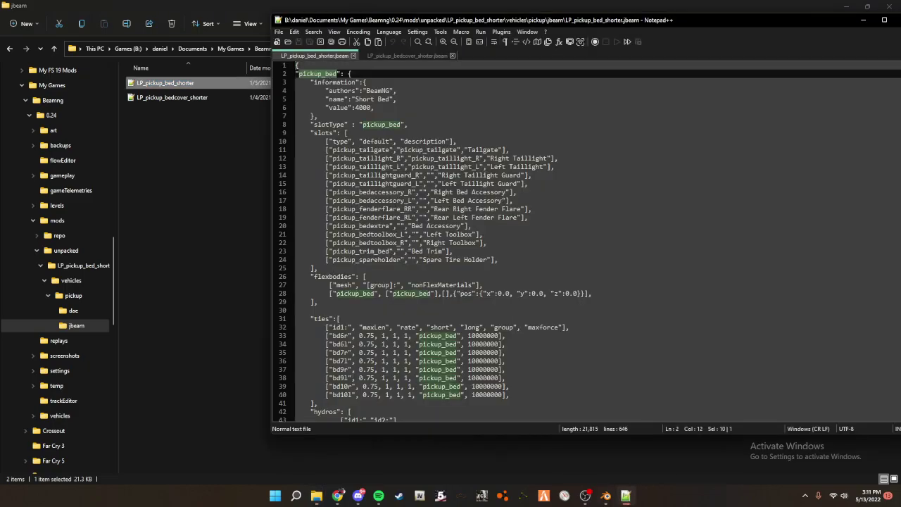
key(ctrl+v)
- Set the slotType value in the bed jbeam to LP_pickup_bed_shorter
double_click(380, 124)
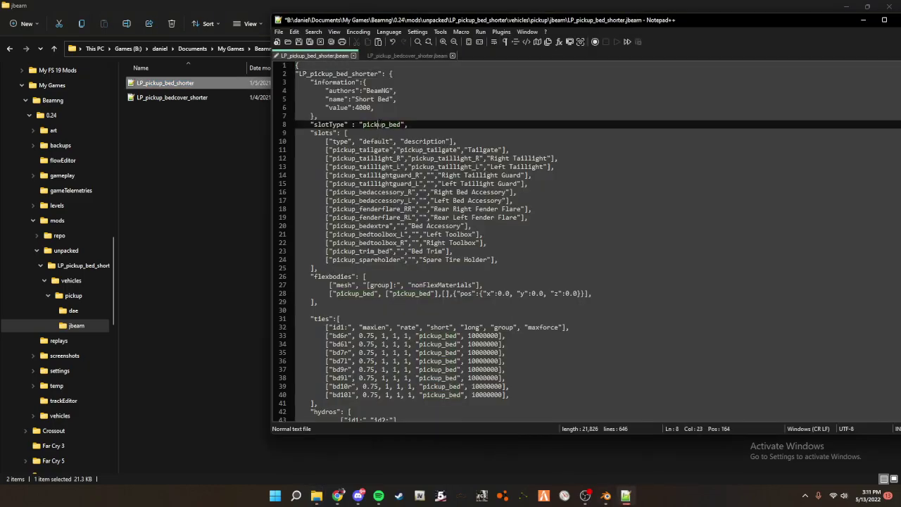
key(ctrl+v)
drag(373, 124, 363, 125)
key(End)
double_click(432, 124)
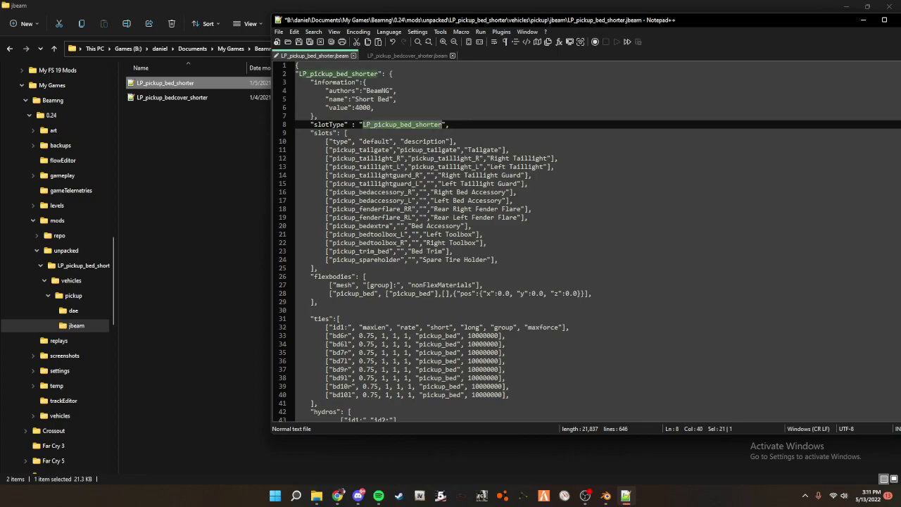
- Return to the ingame pickup folder's search window and search it for "frame"
click(255, 375)
mouse_move(316, 496)
click(282, 466)
click(705, 181)
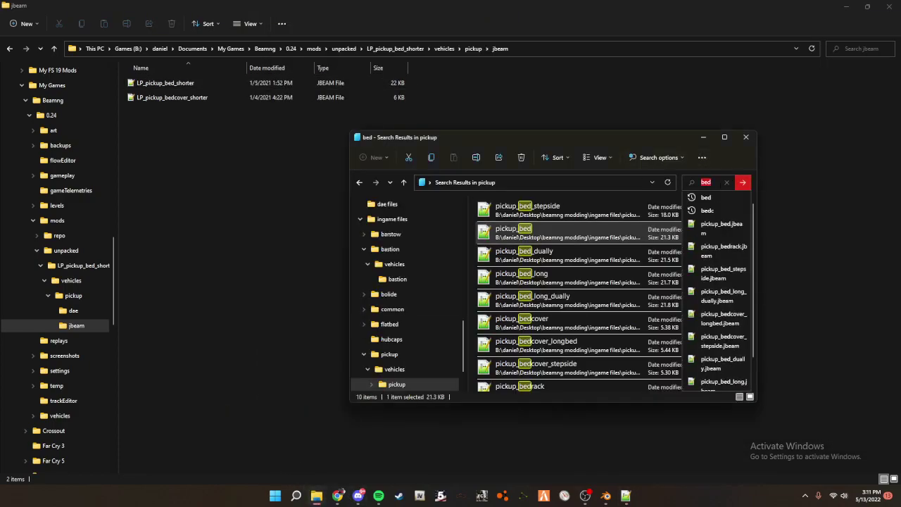
text(frame)
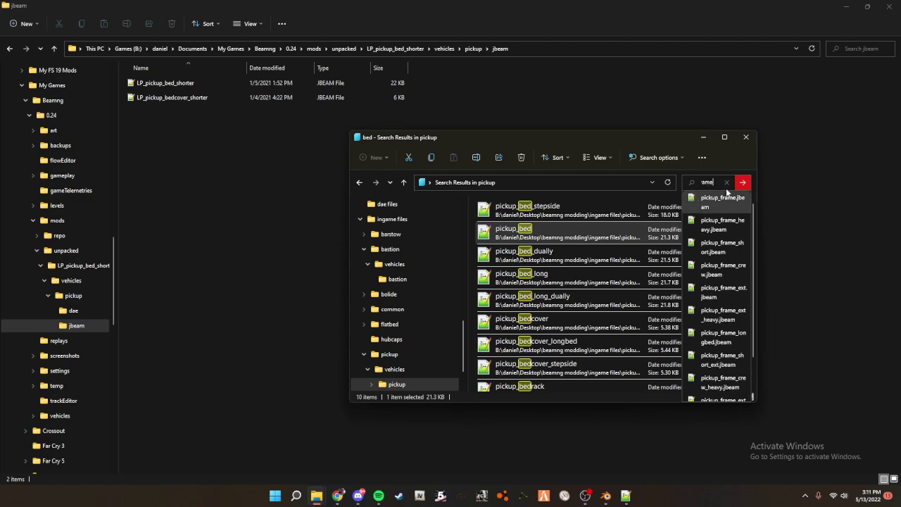
click(743, 183)
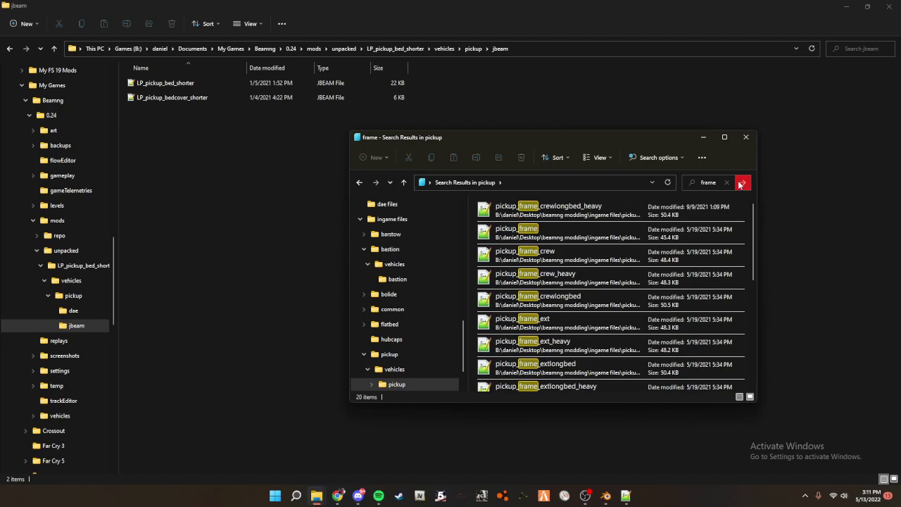
click(716, 184)
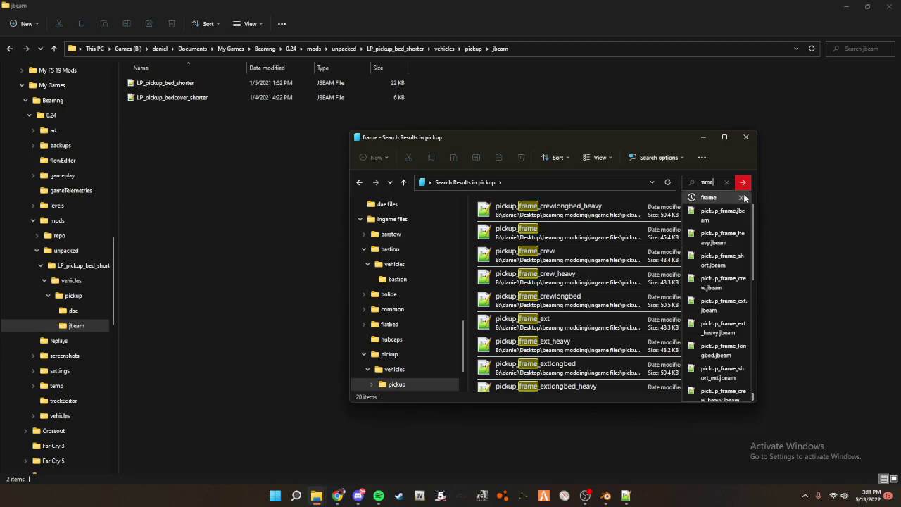
click(748, 188)
- Copy the pickup_frame file from the search results into the mod's jbeam folder and minimize the search window
click(579, 235)
scroll(588, 282, down, 3)
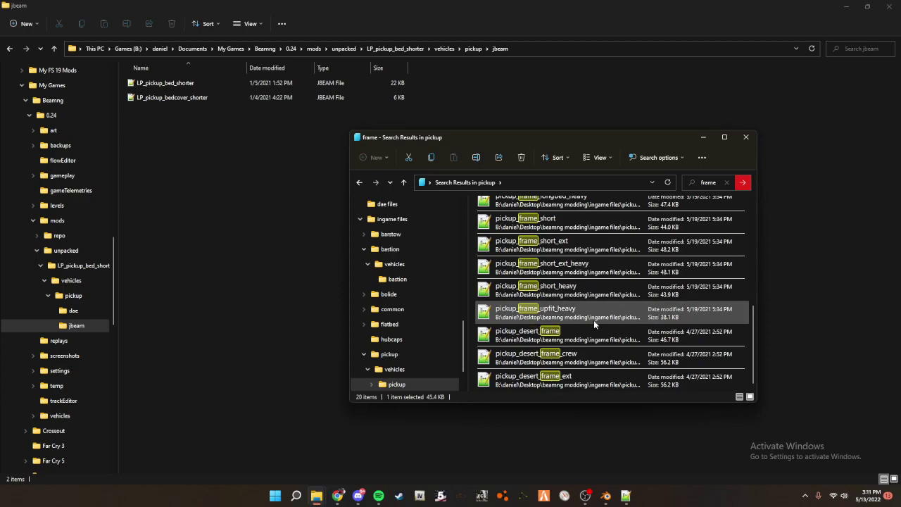
scroll(594, 323, up, 4)
right_drag(541, 224, 156, 229)
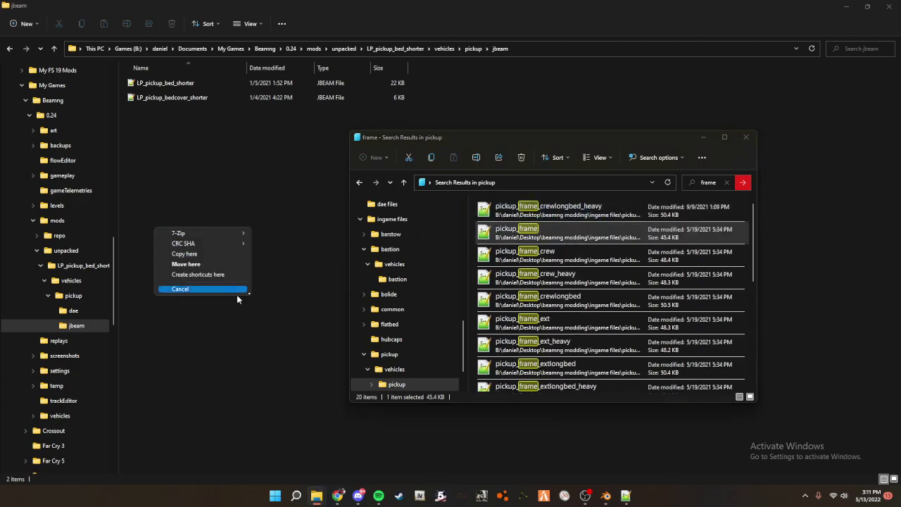
click(200, 255)
mouse_move(317, 498)
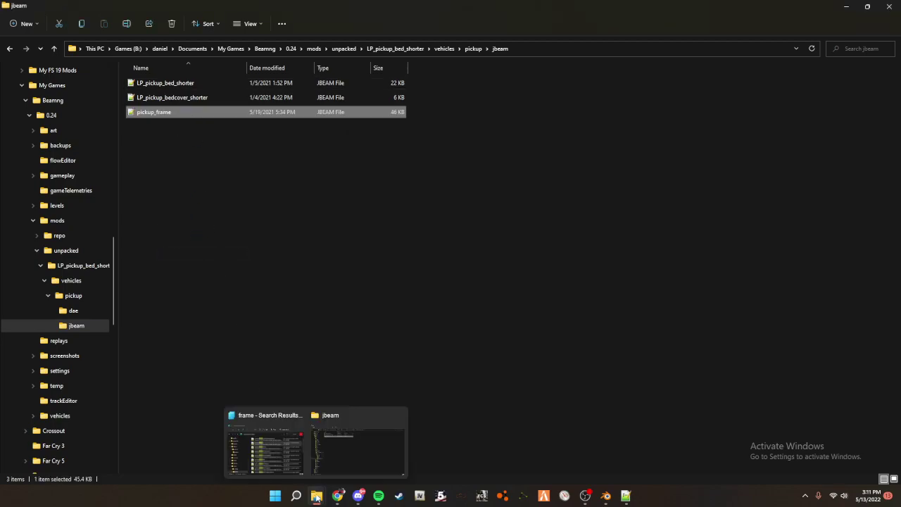
click(269, 446)
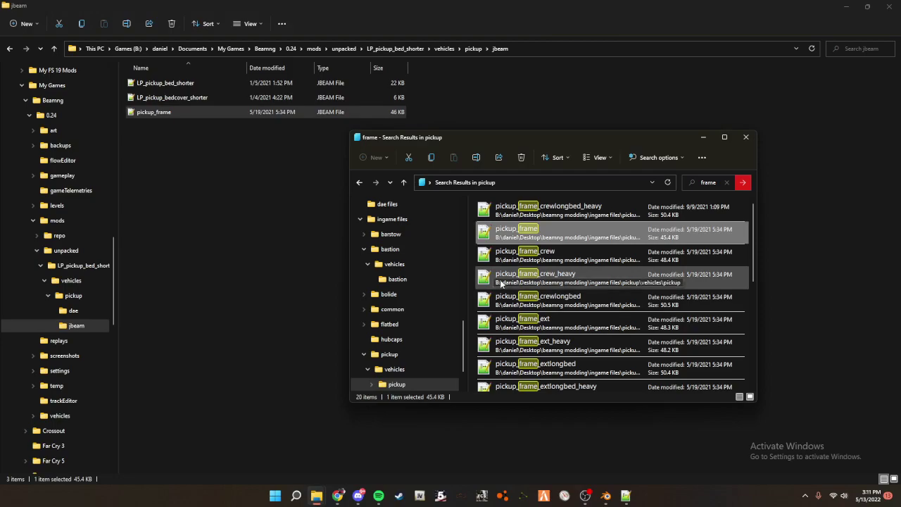
click(703, 137)
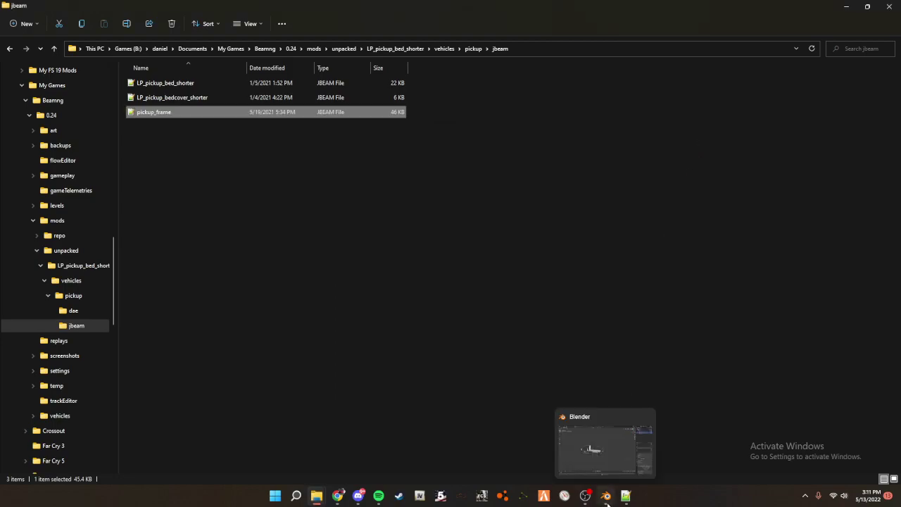
- Examine the slots list and the flexbodies mesh name in LP_pickup_bed_shorter.jbeam, and switch to Blender to check the bed object's name
click(632, 496)
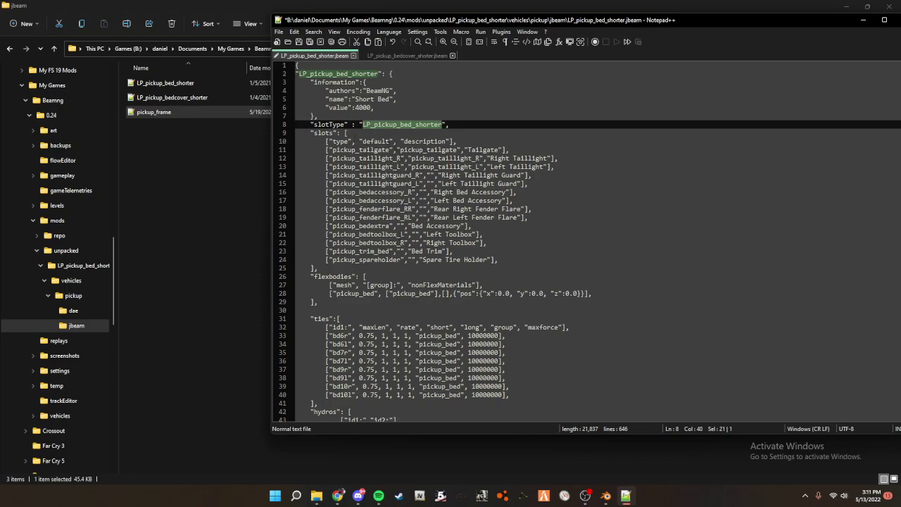
drag(400, 260, 293, 141)
click(519, 260)
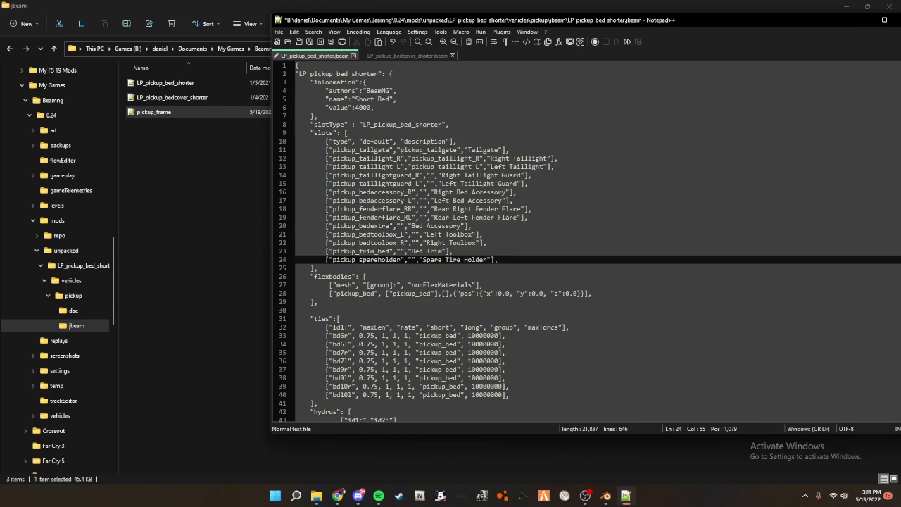
drag(391, 226, 332, 226)
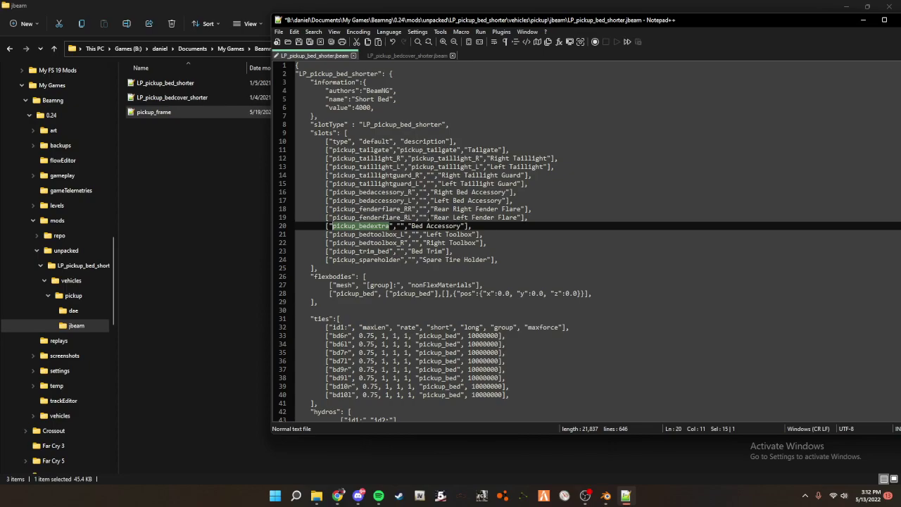
scroll(458, 310, down, 5)
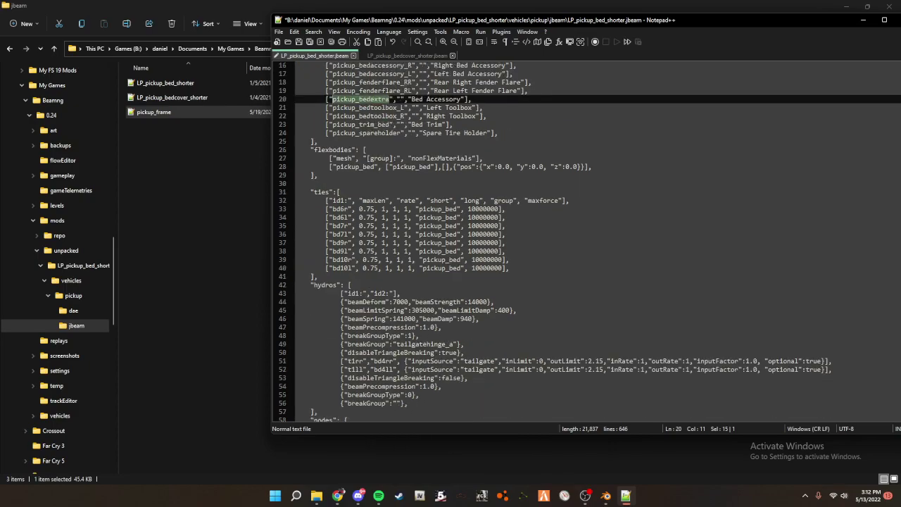
drag(337, 167, 374, 169)
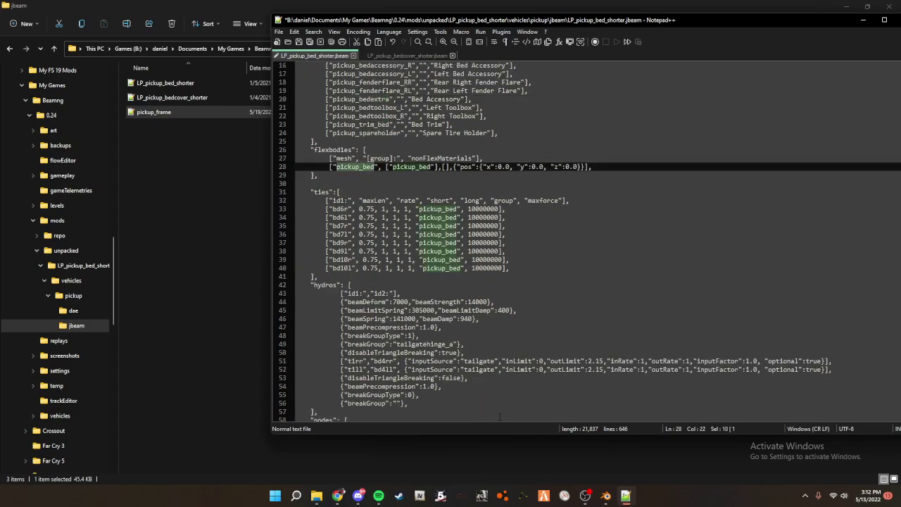
click(408, 159)
double_click(350, 168)
click(605, 496)
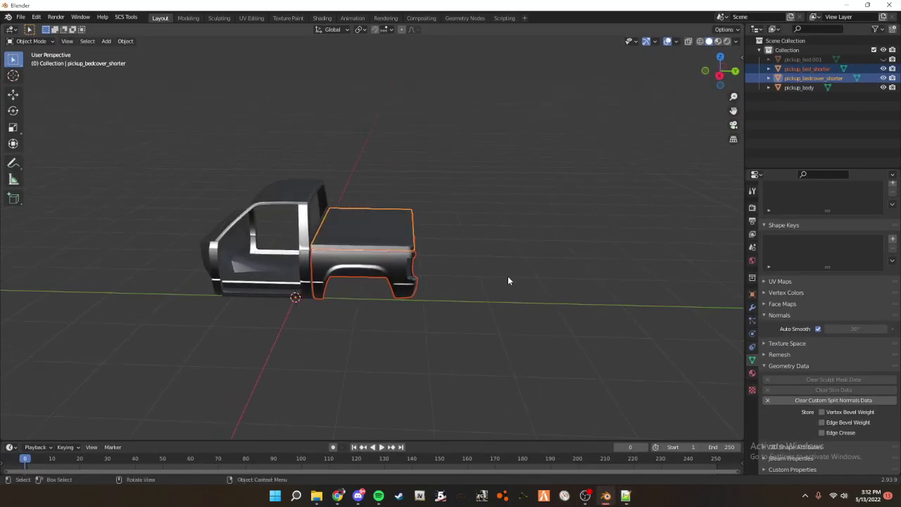
- Set the bed's flexbodies mesh name in LP_pickup_bed_shorter.jbeam to pickup_bed_shorter, copying the object's name from Blender
scroll(508, 282, up, 5)
scroll(507, 284, down, 3)
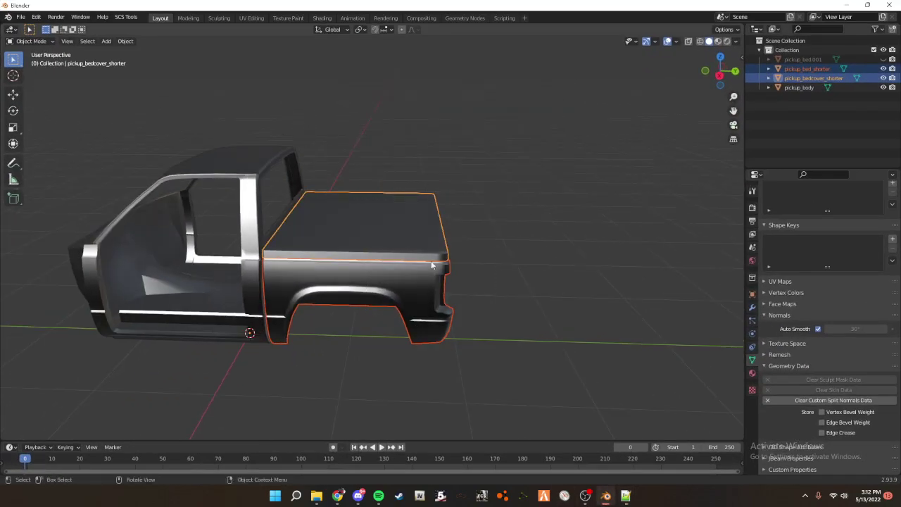
double_click(807, 68)
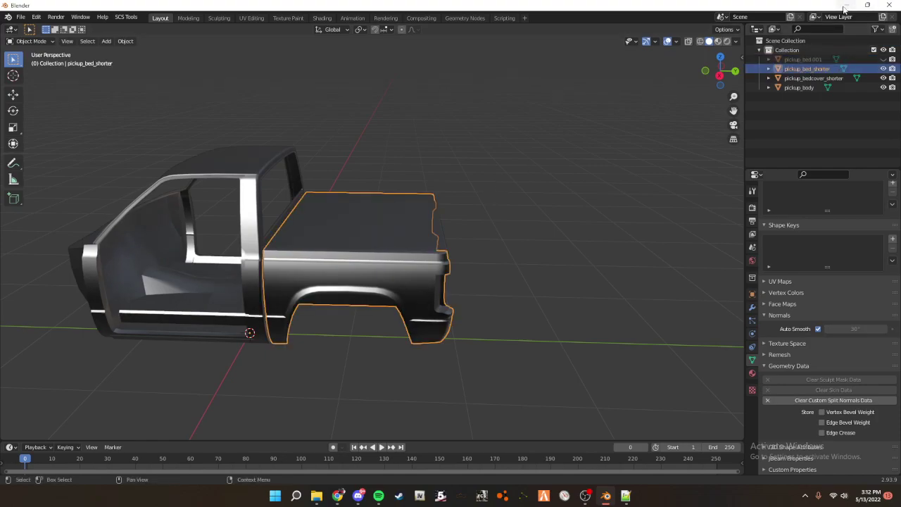
key(alt+Tab)
key(ctrl+v)
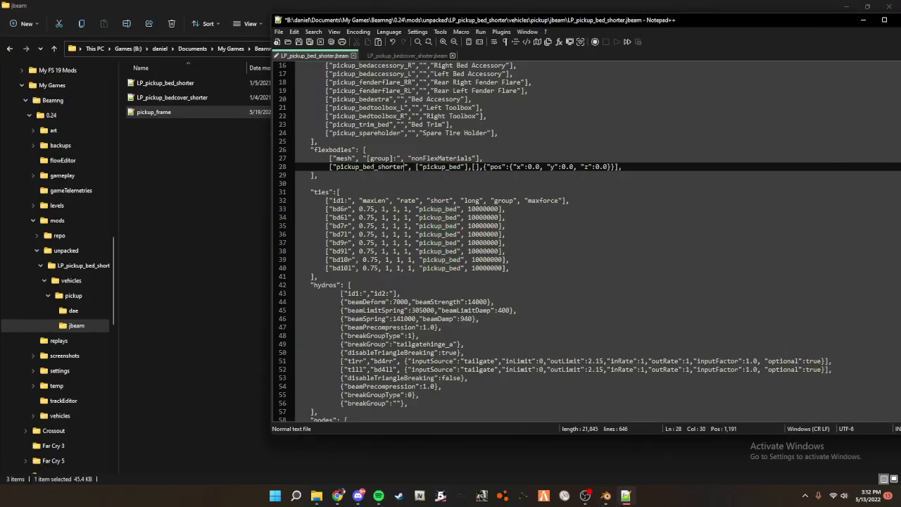
- Look through the hydros, nodes, beams and triangles sections of LP_pickup_bed_shorter.jbeam and return to the start of the file
scroll(378, 177, down, 5)
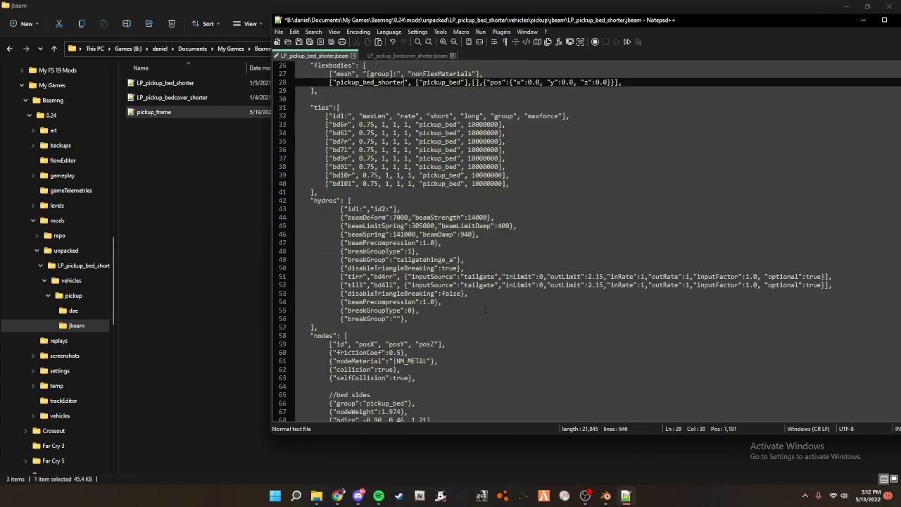
scroll(422, 232, up, 4)
scroll(484, 306, down, 9)
scroll(484, 306, down, 20)
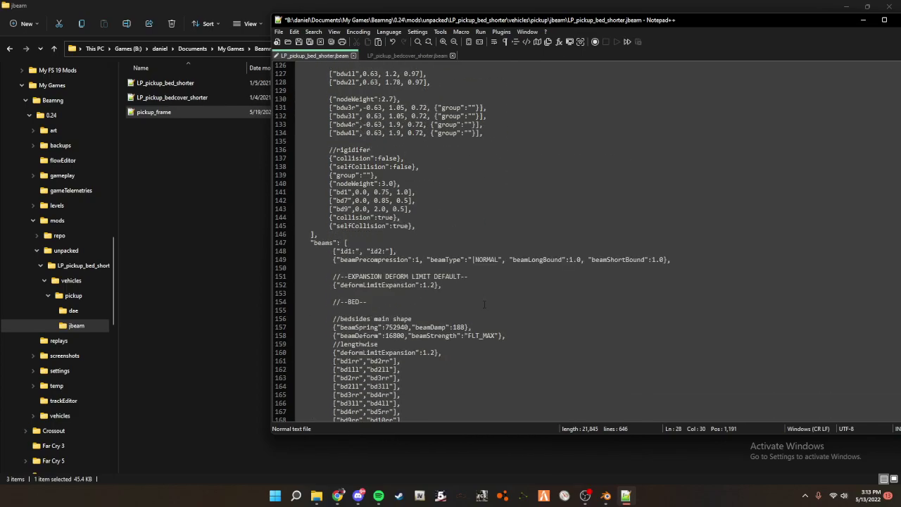
scroll(484, 299, down, 20)
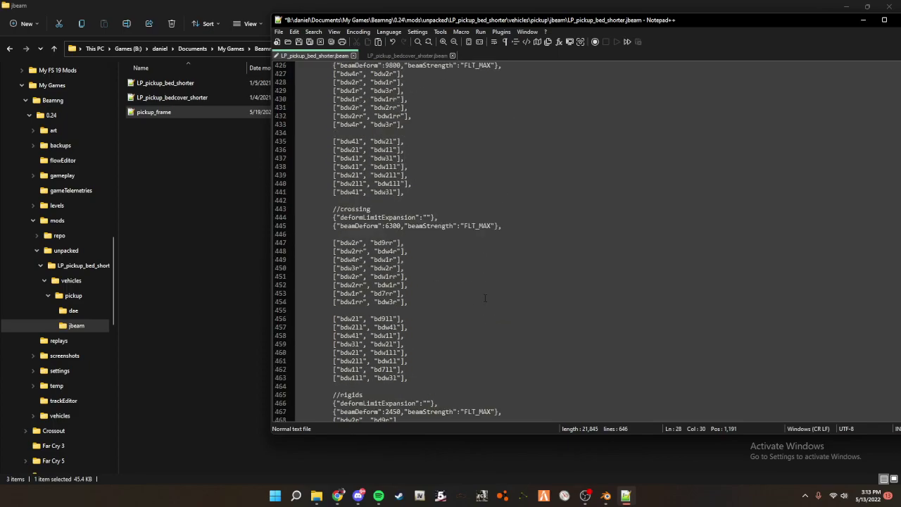
scroll(484, 296, down, 20)
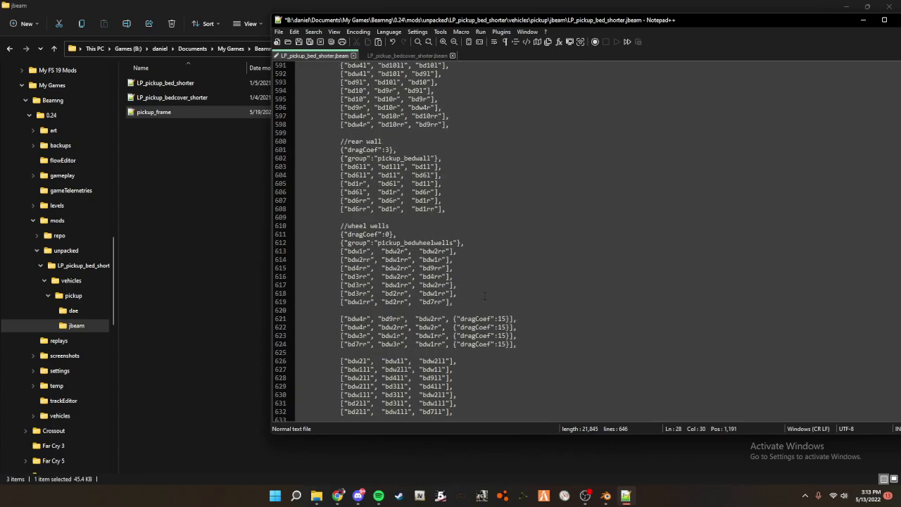
scroll(484, 296, up, 12)
scroll(485, 295, up, 20)
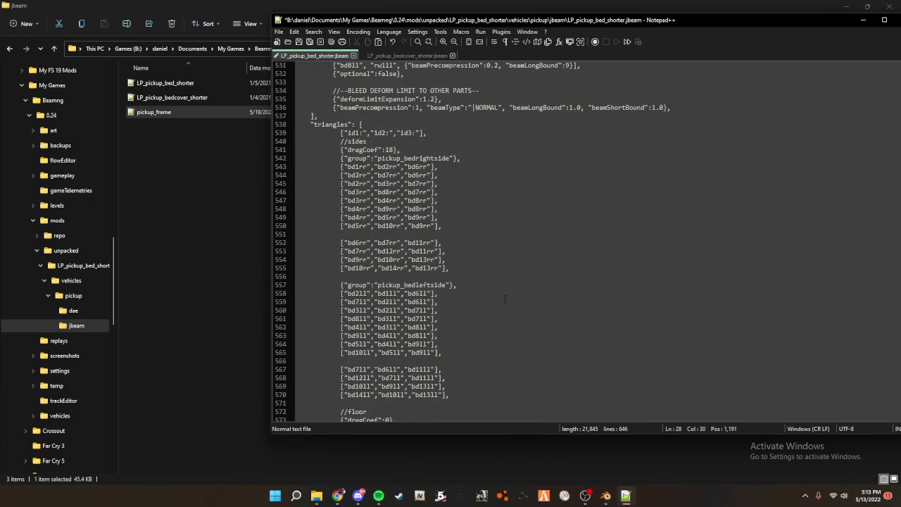
drag(671, 22, 635, 29)
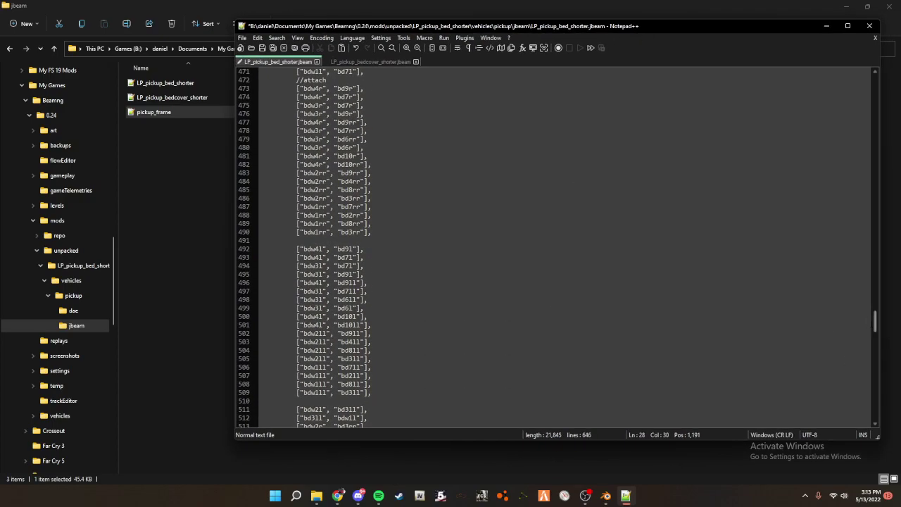
drag(875, 321, 861, 77)
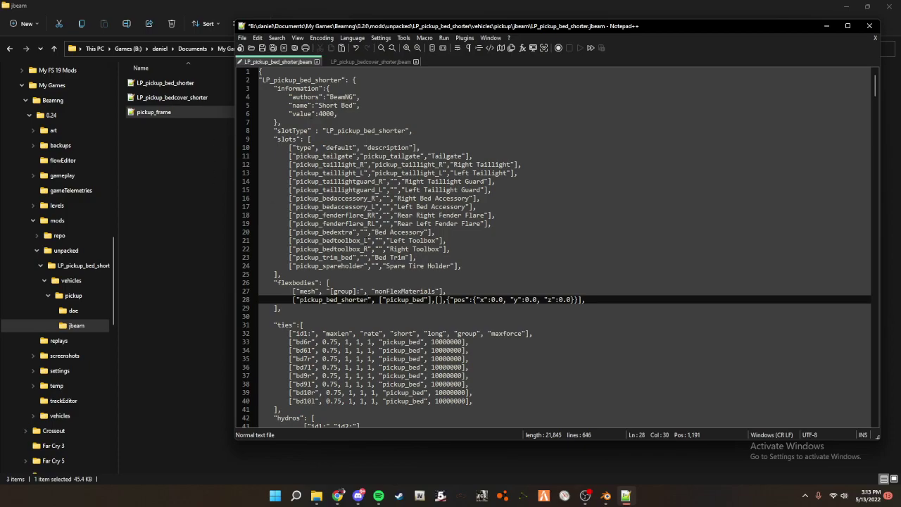
click(359, 496)
click(358, 496)
mouse_move(358, 496)
click(272, 49)
- Rename the pickup_bedcover part in the bed cover jbeam to LP_pickup_bedcover_shorter, copying the name from the file itself
click(357, 63)
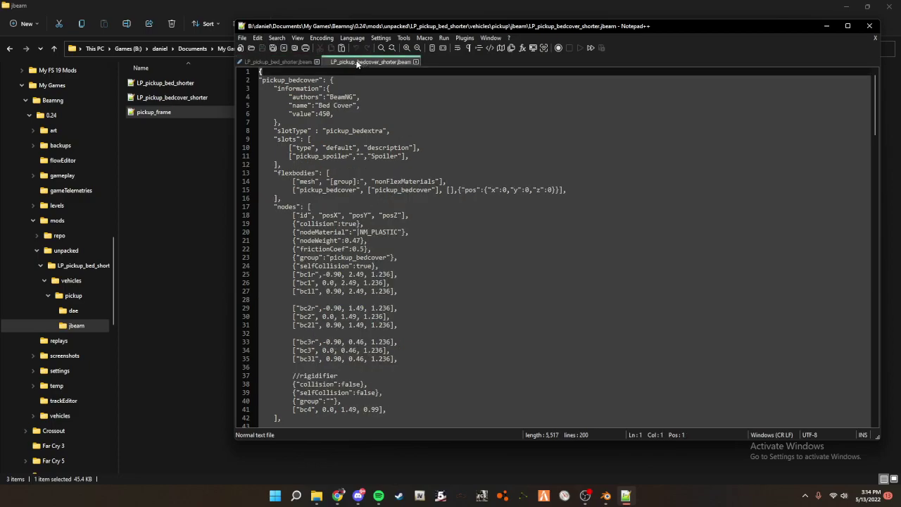
click(180, 100)
click(203, 103)
key(ctrl+c)
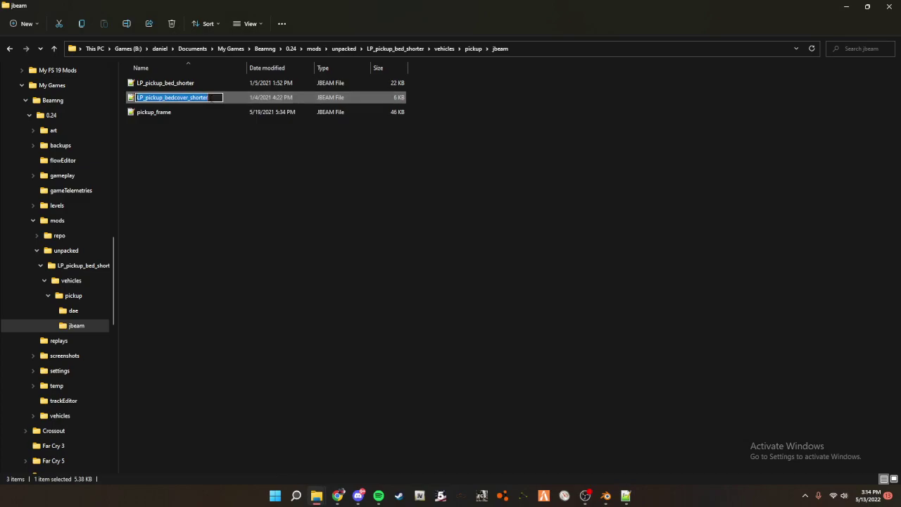
click(625, 496)
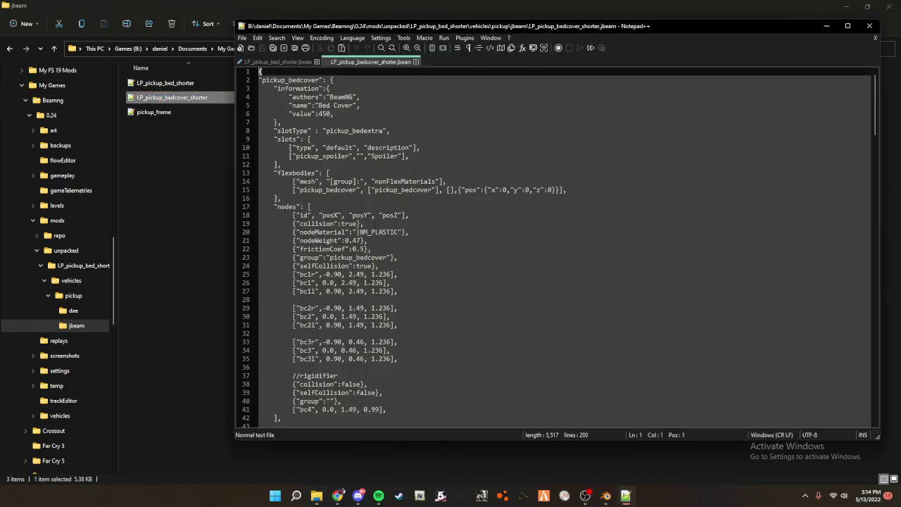
double_click(303, 80)
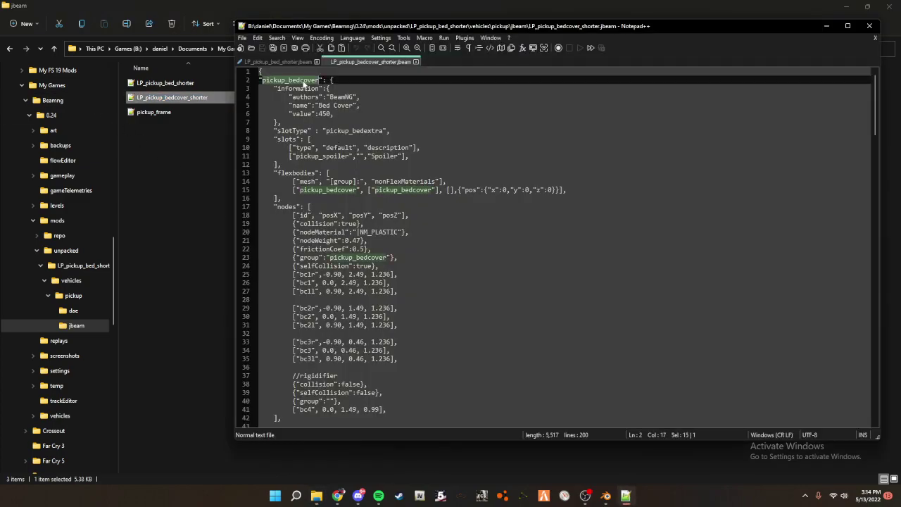
key(ctrl+v)
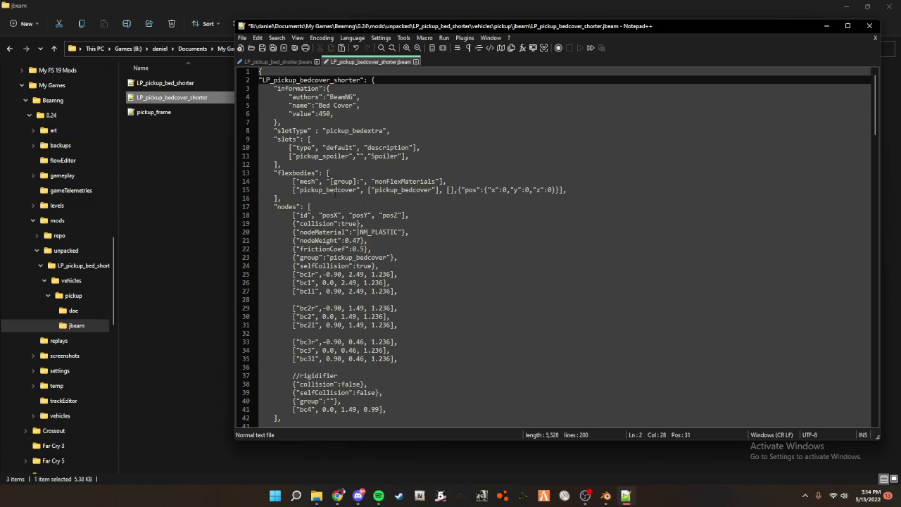
- Set the bed cover's flexbodies mesh name to pickup_bedcover_shorter and check it against the object's name in Blender
double_click(334, 191)
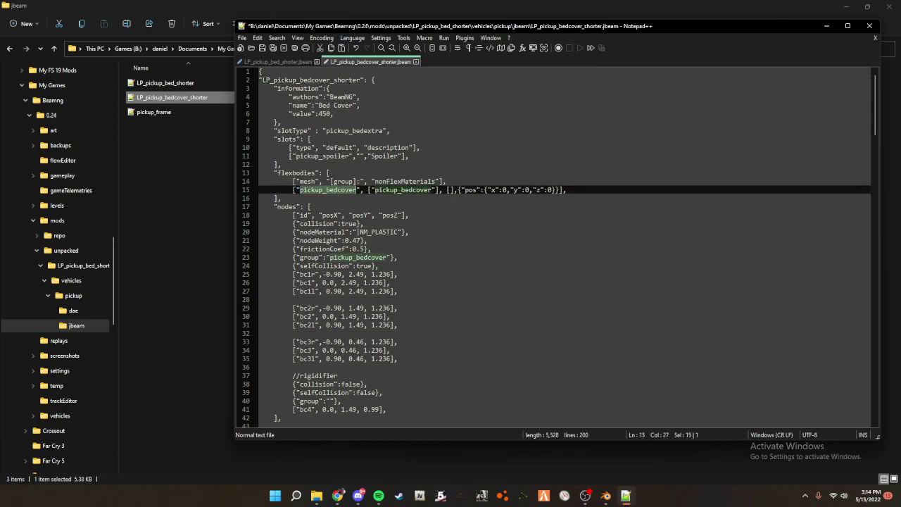
click(355, 190)
text(_shorte)
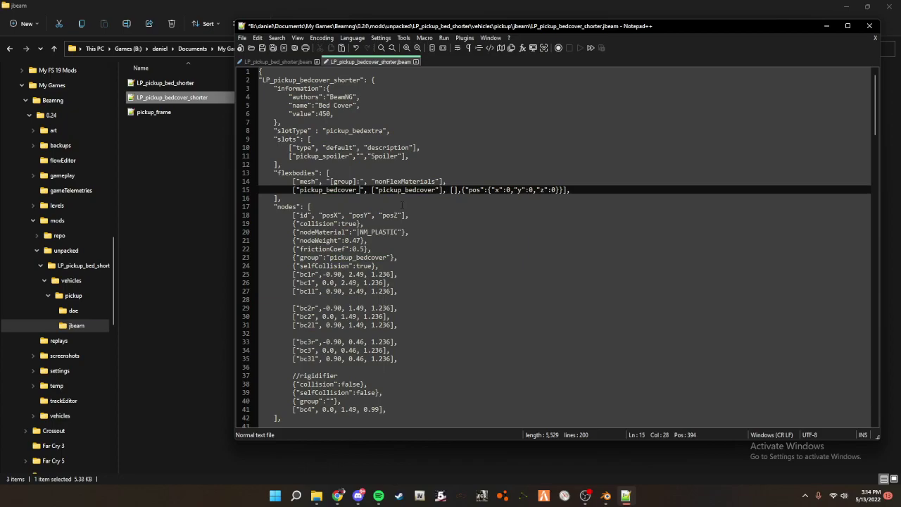
text(r)
key(alt)
click(610, 496)
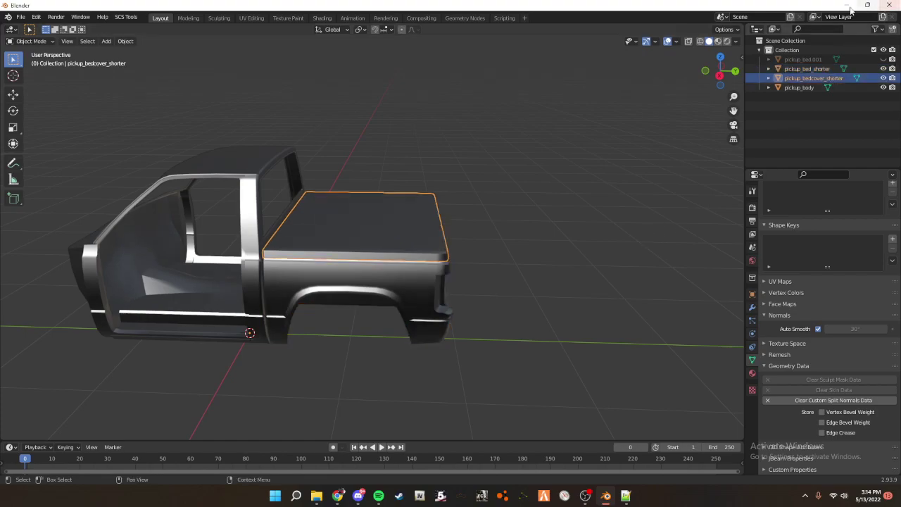
key(alt+Tab)
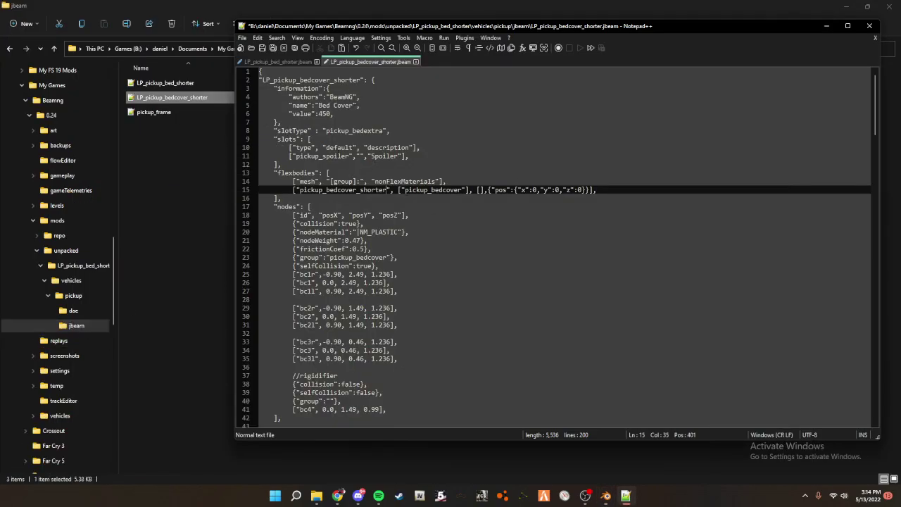
- Delete the entire slots section, including the pickup_spoiler entry, from LP_pickup_bedcover_shorter.jbeam
double_click(322, 156)
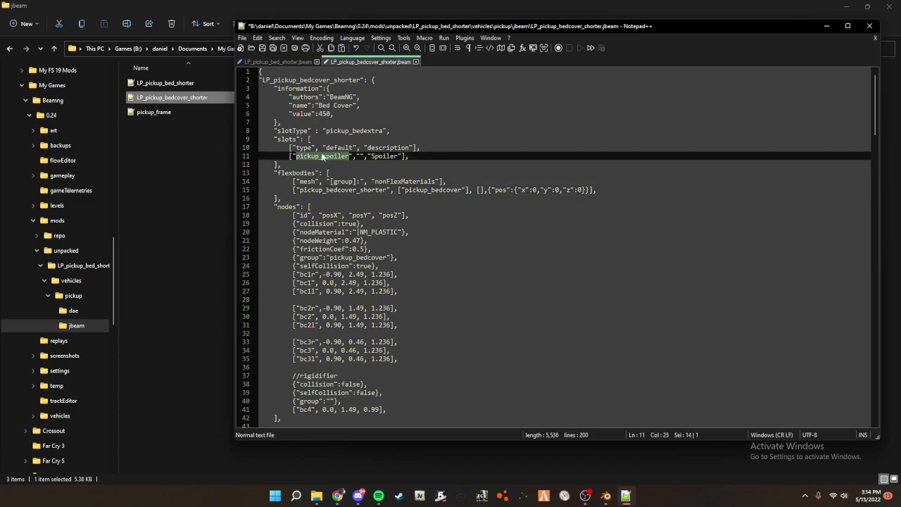
drag(418, 157, 260, 156)
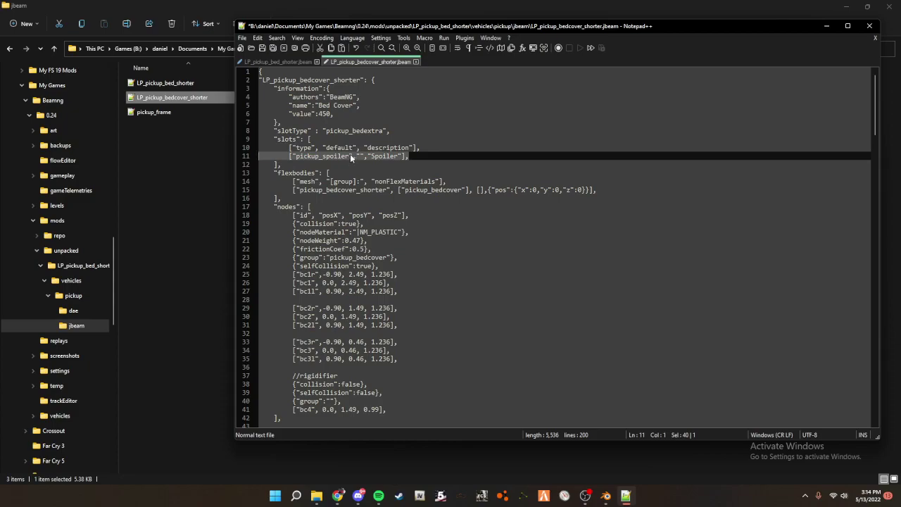
key(Delete)
key(BackSpace)
drag(421, 149, 247, 140)
key(BackSpace)
key(BackSpace)
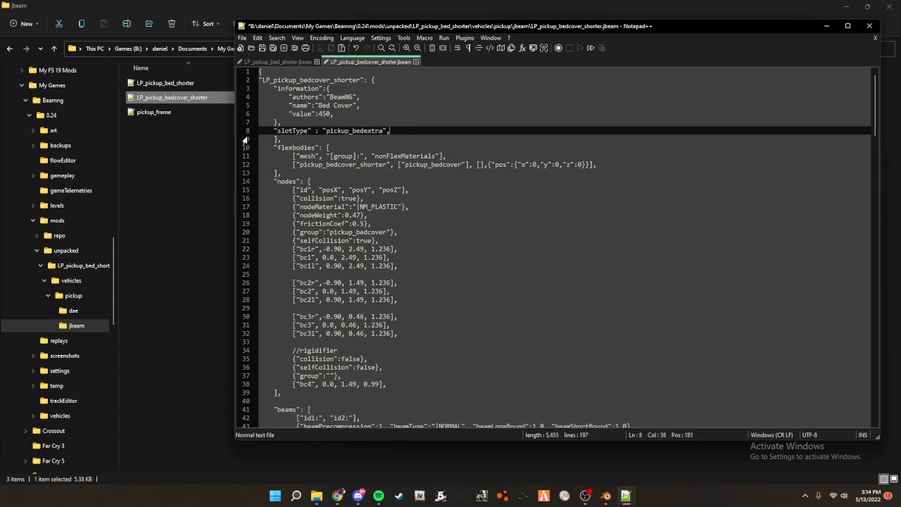
key(Down)
key(BackSpace)
key(BackSpace)
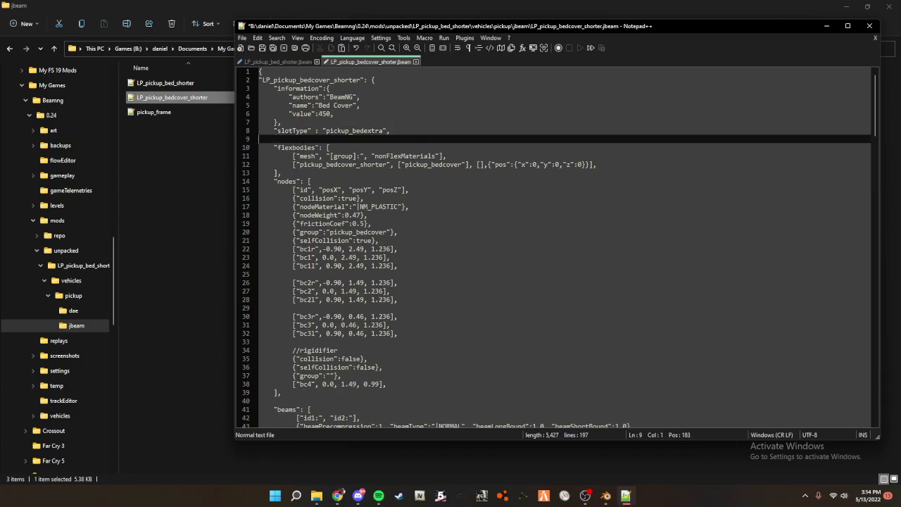
key(BackSpace)
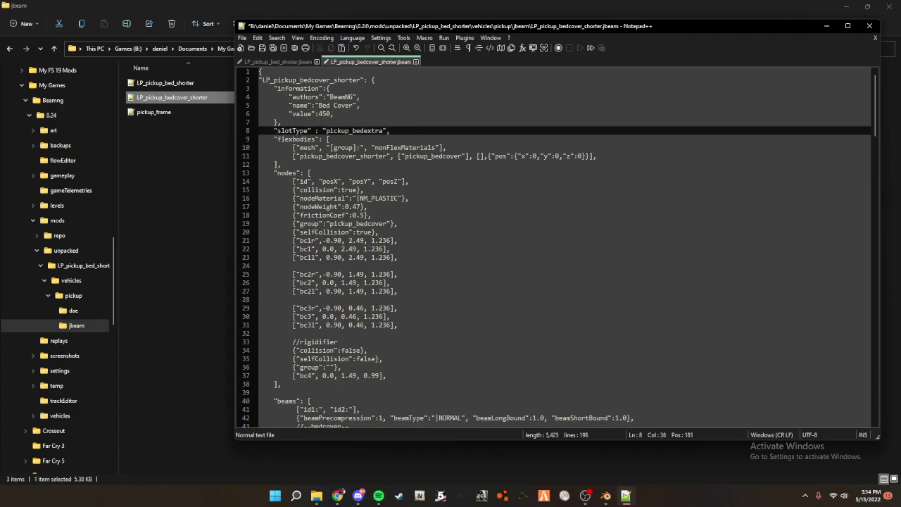
- Check the bed cover's slotType value and set the part's name to "Bed Cover Short"
double_click(361, 131)
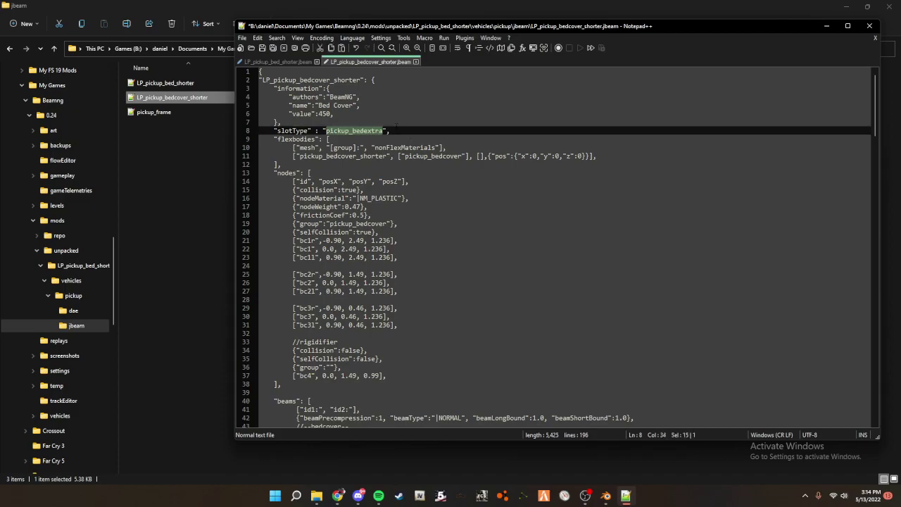
click(408, 126)
click(353, 105)
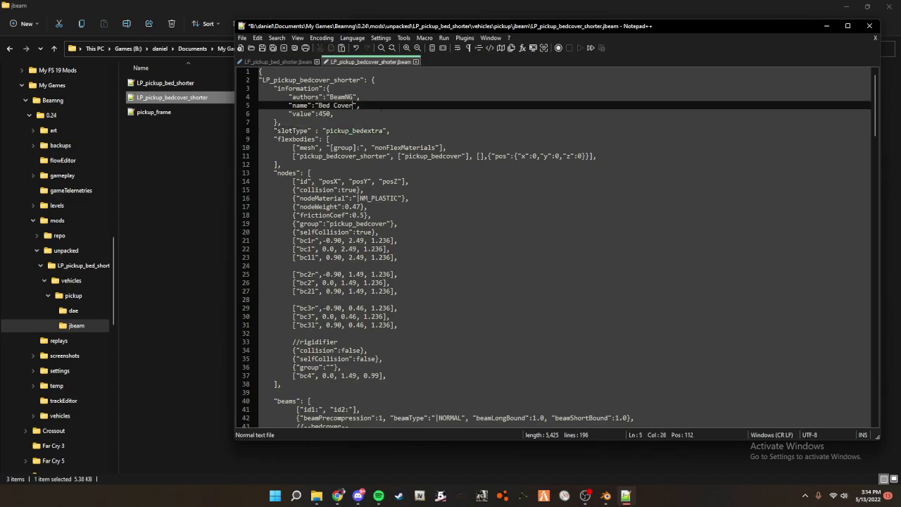
text(Short)
- Append "Shorte" after "Short Bed" in the name value of LP_pickup_bed_shorter.jbeam
click(307, 62)
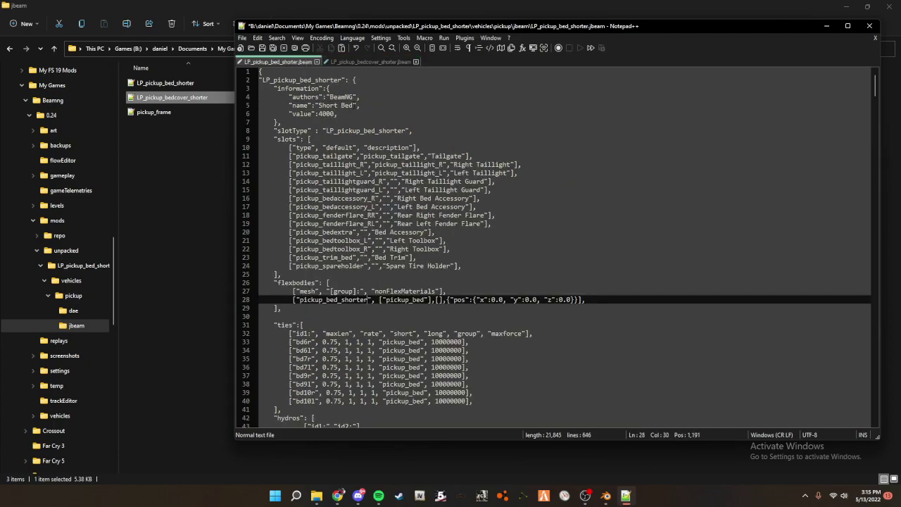
click(354, 105)
text(Shor)
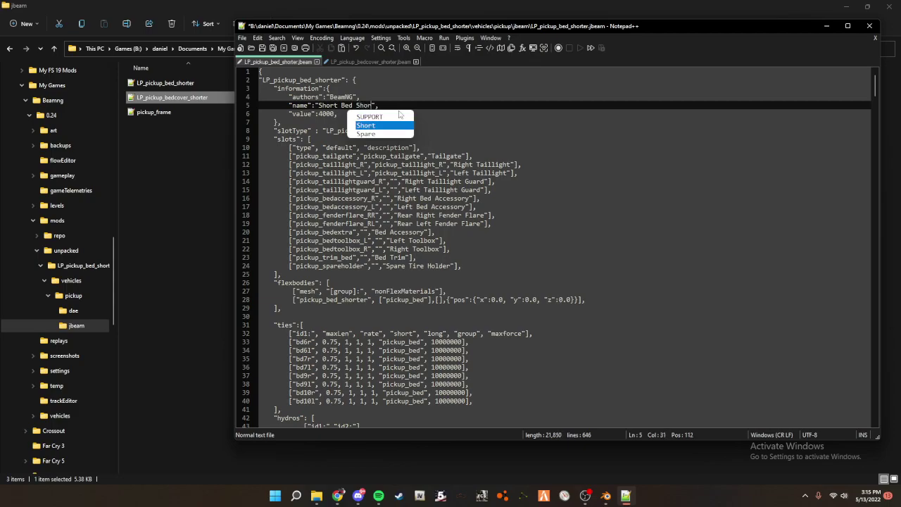
text(te)
- Look over LP_pickup_bedcover_shorter.jbeam once more and save both open jbeam files
click(361, 63)
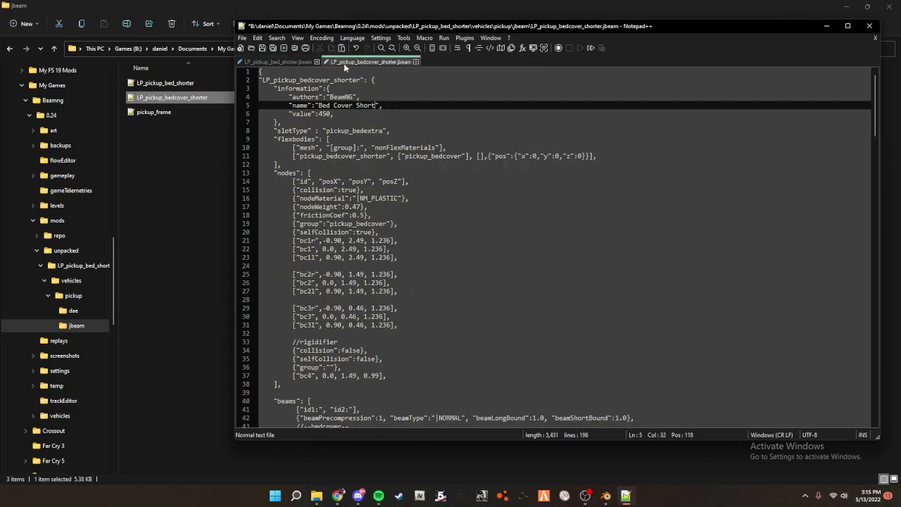
scroll(347, 138, down, 20)
scroll(348, 223, up, 20)
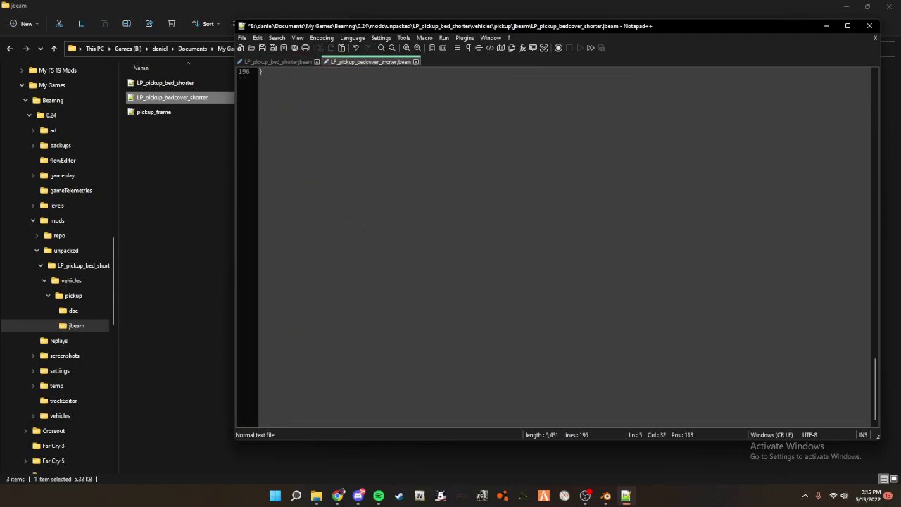
scroll(397, 241, up, 3)
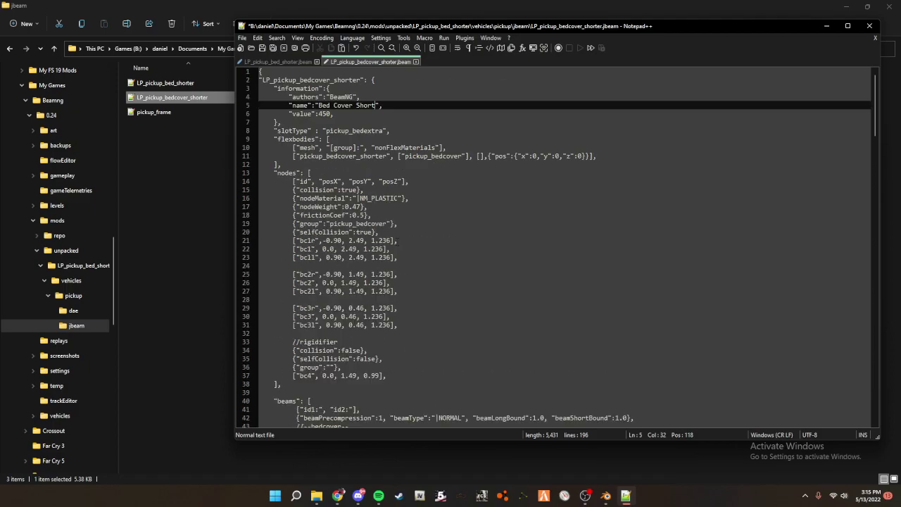
click(271, 48)
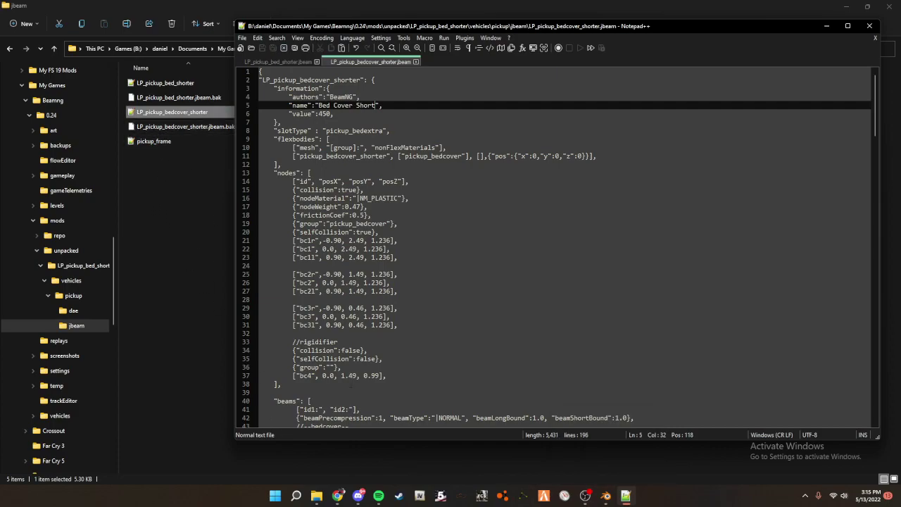
- Switch to Blender, clear the object selection and look at the shortened pickup model from the side
click(606, 496)
middle_drag(406, 373, 406, 337)
scroll(404, 340, down, 2)
drag(369, 379, 497, 214)
click(600, 200)
middle_drag(600, 200, 595, 227)
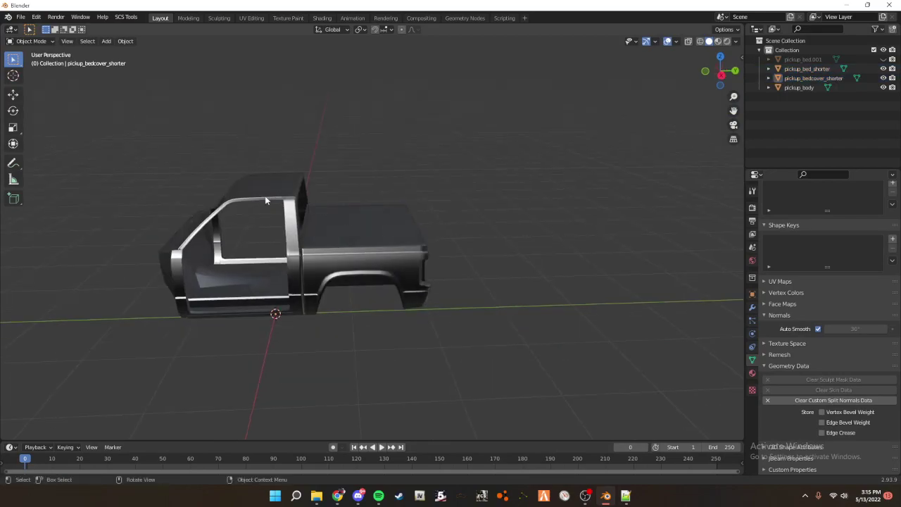
click(357, 496)
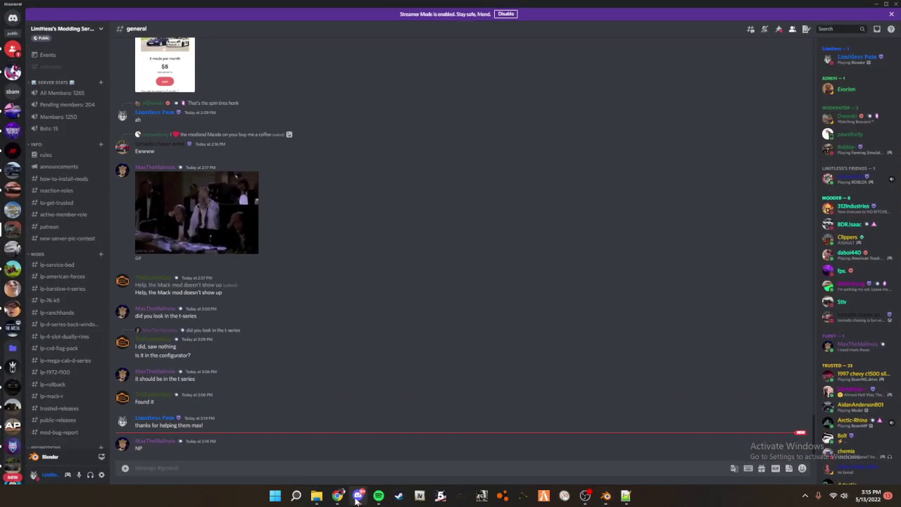
click(355, 496)
mouse_move(337, 496)
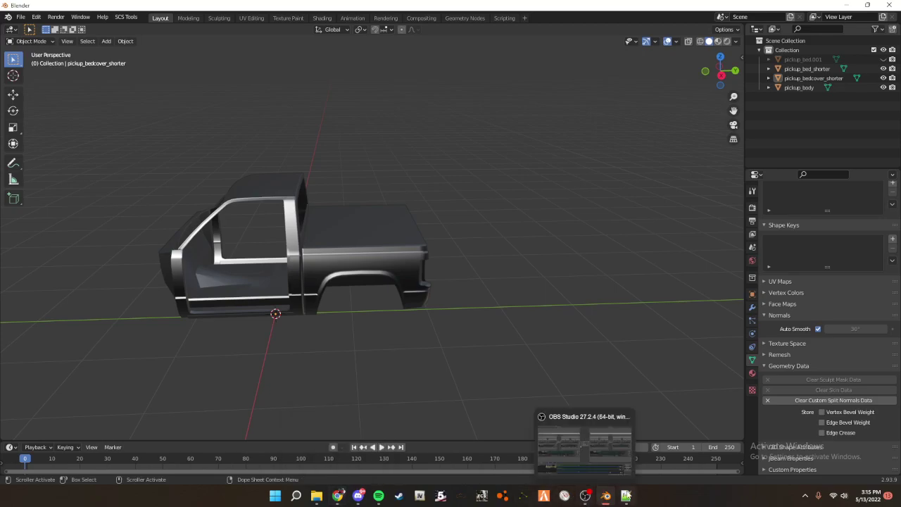
- Collapse the existing collection in the outliner and add a new empty collection to the scene
middle_drag(488, 246, 561, 202)
click(759, 50)
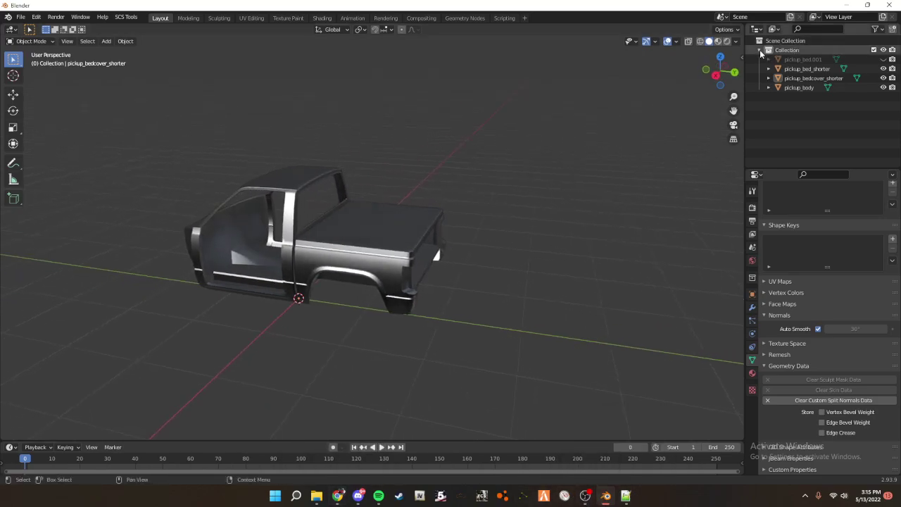
right_click(799, 94)
click(798, 94)
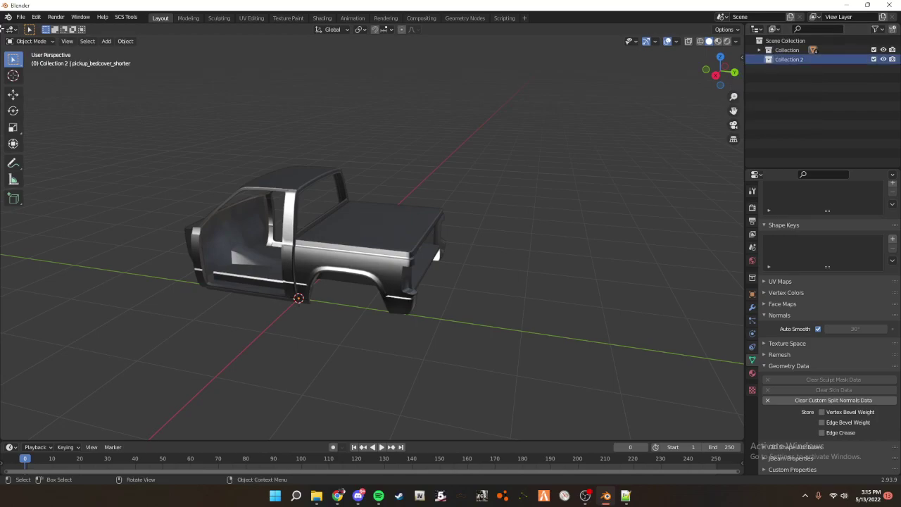
- Minimise Blender, the Notepad++ window and the jbeam folder, and switch to the File Explorer window with the "frame" search results
click(867, 5)
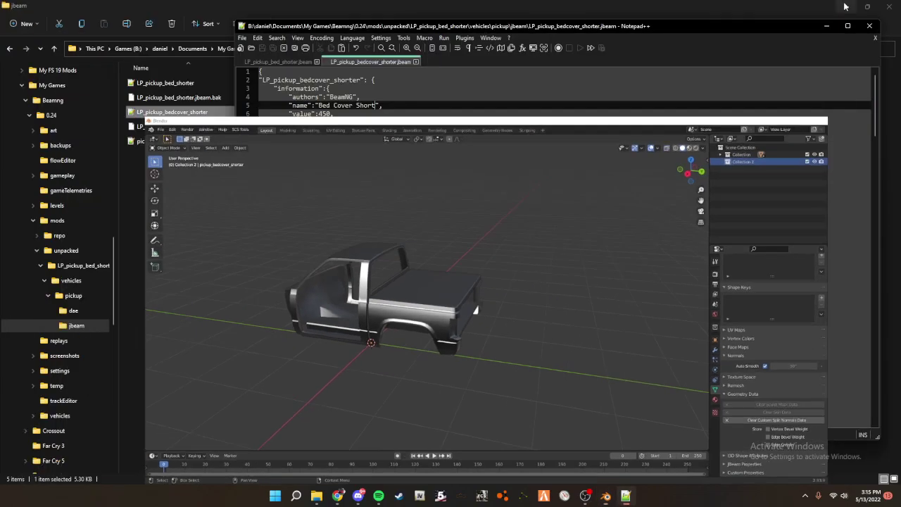
click(829, 26)
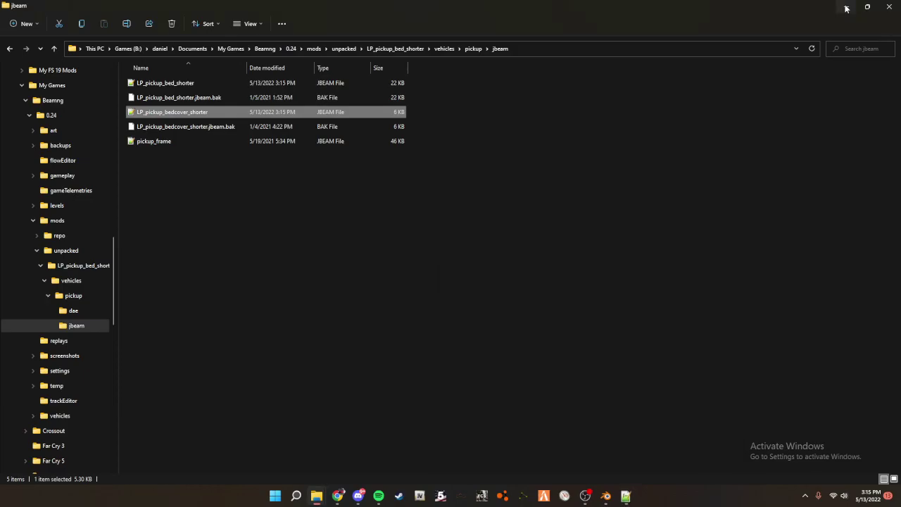
click(842, 5)
mouse_move(321, 499)
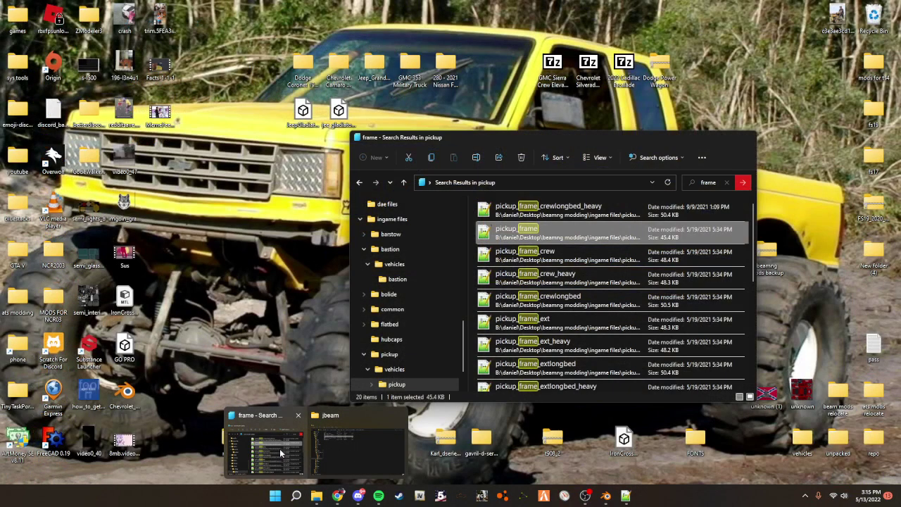
click(280, 452)
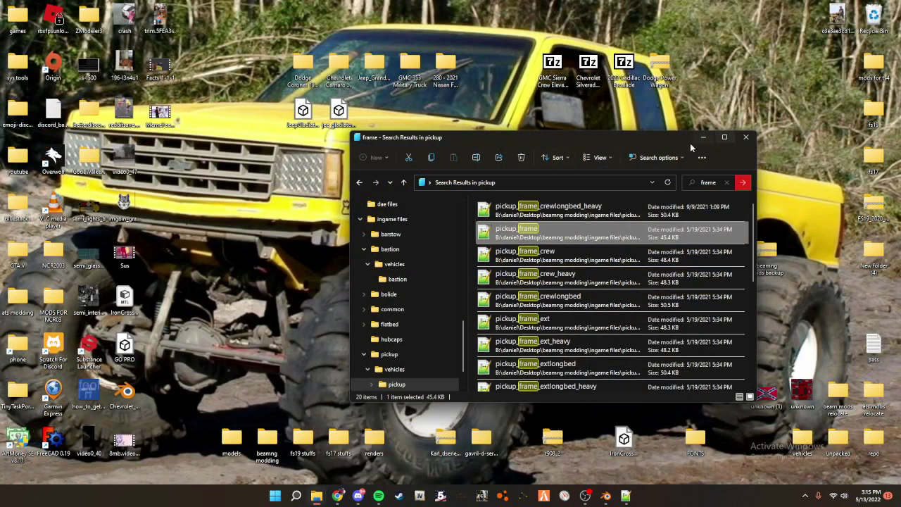
- Open the pinned steamapps common folder in a new window and go to BeamNG.drive > content > vehicles
scroll(431, 272, up, 2)
scroll(432, 272, up, 5)
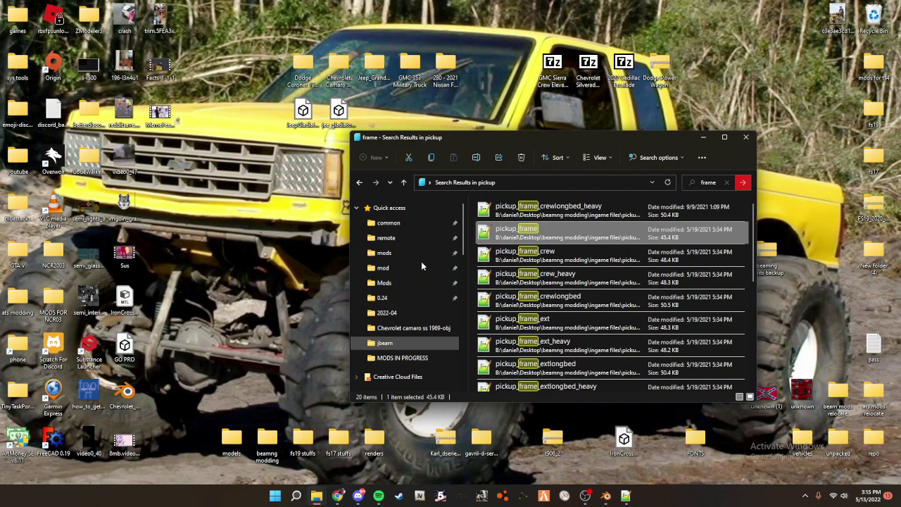
right_click(396, 226)
click(451, 256)
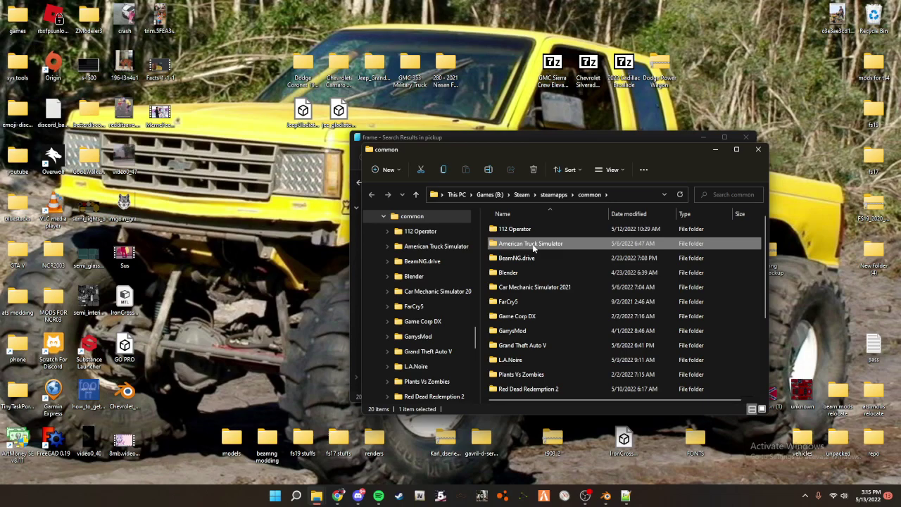
double_click(524, 260)
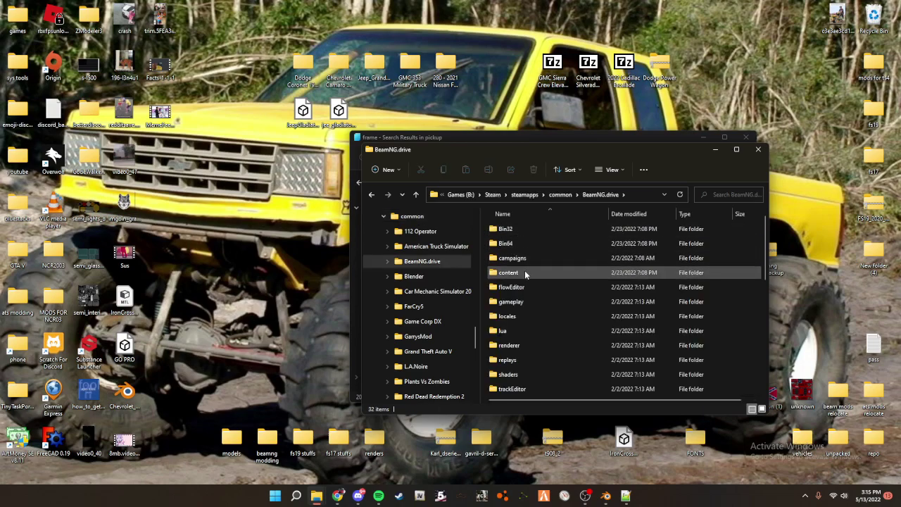
double_click(522, 275)
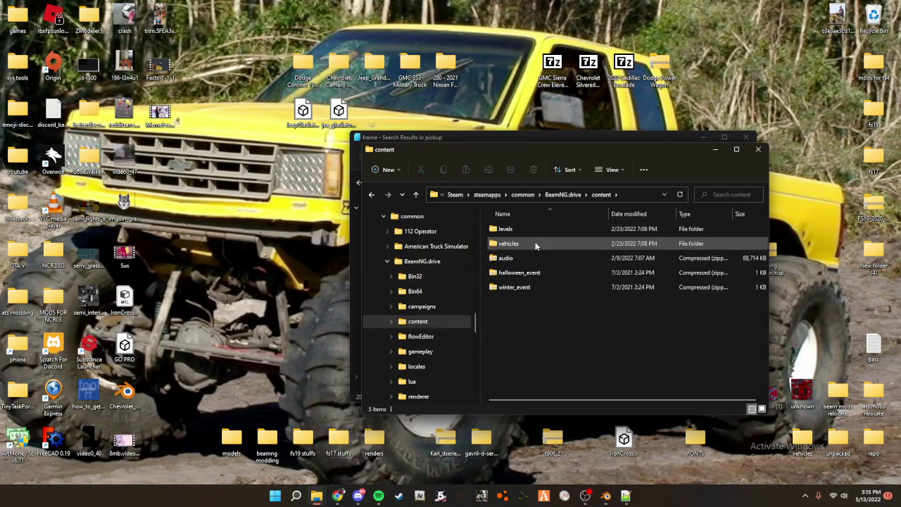
double_click(535, 244)
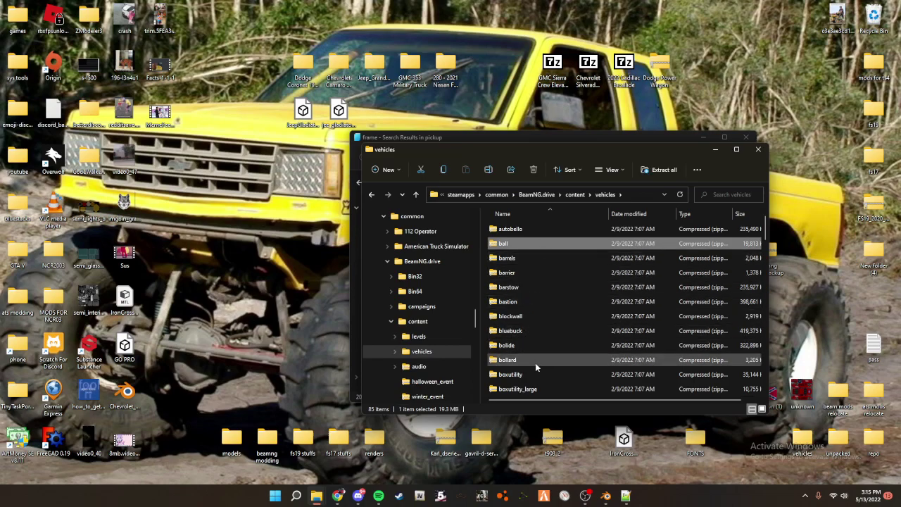
- Open the zipped common archive in the vehicles folder and go to its vehicles > common > pickup folder
click(535, 361)
scroll(534, 358, down, 2)
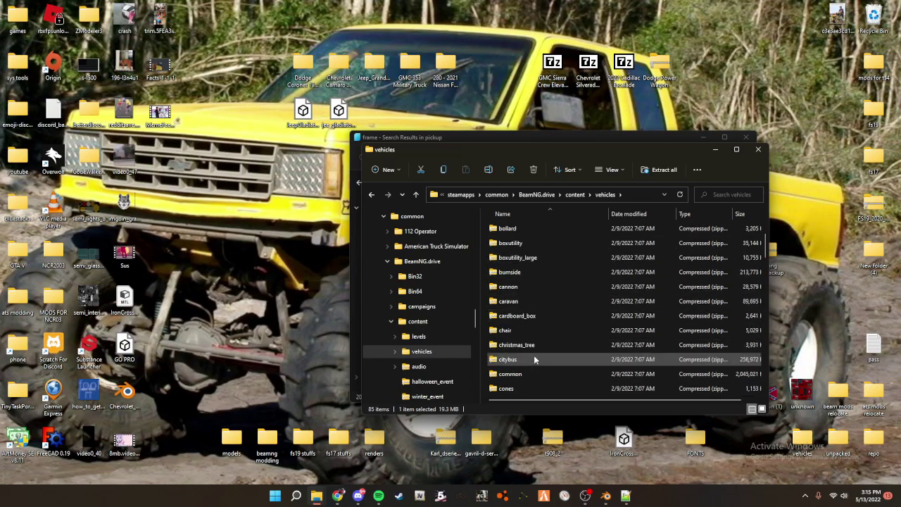
double_click(530, 370)
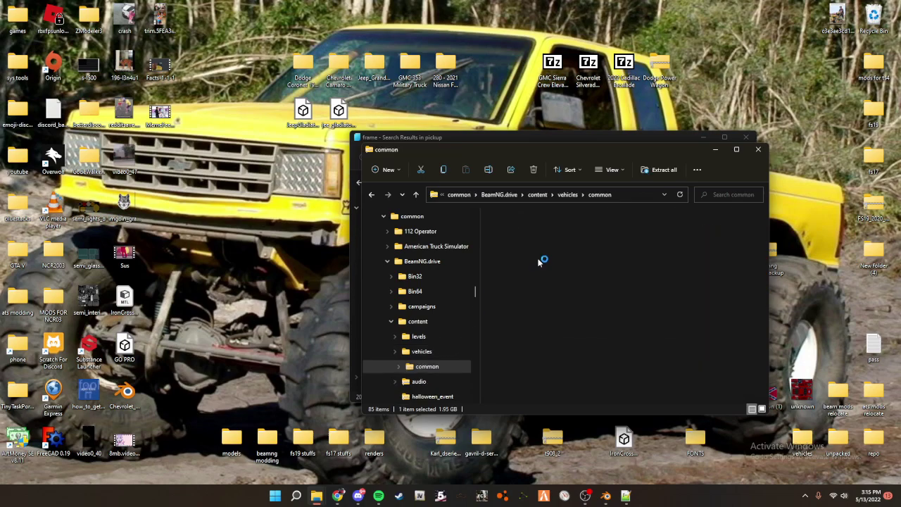
double_click(513, 237)
double_click(513, 236)
double_click(665, 345)
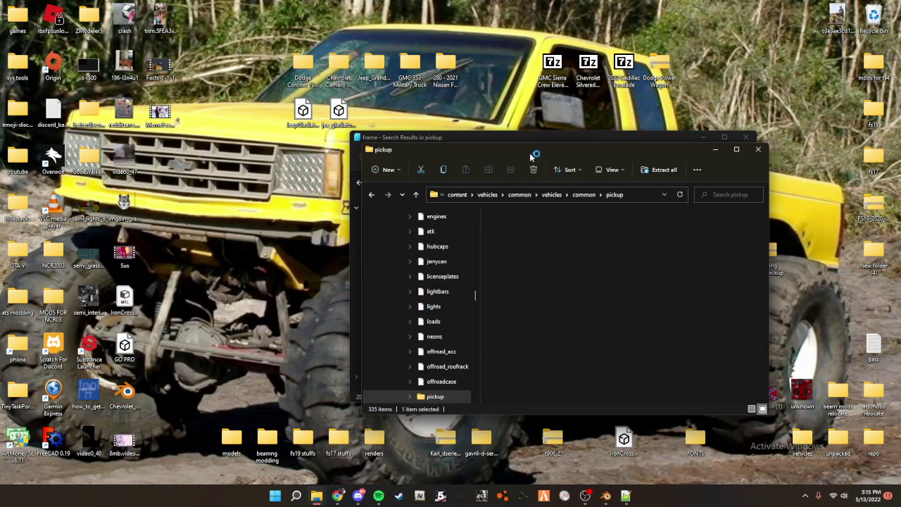
- Place the archive's window beside the search results, look through its pickup files and select the pickup_common DAE file
drag(514, 145, 55, 128)
scroll(177, 303, down, 15)
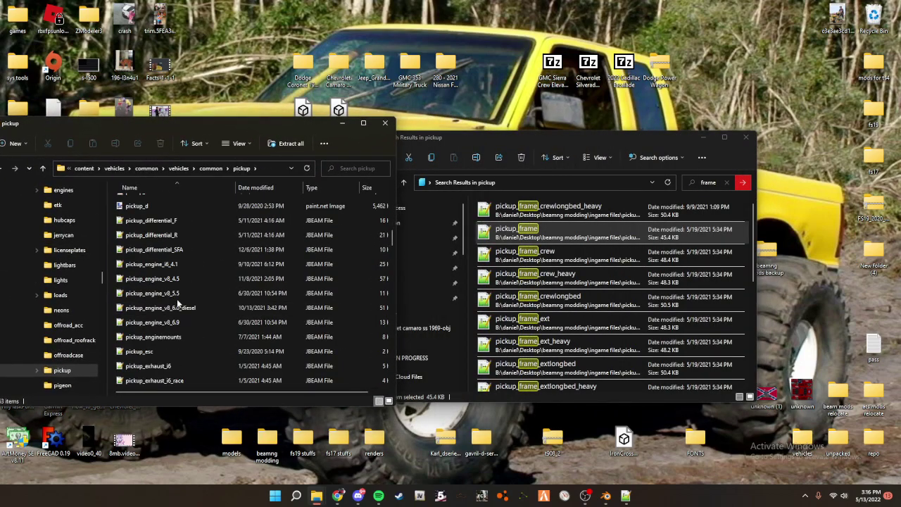
scroll(177, 303, down, 12)
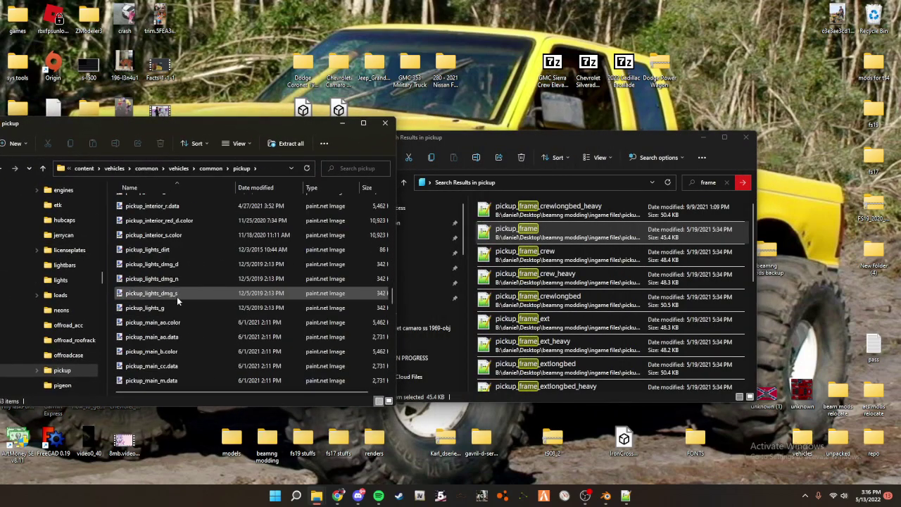
scroll(177, 301, down, 8)
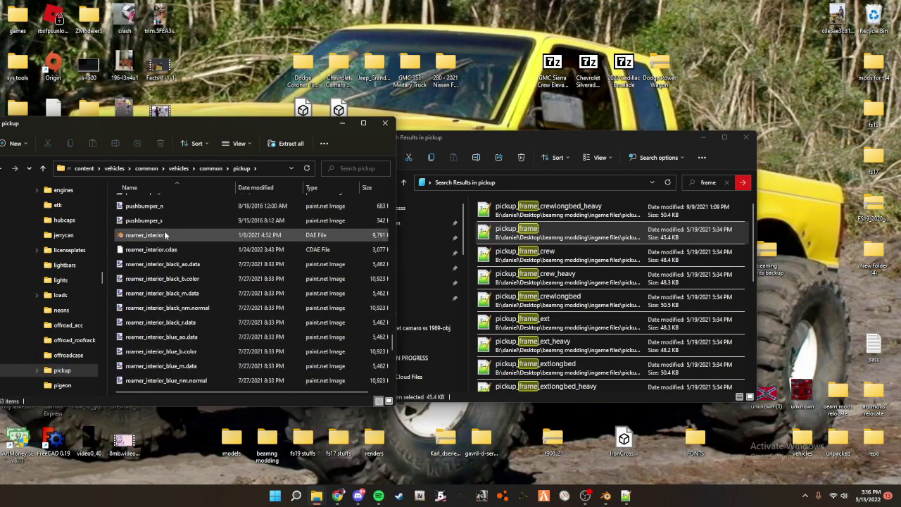
scroll(224, 290, down, 3)
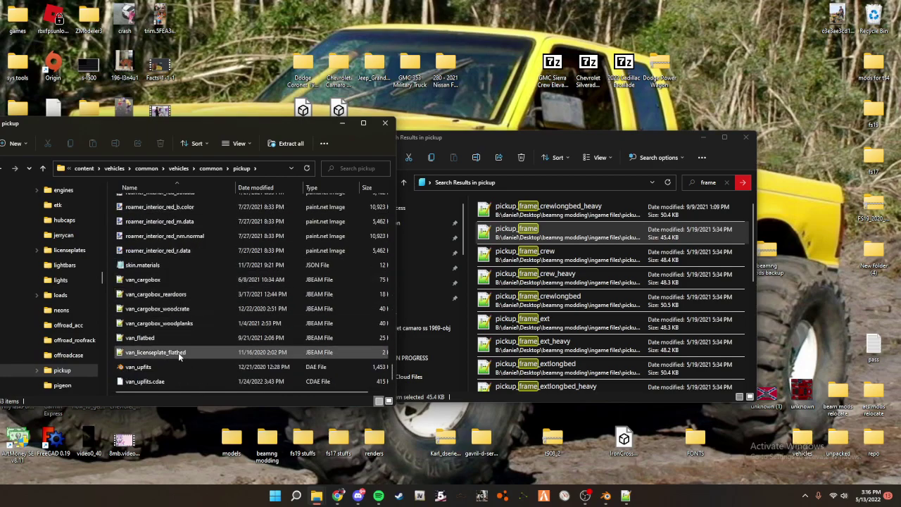
scroll(178, 352, up, 5)
scroll(179, 357, up, 15)
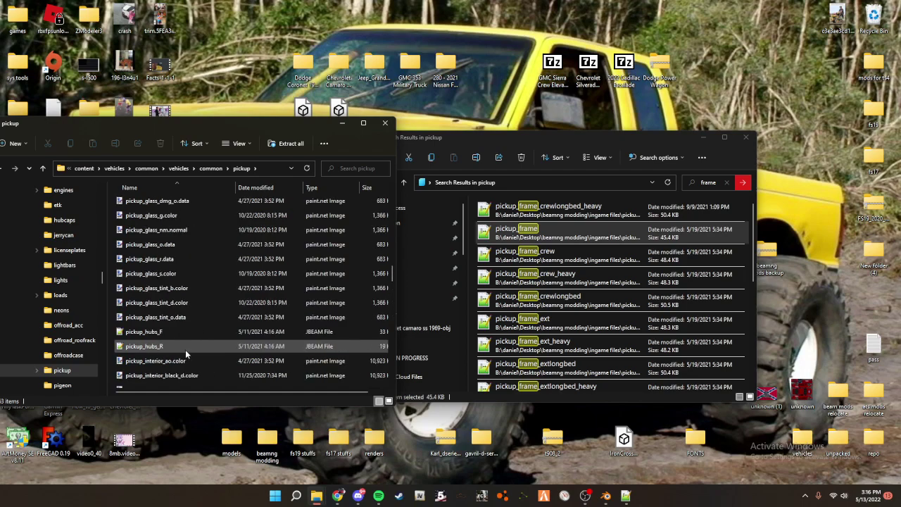
scroll(187, 349, up, 7)
click(147, 244)
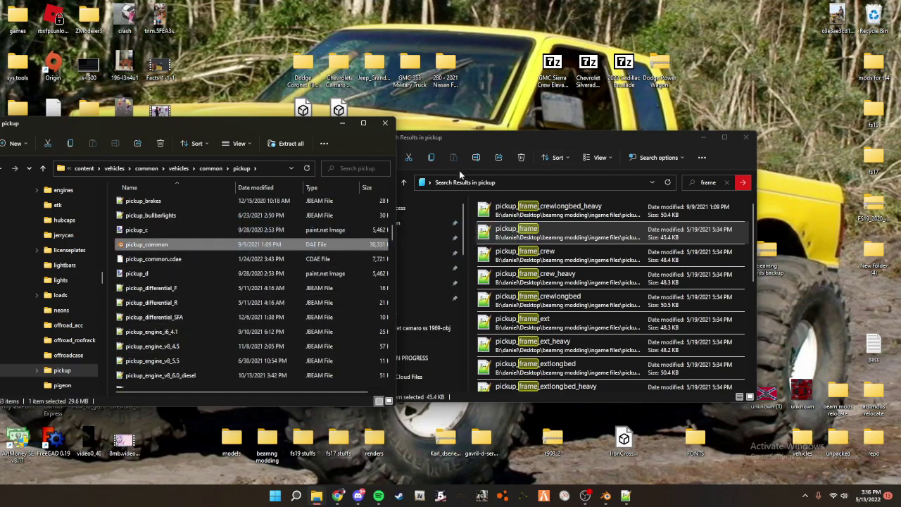
- Leave the "frame" search results and go back up to the ingame files folder
click(438, 184)
click(360, 183)
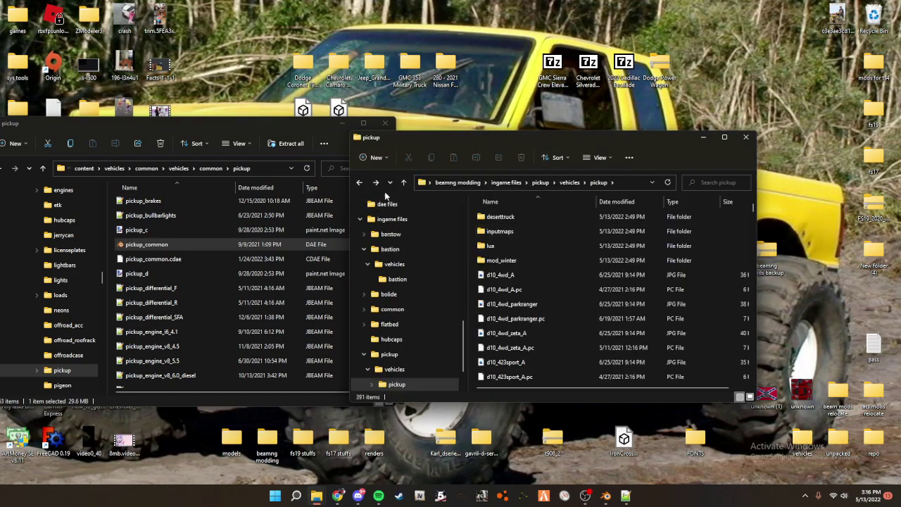
click(360, 183)
right_click(535, 307)
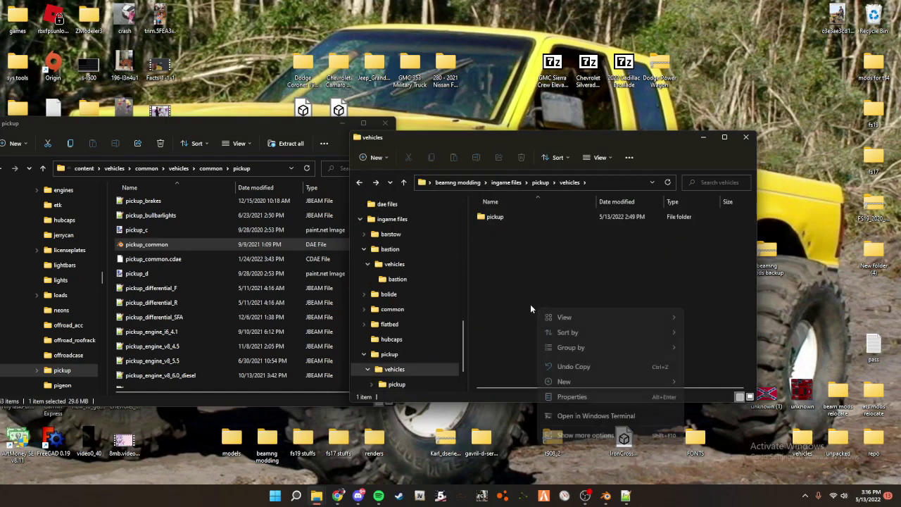
click(361, 183)
click(360, 182)
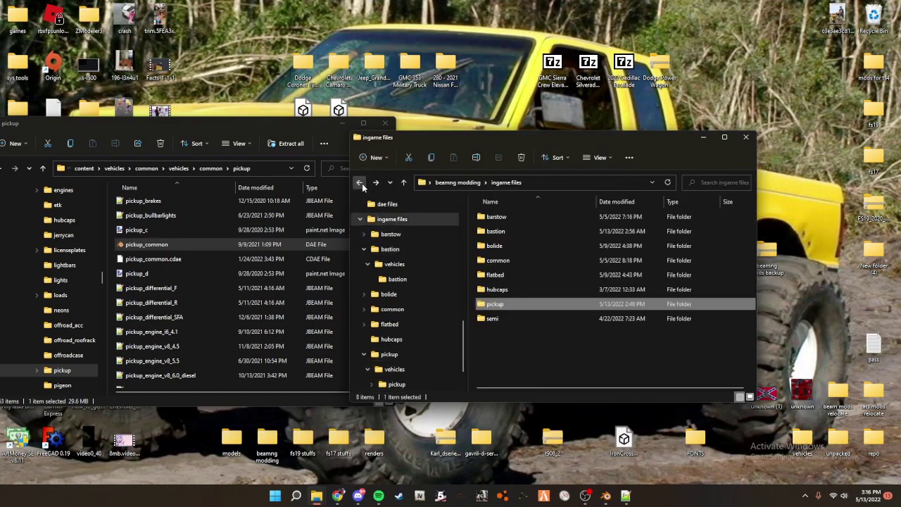
- Create a folder named common in ingame files and merge it with the existing folder of that name
right_click(577, 352)
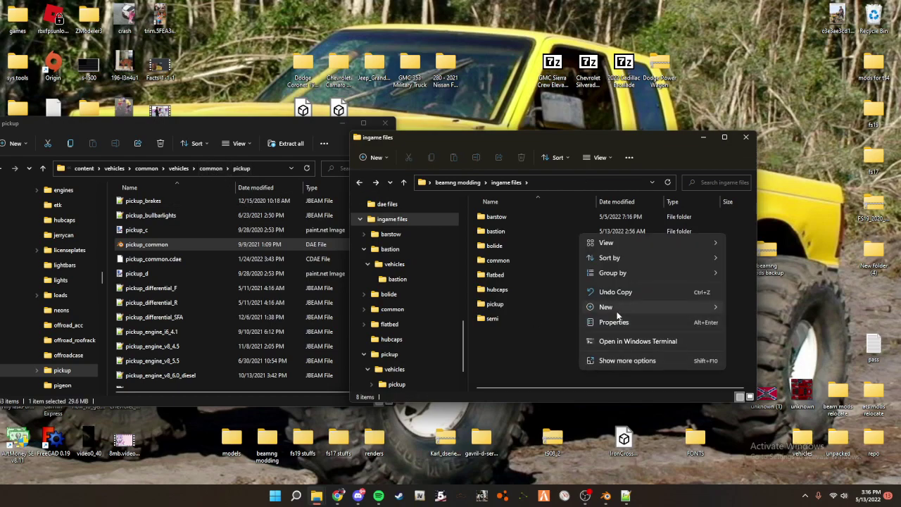
mouse_move(654, 314)
click(760, 310)
text(common)
key(Return)
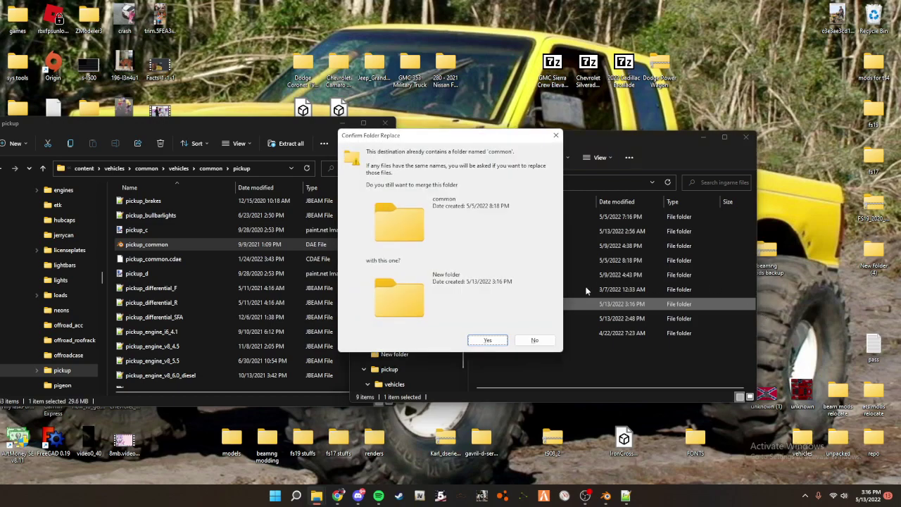
click(500, 341)
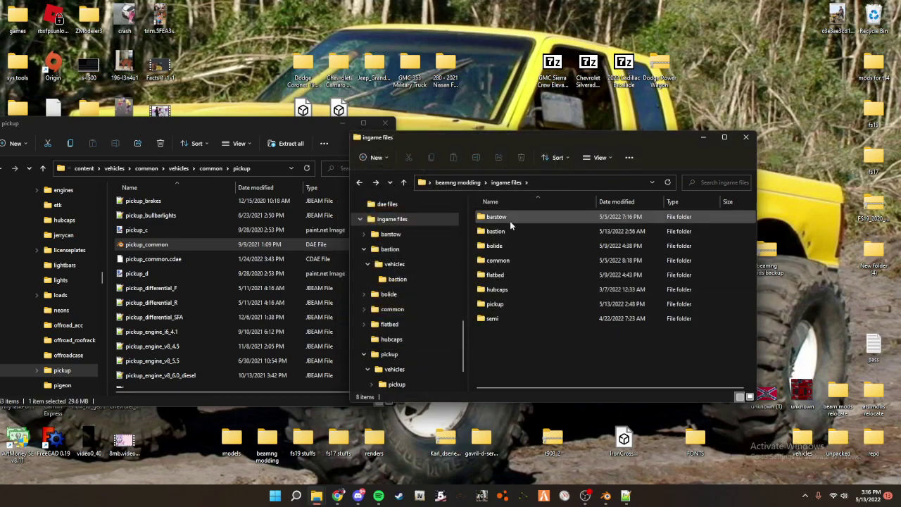
- Open the existing common folder in ingame files and create a subfolder named vehicles in it
double_click(525, 260)
right_click(565, 295)
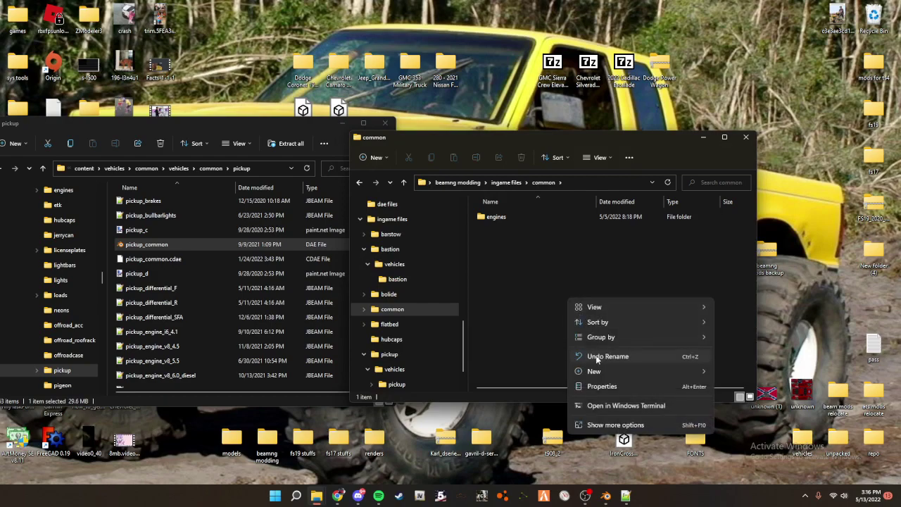
key(ctrl+shift+n)
text(vehic)
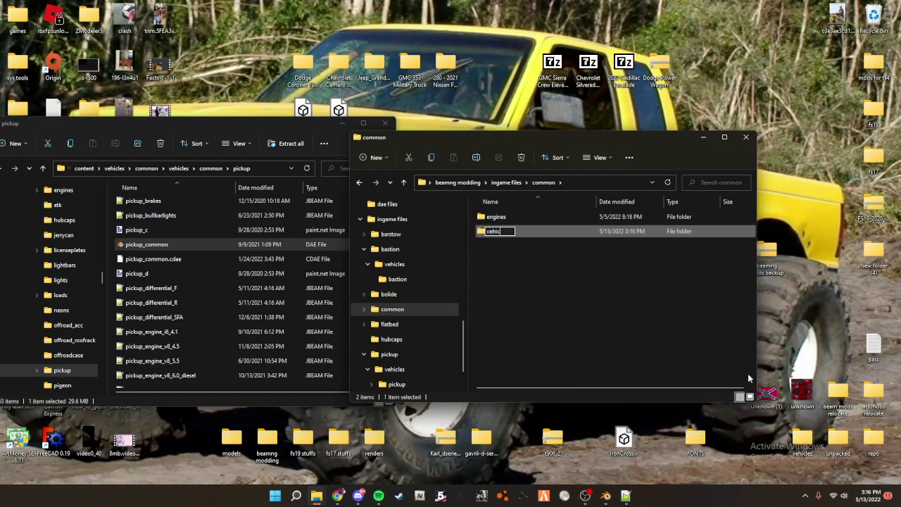
key(Return)
- Create a folder named common inside the new vehicles folder
double_click(527, 233)
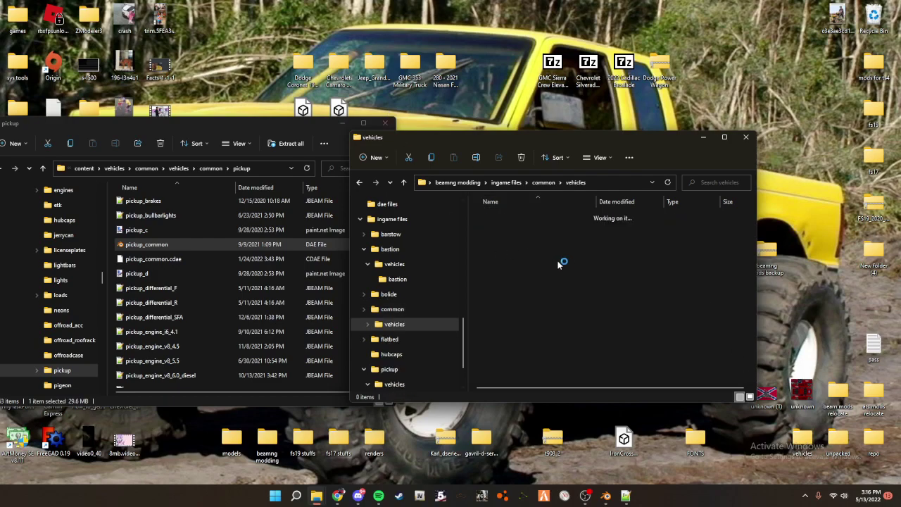
right_click(577, 281)
mouse_move(644, 341)
click(729, 338)
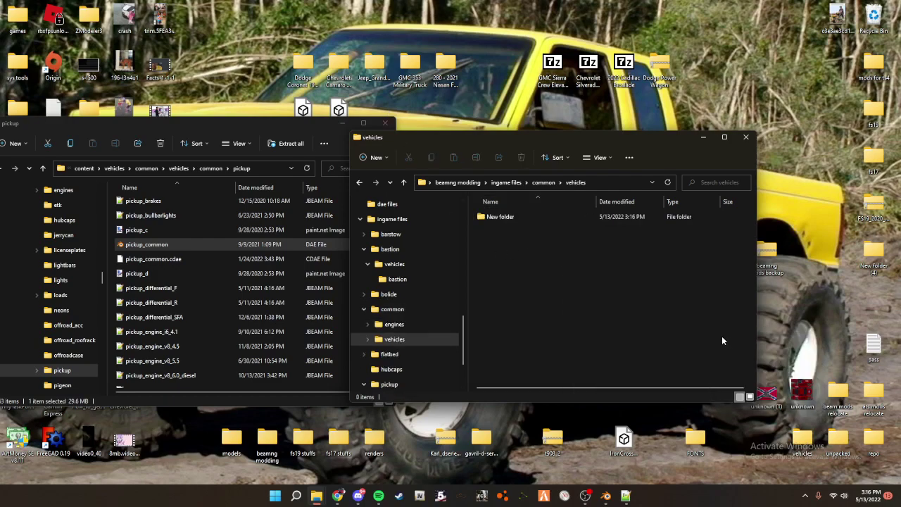
text(common)
key(Return)
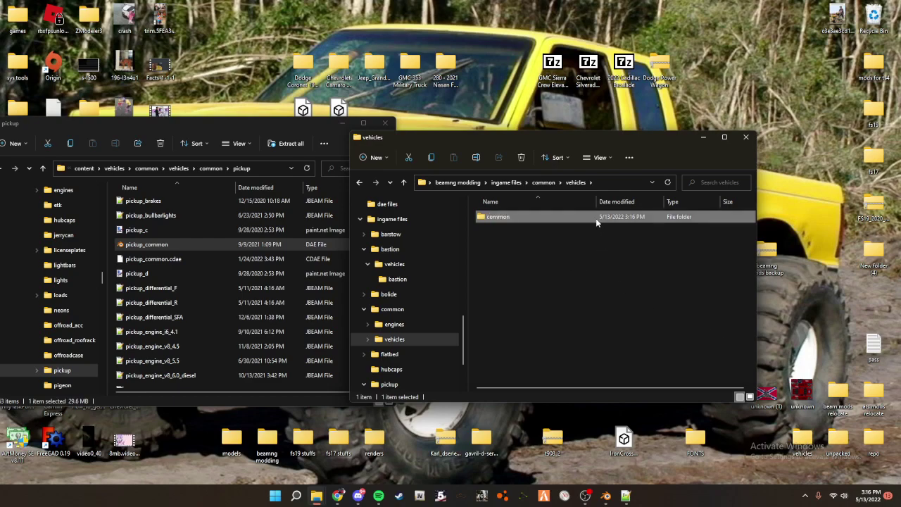
- Create a folder named pickup inside vehicles > common, check inside it and return to its parent folder
double_click(597, 220)
right_click(580, 294)
mouse_move(622, 366)
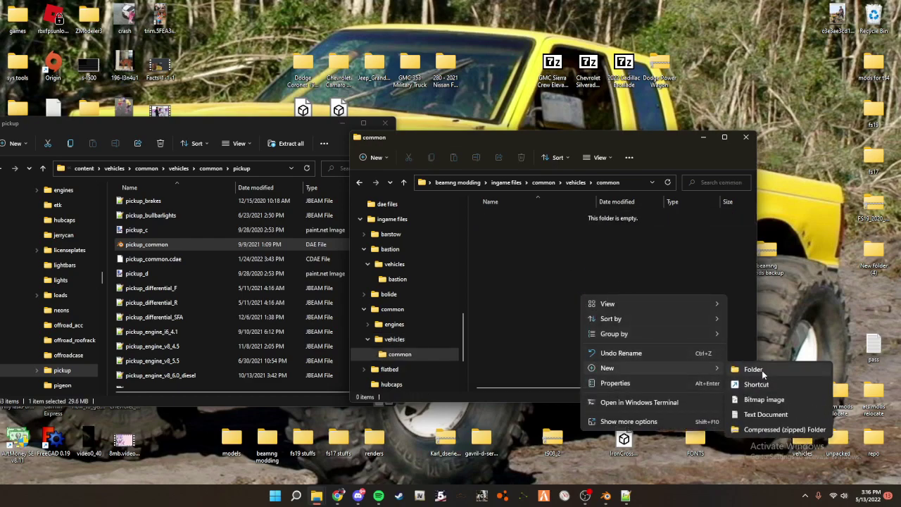
click(753, 370)
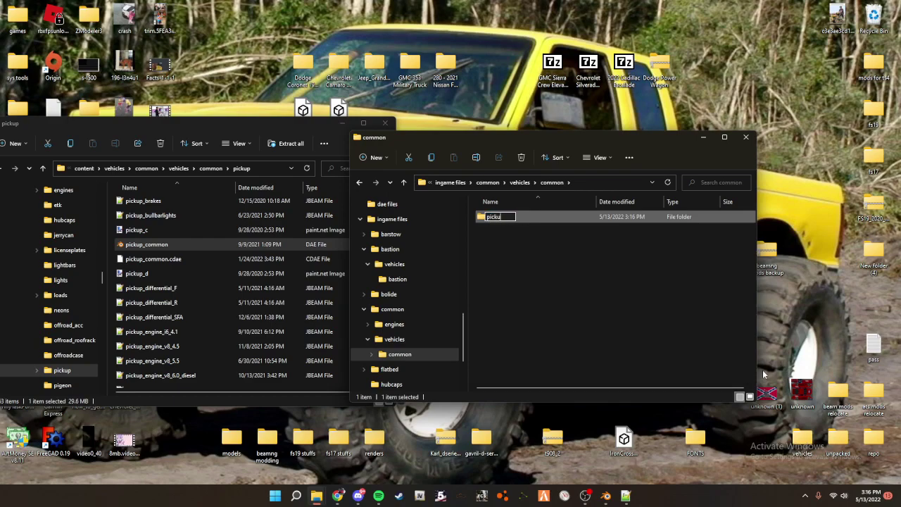
key(Return)
double_click(498, 217)
scroll(141, 204, up, 10)
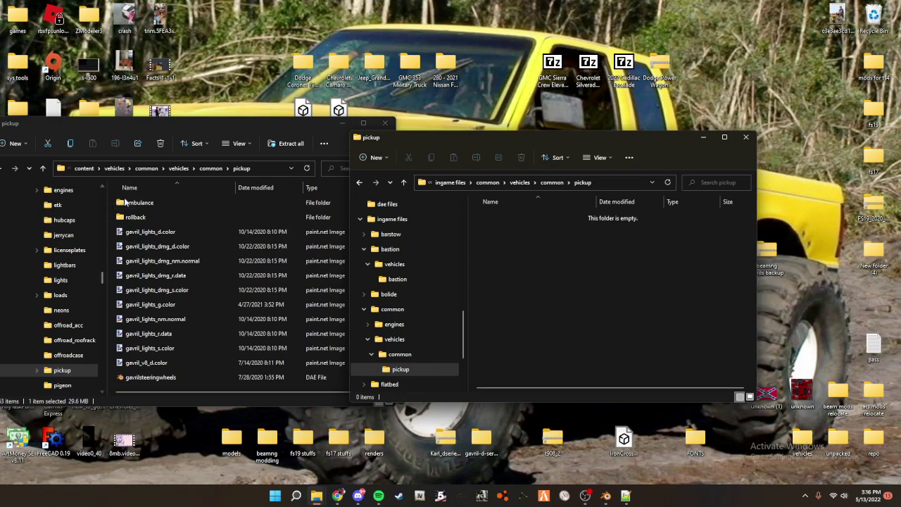
click(361, 183)
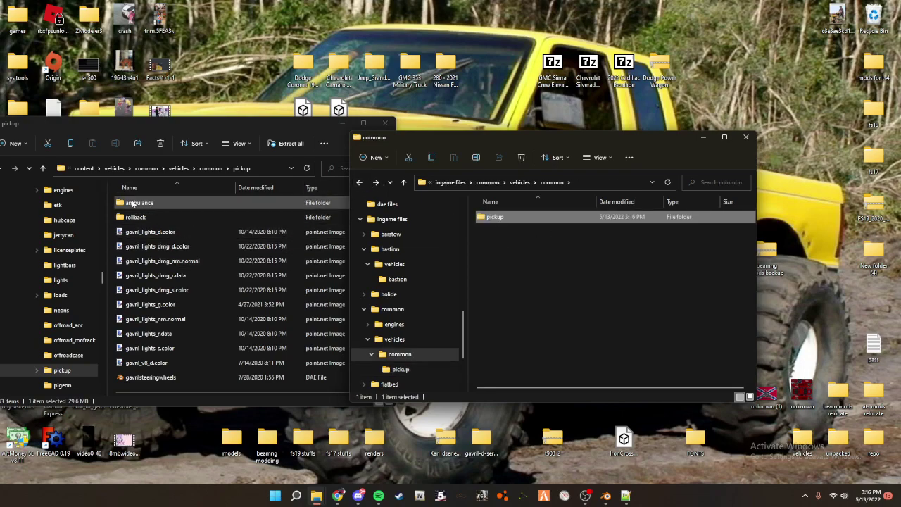
- Copy all the contents of the game's common pickup folder into the new ingame files > common > vehicles > common > pickup folder
double_click(502, 223)
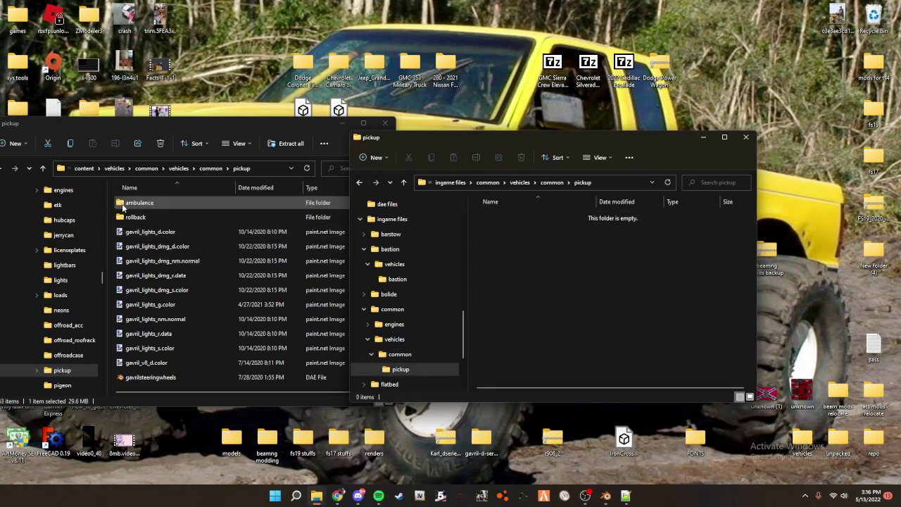
drag(110, 202, 219, 416)
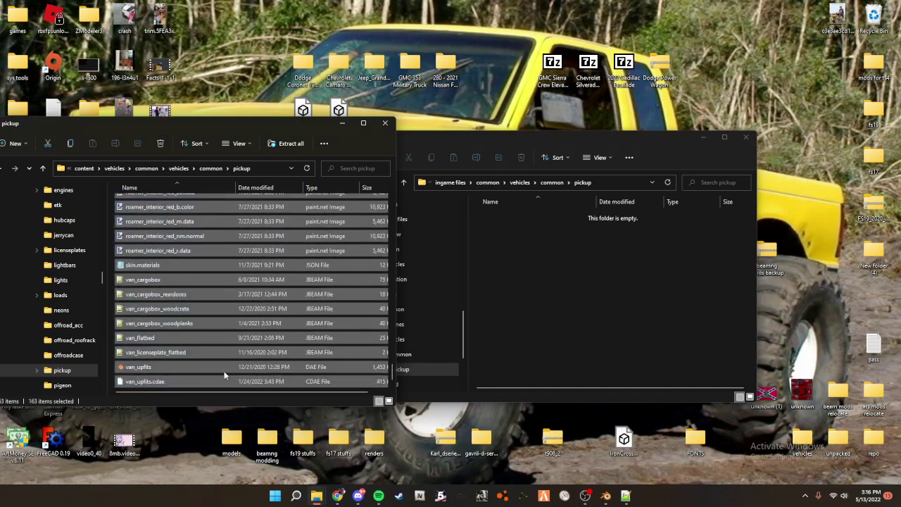
drag(195, 309, 687, 303)
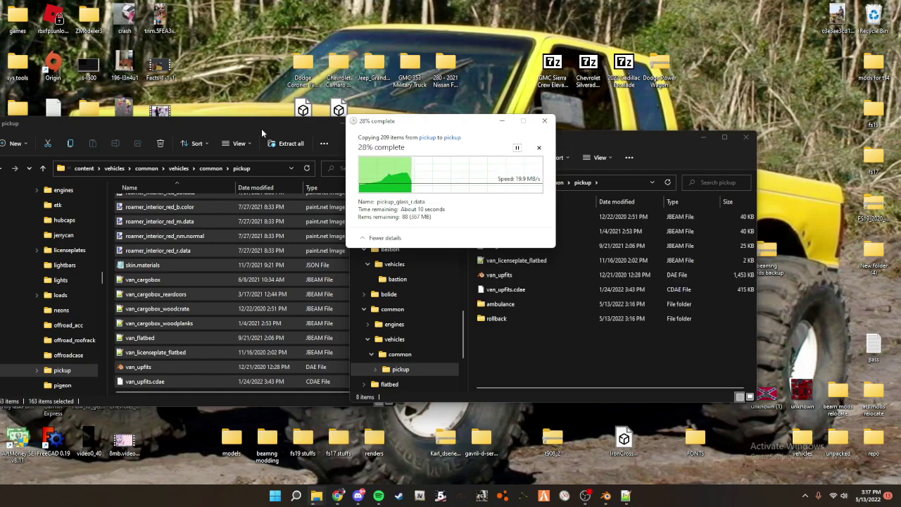
scroll(182, 307, up, 5)
scroll(182, 308, up, 10)
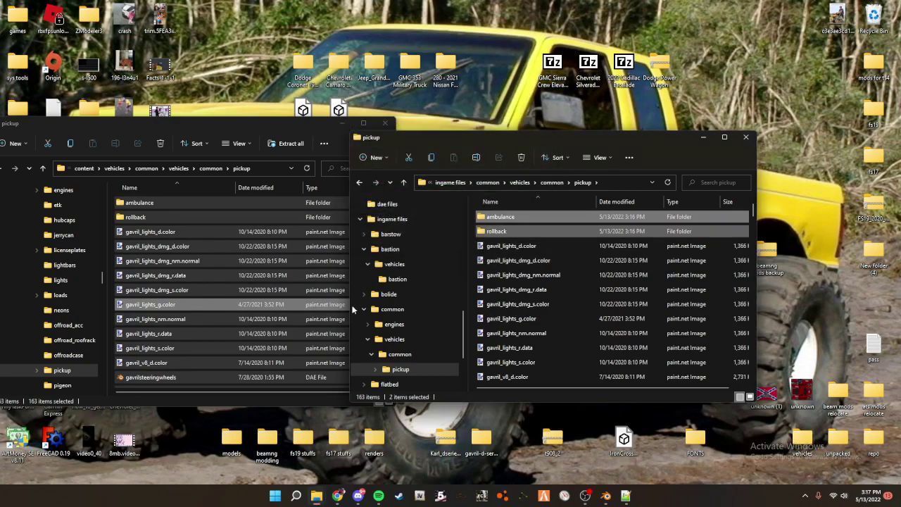
- Close the source folder window and look through the files copied into the new pickup folder
click(385, 123)
drag(556, 138, 518, 129)
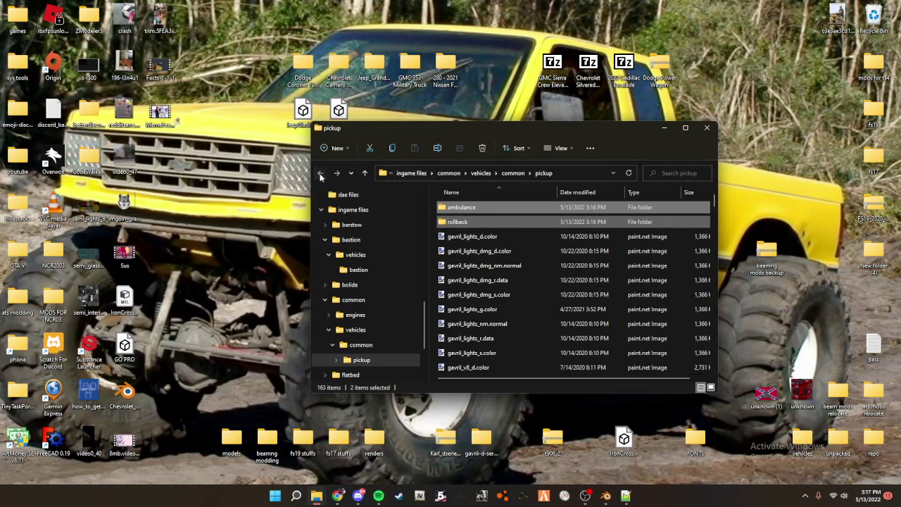
click(320, 173)
double_click(488, 209)
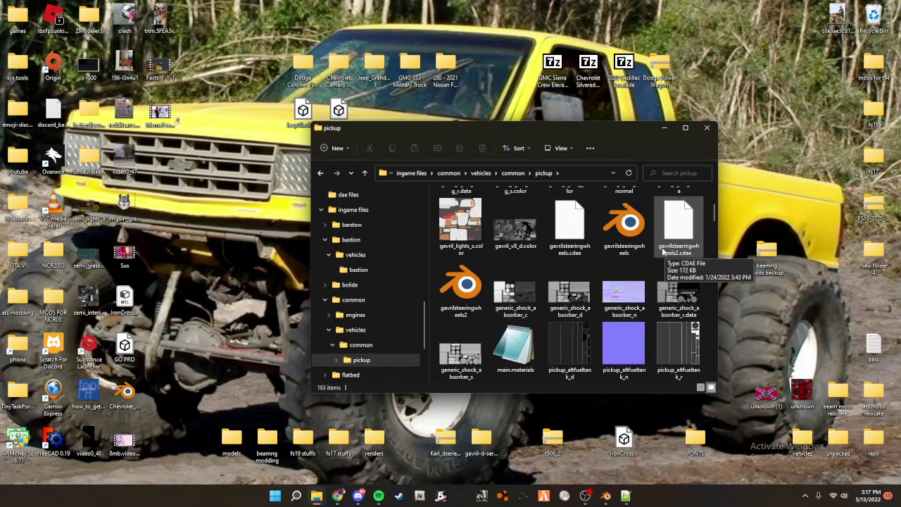
scroll(551, 272, down, 2)
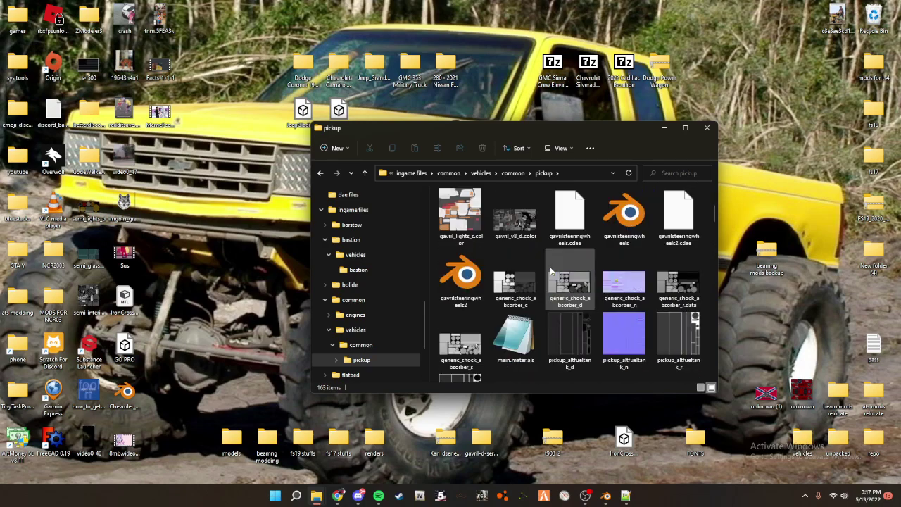
scroll(552, 272, down, 15)
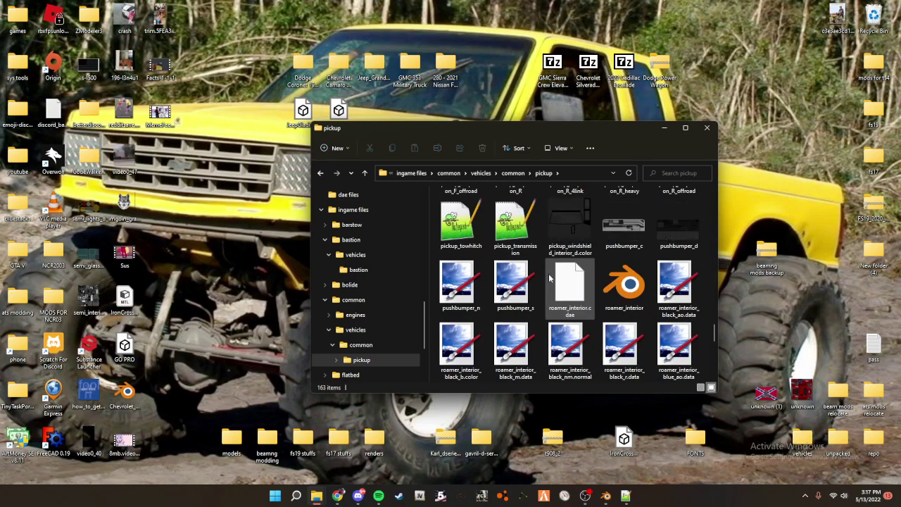
scroll(552, 277, down, 10)
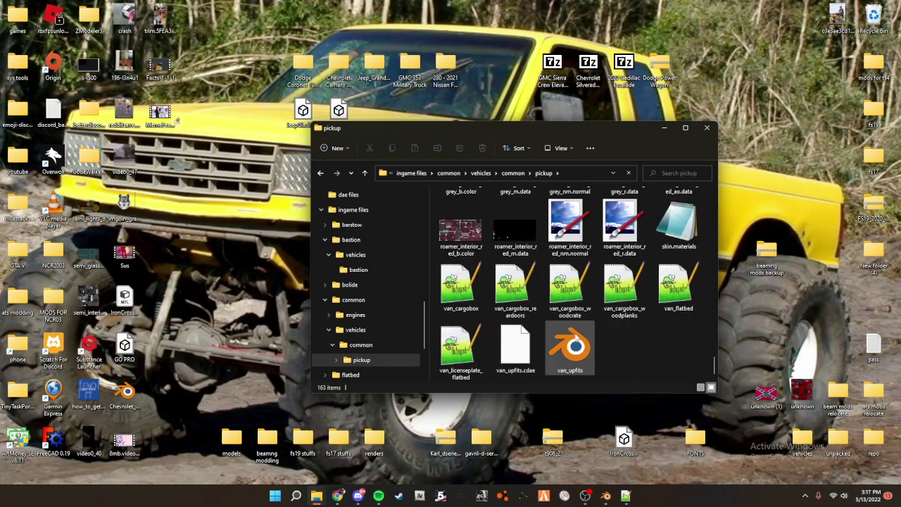
- Switch to Blender, select the shortened bed cover and expand Collection to list its objects
click(607, 496)
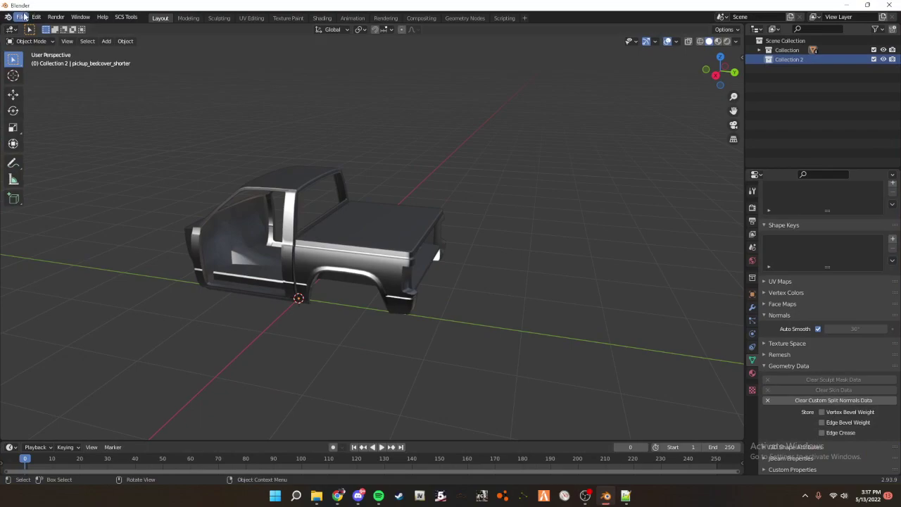
right_click(827, 74)
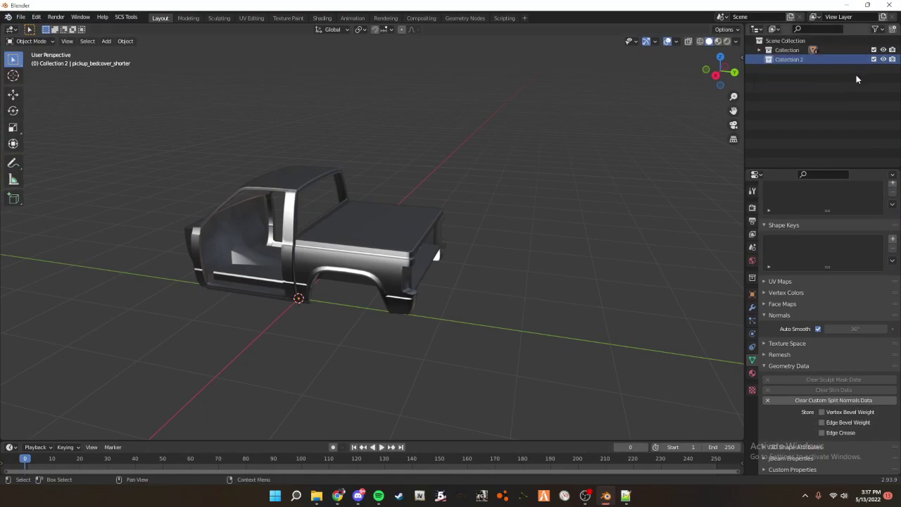
click(21, 17)
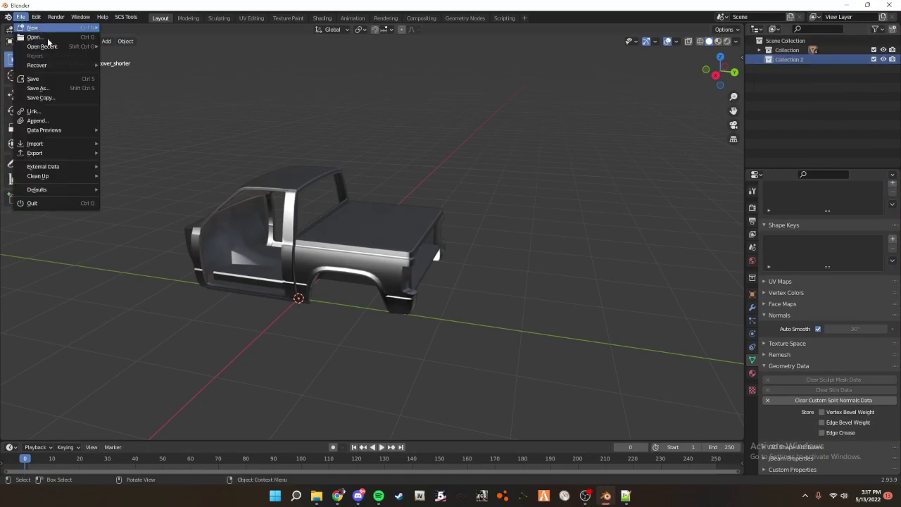
mouse_move(49, 148)
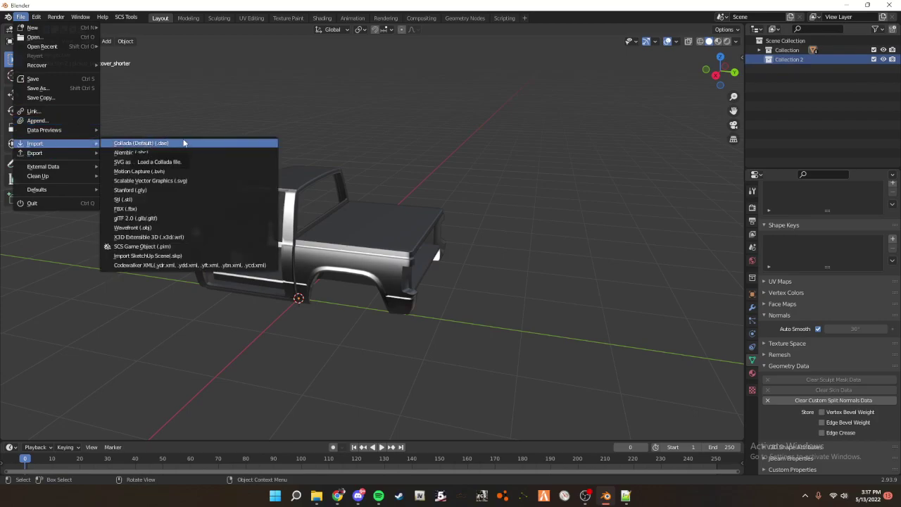
click(428, 218)
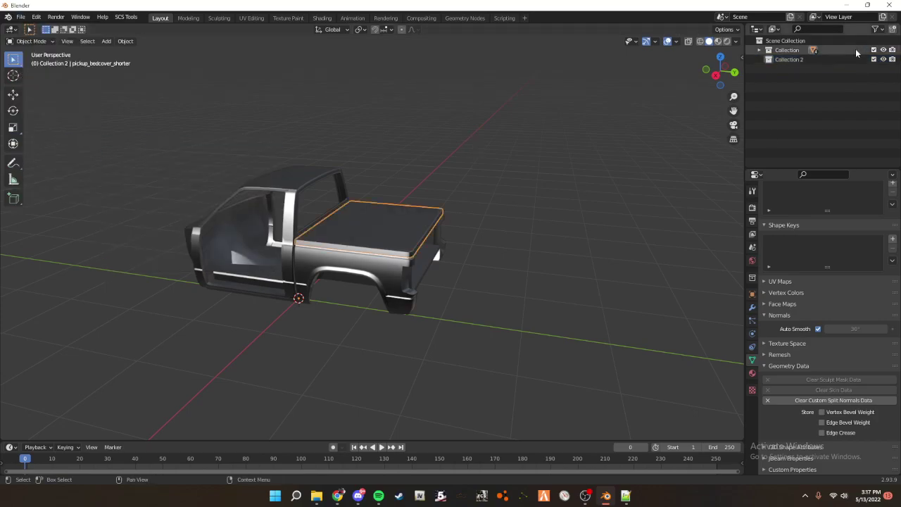
click(759, 50)
- Try moving pickup_bedcover_shorter into Collection 2 and put it back in Collection
drag(794, 79, 793, 96)
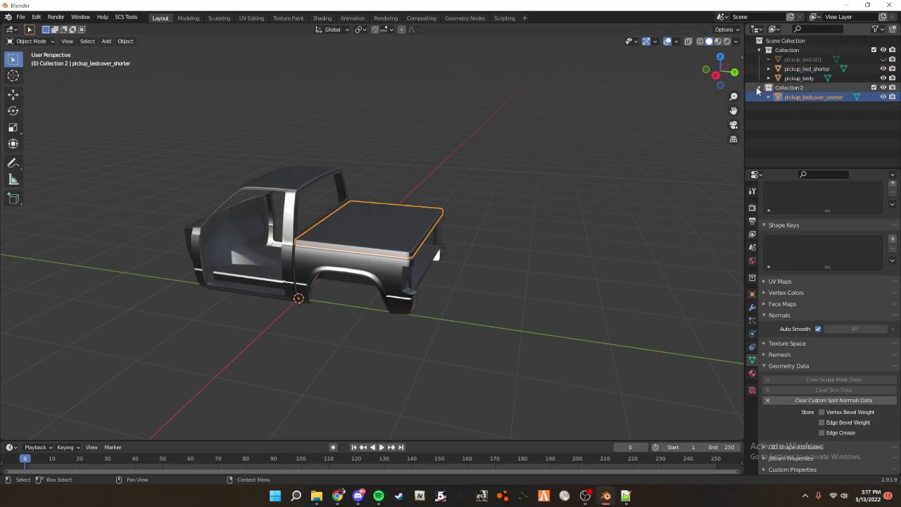
click(885, 88)
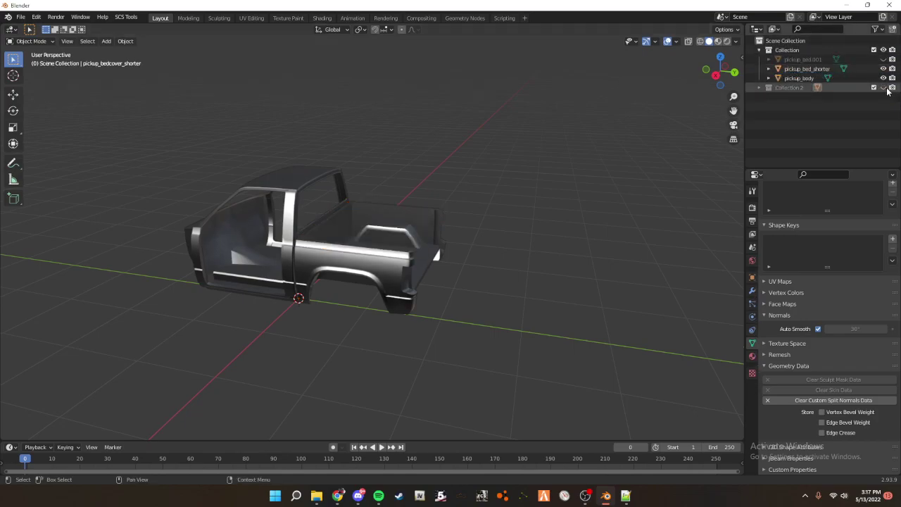
click(885, 88)
click(760, 88)
drag(796, 96, 788, 50)
click(524, 189)
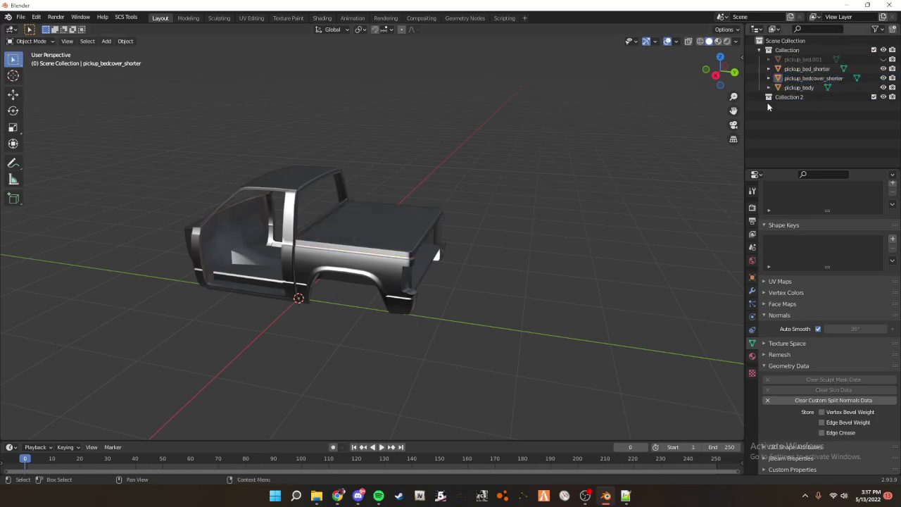
- Import the Collada file pickup_common.DAE from ingame files > common > vehicles > common > pickup into Collection 2
click(771, 98)
click(20, 17)
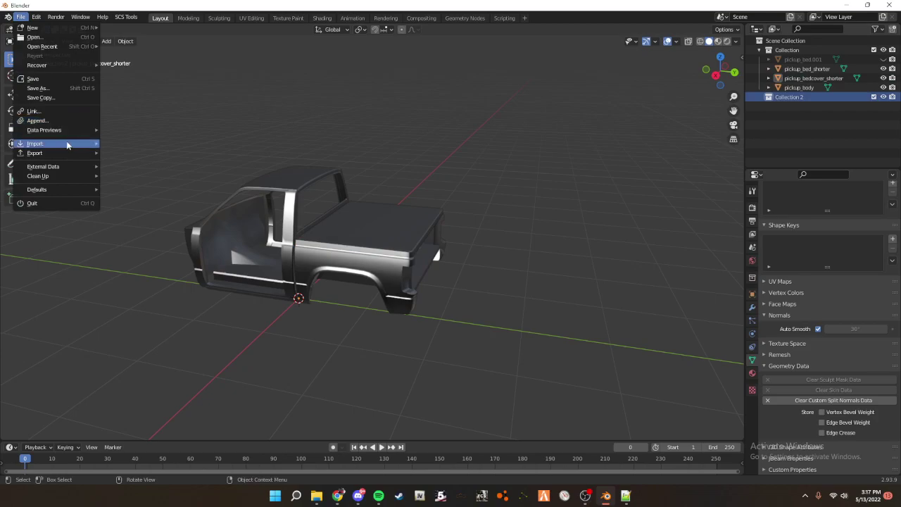
mouse_move(67, 144)
click(141, 144)
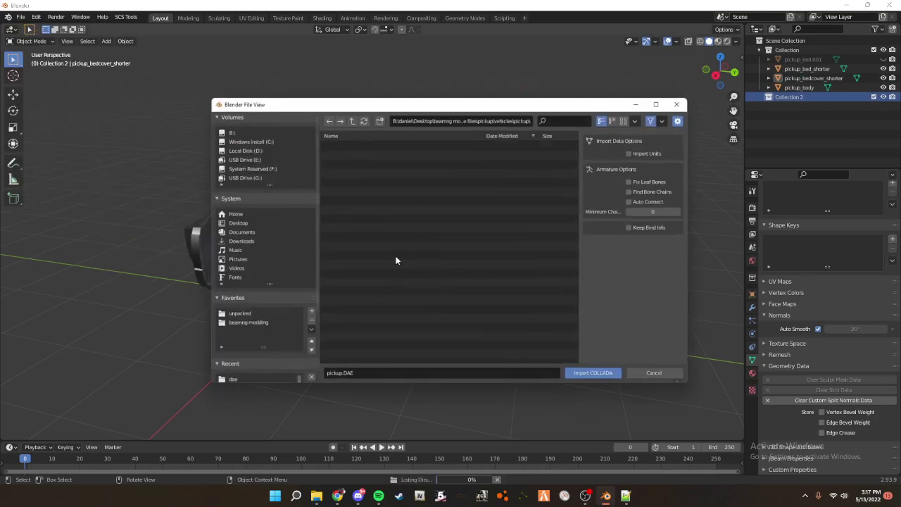
click(348, 118)
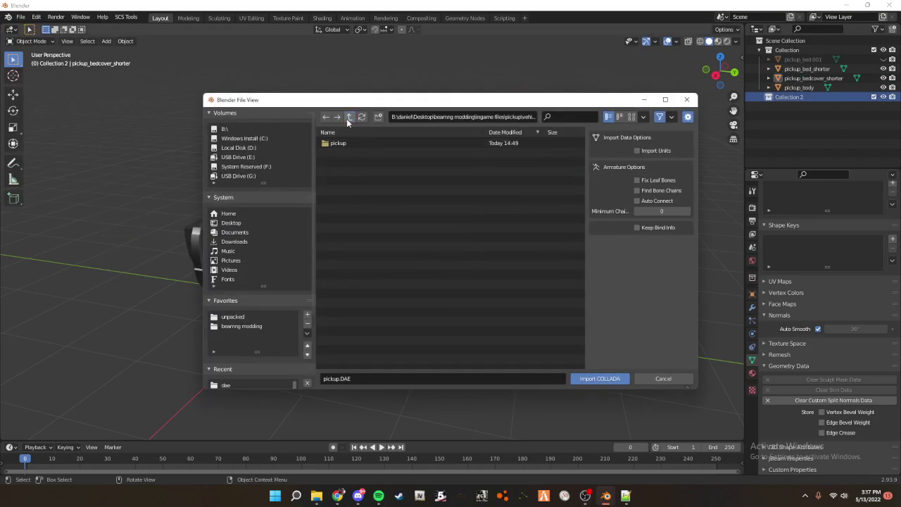
click(348, 118)
double_click(349, 143)
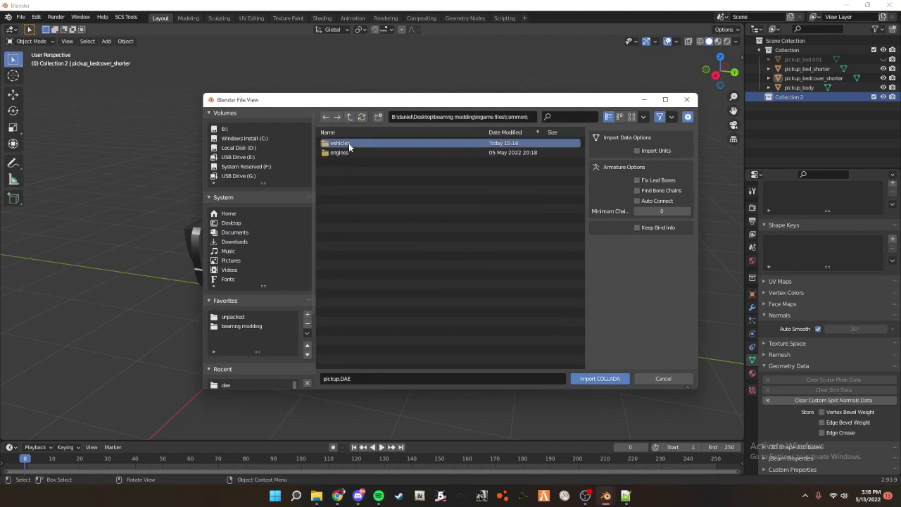
double_click(350, 144)
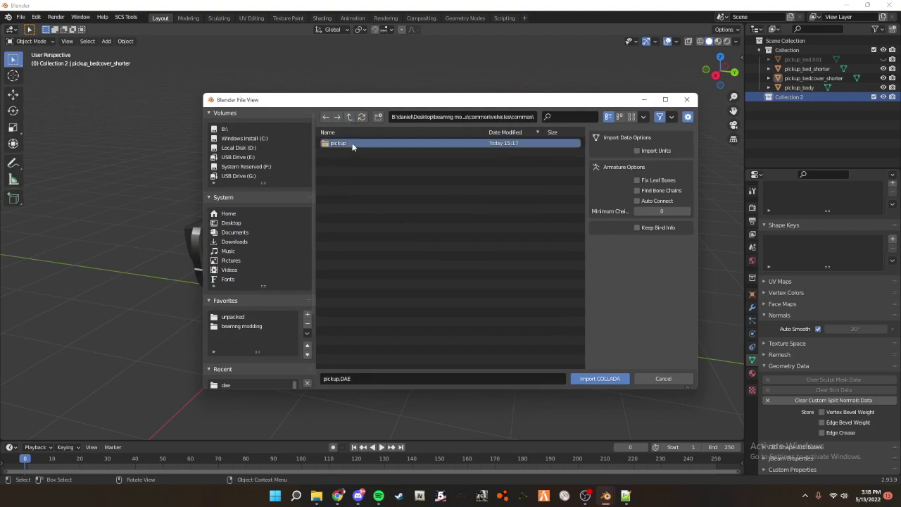
double_click(352, 143)
click(378, 161)
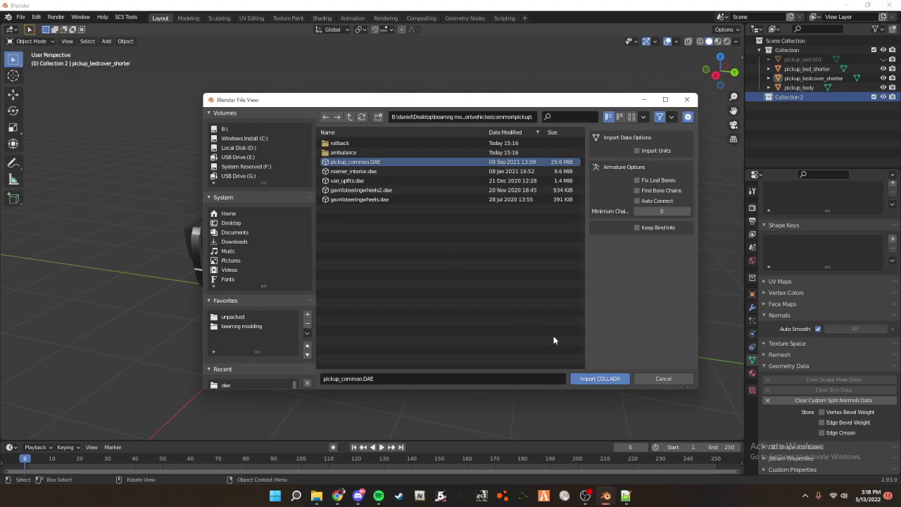
click(613, 381)
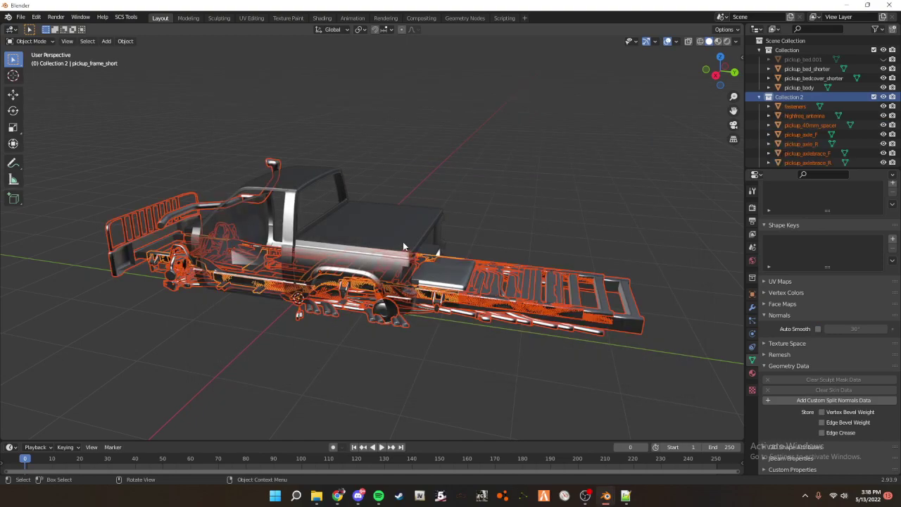
- Hide Collection and examine the imported chassis parts in Collection 2
click(884, 50)
scroll(400, 164, down, 4)
middle_drag(400, 166, 423, 193)
key(KP_Decimal)
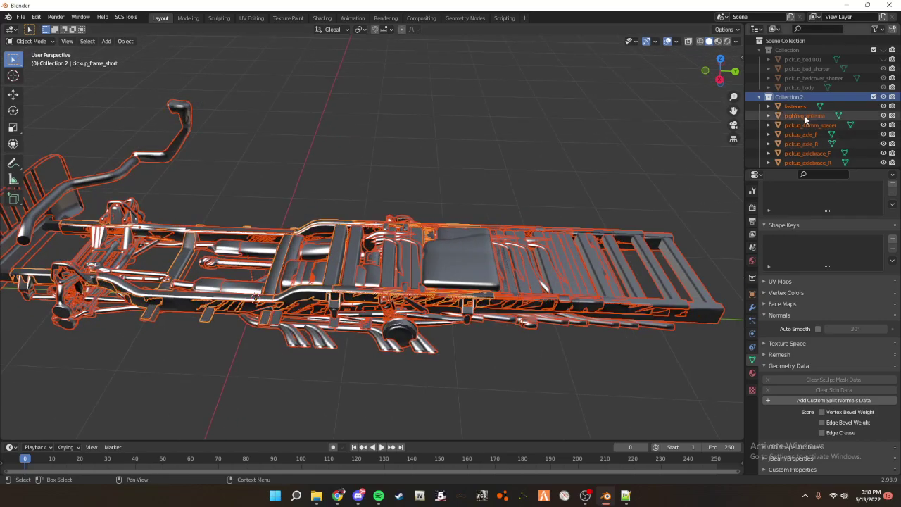
scroll(803, 123, down, 10)
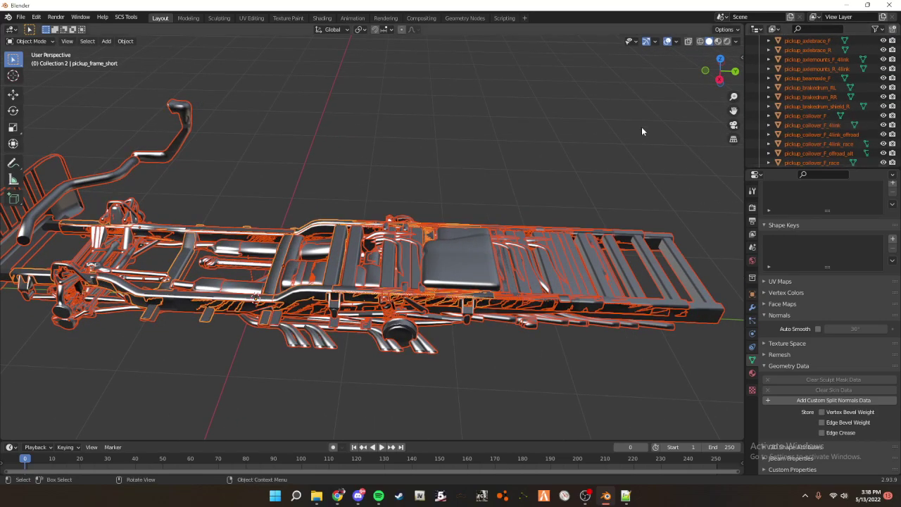
scroll(552, 106, down, 8)
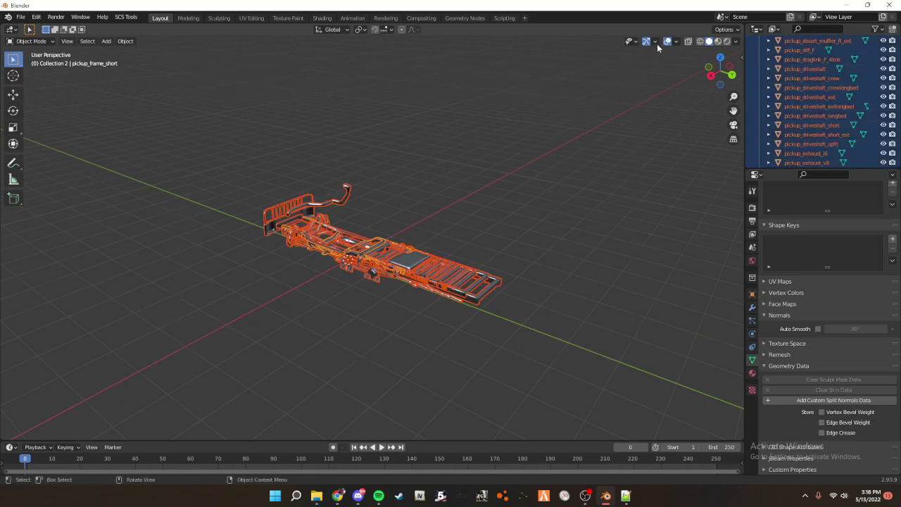
scroll(570, 186, down, 4)
scroll(570, 186, up, 8)
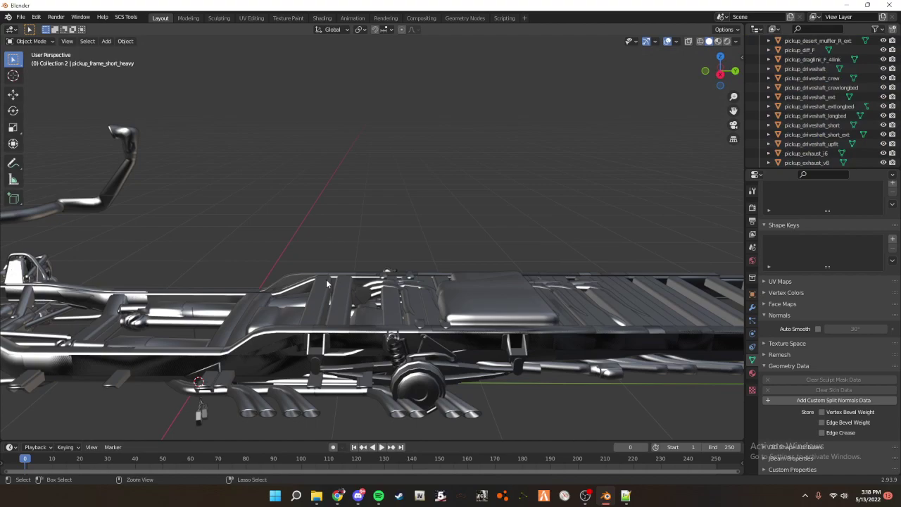
- Delete the two short frames, pickup_frame_short_heavy and pickup_frame_short
click(307, 289)
key(Delete)
click(324, 285)
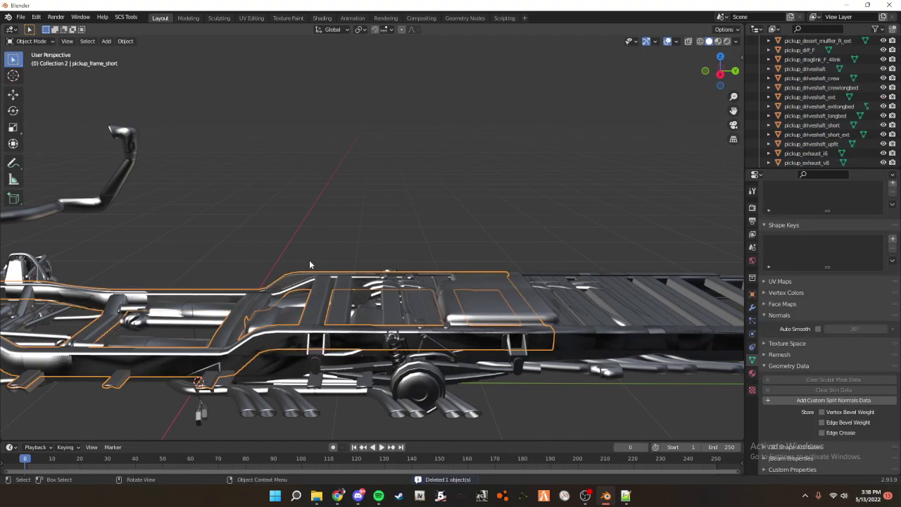
key(Delete)
- Hide pickup_frame_heavy, pickup_frame and pickup_fueltank_short to protect them from deletion
click(338, 284)
click(339, 288)
click(340, 287)
click(340, 287)
click(338, 286)
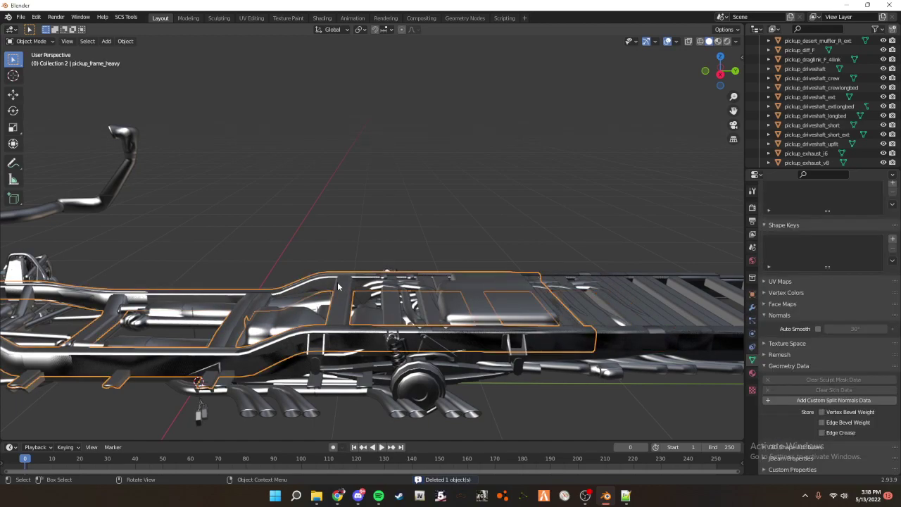
key(Delete)
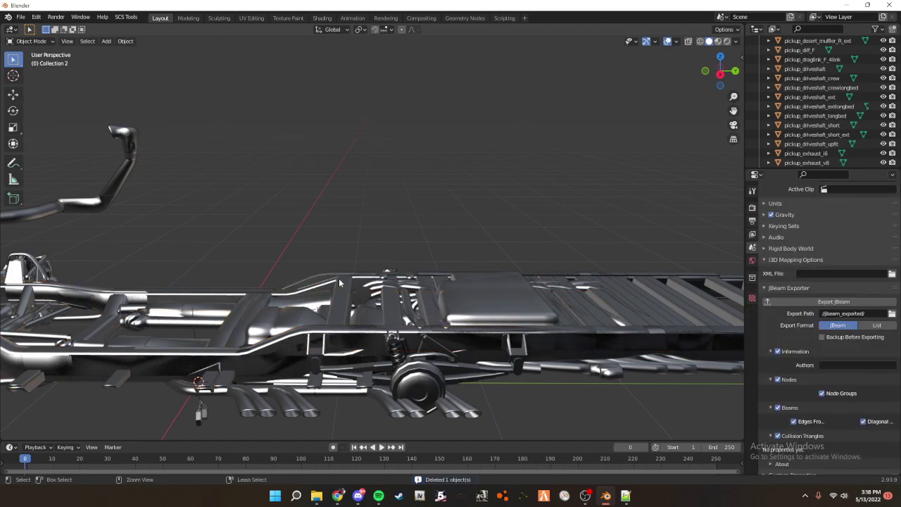
key(ctrl+z)
key(h)
click(367, 275)
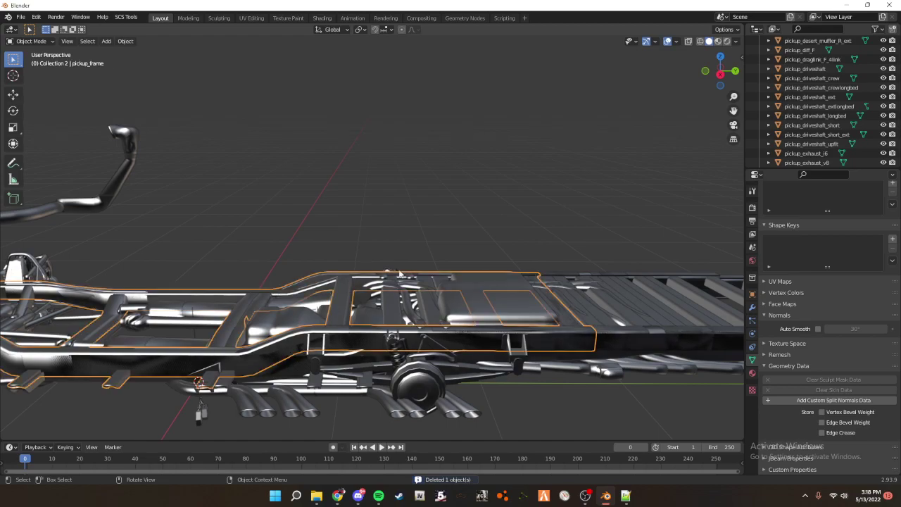
middle_drag(384, 273, 394, 285)
key(h)
- Delete all the imported parts still showing in Collection 2 and unhide the two frames and the short fuel tank
scroll(415, 276, down, 4)
drag(114, 390, 723, 115)
scroll(609, 215, up, 3)
middle_drag(620, 175, 623, 200)
scroll(623, 200, down, 3)
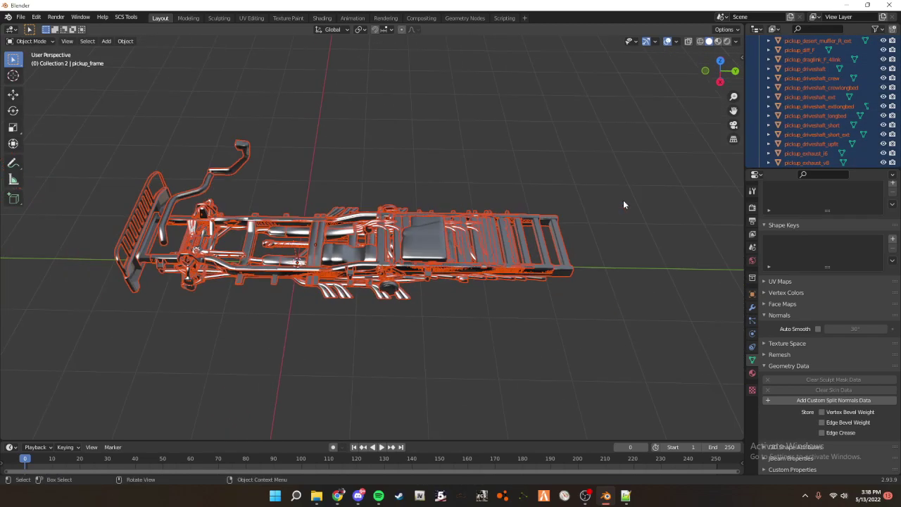
key(Delete)
key(ctrl+z)
click(426, 242)
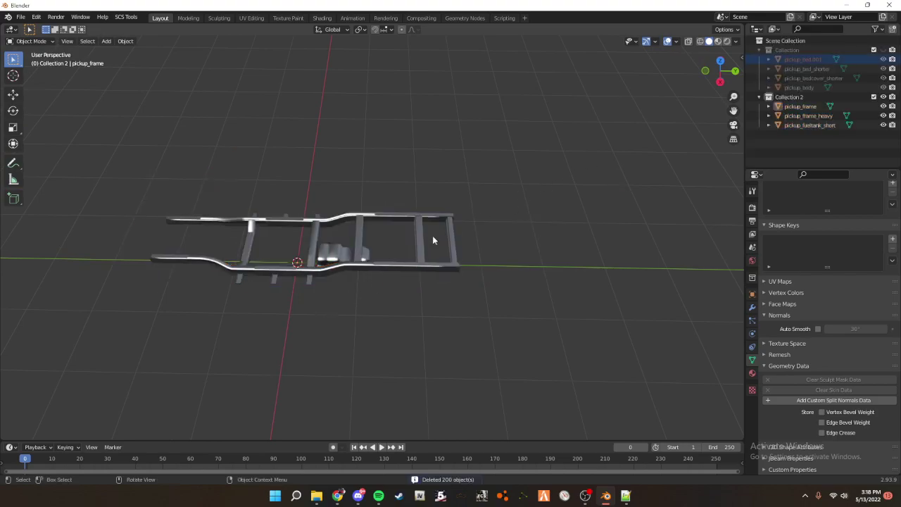
- Examine how pickup_fueltank_short sits between the rails of the remaining frames
scroll(422, 241, up, 4)
click(290, 275)
scroll(563, 169, up, 1)
middle_drag(578, 163, 598, 134)
click(603, 128)
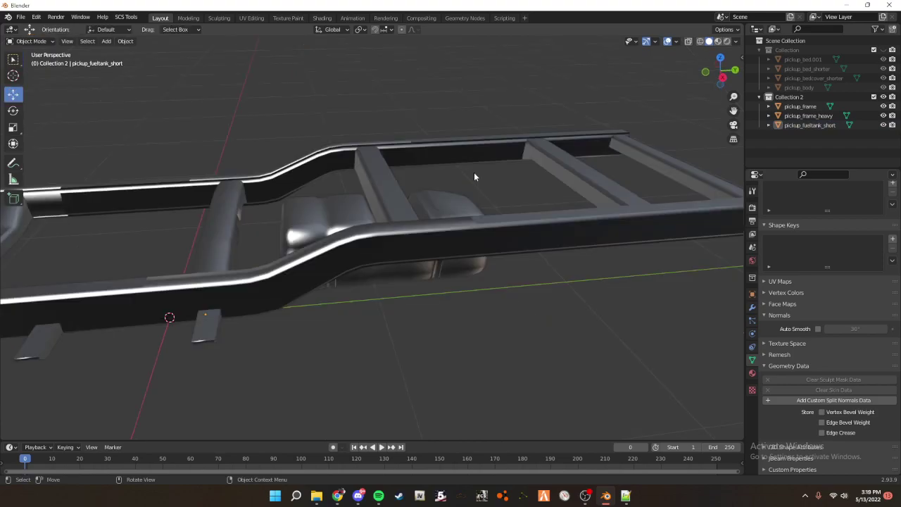
- Hide pickup_fueltank_short and unhide Collection with the pickup beds, bed cover and body
middle_drag(448, 162, 442, 203)
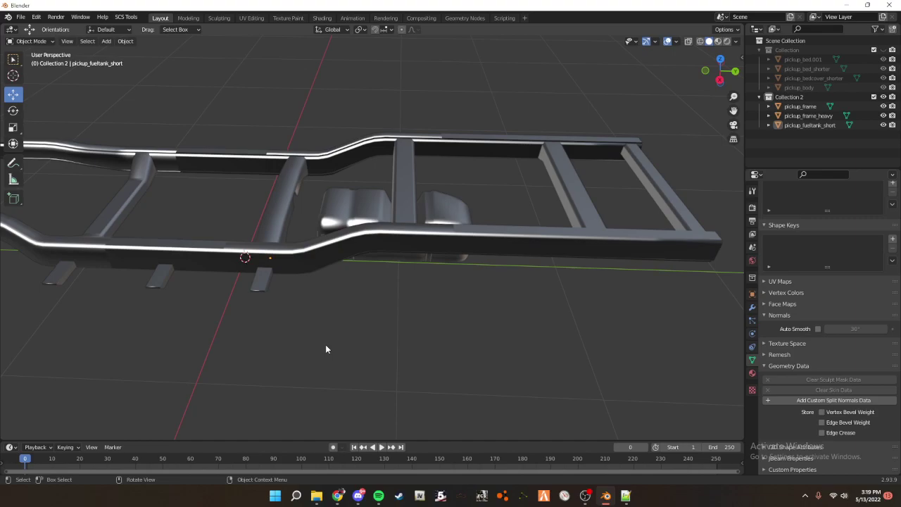
key(space)
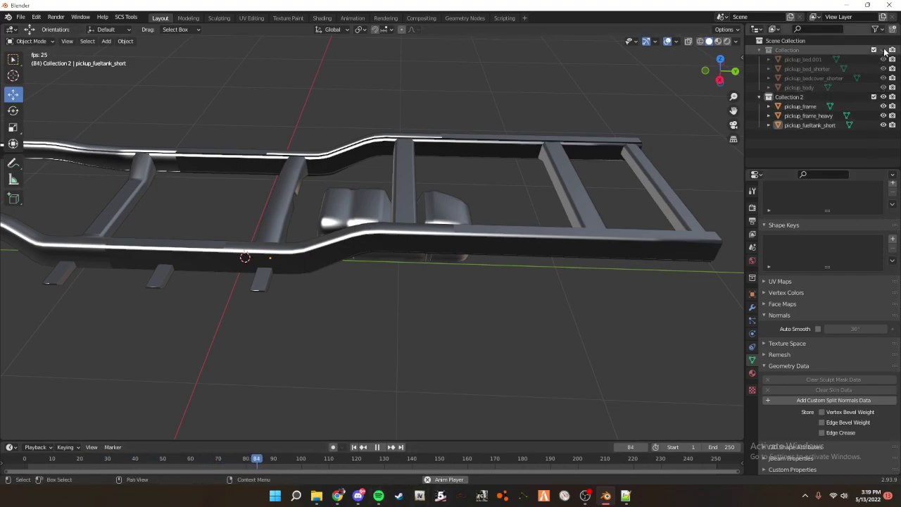
click(574, 241)
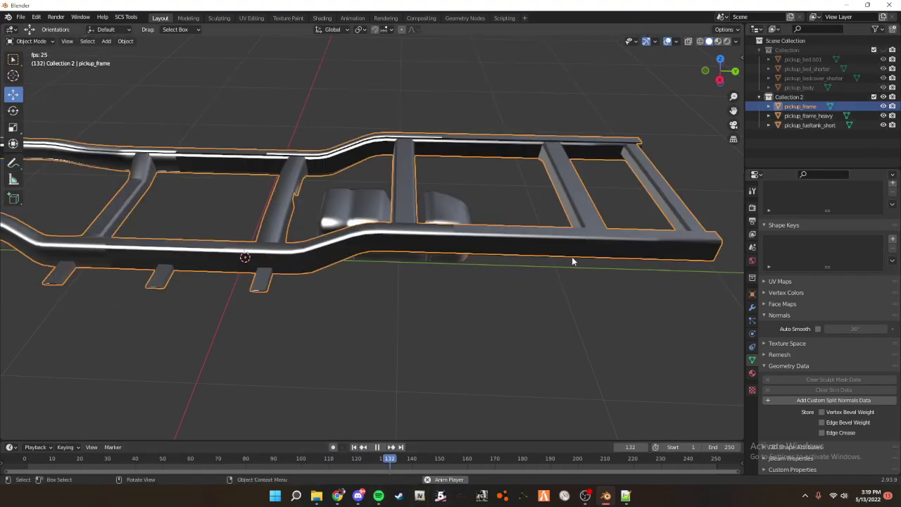
click(479, 219)
key(h)
click(883, 49)
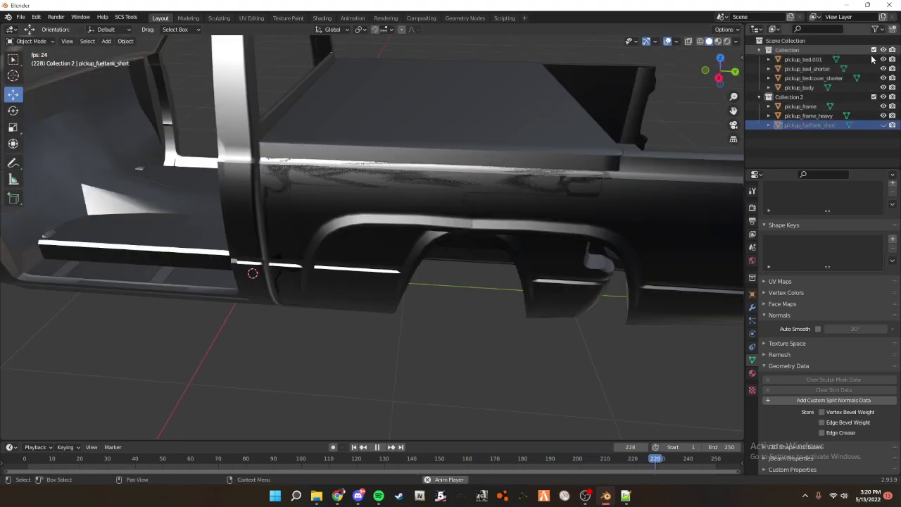
- Open pickup_frame and pickup_frame_heavy together for mesh editing in a right-side wireframe view
key(grave)
click(602, 266)
scroll(605, 269, down, 2)
click(453, 258)
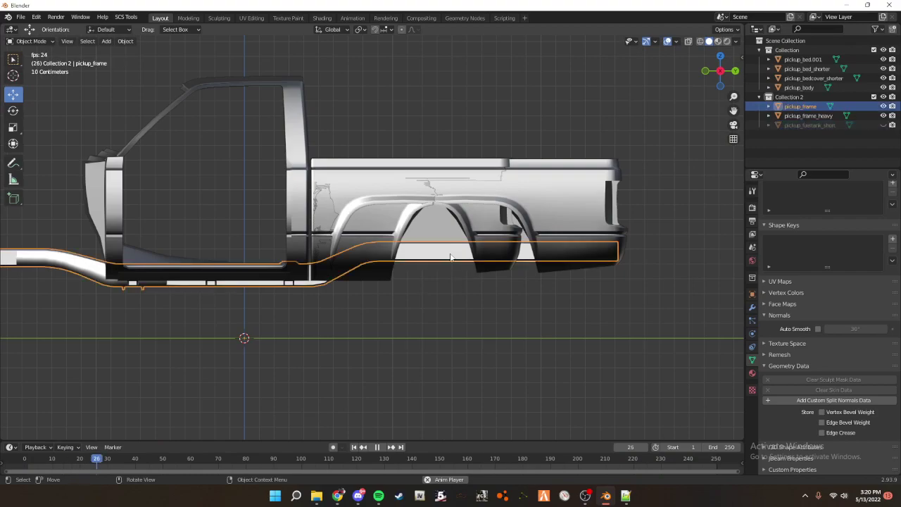
shift+click(444, 261)
mouse_move(444, 260)
middle_down()
mouse_move(503, 277)
mouse_move(521, 272)
mouse_move(442, 259)
middle_up()
key(Tab)
key(shift+z)
scroll(454, 267, up, 2)
key(grave)
click(531, 267)
scroll(531, 267, up, 2)
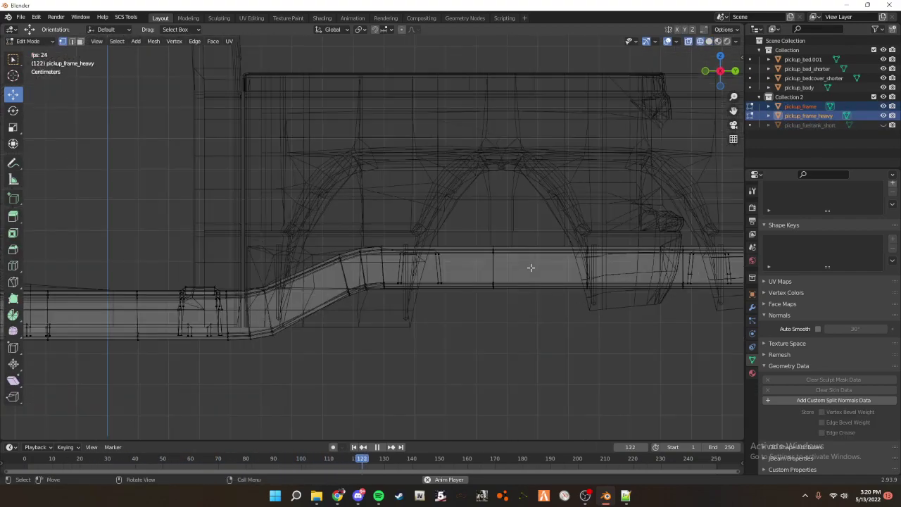
scroll(439, 278, down, 2)
scroll(358, 303, down, 2)
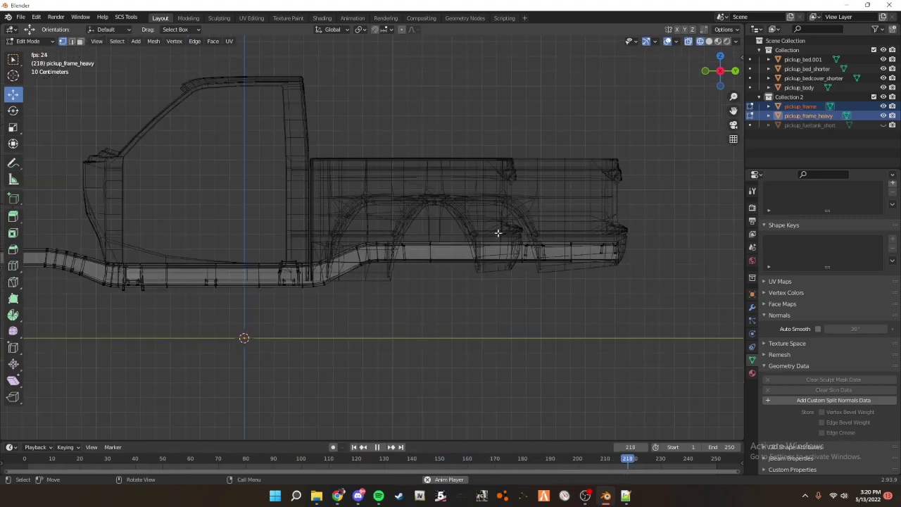
key(space)
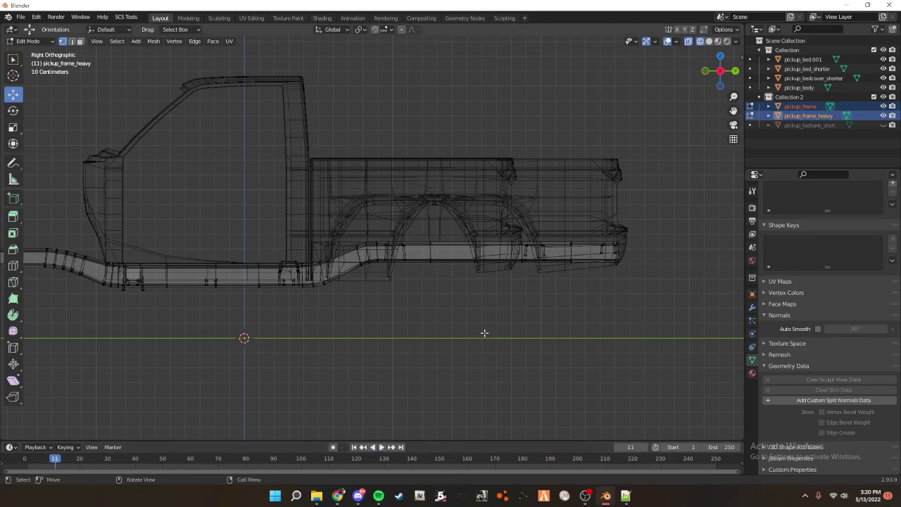
- Select the rear rail section of both frames and hide the full-length pickup_bed.001
alt+click(396, 257)
scroll(493, 251, up, 3)
mouse_move(535, 252)
shift+middle_down()
mouse_move(479, 250)
mouse_move(521, 261)
shift+middle_up()
scroll(454, 245, down, 1)
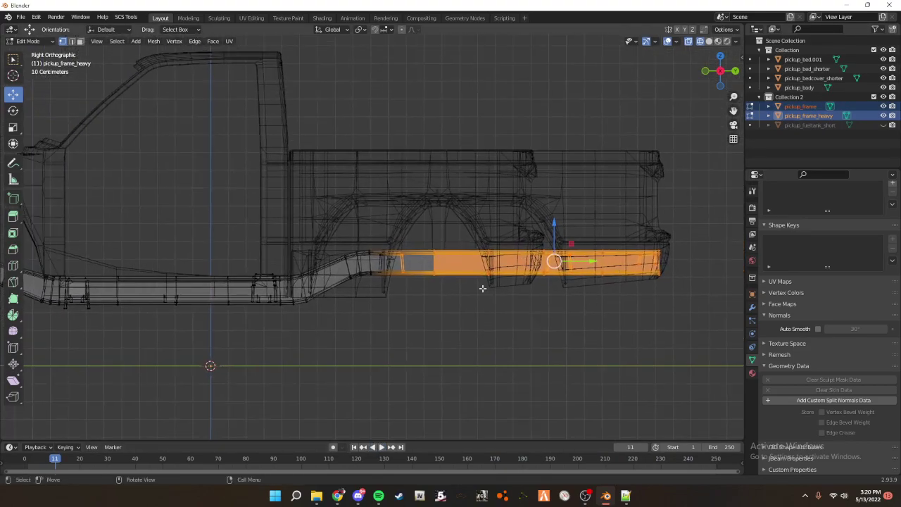
key(shift+z)
key(Tab)
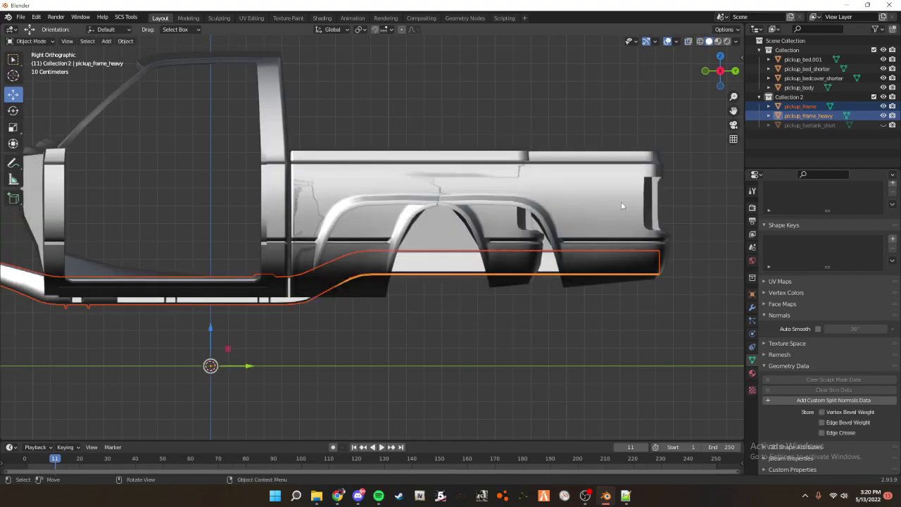
click(621, 202)
key(h)
- Reselect the rear rail section of both frames and move it forward along Y toward the axle crossmember
click(600, 259)
click(600, 260)
drag(586, 291, 642, 213)
key(Tab)
scroll(641, 254, up, 1)
drag(642, 263, 627, 265)
key(shift+z)
key(ctrl+z)
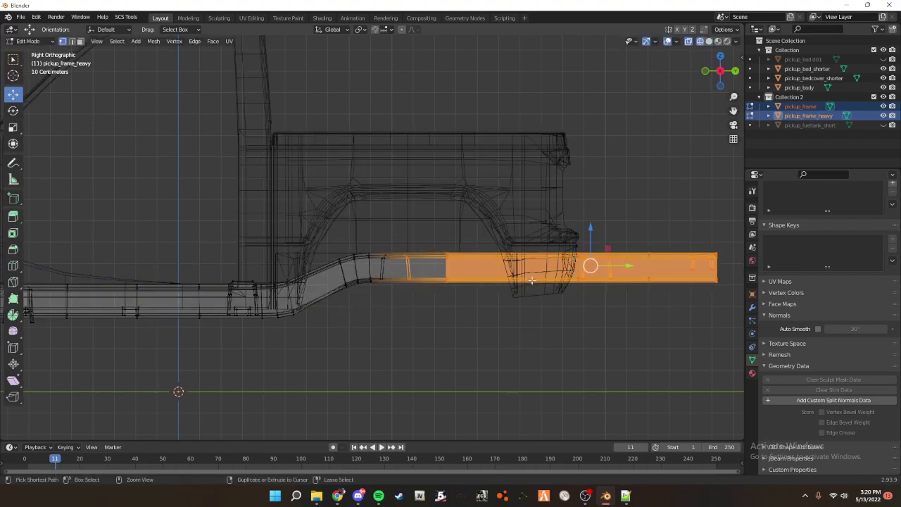
drag(434, 293, 725, 201)
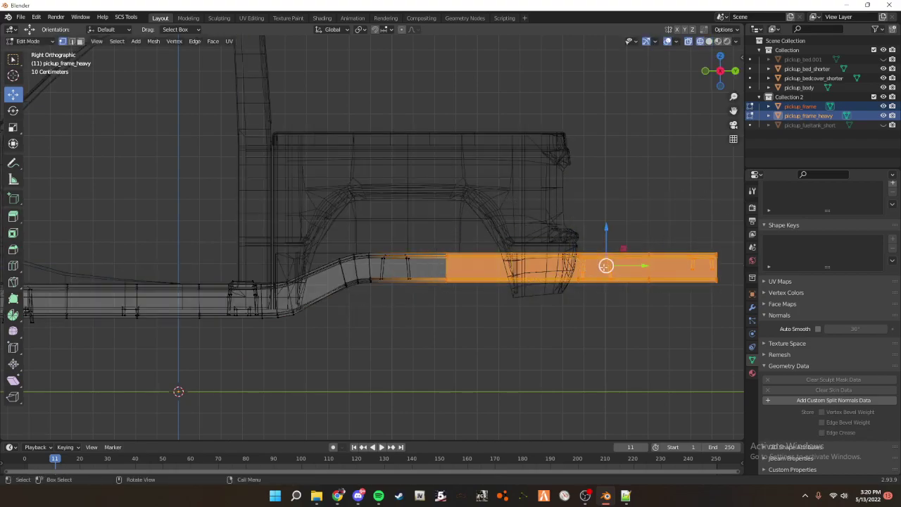
drag(641, 266, 595, 272)
- Hide Collection to isolate the frames and nudge their selected rear section slightly rearward
key(shift+z)
mouse_move(595, 271)
middle_down()
mouse_move(528, 257)
mouse_move(435, 277)
mouse_move(338, 276)
middle_up()
click(884, 51)
middle_drag(599, 165, 548, 213)
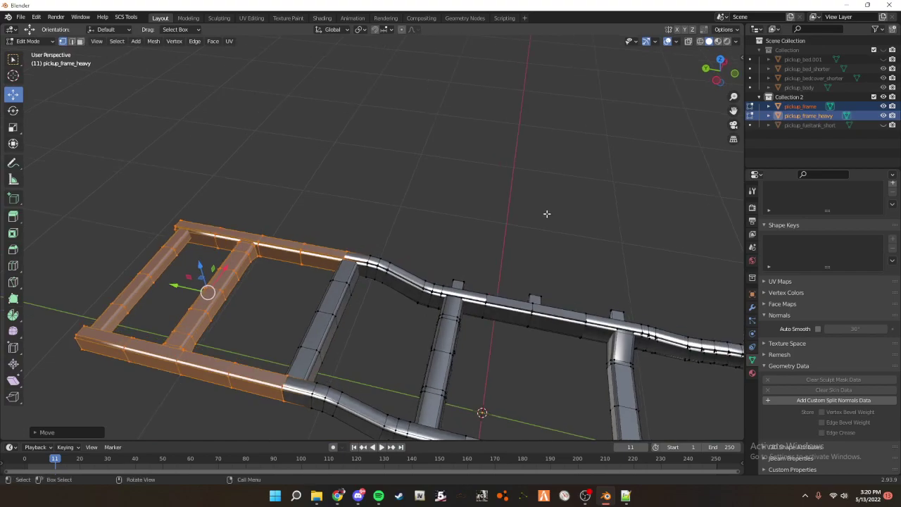
scroll(548, 214, up, 5)
drag(178, 227, 167, 227)
middle_drag(348, 220, 670, 198)
- Select the rail section behind the axle crossmember's rear edge on both frames and move it forward close to that crossmember
key(KP_3)
scroll(493, 221, down, 2)
key(z)
click(376, 223)
drag(386, 222, 649, 140)
scroll(540, 176, up, 3)
drag(599, 174, 512, 186)
shift+middle_drag(512, 185, 572, 284)
scroll(515, 223, up, 4)
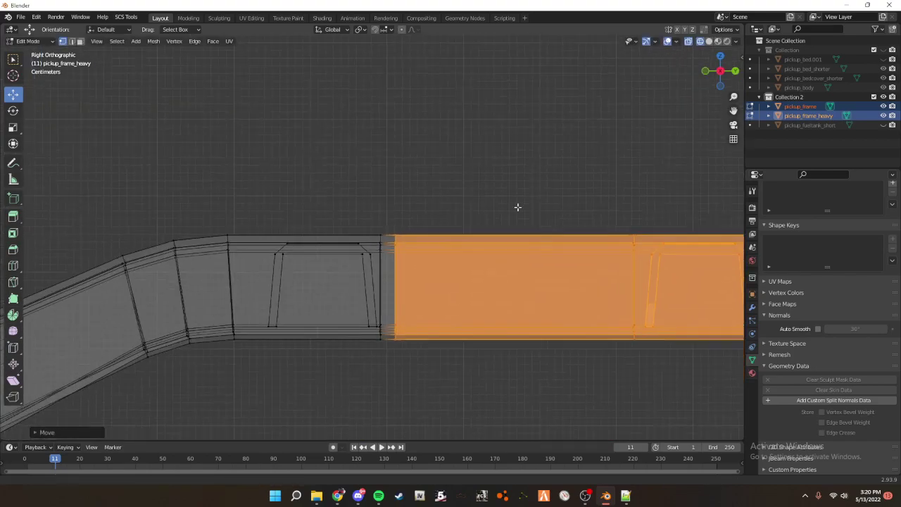
- Unhide Collection and compare the length of the frames with the shorter bed
click(884, 50)
scroll(540, 195, down, 5)
shift+middle_drag(566, 197, 570, 197)
key(z)
click(638, 196)
mouse_move(646, 194)
middle_down()
mouse_move(619, 202)
mouse_move(646, 191)
middle_up()
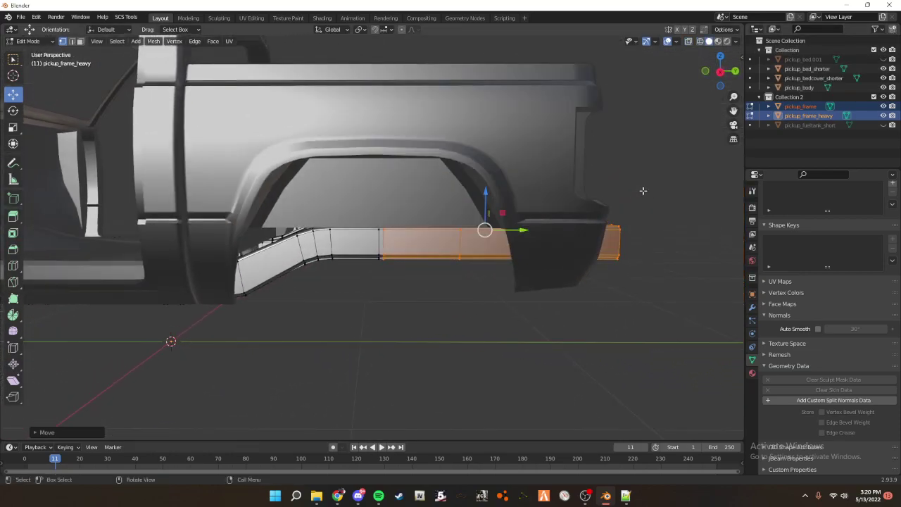
- Select the rearmost rail section with its two crossmembers on both frames and move it about 0.29 m forward along Y
key(KP_3)
key(z)
click(492, 238)
drag(458, 292, 738, 103)
key(g)
key(y)
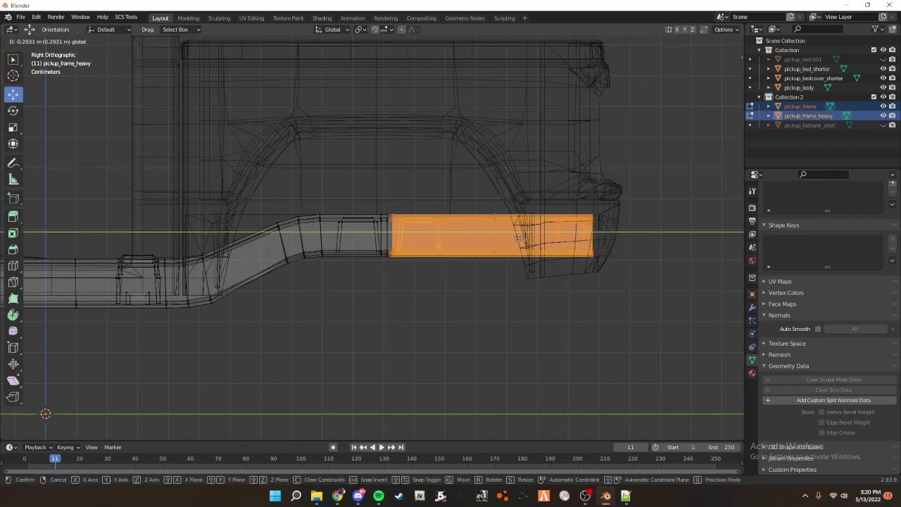
click(519, 238)
- Nudge the rearmost frame section slightly rearward along Y and finish the mesh edit
key(shift+z)
mouse_move(617, 249)
middle_down()
mouse_move(557, 233)
mouse_move(565, 244)
middle_up()
drag(497, 231, 502, 235)
mouse_move(693, 114)
middle_down()
mouse_move(607, 161)
mouse_move(679, 176)
mouse_move(603, 162)
mouse_move(624, 112)
mouse_move(589, 118)
middle_up()
key(Tab)
key(z)
scroll(634, 149, down, 4)
scroll(604, 160, down, 3)
click(623, 145)
scroll(624, 112, up, 3)
scroll(588, 119, up, 3)
- Delete the extra crossmember directly behind the axle crossmember from both pickup_frame and pickup_frame_heavy
click(485, 203)
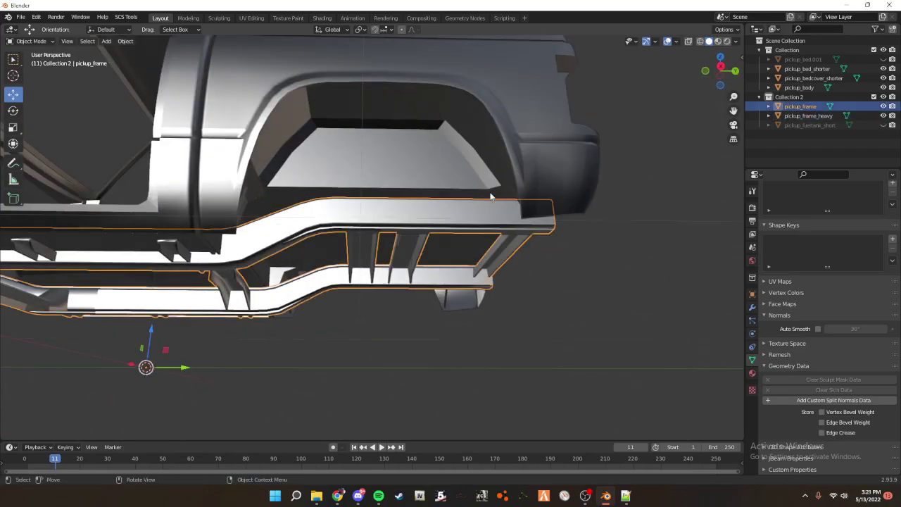
key(KP_3)
middle_drag(613, 185, 620, 130)
middle_drag(500, 239, 486, 181)
shift+click(477, 213)
key(Tab)
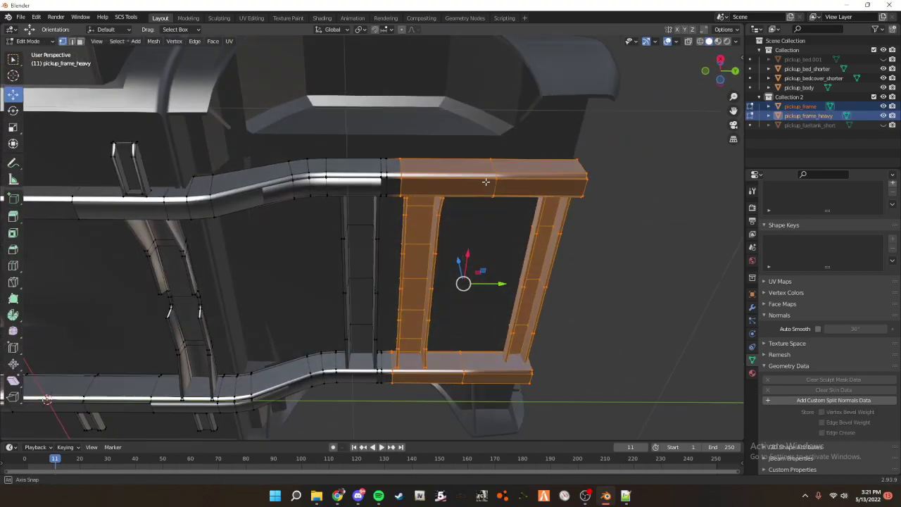
key(alt+a)
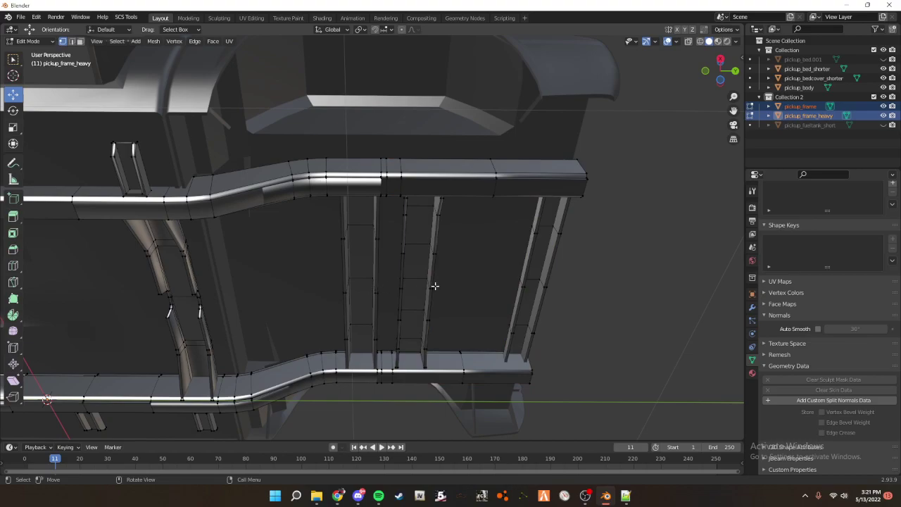
key(l)
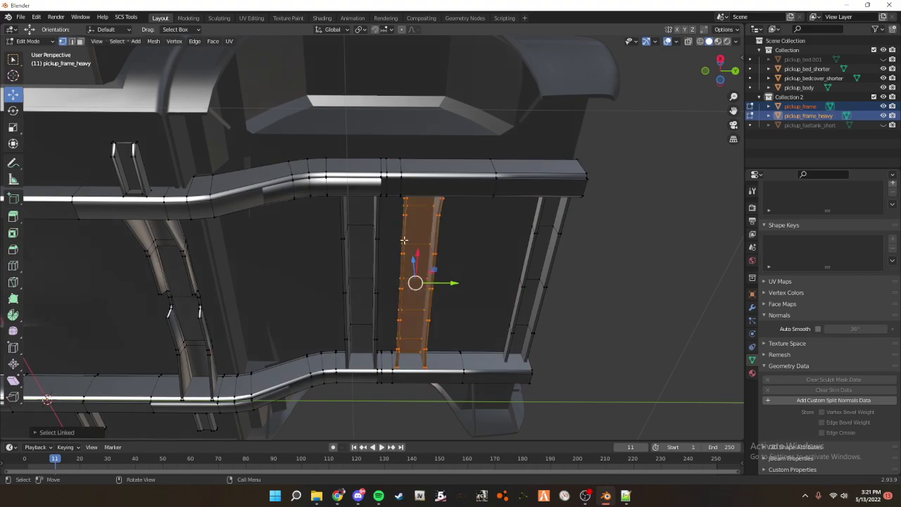
key(alt+z)
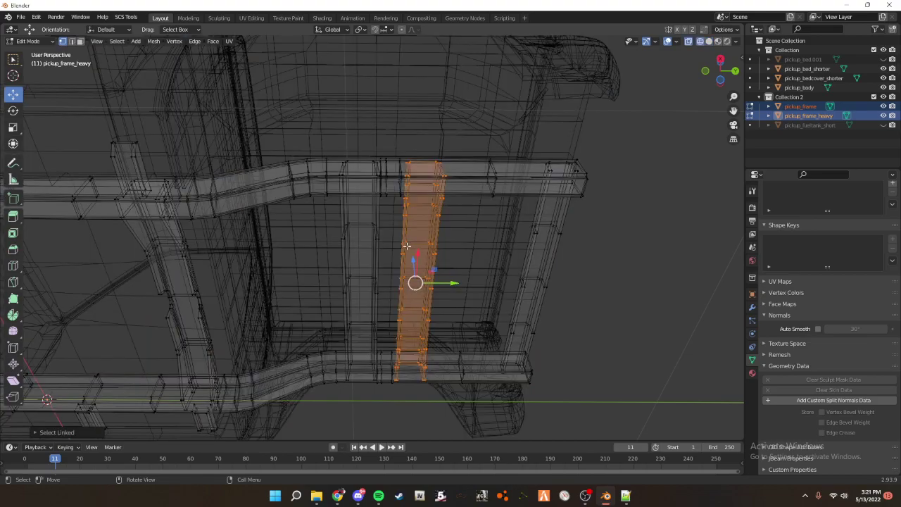
mouse_move(408, 215)
middle_down()
mouse_move(459, 258)
mouse_move(412, 258)
mouse_move(469, 302)
mouse_move(530, 229)
mouse_move(533, 245)
mouse_move(519, 215)
mouse_move(542, 232)
mouse_move(513, 280)
mouse_move(532, 249)
middle_up()
key(h)
key(l)
key(alt+z)
key(alt+h)
key(x)
click(535, 235)
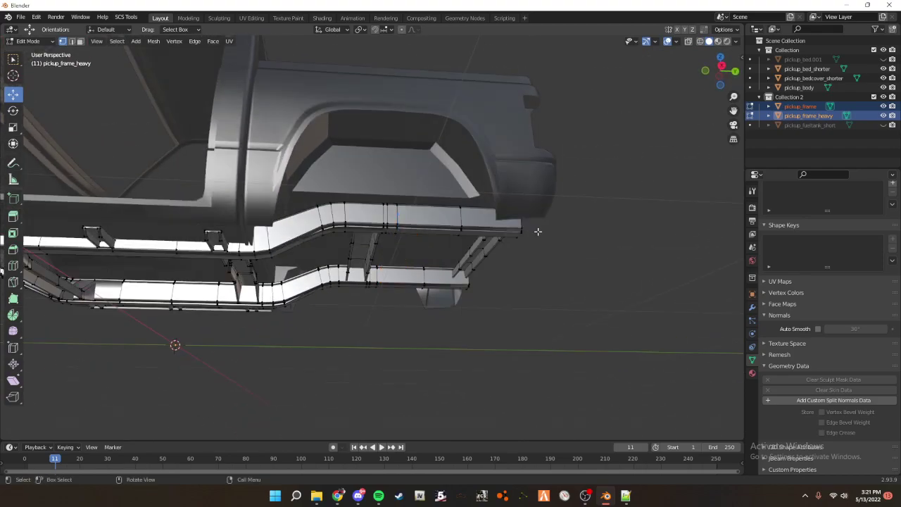
- Leave mesh editing and compare the shorter bed with the original by briefly showing pickup_bed.001
middle_drag(603, 232, 604, 268)
key(Tab)
click(596, 259)
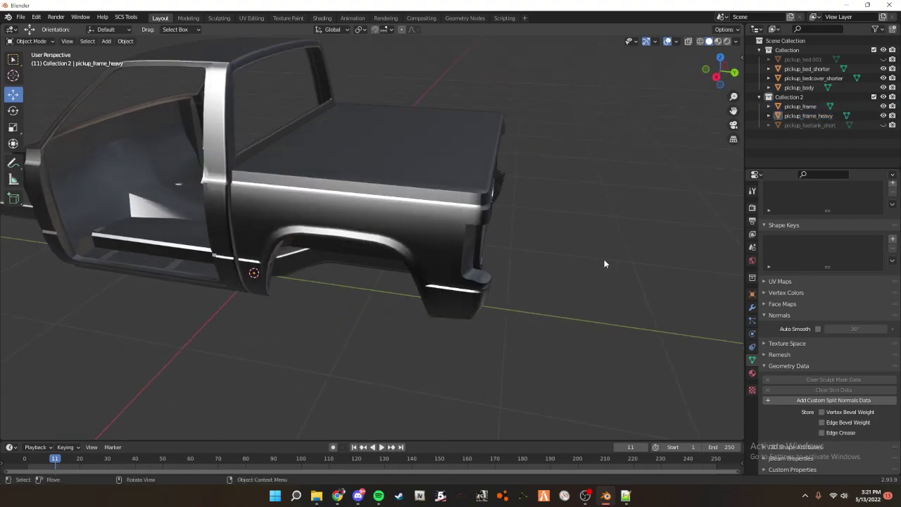
click(883, 60)
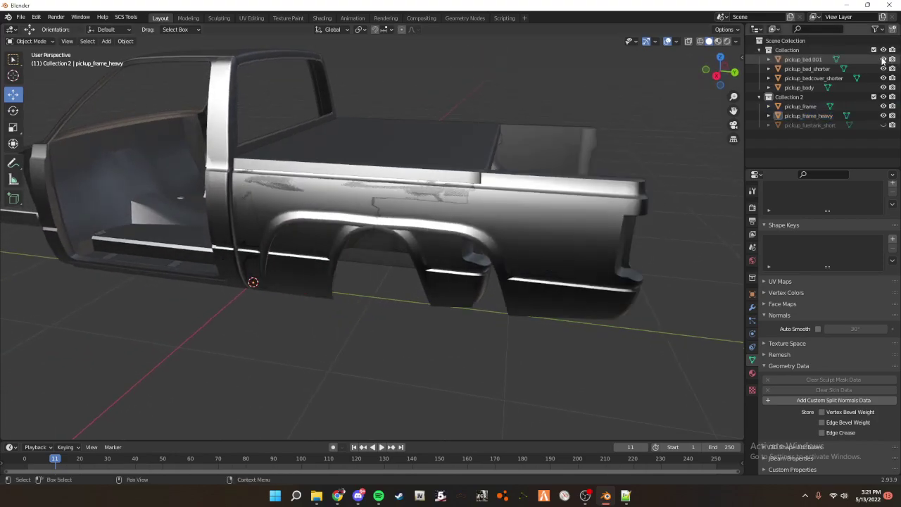
click(883, 60)
middle_drag(546, 132, 492, 112)
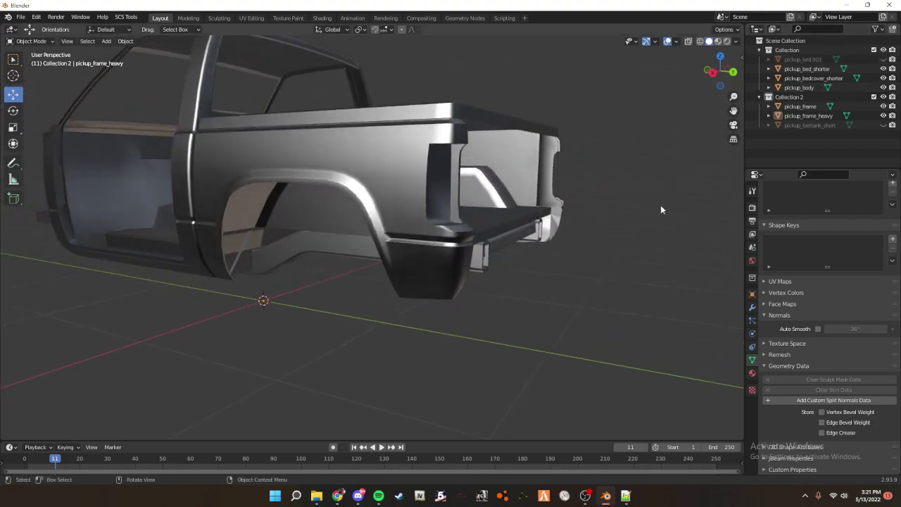
scroll(660, 205, up, 2)
middle_drag(661, 205, 678, 208)
key(grave)
click(738, 202)
shift+middle_drag(738, 202, 408, 200)
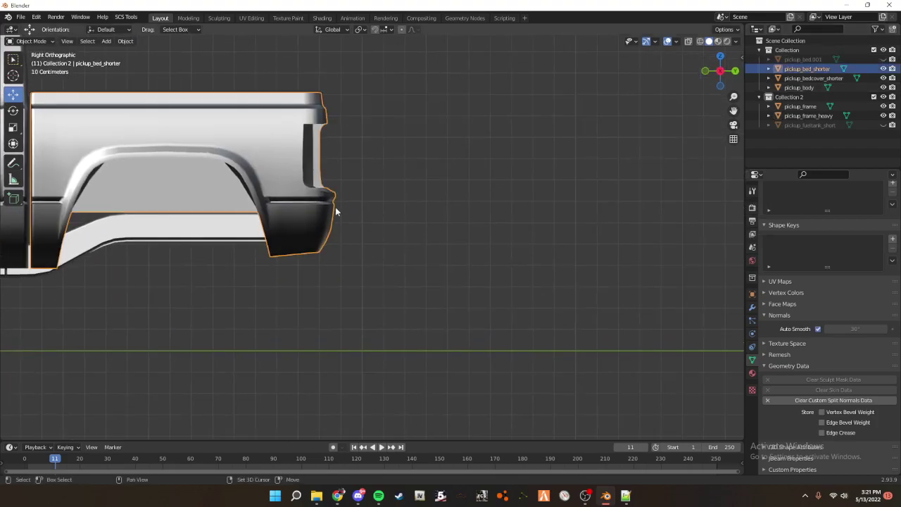
shift+middle_drag(335, 210, 517, 237)
scroll(517, 237, up, 5)
key(Tab)
shift+middle_drag(630, 265, 518, 262)
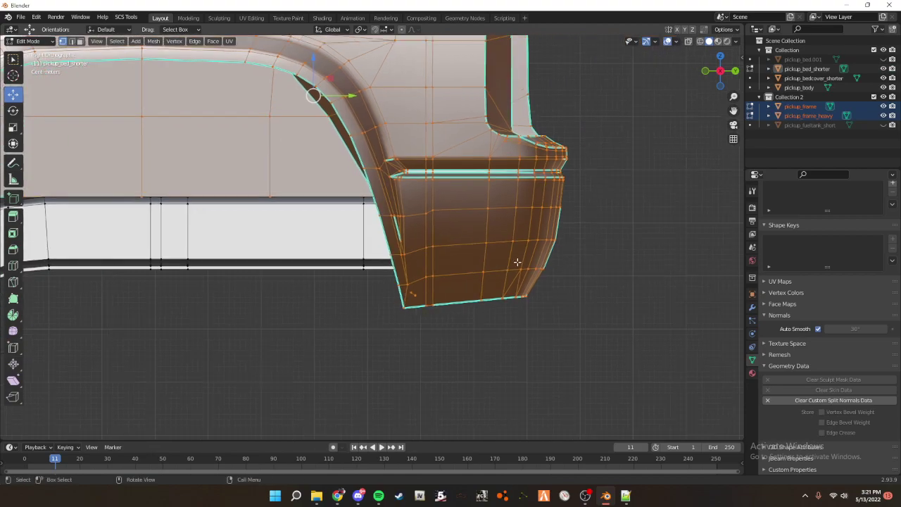
key(z)
click(424, 262)
shift+middle_drag(627, 270, 529, 268)
scroll(529, 267, up, 3)
key(Tab)
drag(108, 312, 188, 195)
key(Tab)
scroll(551, 277, down, 3)
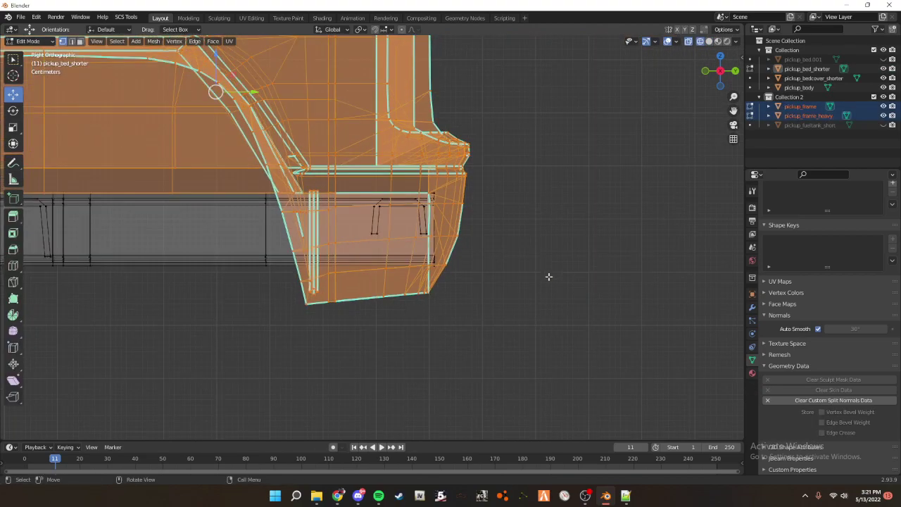
scroll(550, 277, down, 3)
click(253, 295)
click(233, 245)
key(Tab)
- Open only pickup_frame and pickup_frame_heavy for mesh editing, with their rear ends in a right-side wireframe view
click(230, 238)
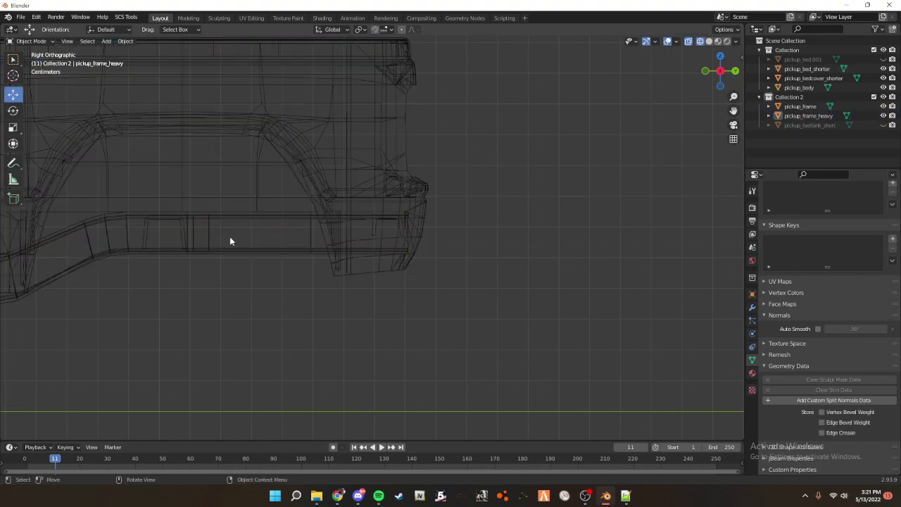
click(232, 253)
shift+click(252, 255)
key(Tab)
scroll(335, 268, up, 1)
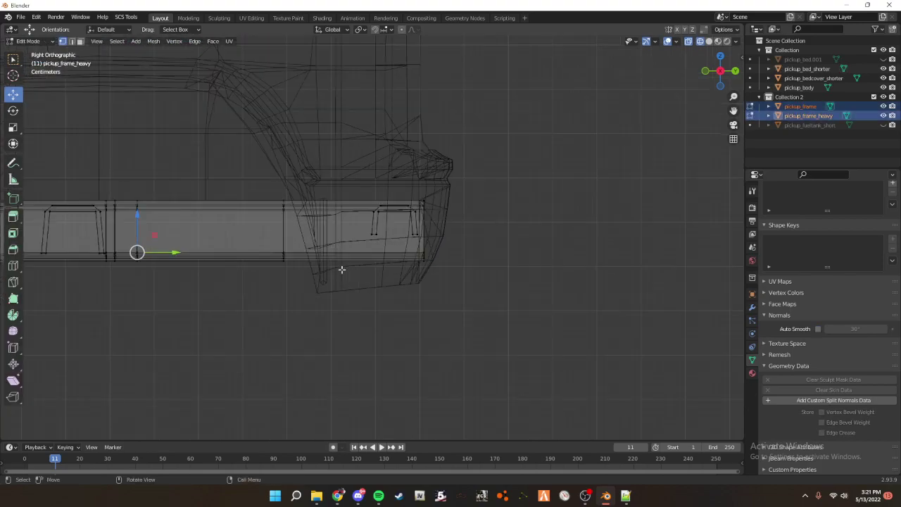
scroll(515, 301, up, 4)
key(z)
click(597, 300)
mouse_move(599, 300)
middle_down()
mouse_move(565, 304)
mouse_move(581, 314)
middle_up()
key(grave)
click(608, 312)
key(shift+z)
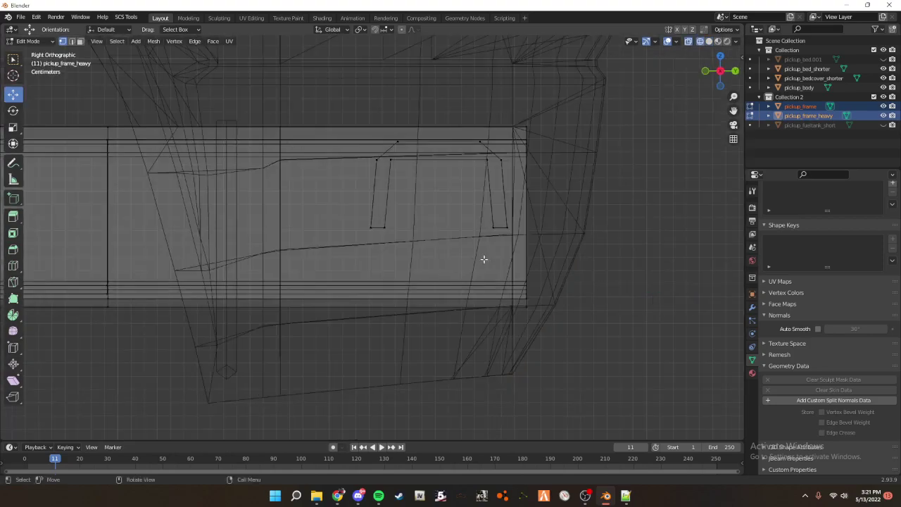
- Select the rear end and last crossmember of both frames and move them slightly forward along Y to fit inside the shorter bed
scroll(532, 204, up, 4)
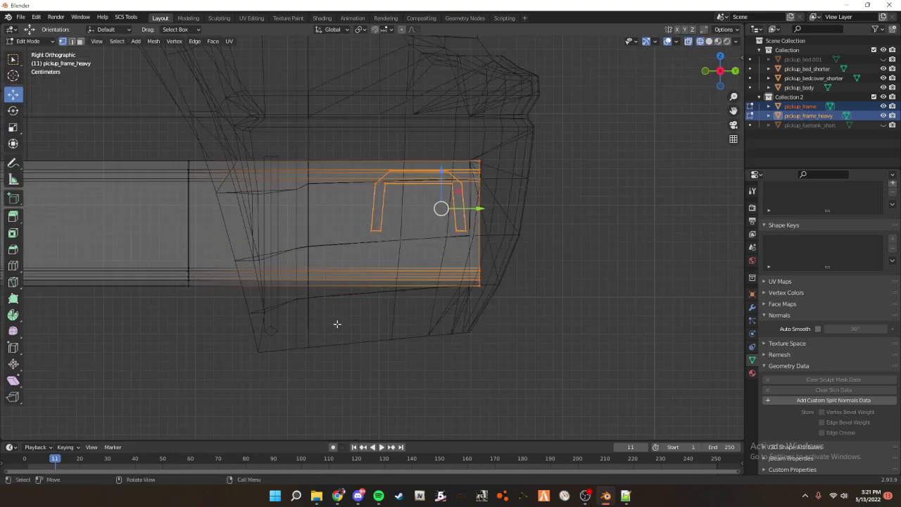
scroll(542, 176, down, 5)
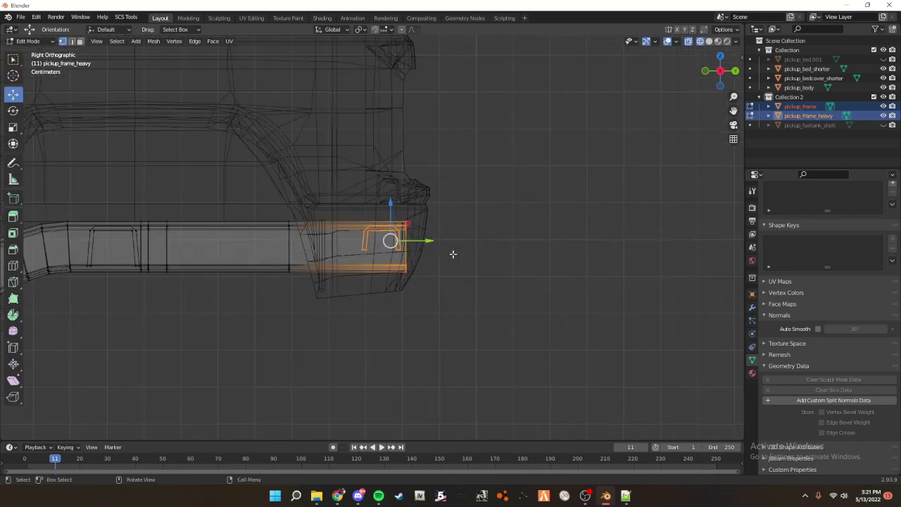
key(ctrl+z)
key(ctrl+shift+z)
mouse_move(437, 243)
mouse_down()
mouse_move(425, 241)
mouse_move(430, 248)
mouse_up()
key(KP_Decimal)
scroll(521, 246, down, 12)
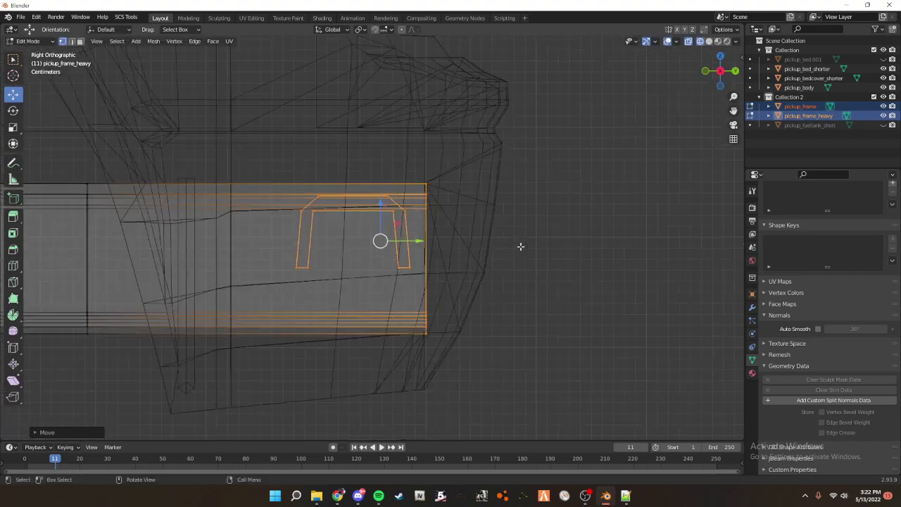
key(Tab)
- Examine in solid shading how the shortened frames fit beneath the shorter bed
key(z)
click(625, 247)
mouse_move(624, 247)
middle_down()
mouse_move(598, 250)
mouse_move(637, 250)
mouse_move(607, 263)
middle_up()
scroll(556, 257, down, 5)
middle_drag(494, 254, 541, 241)
shift+middle_drag(471, 245, 547, 243)
click(421, 238)
scroll(430, 241, up, 2)
middle_drag(445, 249, 451, 213)
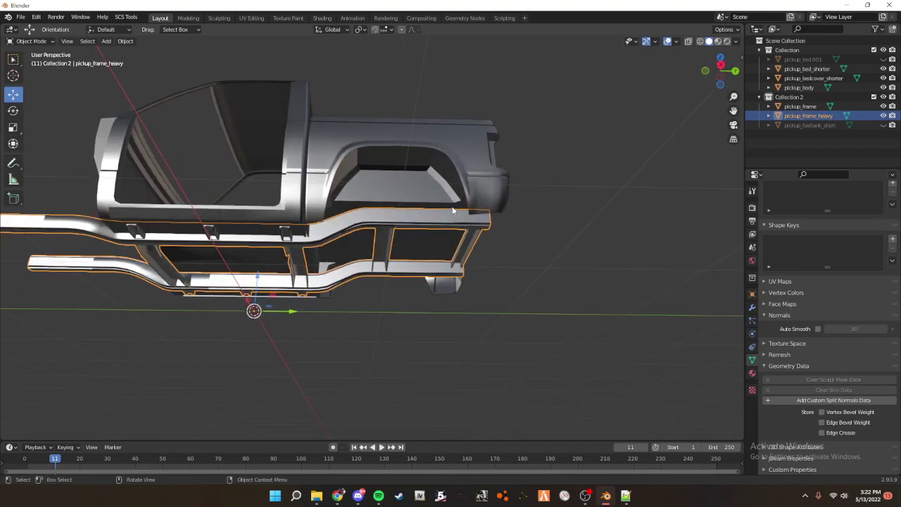
click(379, 497)
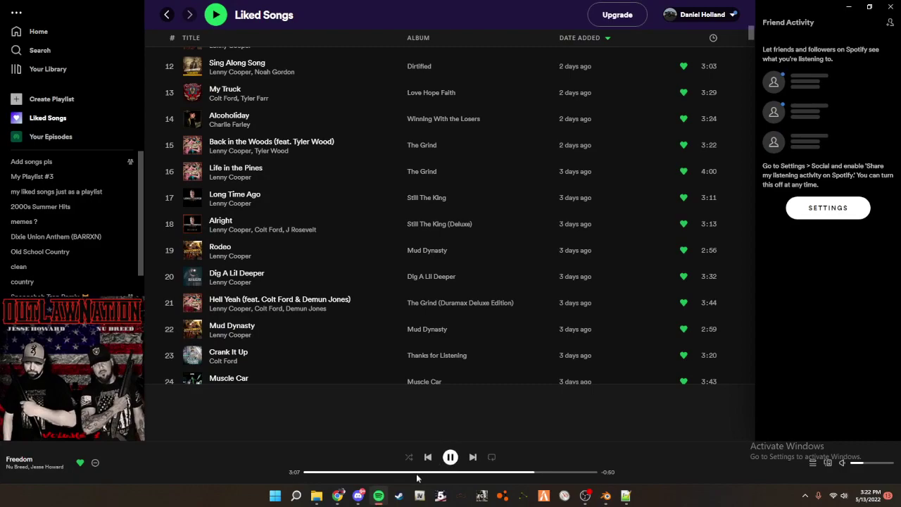
click(386, 499)
- Examine how the shortened frames fit around the bed's rear wheel arch, briefly hiding the selected part and restoring it
middle_drag(474, 273, 439, 191)
click(439, 191)
middle_drag(557, 271, 504, 252)
click(468, 308)
middle_drag(466, 309, 496, 297)
scroll(529, 267, up, 5)
click(483, 222)
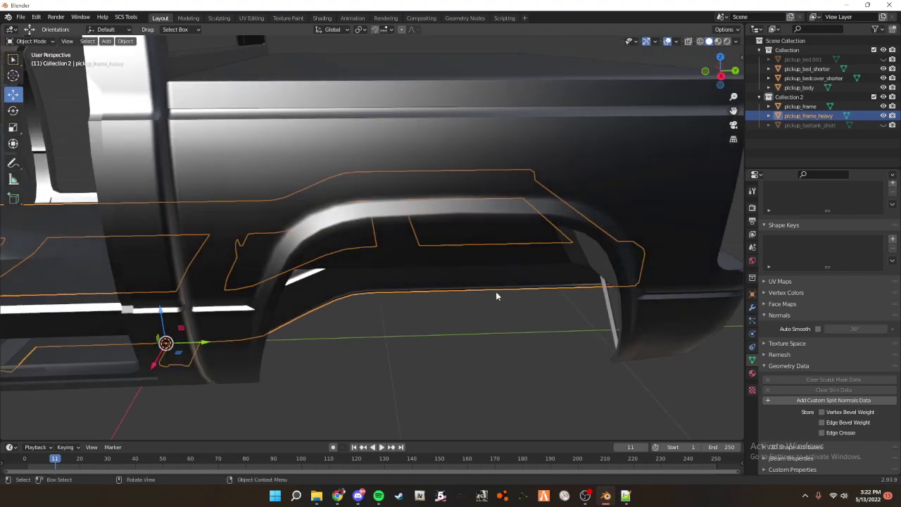
click(496, 296)
click(495, 296)
click(496, 296)
key(h)
middle_drag(496, 295, 145, 185)
key(ctrl+z)
click(293, 236)
click(293, 236)
- Rename the frames pickup_frame_shorter and pickup_frame_heavy_shorter, rename the fuel tank pickup_fueltank_shorter, and unhide the tank
scroll(543, 308, down, 4)
click(544, 309)
click(815, 115)
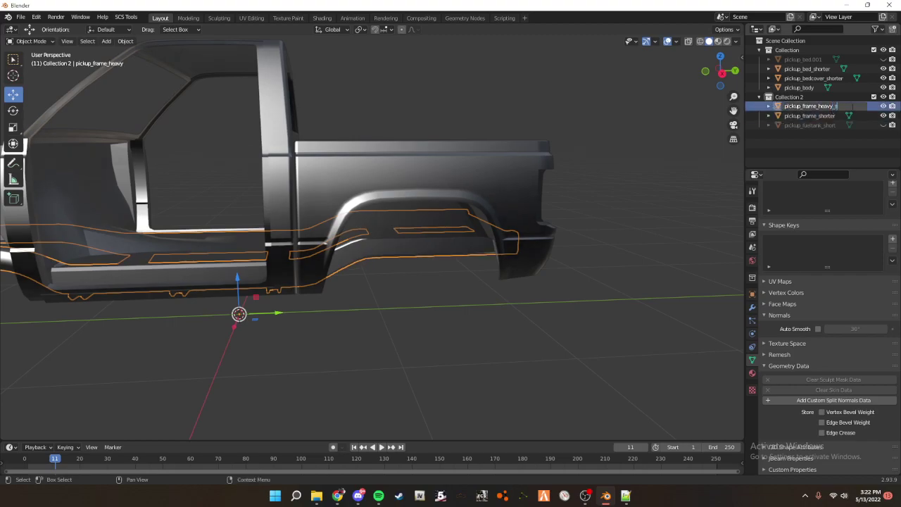
double_click(833, 124)
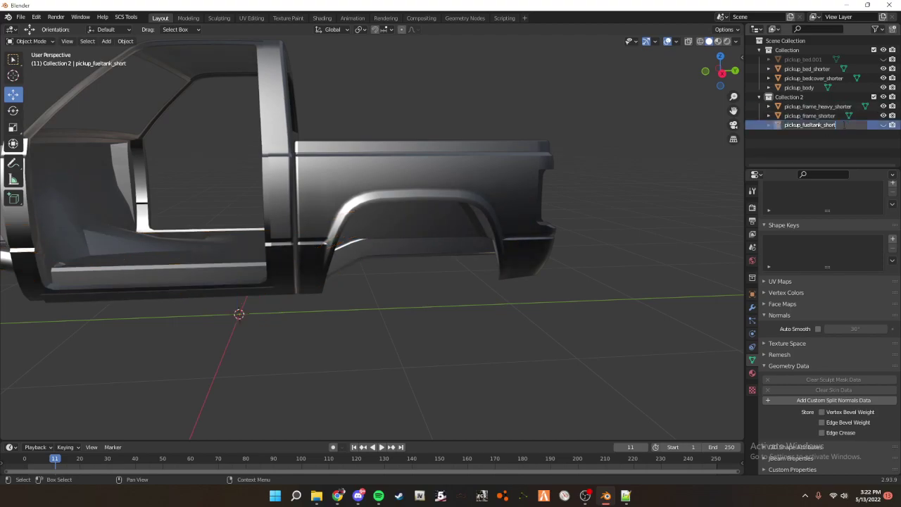
click(884, 126)
- Select the fuel tank beneath the frame and raise it into the pickup bed
middle_drag(485, 184, 469, 114)
scroll(469, 114, up, 2)
middle_drag(471, 156, 492, 153)
click(436, 255)
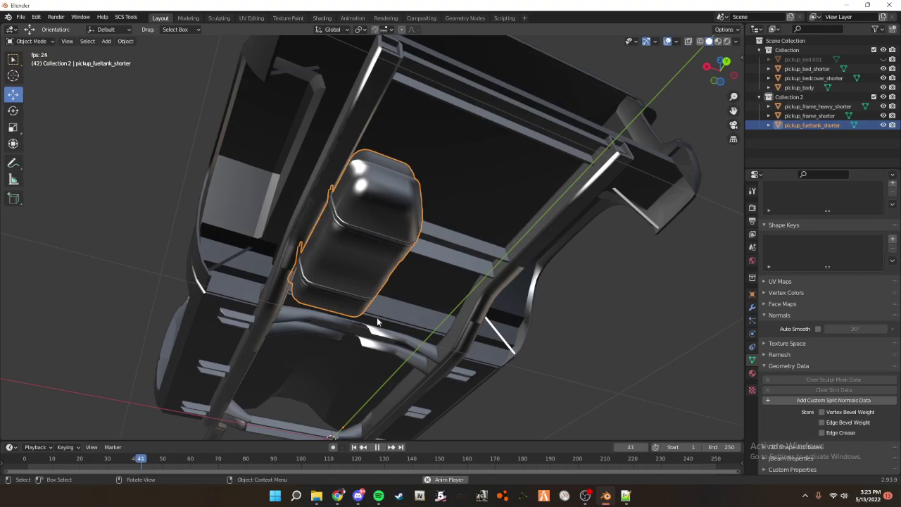
middle_drag(395, 431, 421, 431)
scroll(433, 333, down, 5)
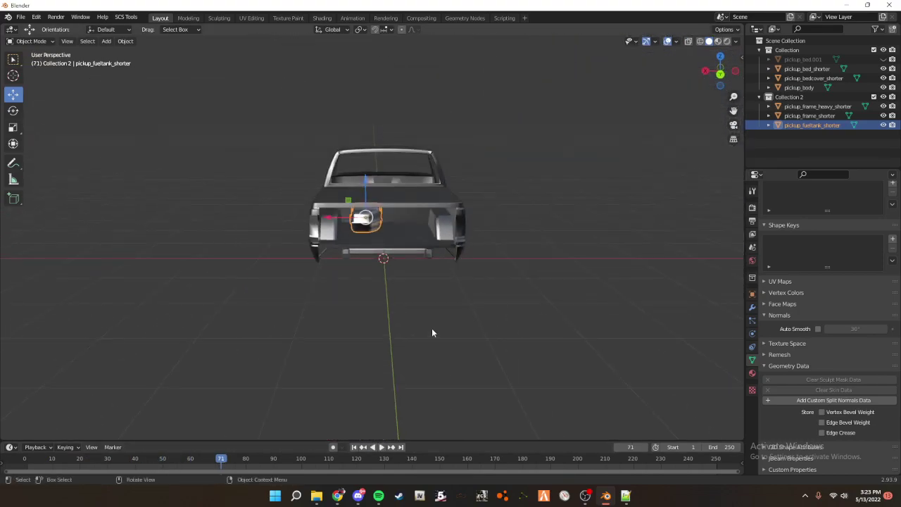
- Hide the shorter bed cover to expose the fuel tank in the bed
click(410, 194)
middle_drag(411, 194, 493, 260)
scroll(490, 260, up, 4)
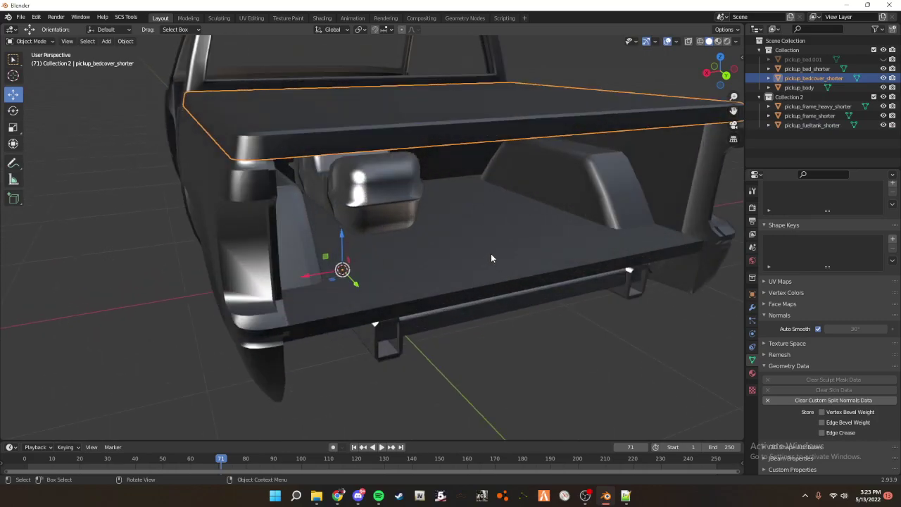
key(h)
scroll(359, 185, up, 3)
- Open the fuel tank for mesh editing, delete its linked strap geometry and return to Object Mode
click(359, 186)
scroll(360, 187, down, 5)
middle_drag(359, 186, 436, 207)
scroll(409, 191, up, 4)
key(Tab)
scroll(333, 220, up, 2)
scroll(433, 200, up, 3)
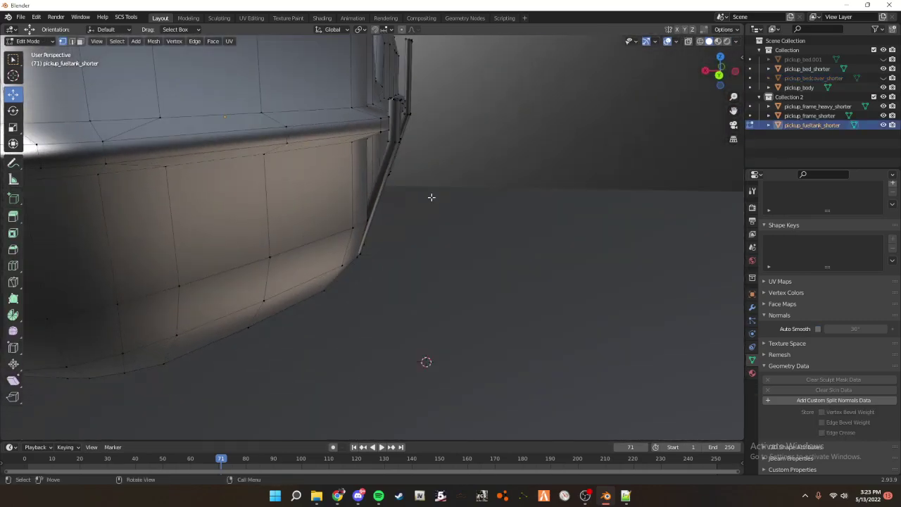
middle_drag(397, 143, 391, 258)
key(l)
key(x)
click(466, 266)
scroll(519, 251, down, 5)
middle_drag(519, 251, 429, 229)
key(Tab)
- Rotate the fuel tank by -90° in top view so it lies across the bed
scroll(298, 302, down, 4)
drag(428, 226, 423, 228)
key(KP_7)
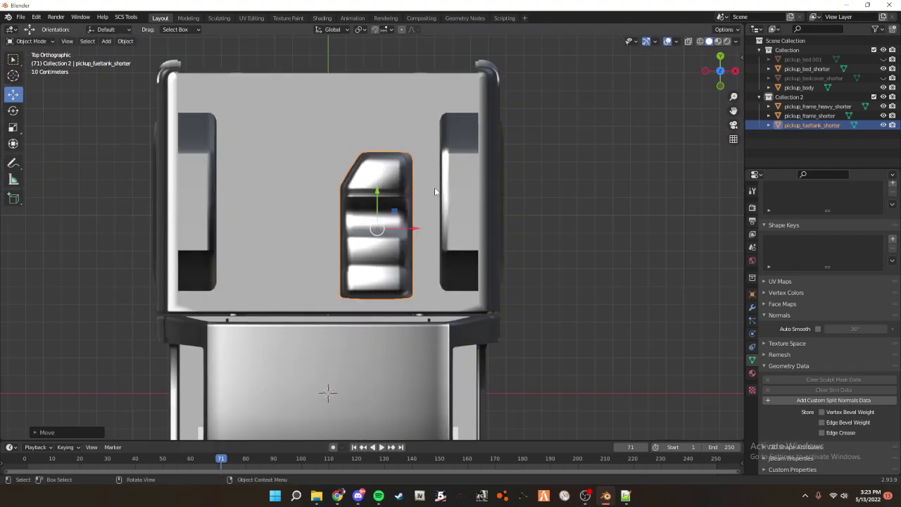
key(r)
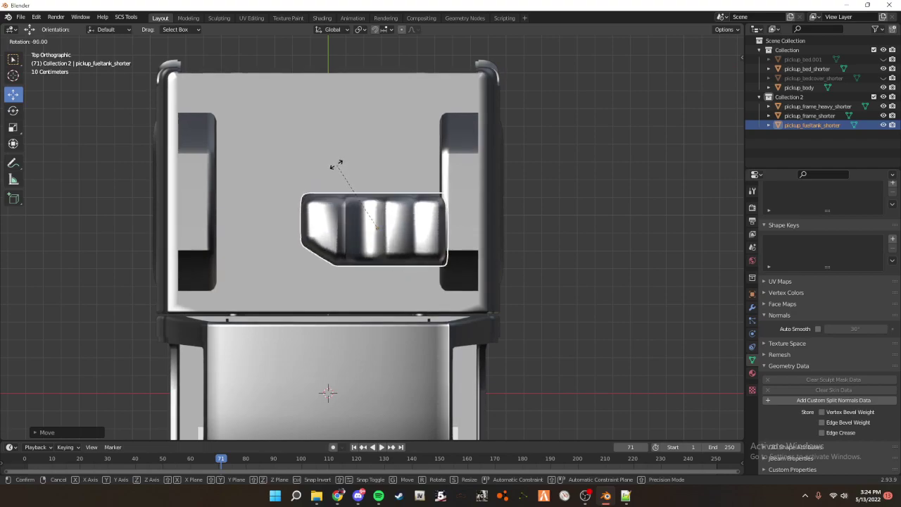
click(336, 164)
- Move the fuel tank to the middle of the bed's width, close behind the cab
drag(382, 204, 382, 241)
drag(414, 270, 377, 270)
drag(342, 234, 345, 244)
middle_drag(345, 244, 363, 204)
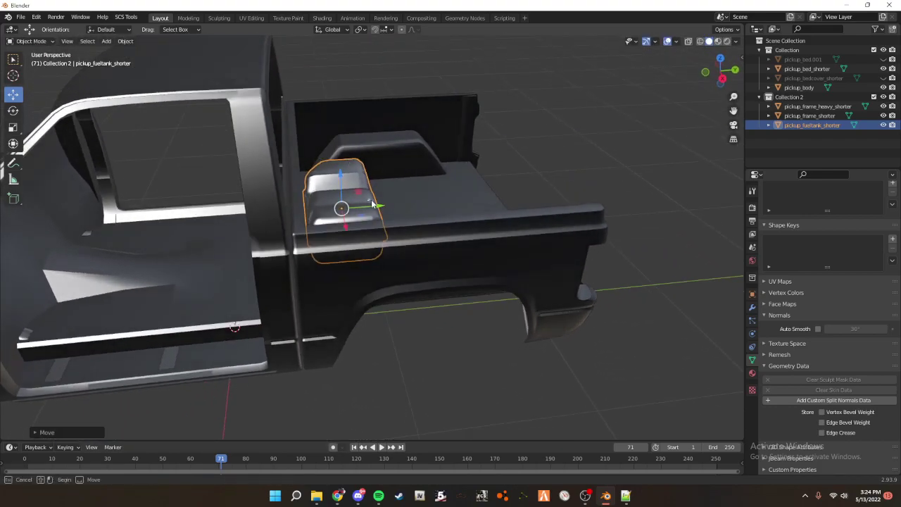
drag(377, 204, 383, 203)
click(378, 204)
click(378, 204)
- Try to lower the fuel tank along Z onto the bed floor, viewing it from the back
middle_drag(461, 204, 357, 191)
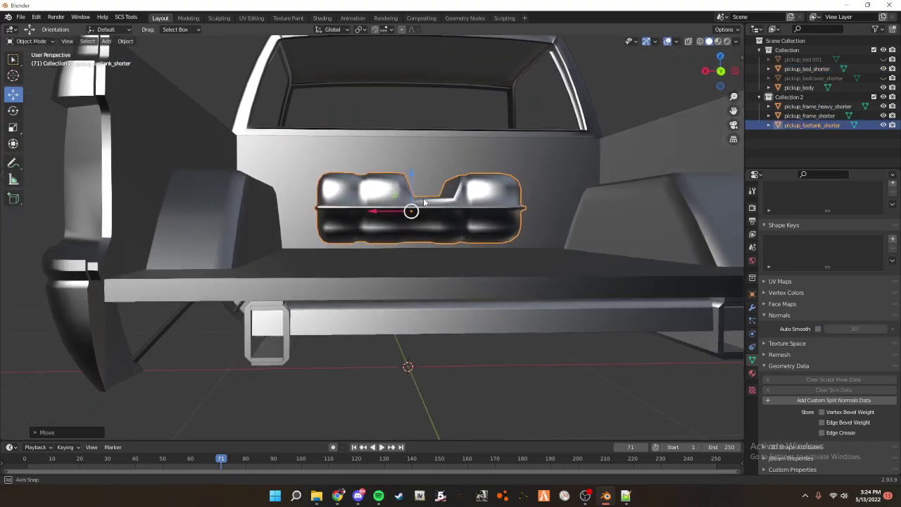
key(KP_3)
key(grave)
click(558, 120)
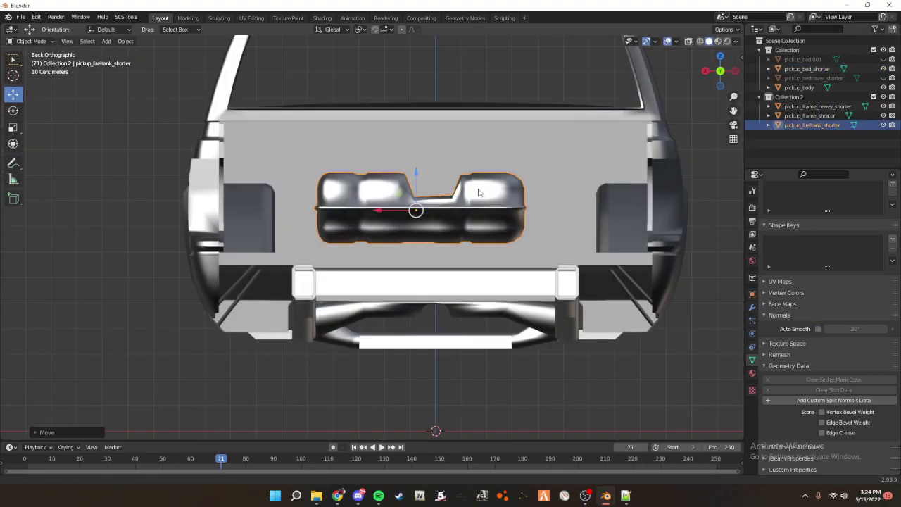
scroll(461, 175, up, 5)
shift+middle_drag(462, 175, 416, 237)
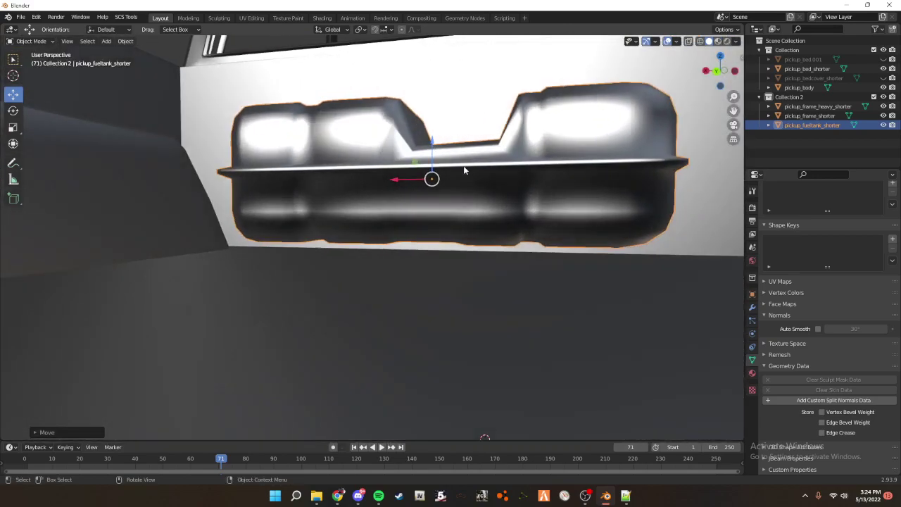
key(alt+z)
key(alt+z)
key(g)
key(z)
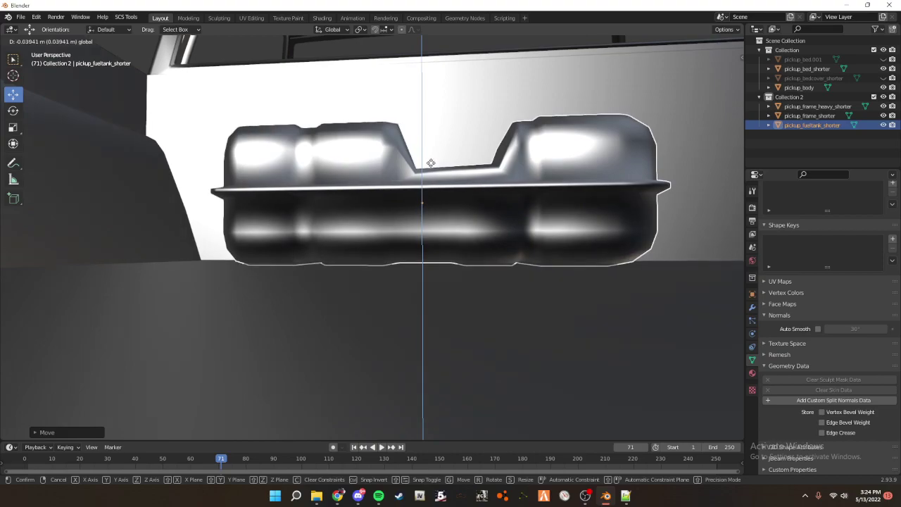
key(Escape)
key(alt+z)
key(alt+z)
- Fine-tune the fuel tank's height along Z against the bed floor and check its placement around the truck
middle_drag(436, 162, 501, 115)
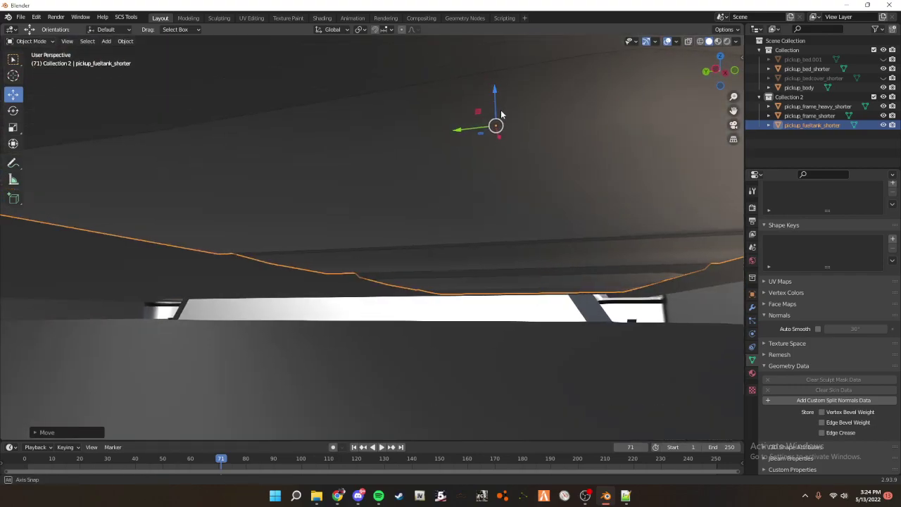
drag(495, 91, 501, 86)
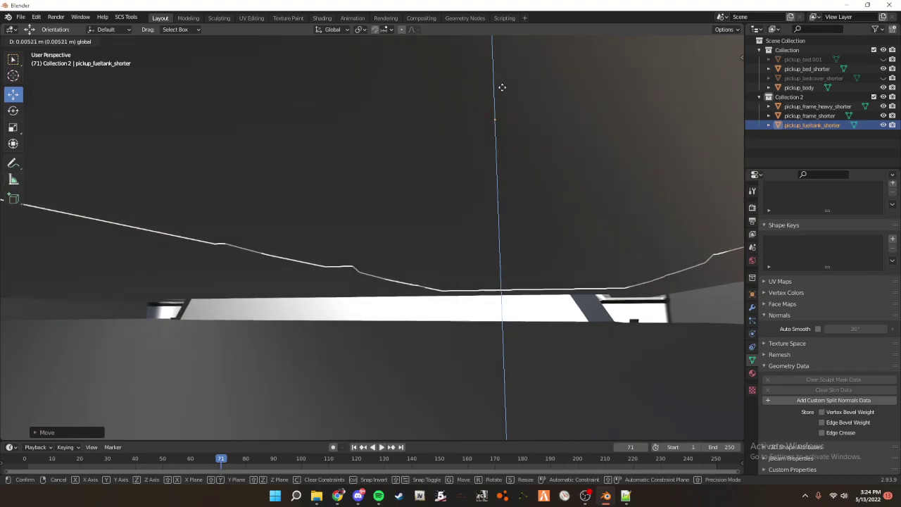
drag(502, 88, 501, 89)
scroll(525, 195, down, 8)
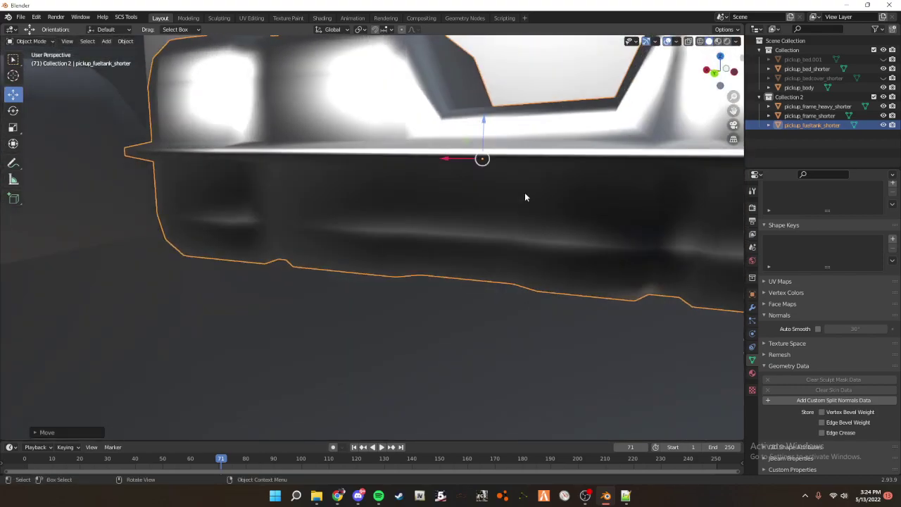
click(582, 198)
middle_drag(500, 248, 576, 214)
scroll(564, 203, up, 8)
scroll(646, 265, down, 6)
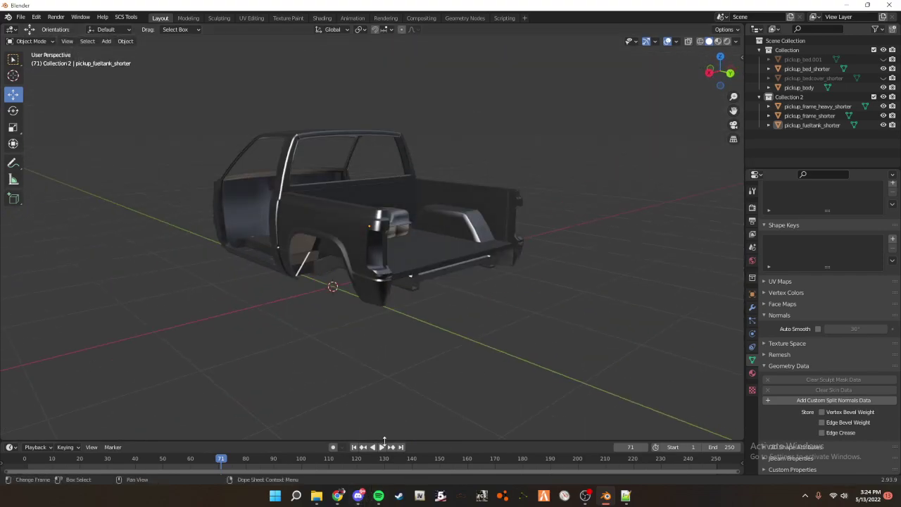
click(379, 495)
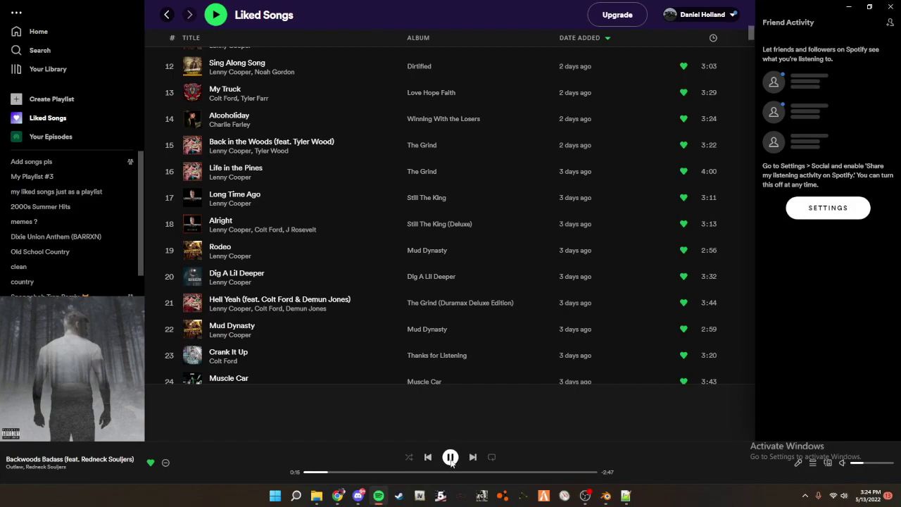
click(379, 495)
mouse_move(372, 313)
middle_down()
mouse_move(400, 327)
mouse_move(373, 323)
middle_up()
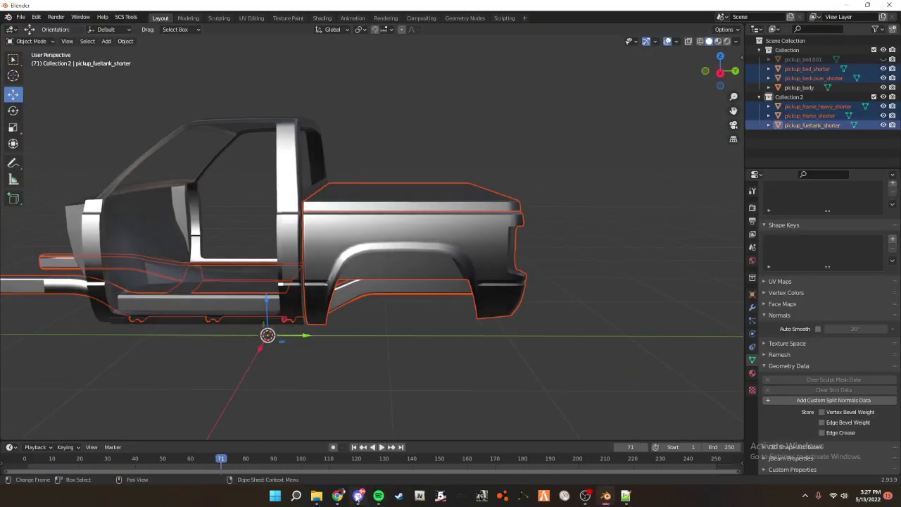
click(358, 496)
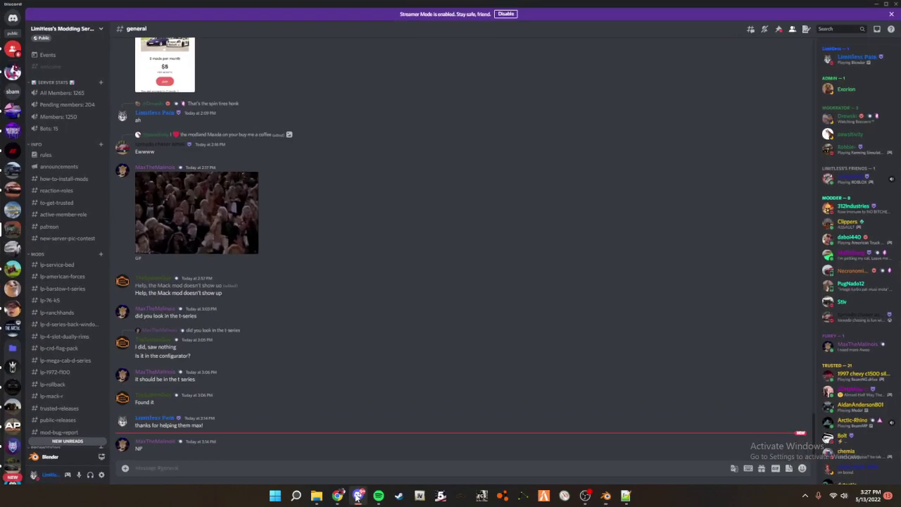
scroll(72, 323, down, 10)
scroll(62, 120, up, 3)
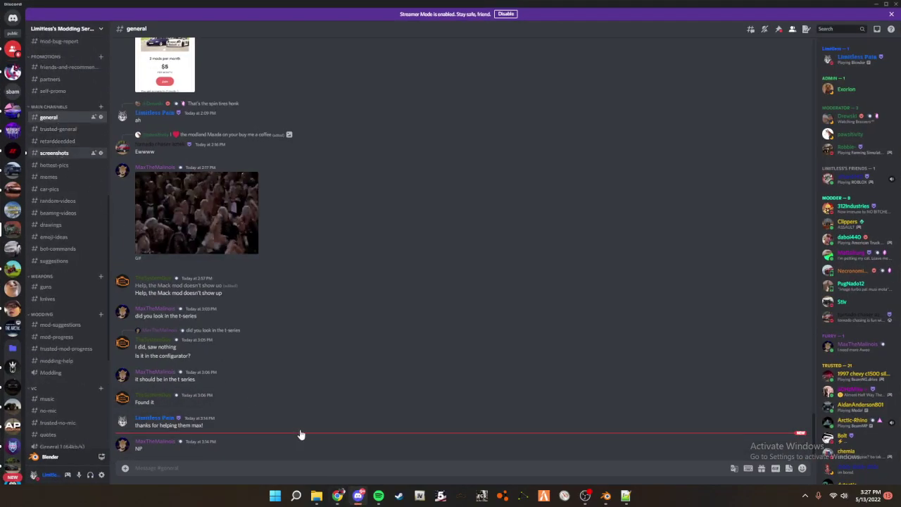
click(357, 496)
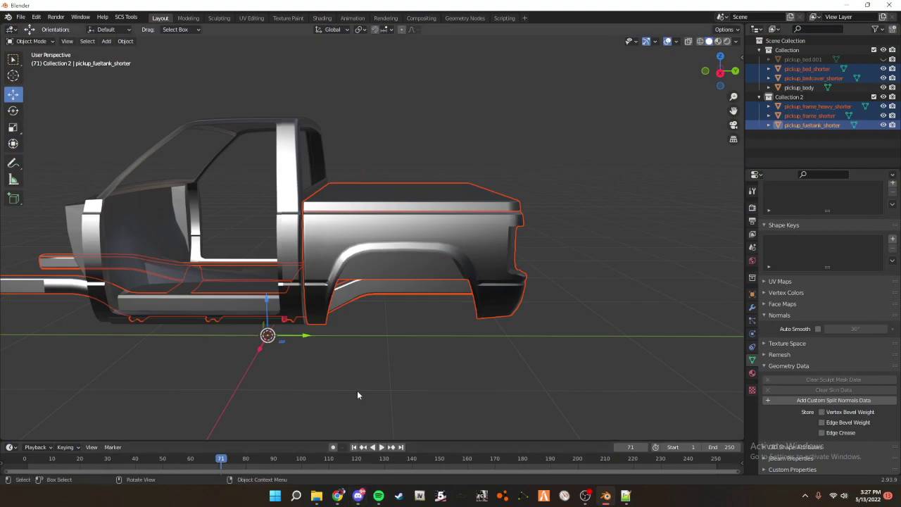
- Select only the shorter bed cover and move it along Z well above the truck
middle_drag(518, 341, 457, 326)
click(513, 388)
middle_drag(495, 361, 470, 312)
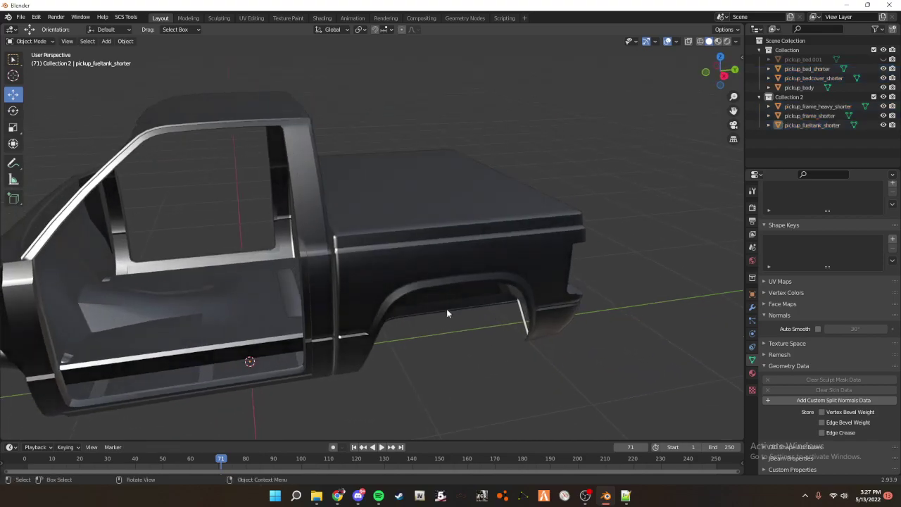
click(344, 297)
scroll(345, 297, down, 3)
middle_drag(456, 350, 429, 346)
drag(347, 344, 616, 45)
scroll(595, 186, up, 3)
click(596, 186)
click(418, 216)
drag(250, 321, 291, 79)
scroll(357, 137, down, 4)
middle_drag(360, 141, 448, 174)
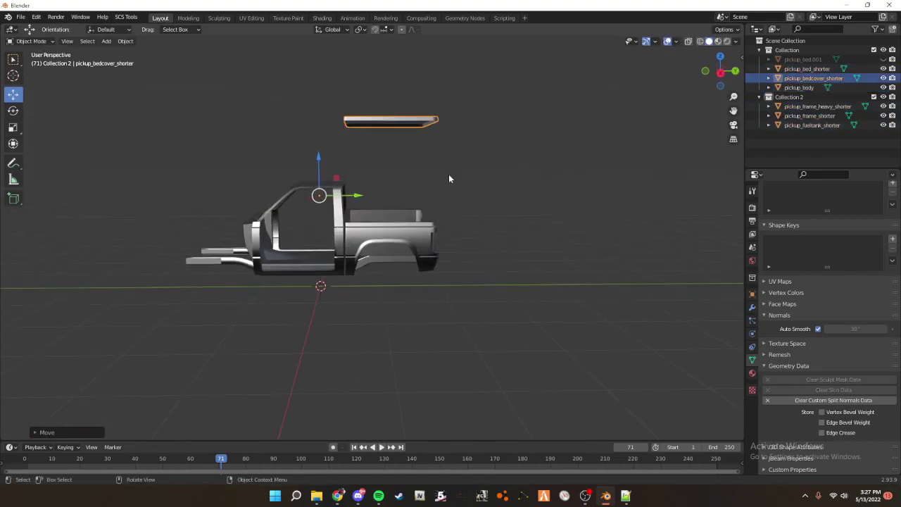
- Apply the raised bed cover's object transform to reset its origin, and undo both the transform and the move
key(ctrl+a)
click(493, 221)
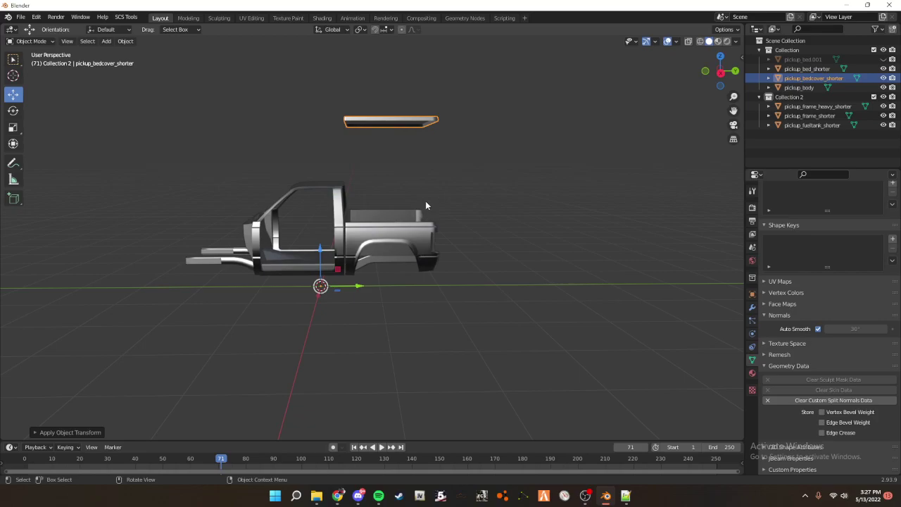
key(ctrl+z)
key(ctrl+z)
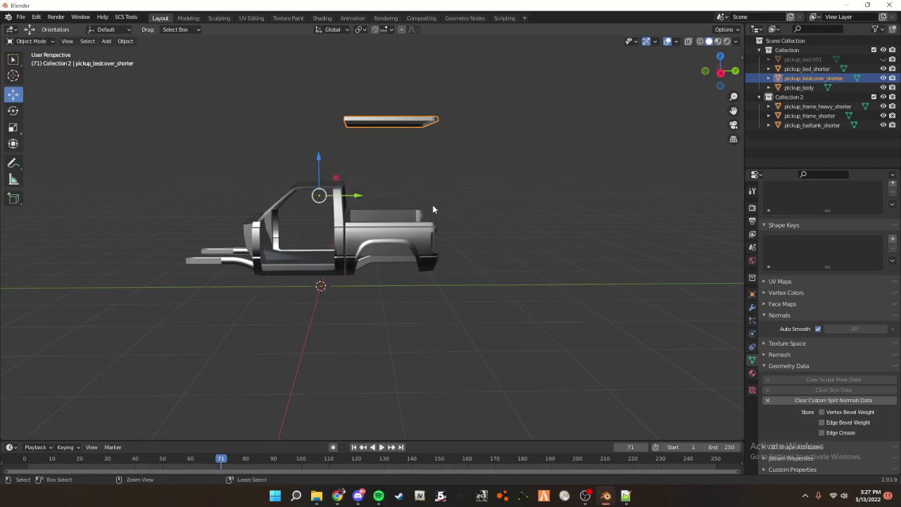
middle_drag(432, 205, 452, 212)
scroll(430, 200, up, 3)
scroll(452, 212, down, 4)
- Select the shorter bed, bed cover, both frames and fuel tank, leaving pickup_body out of the selection
middle_drag(414, 291, 404, 292)
drag(357, 298, 486, 131)
middle_drag(486, 131, 423, 172)
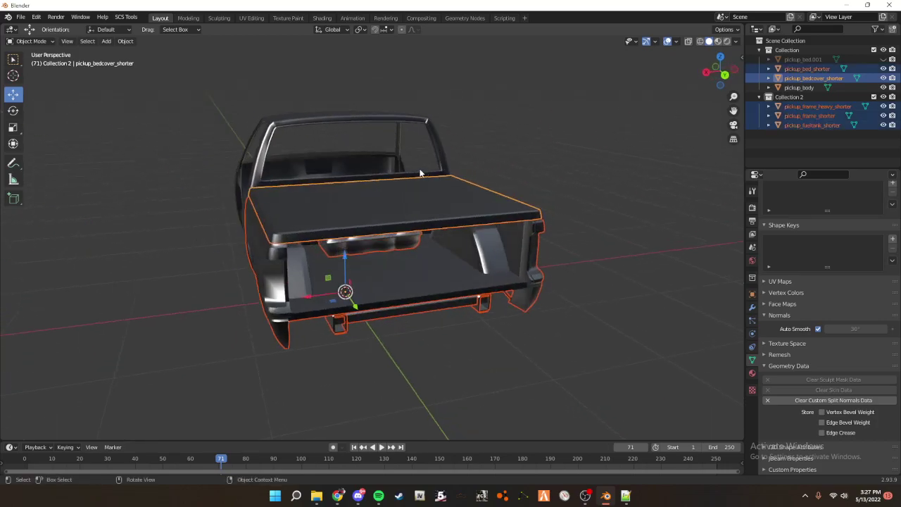
click(406, 242)
middle_drag(406, 242, 332, 340)
drag(332, 340, 718, 27)
middle_drag(610, 177, 604, 170)
scroll(604, 169, down, 3)
drag(121, 385, 559, 79)
ctrl+drag(328, 191, 363, 136)
mouse_move(455, 117)
middle_down()
mouse_move(518, 105)
mouse_move(445, 123)
middle_up()
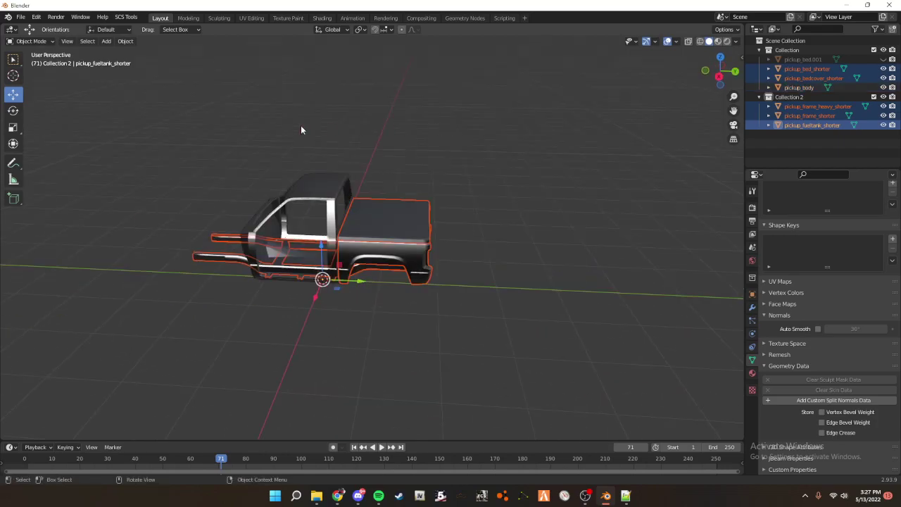
- Export only the selected shorter parts as a Collada file into the recently used dae folder
click(21, 17)
mouse_move(71, 152)
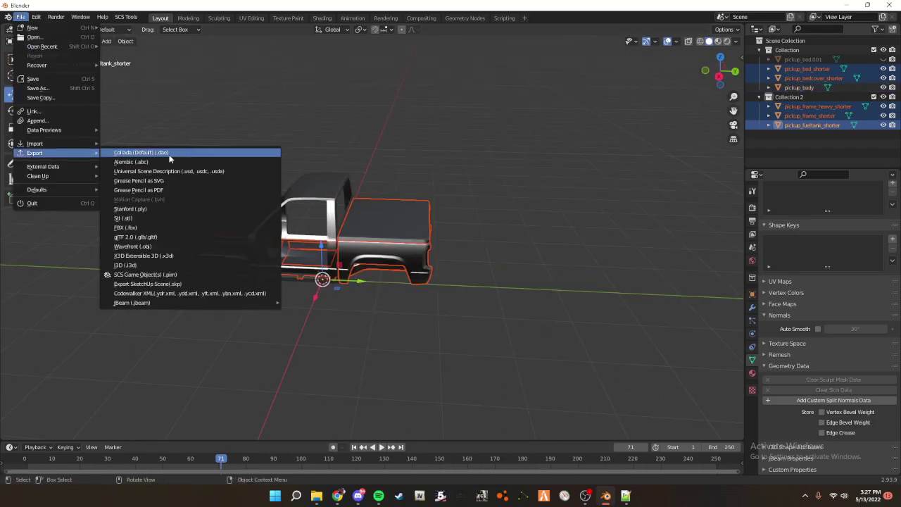
click(235, 261)
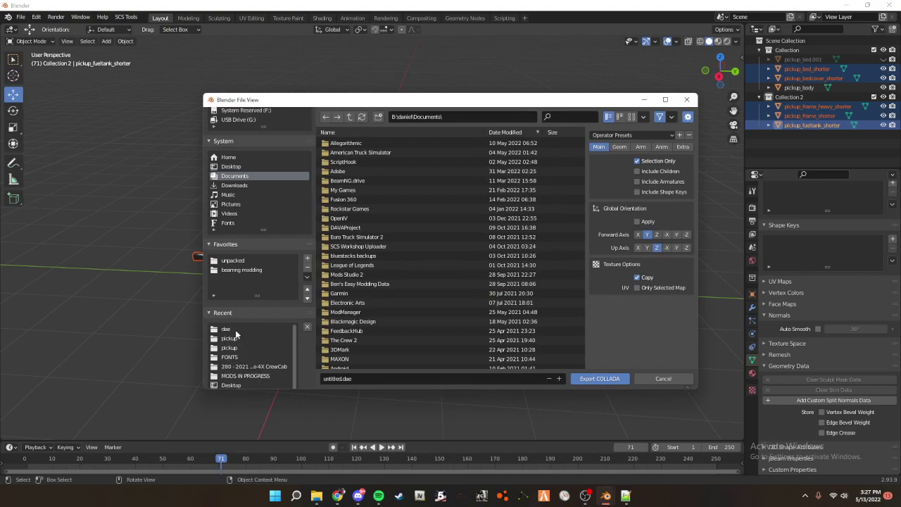
click(226, 329)
click(408, 144)
click(599, 379)
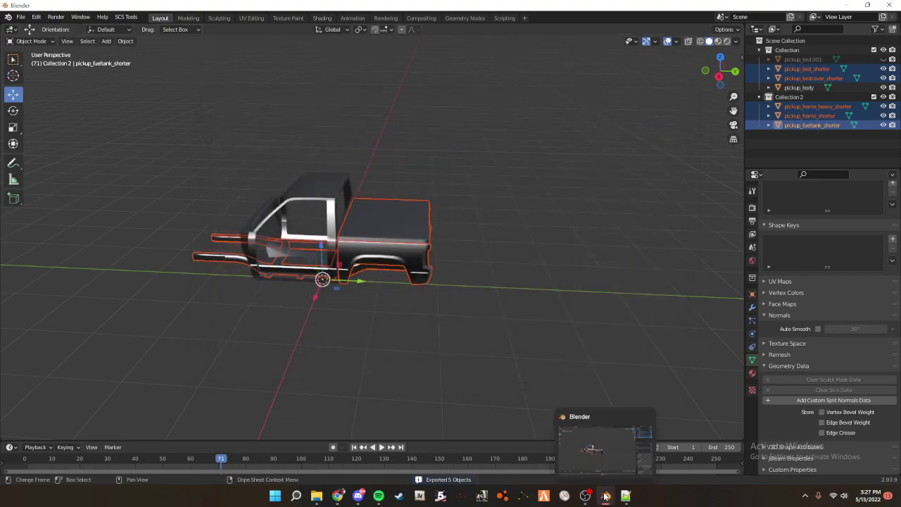
- Minimise Blender and close the open pickup folder window
click(607, 495)
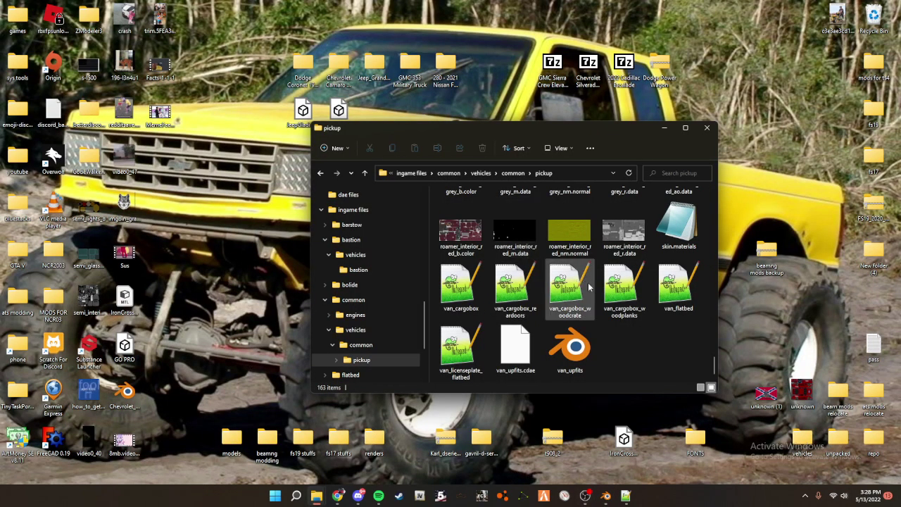
click(710, 129)
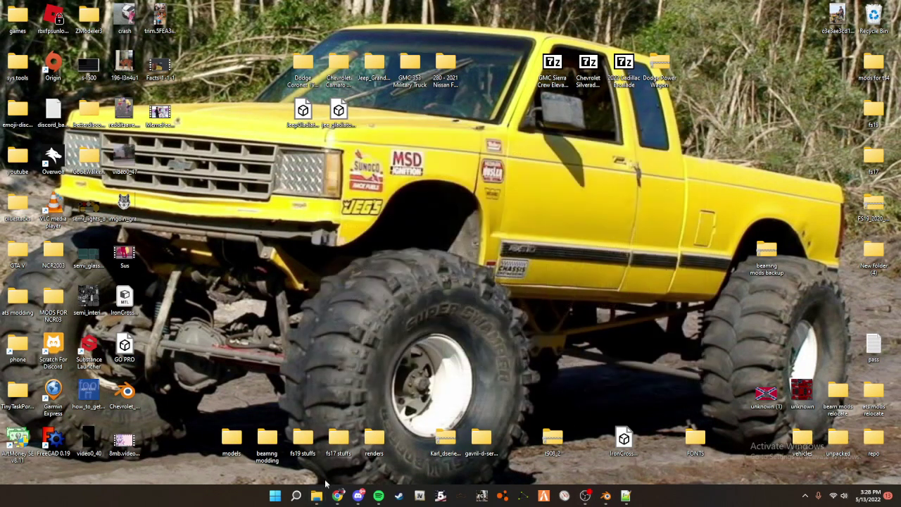
- Rename the pickup_frame file in the mod's jbeam folder to LP_pickup_frame_shorter
click(316, 496)
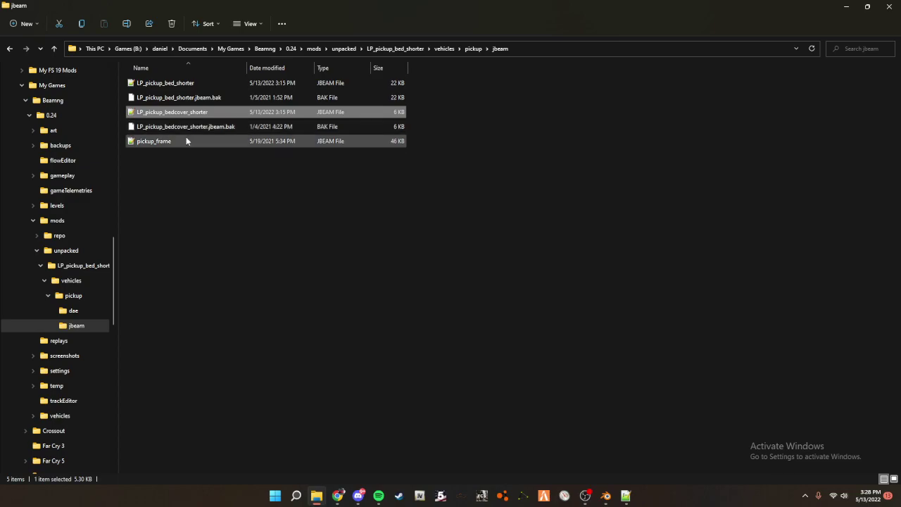
click(174, 144)
double_click(174, 144)
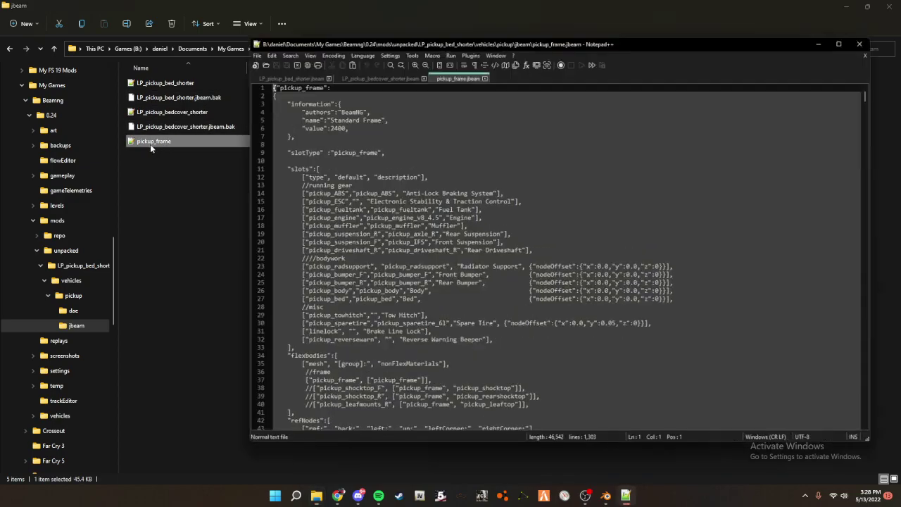
click(173, 186)
click(156, 143)
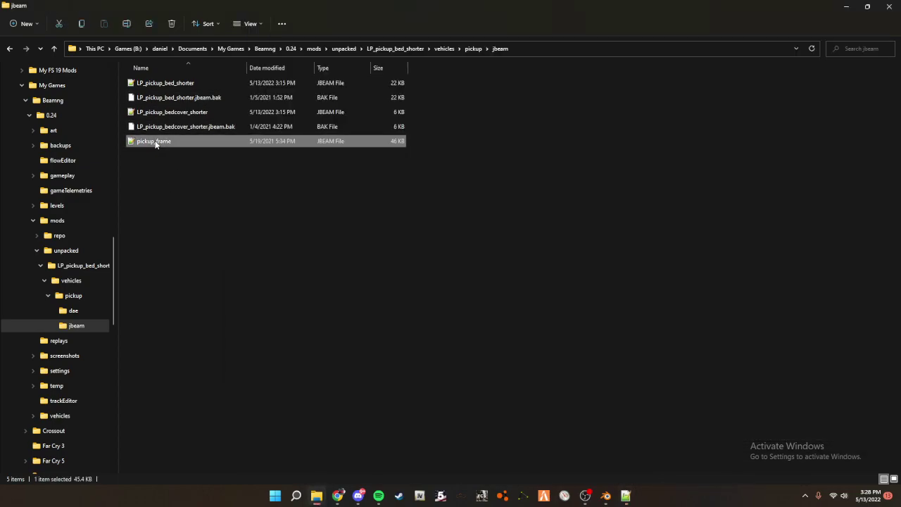
click(151, 145)
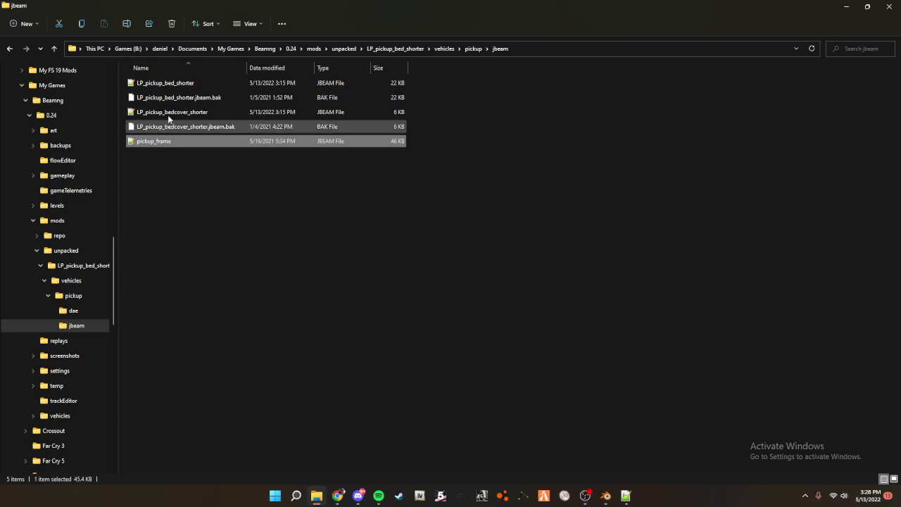
click(137, 142)
text(LP_)
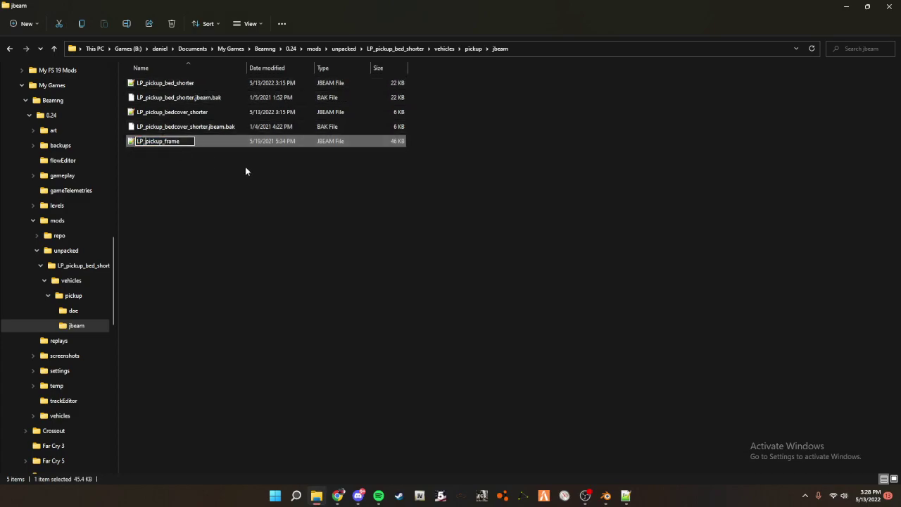
text(_shorter)
key(Return)
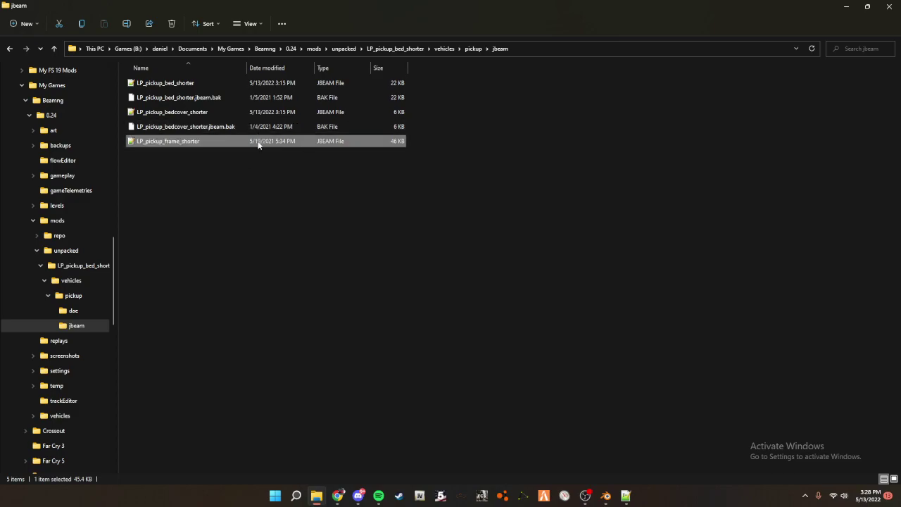
- Open LP_pickup_frame_shorter in the text editor and replace its part name on line 1 with the mesh name pickup_frame_shorter copied from Blender
double_click(259, 143)
click(606, 496)
middle_drag(470, 289, 486, 267)
double_click(829, 116)
key(ctrl+c)
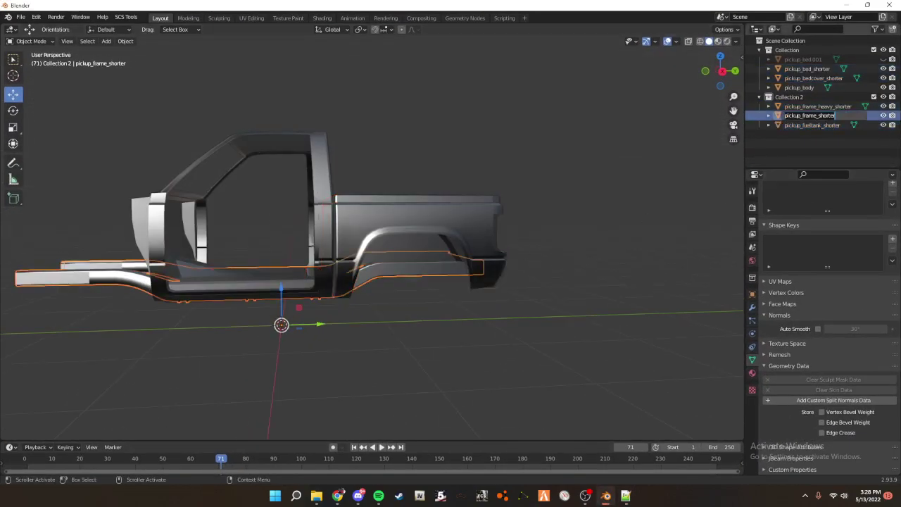
click(605, 496)
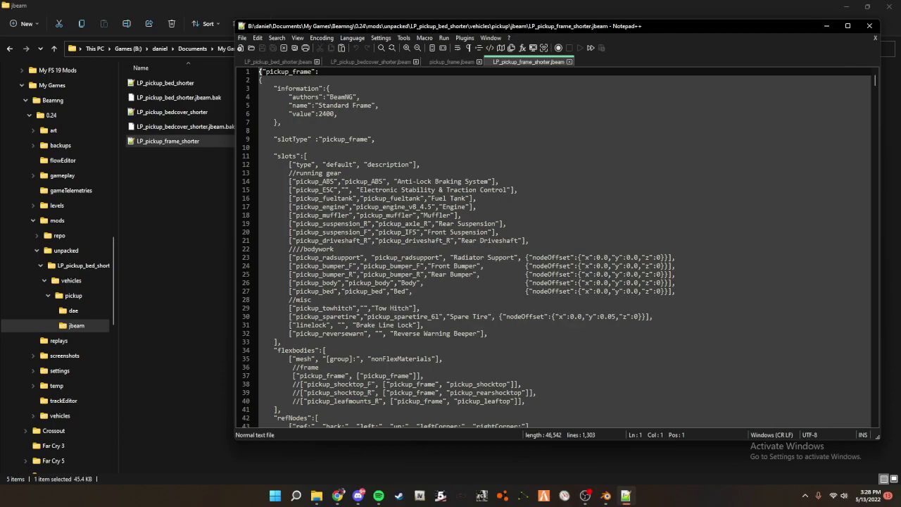
double_click(299, 72)
key(ctrl+v)
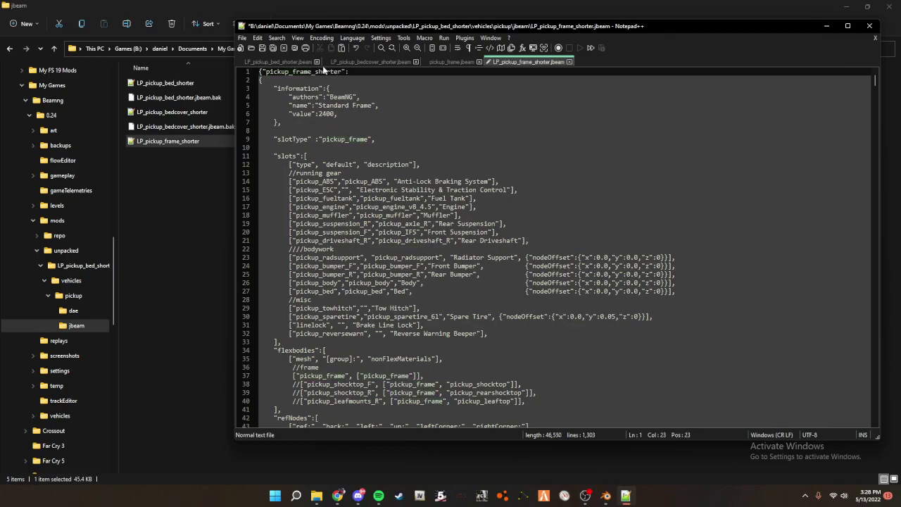
- Copy the frame jbeam's file name and use it as the part name on line 1, LP_pickup_frame_shorter
click(195, 141)
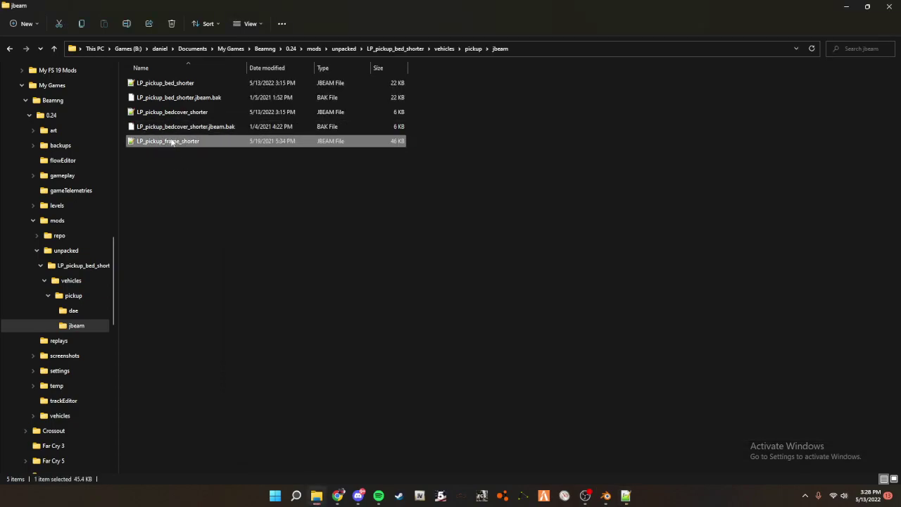
key(F2)
key(ctrl+c)
click(494, 267)
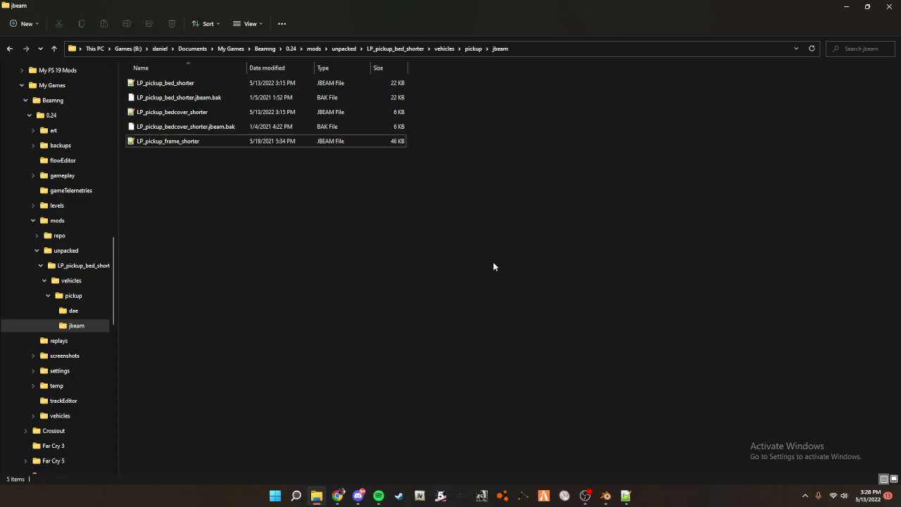
click(625, 496)
double_click(310, 72)
key(ctrl+v)
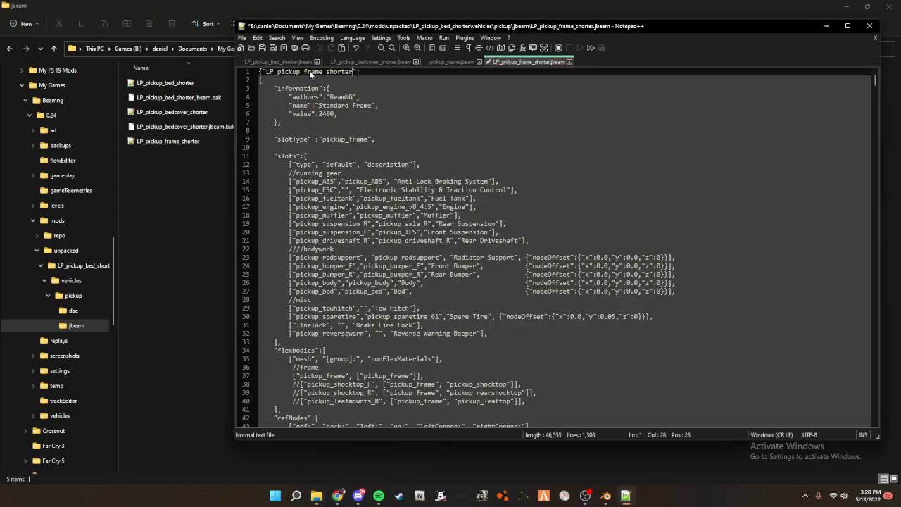
- Change the display name in the frame's information block to "Shorter Bed Frame"
double_click(335, 106)
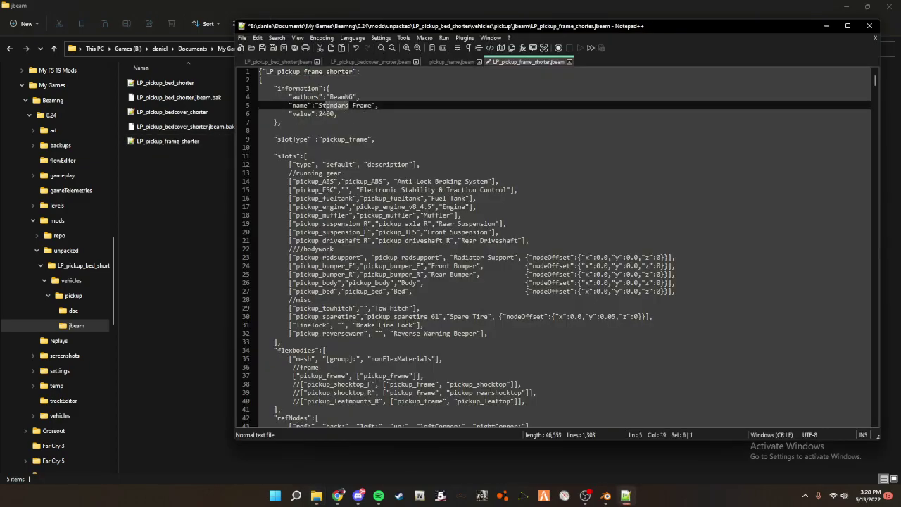
text(Shor)
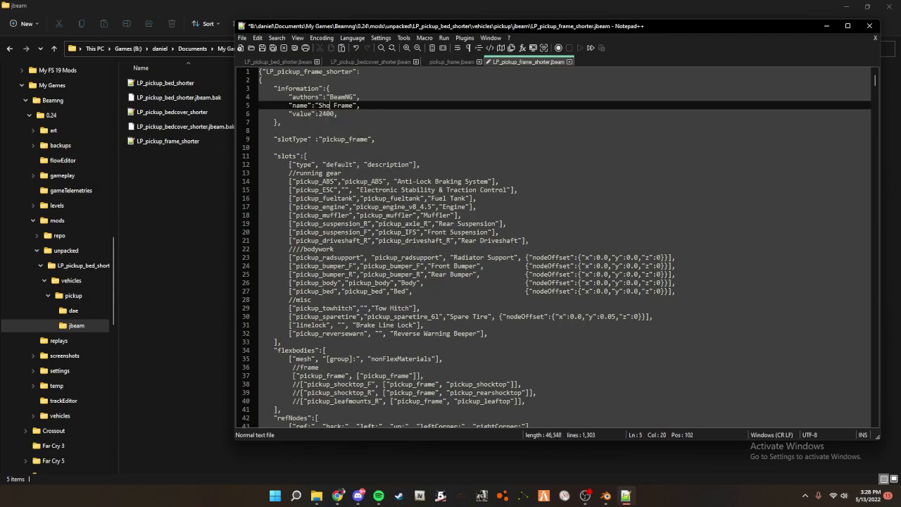
text(ter Bed)
click(448, 104)
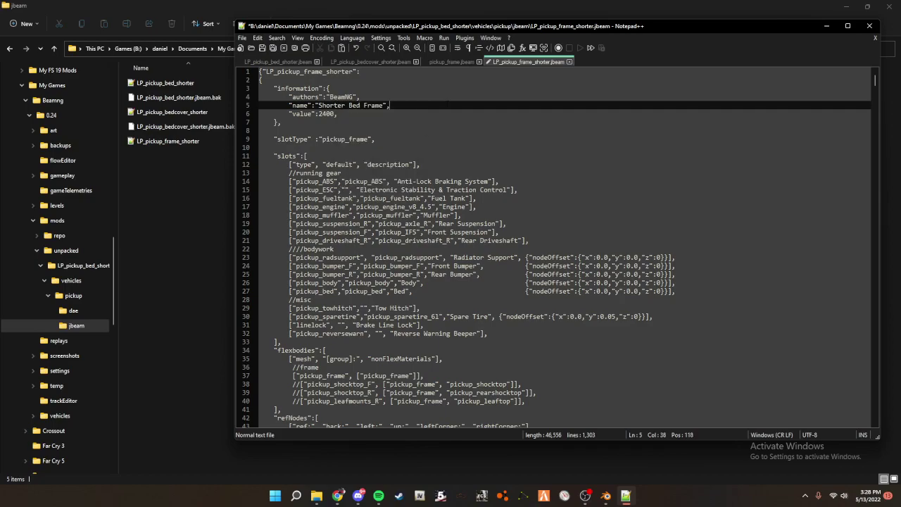
click(369, 139)
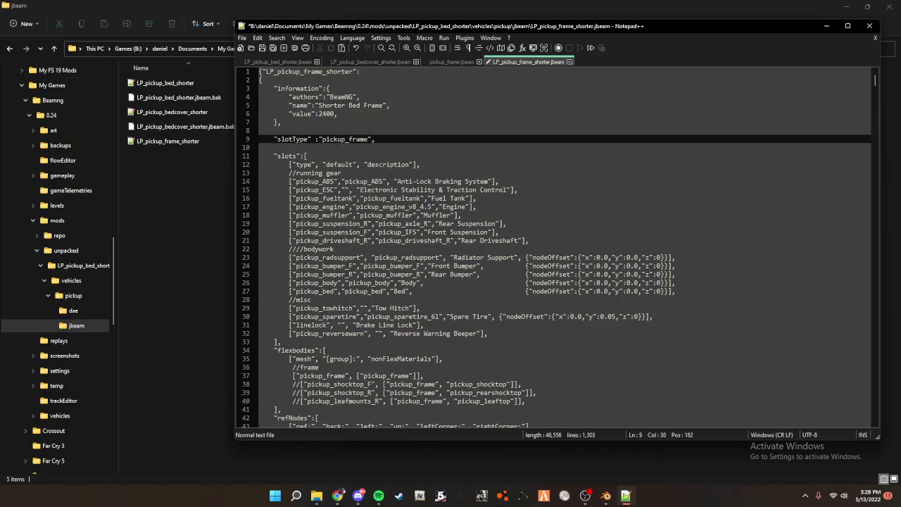
drag(376, 139, 259, 139)
click(395, 134)
- Replace the frame mesh name in the flexbodies section with pickup_frame_shorter from the clipboard history, and save the file
scroll(379, 310, down, 2)
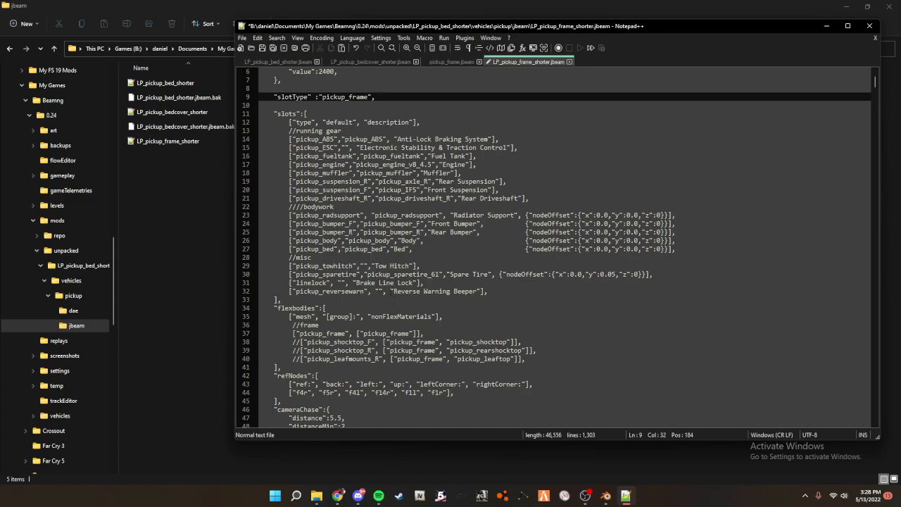
scroll(286, 248, down, 5)
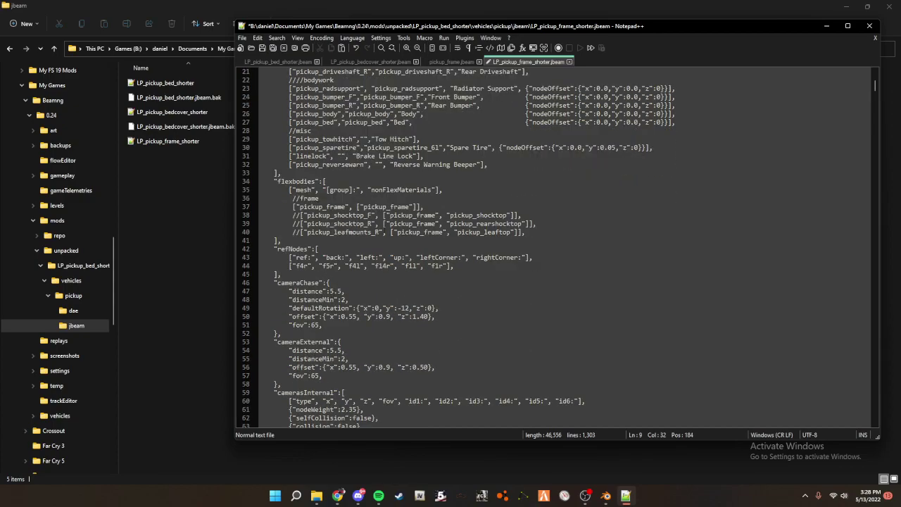
scroll(557, 246, up, 2)
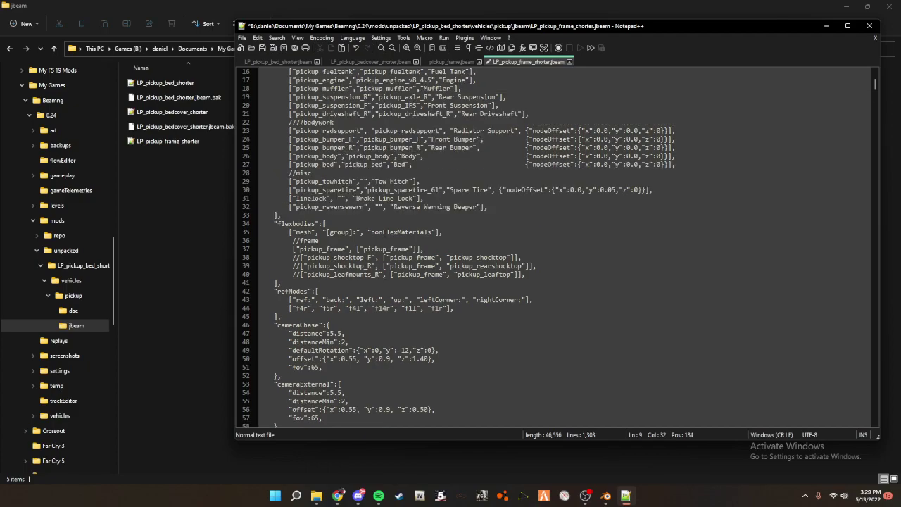
double_click(335, 252)
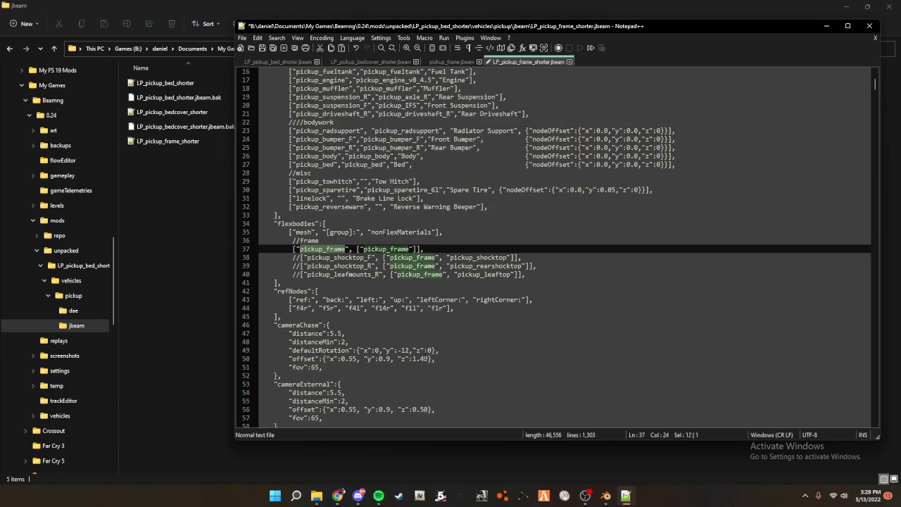
key(super+v)
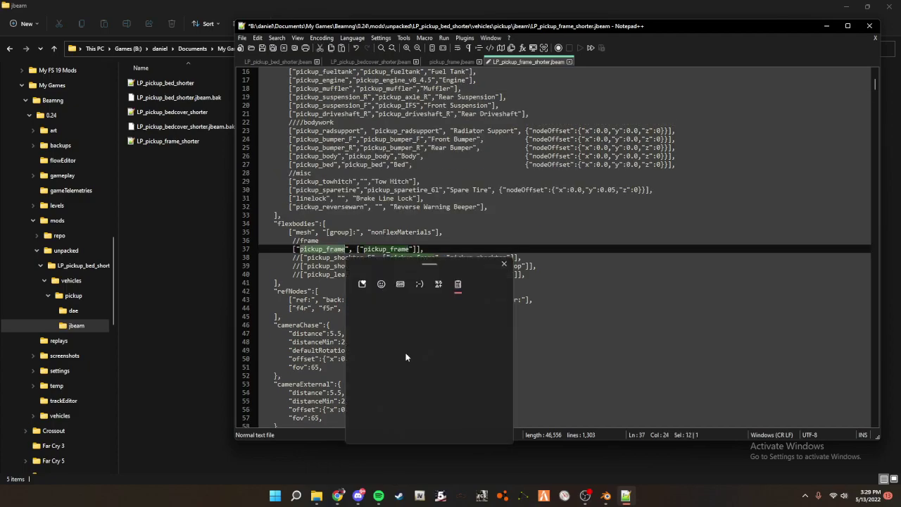
click(411, 373)
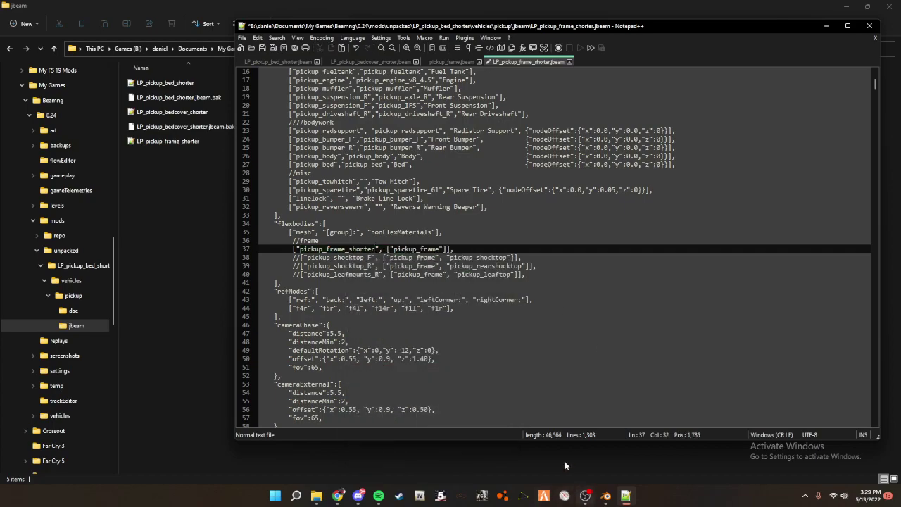
click(262, 47)
- Start BeamNG.drive and launch the game from its launcher
click(162, 263)
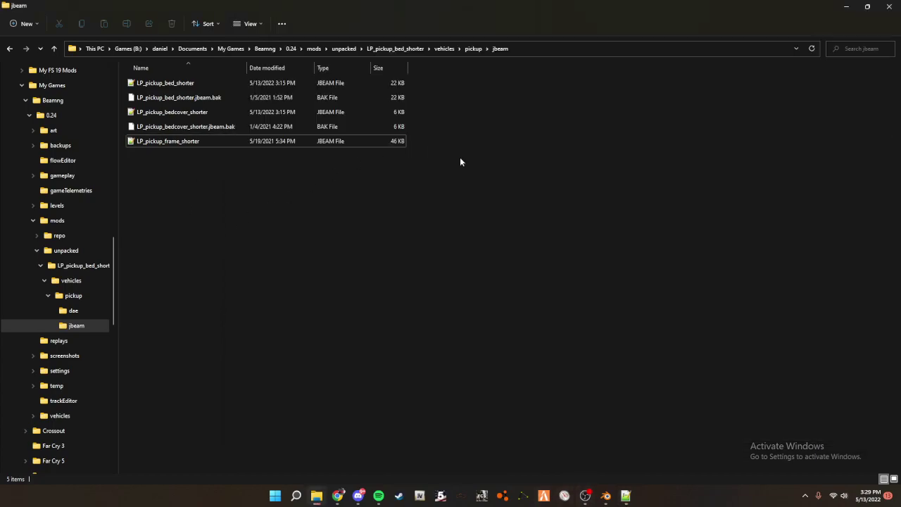
click(501, 496)
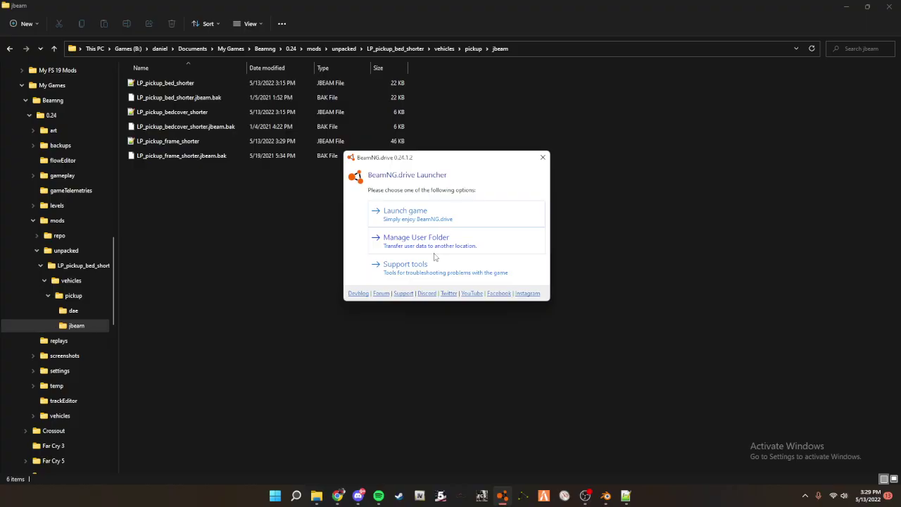
click(386, 213)
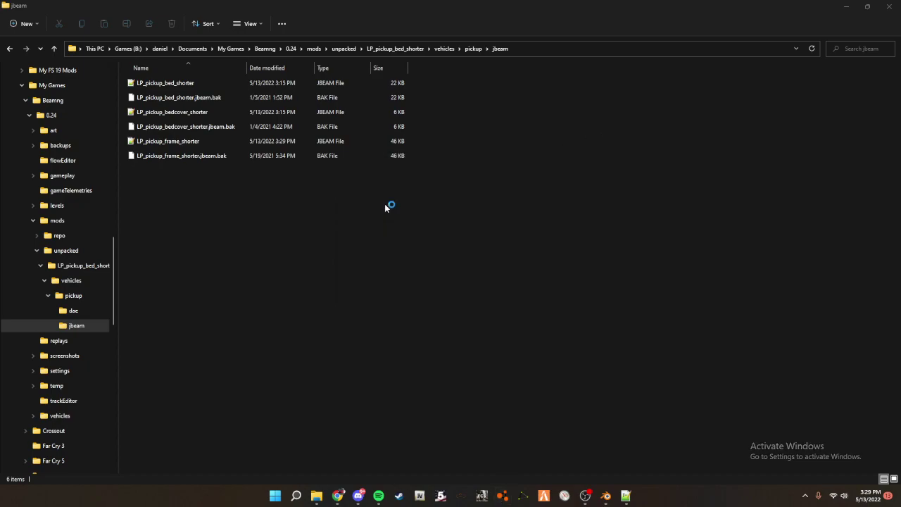
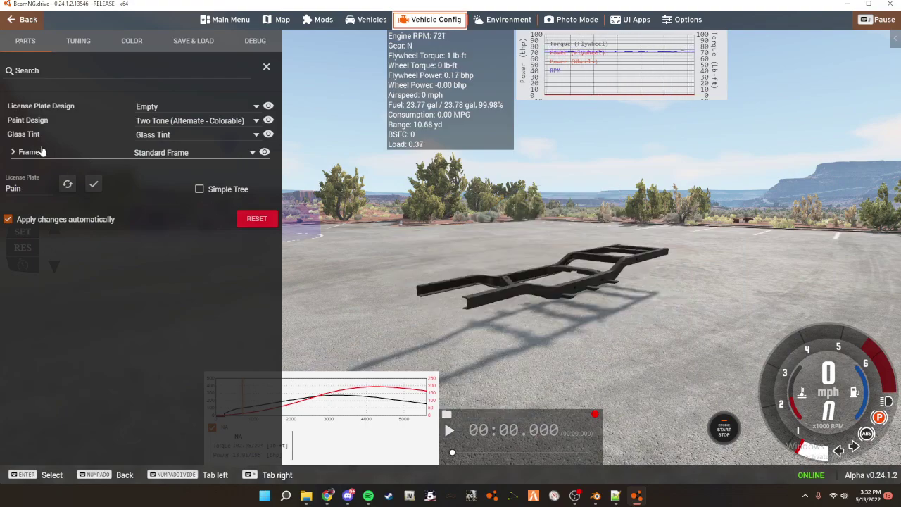
- Set the truck's frame to Shorter Bed Frame in the vehicle configuration and view the truck from the side
click(194, 154)
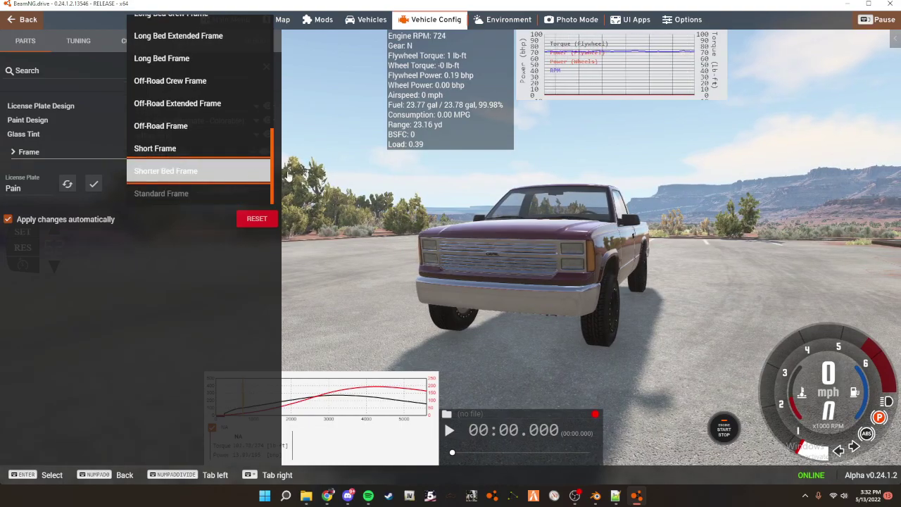
right_drag(469, 244, 606, 236)
scroll(477, 243, up, 3)
scroll(478, 243, up, 2)
scroll(549, 243, down, 5)
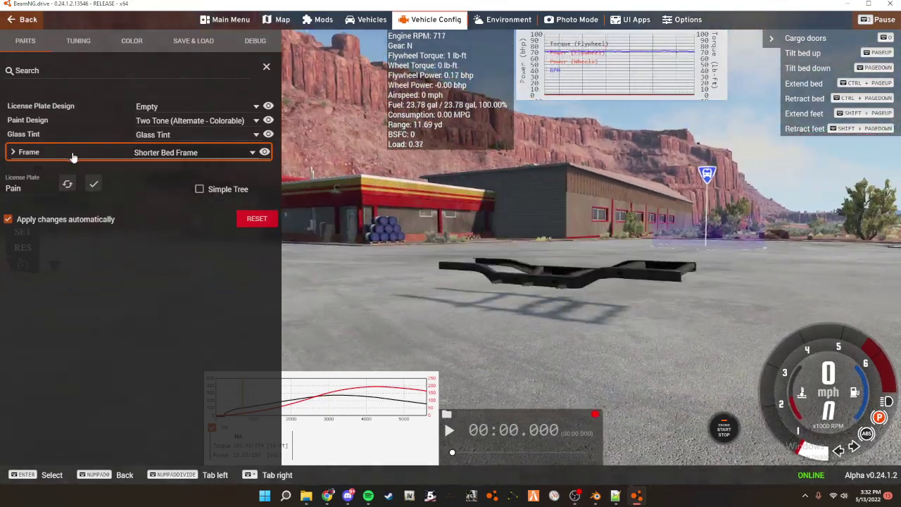
- Expand the Frame part and check which beds are offered for the Bed slot
click(74, 155)
scroll(123, 235, down, 2)
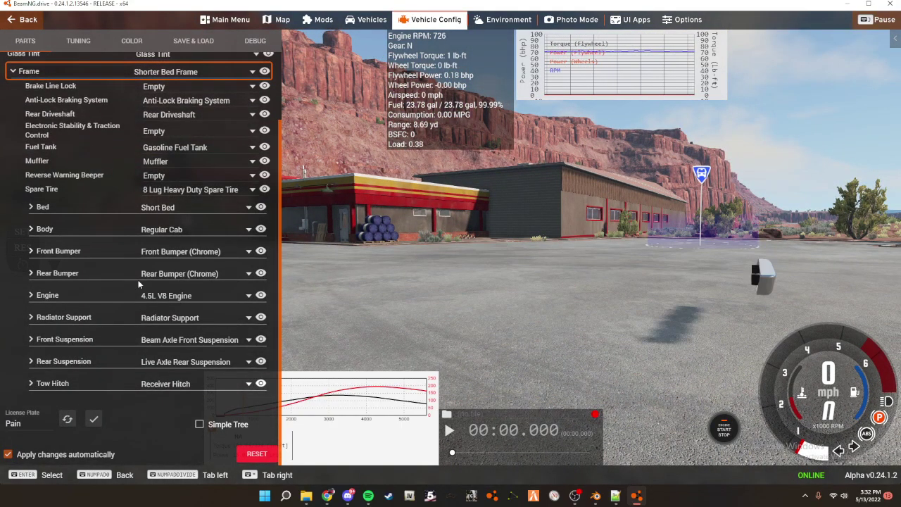
click(221, 207)
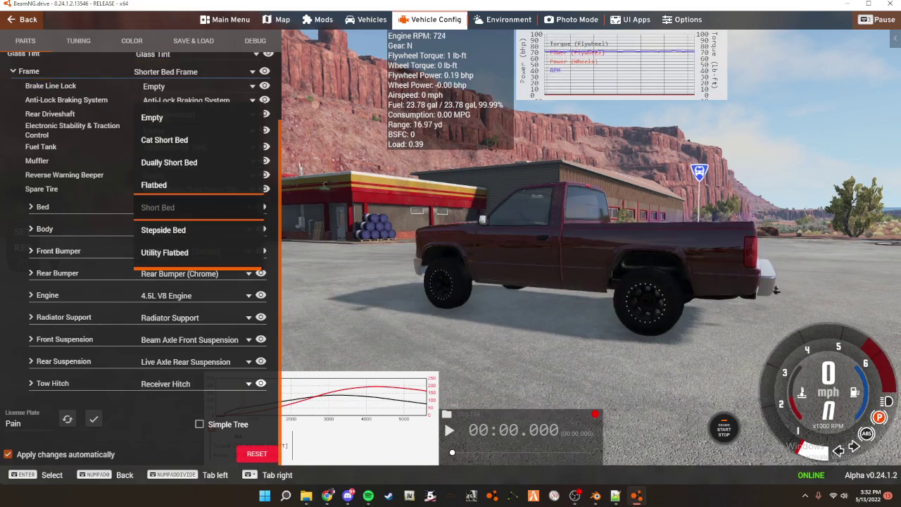
click(126, 299)
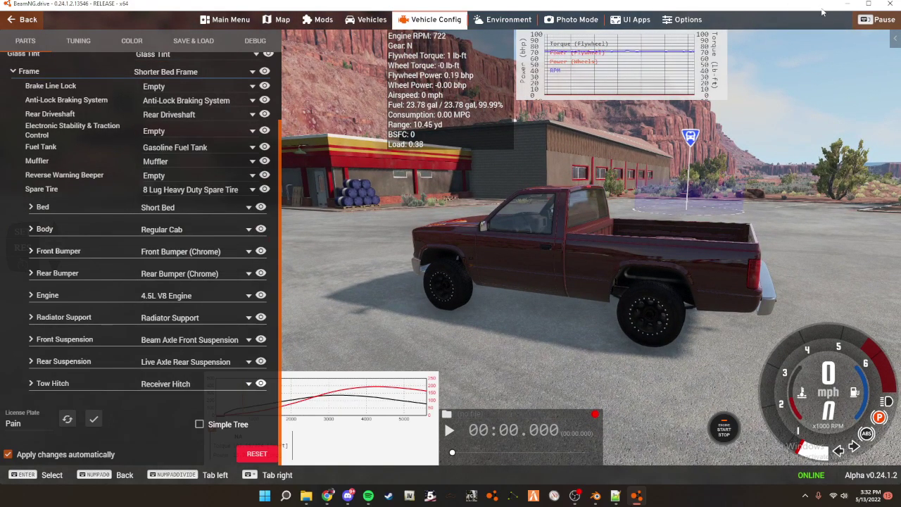
- Leave the game for Notepad++ and copy the slotType name LP_pickup_bed_shorter from LP_pickup_bed_shorter.jbeam
click(845, 5)
click(261, 143)
double_click(261, 143)
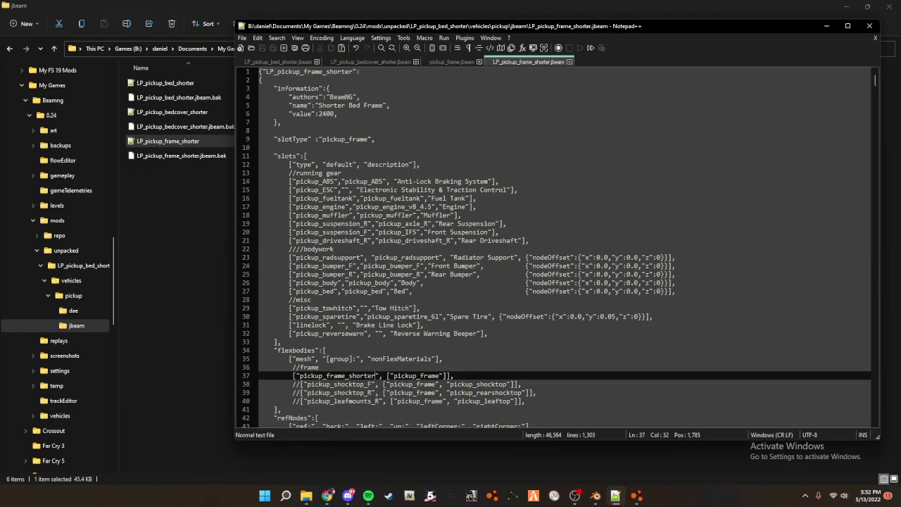
click(282, 62)
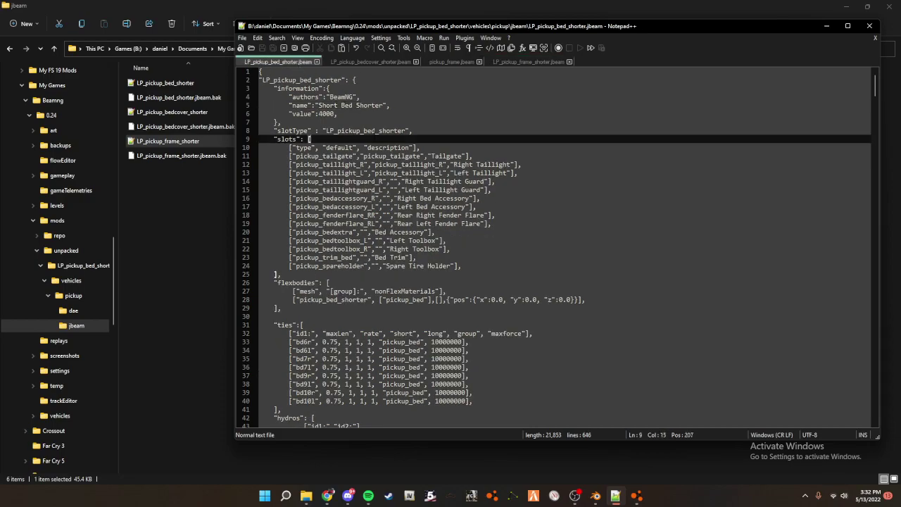
double_click(373, 131)
key(ctrl+c)
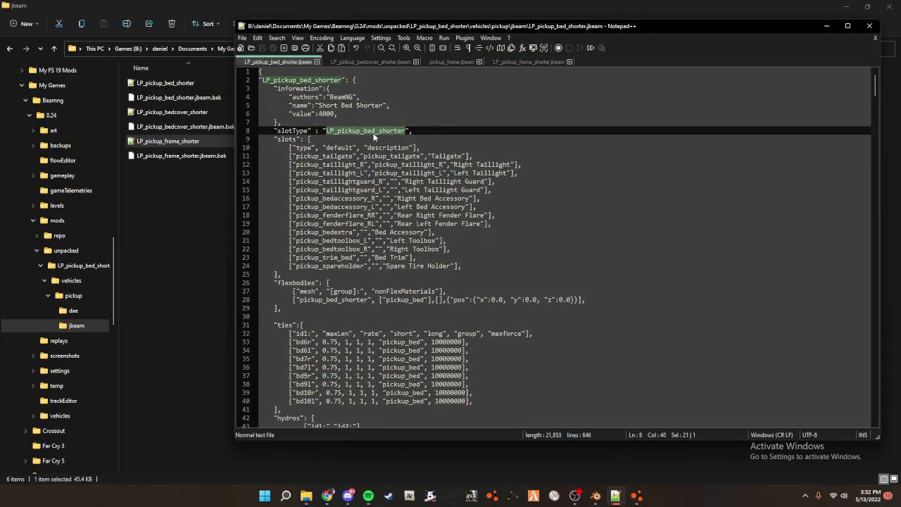
- Replace both pickup_bed names in the Bed slot row of LP_pickup_frame_shorter.jbeam with LP_pickup_bed_shorter, and save the file
click(553, 61)
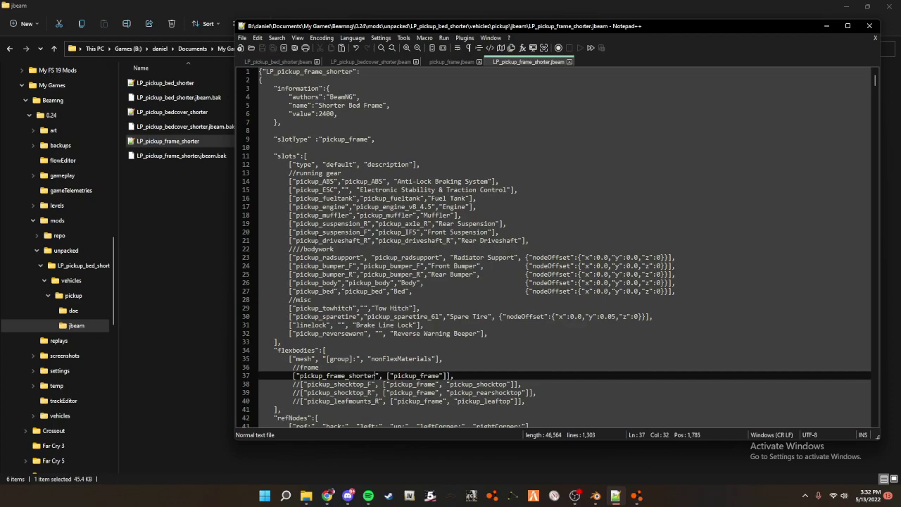
click(315, 291)
double_click(315, 291)
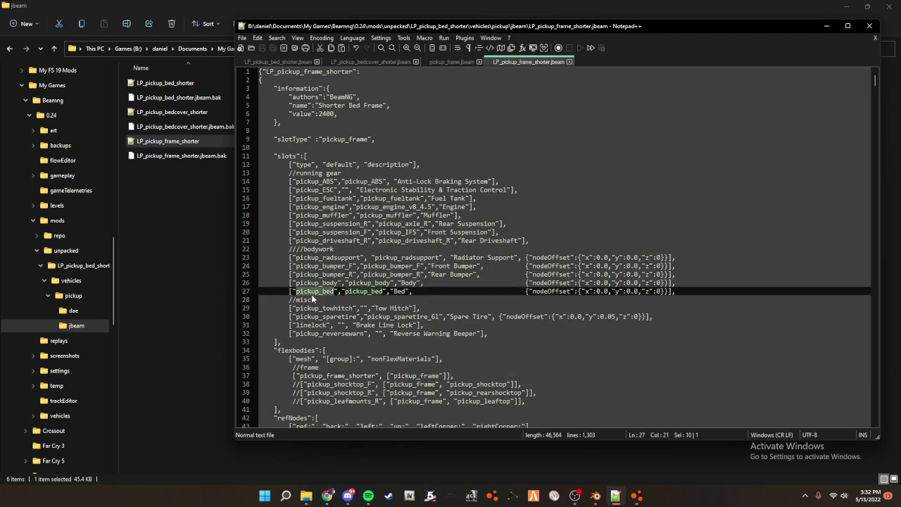
key(ctrl+v)
click(398, 290)
double_click(399, 291)
key(ctrl+v)
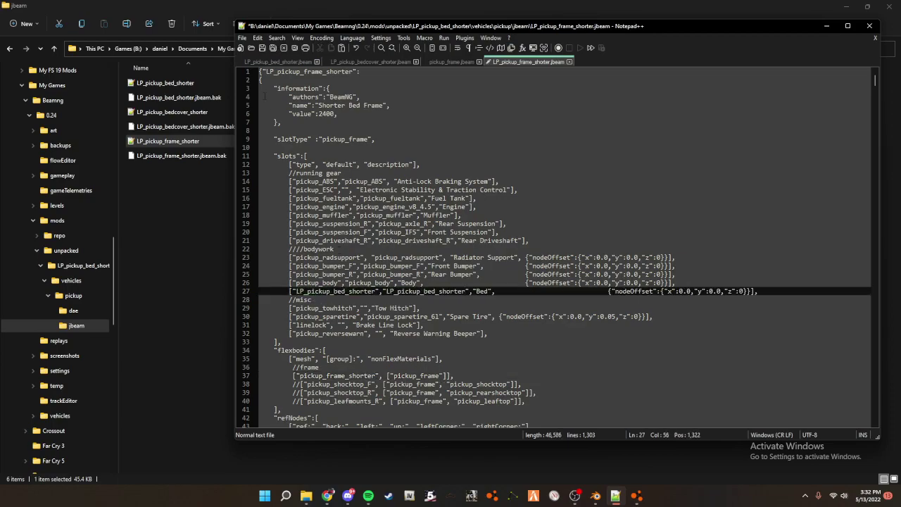
click(273, 48)
- Return to BeamNG.drive and set the truck's Bed slot to Short Bed Shorter
click(636, 496)
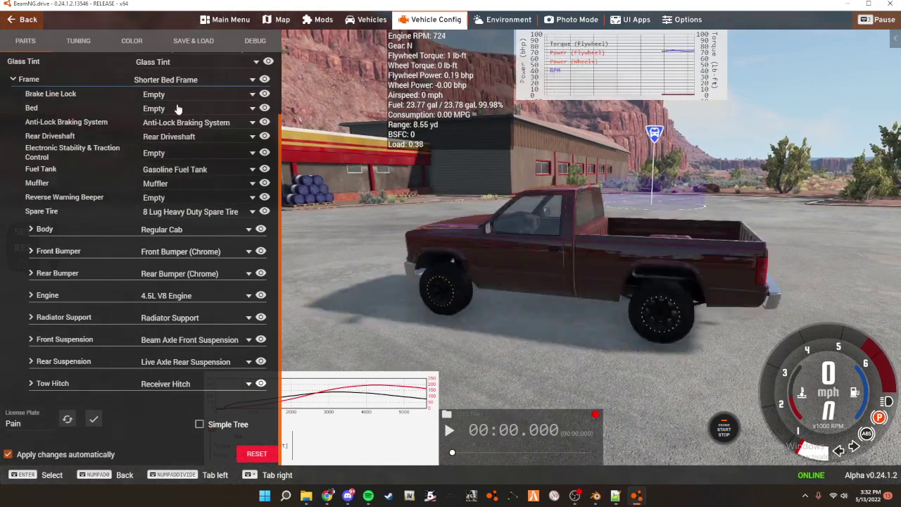
click(197, 108)
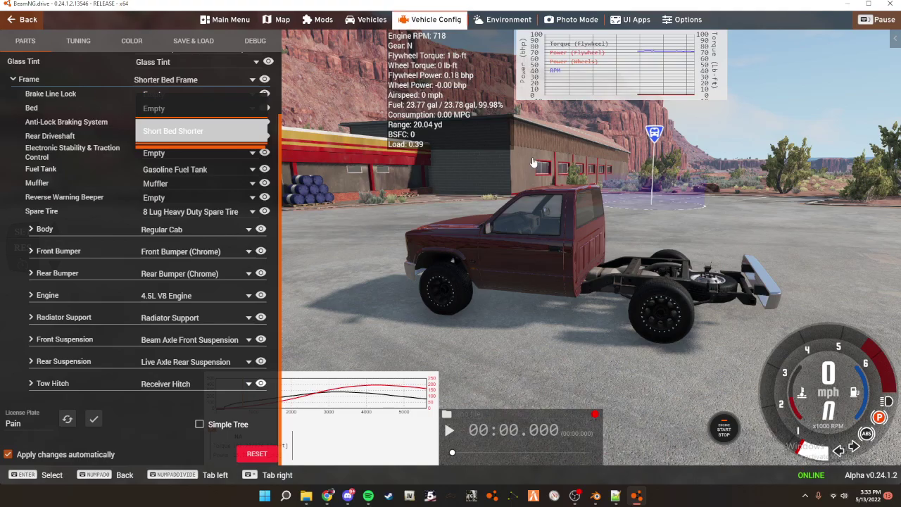
key(Return)
- Inspect how the shorter bed fits the frame, rear wheels and tailgate from the rear and the side
right_drag(586, 296, 513, 319)
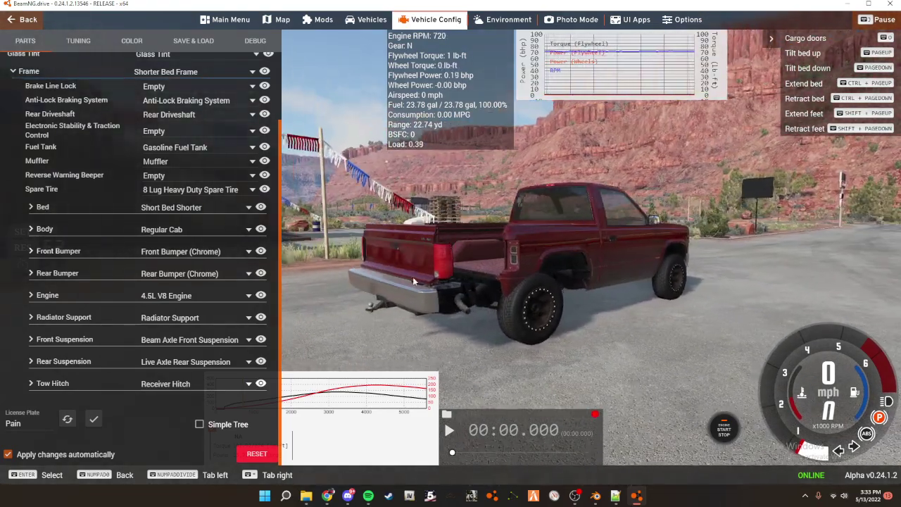
click(59, 210)
right_drag(352, 233, 538, 188)
mouse_move(672, 322)
right_down()
mouse_move(675, 331)
mouse_move(672, 314)
right_up()
right_drag(405, 294, 173, 284)
click(31, 207)
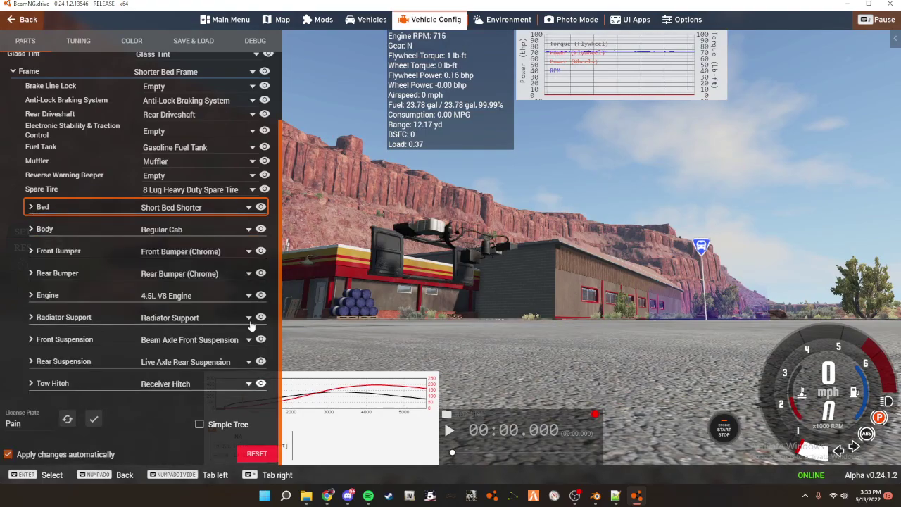
right_drag(489, 332, 530, 325)
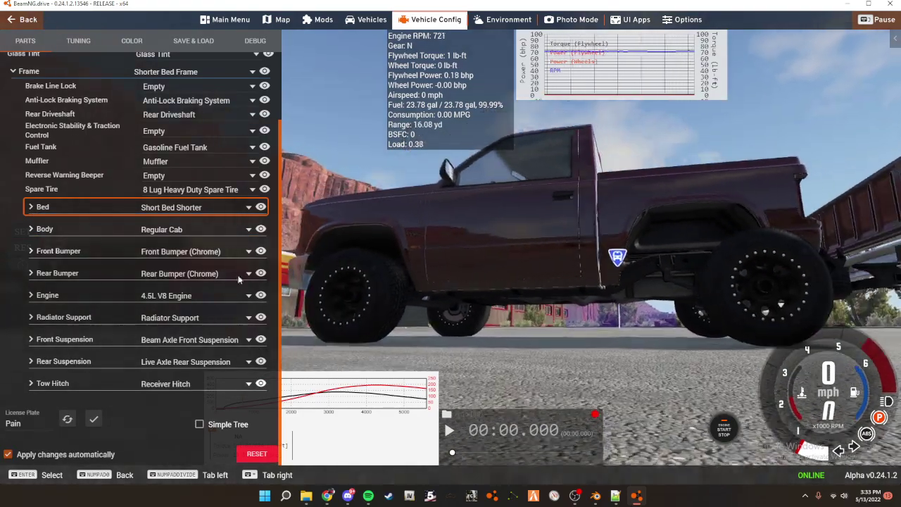
- Set the truck's rear suspension to 3 Link Live Axle Rear Suspension and view the result from around the truck
click(199, 371)
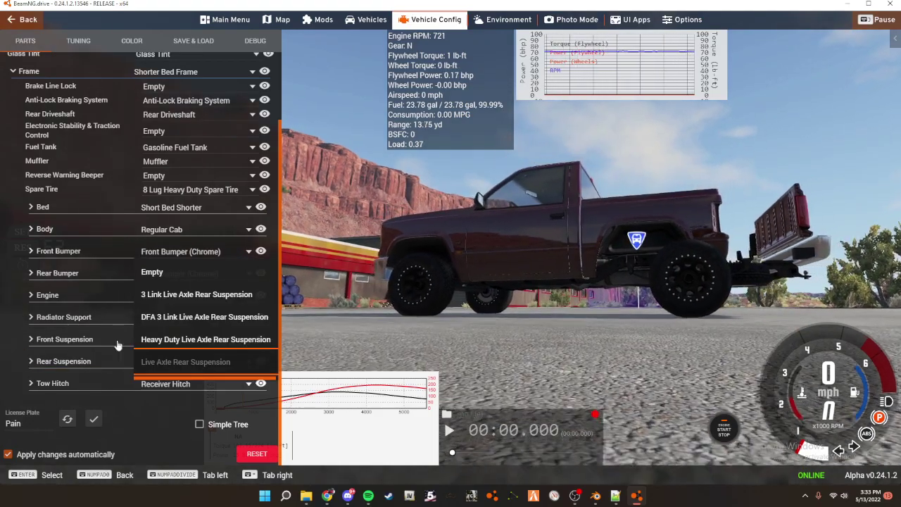
click(198, 303)
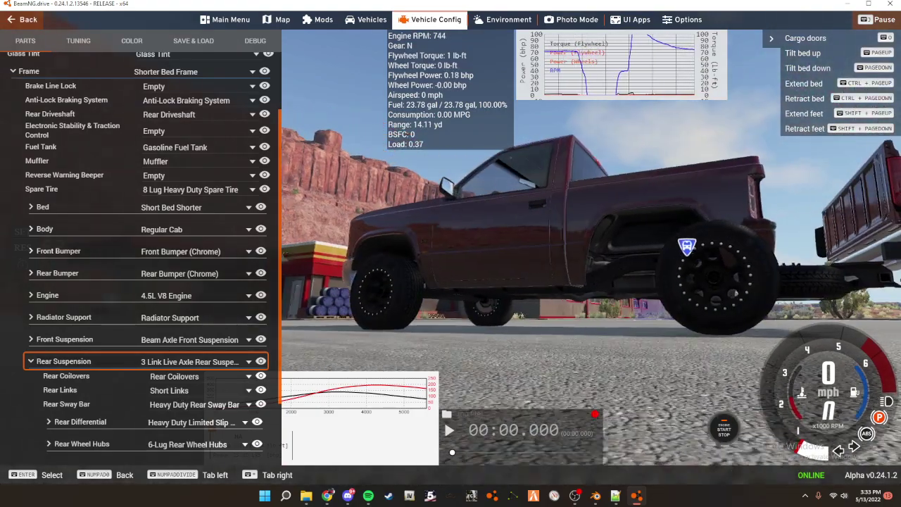
right_drag(563, 246, 680, 291)
scroll(680, 291, up, 4)
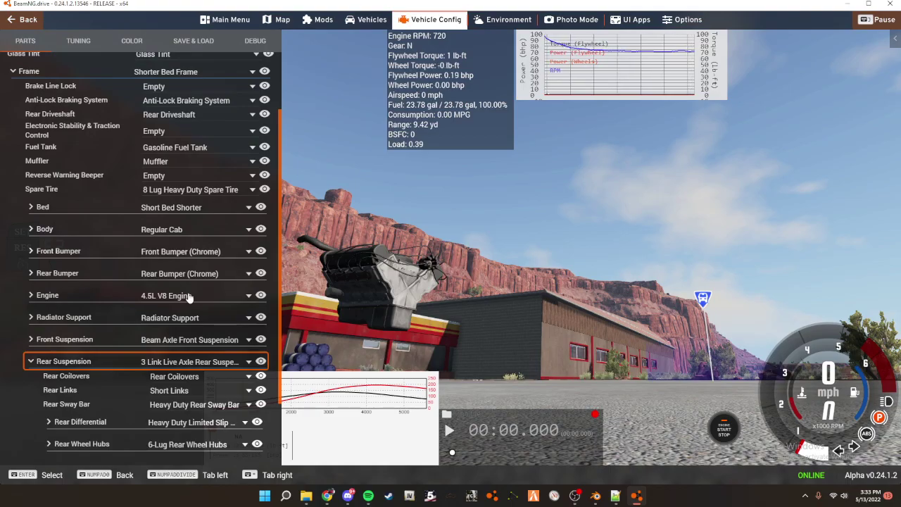
- Check the other rear suspension and link options, and try Off-Road Rear Coilovers in the rear suspension
click(198, 362)
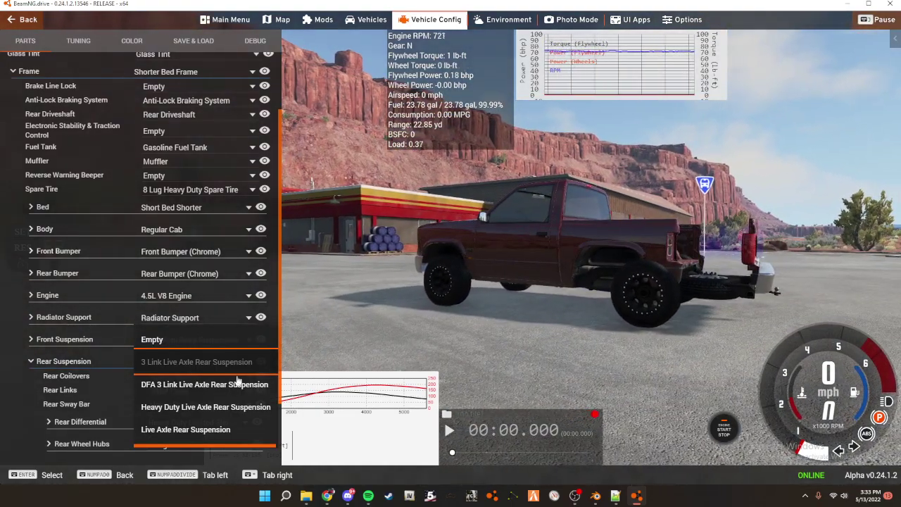
click(71, 405)
right_drag(444, 317, 549, 309)
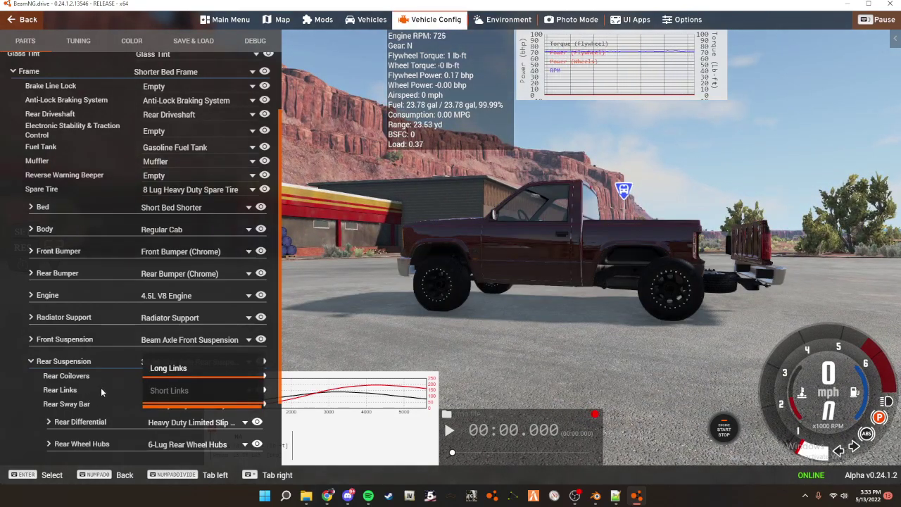
click(211, 380)
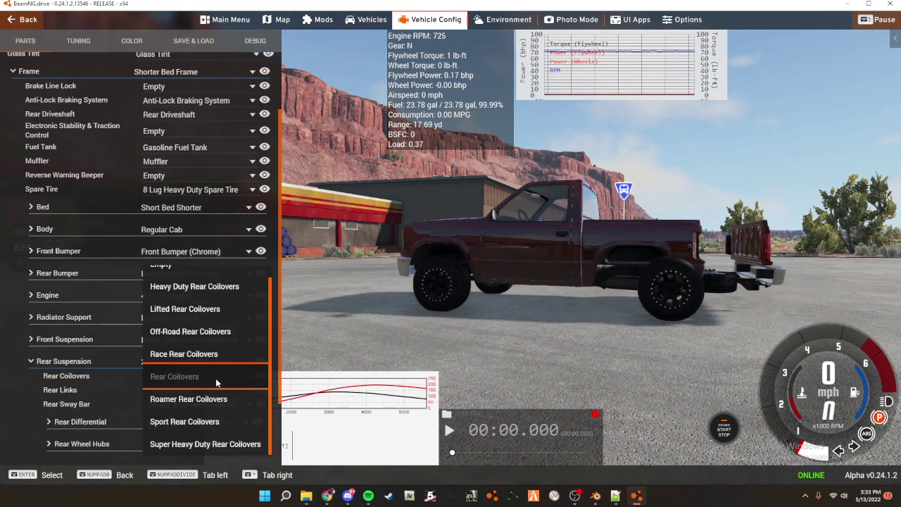
click(218, 332)
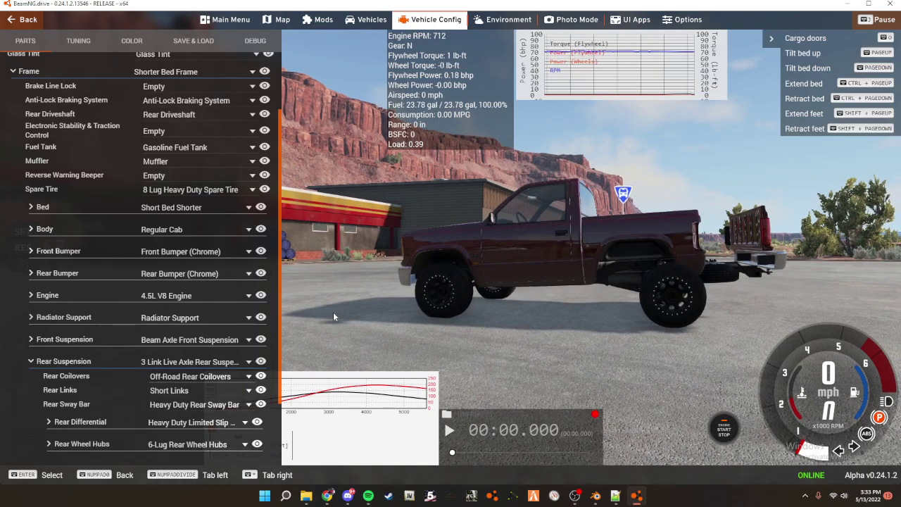
- Try Lifted Rear Coilovers in the rear suspension
click(206, 379)
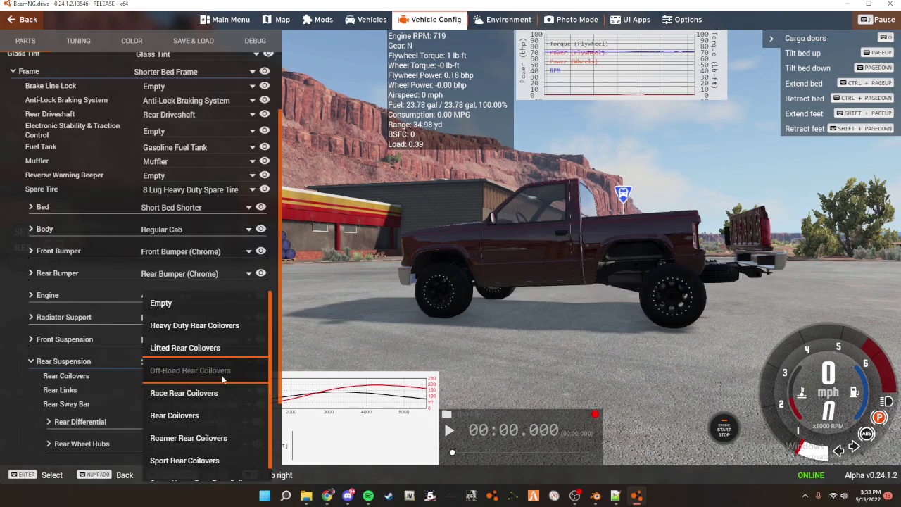
scroll(219, 415, down, 1)
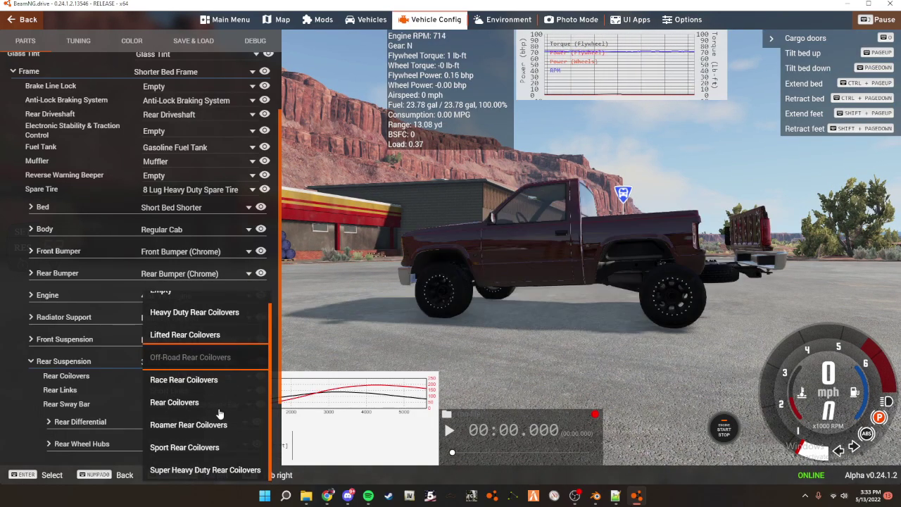
click(205, 337)
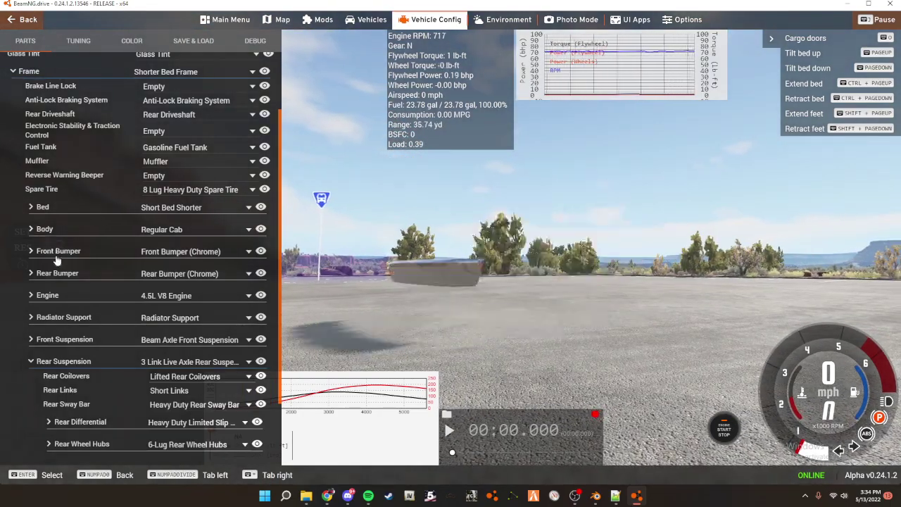
- Expand the front suspension and check the available Rear Links and Rear Sway Bar options
click(84, 340)
scroll(86, 355, down, 3)
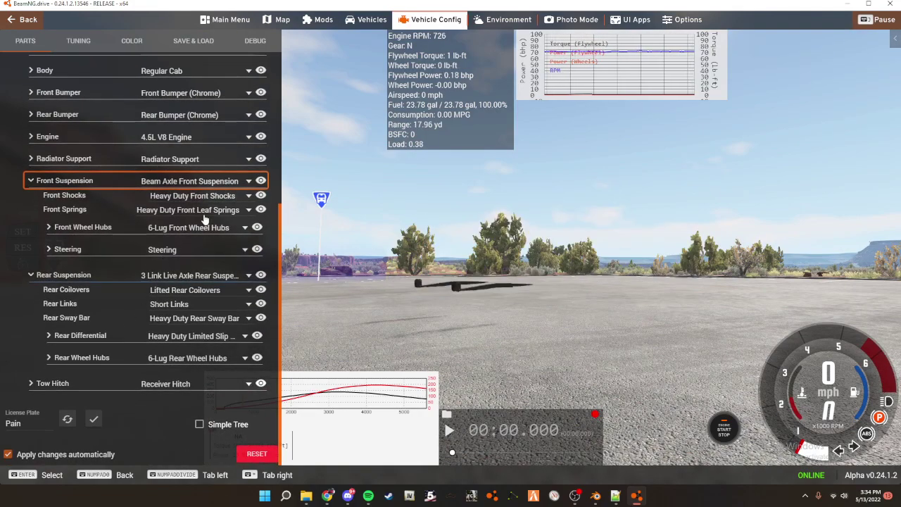
click(197, 307)
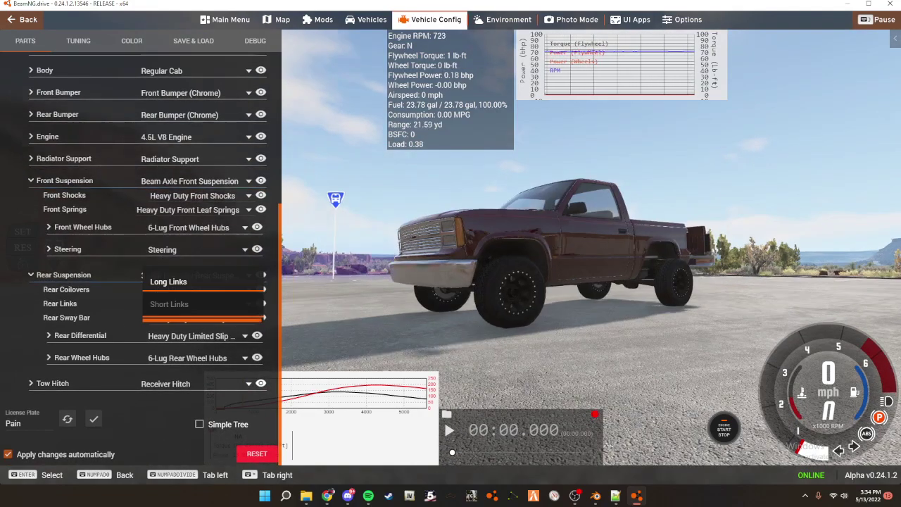
click(146, 357)
click(248, 319)
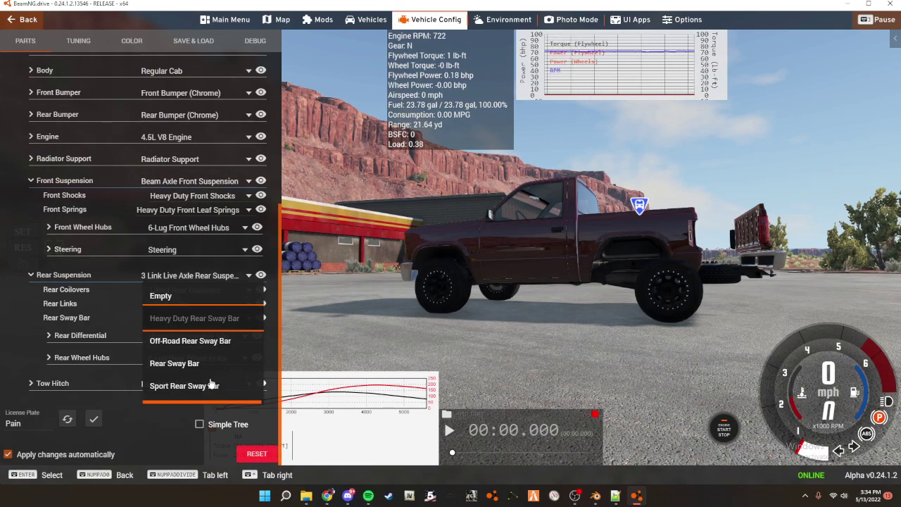
click(85, 329)
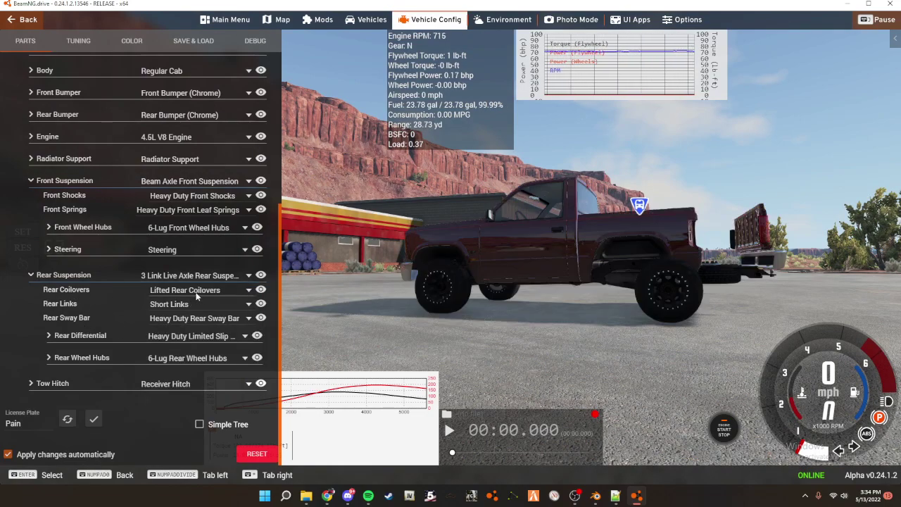
- Set the rear coilovers to Heavy Duty Rear Coilovers, and collapse the front and rear suspension groups
click(194, 291)
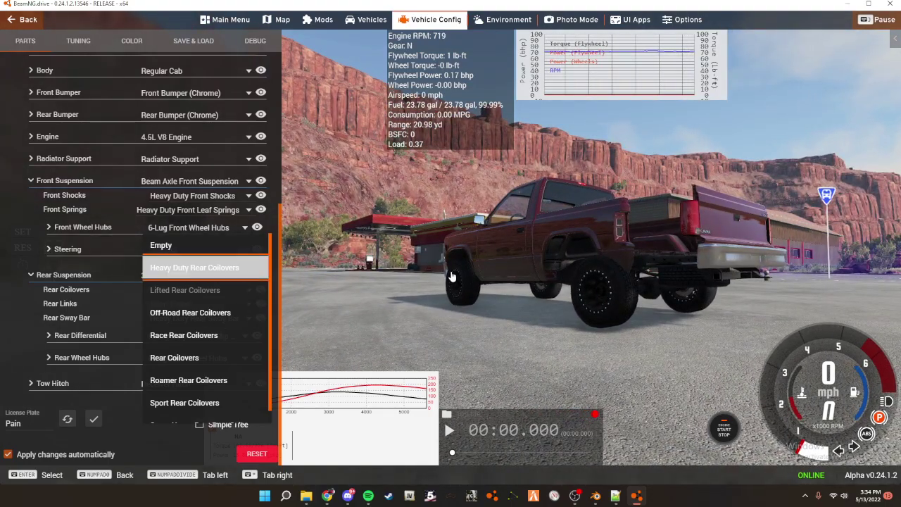
right_drag(452, 276, 479, 275)
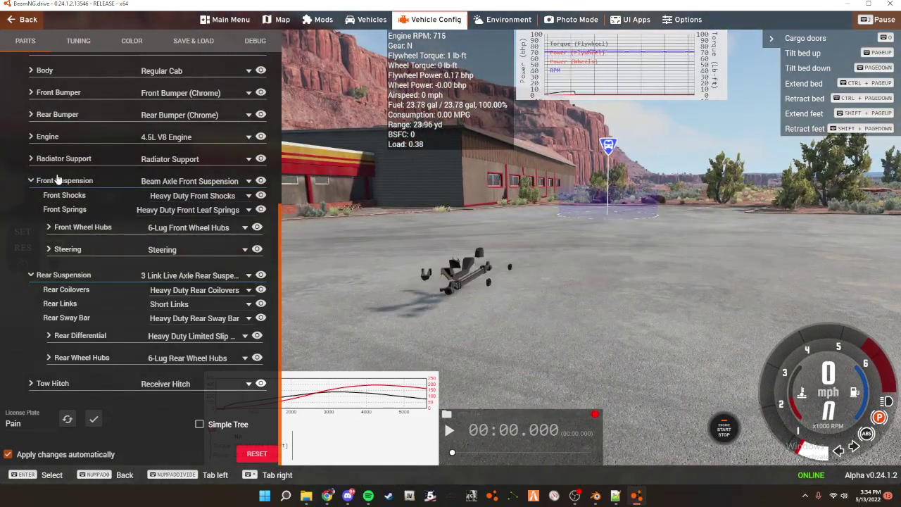
click(59, 180)
click(77, 276)
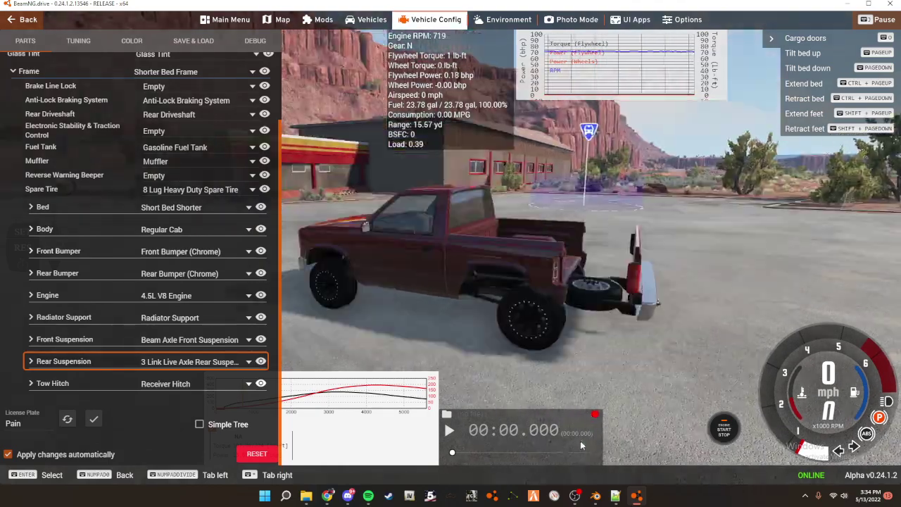
- Close the vehicle configuration and look over the truck's rear end
key(Escape)
right_drag(521, 278, 553, 299)
right_drag(655, 377, 657, 375)
- Switch to Notepad++ and discard the deleted pickup_frame.jbeam from the editor
click(614, 496)
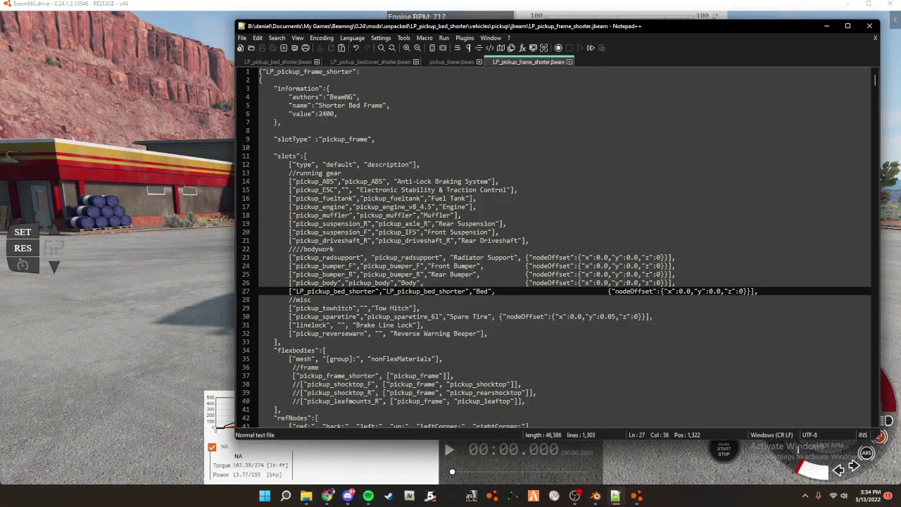
click(512, 223)
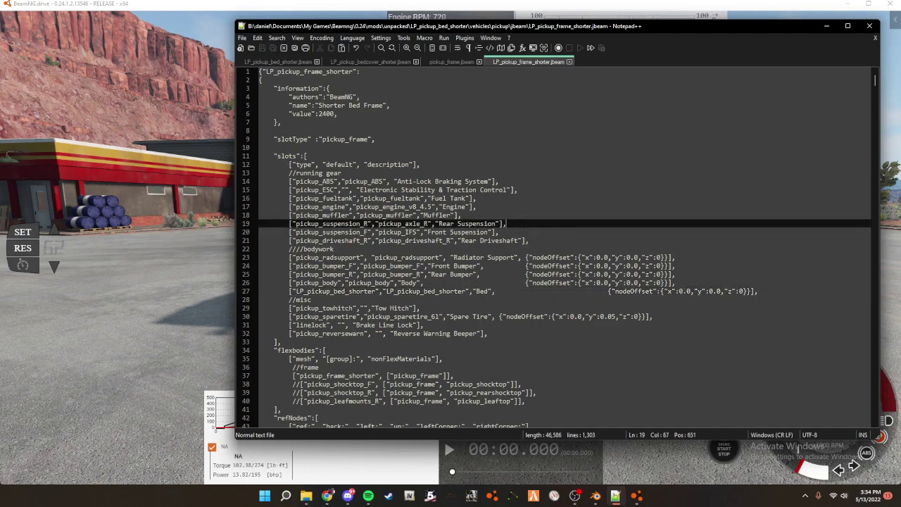
click(451, 62)
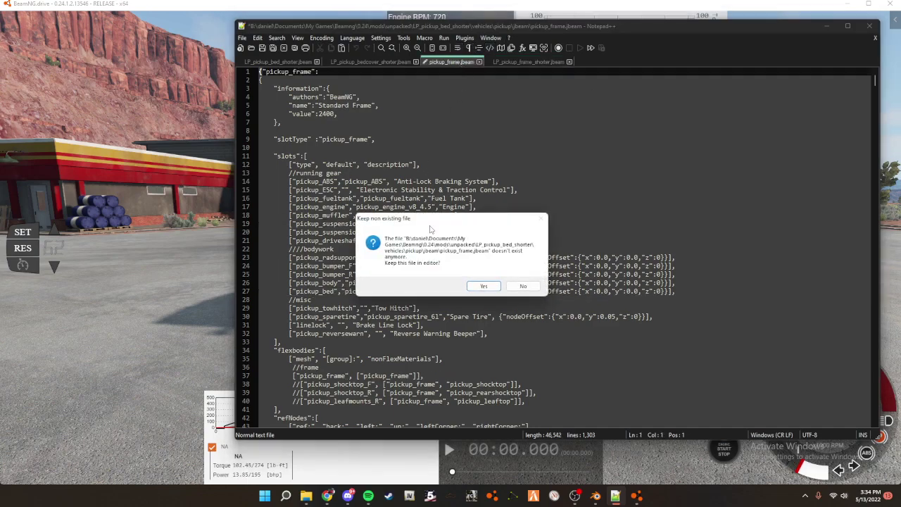
click(524, 288)
- Review LP_pickup_bed_shorter.jbeam, checking the pickup_bed_shorter flexbody line and the ties, hydros and nodes sections
click(386, 64)
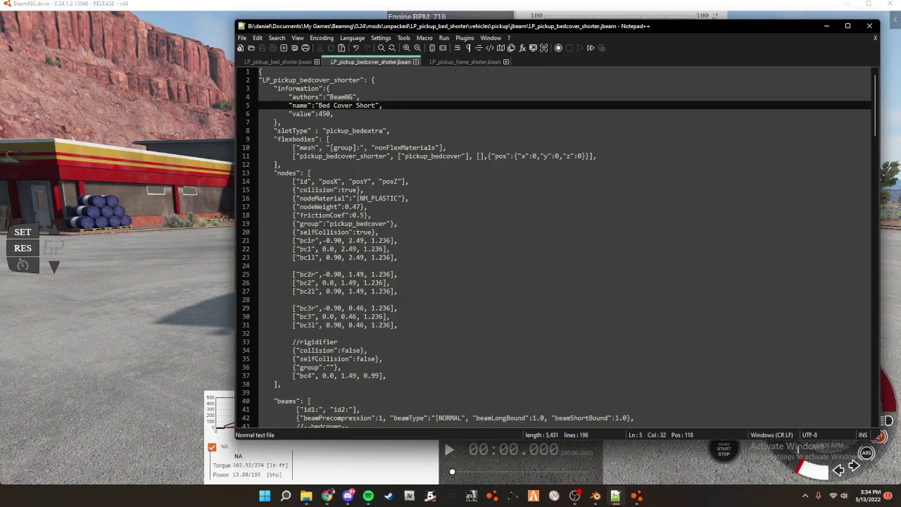
click(280, 62)
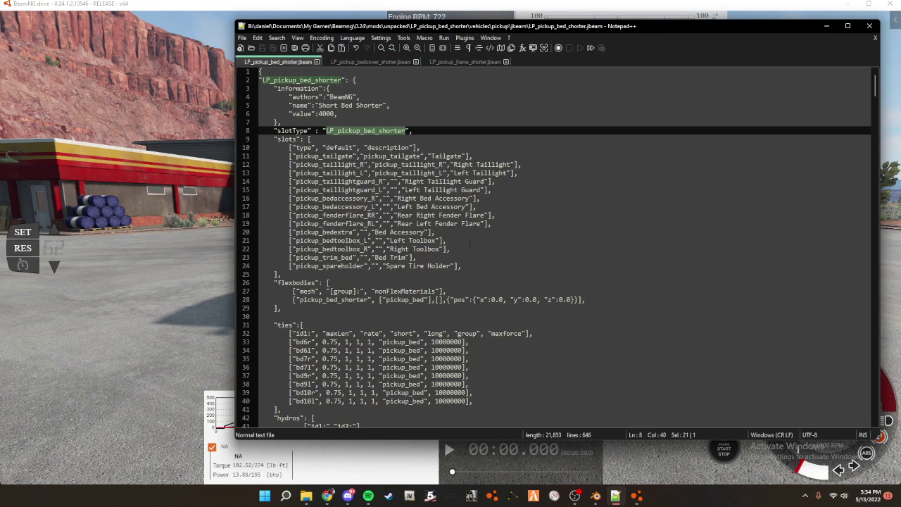
drag(605, 298, 433, 302)
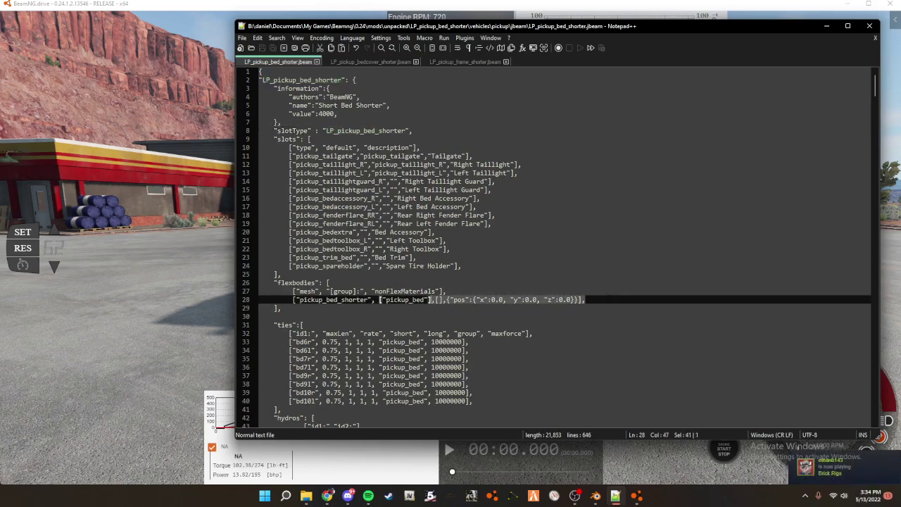
click(612, 300)
scroll(563, 303, down, 10)
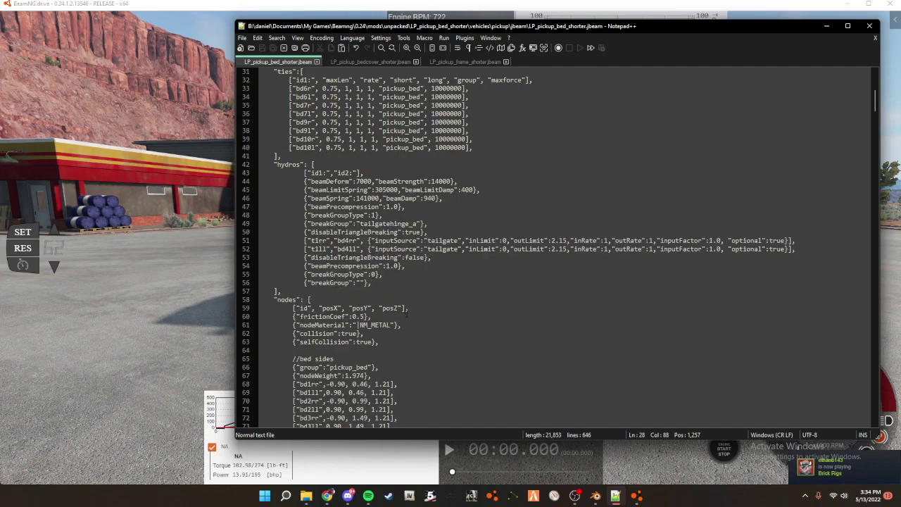
scroll(416, 311, up, 10)
- Minimize the mod's jbeam folder, Notepad++ and BeamNG.drive to reach the beamng modding folder on the desktop
click(305, 498)
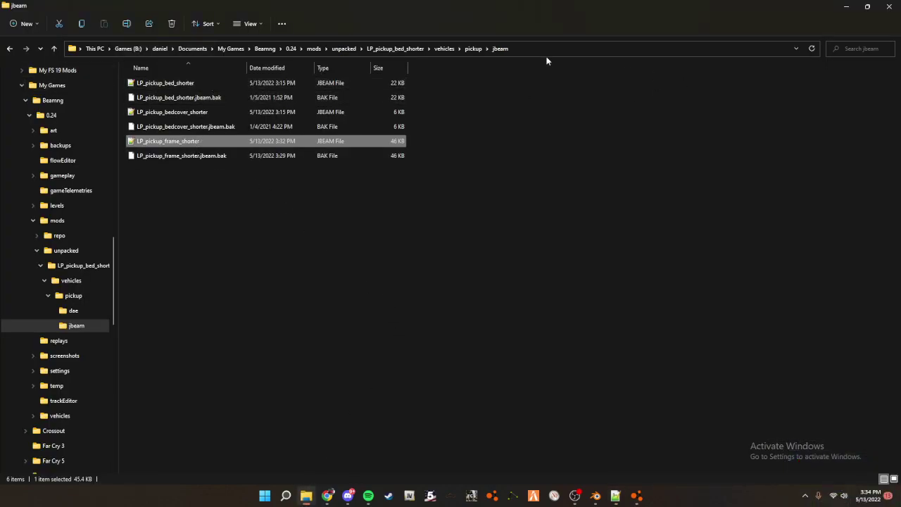
click(853, 6)
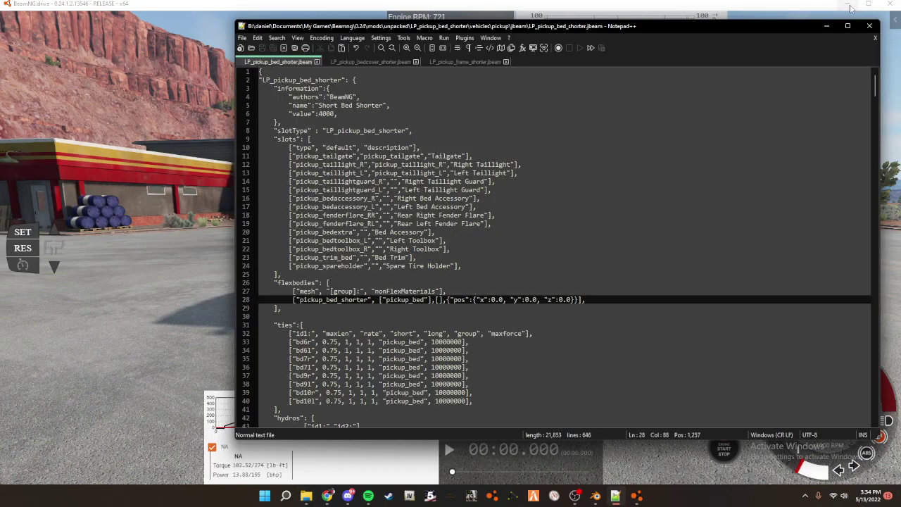
click(828, 26)
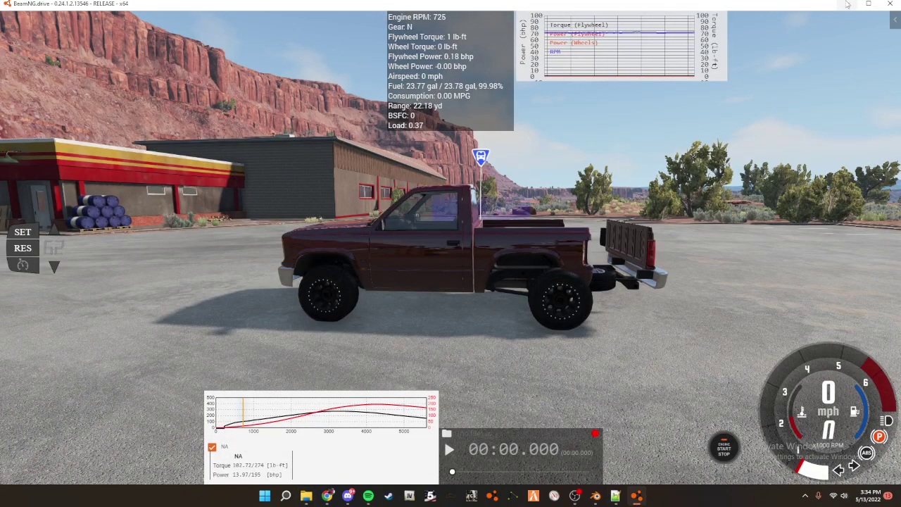
click(848, 5)
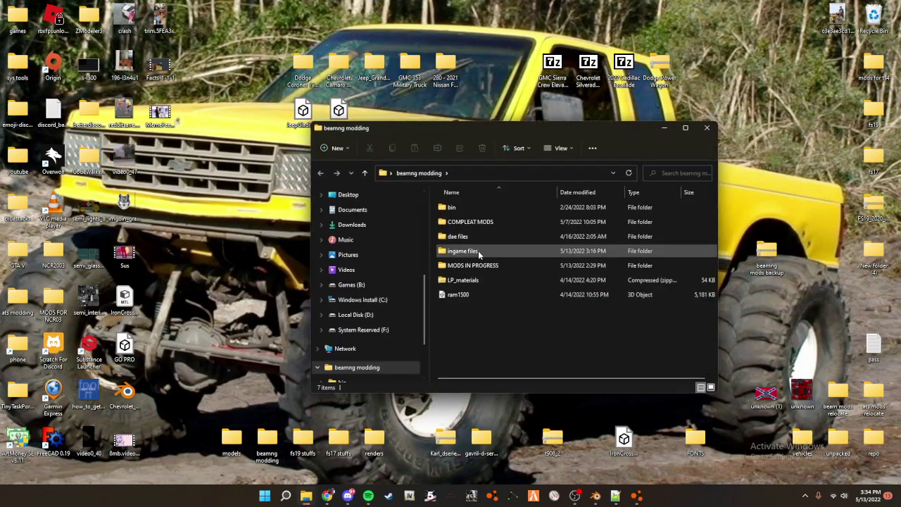
- Open the vehicles\pickup folder of the pickup in ingame files and search it for "bed"
double_click(479, 254)
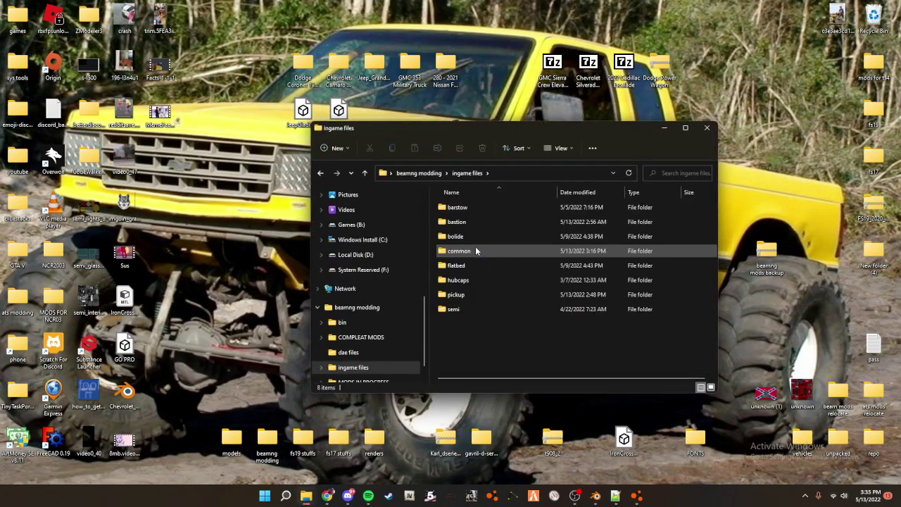
double_click(472, 296)
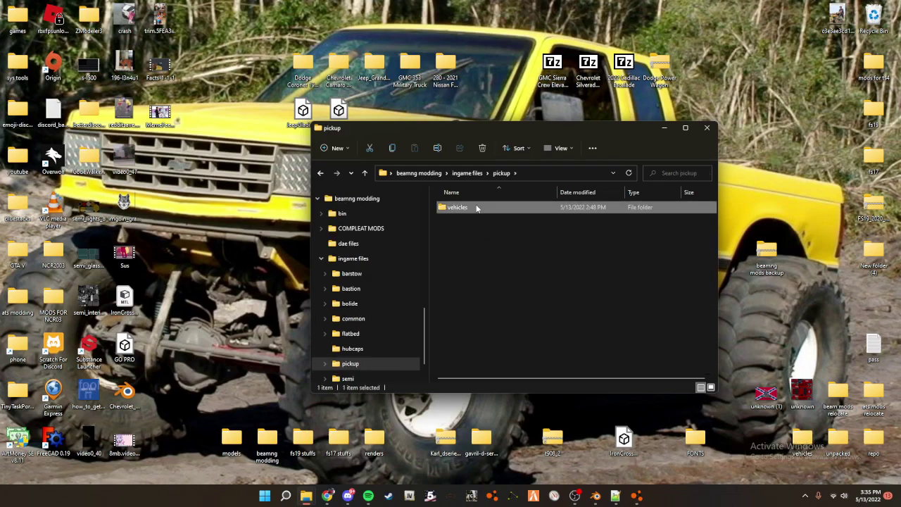
double_click(477, 207)
double_click(477, 208)
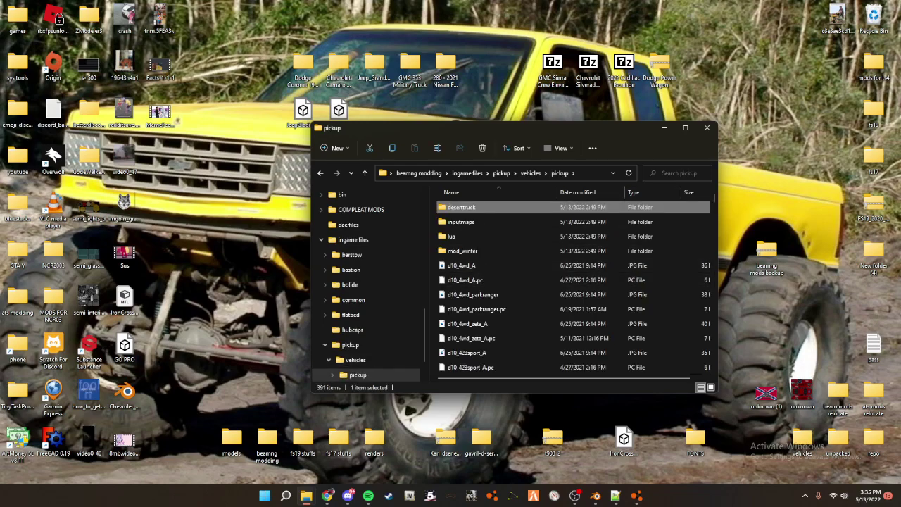
click(692, 177)
text(bed)
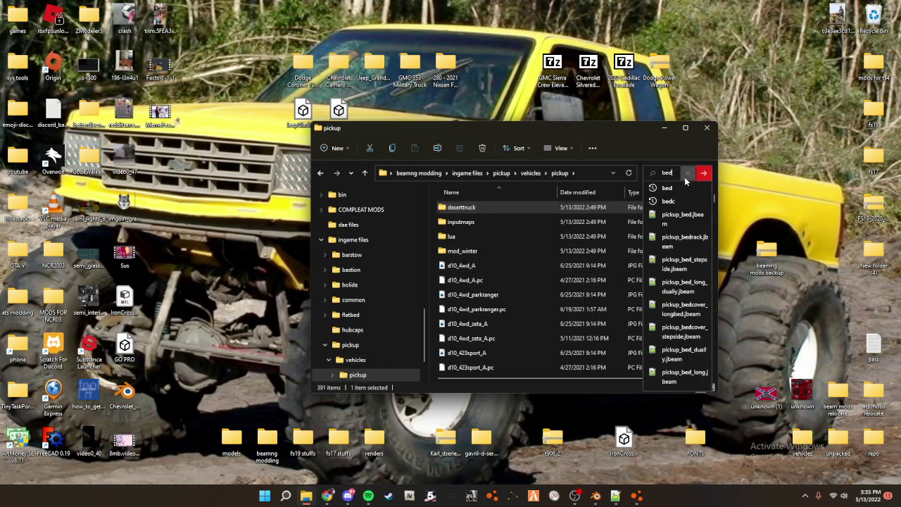
- Search the pickup folder for "bed" and open pickup_bed_long.jbeam in Notepad++, closing the file search window
click(706, 174)
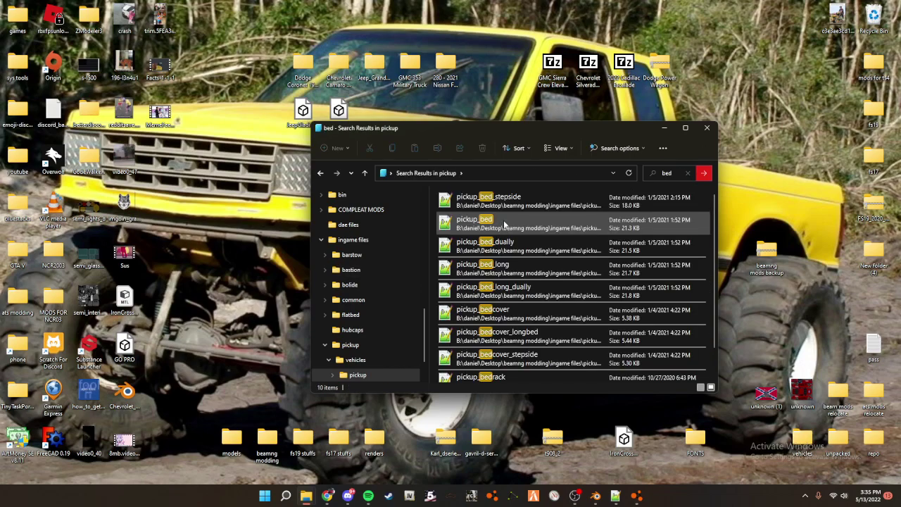
double_click(493, 266)
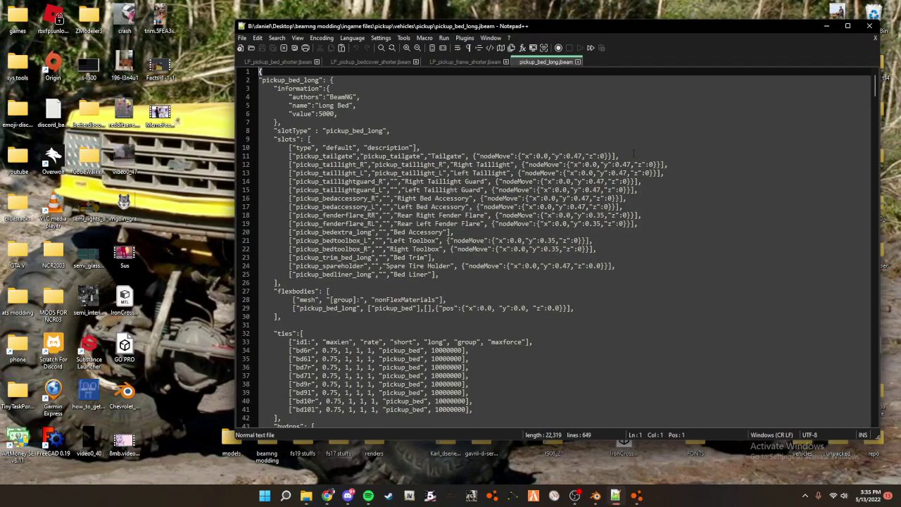
drag(516, 30, 574, 278)
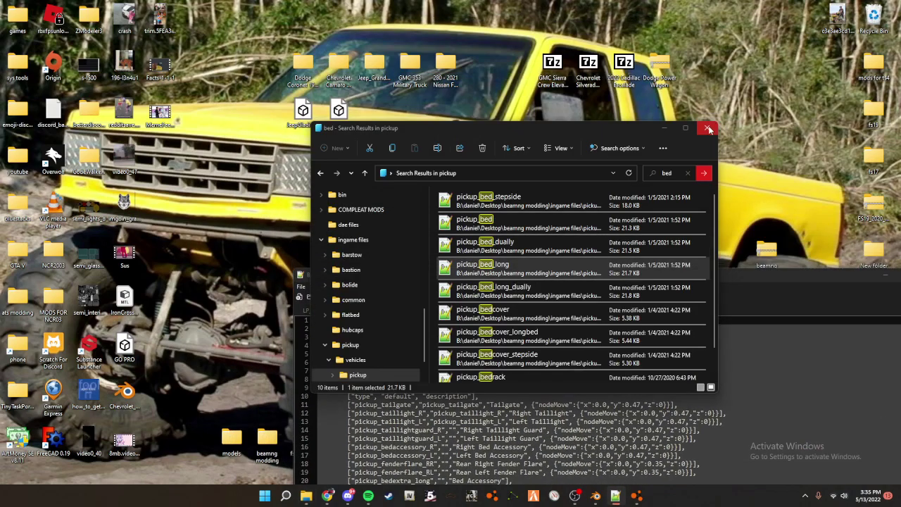
click(709, 129)
drag(666, 278, 550, 28)
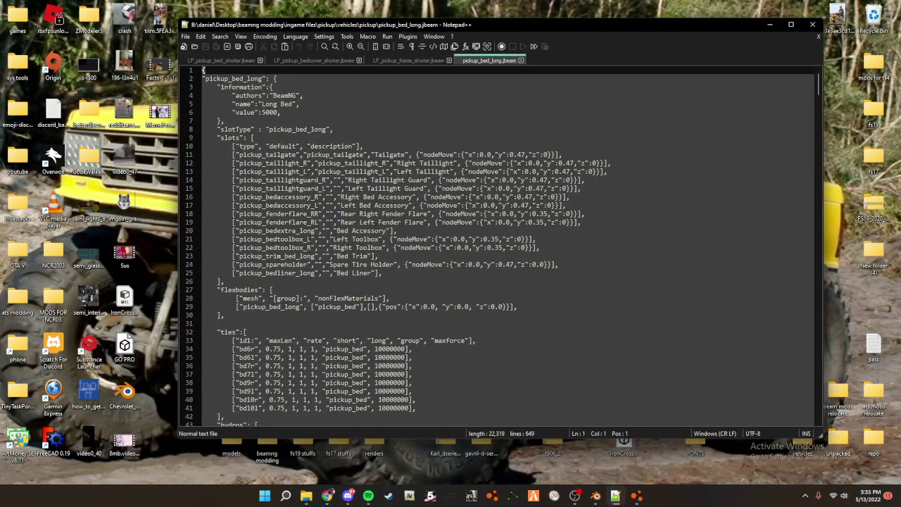
- Copy the nodeMove block with y 0.47 from the Left Taillight Guard slot and bring up LP_pickup_frame_shorter.jbeam
drag(587, 189, 505, 189)
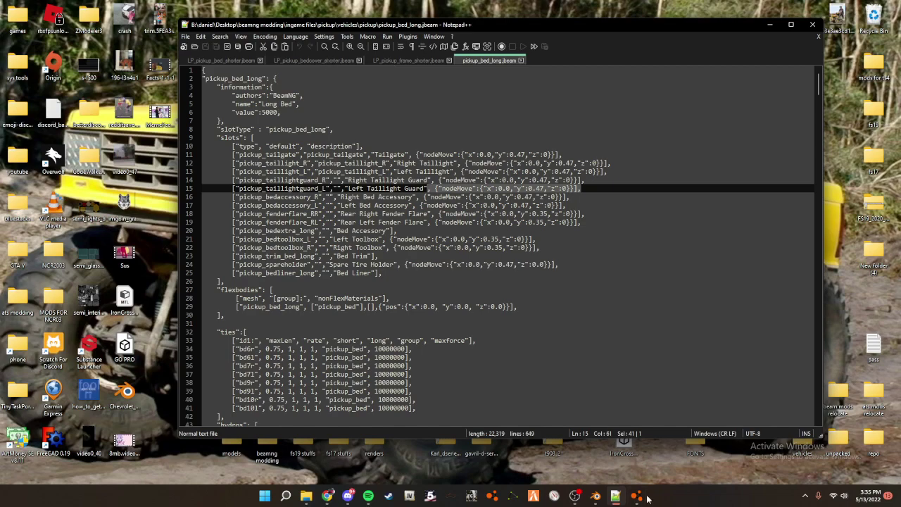
mouse_move(643, 497)
click(407, 62)
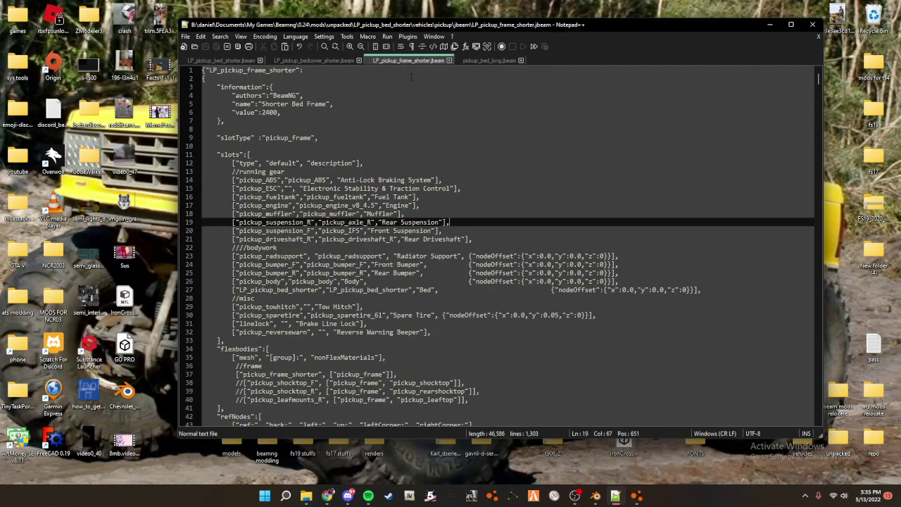
- Switch to BeamNG.drive, pull on the truck's rear nodes to test them, and restore the vehicle to its home position
click(636, 496)
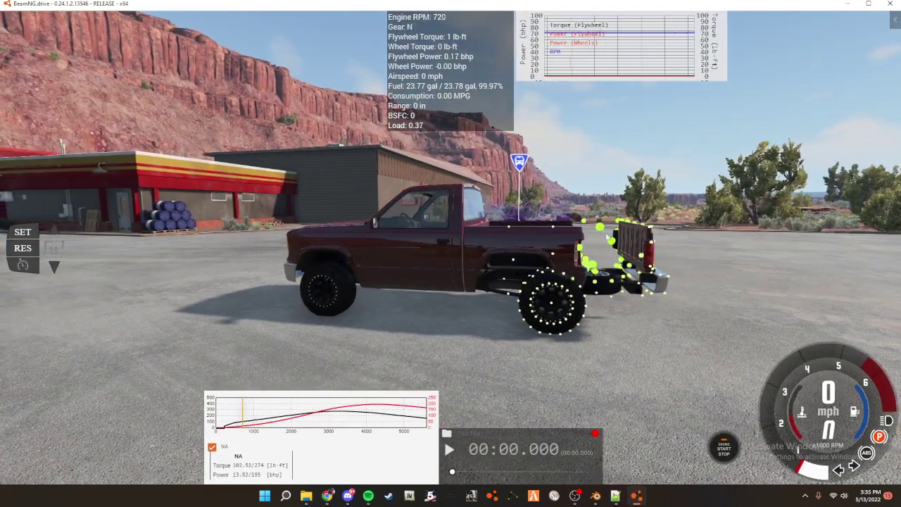
drag(607, 238, 273, 448)
scroll(614, 397, up, 4)
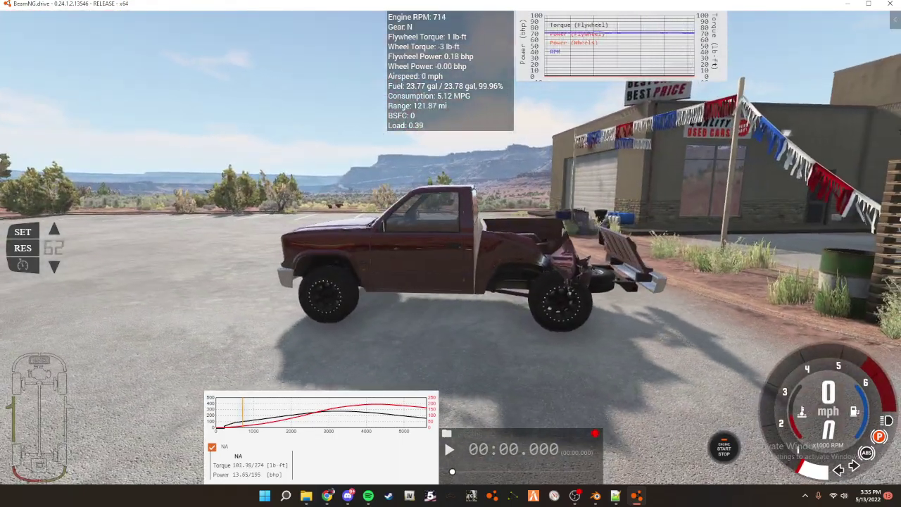
key(Home)
- Inspect the truck from several angles while dragging its tailgate and body nodes around, and reset it to its home position
right_drag(243, 243, 303, 240)
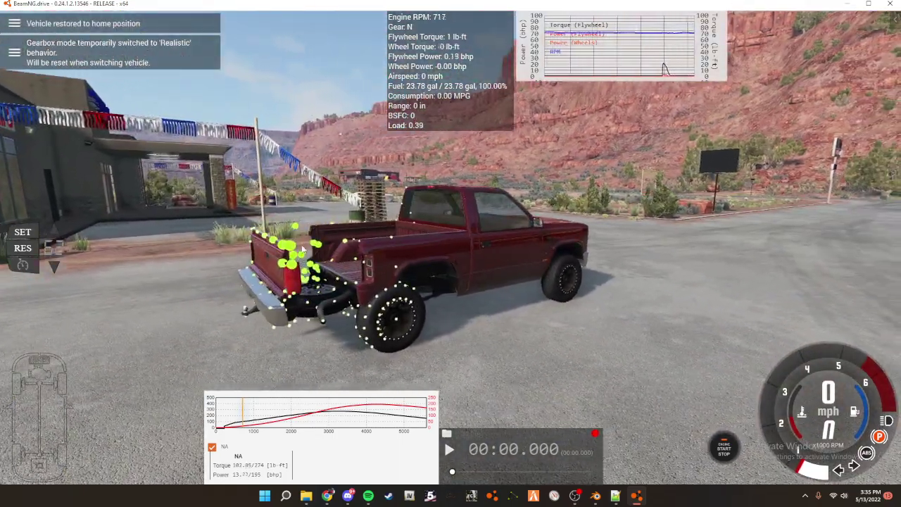
drag(294, 232, 312, 326)
right_drag(312, 326, 549, 277)
drag(549, 276, 687, 476)
right_drag(634, 352, 451, 250)
right_drag(424, 134, 543, 359)
drag(541, 178, 554, 144)
right_drag(535, 162, 539, 225)
drag(554, 235, 896, 95)
right_drag(896, 95, 493, 153)
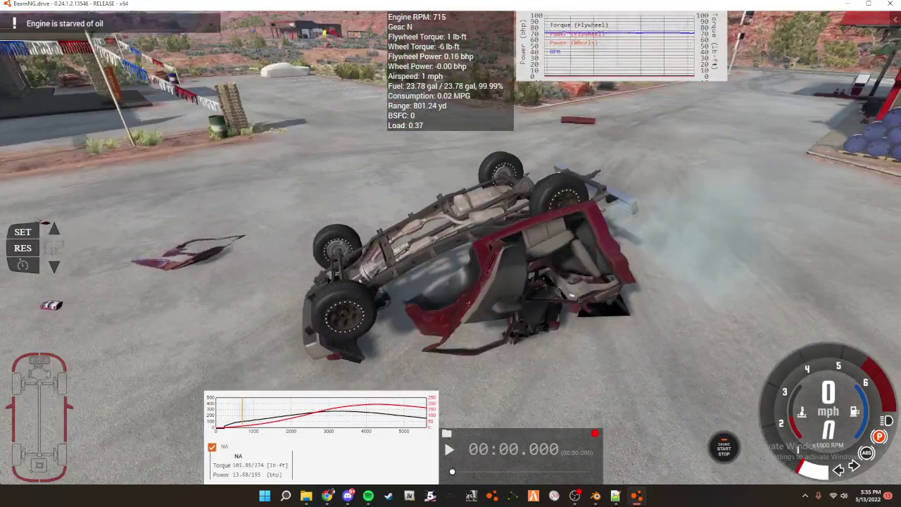
key(r)
key(Home)
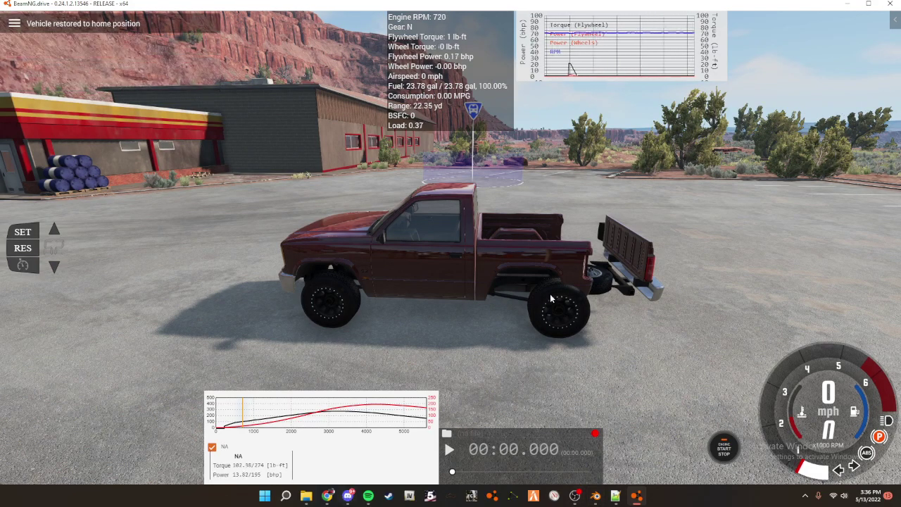
right_drag(542, 300, 627, 190)
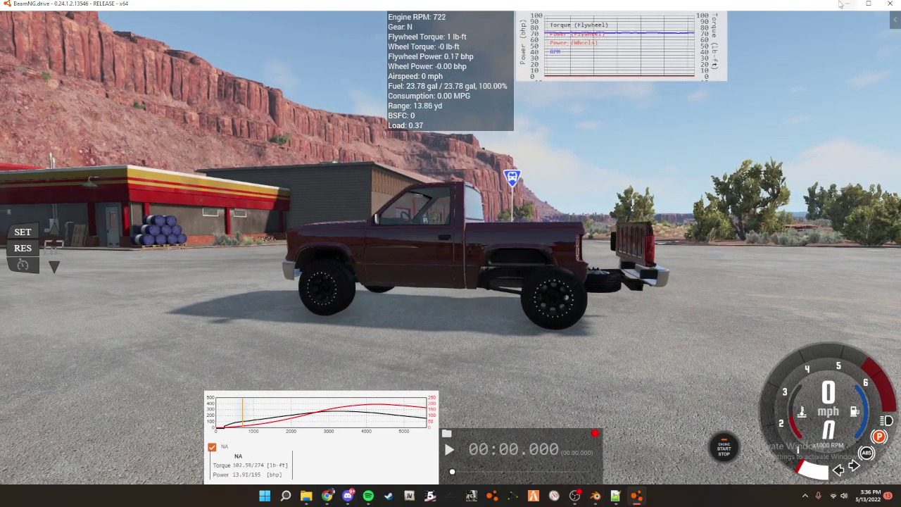
- Add the nodeMove block with y 0.47 to the Rear Suspension slot in LP_pickup_frame_shorter.jbeam, save, and reload the truck in BeamNG.drive
click(848, 4)
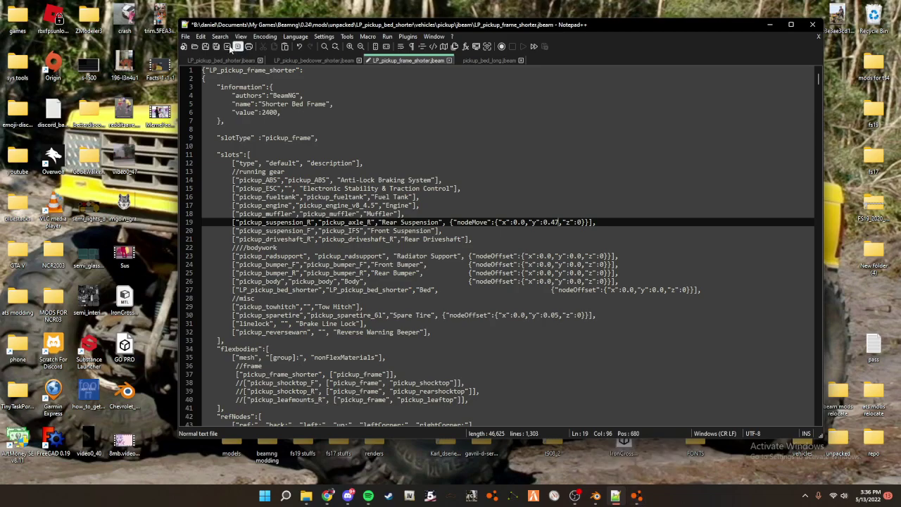
click(634, 497)
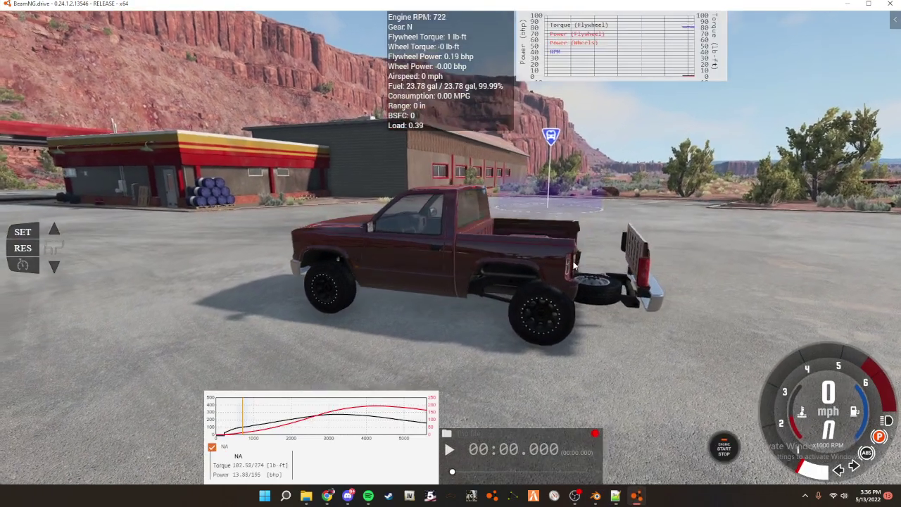
key(ctrl+r)
- Try a nodeMove y value of -0.3 for the Rear Suspension slot, save the frame file, and reload the truck in BeamNG.drive
key(alt+Tab)
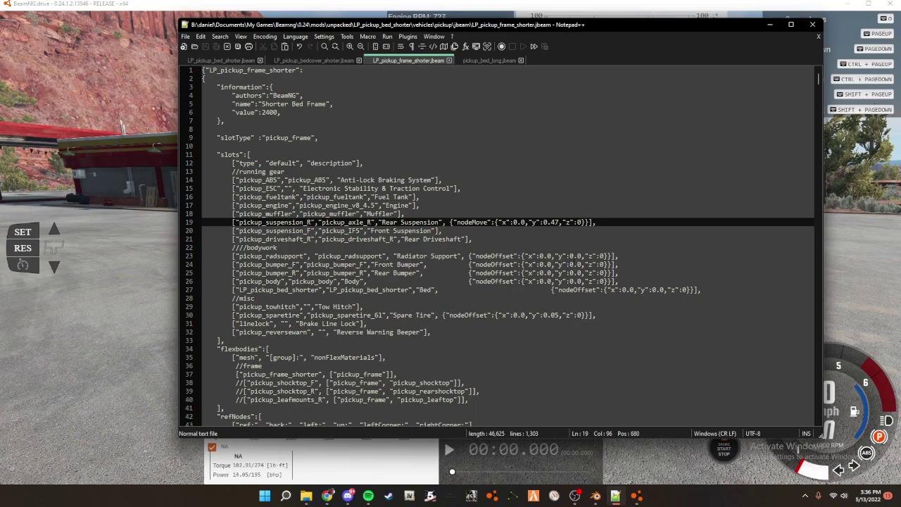
text(-0.)
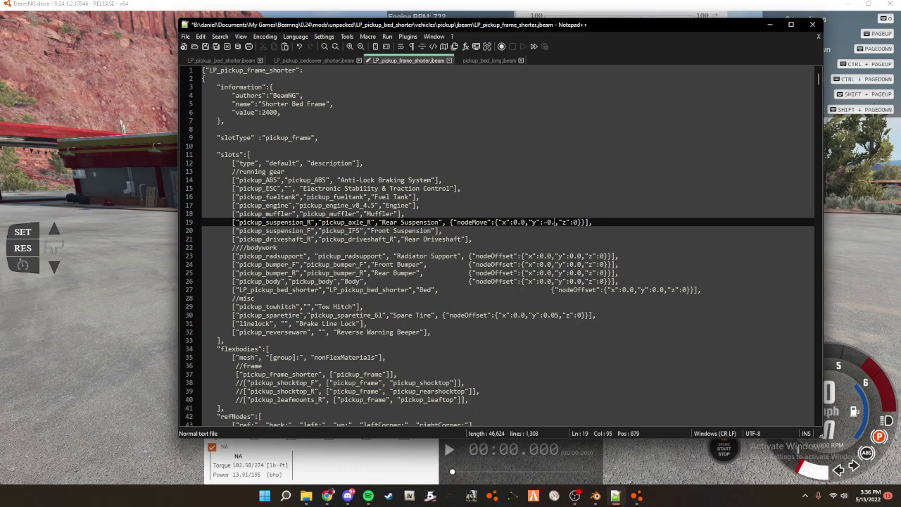
text(3)
click(217, 47)
click(155, 57)
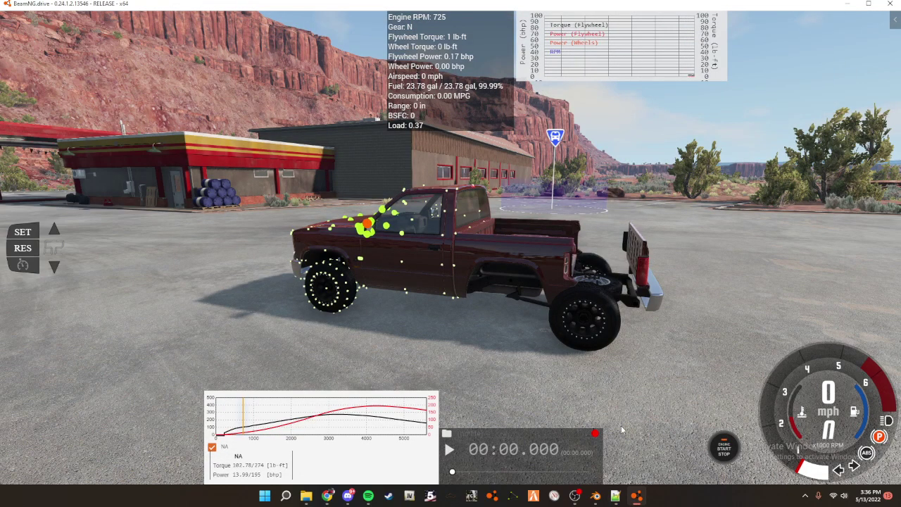
key(ctrl+r)
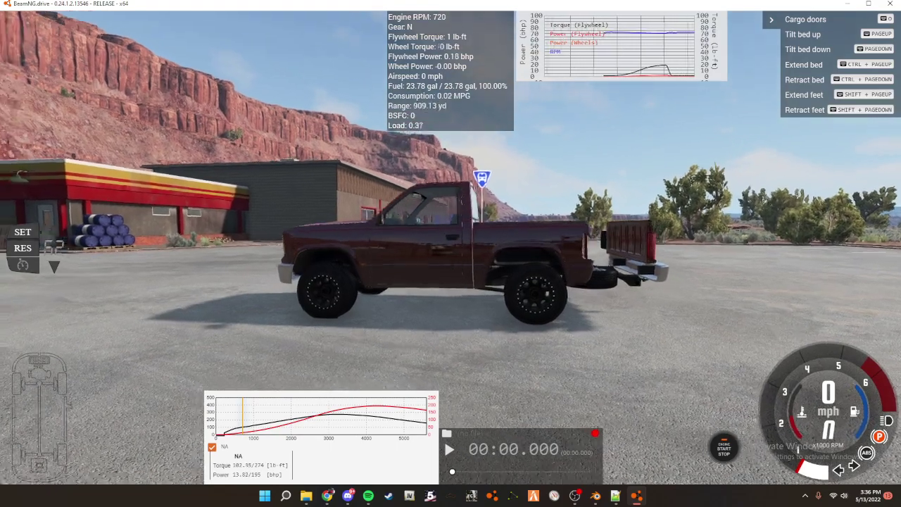
- Try a different decimal in the Rear Suspension slot's negative nodeMove y value, save, and reload the truck in BeamNG.drive
key(alt+Tab)
key(BackSpace)
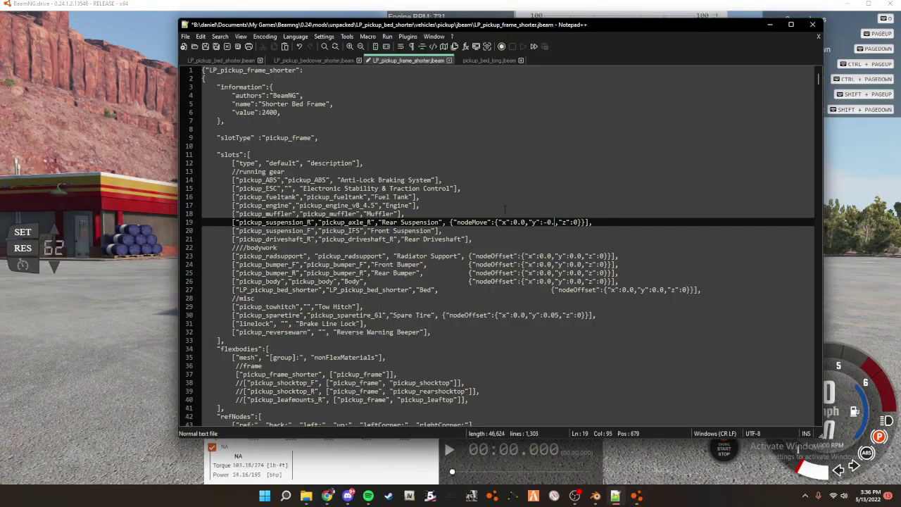
key(ctrl+s)
key(alt+Tab)
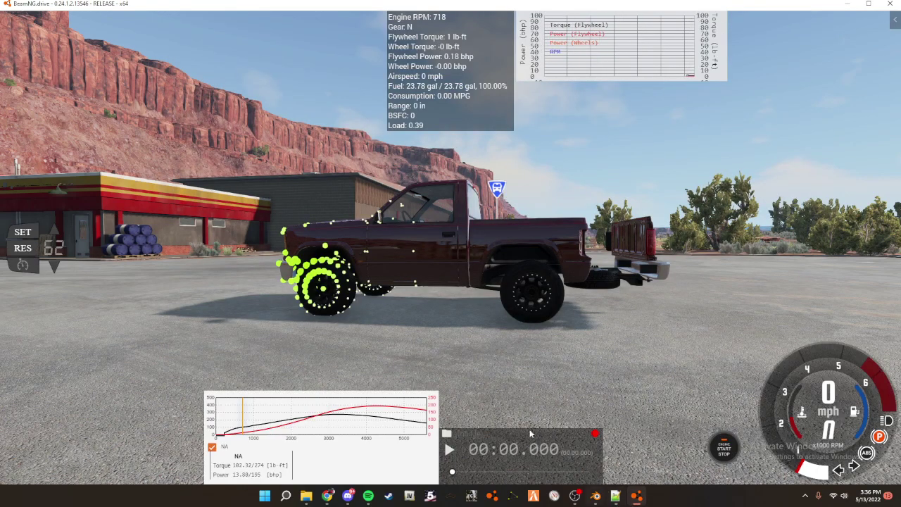
key(ctrl+r)
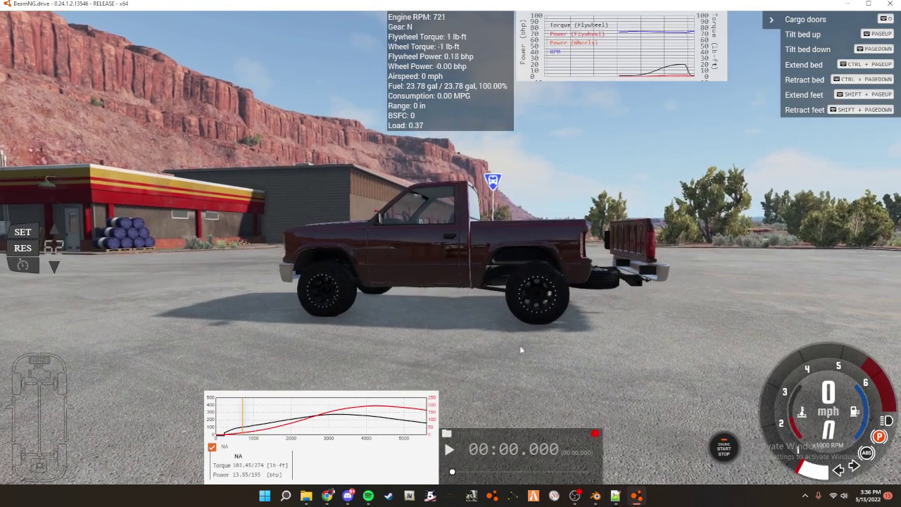
- Try a nodeMove y value of -0.35 for the Rear Suspension slot, save the frame file, and reload the truck in BeamNG.drive
key(alt+Tab)
text(2)
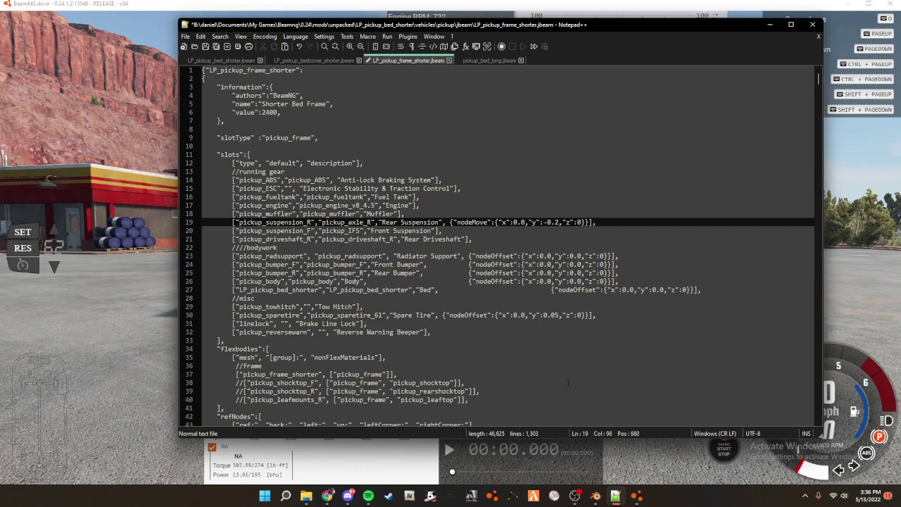
key(BackSpace)
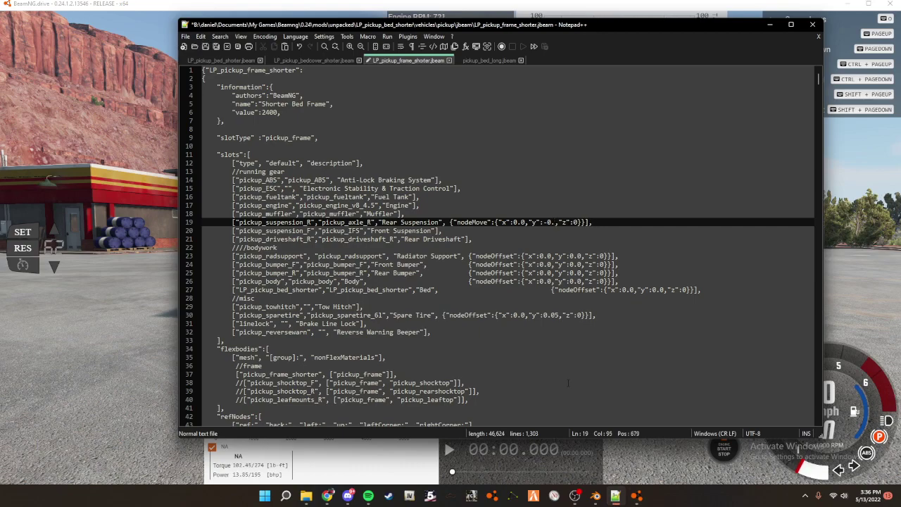
key(ctrl+s)
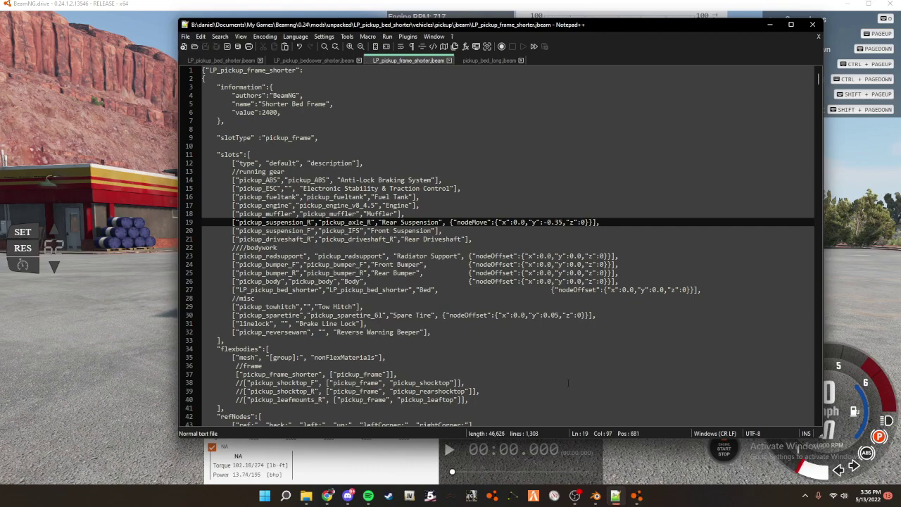
key(alt+Tab)
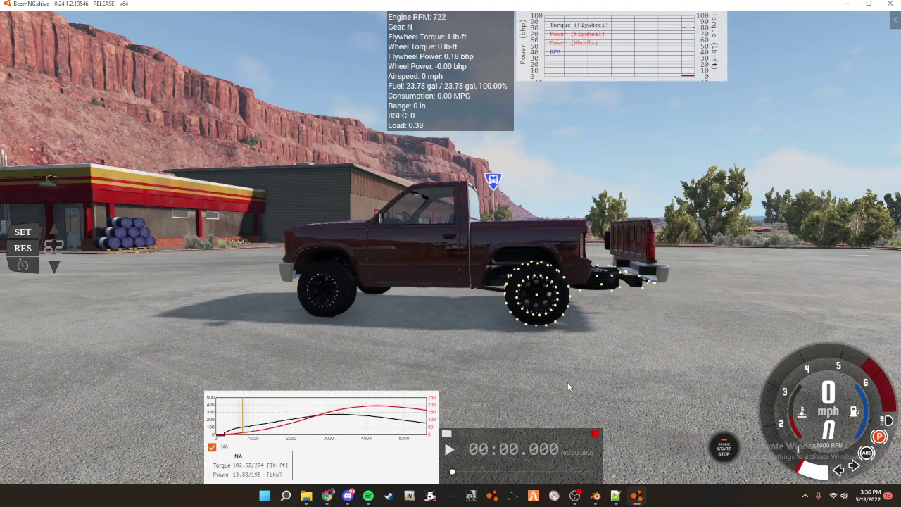
key(ctrl+r)
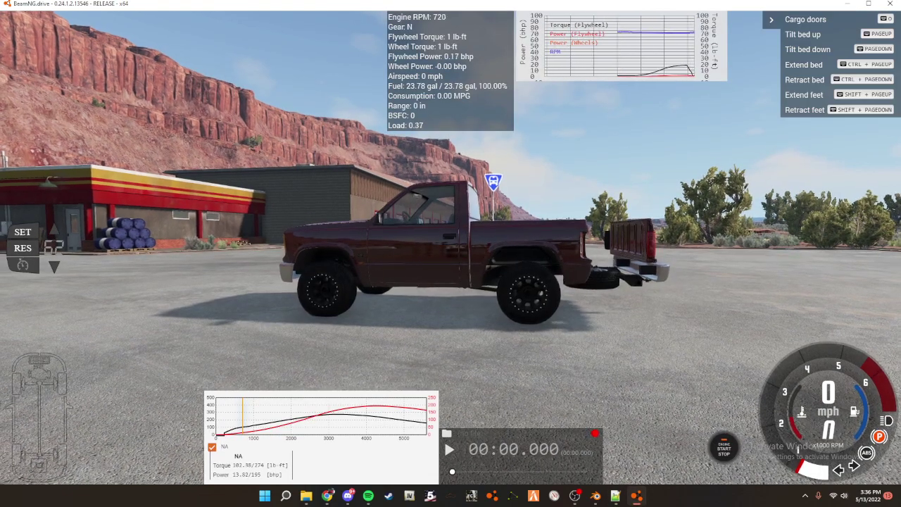
- Set the Rear Suspension slot's nodeMove y value to -0.4, save the frame file, and reload the truck in BeamNG.drive
key(alt+Tab)
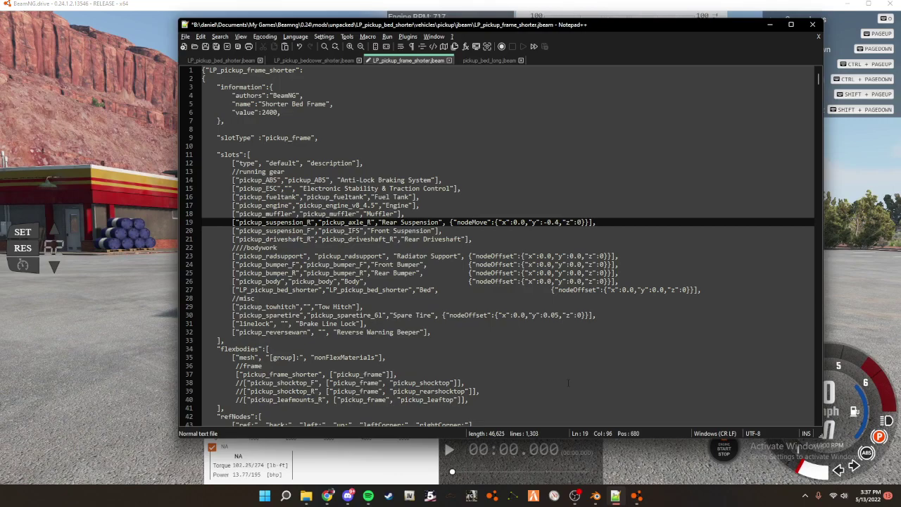
key(alt+Tab)
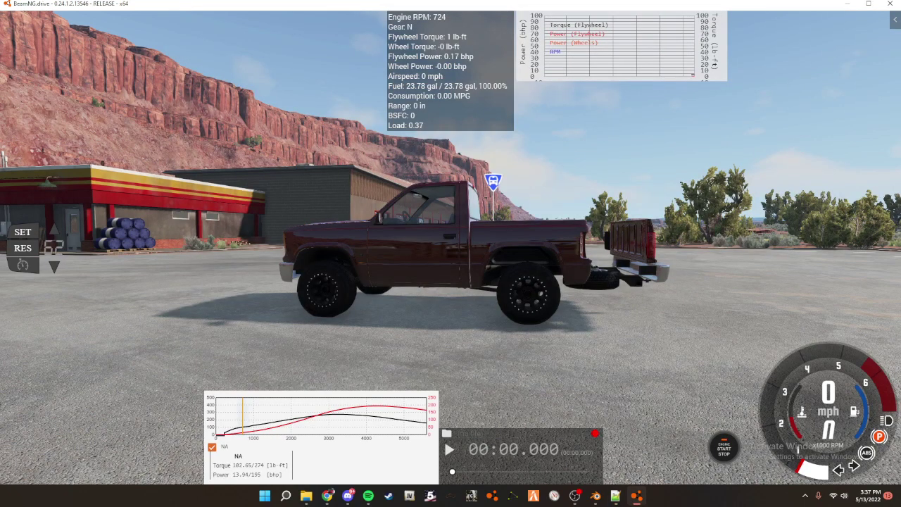
key(ctrl+r)
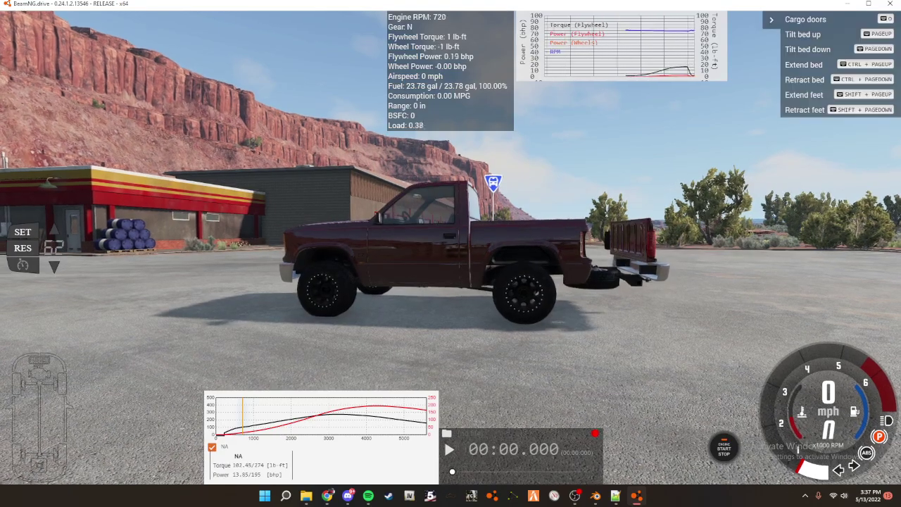
- Test-drive the truck to check the rear axle position, restore it to its home position, and return to the frame file in Notepad++
right_drag(574, 384, 599, 322)
key(w)
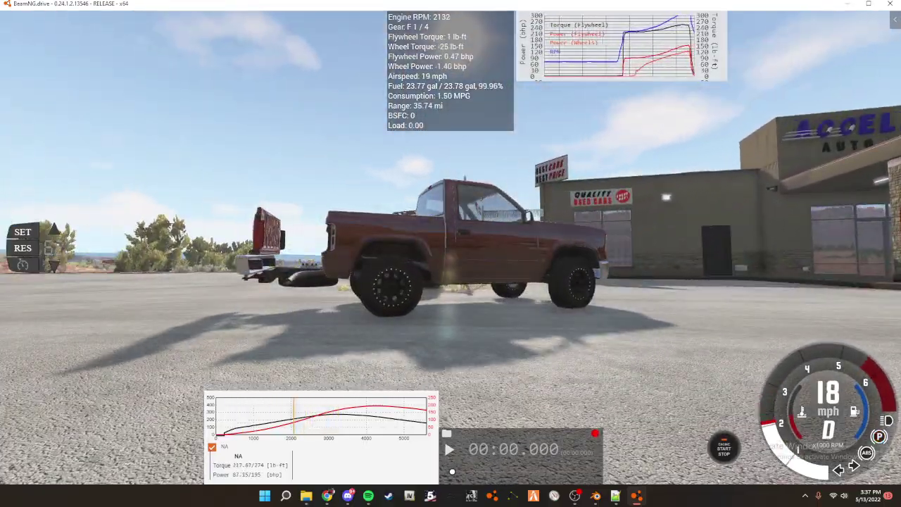
key(s)
right_drag(668, 313, 782, 317)
key(w)
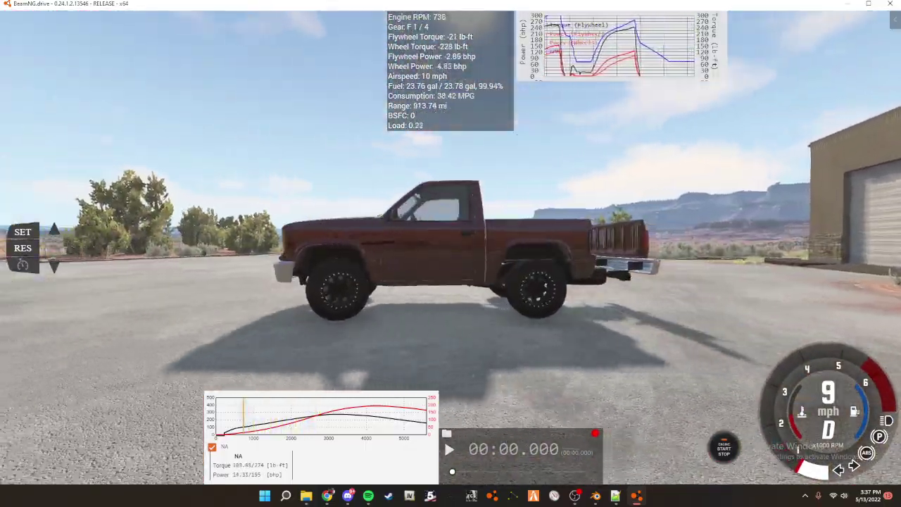
key(s)
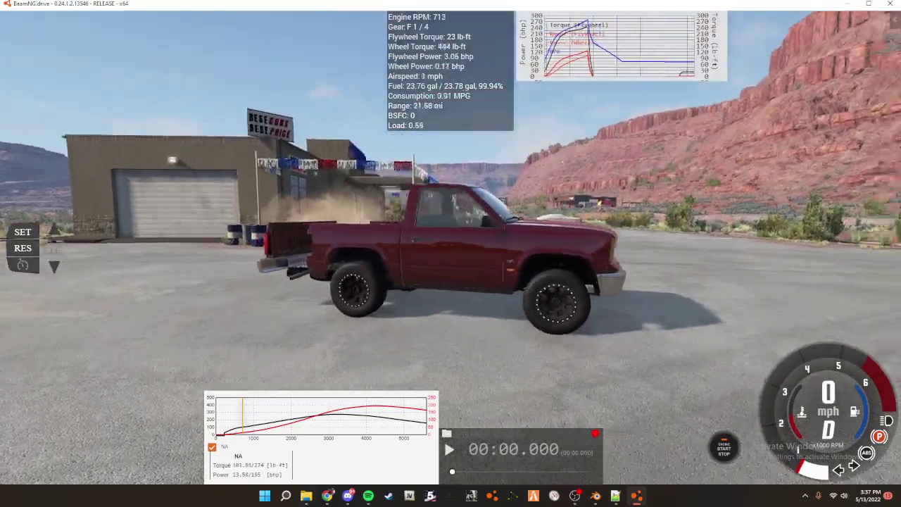
key(Home)
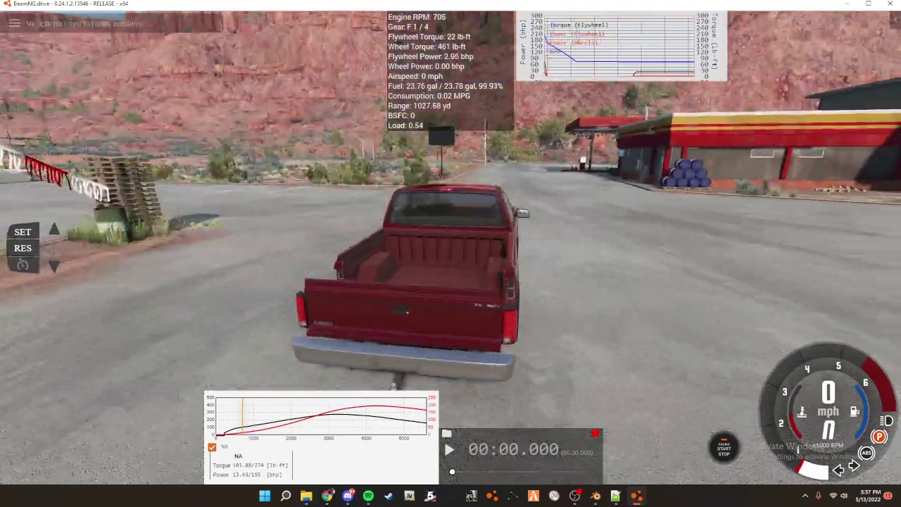
right_drag(669, 338, 687, 310)
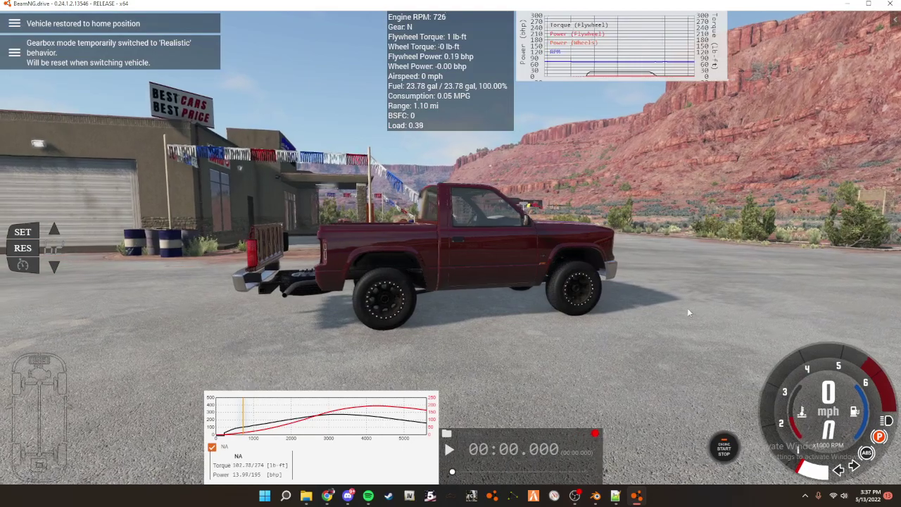
right_drag(465, 345, 608, 501)
click(616, 497)
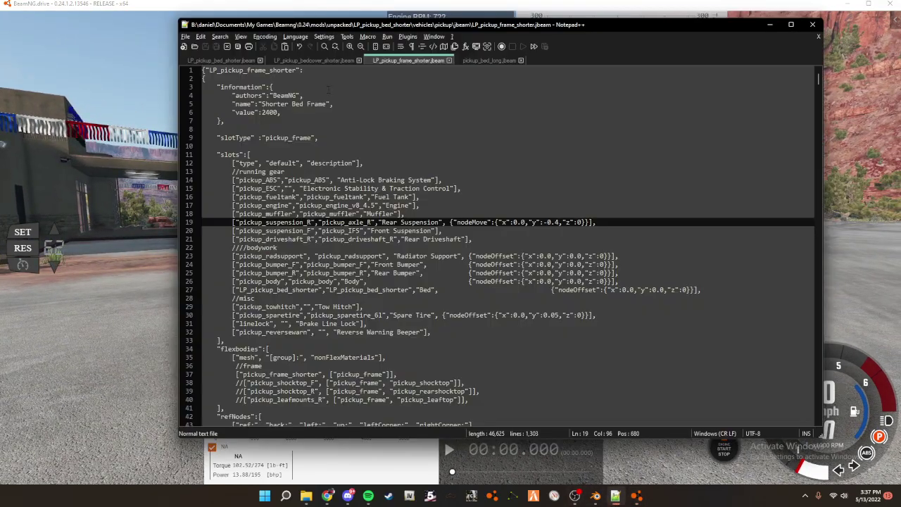
- Add a nodeMove entry with a 0.47 y offset to the Left Taillight slot in the bed file, save, and reload the truck in BeamNG.drive
click(225, 60)
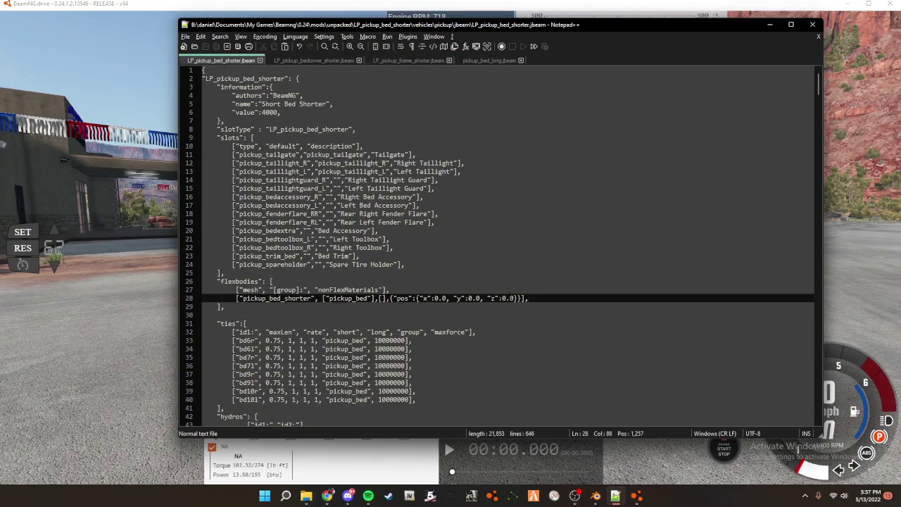
drag(471, 173, 459, 174)
text(, {"nodeMove":{"x":0.0,"y":0.47,"z":0}}],)
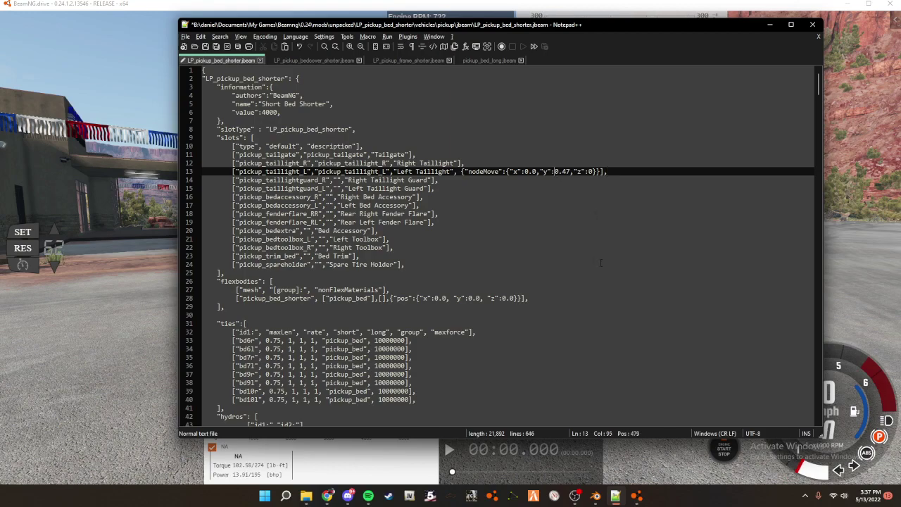
click(218, 49)
key(alt+Tab)
key(ctrl+r)
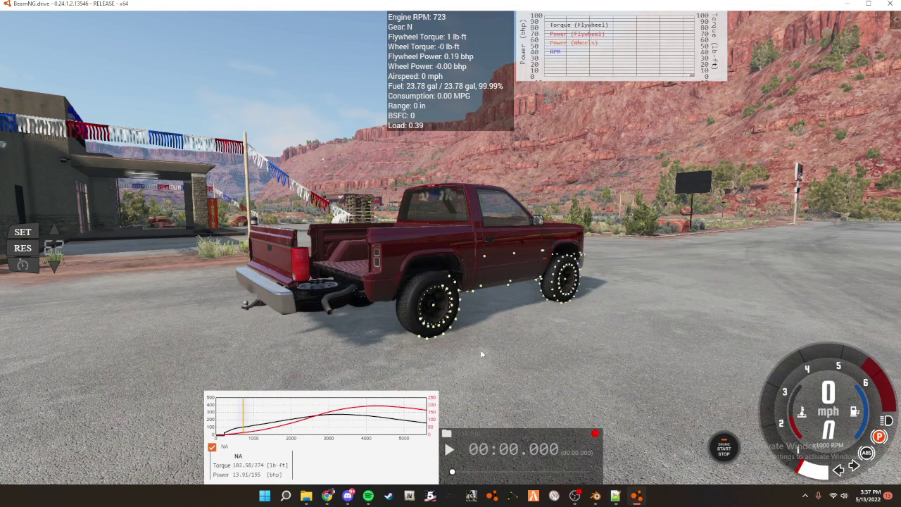
- Examine the left taillight's position on the bed from the side, turning the collision triangle display on and off again
right_drag(473, 345, 538, 392)
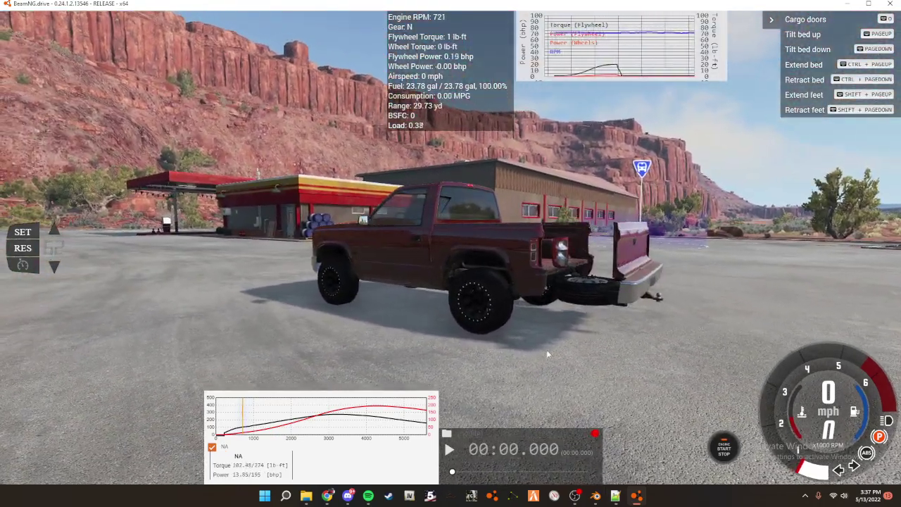
key(j)
right_drag(547, 355, 582, 349)
key(ctrl+t)
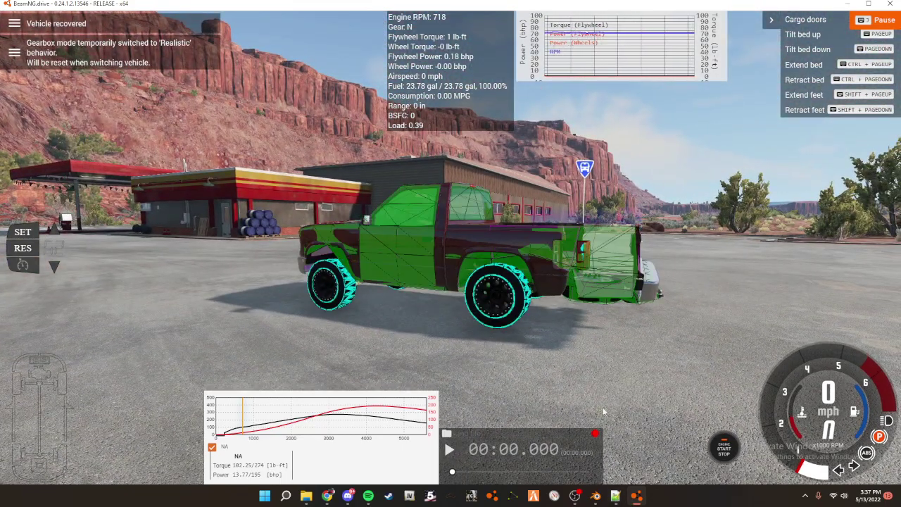
right_drag(598, 412, 615, 441)
mouse_move(707, 259)
right_down()
mouse_move(726, 269)
mouse_move(623, 268)
mouse_move(582, 301)
mouse_move(592, 328)
mouse_move(607, 320)
mouse_move(561, 291)
mouse_move(518, 283)
mouse_move(554, 276)
mouse_move(661, 311)
right_up()
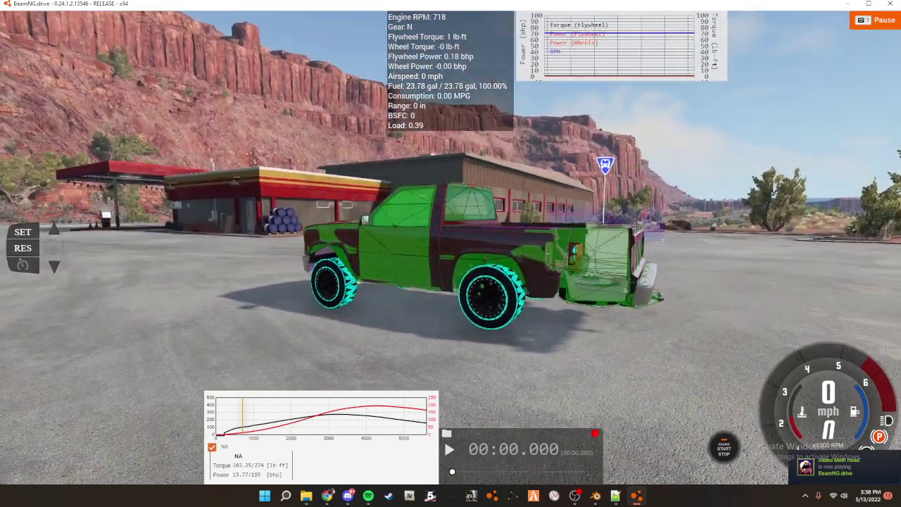
key(ctrl+t)
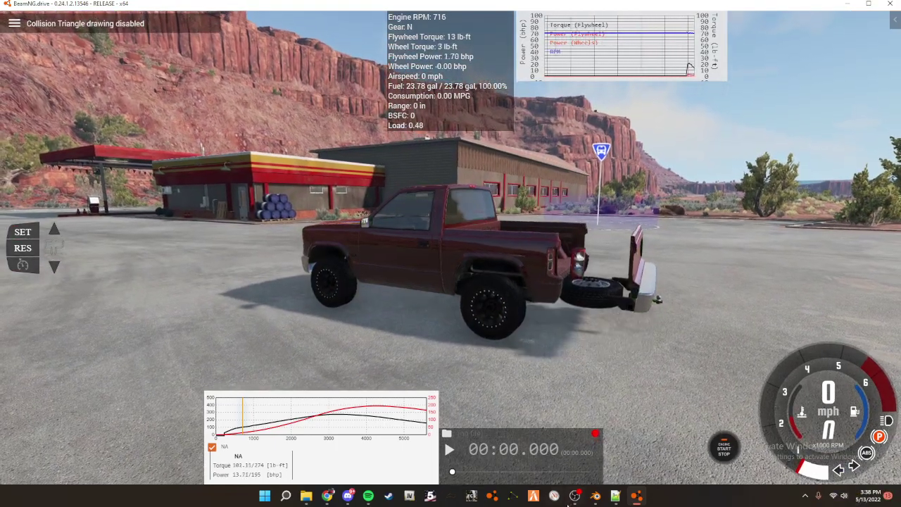
- Try a nodeMove y value of -0.6 for the Left Taillight slot, save the bed file, and reload and recover the truck in BeamNG.drive
key(alt+Tab)
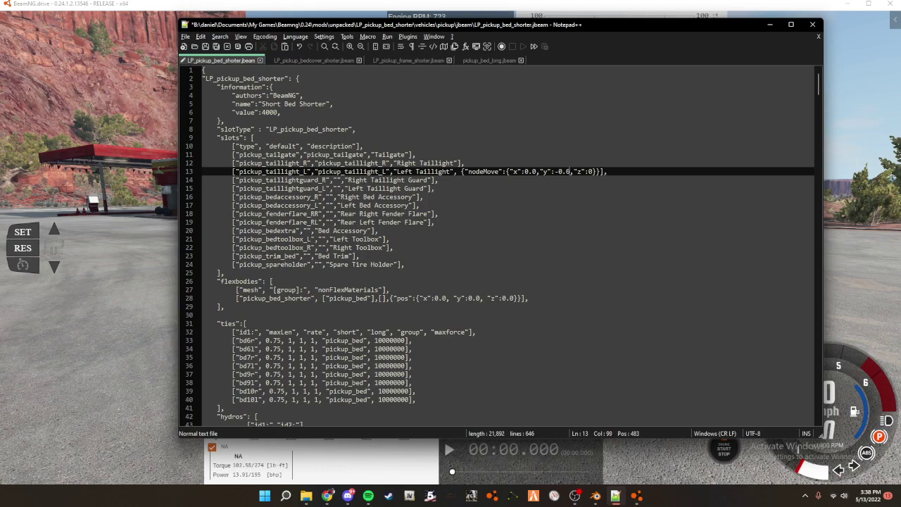
key(ctrl+s)
key(alt+Tab)
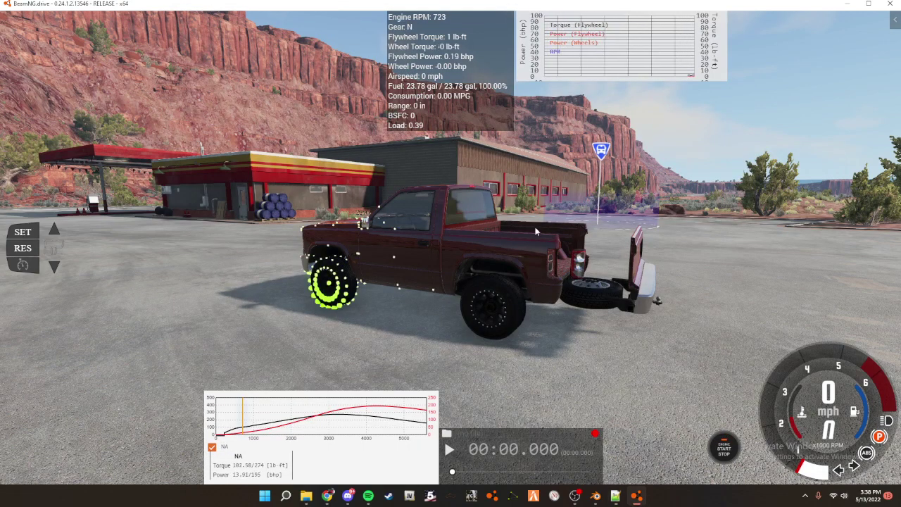
key(ctrl+r)
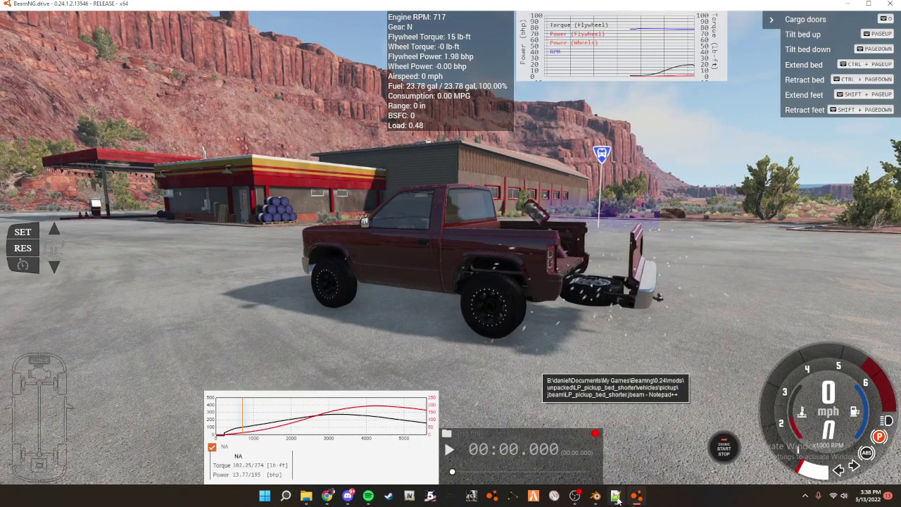
key(j)
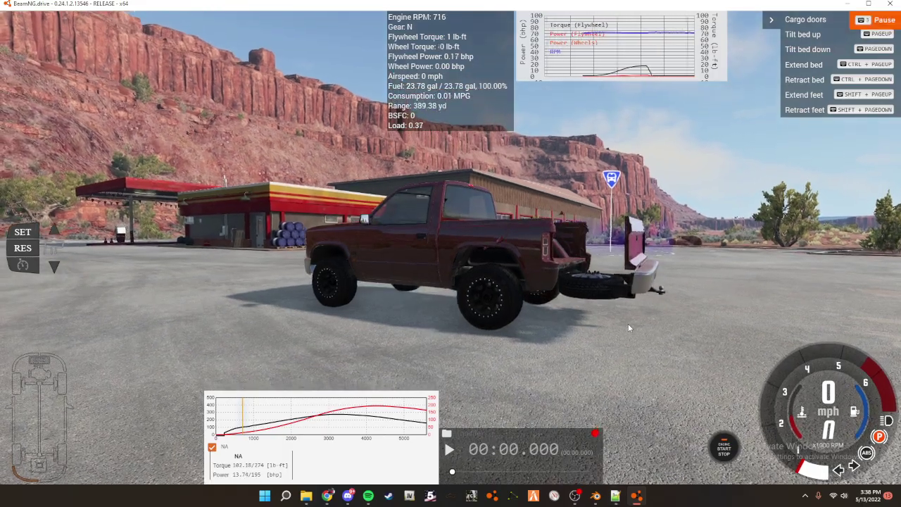
key(Insert)
right_drag(628, 324, 694, 324)
- Try a nodeMove y value of -0.65 for the Left Taillight slot, save, and reload the truck in BeamNG.drive
click(615, 496)
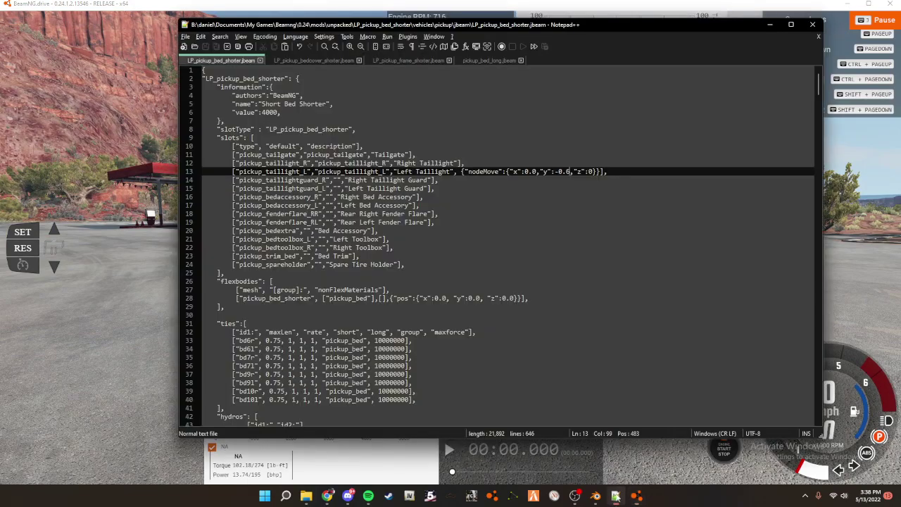
text(5)
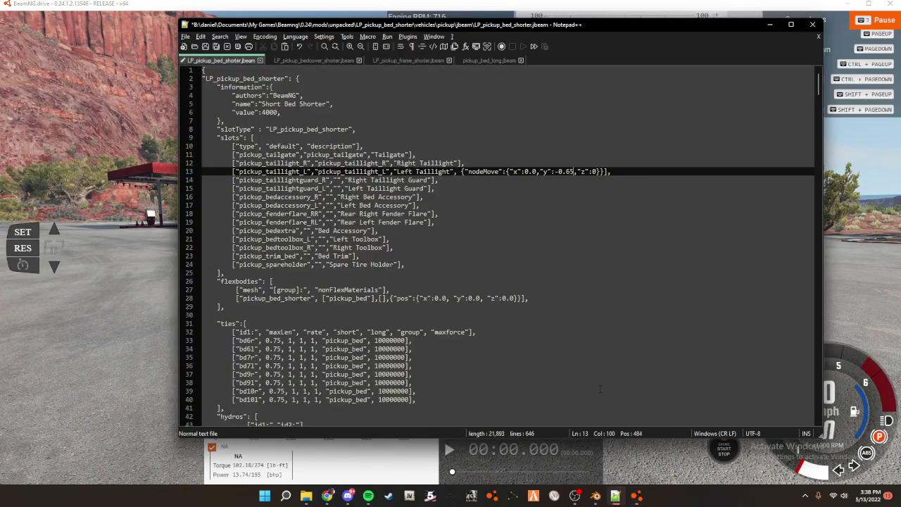
key(alt+Tab)
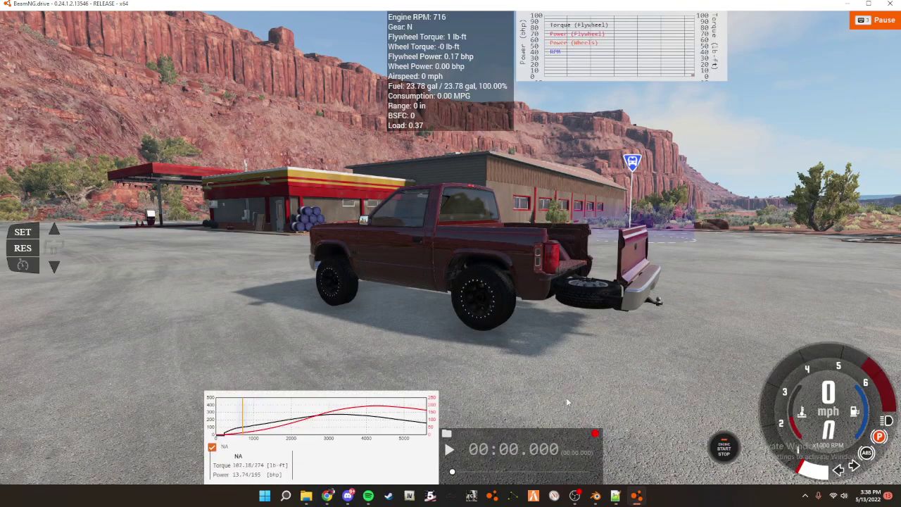
key(ctrl+r)
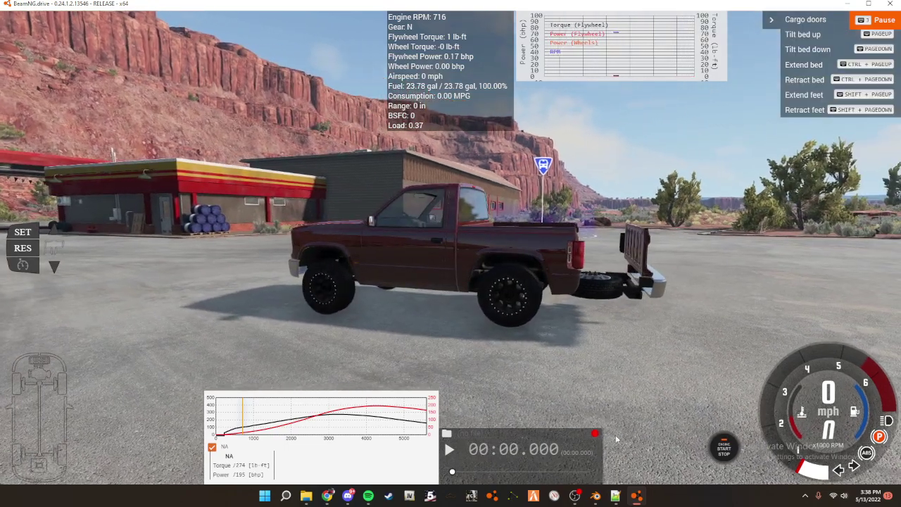
- Set the Left Taillight slot's nodeMove y value to -0.7, save, reload the truck in BeamNG.drive, and check the taillight from behind and the side
click(616, 497)
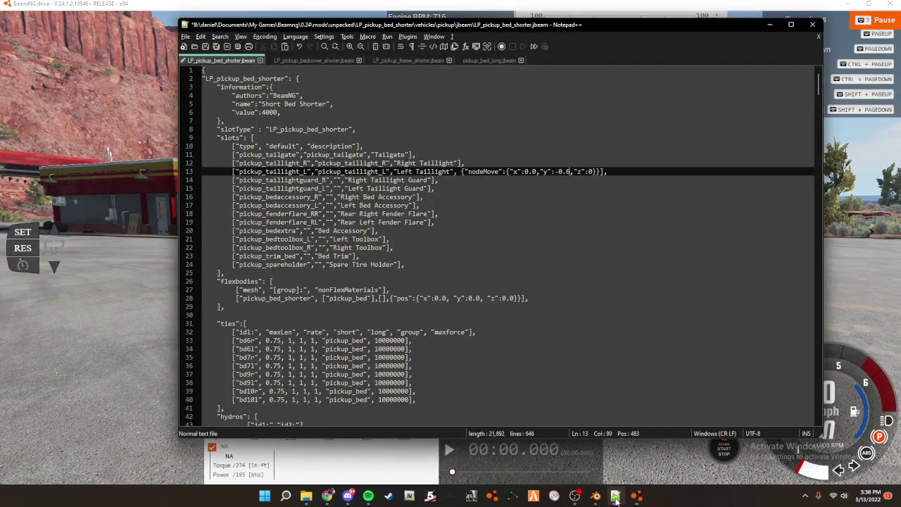
click(615, 497)
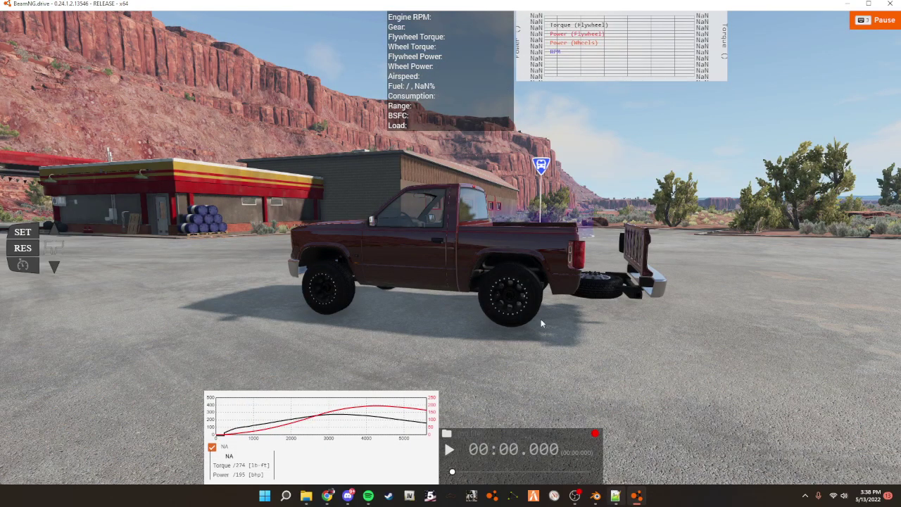
key(ctrl+r)
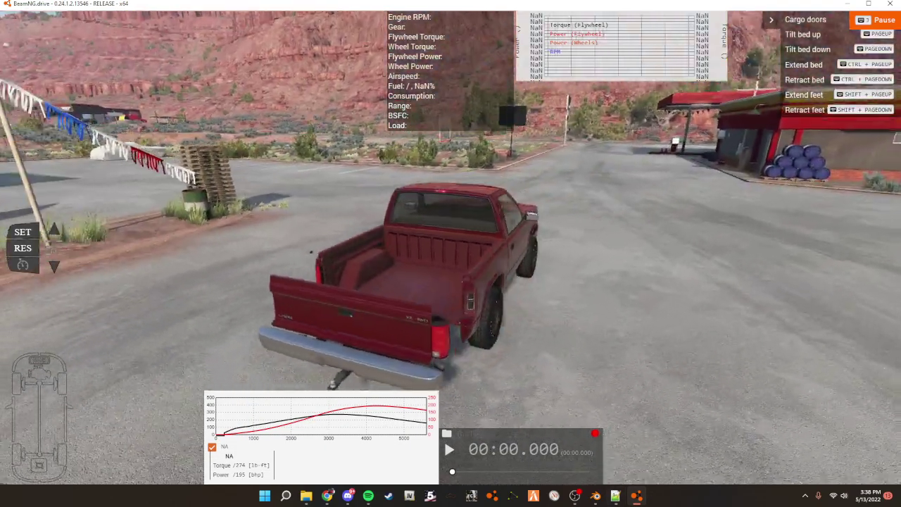
right_drag(627, 312, 303, 282)
right_drag(538, 225, 297, 100)
right_drag(604, 427, 512, 300)
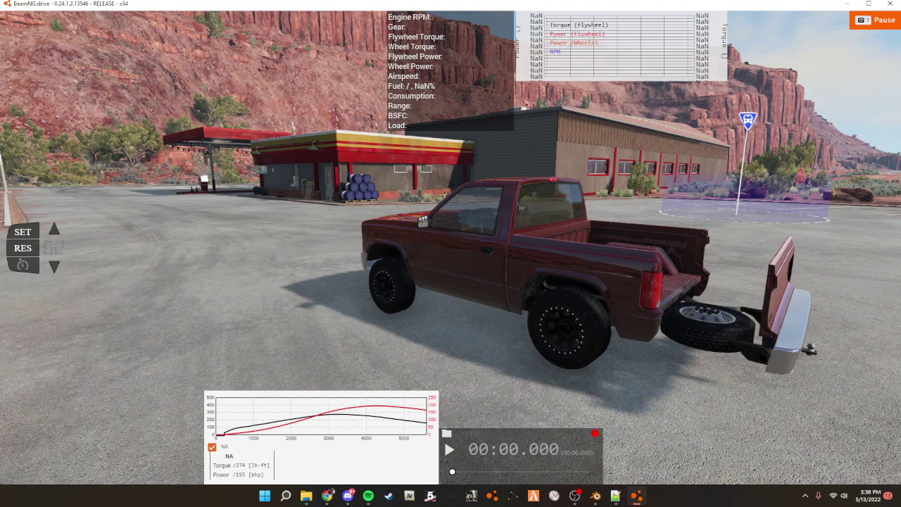
key(q)
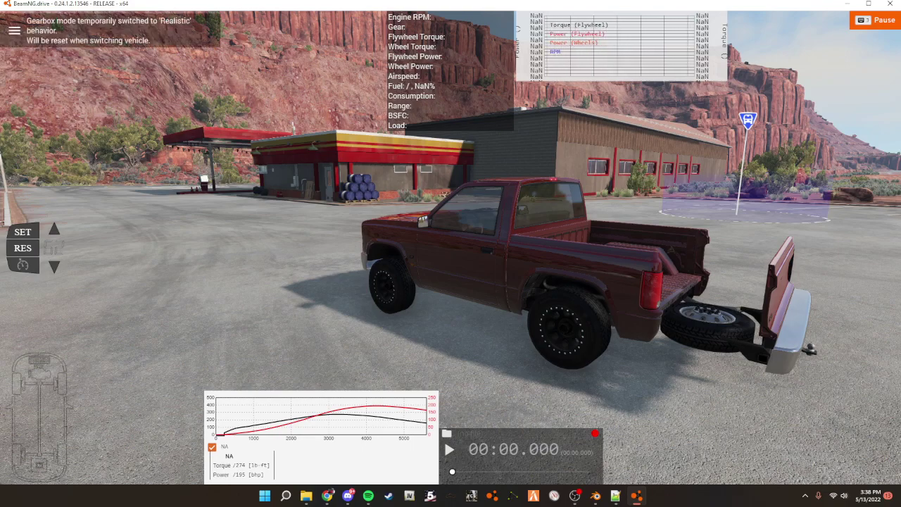
- Try a nodeMove y value of -0.72 for the Left Taillight slot, save, reload the truck, and inspect the taillight up close
click(616, 495)
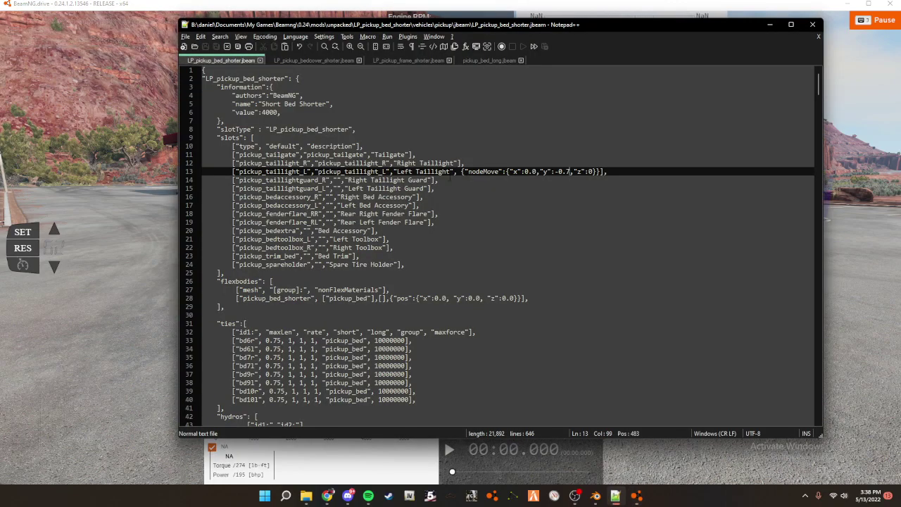
text(2)
key(ctrl+s)
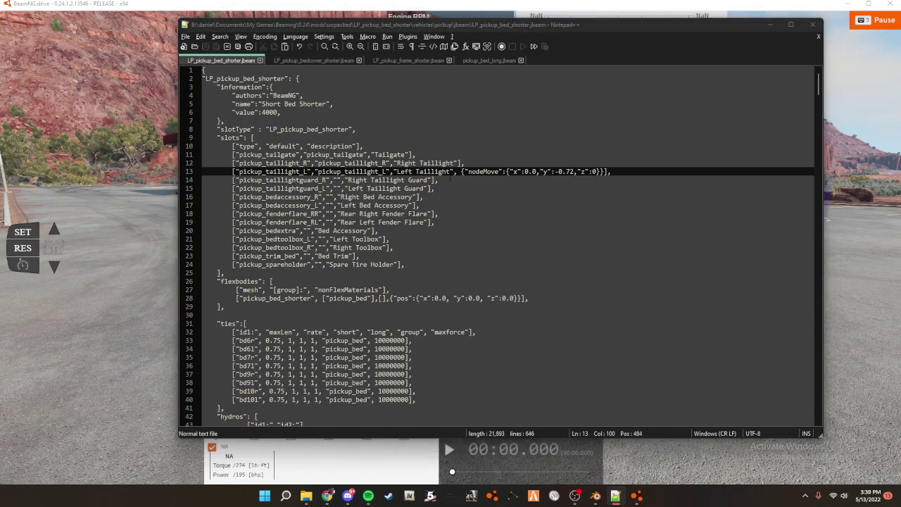
key(alt+Tab)
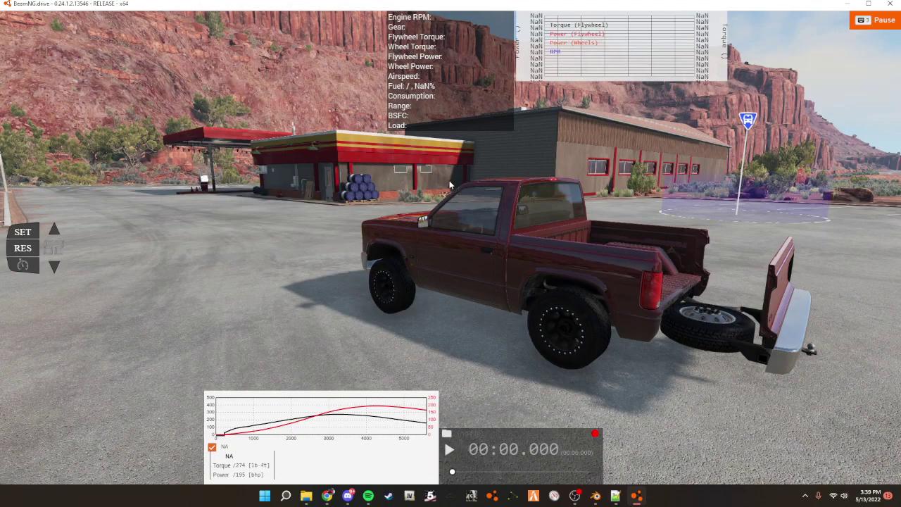
key(w)
key(d)
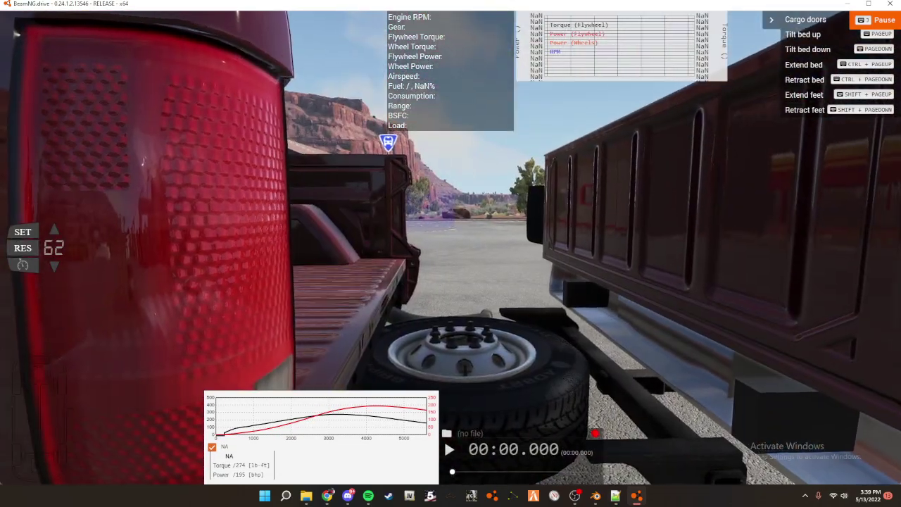
key(s)
scroll(451, 254, up, 1)
key(a)
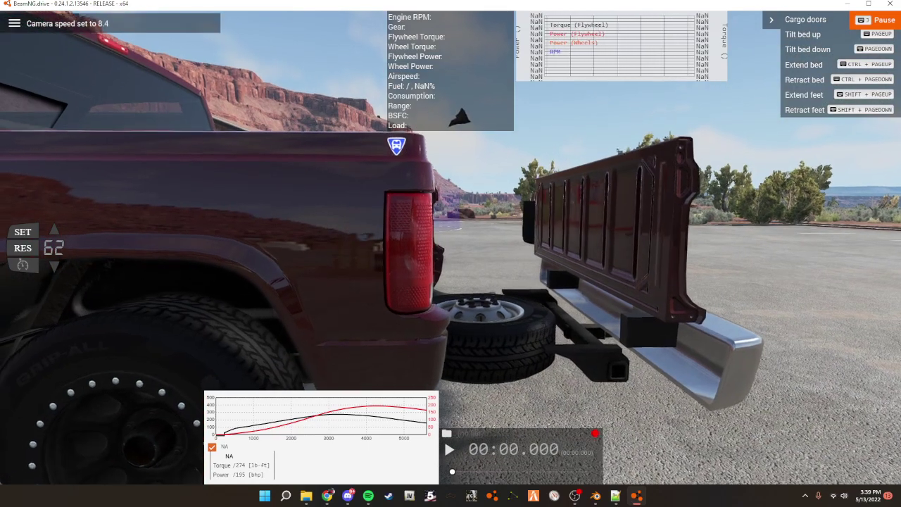
key(w)
right_drag(493, 249, 512, 274)
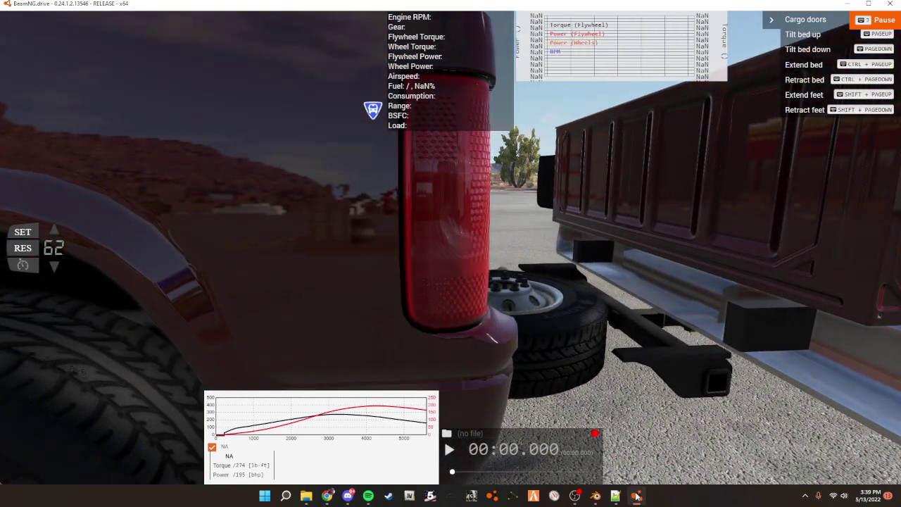
- Set the Left Taillight slot's nodeMove y value to -0.71, save the bed file, and reload the truck in BeamNG.drive
click(616, 497)
key(BackSpace)
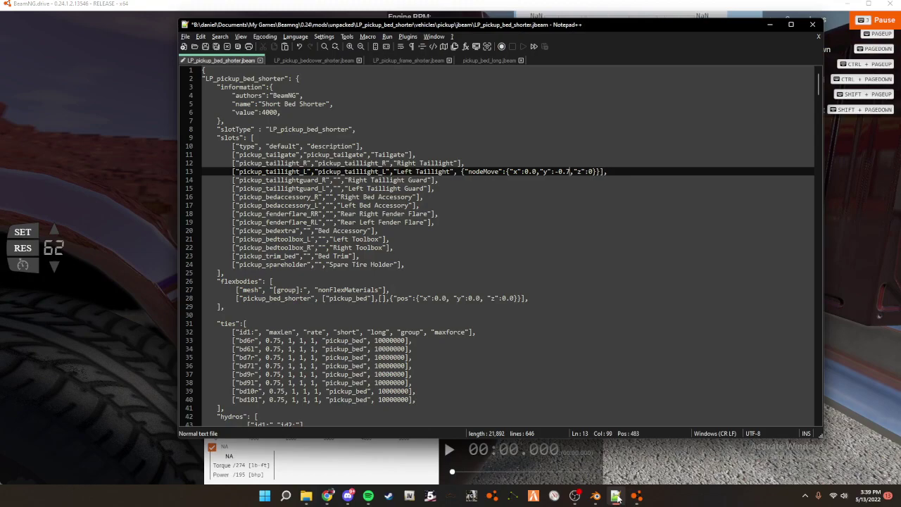
click(617, 497)
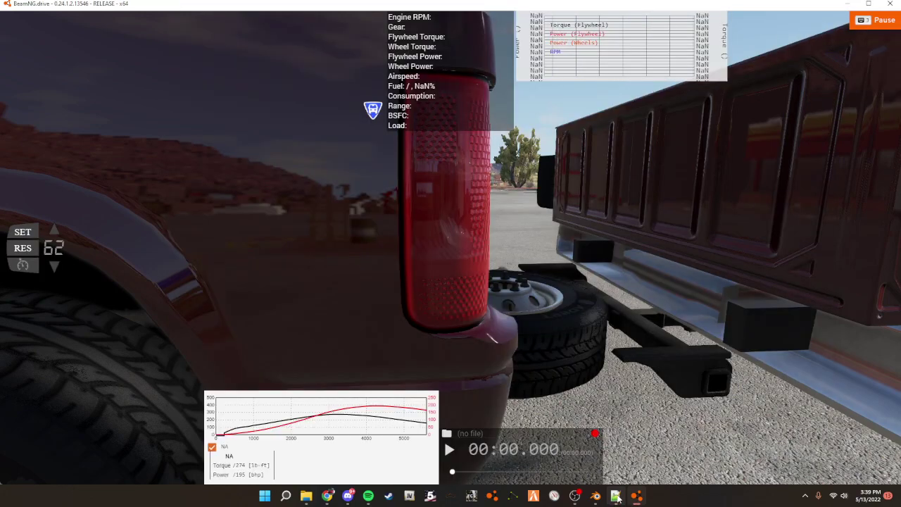
key(ctrl+r)
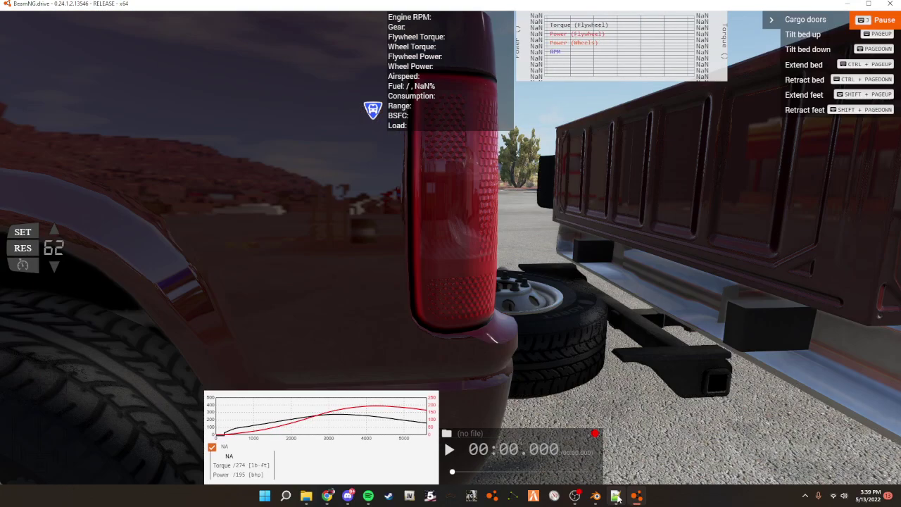
- Examine the gaps between the left taillight and the bed's rear corner from several close angles
mouse_move(598, 251)
right_down()
mouse_move(604, 152)
mouse_move(584, 151)
right_up()
key(s)
key(w)
key(d)
key(w)
key(s)
right_drag(638, 211, 637, 292)
key(s)
key(a)
key(d)
key(s)
key(a)
right_drag(610, 344, 681, 368)
key(w)
key(s)
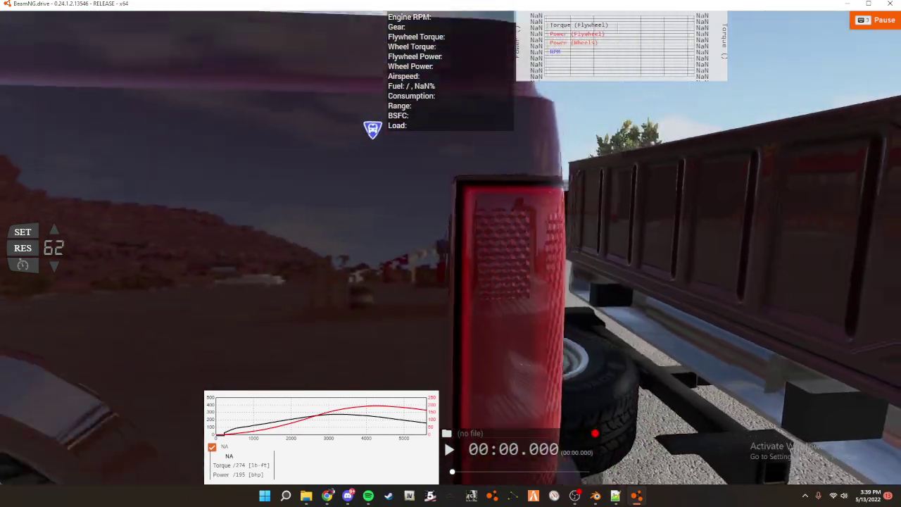
- Extend the Left Taillight slot's nodeMove y value to -0.710, reload the truck in BeamNG.drive, and check the taillight's fit up close
click(615, 495)
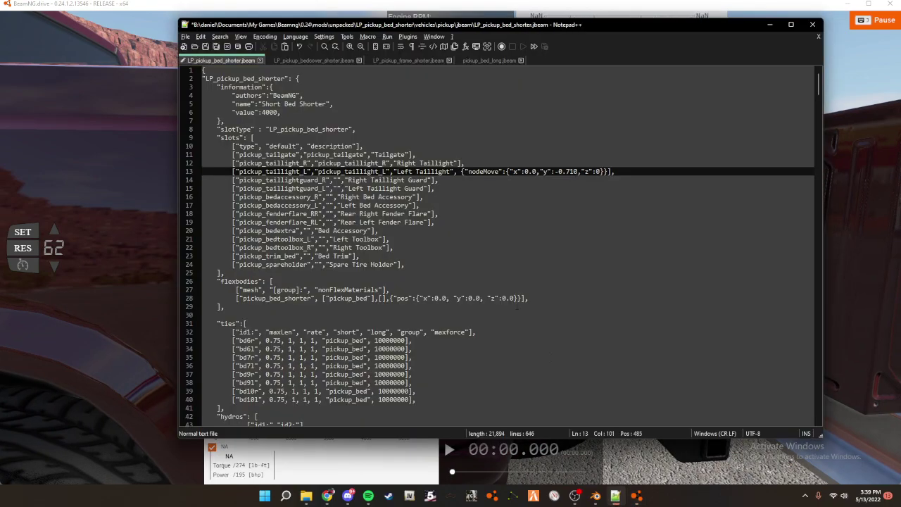
key(alt+Tab)
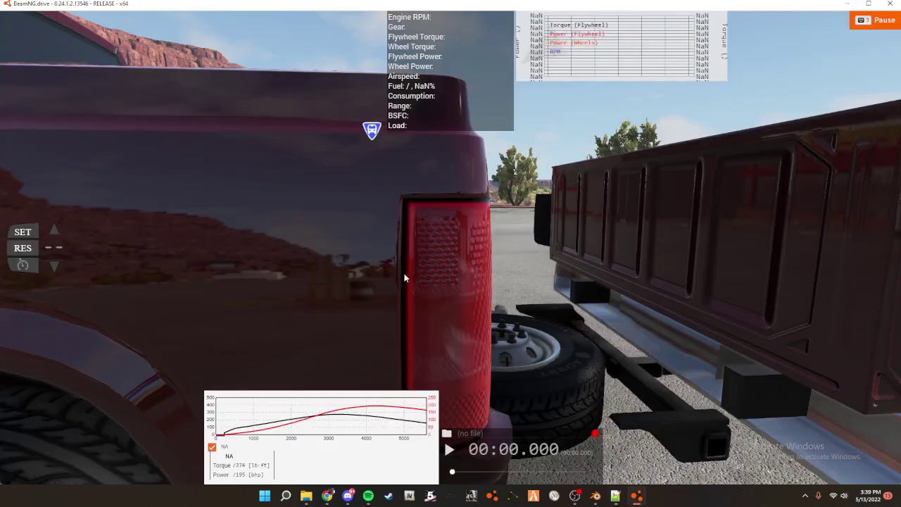
key(Tab)
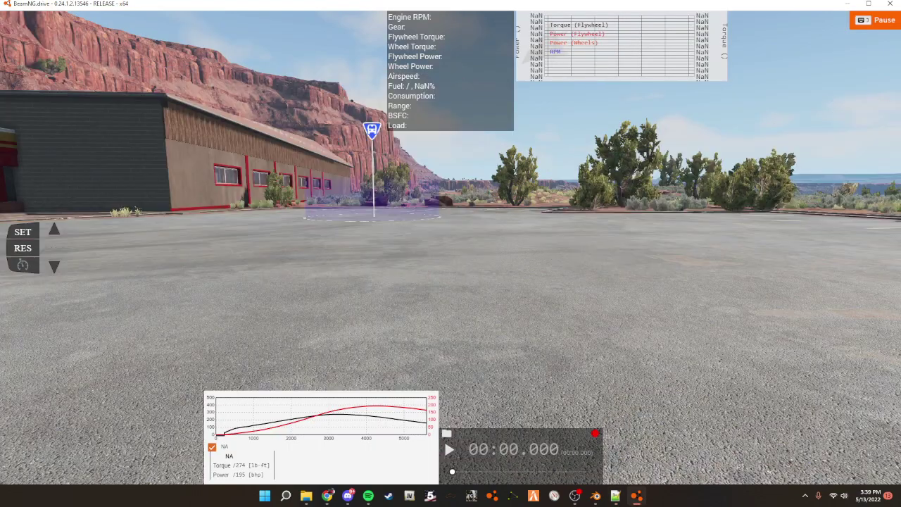
key(w)
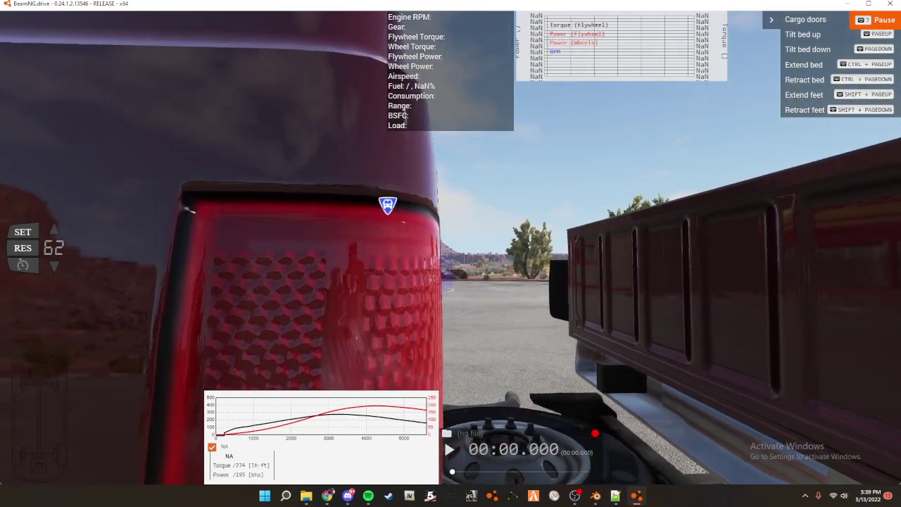
key(s)
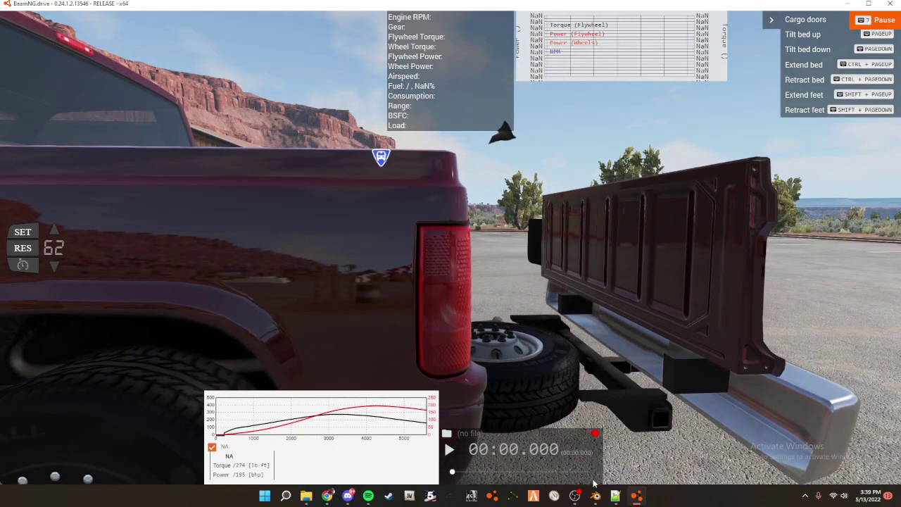
- In the bed jbeam, add a nodeMove of x 0.0, y -0.7106, z 0 to both taillight guard, bed accessory and rear fender flare slots
click(615, 496)
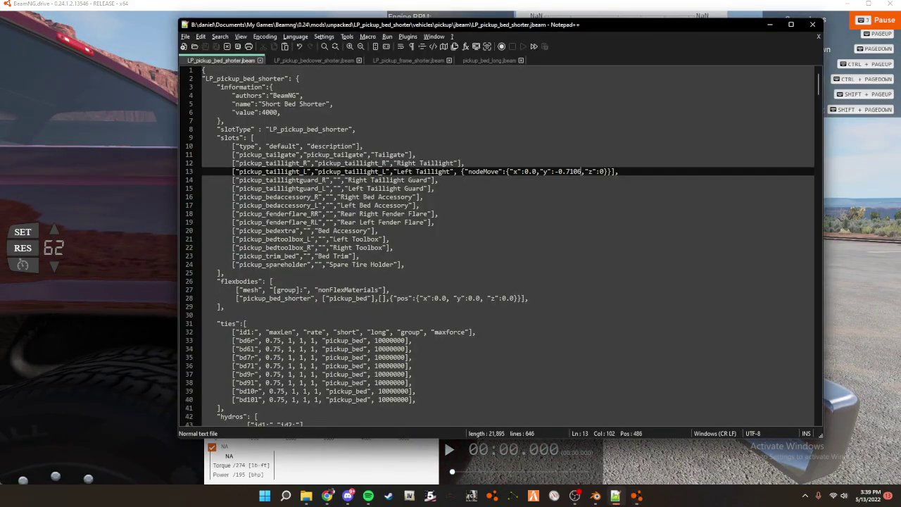
drag(618, 171, 430, 179)
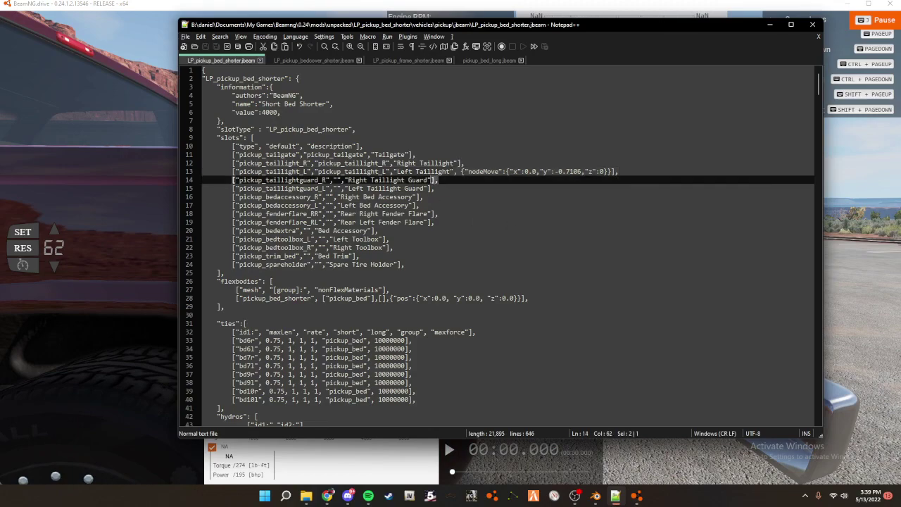
text(, {"nodeMove":{"x":0.0,"y":-0.7106,"z":0}}],)
click(434, 189)
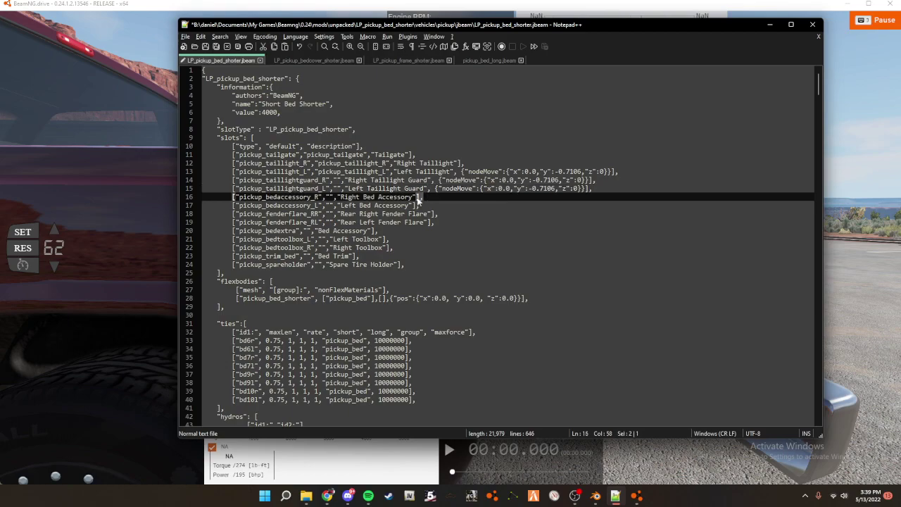
text(, {"nodeMove":{"x":0.0,"y":-0.7106,"z":0}}],)
mouse_move(421, 205)
mouse_down()
mouse_move(411, 205)
mouse_move(431, 214)
mouse_up()
text(, {"nodeMove":{"x":0.0,"y":-0.7106,"z":0}}],)
text(, {"nodeMove":{"x":0.0,"y":-0.7106,"z":0}}],)
click(436, 222)
text(, {"nodeMove":{"x":0.0,"y":-0.7106,"z":0}}],)
- Add the same nodeMove offset of x 0.0, y -0.7106, z 0 to the Left Toolbox, Right Toolbox and Spare Tire Holder slots
mouse_move(390, 240)
mouse_down()
mouse_move(381, 239)
mouse_move(386, 248)
mouse_up()
text(, {"nodeMove":{"x":0.0,"y":-0.7106,"z":0}}],)
text(, {"nodeMove":{"x":0.0,"y":-0.7106,"z":0}}],)
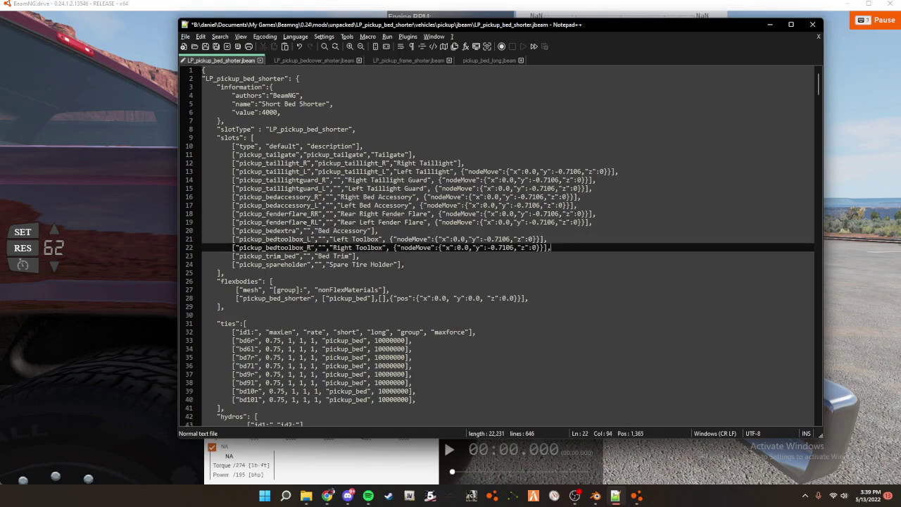
drag(405, 265, 396, 265)
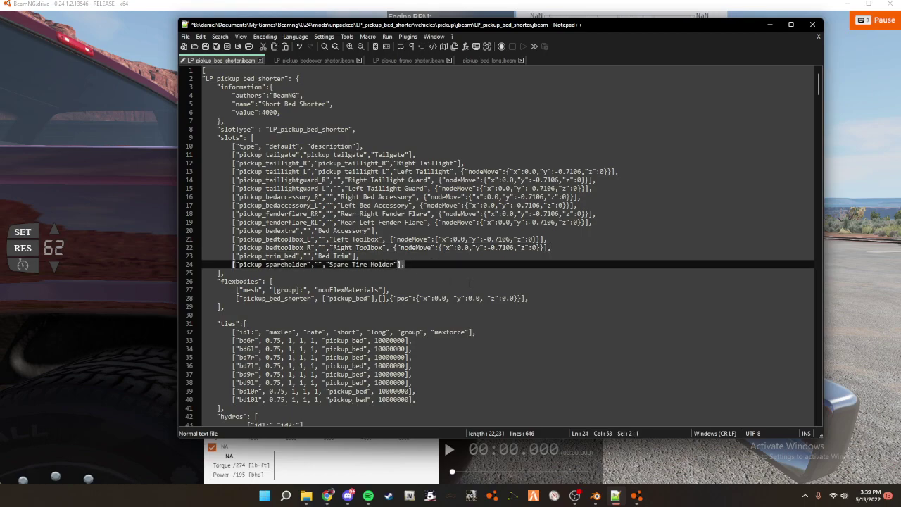
text(, {"nodeMove":{"x":0.0,"y":-0.7106,"z":0}}],)
- Add nodeMove x 0.0, y -0.7106, z 0 to the Tailgate and Right Taillight slots, save the file, and reload the truck in BeamNG.drive
click(425, 154)
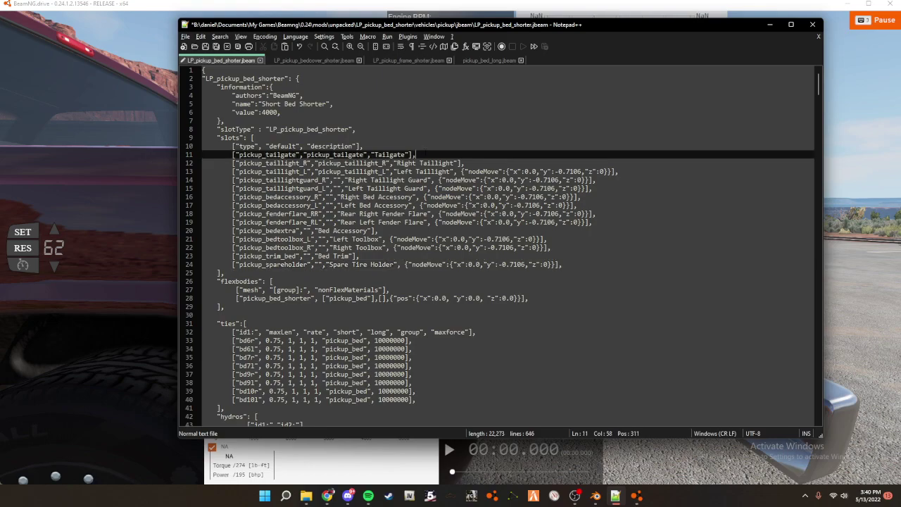
text(, {"nodeMove":{"x":0.0,"y":-0.7106,"z":0}}],)
drag(466, 163, 457, 163)
text(, {"nodeMove":{"x":0.0,"y":-0.7106,"z":0}}],)
click(206, 48)
key(alt+Tab)
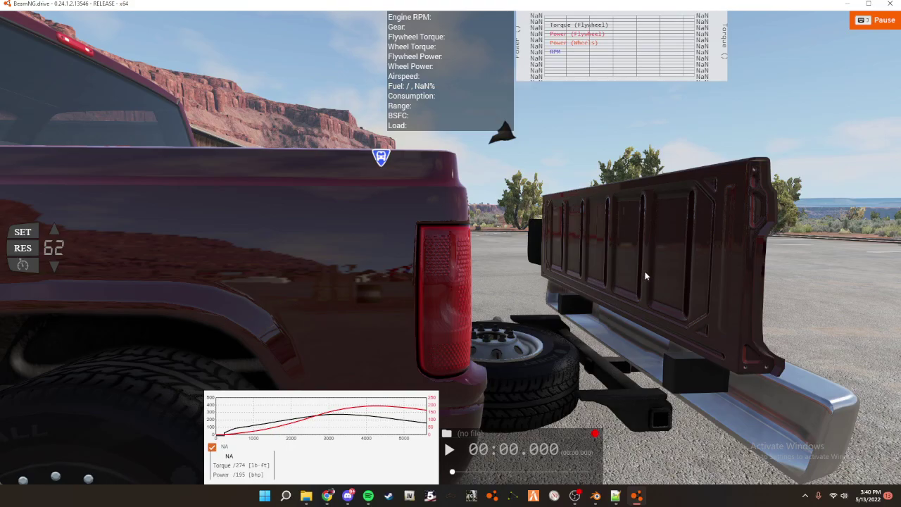
key(ctrl+r)
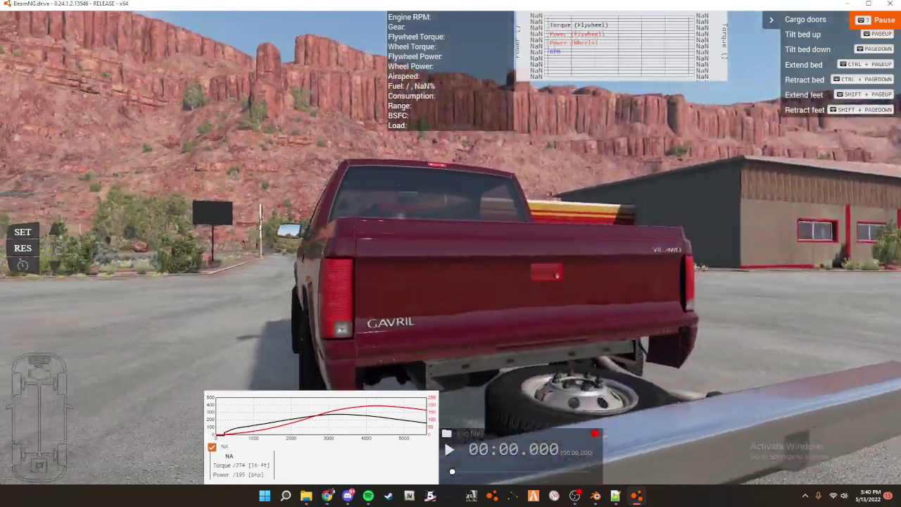
- Unpause the simulation, rev the engine, and inspect the tailgate and taillights at the truck's rear from several angles
right_drag(557, 275, 415, 276)
right_drag(662, 275, 820, 271)
scroll(644, 273, down, 6)
scroll(645, 273, up, 4)
key(j)
key(w)
right_drag(246, 246, 374, 245)
scroll(359, 245, up, 3)
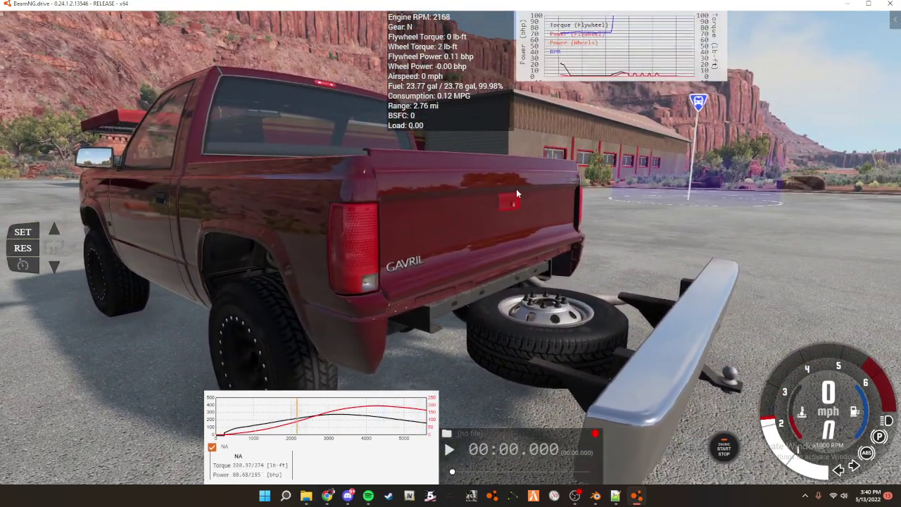
- Test the tailgate latch, recover the vehicle, and check the bed, tailgate and detached rear bumper from the side
click(512, 201)
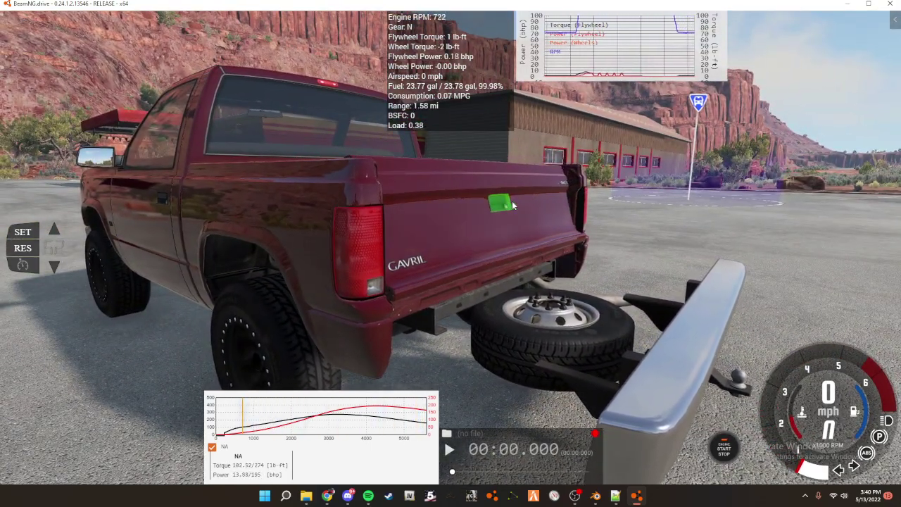
click(497, 204)
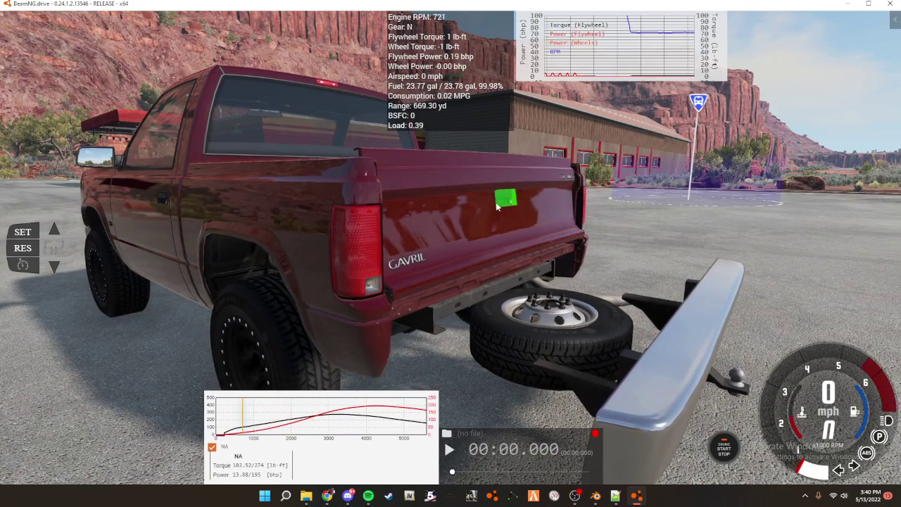
key(r)
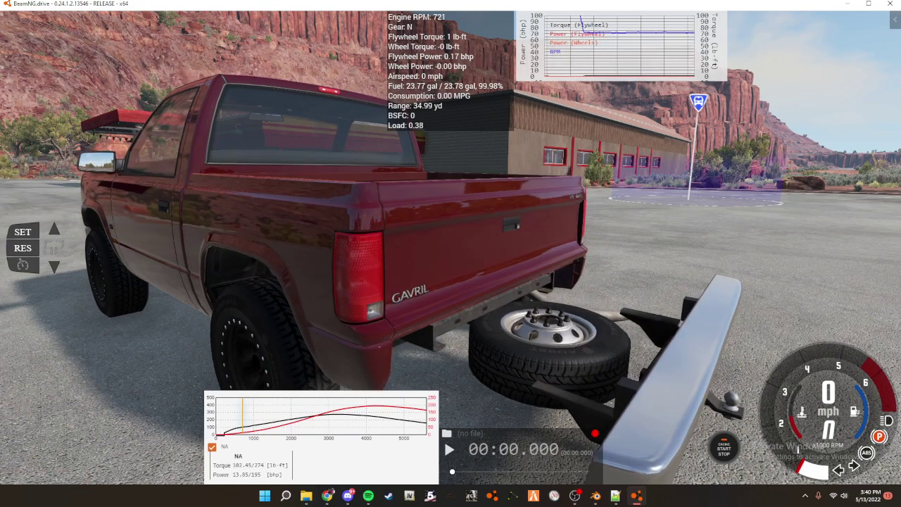
key(a)
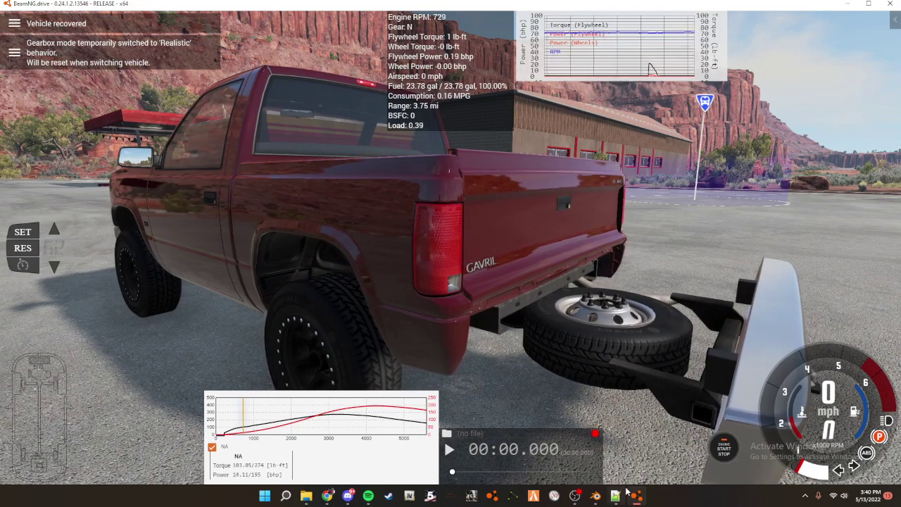
click(617, 496)
click(617, 496)
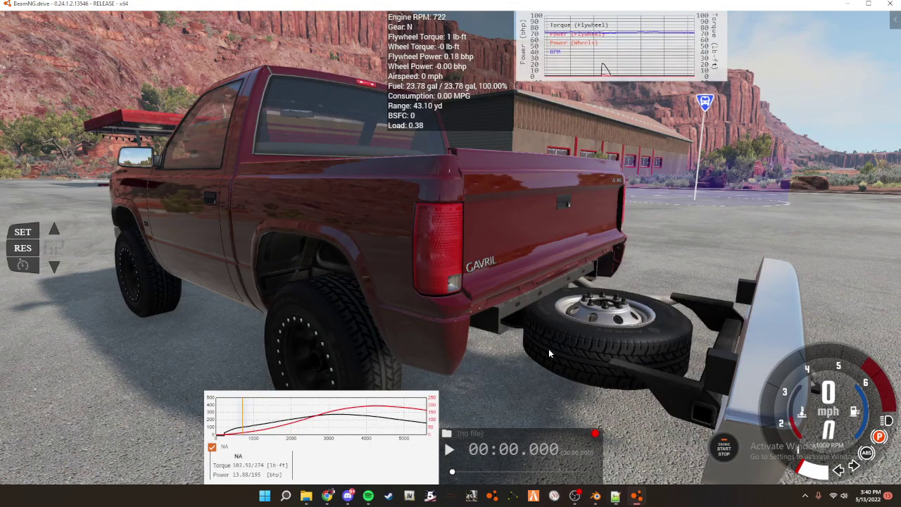
right_drag(564, 386, 674, 281)
scroll(674, 282, down, 2)
- Switch to Blender and select the pickup_bed_shorter object
click(848, 4)
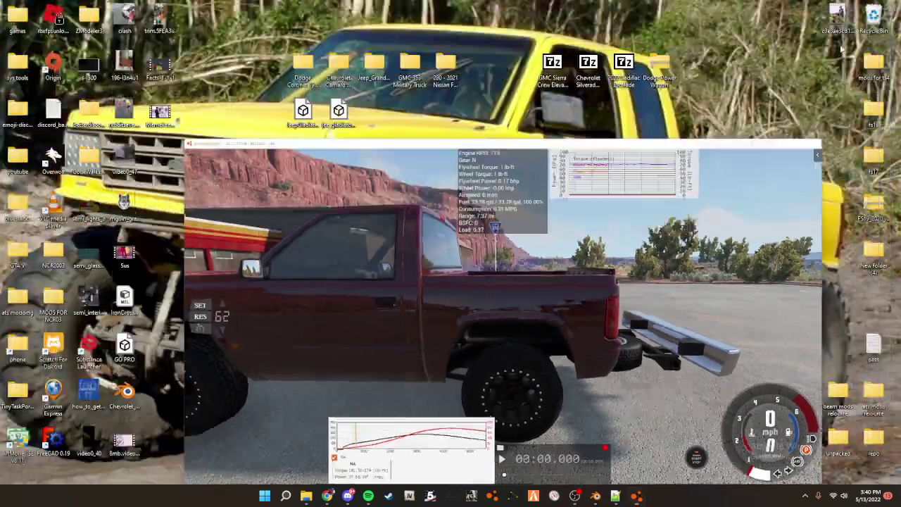
click(602, 496)
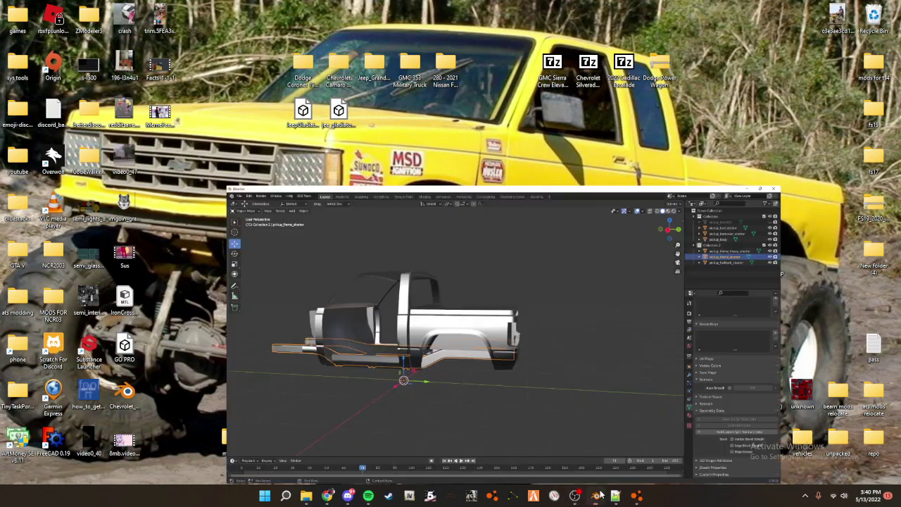
scroll(458, 286, up, 5)
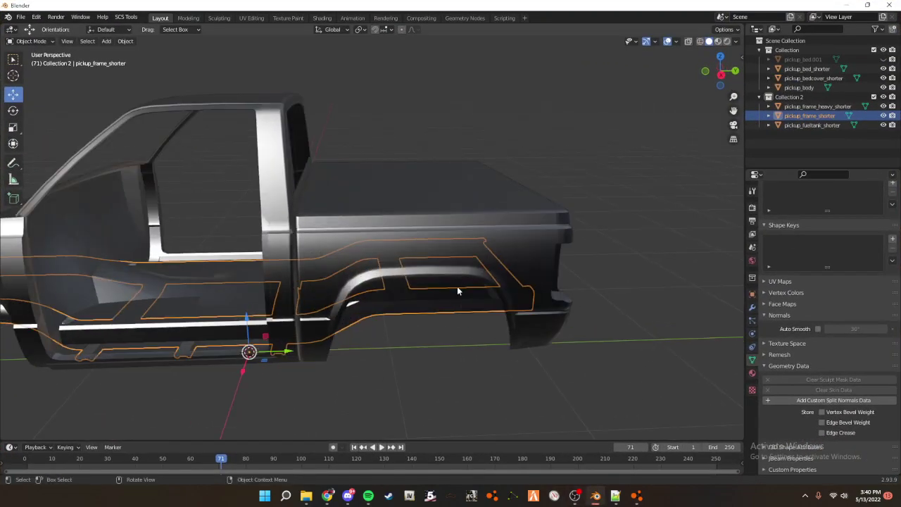
click(535, 269)
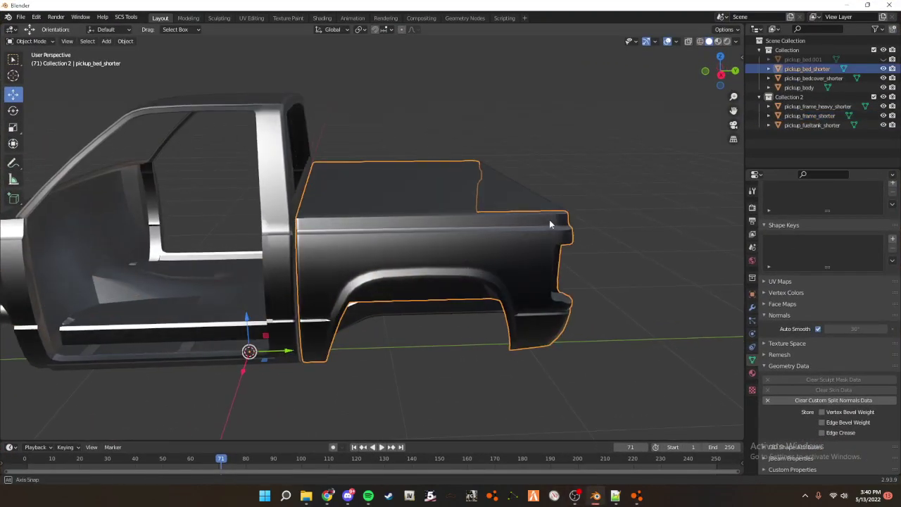
- Export only the selected bed as untitled.obj to the Desktop folder, and move the file to a clear spot near the desktop's middle
click(21, 16)
mouse_move(61, 154)
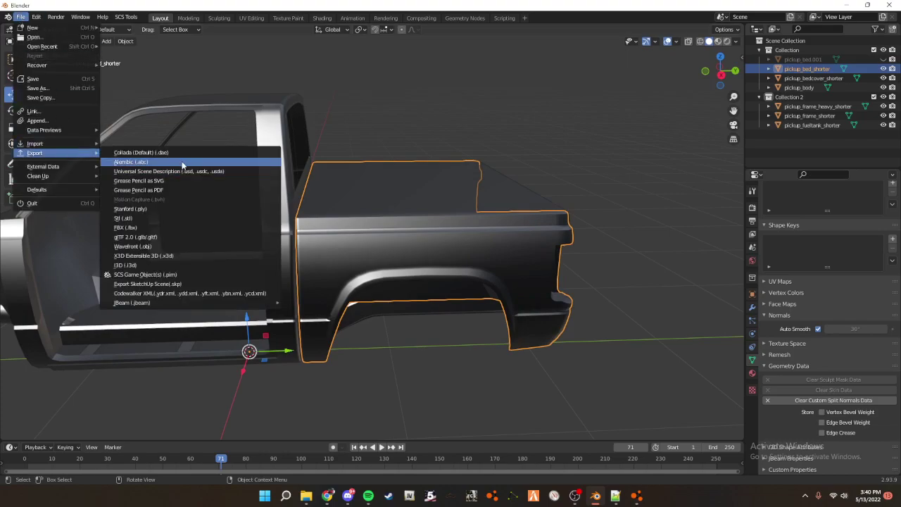
click(212, 248)
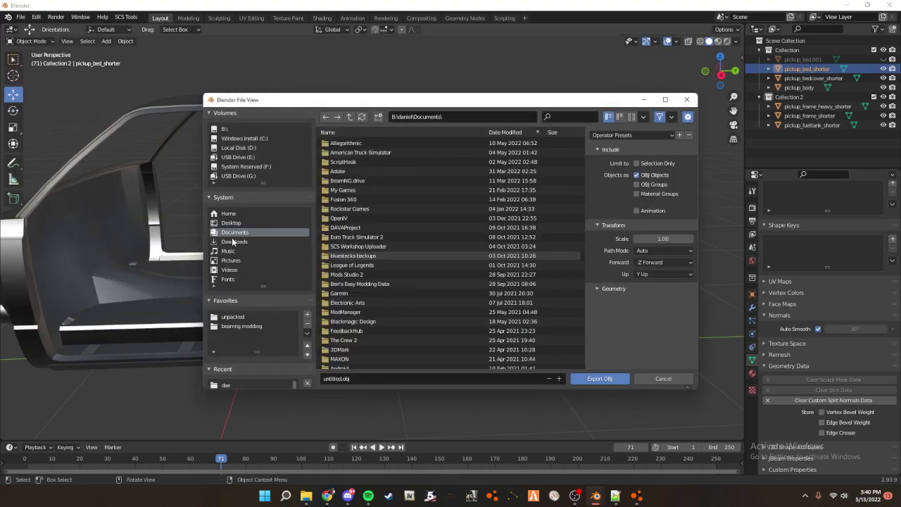
click(232, 223)
scroll(361, 256, down, 3)
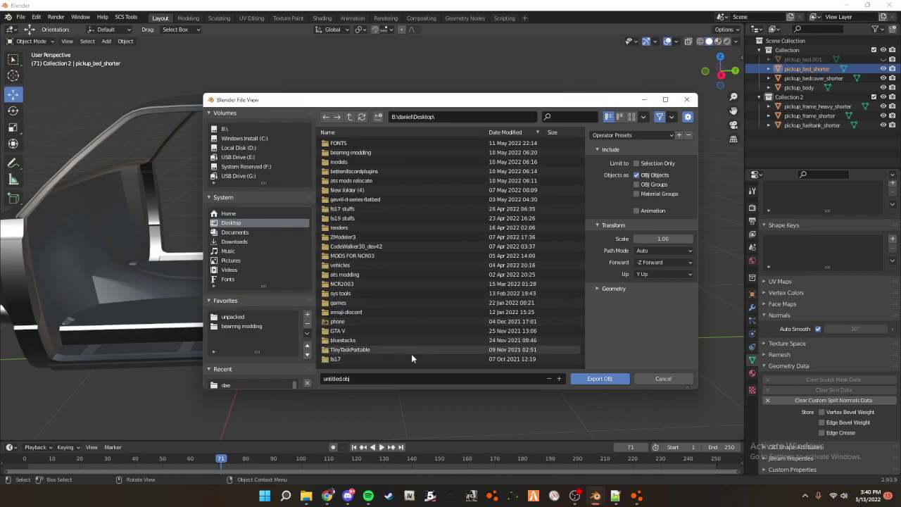
click(402, 381)
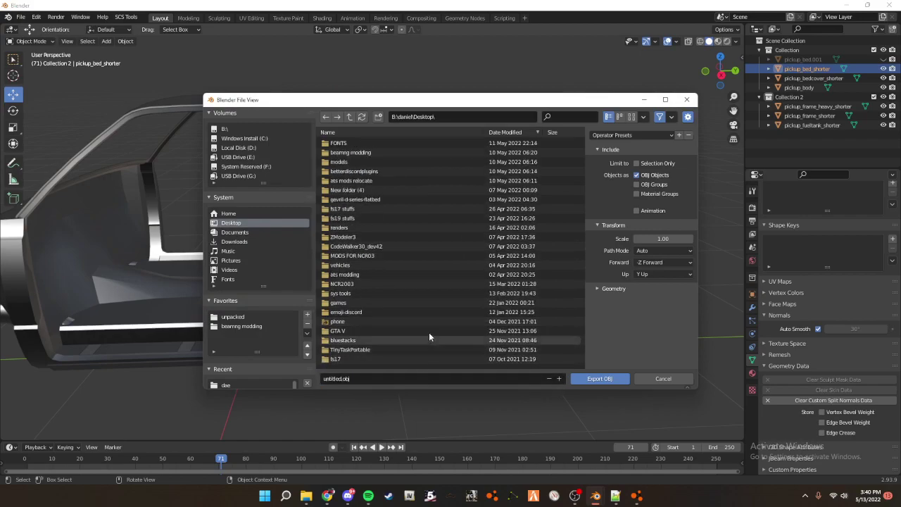
scroll(429, 336, down, 2)
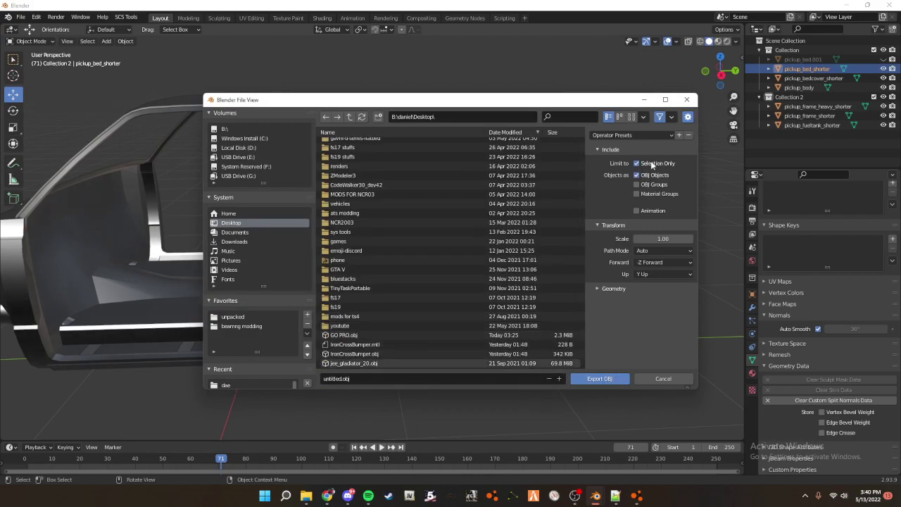
click(597, 379)
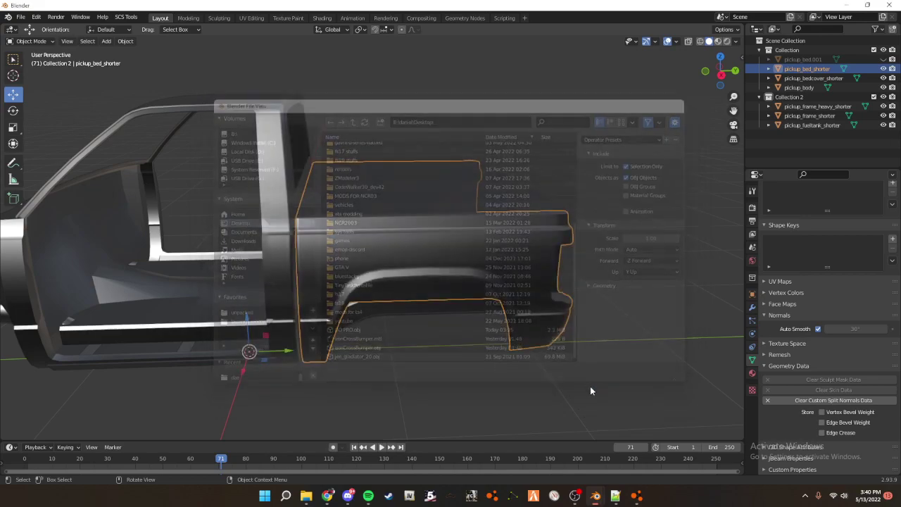
click(835, 5)
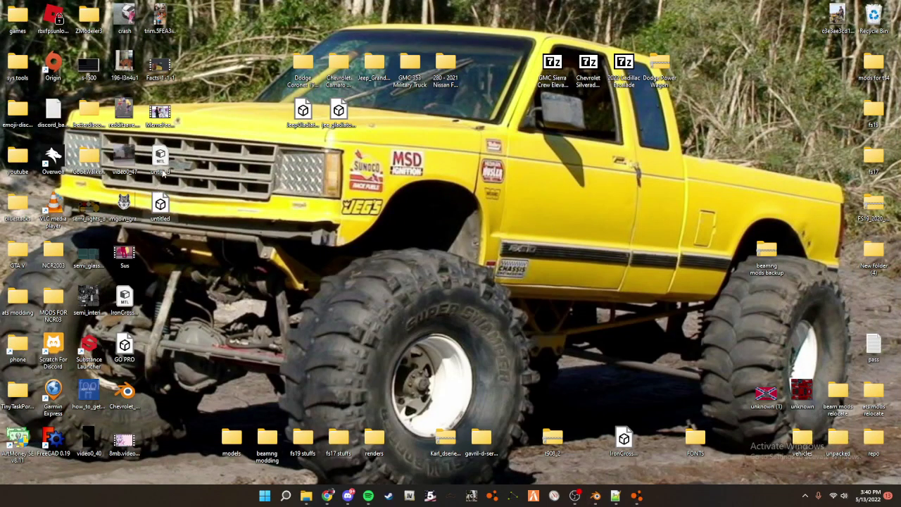
drag(162, 204, 555, 339)
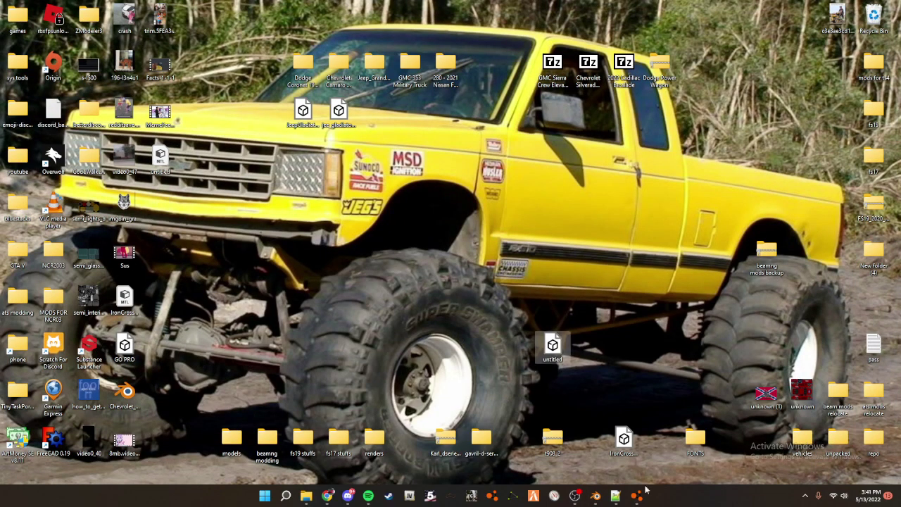
- Launch NodeBEAM Editor
click(513, 496)
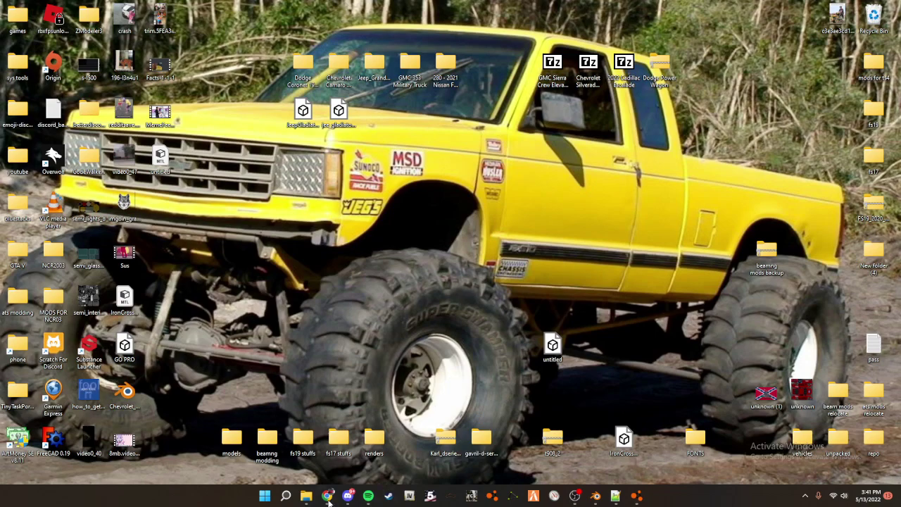
mouse_move(348, 496)
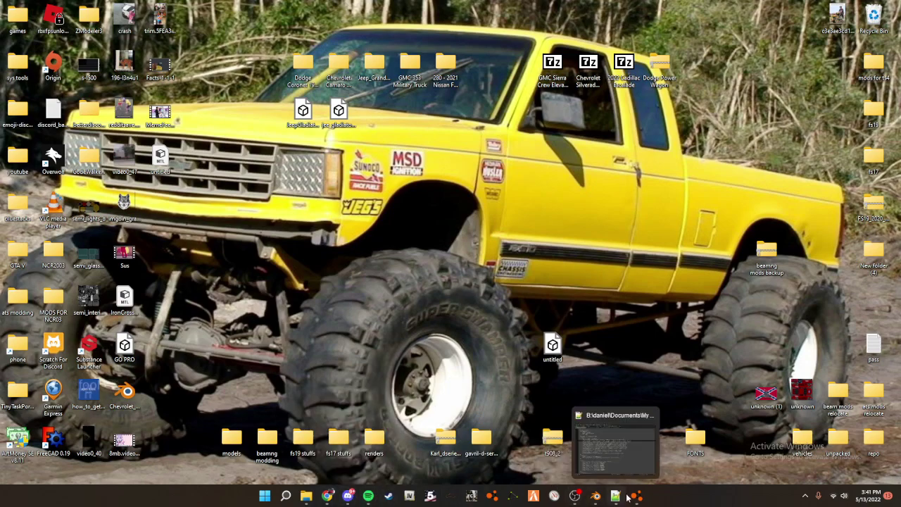
click(605, 498)
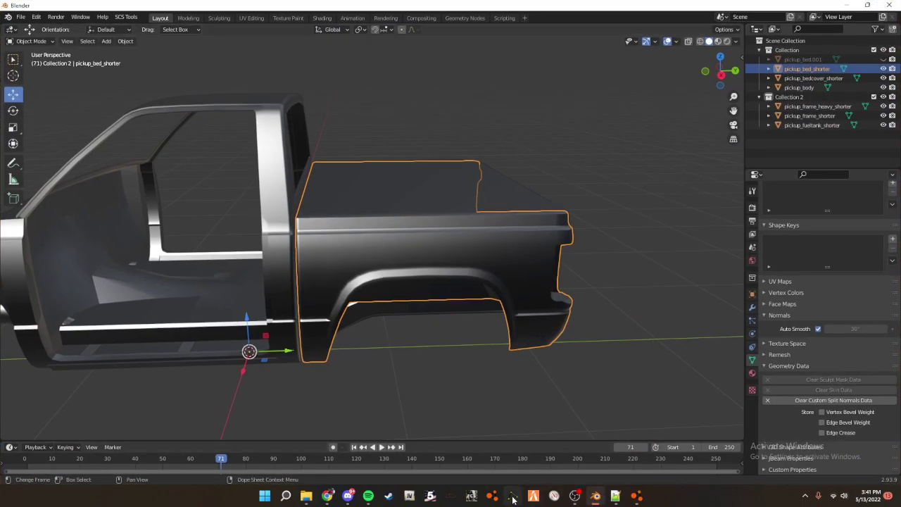
right_click(512, 497)
click(506, 454)
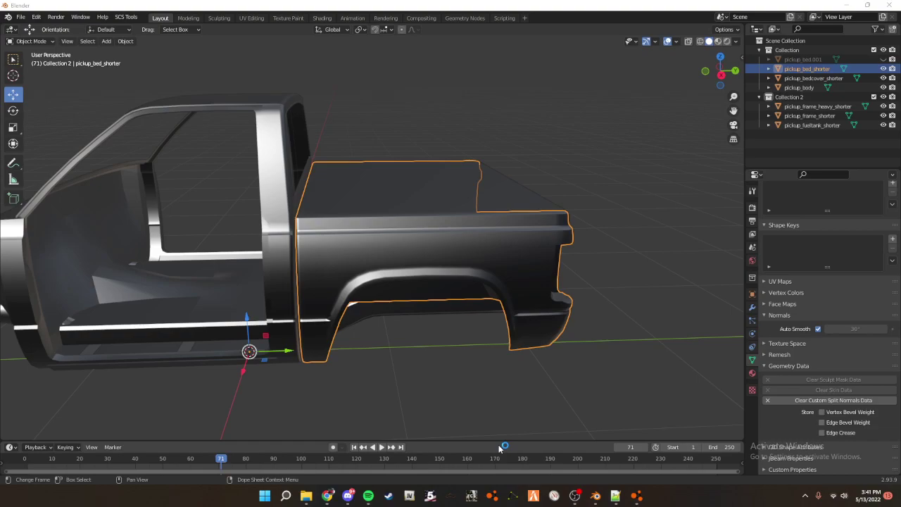
click(349, 497)
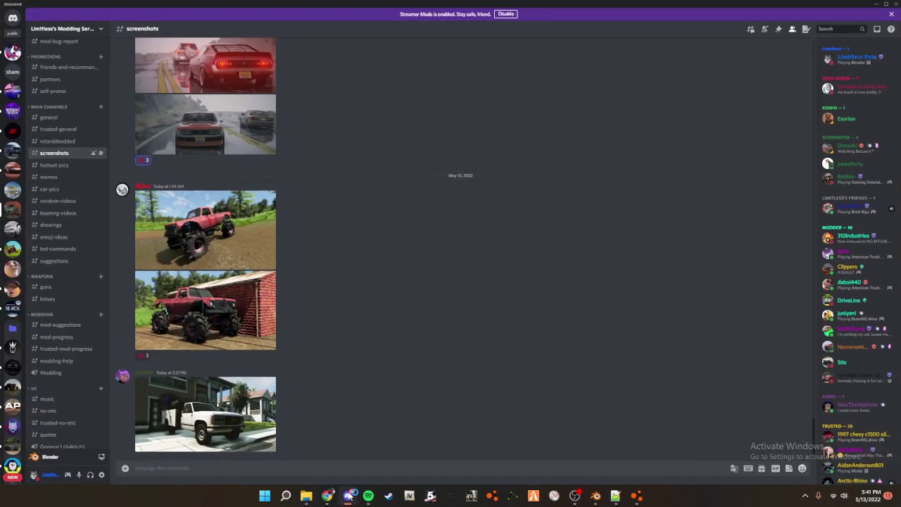
click(349, 497)
click(349, 496)
click(348, 497)
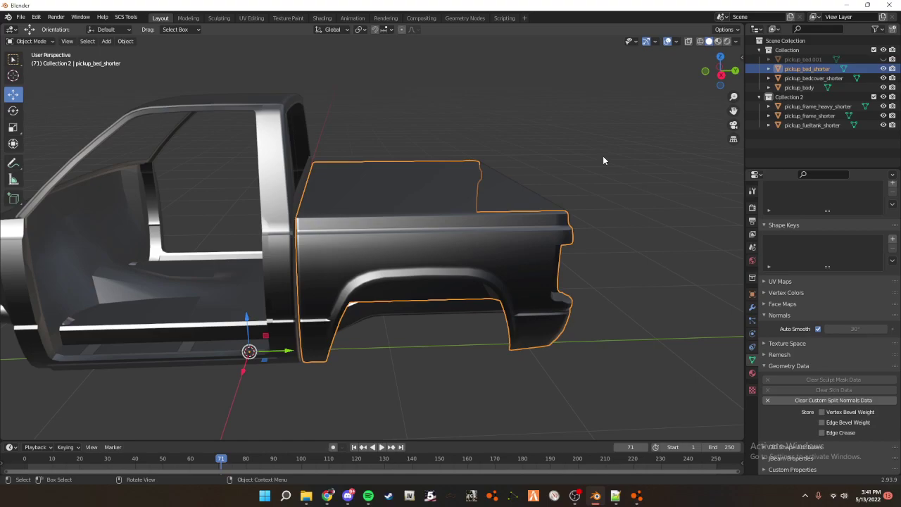
key(alt+Tab)
- Bring the untitled NodeBEAM Editor project to the front and minimise the Discord window behind it
click(512, 497)
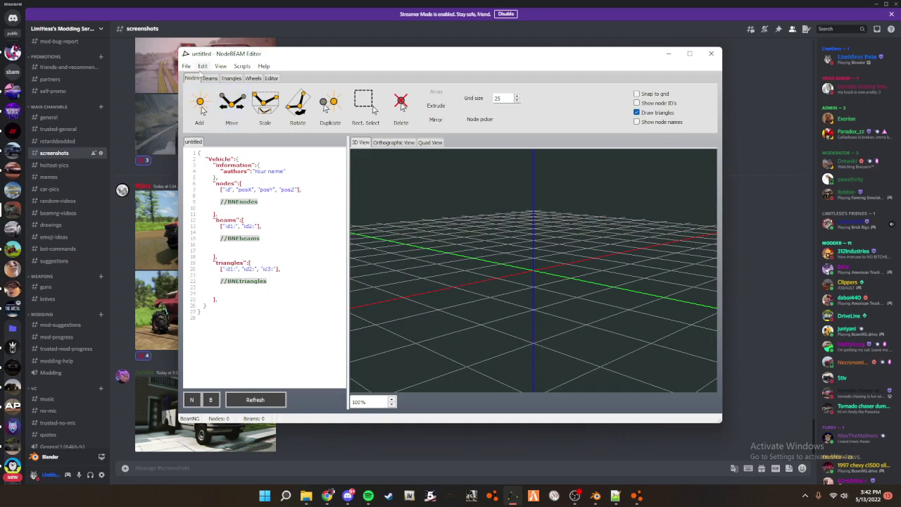
click(185, 67)
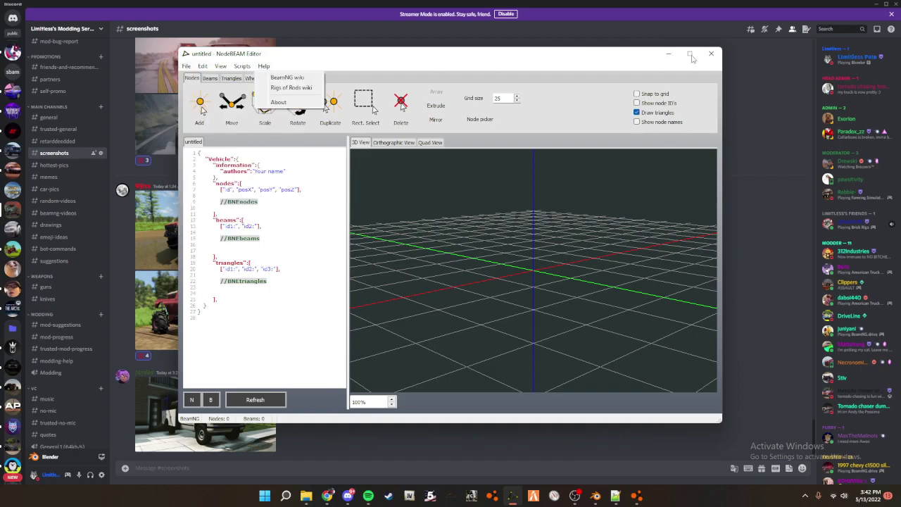
click(875, 7)
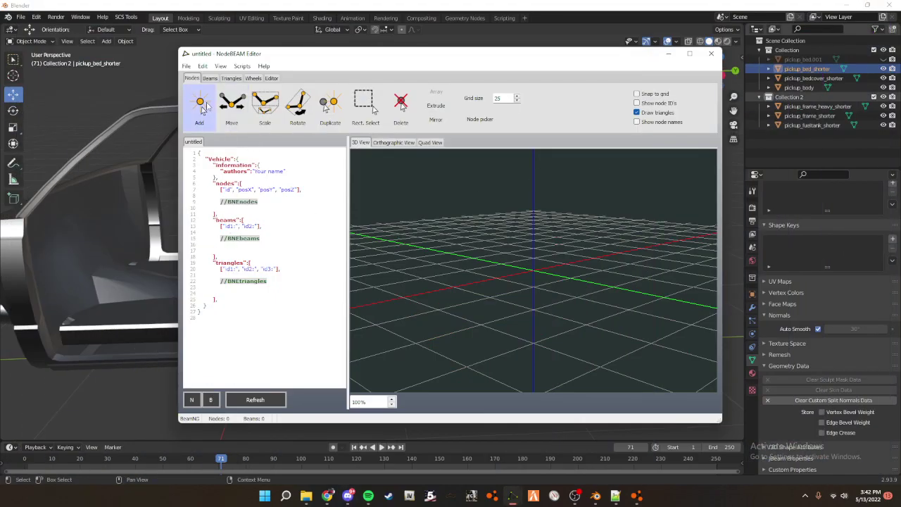
click(186, 67)
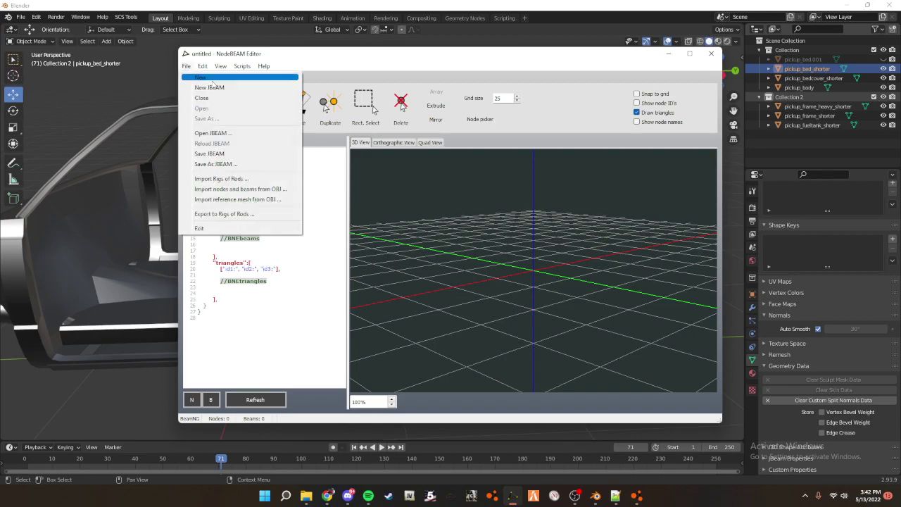
click(221, 133)
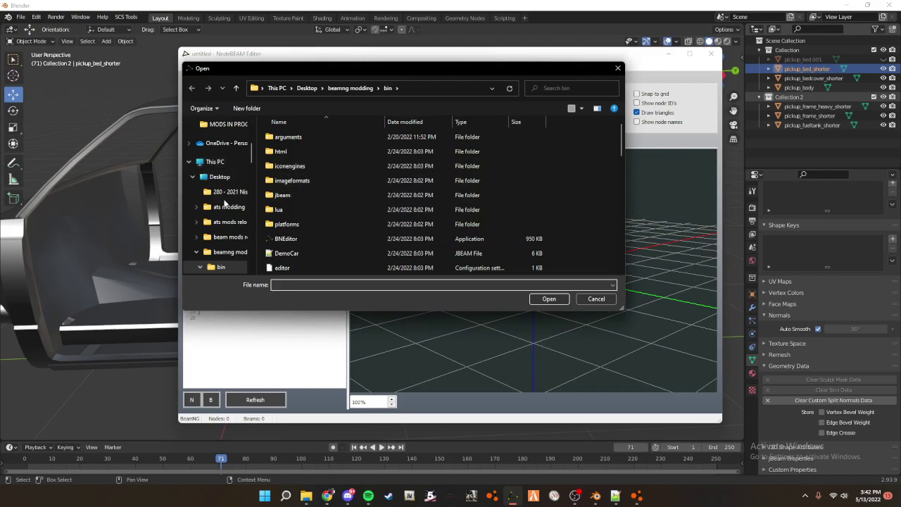
click(618, 68)
- Clear the windows off the desktop and copy LP_pickup_bed_shorter.jbeam from the mod's jbeam folder onto it
click(849, 5)
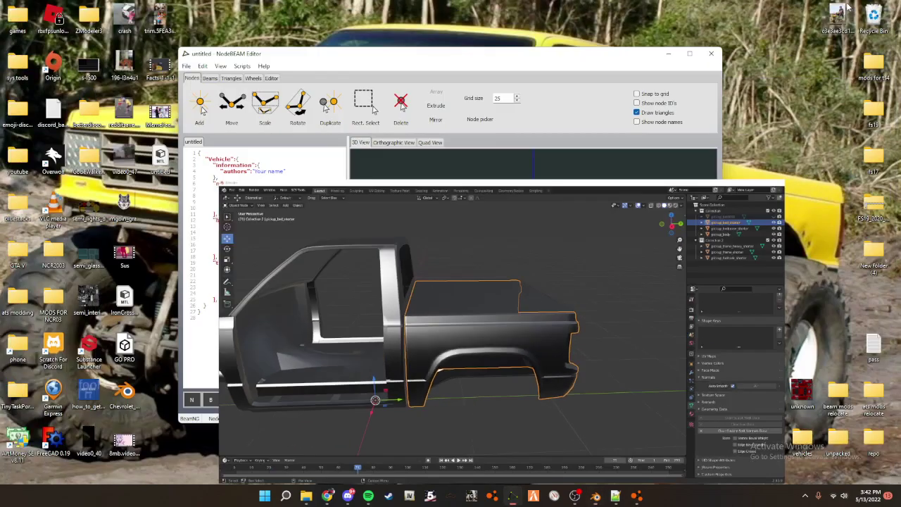
click(669, 55)
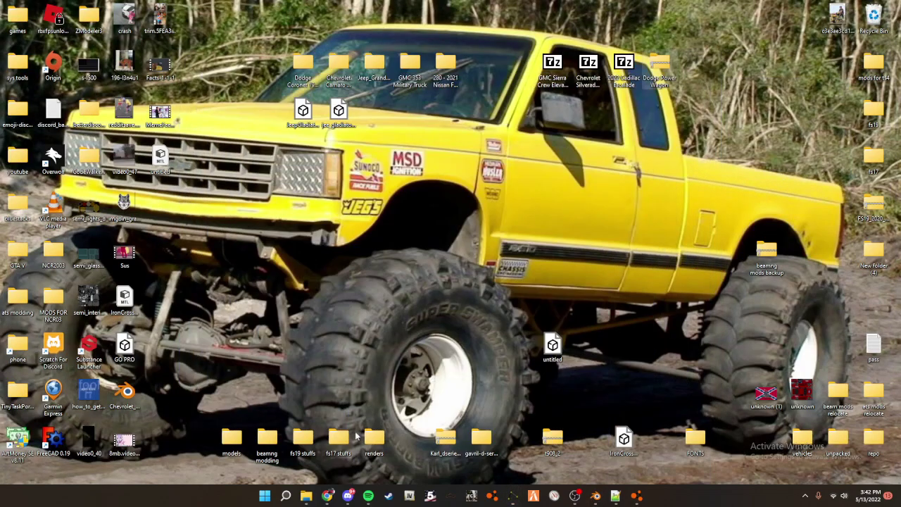
click(306, 495)
drag(781, 7, 332, 80)
click(191, 161)
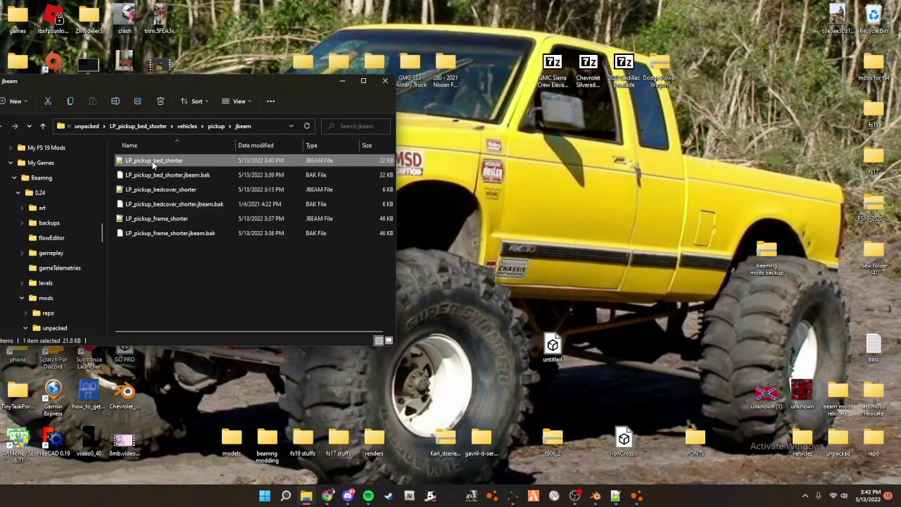
right_drag(153, 163, 629, 303)
click(641, 326)
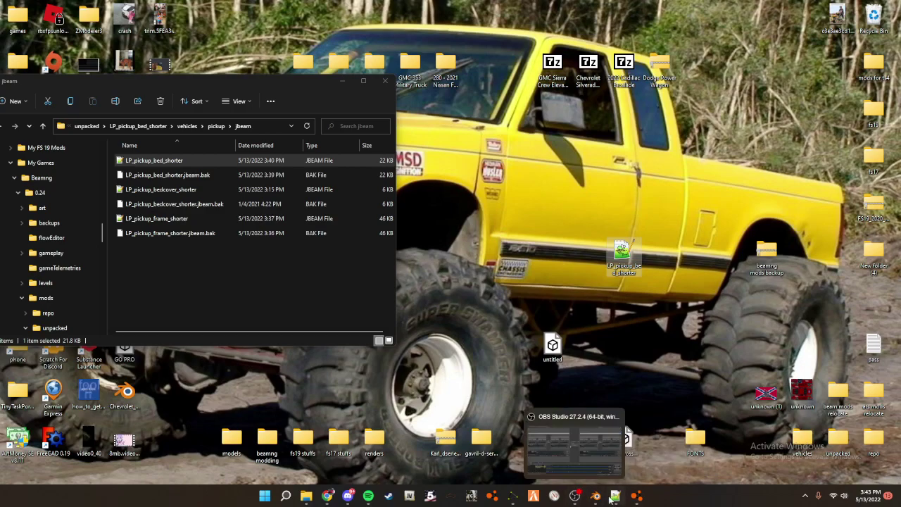
- Switch to NodeBEAM Editor and open the LP_pickup_bed_shorter jbeam file from the Desktop folder
click(513, 497)
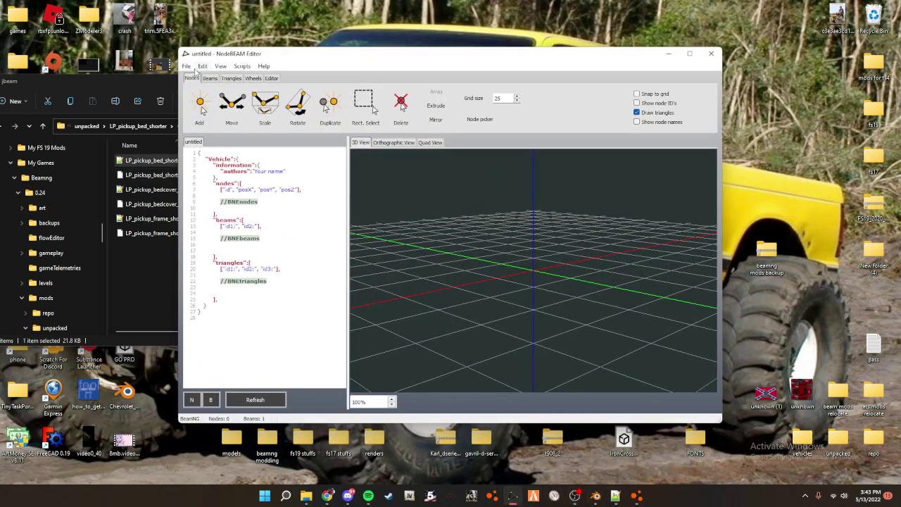
click(263, 66)
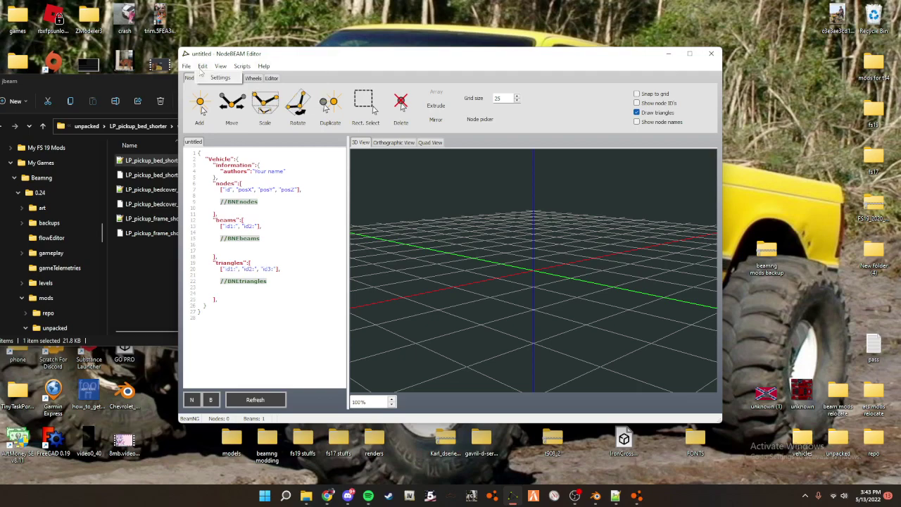
click(187, 66)
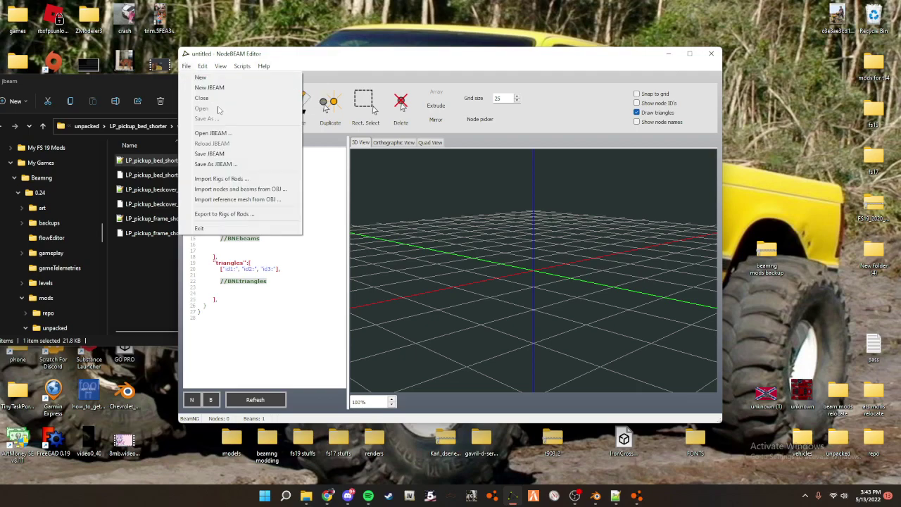
click(219, 133)
scroll(334, 223, down, 10)
scroll(211, 211, up, 3)
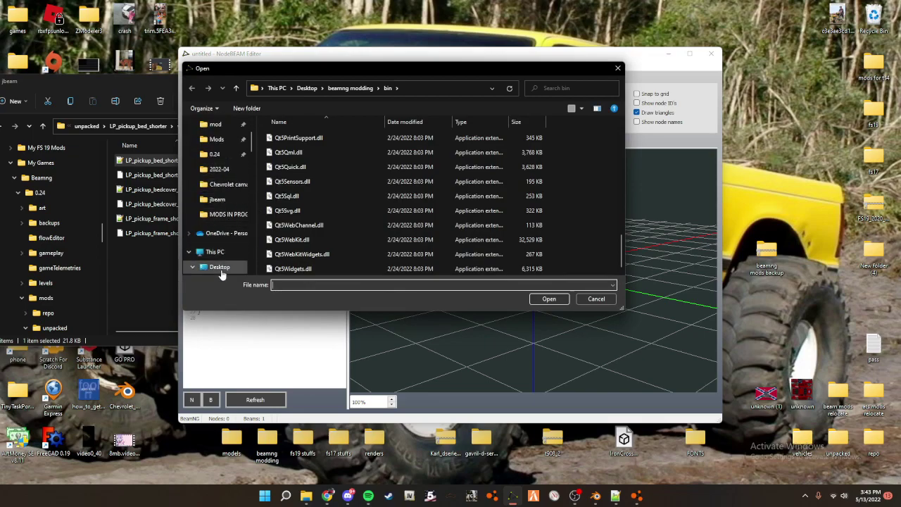
scroll(335, 231, down, 8)
scroll(339, 223, up, 3)
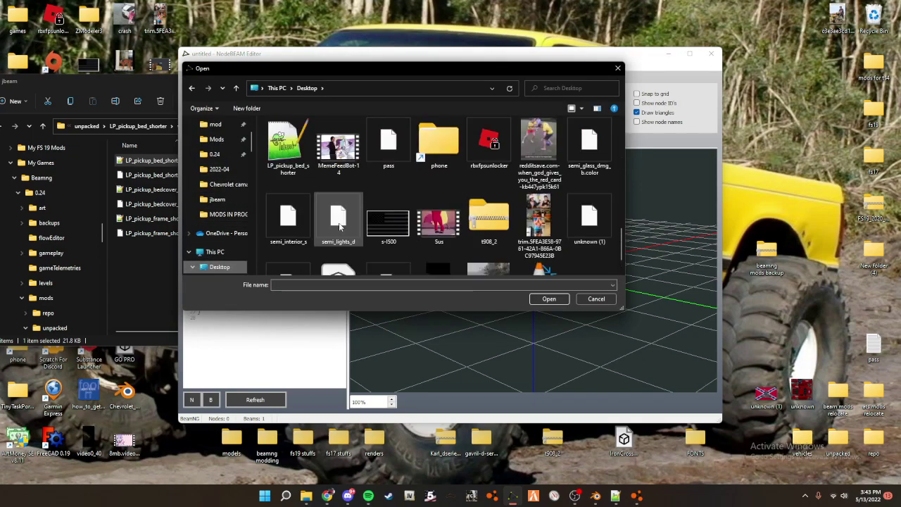
scroll(444, 244, down, 3)
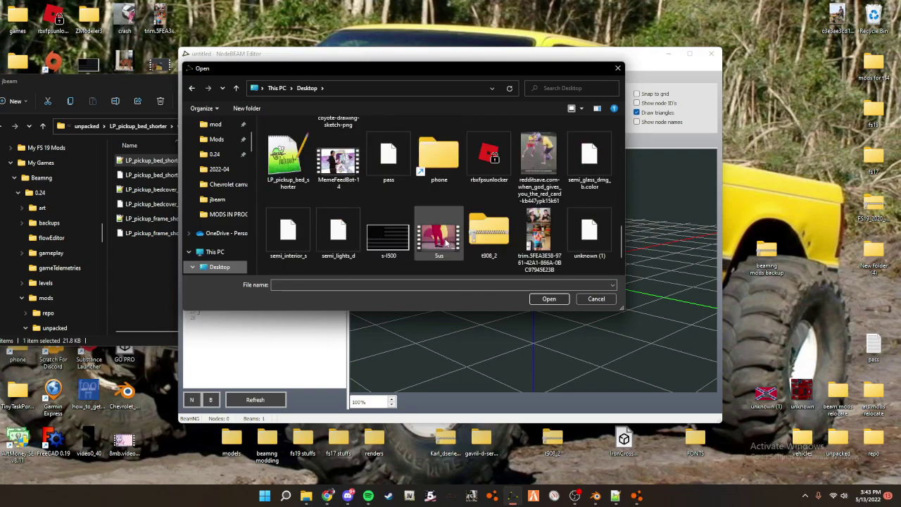
click(290, 167)
click(553, 300)
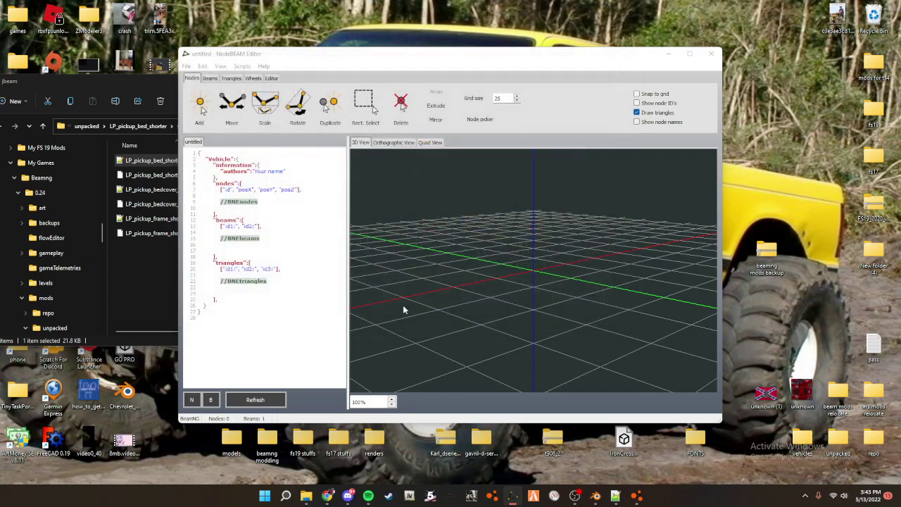
middle_drag(557, 284, 595, 282)
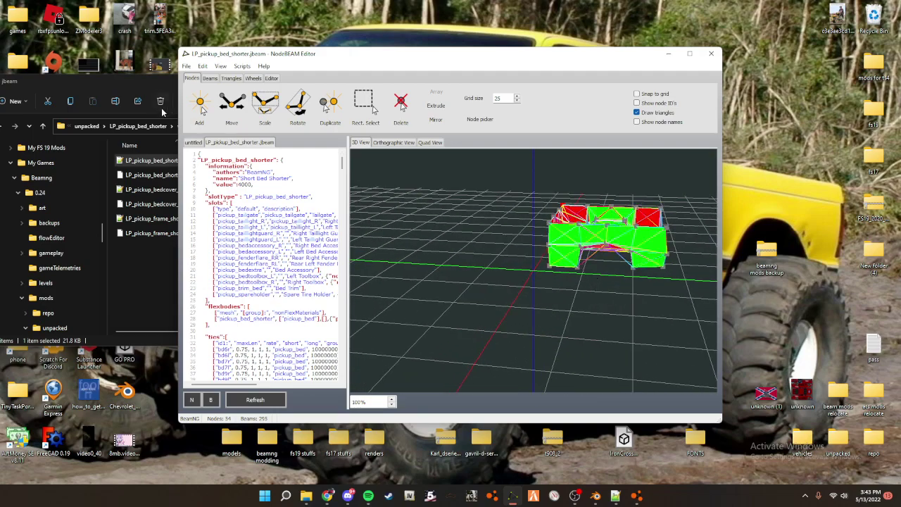
- Import untitled.obj from the Desktop folder as the reference mesh for the bed jbeam
click(187, 65)
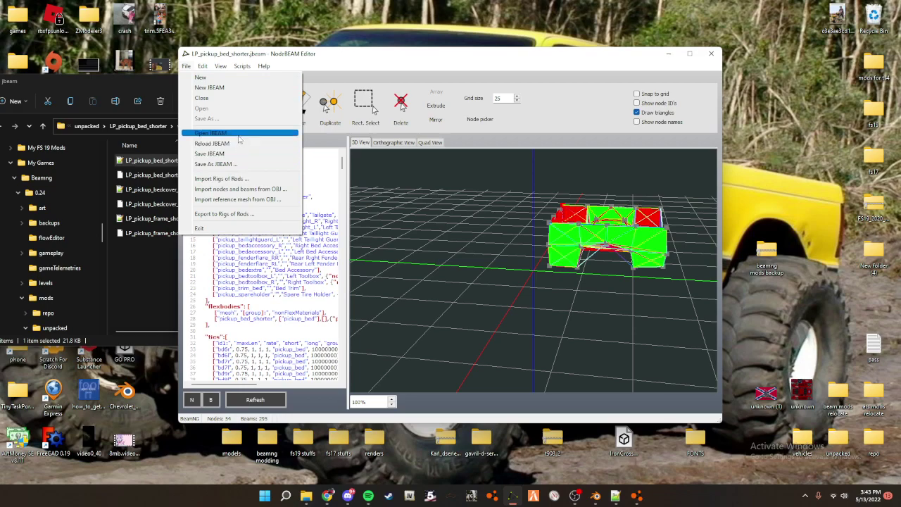
click(247, 203)
scroll(374, 197, down, 3)
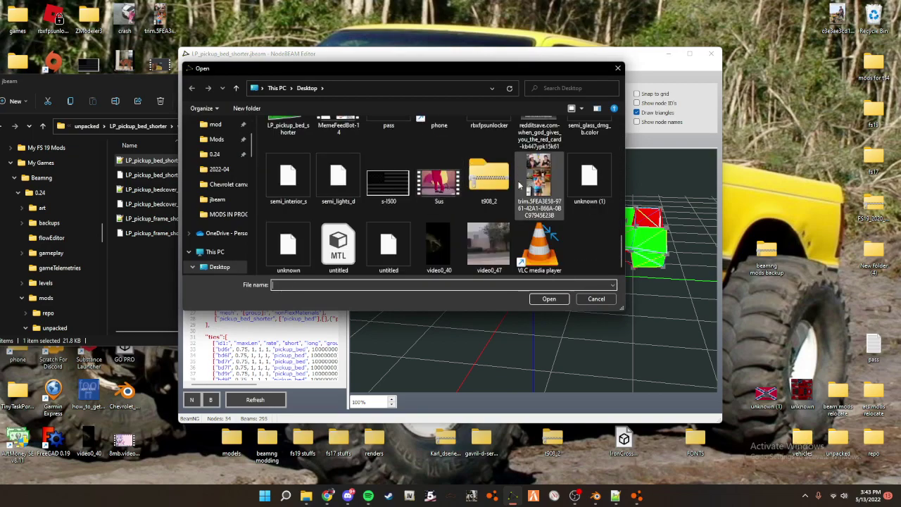
scroll(560, 216, up, 3)
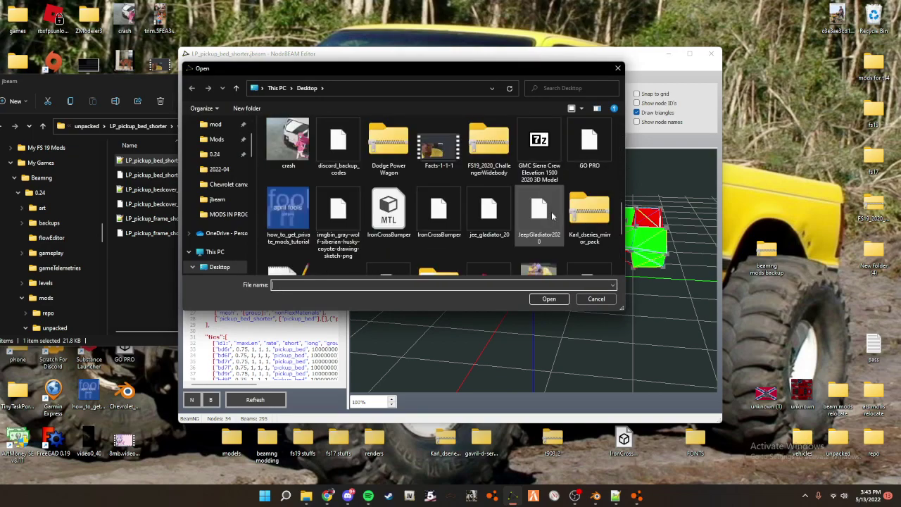
scroll(395, 215, down, 1)
scroll(434, 216, up, 3)
scroll(434, 217, up, 1)
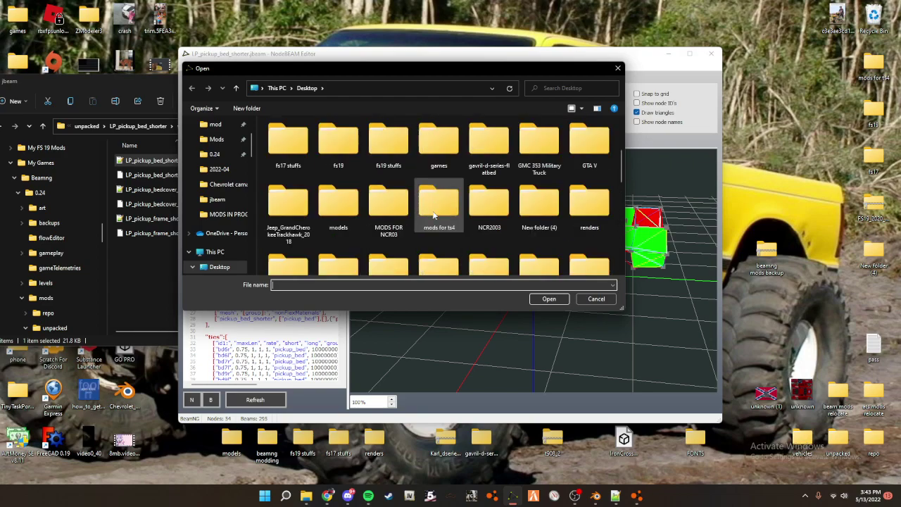
text(unti)
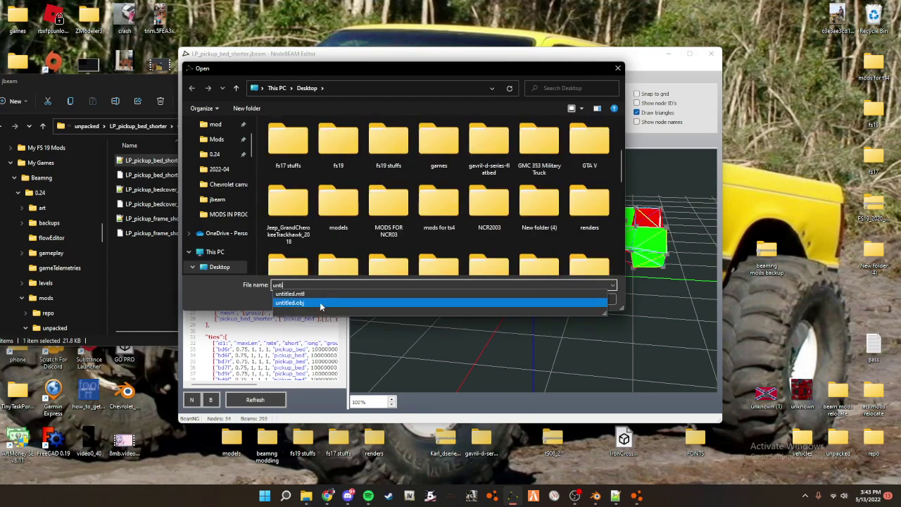
click(537, 303)
click(538, 301)
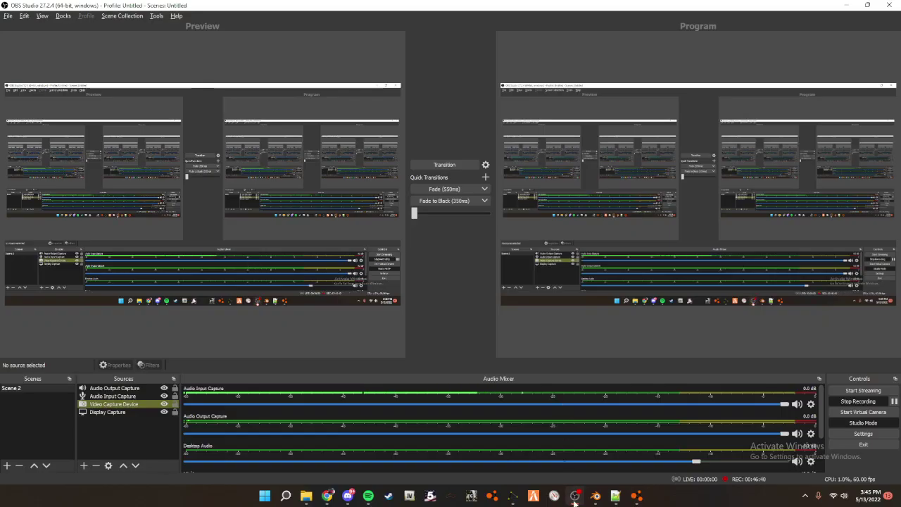
click(574, 497)
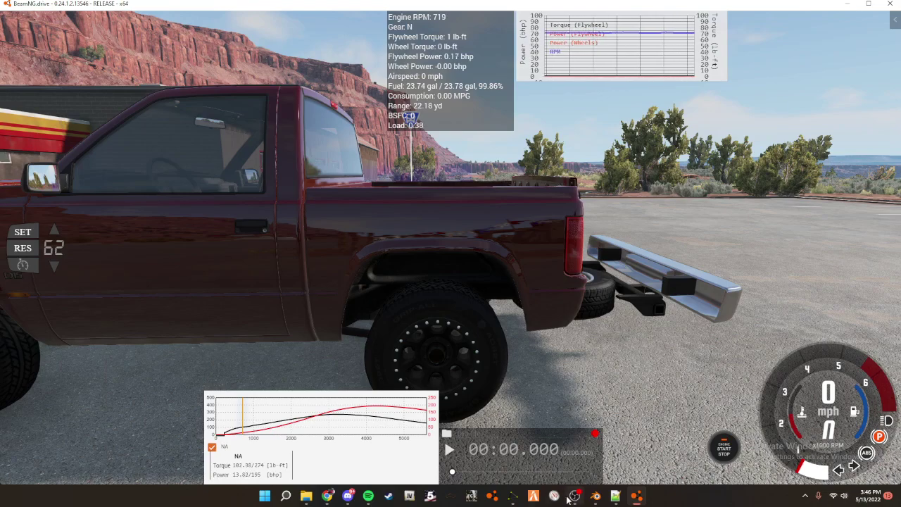
mouse_move(603, 500)
click(576, 497)
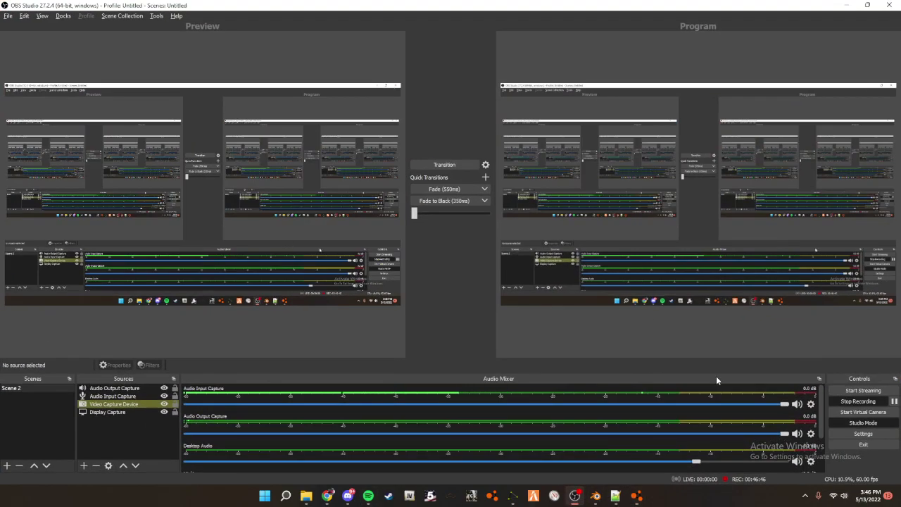
click(846, 5)
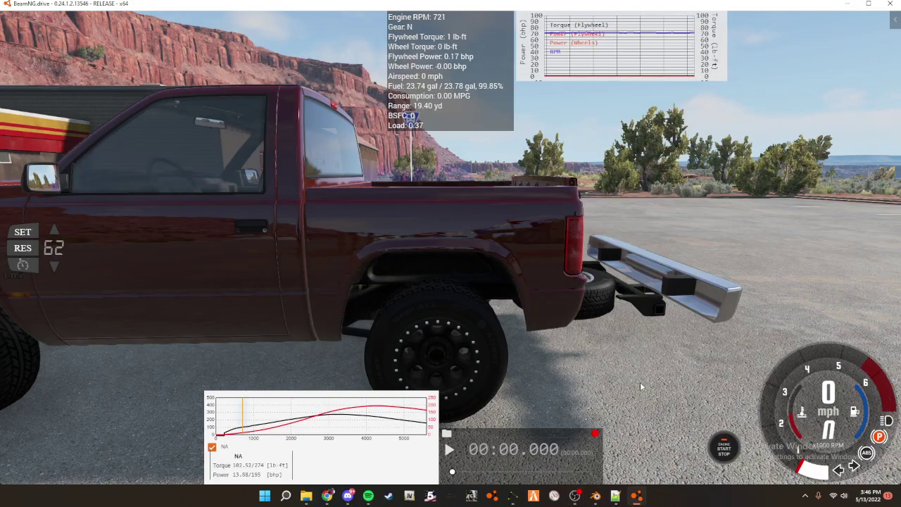
- Return to NodeBEAM Editor and select the bed's rear-end nodes with a rectangular selection
mouse_move(588, 500)
click(513, 496)
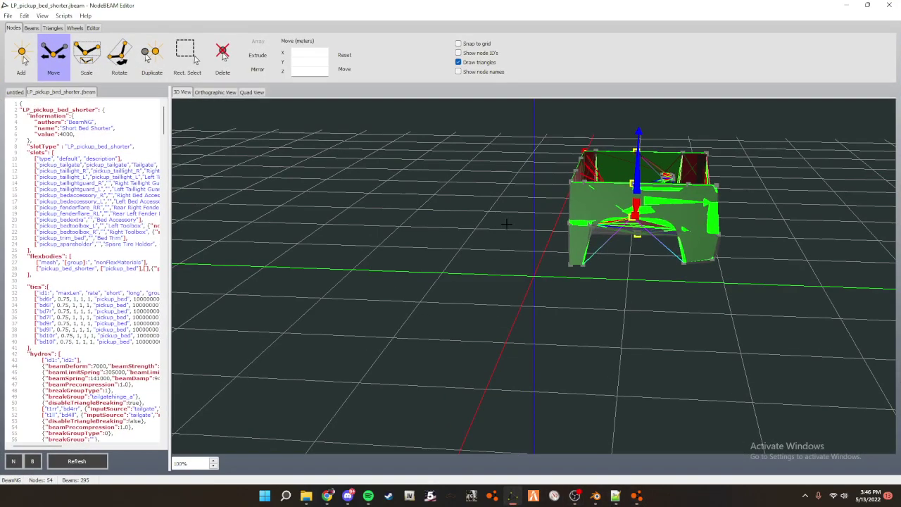
middle_drag(666, 241, 665, 247)
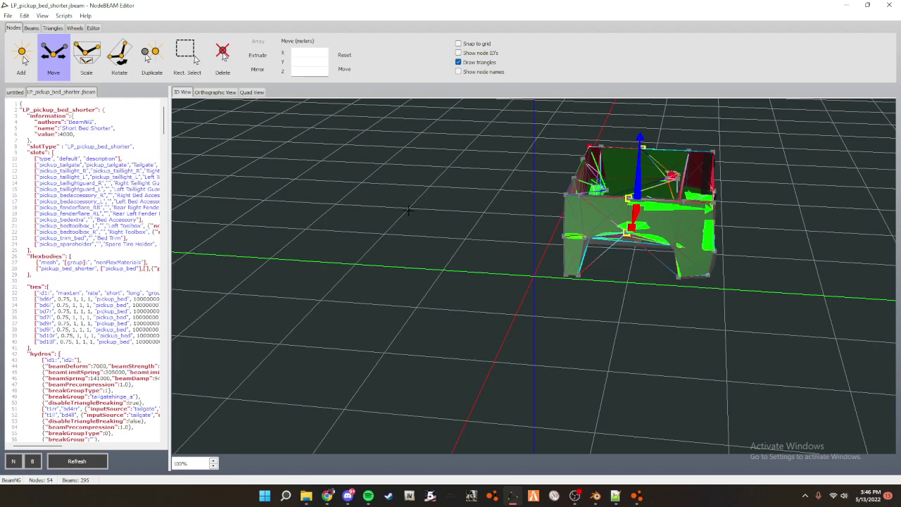
click(188, 56)
drag(770, 101, 770, 101)
middle_drag(745, 192, 762, 205)
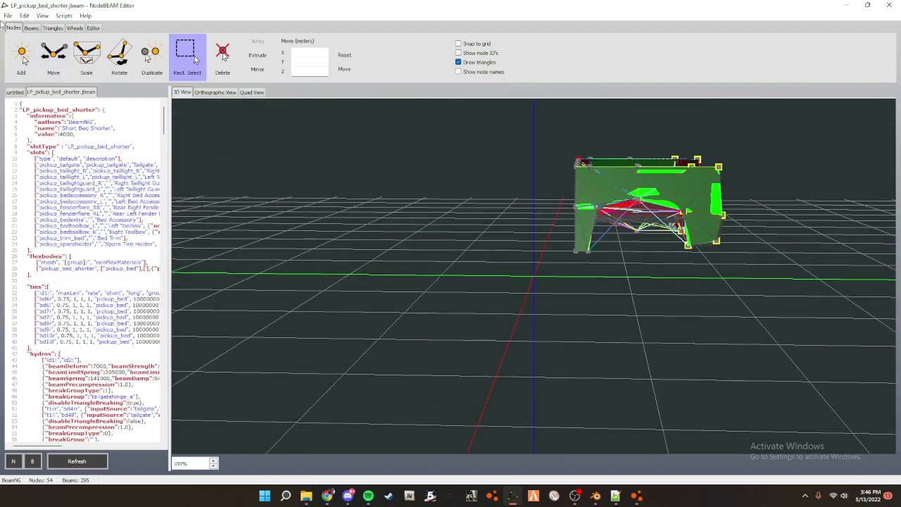
- Minimise the open windows to examine the mod's jbeam folder and the exported untitled.obj on the desktop
click(847, 6)
click(854, 5)
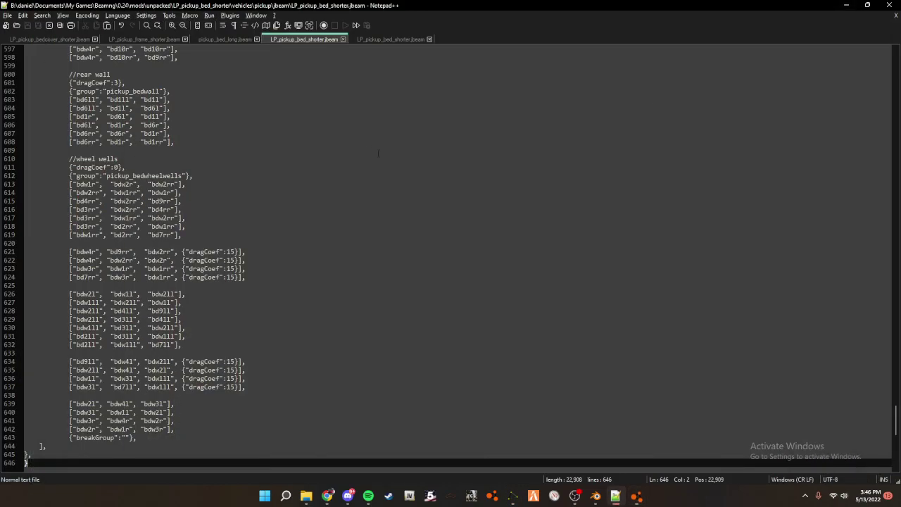
click(853, 8)
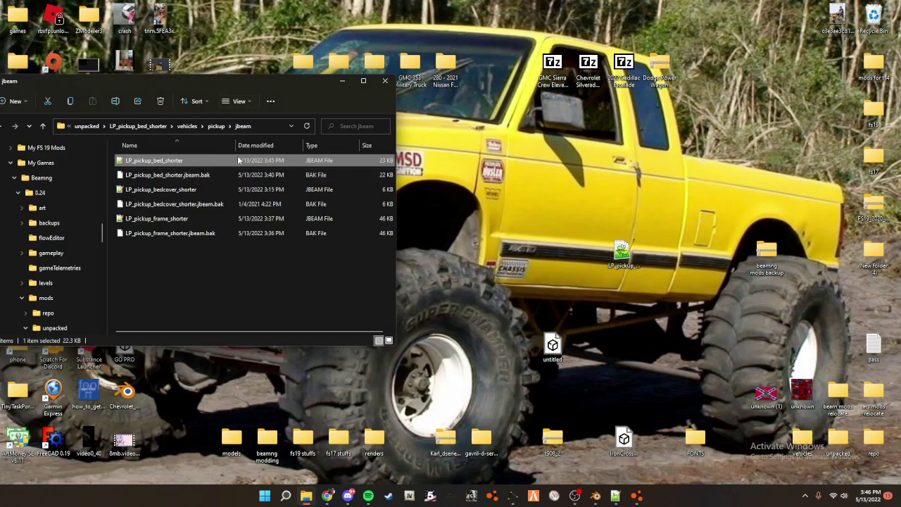
drag(273, 77, 399, 183)
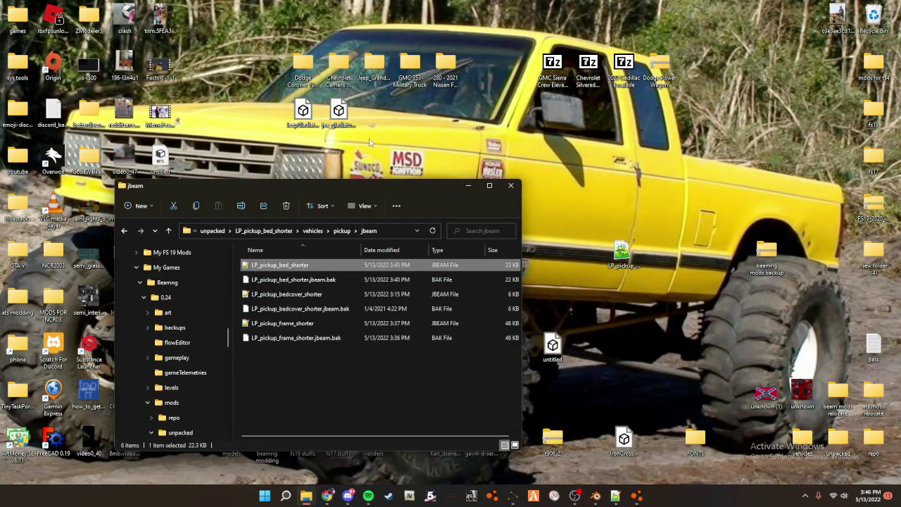
click(553, 345)
click(540, 387)
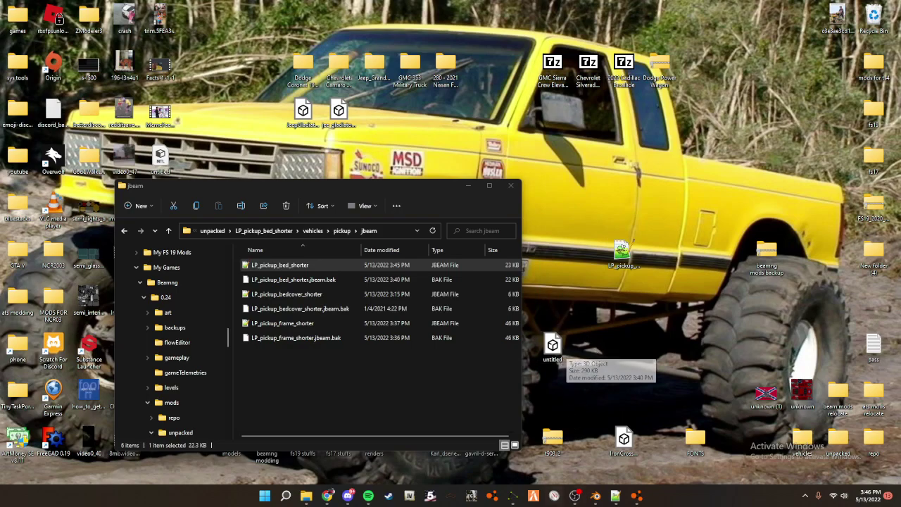
- Go back to NodeBEAM Editor, move the selected rear nodes toward the bed's front along the green axis, and refresh the jbeam
click(513, 495)
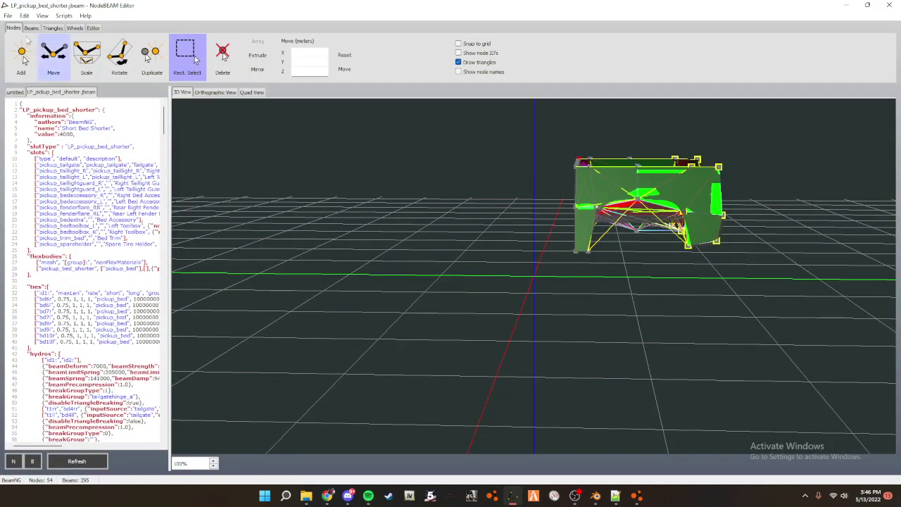
click(8, 15)
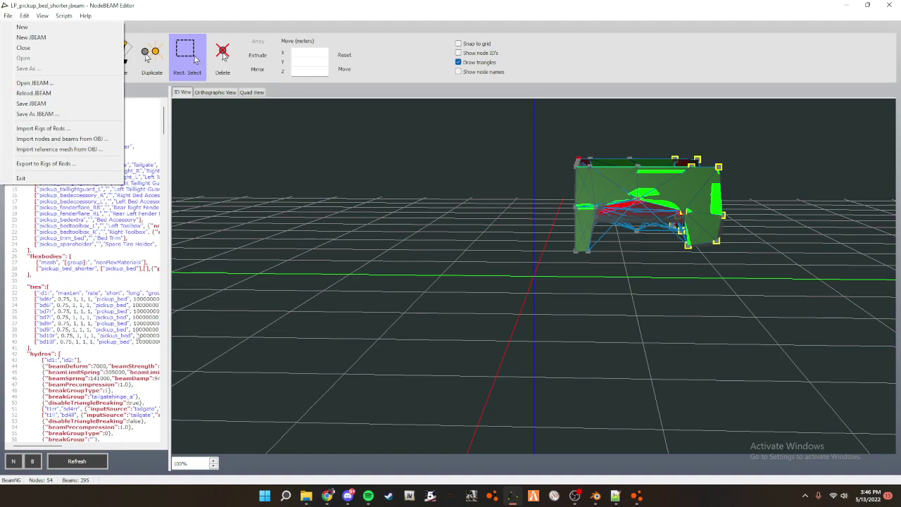
click(482, 240)
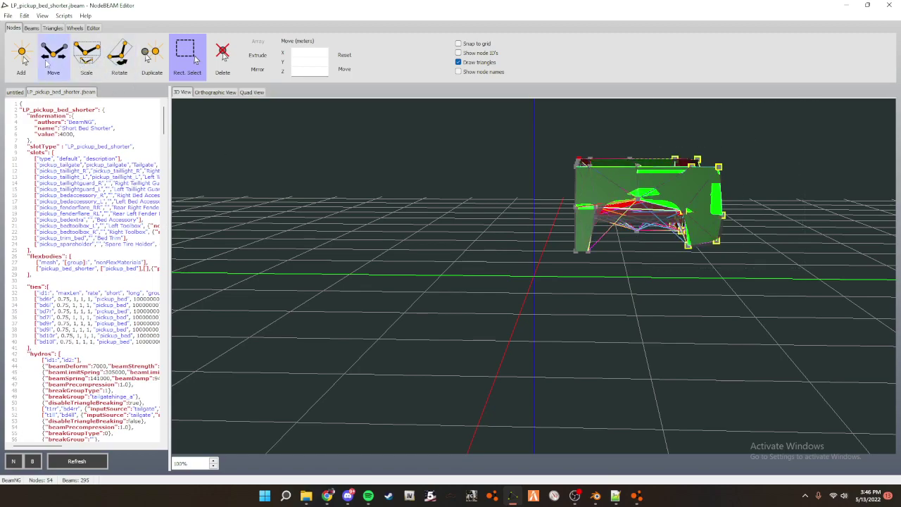
click(49, 63)
drag(713, 198, 694, 191)
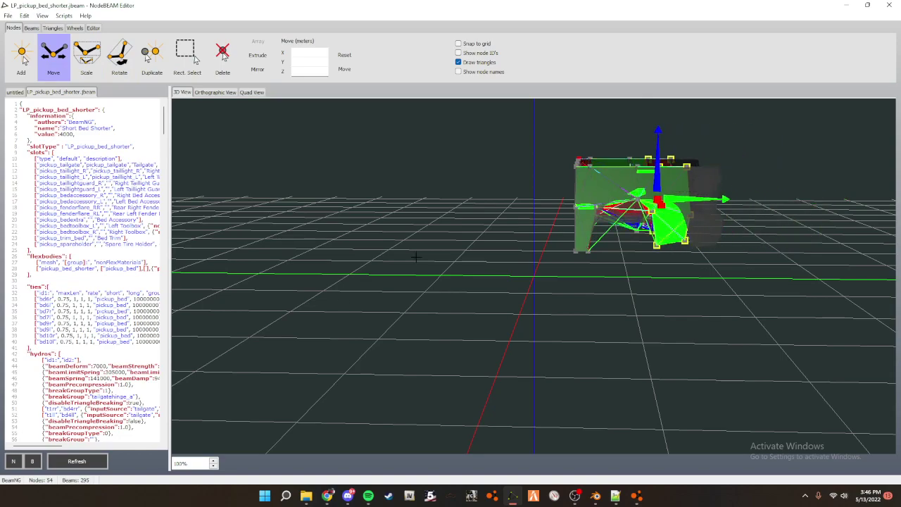
click(66, 464)
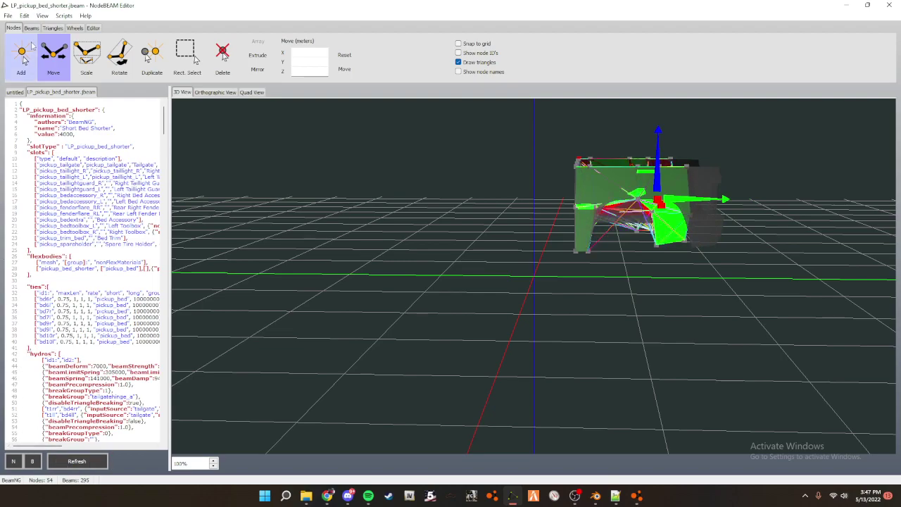
- Reload the LP_pickup_bed_shorter jbeam from disk and examine the bed's nodes from the side and above
click(8, 16)
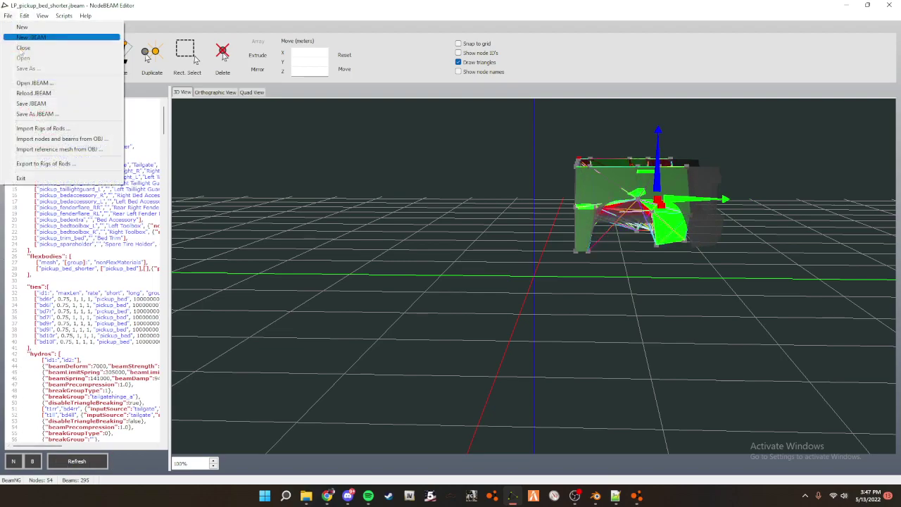
click(40, 96)
middle_drag(669, 229, 642, 281)
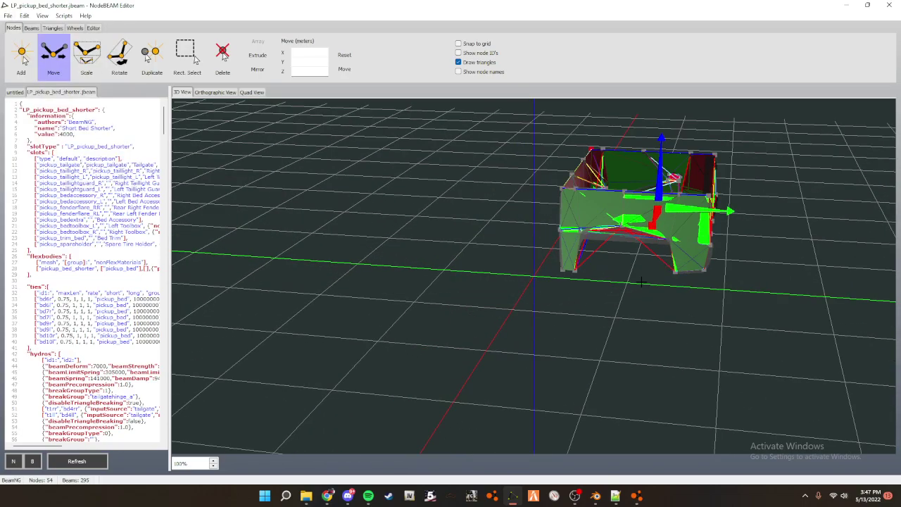
middle_drag(694, 134, 673, 150)
middle_drag(706, 187, 703, 163)
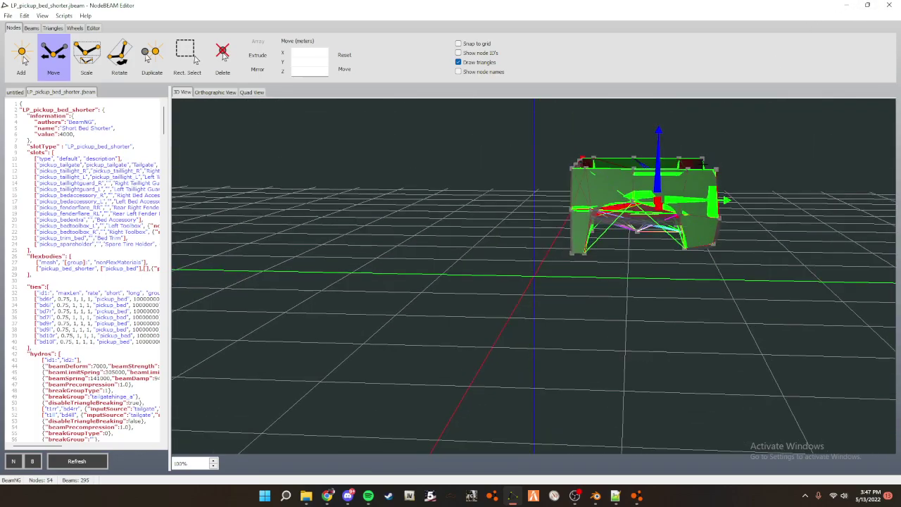
- Switch to Notepad++ and copy the Desktop LP_pickup_bed_shorter.jbeam text from just above the nodes section through the end of the file
click(845, 6)
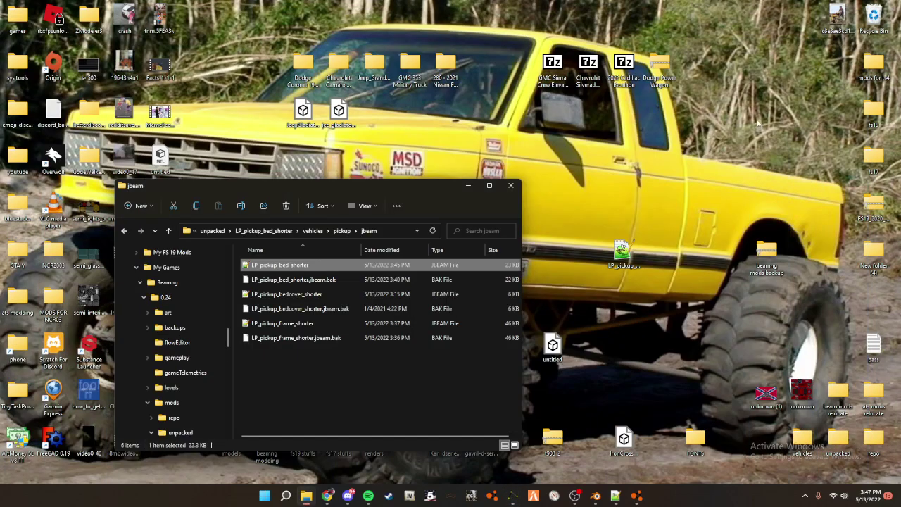
click(636, 497)
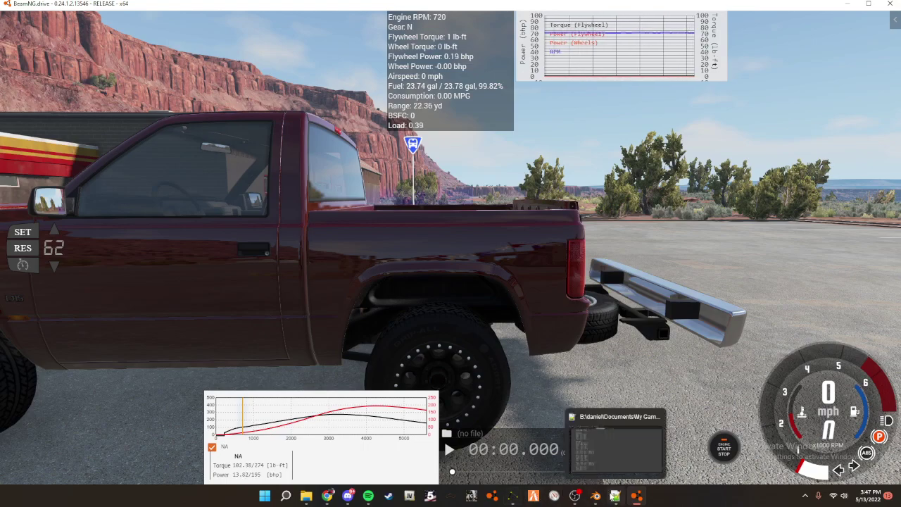
click(615, 497)
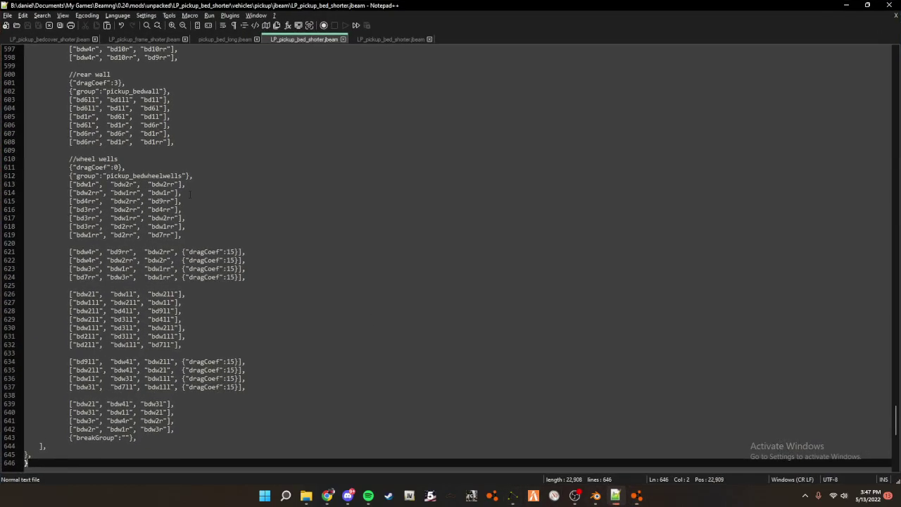
click(391, 40)
shift+click(43, 196)
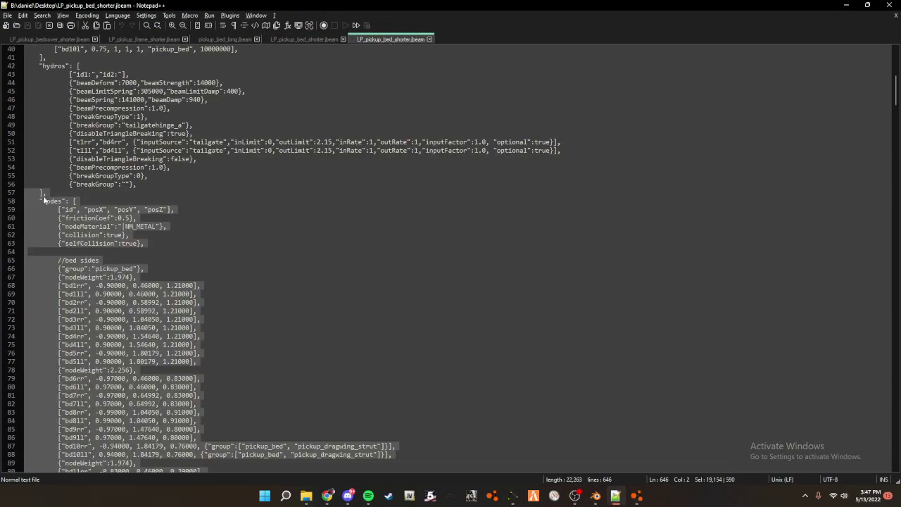
right_click(58, 246)
click(91, 259)
scroll(91, 265, up, 13)
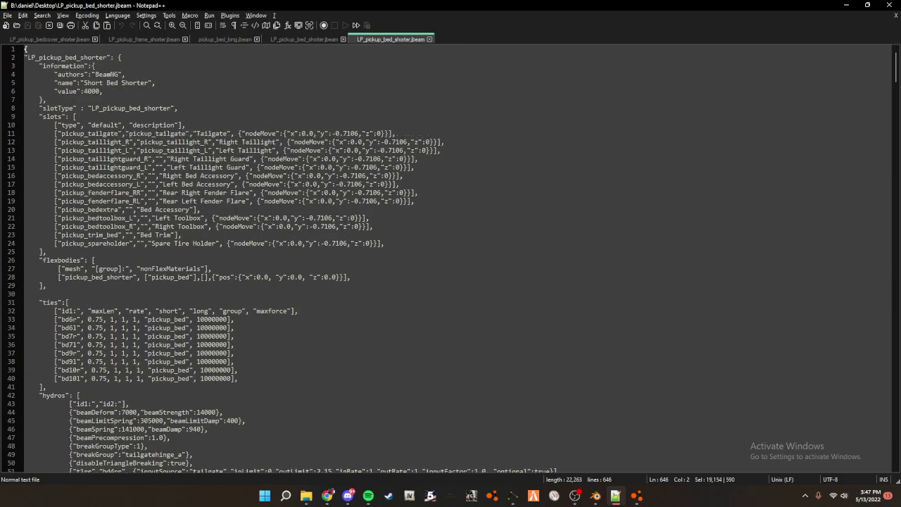
- Compare the node positions in the mod's LP_pickup_bed_shorter.jbeam with the Desktop copy and pickup_bed_long.jbeam
click(305, 39)
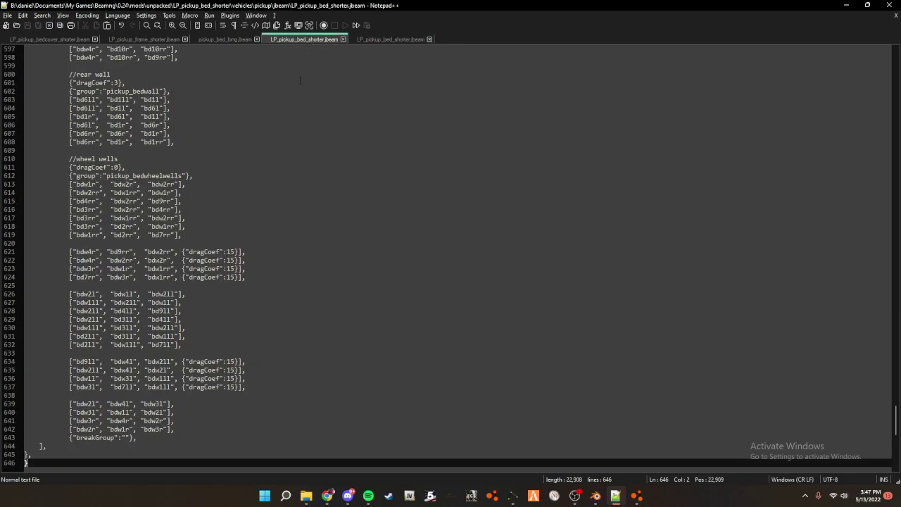
scroll(306, 86, up, 20)
scroll(307, 86, up, 5)
drag(897, 335, 885, 65)
click(301, 40)
click(369, 40)
click(314, 41)
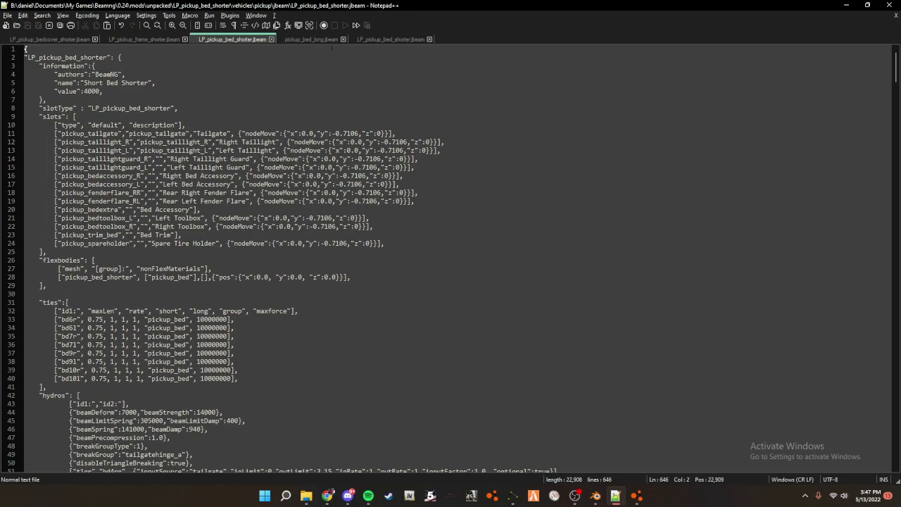
scroll(307, 187, down, 15)
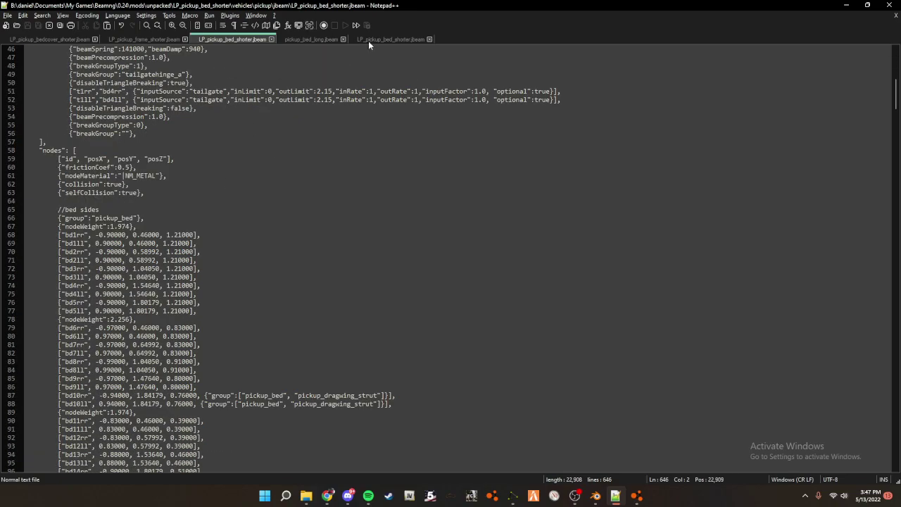
click(368, 41)
scroll(132, 164, down, 17)
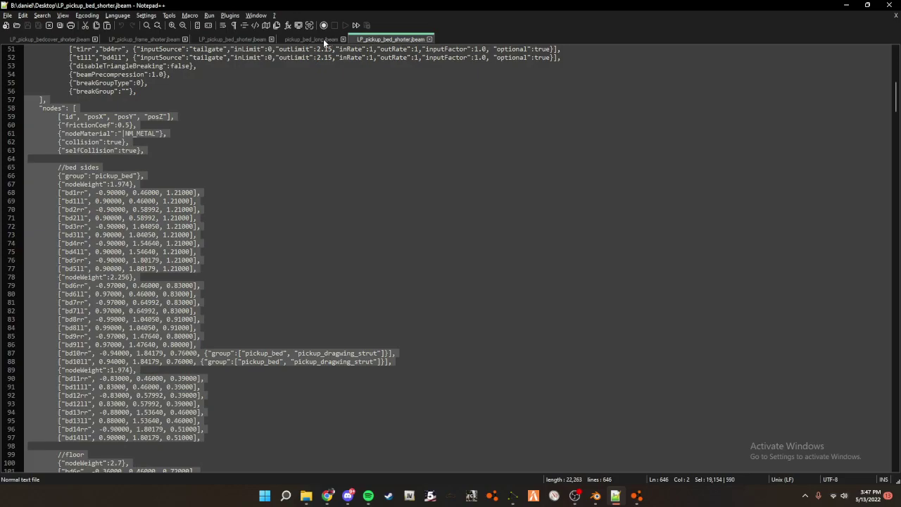
click(324, 40)
scroll(315, 121, down, 8)
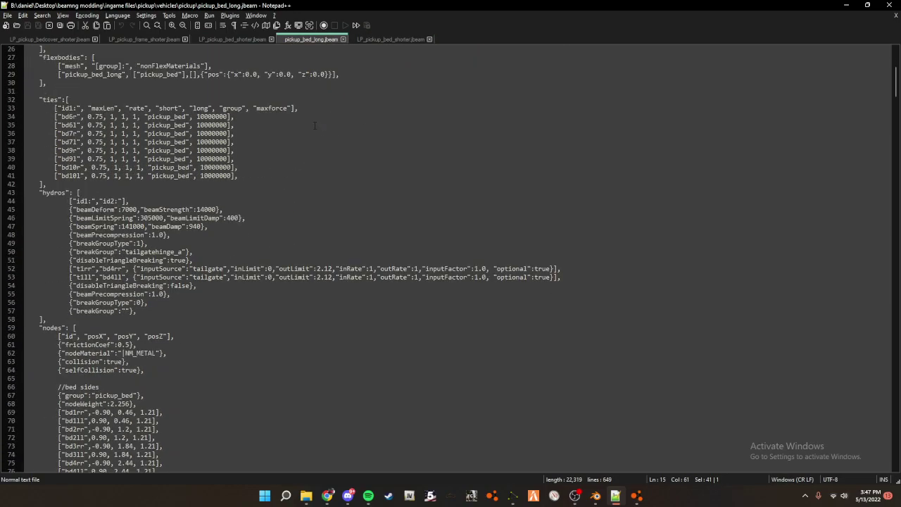
scroll(315, 125, up, 8)
click(232, 39)
scroll(286, 120, down, 2)
scroll(286, 119, up, 2)
click(377, 39)
click(235, 39)
click(380, 39)
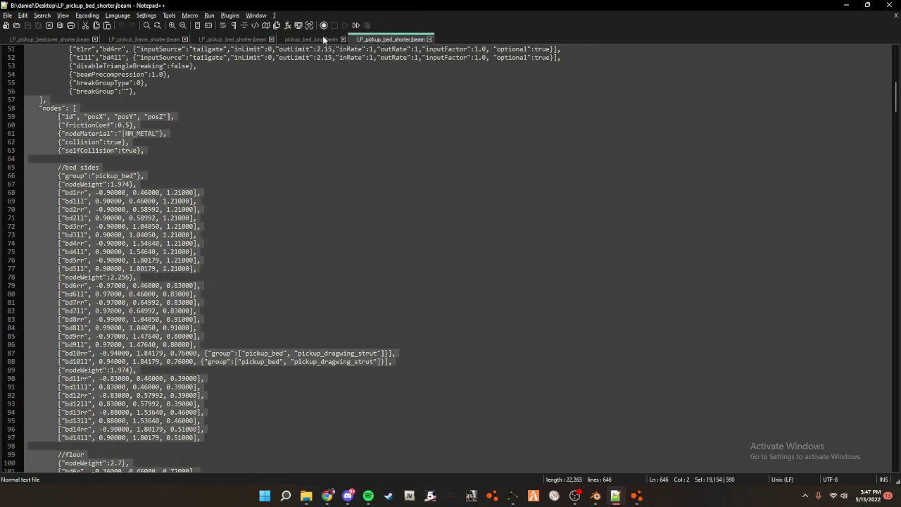
click(241, 40)
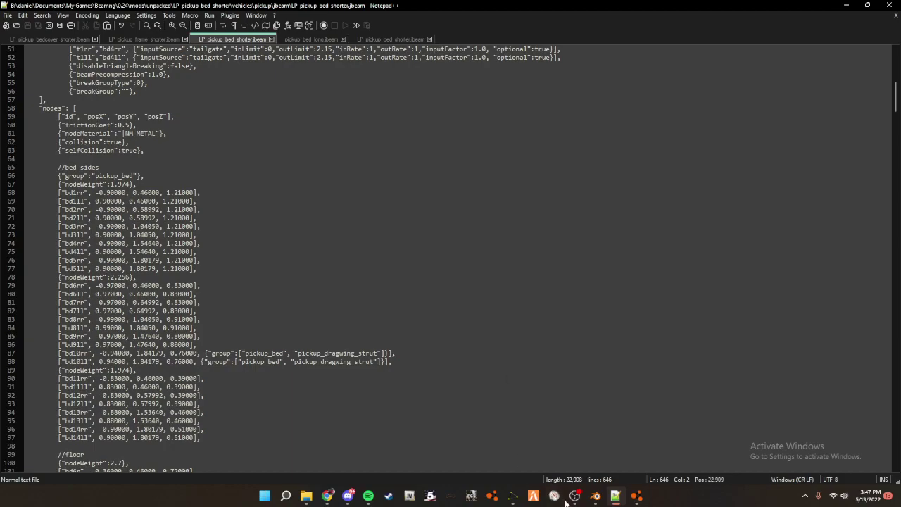
- Switch to BeamNG.drive, reload the pickup, and examine the rear of the shortened bed and its bumper
click(645, 497)
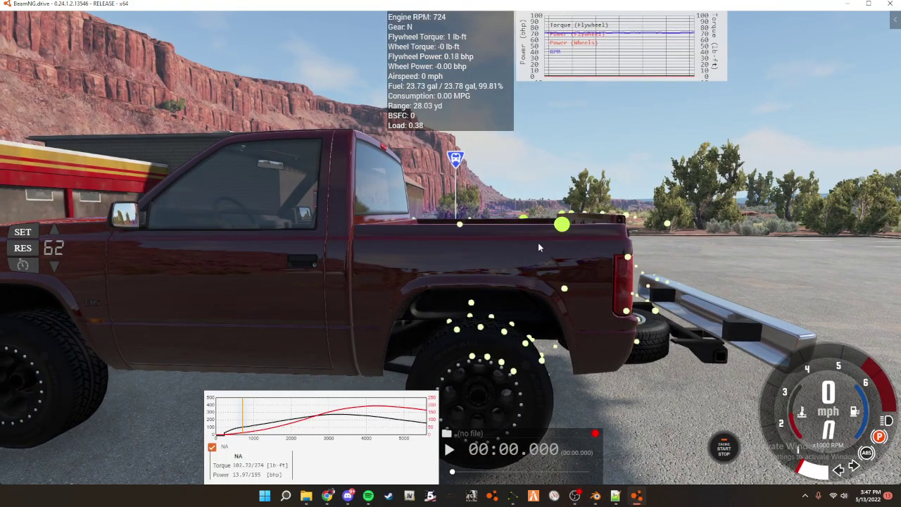
key(ctrl+r)
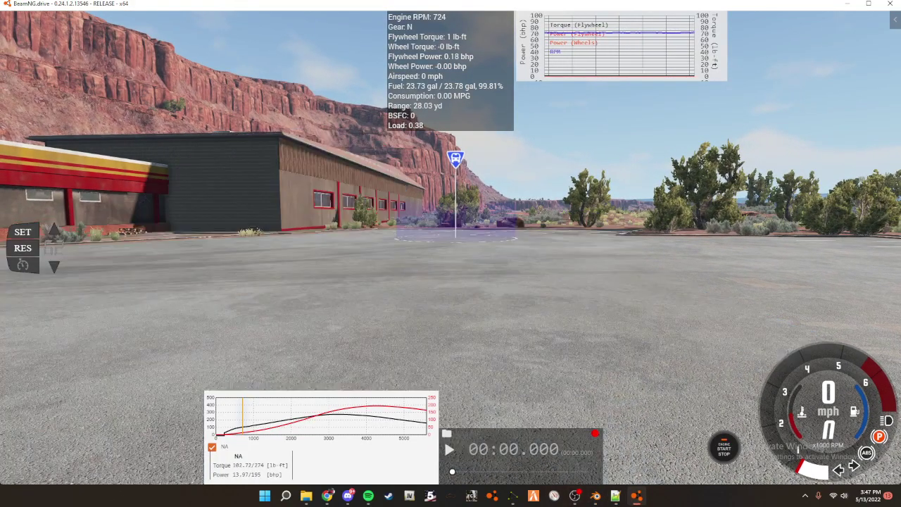
right_drag(579, 226, 428, 229)
key(w)
key(s)
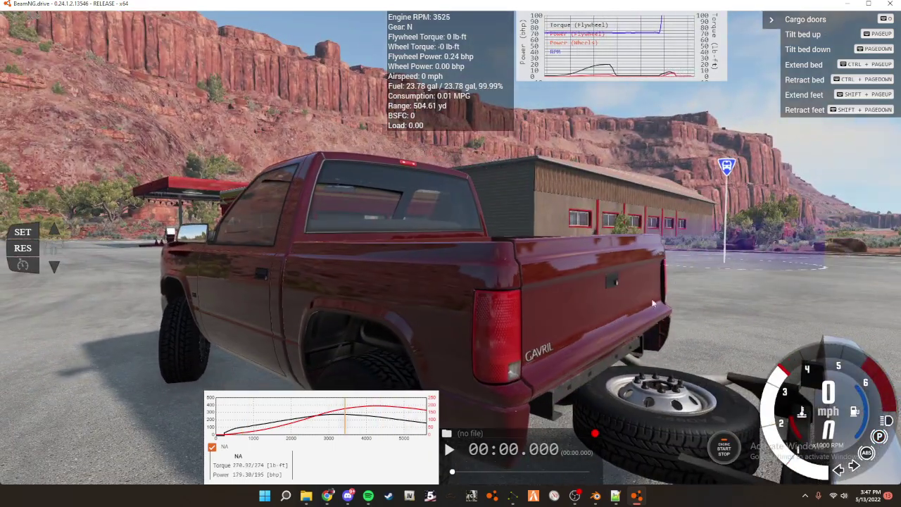
click(601, 281)
right_drag(613, 301, 626, 303)
click(591, 285)
click(542, 258)
click(565, 270)
key(a)
key(w)
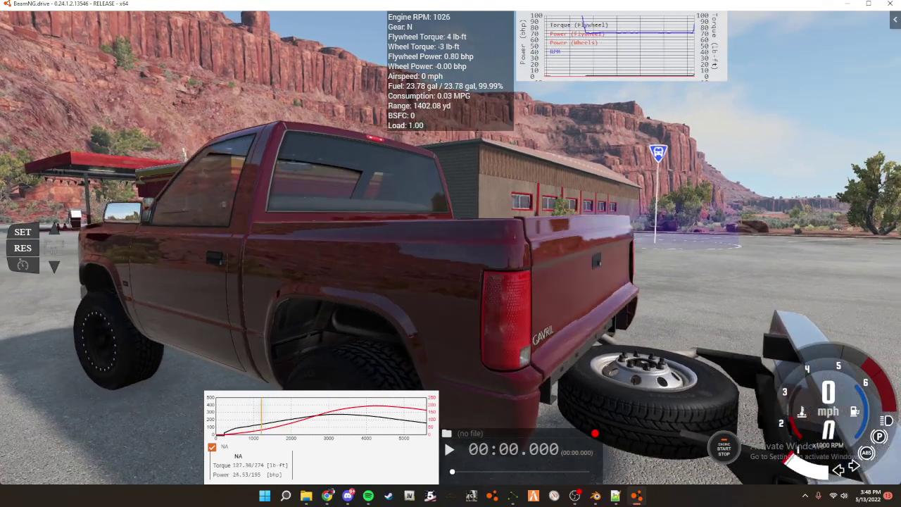
- Enable collision triangle drawing and examine how the bed's collision surfaces match its visible mesh
key(ctrl+t)
key(a)
right_drag(563, 272, 620, 281)
key(a)
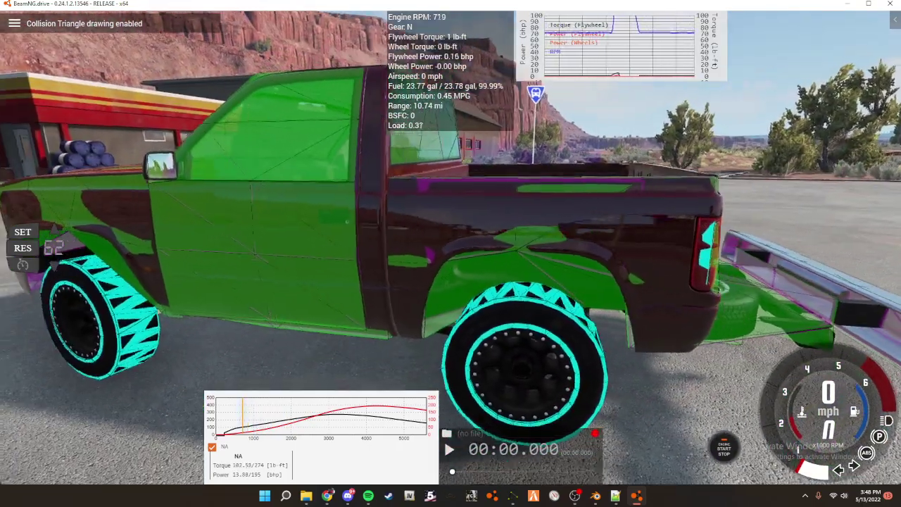
key(d)
key(s)
ctrl+drag(418, 180, 490, 66)
key(d)
right_drag(491, 66, 387, 71)
- Recover the pickup, restore it to its home position, and view its tailgate and side with collision triangles
key(r)
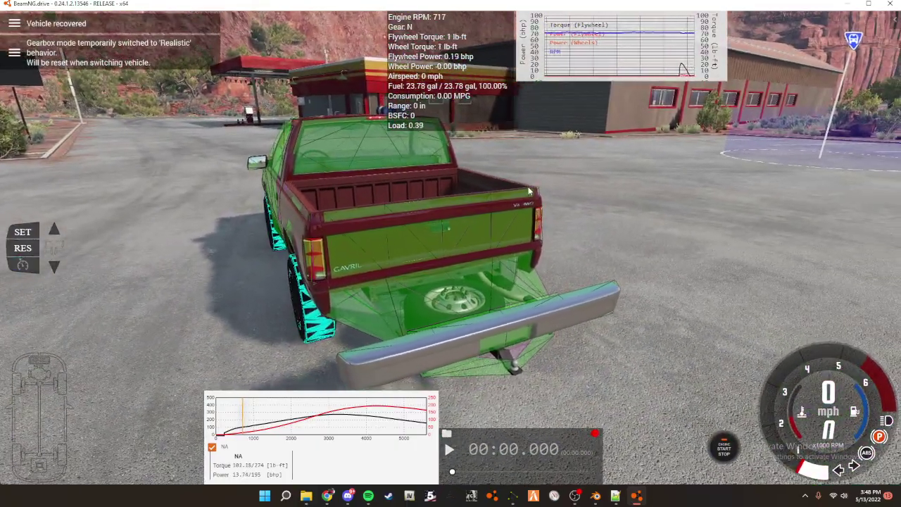
key(Home)
key(Up)
key(w)
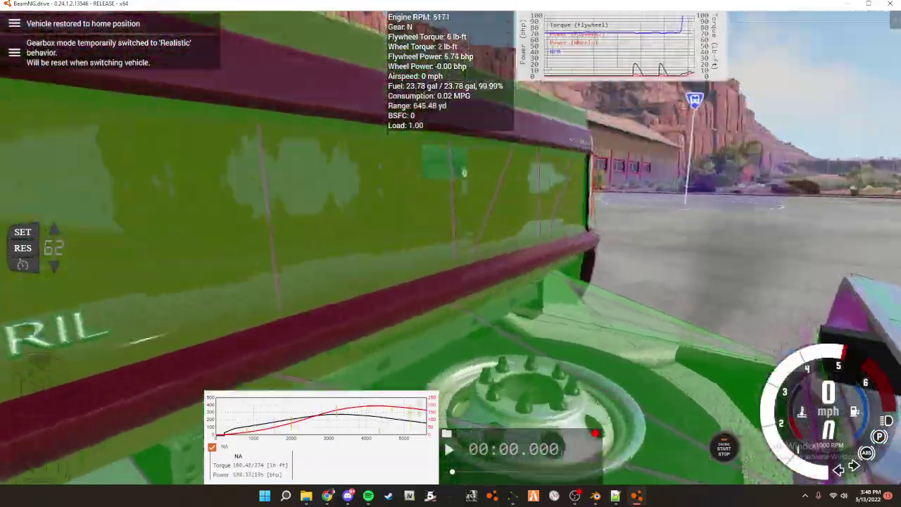
key(s)
key(d)
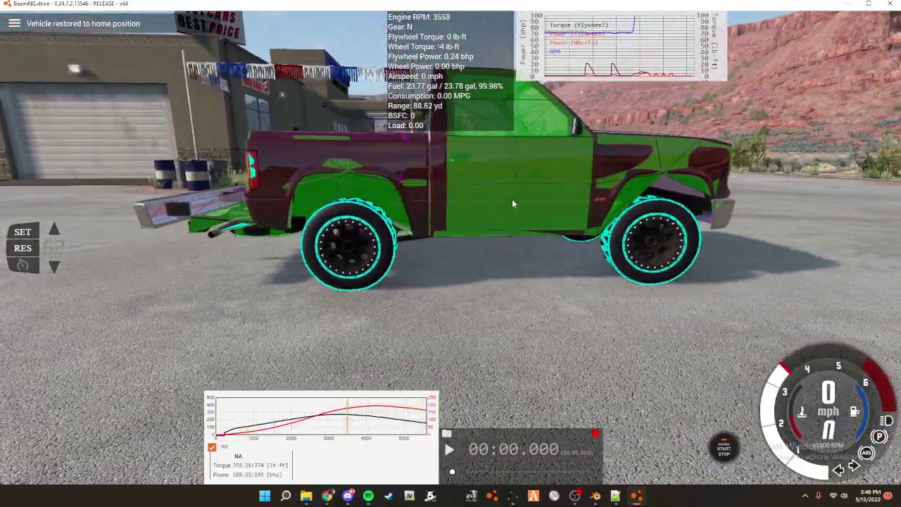
- Open the pickup's parts configuration and show the parts under the Shorter Bed Frame
key(Escape)
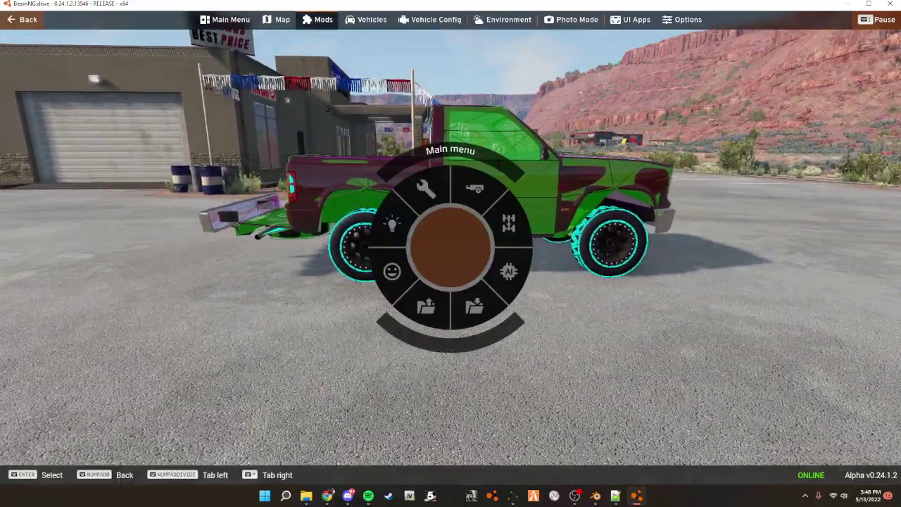
click(429, 21)
click(42, 148)
scroll(41, 241, down, 1)
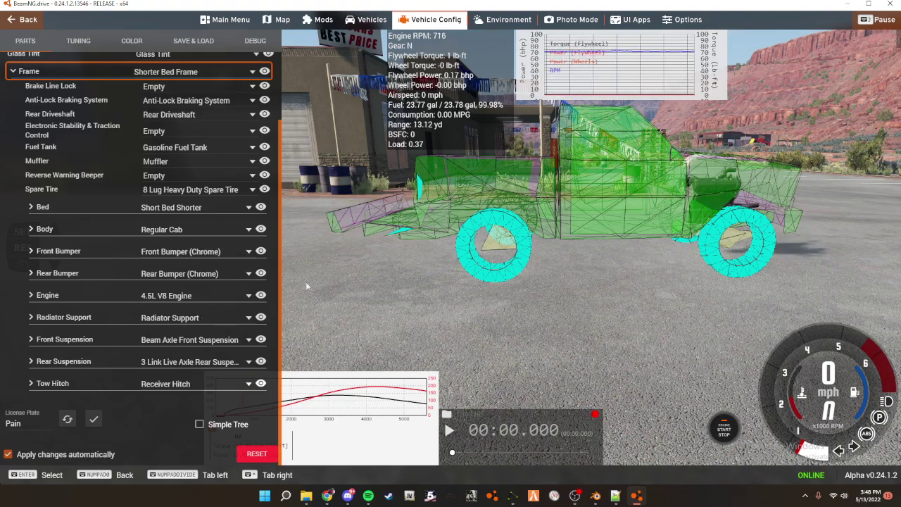
- Turn off collision triangle drawing and examine the rear bumper and spare tire behind the bed
right_drag(370, 294, 443, 300)
key(w)
scroll(376, 291, down, 5)
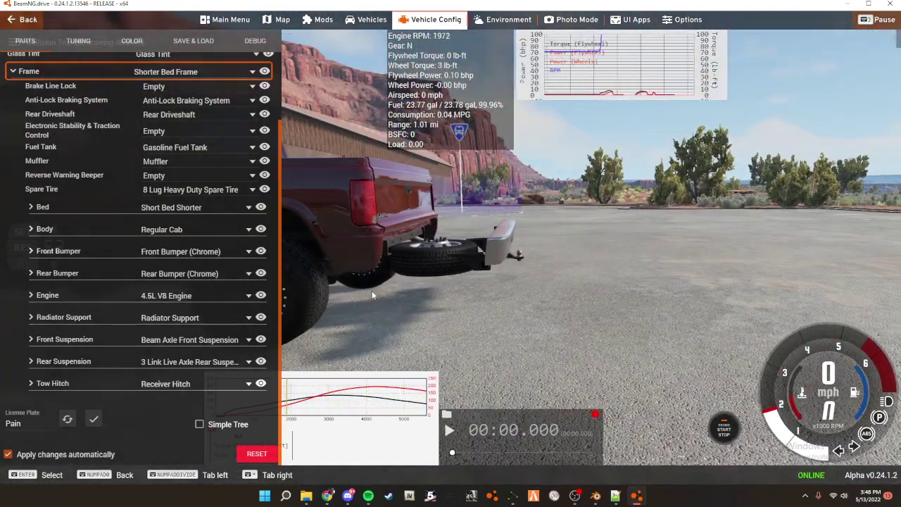
key(w)
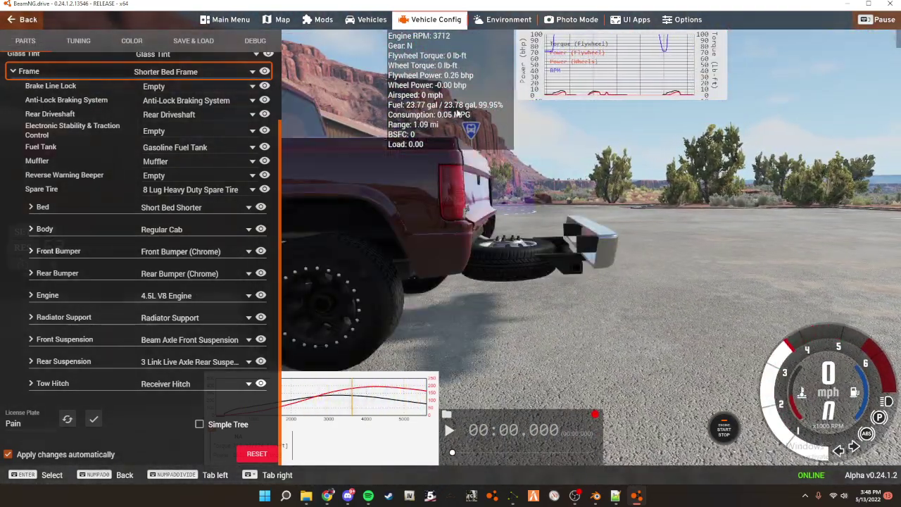
- Set the pickup's Spare Tire part to Empty
click(614, 497)
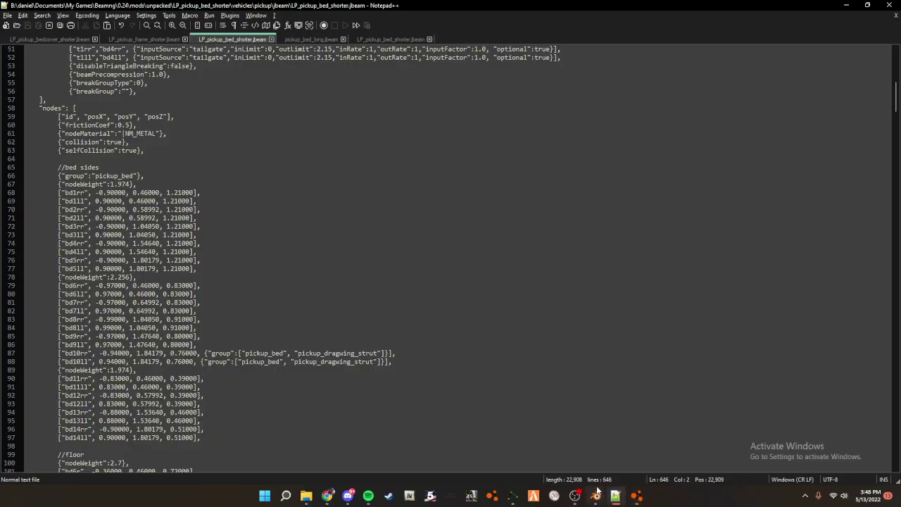
click(615, 497)
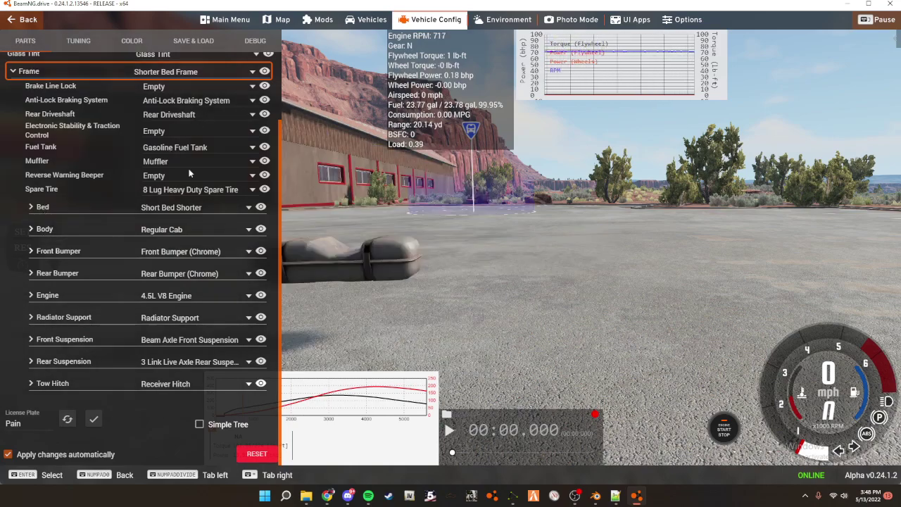
click(240, 209)
click(232, 190)
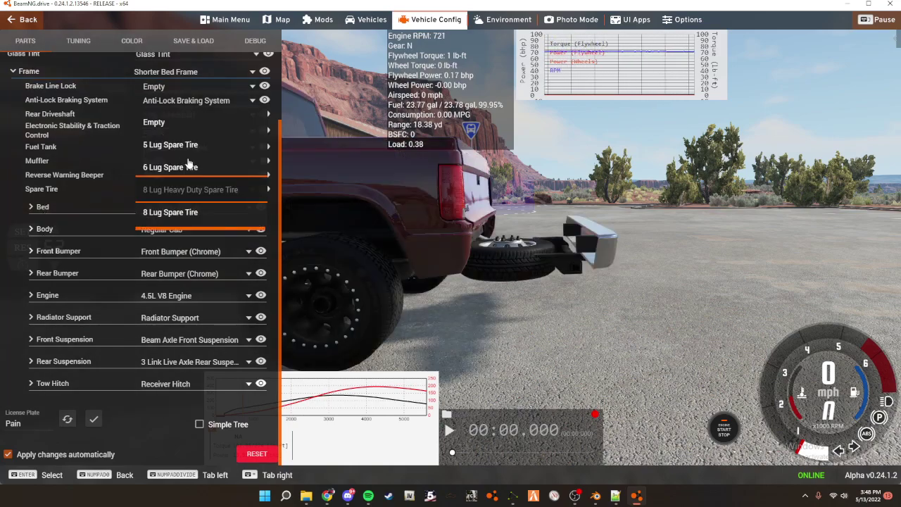
click(211, 124)
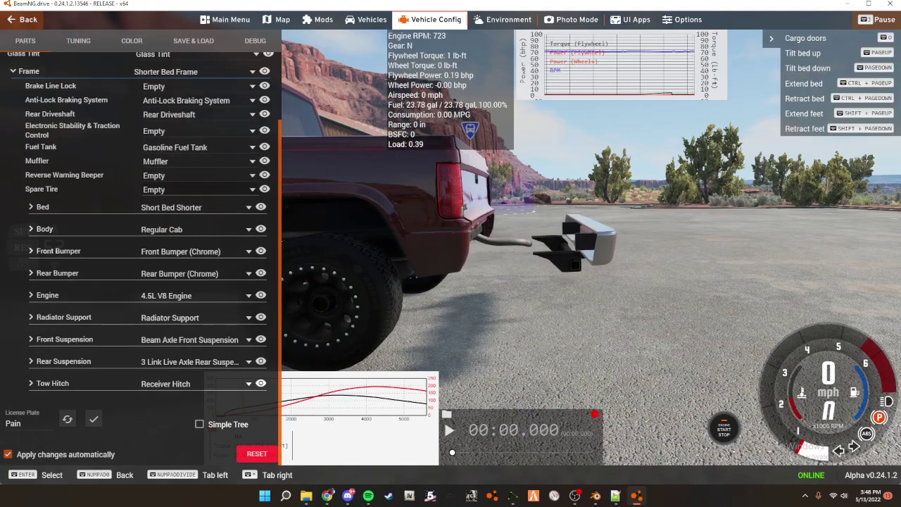
- Examine the pickup's underside around the fuel tank, rear axle and exhaust beneath the shortened bed
key(w)
key(w)
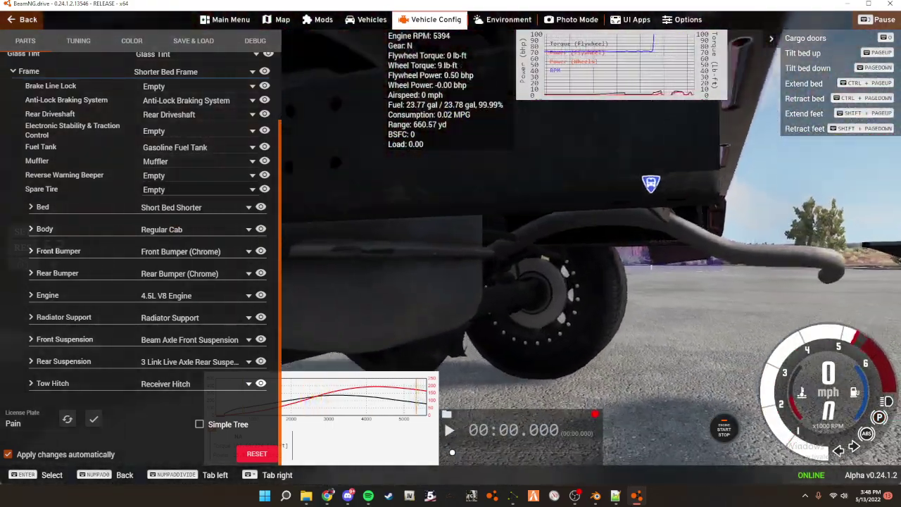
key(w)
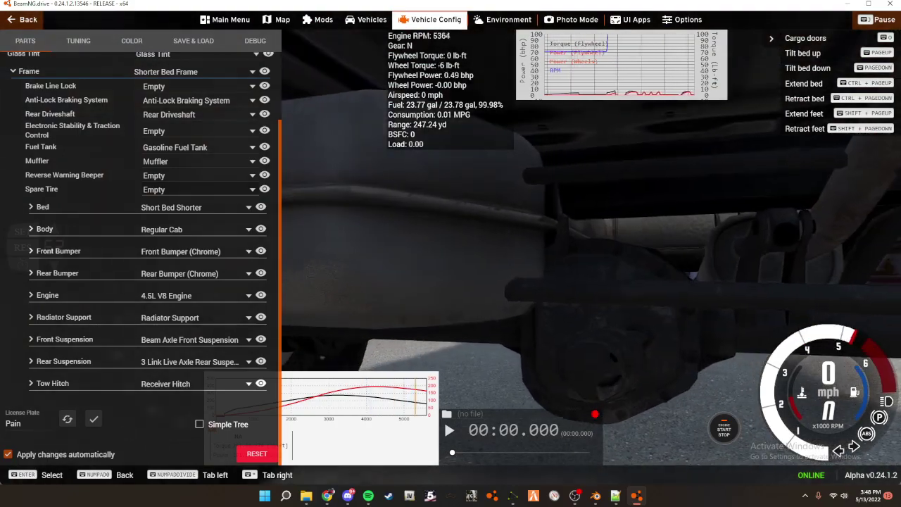
scroll(525, 227, down, 3)
key(ctrl)
scroll(556, 272, down, 3)
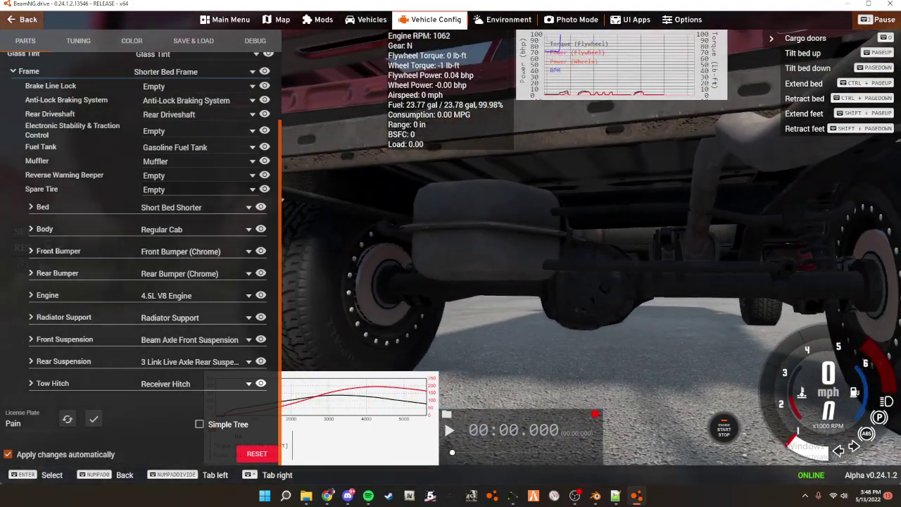
key(w)
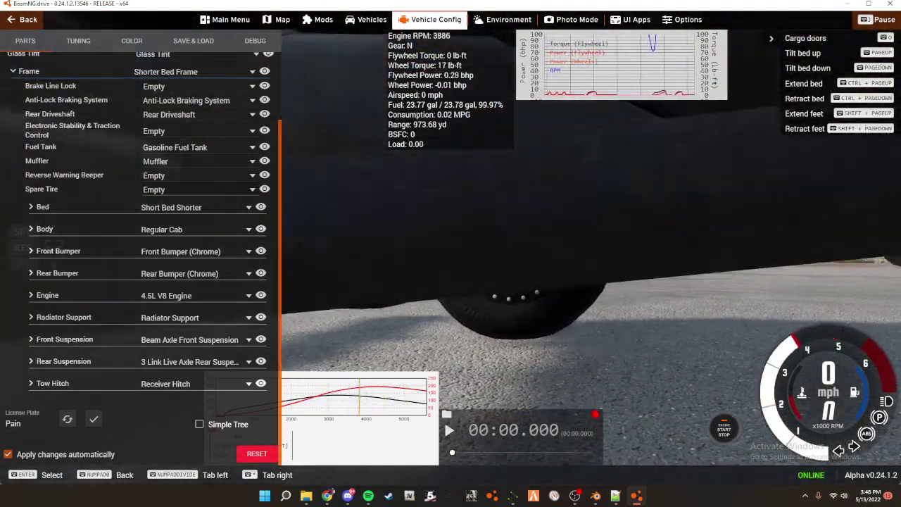
key(w)
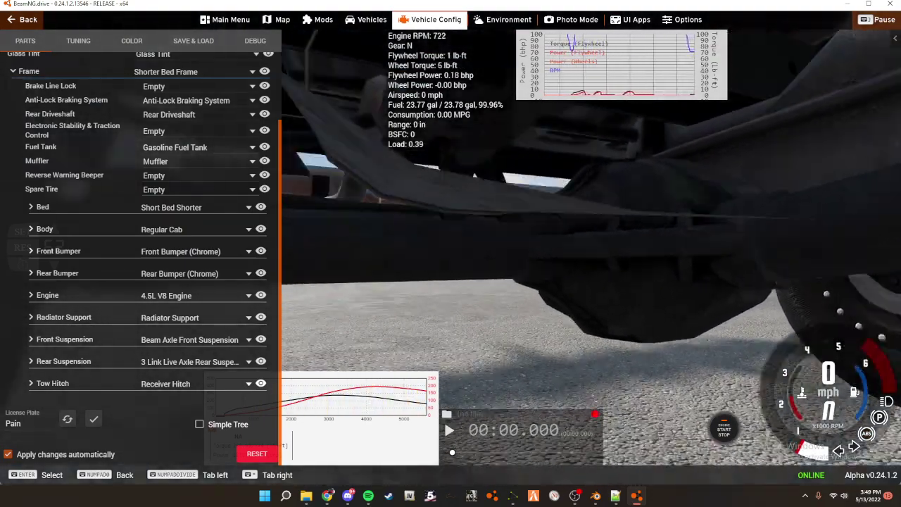
key(w)
right_drag(622, 298, 623, 298)
key(w)
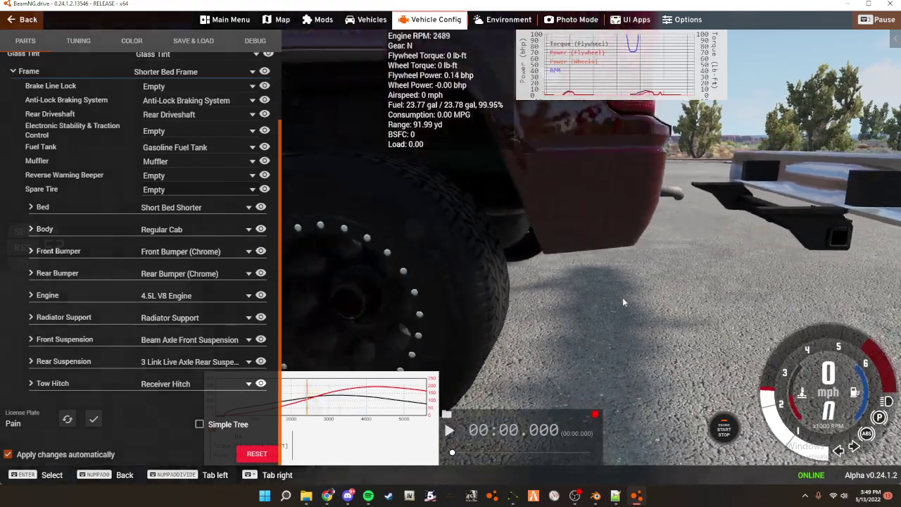
- Examine the side of the shortened bed, the tailgate and the exposed frame ends ahead of the rear bumper
scroll(622, 301, down, 5)
right_drag(658, 252, 602, 232)
scroll(553, 241, up, 3)
key(w)
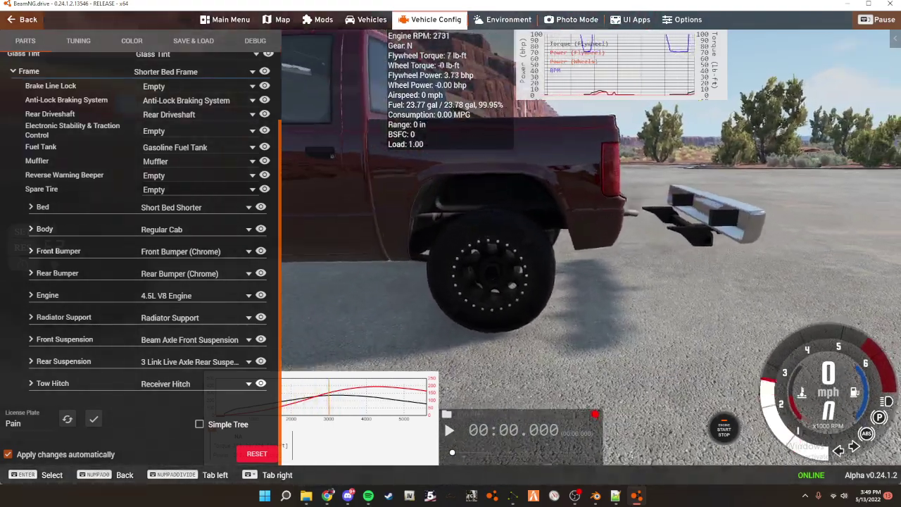
scroll(554, 211, up, 2)
key(w)
scroll(601, 232, up, 4)
key(w)
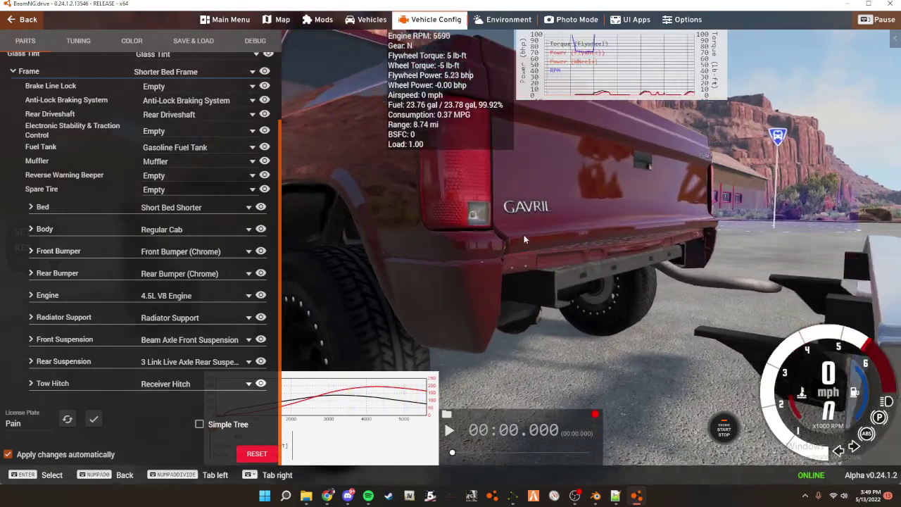
- Pull at the tailgate's lower corner beside the taillight, and recover the pickup
ctrl+drag(504, 232, 493, 262)
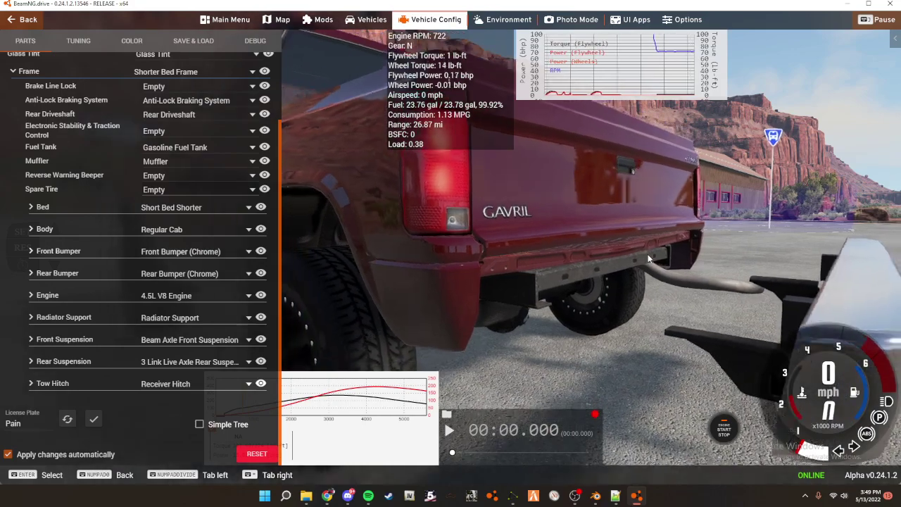
scroll(648, 259, down, 5)
key(Insert)
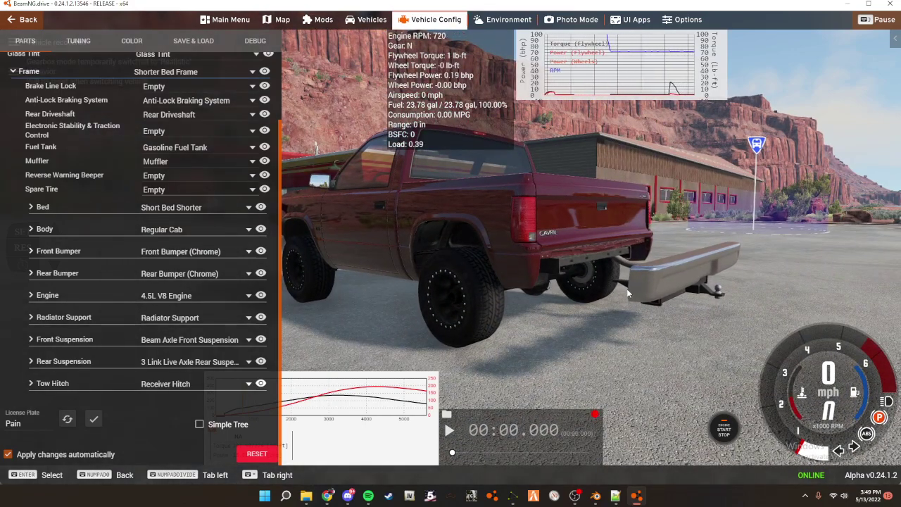
right_drag(629, 295, 669, 416)
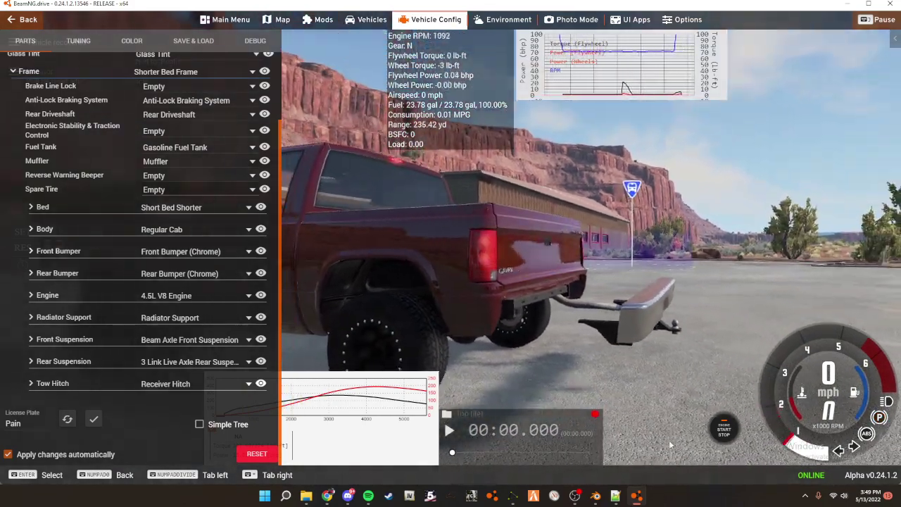
click(595, 495)
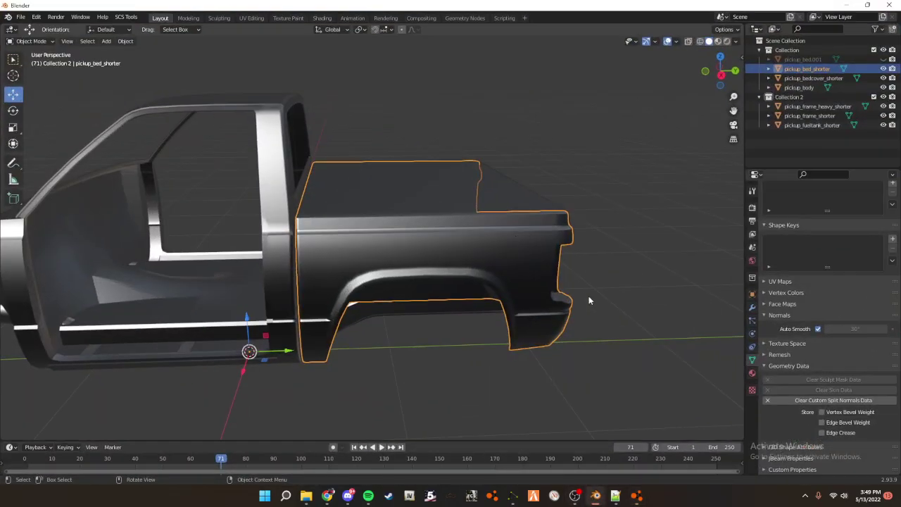
click(595, 496)
click(615, 496)
click(615, 496)
click(597, 497)
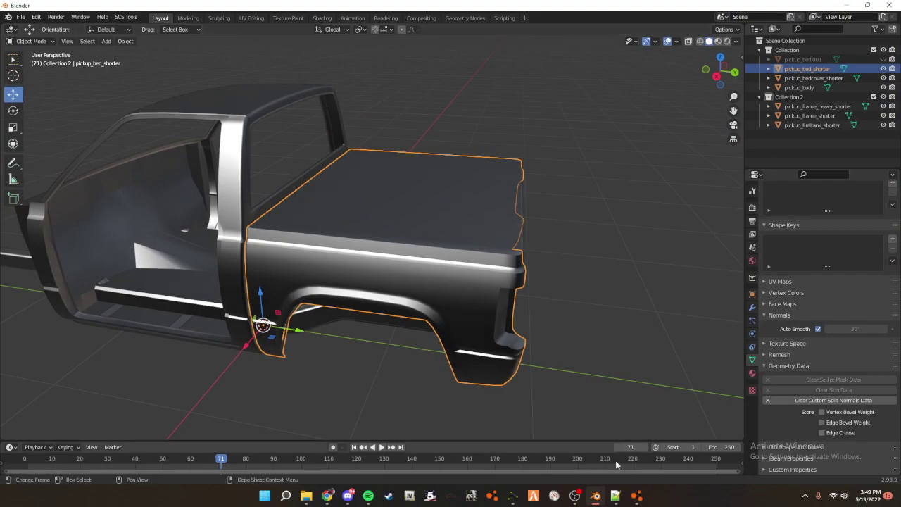
click(599, 498)
mouse_move(512, 499)
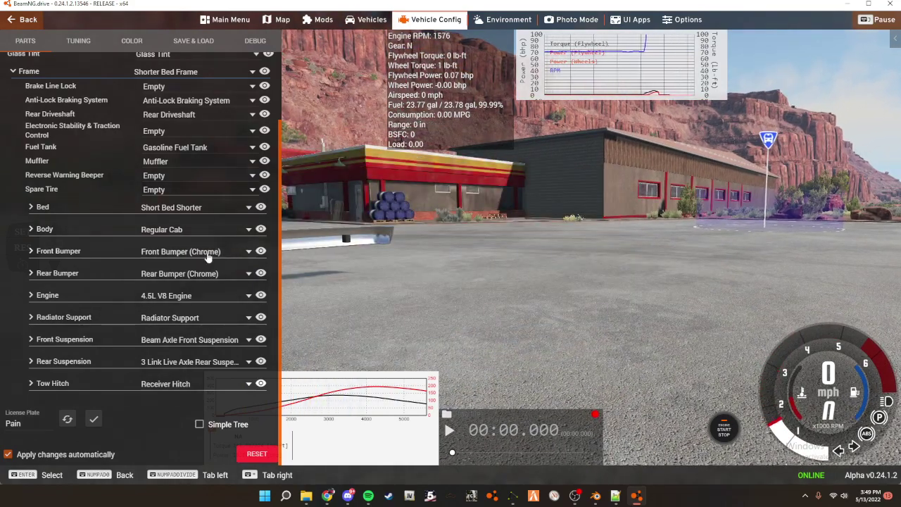
click(850, 4)
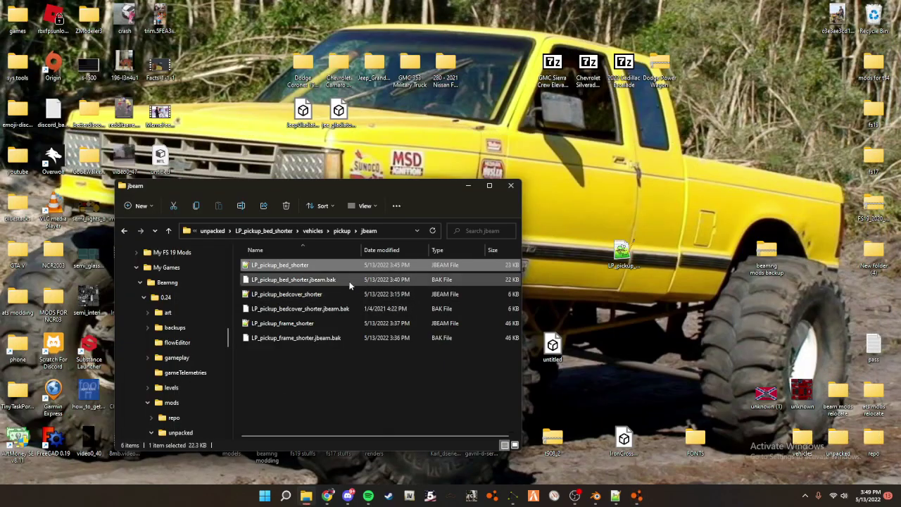
click(617, 496)
click(616, 496)
click(596, 496)
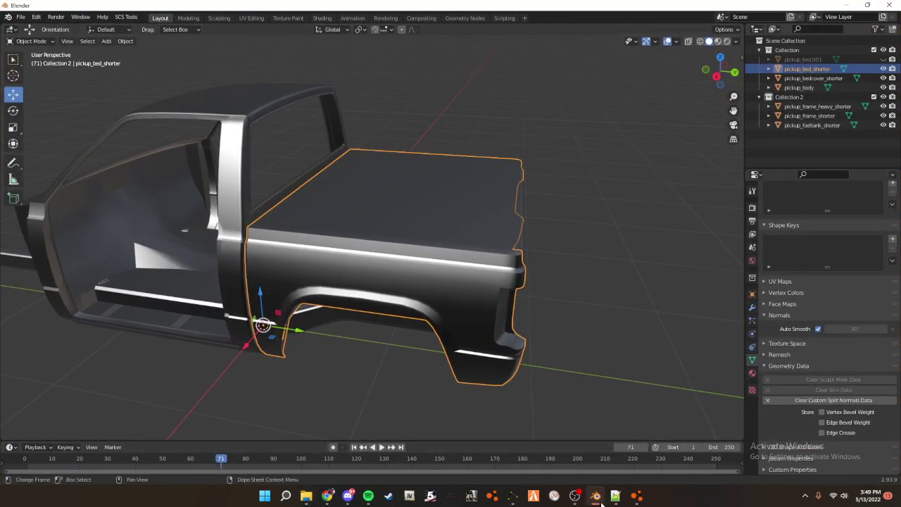
click(596, 496)
- Switch to BeamNG.drive, set the bed's Bed Accessory to Bed Cover Short, and examine the fitted cover from above
click(636, 495)
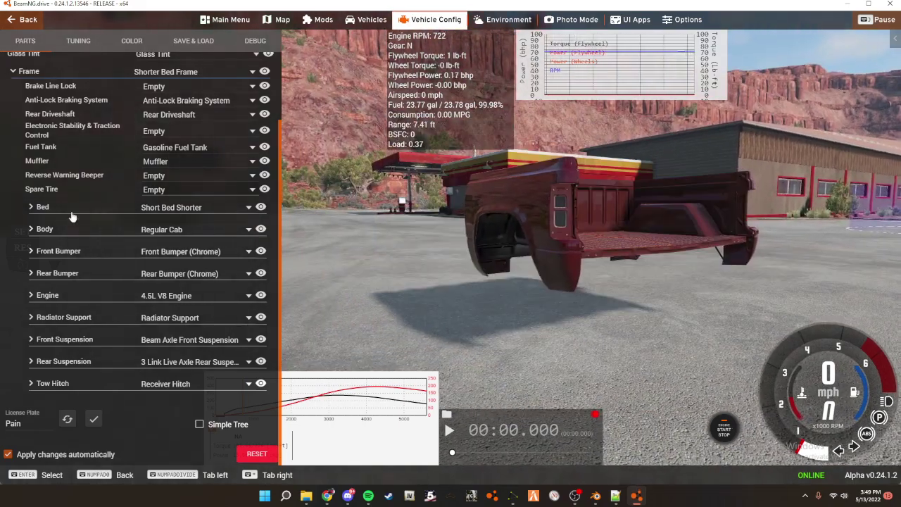
click(43, 212)
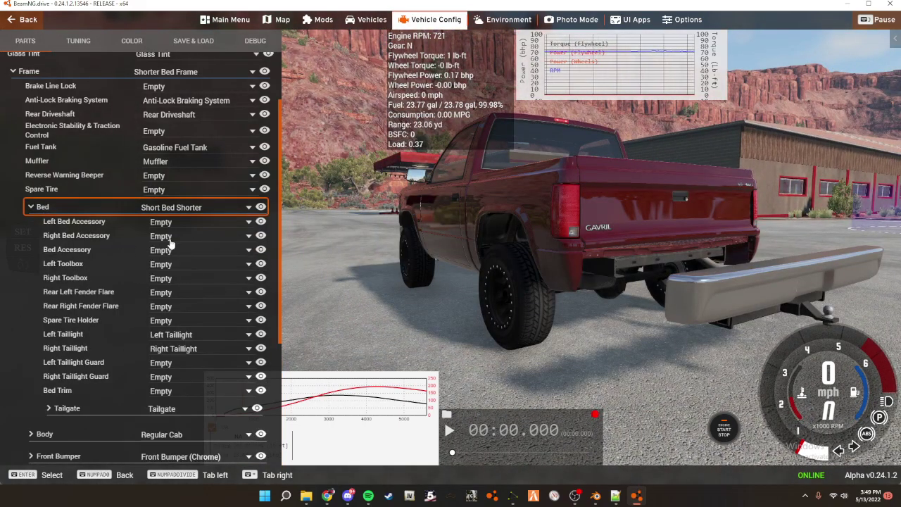
click(174, 254)
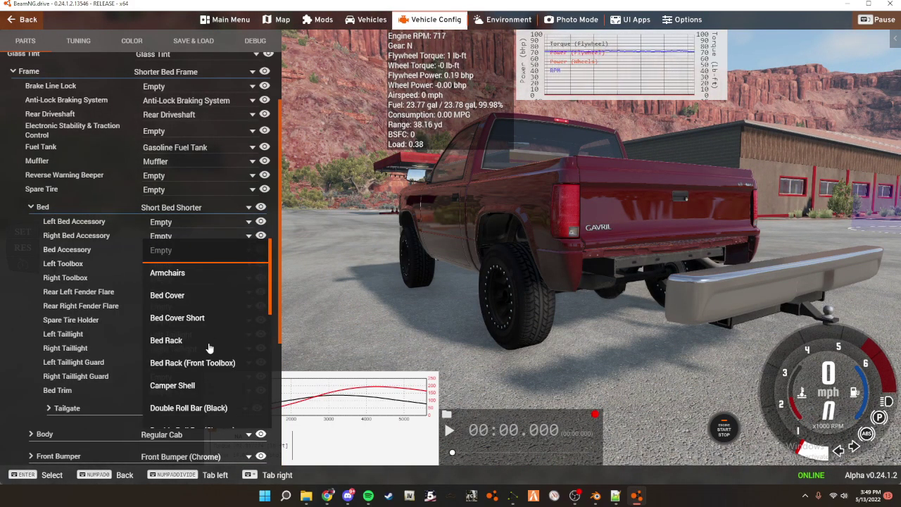
click(187, 318)
right_drag(515, 262, 496, 299)
key(w)
key(s)
key(w)
key(s)
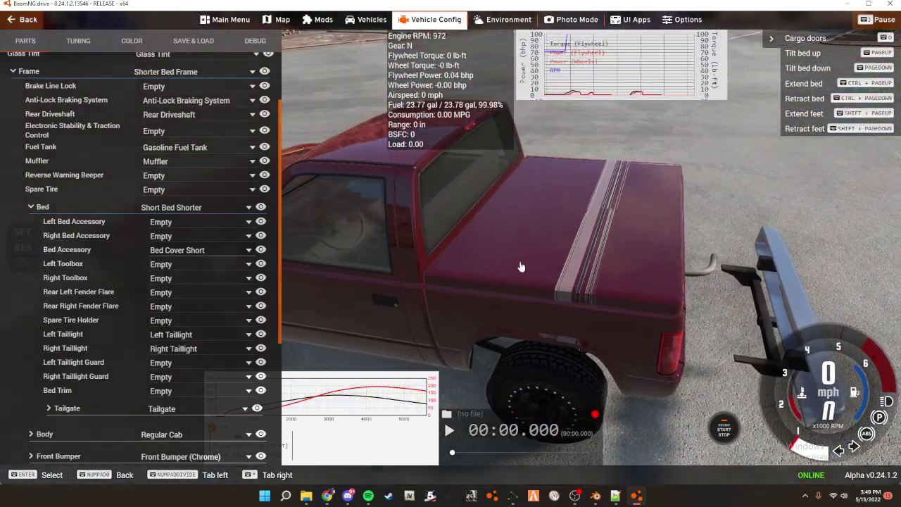
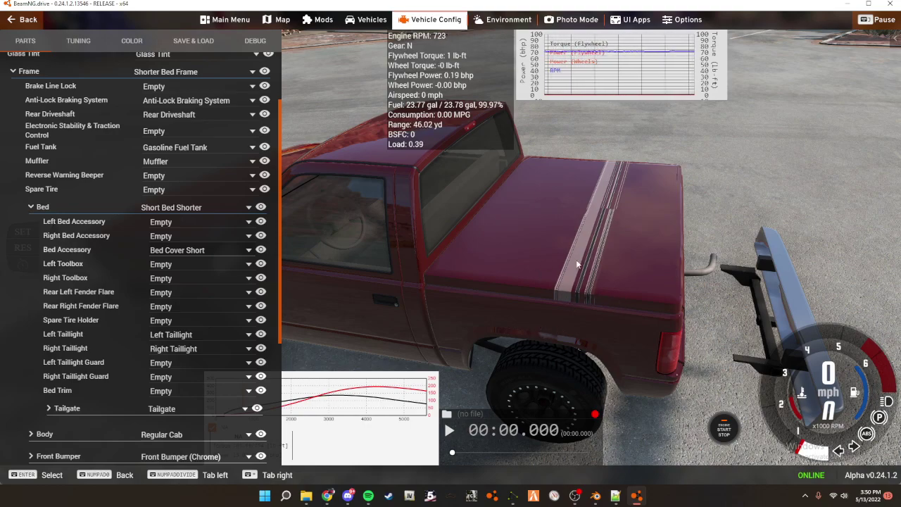
- Switch to Blender, select the pickup_bedcover_shorter mesh and open it in the UV Editing workspace
click(597, 497)
middle_drag(445, 208, 455, 208)
scroll(455, 209, up, 1)
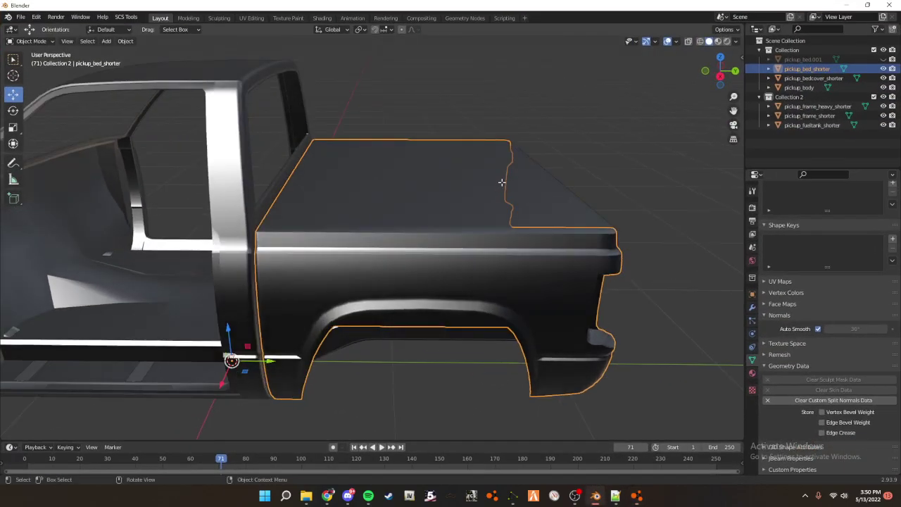
click(569, 208)
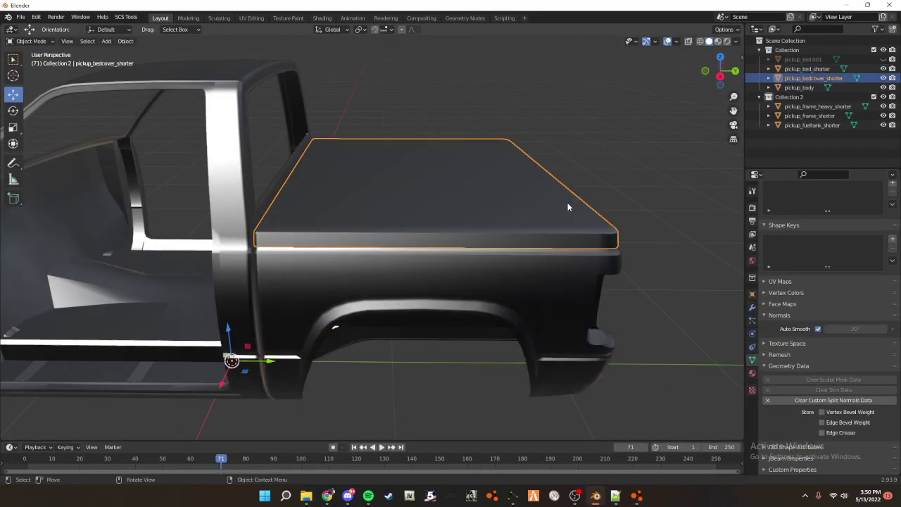
click(252, 19)
middle_drag(597, 188, 567, 231)
scroll(574, 233, up, 9)
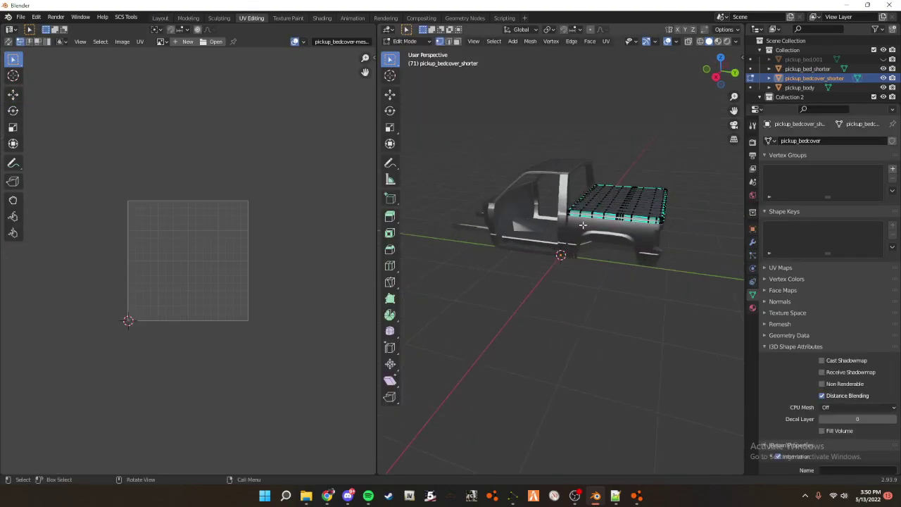
- Select the whole bed cover mesh and all of its UVs
scroll(571, 234, down, 4)
key(alt+z)
key(a)
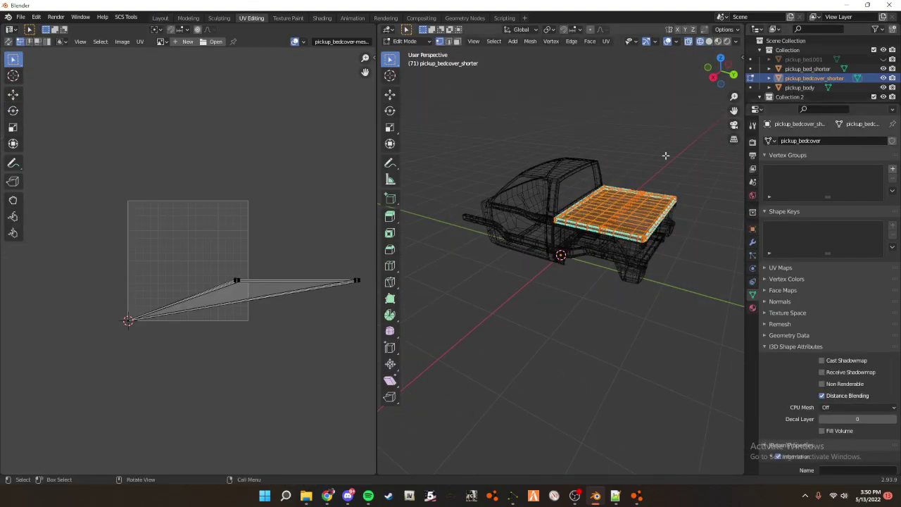
key(alt+z)
middle_drag(572, 234, 629, 208)
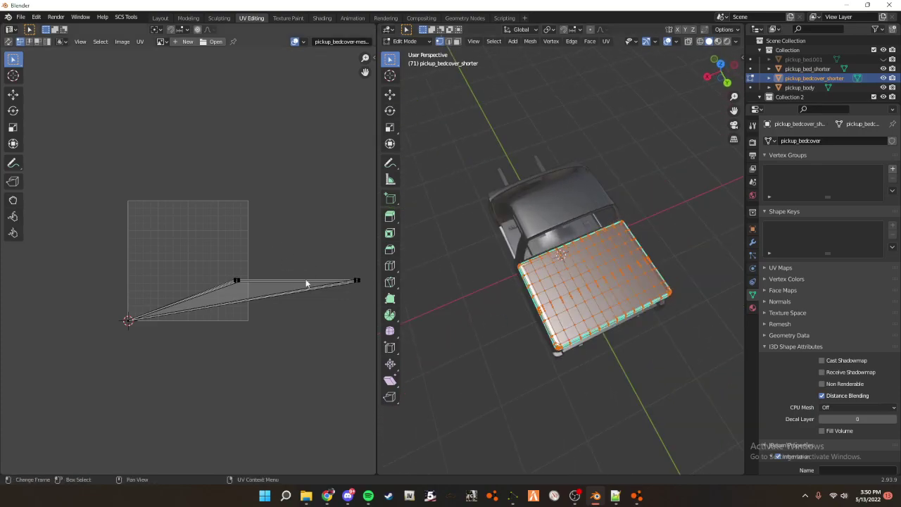
middle_drag(303, 271, 282, 232)
drag(74, 318, 393, 175)
- Show the bed cover from the top with see-through display and select the vertex rows across its middle
scroll(255, 211, up, 4)
middle_drag(535, 324, 544, 347)
key(grave)
click(547, 268)
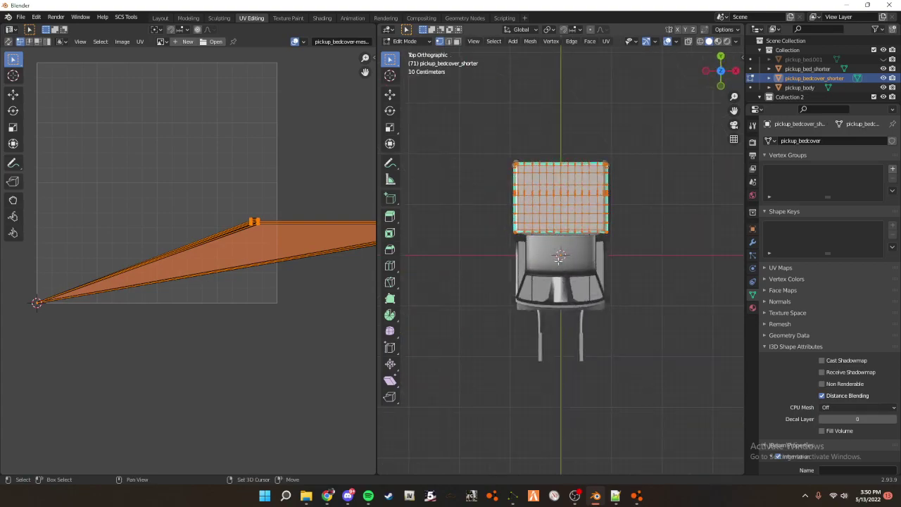
scroll(449, 231, up, 5)
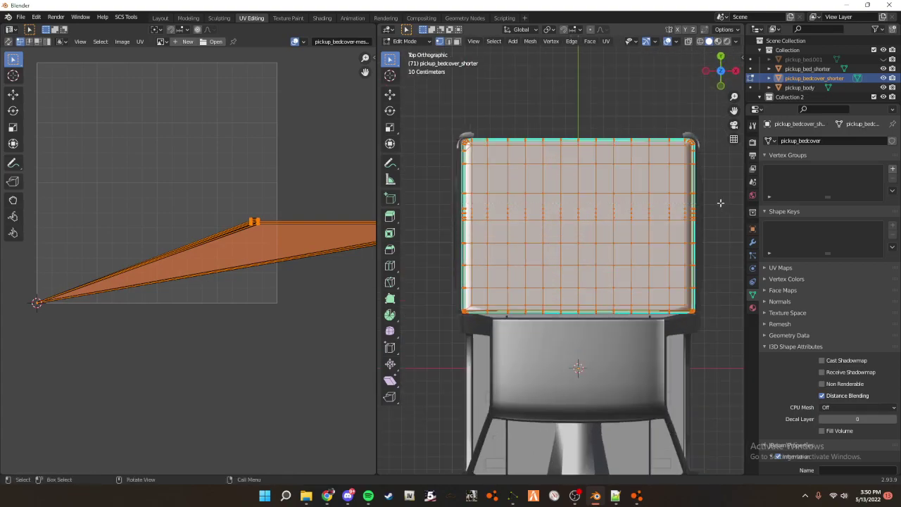
key(alt+z)
drag(722, 202, 722, 202)
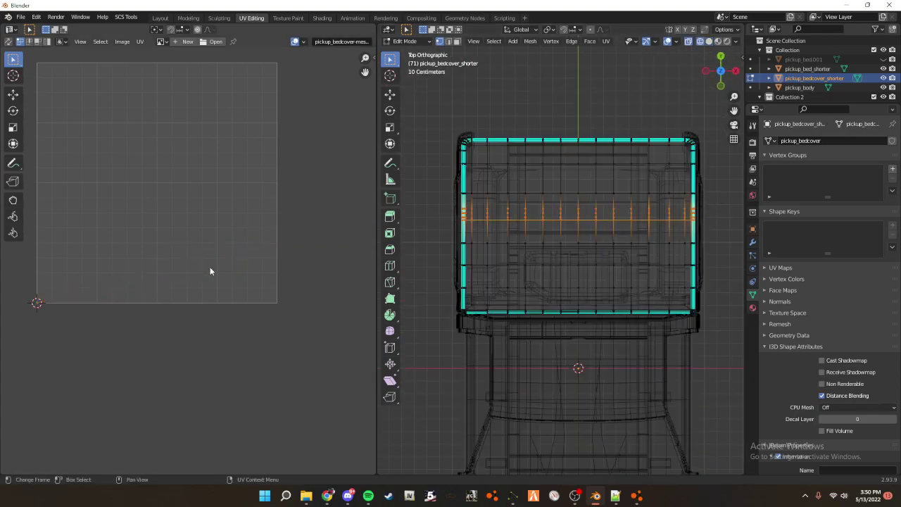
- Select the bed cover's middle band, extending it by a row toward the cab, to inspect its UVs
drag(453, 200, 690, 121)
drag(426, 326, 738, 79)
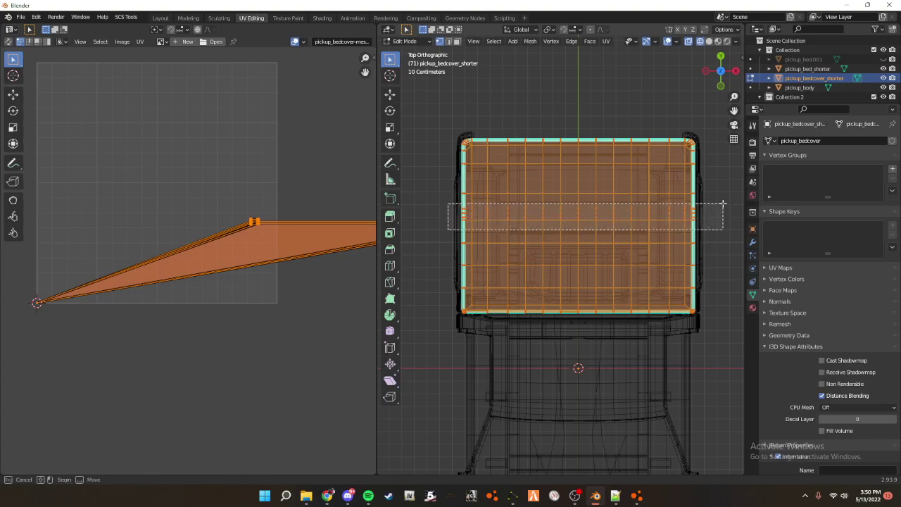
drag(723, 203, 723, 204)
drag(530, 204, 705, 188)
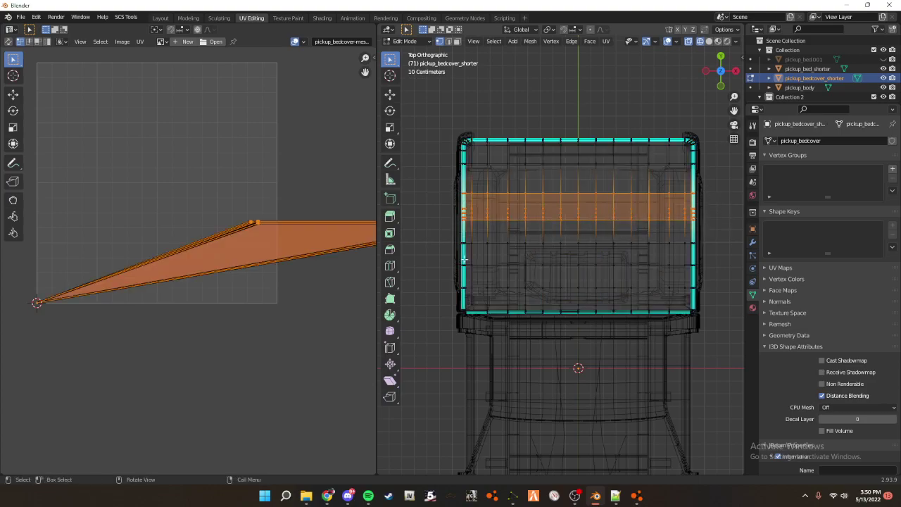
scroll(521, 200, up, 3)
scroll(524, 221, down, 2)
shift+drag(472, 263, 810, 233)
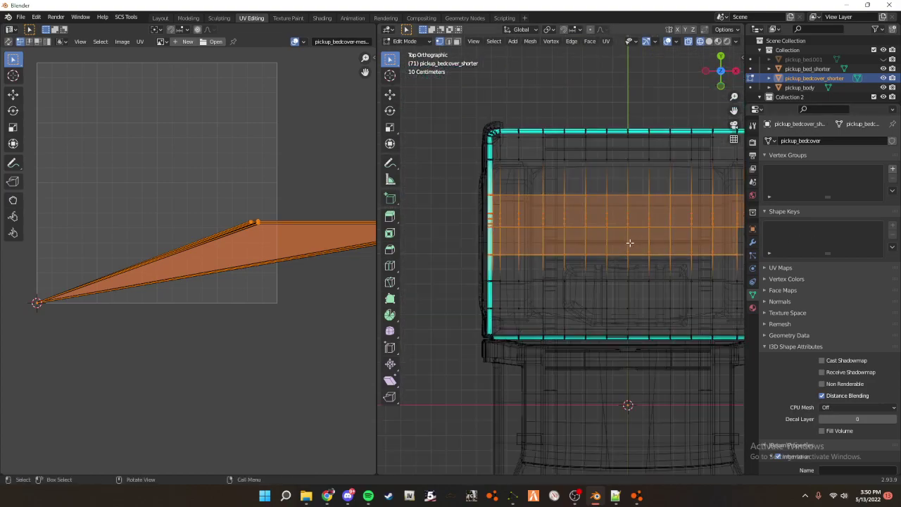
shift+middle_drag(629, 242, 579, 245)
scroll(581, 245, down, 2)
shift+drag(705, 253, 705, 252)
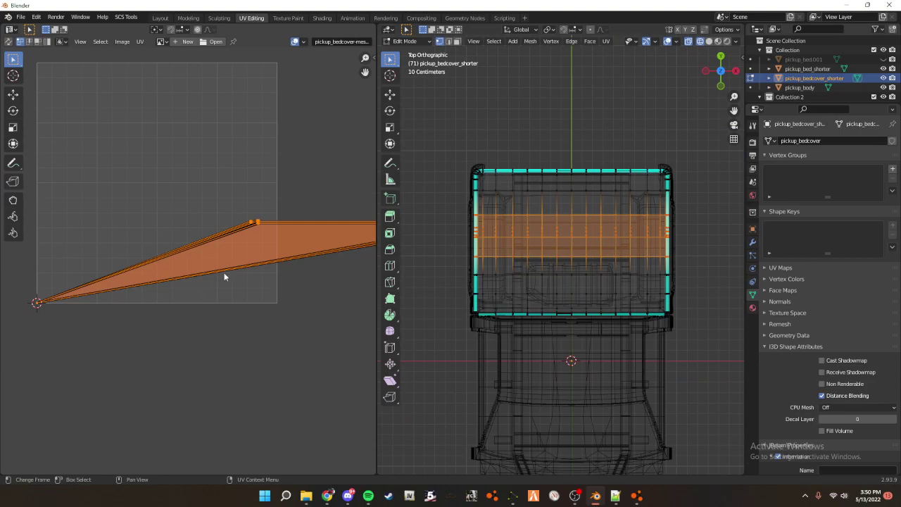
- Select the bed cover's rows nearest the cab and examine their UVs up close
scroll(212, 278, down, 5)
scroll(212, 194, up, 2)
middle_drag(146, 267, 247, 268)
scroll(213, 193, up, 3)
drag(438, 339, 775, 272)
scroll(333, 227, down, 8)
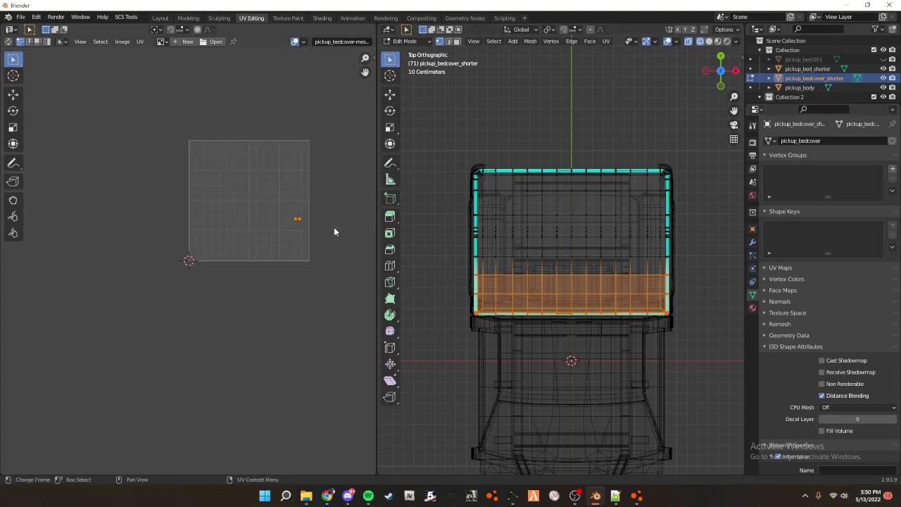
scroll(317, 236, up, 6)
middle_drag(303, 242, 208, 252)
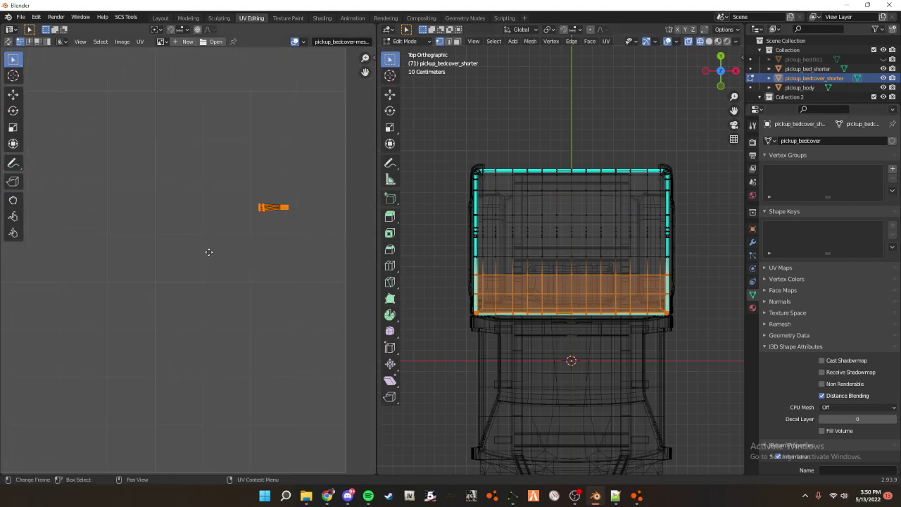
- Try enlarging the UVs of the whole bed cover, and undo the attempt back to the rows nearest the cab
scroll(298, 258, down, 6)
drag(429, 354, 711, 138)
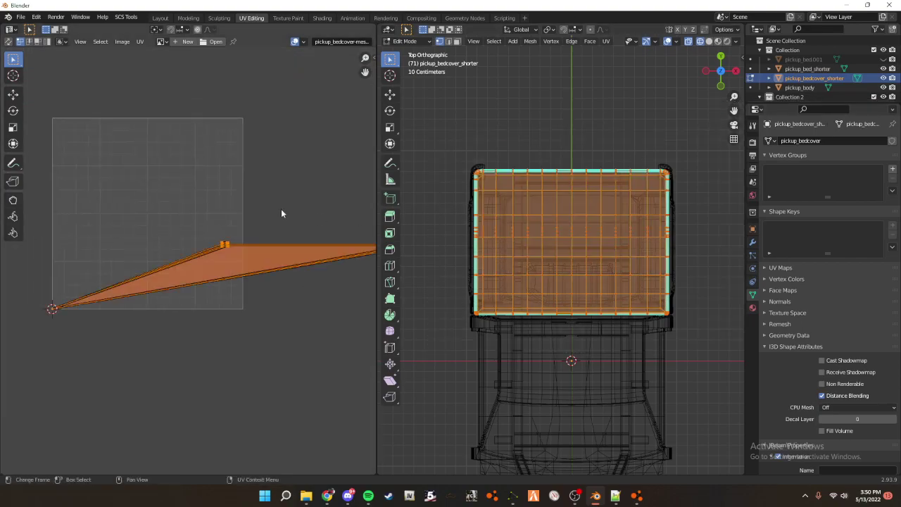
key(s)
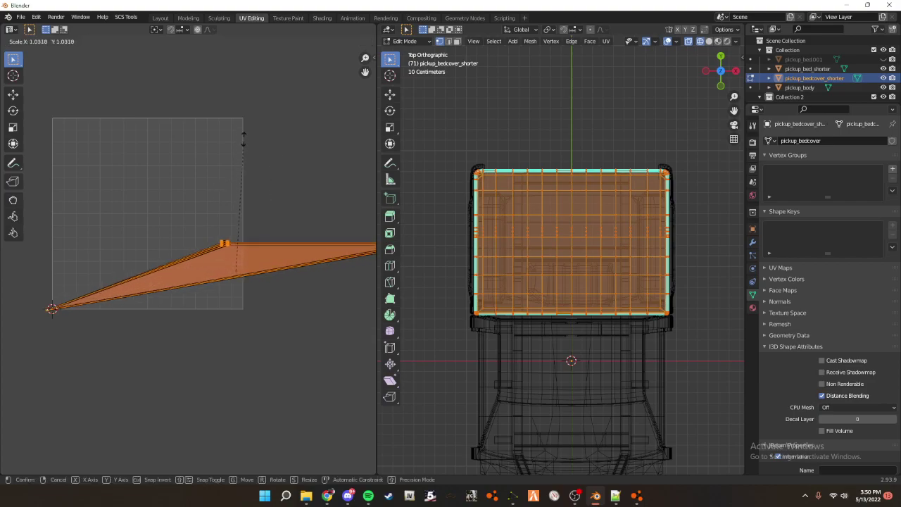
click(248, 139)
key(ctrl+z)
key(ctrl+z)
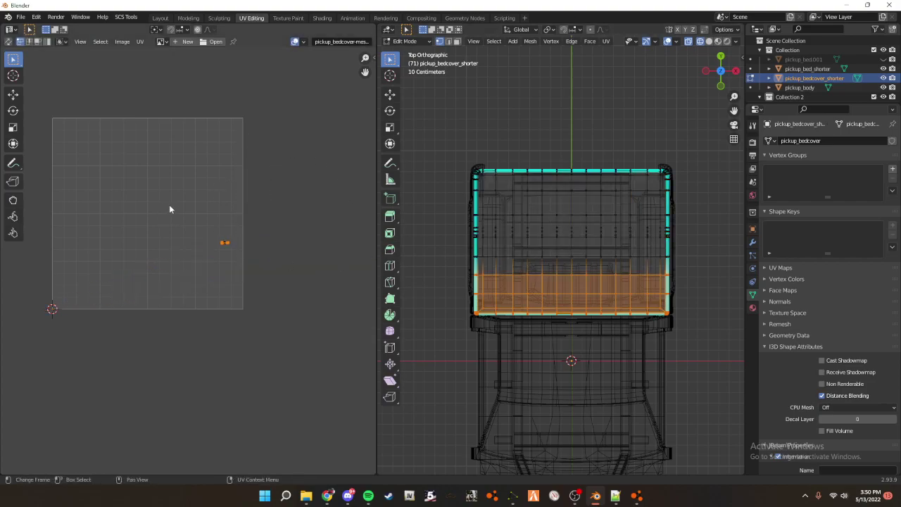
- Unwrap the UVs of the bed cover's selected rows nearest the cab
scroll(271, 224, up, 5)
right_click(271, 266)
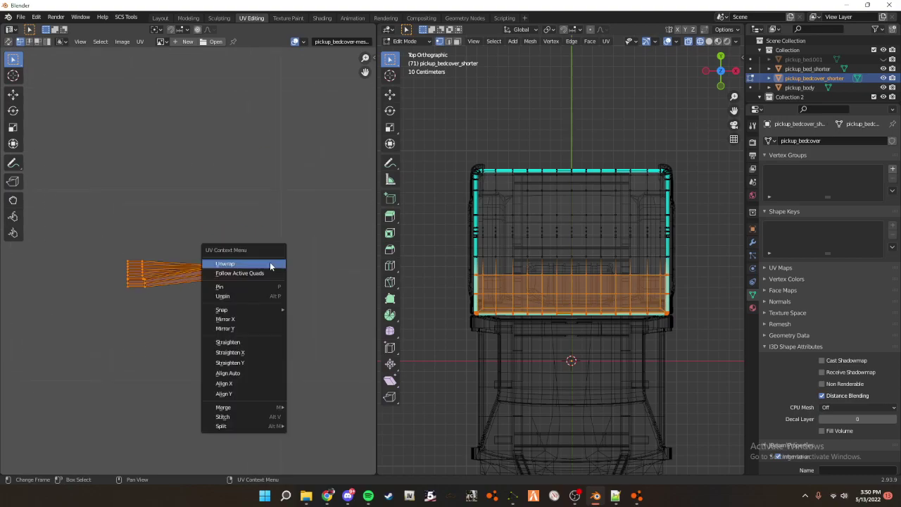
click(271, 265)
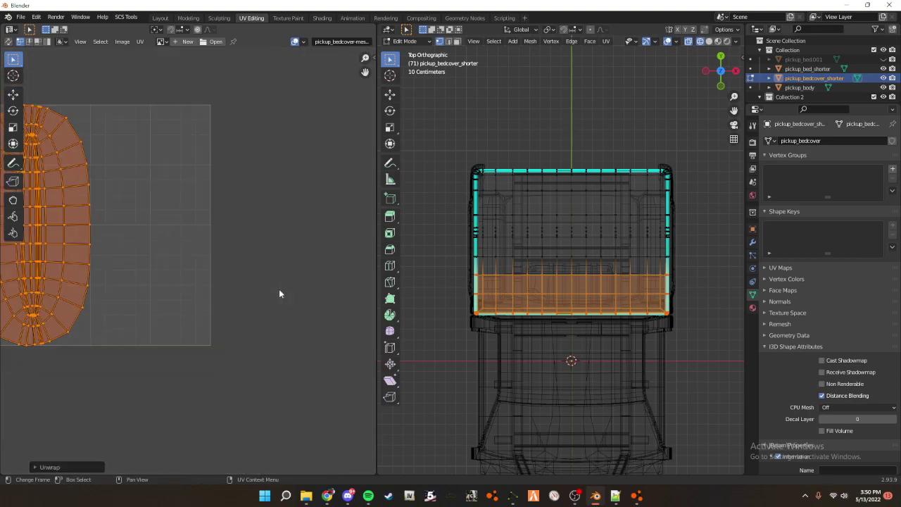
- Select the whole bed cover, try to unwrap all of it, and examine the resulting UV layout
key(a)
scroll(271, 288, down, 1)
right_click(278, 233)
click(279, 234)
scroll(279, 231, up, 4)
right_click(266, 182)
middle_drag(589, 310, 587, 313)
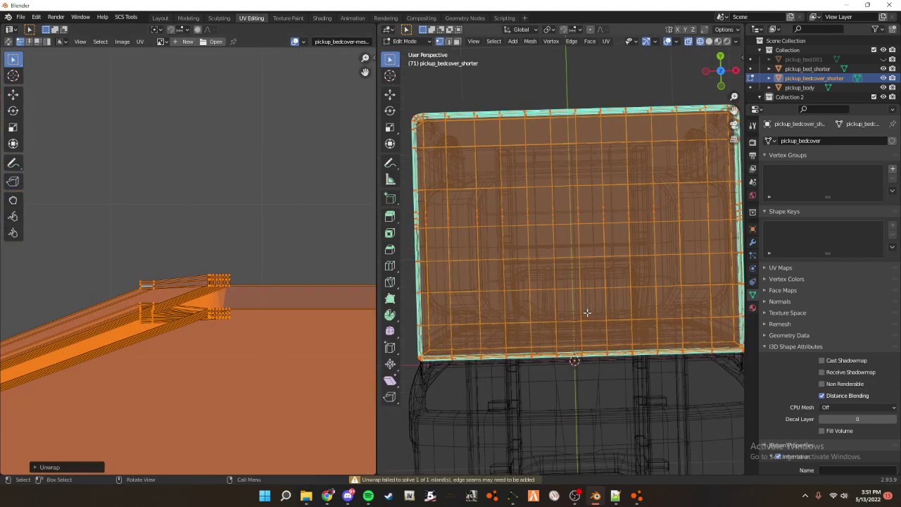
key(KP_7)
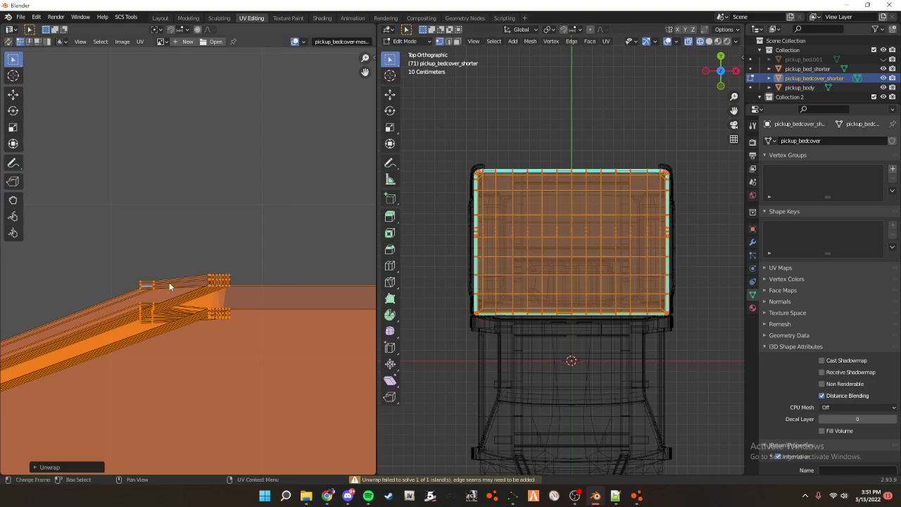
scroll(186, 288, down, 13)
scroll(183, 281, up, 3)
scroll(270, 151, up, 11)
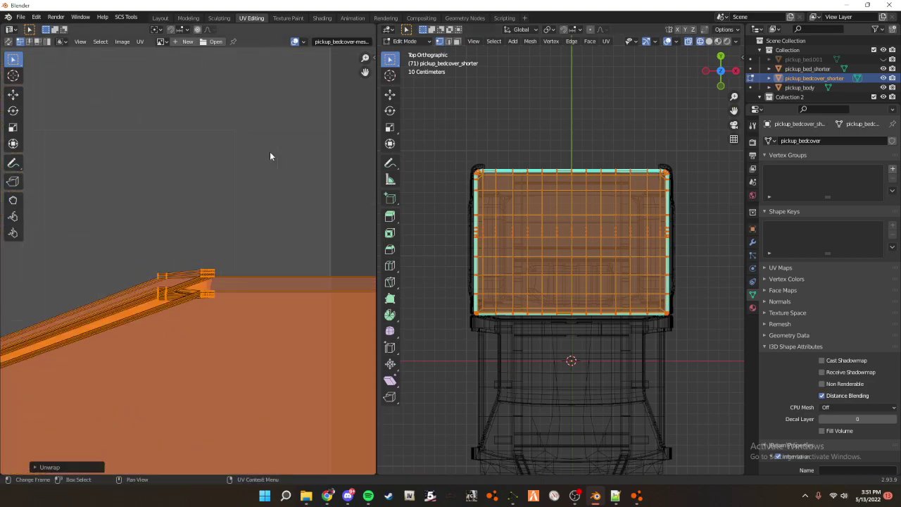
- Scale the whole bed cover's UVs down to a tiny cluster, about 0.03 of their size
key(s)
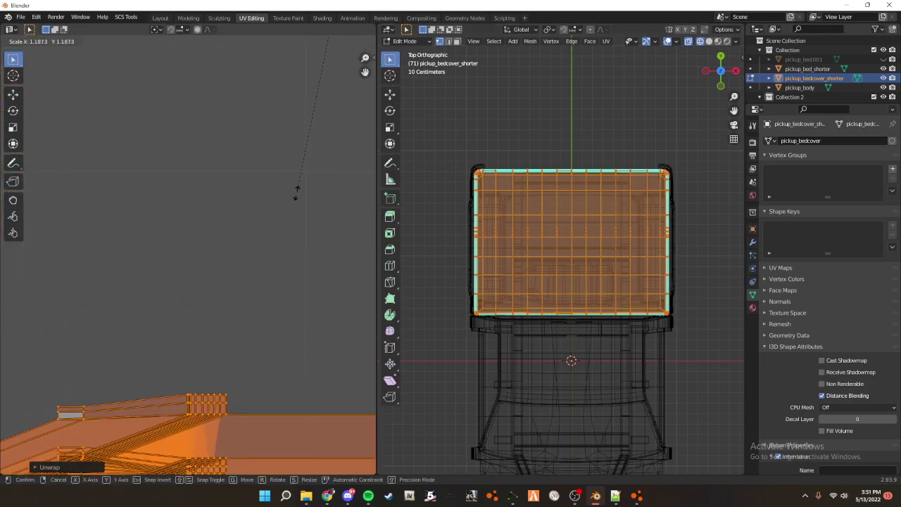
click(324, 59)
key(s)
click(316, 82)
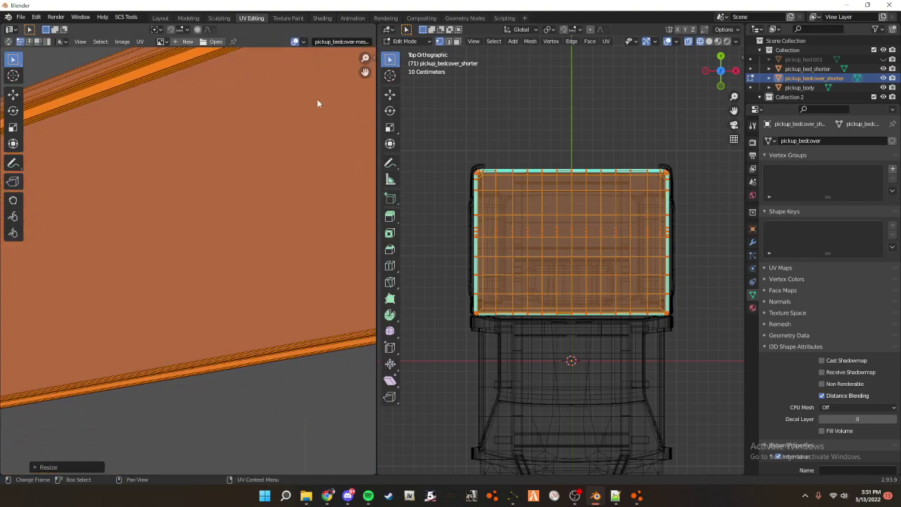
scroll(304, 189, down, 6)
scroll(204, 197, down, 2)
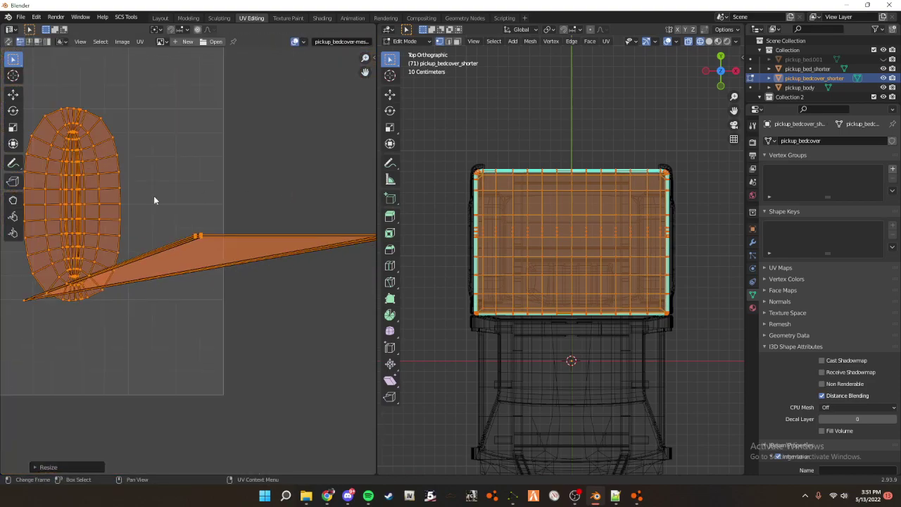
key(s)
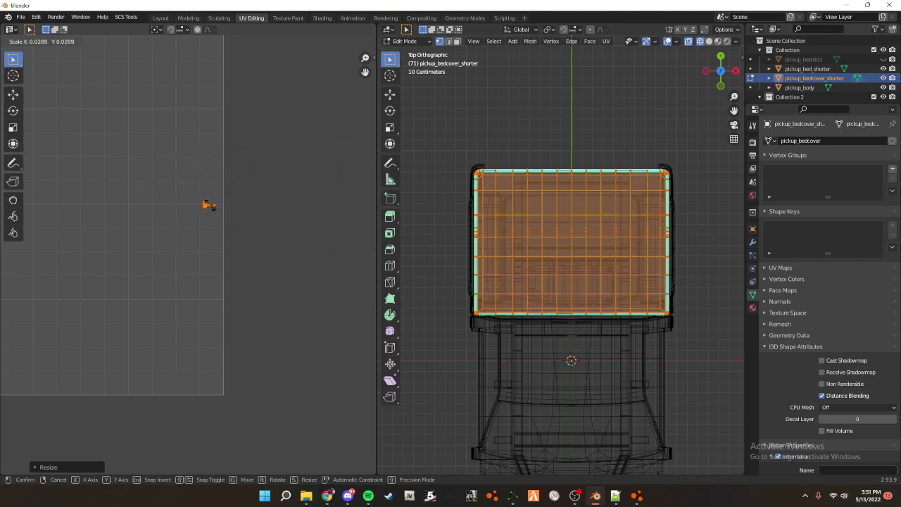
click(209, 204)
scroll(242, 265, up, 4)
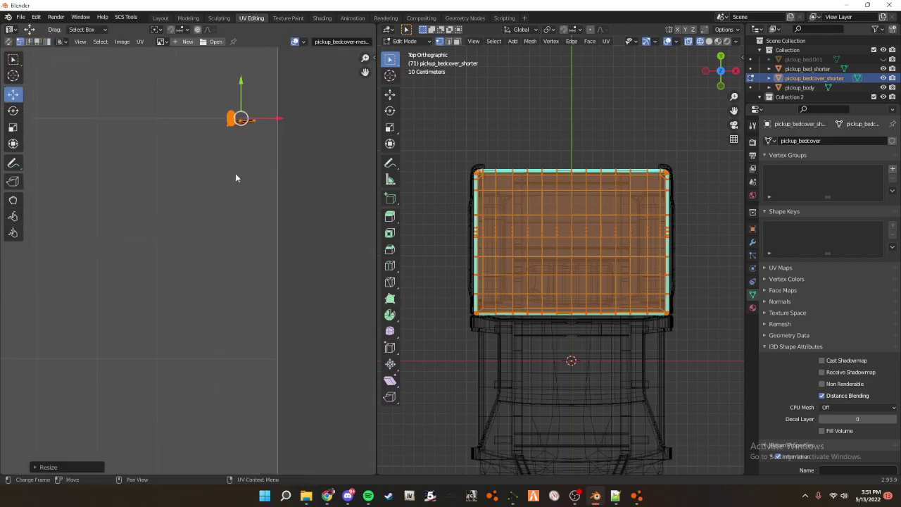
- Move the bed cover's shrunken UV cluster to another spot in the UV space
drag(234, 133, 203, 277)
scroll(206, 280, up, 10)
drag(340, 404, 233, 230)
scroll(242, 302, down, 4)
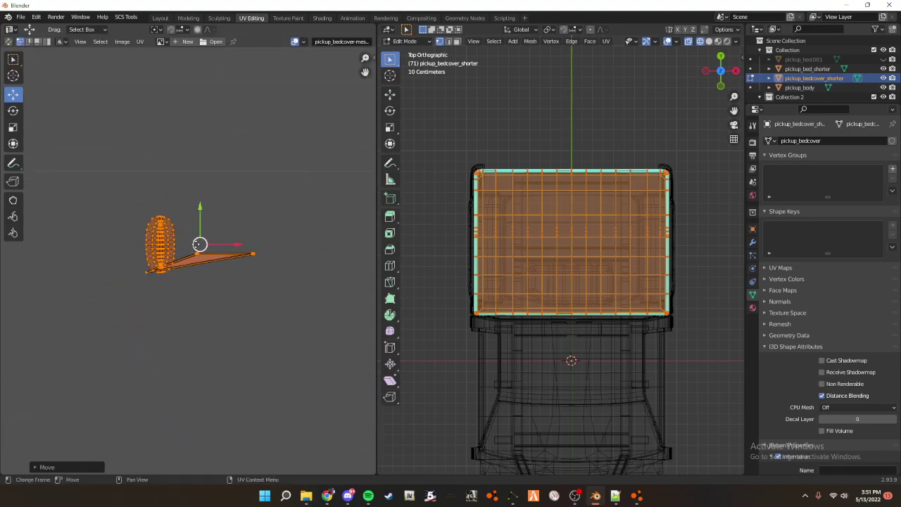
- Return to Object Mode and select the shortened bed, bed cover and pickup body together
middle_drag(564, 233, 602, 184)
scroll(569, 358, down, 5)
middle_drag(569, 358, 676, 334)
key(Tab)
middle_drag(587, 275, 433, 320)
drag(729, 113, 303, 337)
- Export the selected meshes as Collada into the mod's dae folder, overwriting LP_pickup_bed_shorter.dae
click(21, 16)
mouse_move(42, 152)
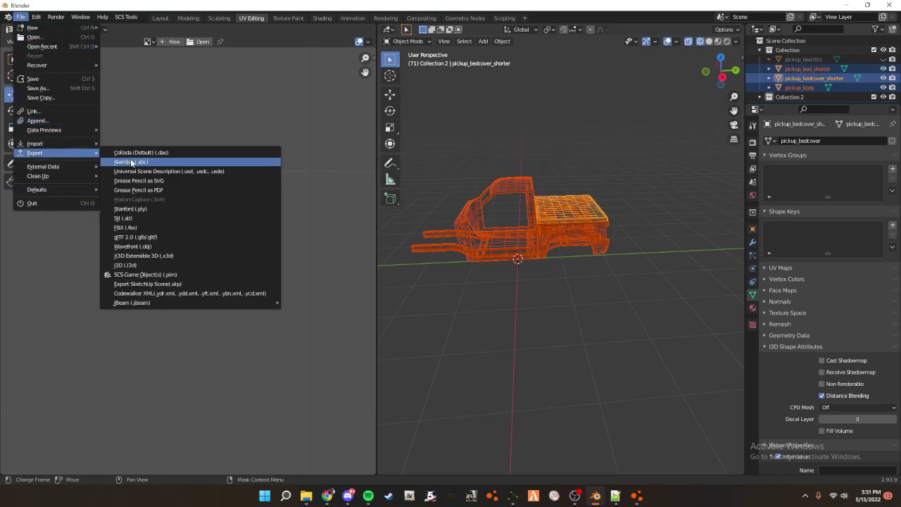
click(175, 152)
scroll(256, 347, down, 2)
scroll(256, 348, up, 2)
click(255, 348)
click(381, 143)
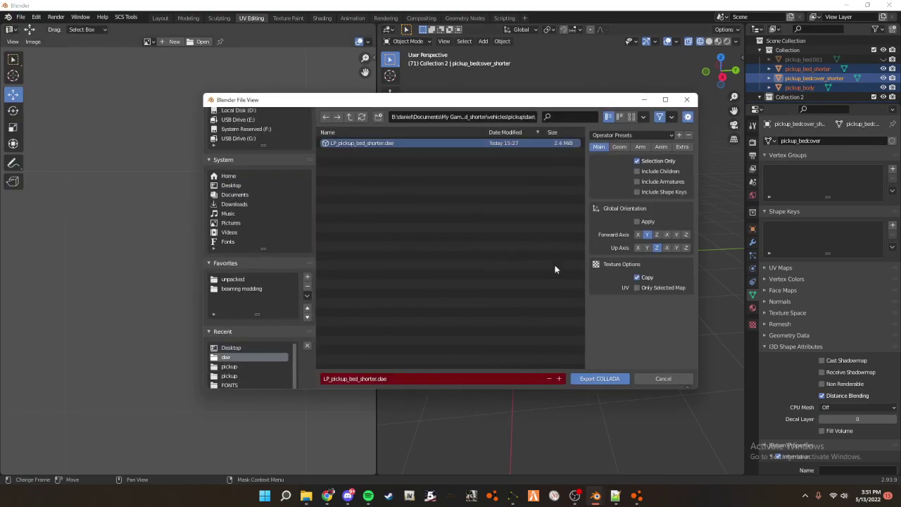
click(615, 379)
- Switch to BeamNG.drive and reload the truck with the re-exported bed cover
click(636, 496)
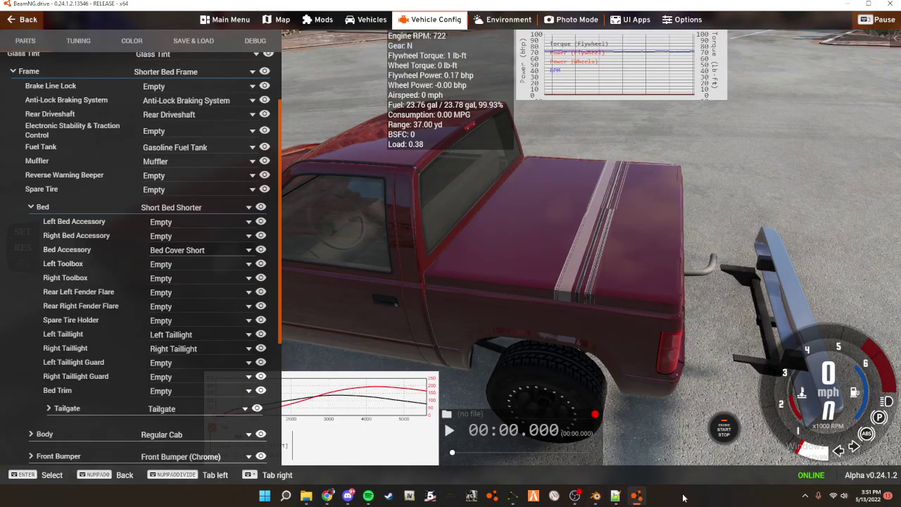
mouse_move(636, 495)
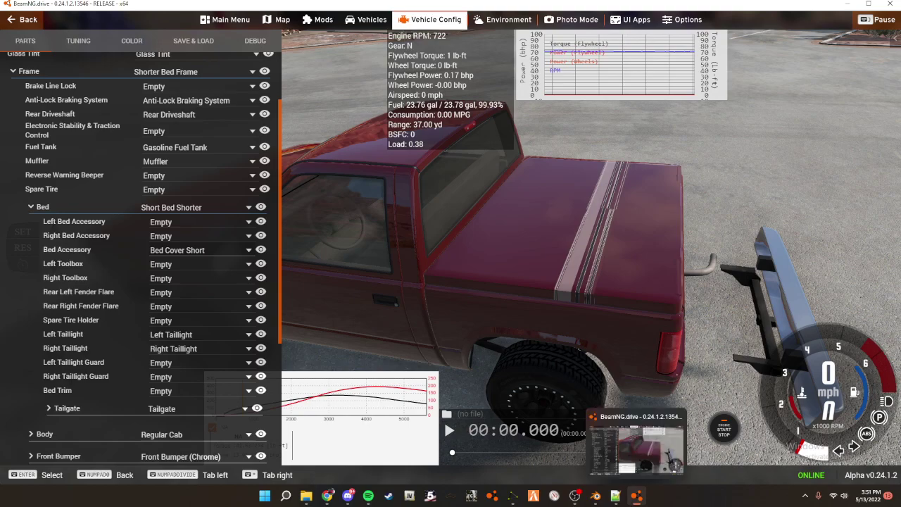
key(ctrl+r)
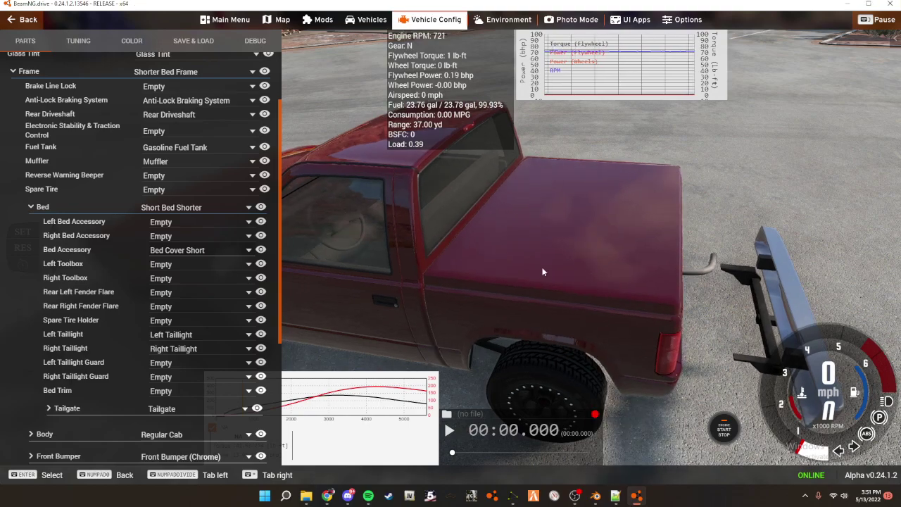
- Examine the reloaded bed cover, bed side and rear wheel arch up close while revving the engine
right_drag(572, 250, 616, 249)
scroll(572, 250, up, 5)
key(w)
scroll(572, 250, down, 5)
scroll(572, 250, up, 4)
key(w)
scroll(616, 248, down, 3)
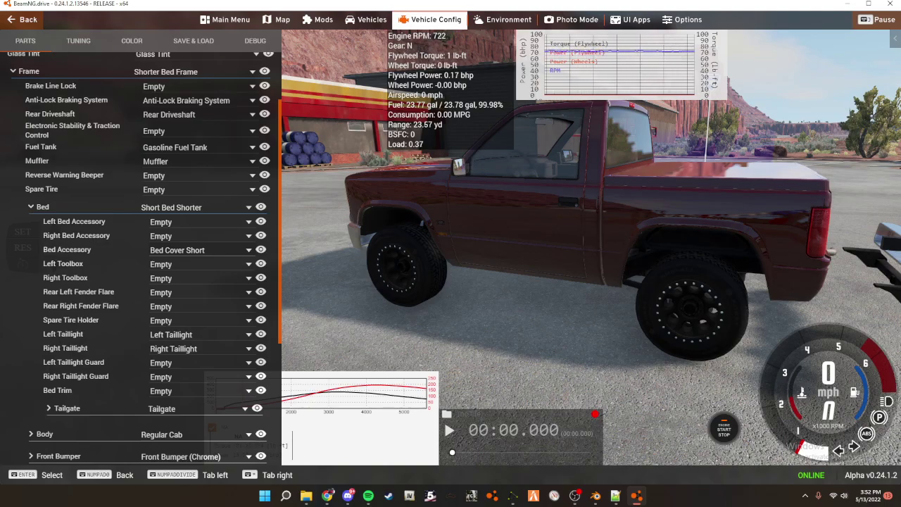
right_drag(668, 259, 612, 268)
key(w)
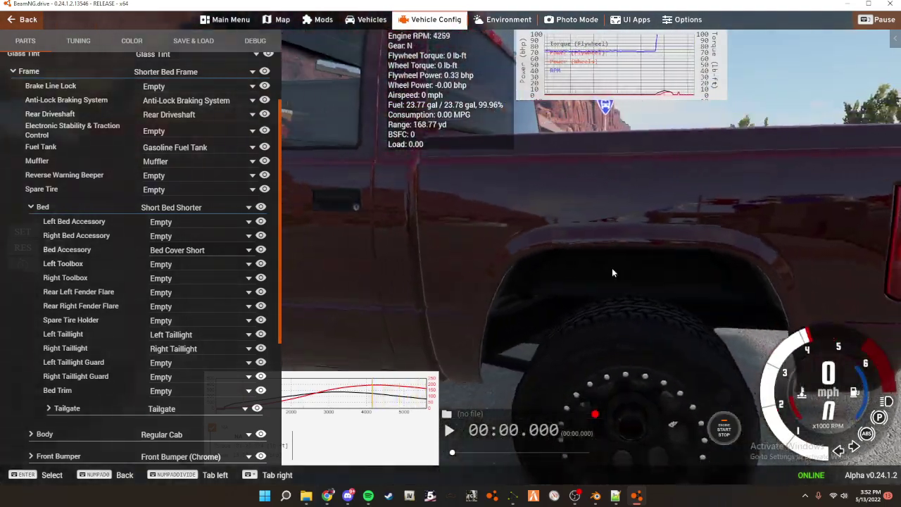
scroll(612, 269, down, 4)
scroll(612, 273, down, 5)
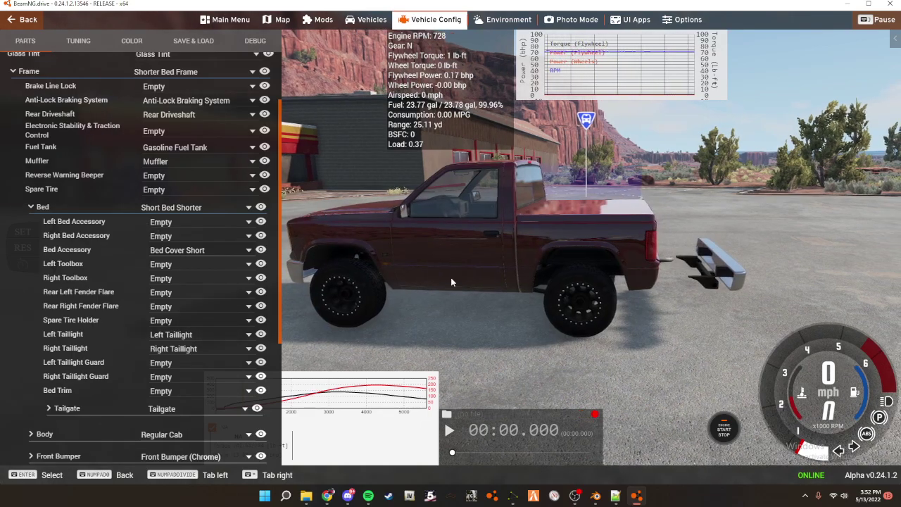
- Inspect the shortened bed, exhaust tip and rear bumper from the truck's other side while revving the engine
key(d)
key(w)
right_drag(453, 290, 367, 277)
key(w)
key(w)
key(s)
key(d)
key(a)
key(w)
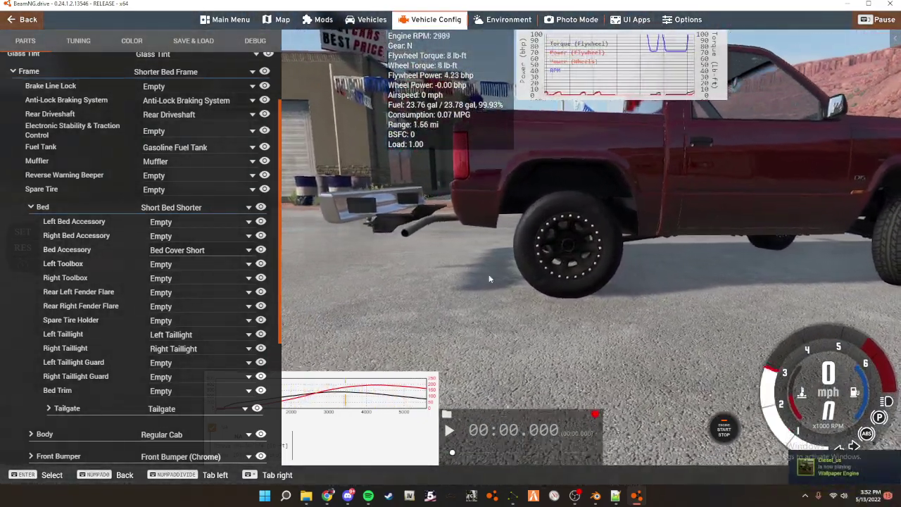
key(d)
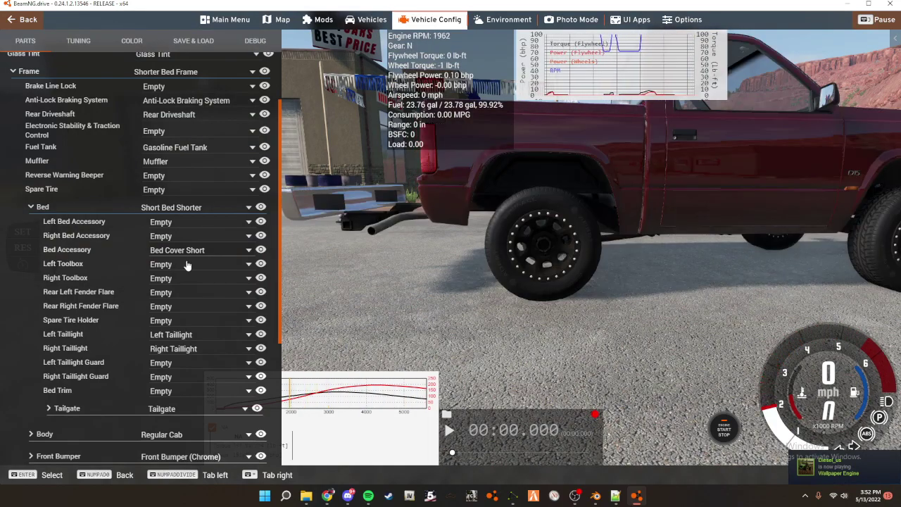
- Try Side Pipes in the frame's muffler slot, and switch the slot back to the standard Muffler
scroll(141, 338, down, 3)
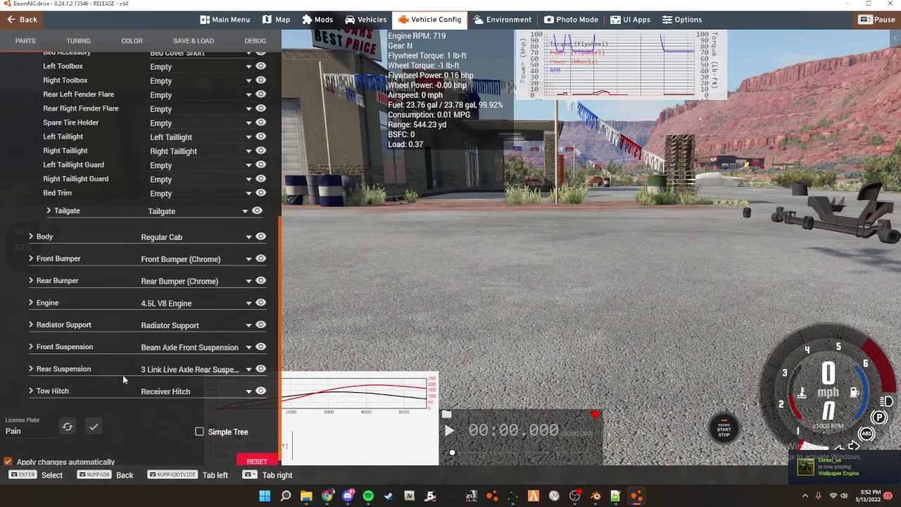
click(43, 301)
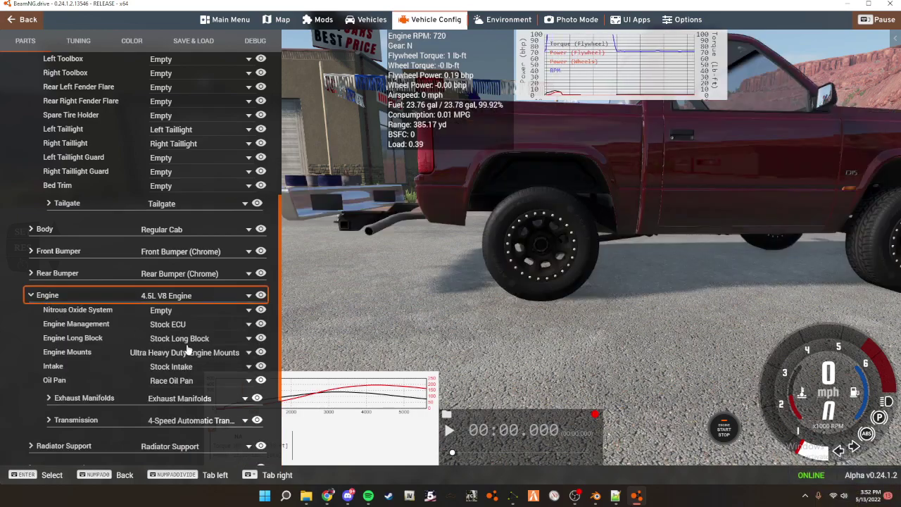
scroll(142, 302, up, 4)
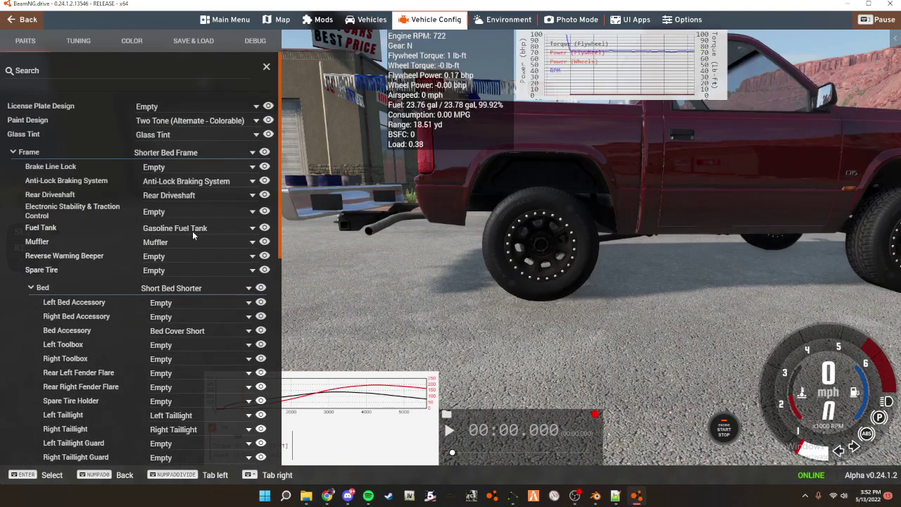
click(184, 243)
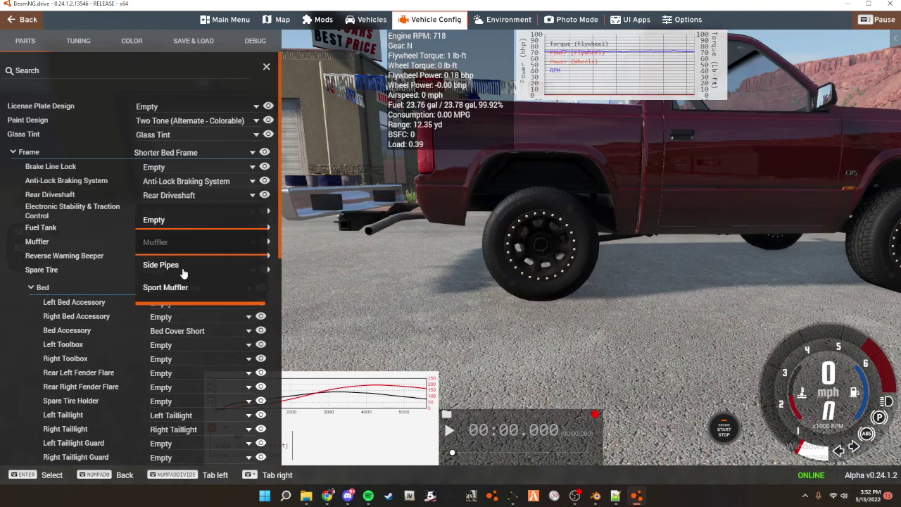
click(184, 266)
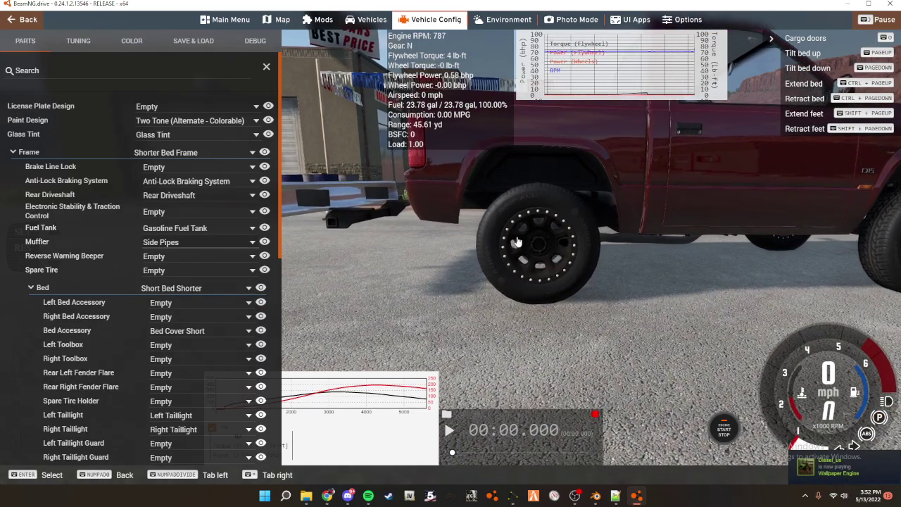
key(Down)
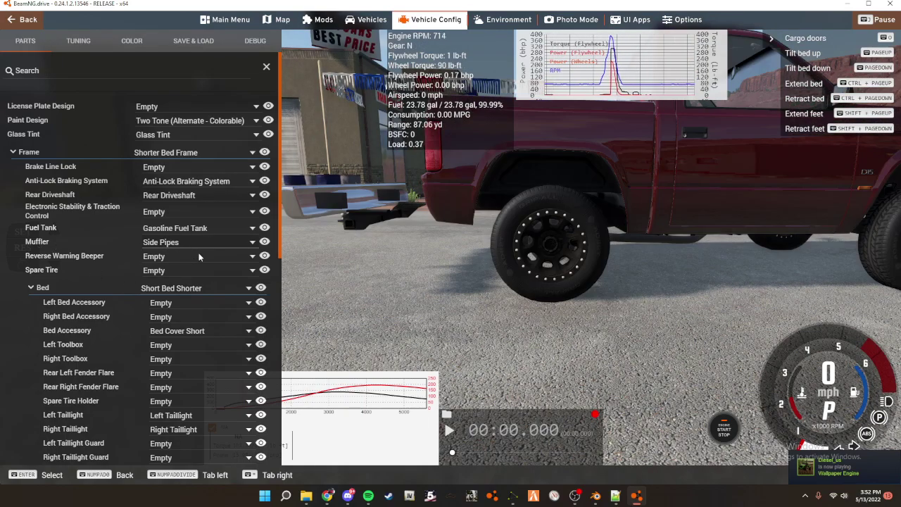
click(202, 242)
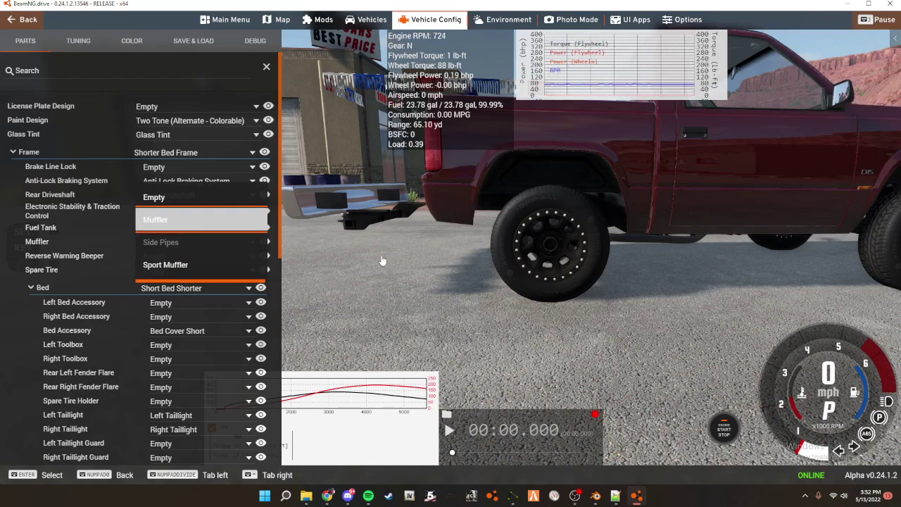
key(Return)
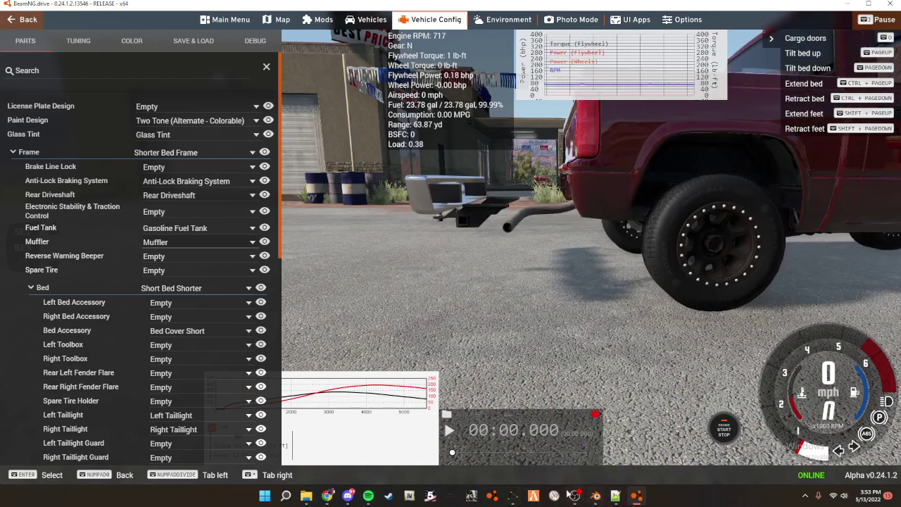
click(368, 495)
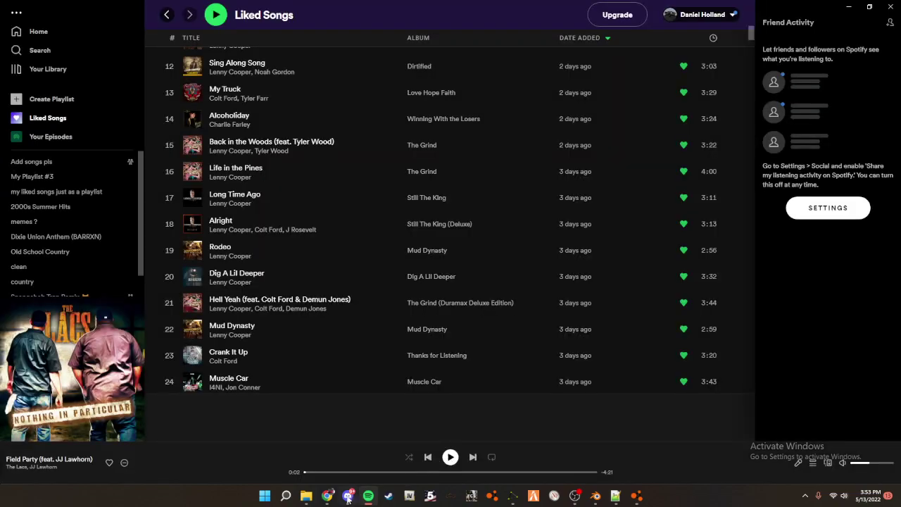
click(369, 499)
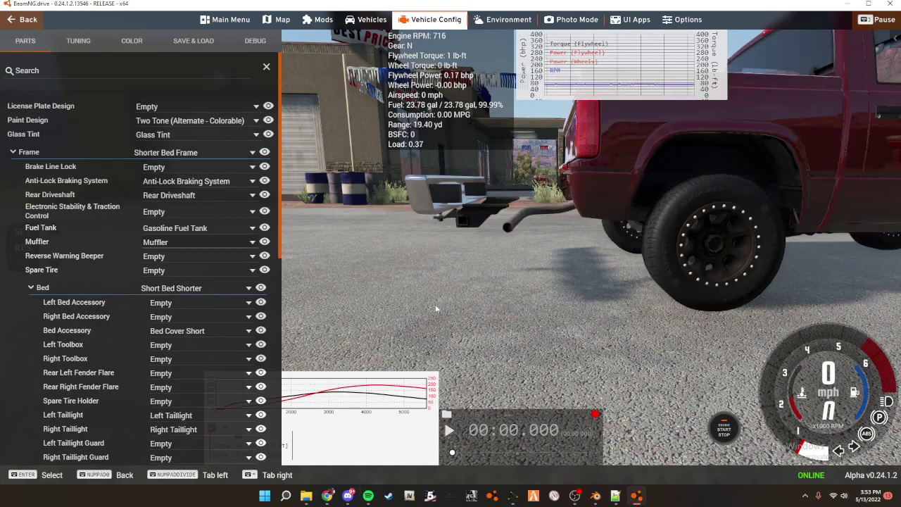
- In Notepad++, copy the Rear Suspension slot's nodeMove with y -0.4 over the Rear Bumper slot's nodeOffset in LP_pickup_frame_shorter.jbeam
click(616, 495)
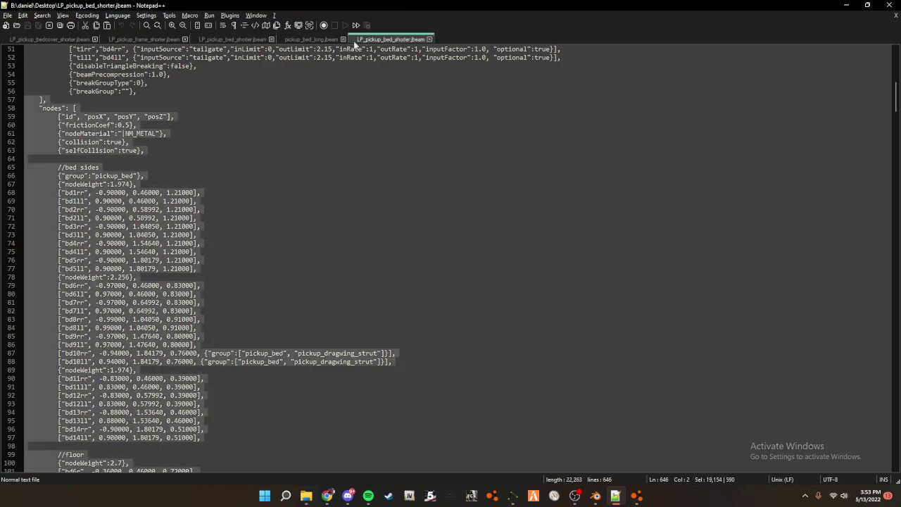
click(144, 39)
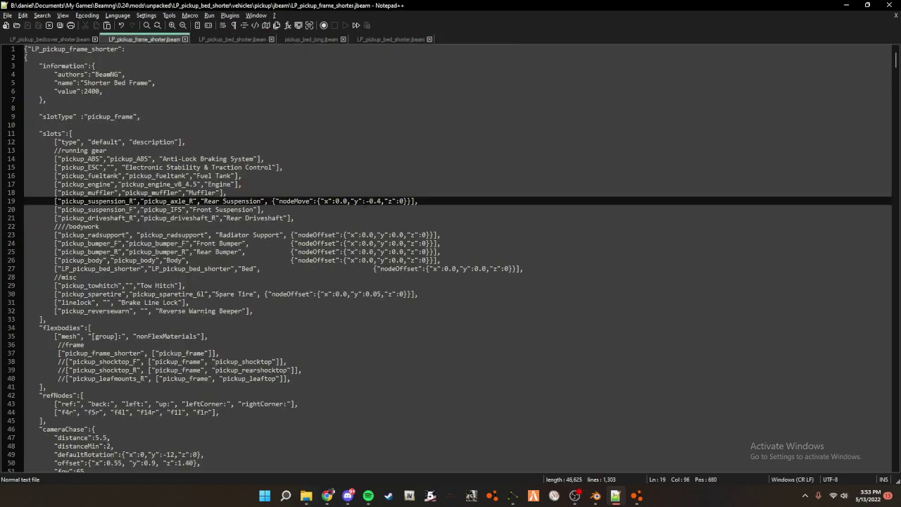
drag(443, 203, 267, 202)
key(ctrl+c)
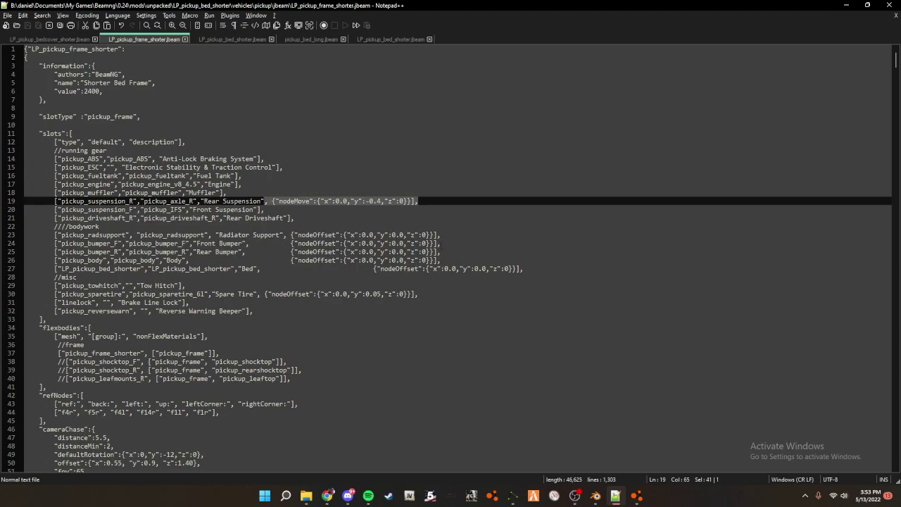
drag(444, 252, 247, 251)
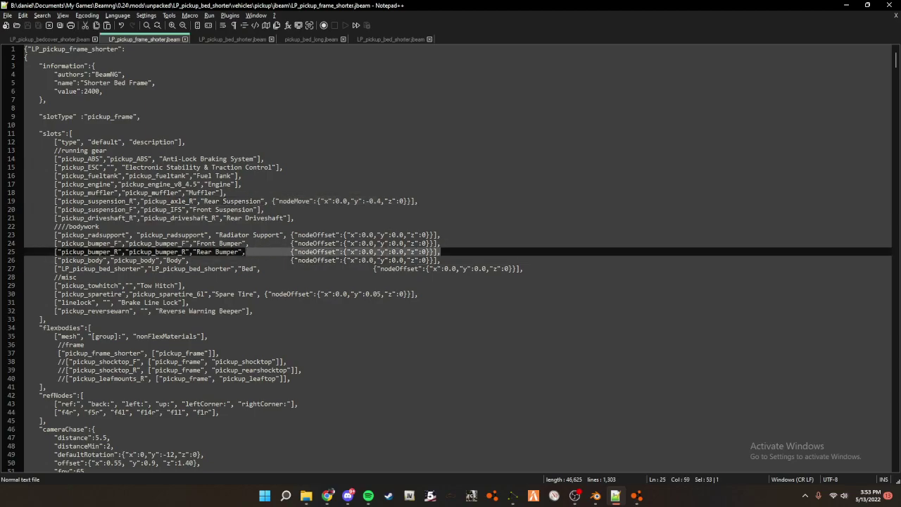
key(ctrl+v)
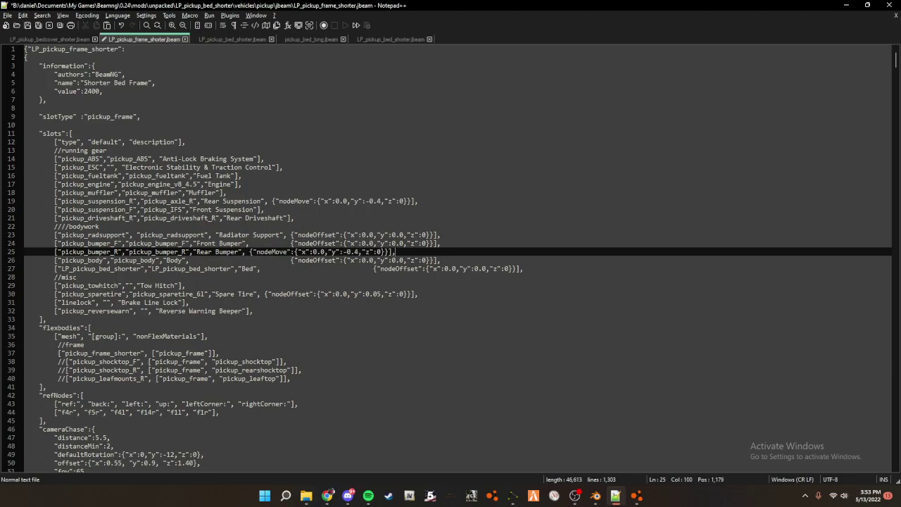
- Add the same nodeMove with y -0.4 to the Tow Hitch slot and save the frame file
drag(217, 286, 178, 286)
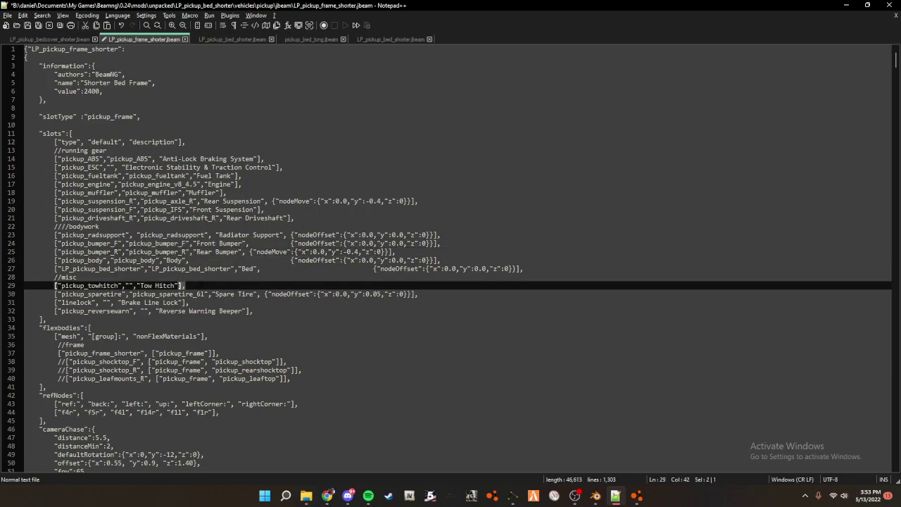
key(ctrl+v)
key(ctrl+s)
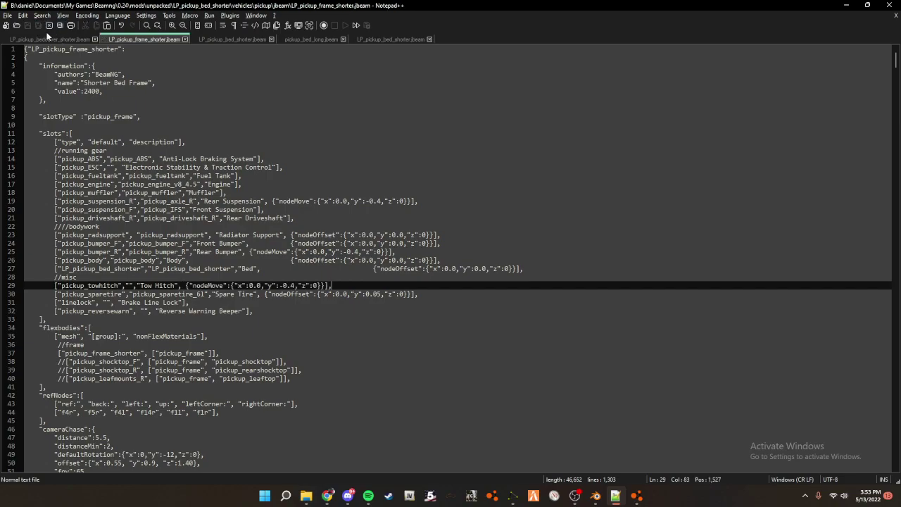
- Switch to BeamNG.drive, reload the truck with the edited frame, and pull on its rear bumper nodes
key(alt+Tab)
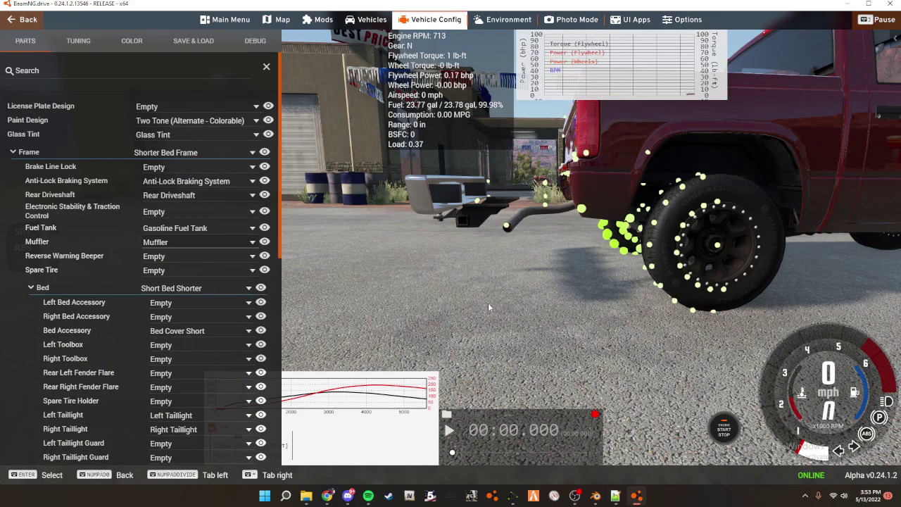
key(ctrl+r)
right_drag(510, 291, 611, 192)
key(w)
key(w)
key(w)
ctrl+drag(612, 193, 604, 109)
ctrl+drag(622, 229, 681, 173)
right_drag(681, 174, 690, 194)
- Show the collision triangles and test the rear bumper and bed cover by pulling on their nodes
key(ctrl+t)
key(ctrl)
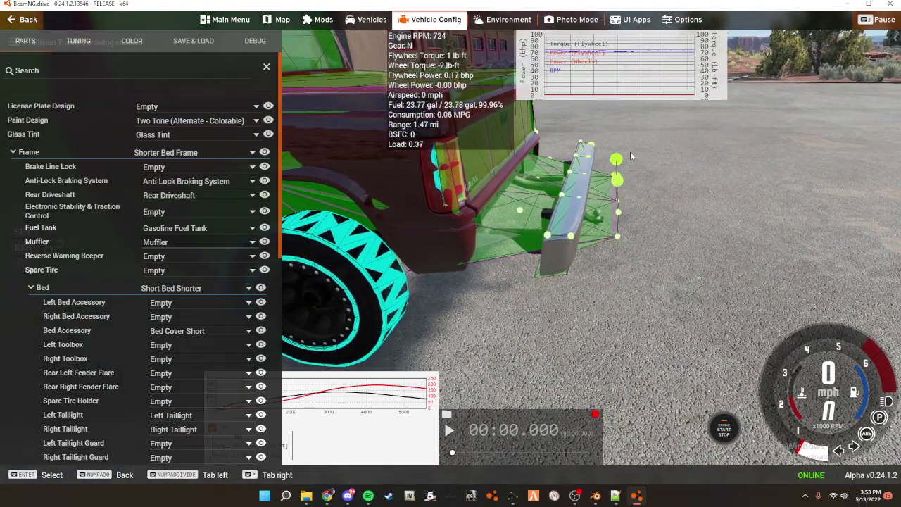
ctrl+drag(617, 214, 651, 169)
mouse_move(651, 169)
right_down()
mouse_move(655, 218)
mouse_move(637, 220)
mouse_move(648, 194)
mouse_move(642, 157)
right_up()
key(ctrl)
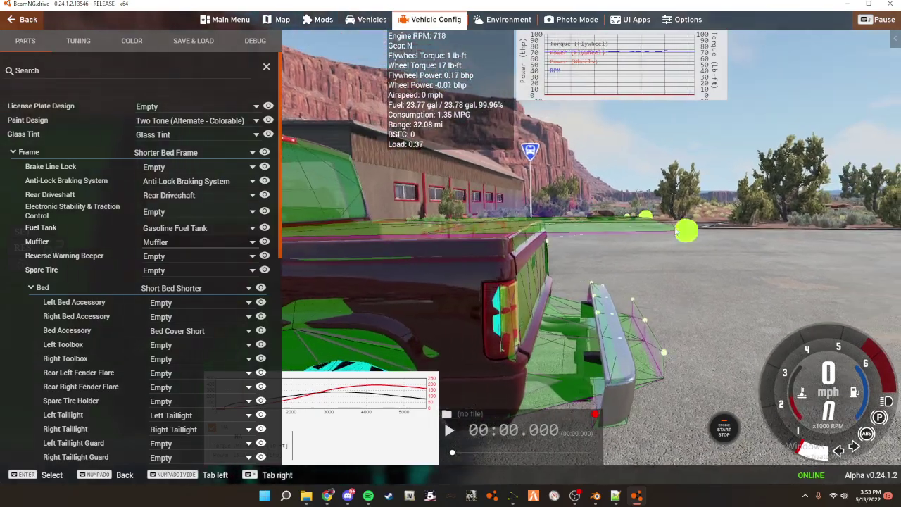
ctrl+drag(661, 215, 802, 116)
right_drag(801, 182, 806, 204)
- Nudge the truck forward and pull on its rear nodes while examining the collision mesh from other angles
key(Up)
right_drag(644, 204, 609, 208)
ctrl+drag(610, 170, 529, 179)
right_drag(527, 162, 655, 246)
ctrl+drag(674, 271, 659, 151)
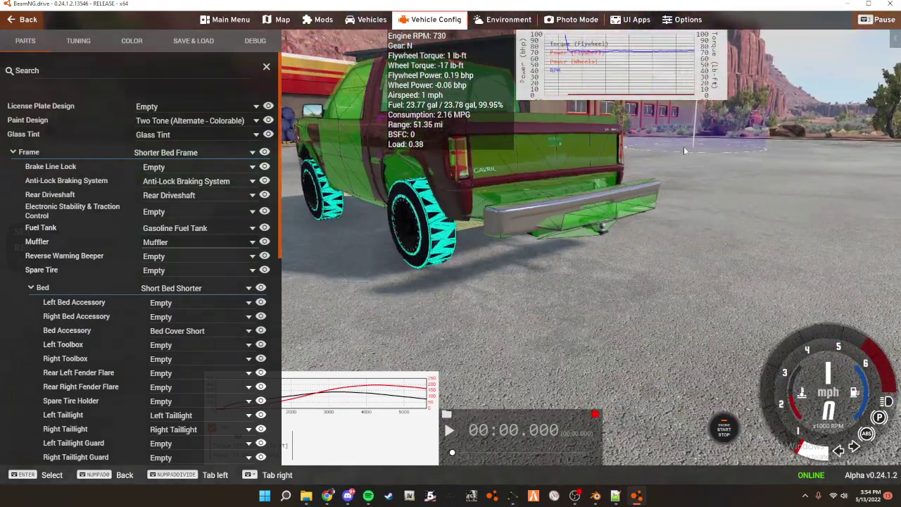
- Reset the truck and view its bed, rear wheel and bumper from the side
key(r)
right_drag(684, 147, 726, 106)
right_drag(485, 176, 570, 180)
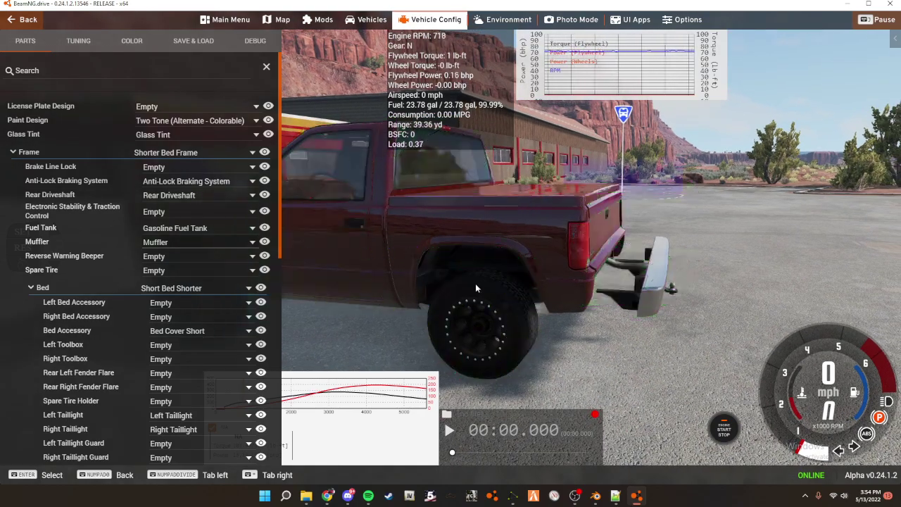
- Compare the slotType in LP_pickup_bed_shorter.jbeam with the Bed slot entry in LP_pickup_frame_shorter.jbeam
click(618, 497)
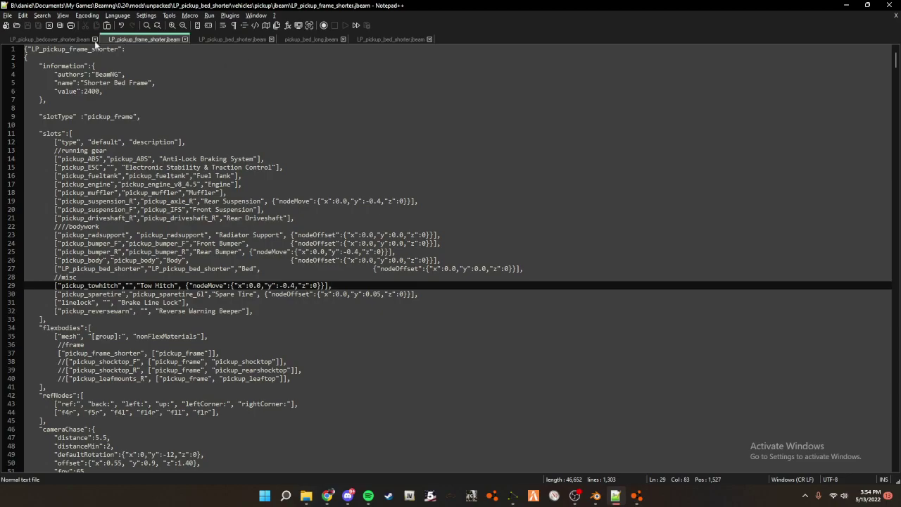
click(65, 39)
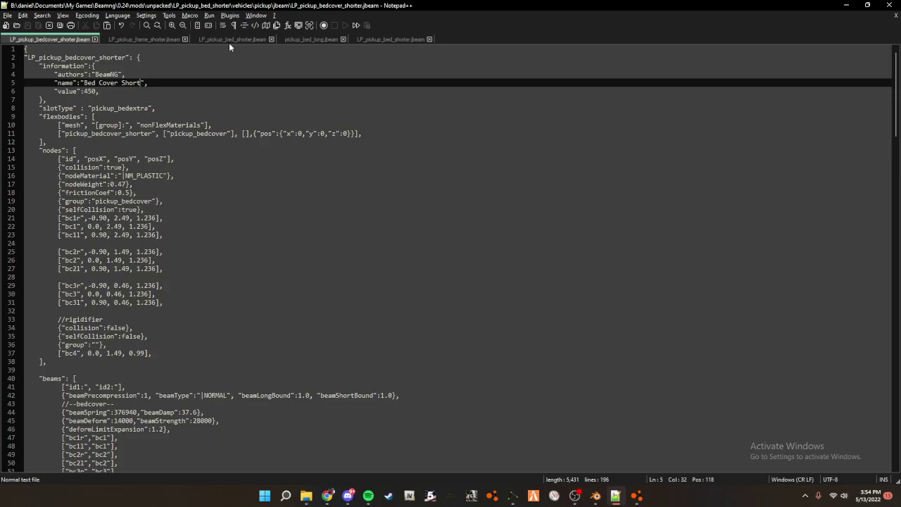
click(247, 39)
scroll(166, 156, up, 17)
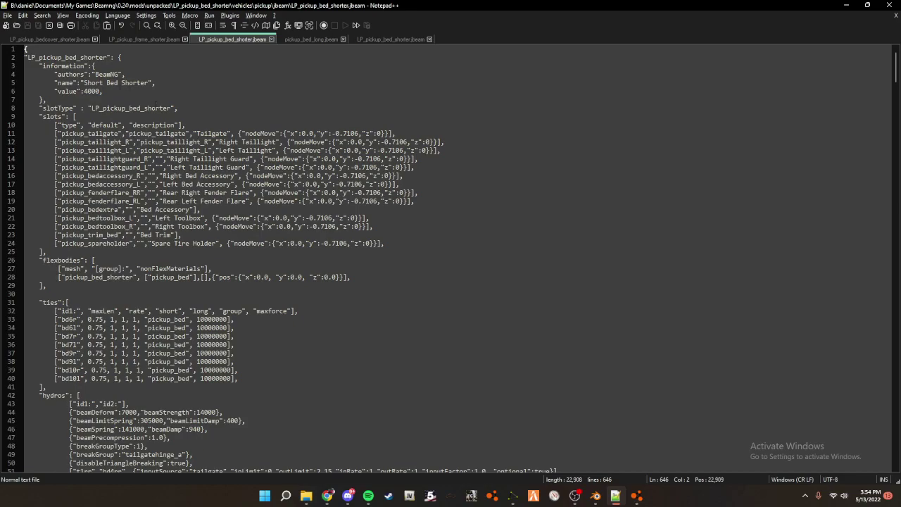
drag(171, 108, 91, 108)
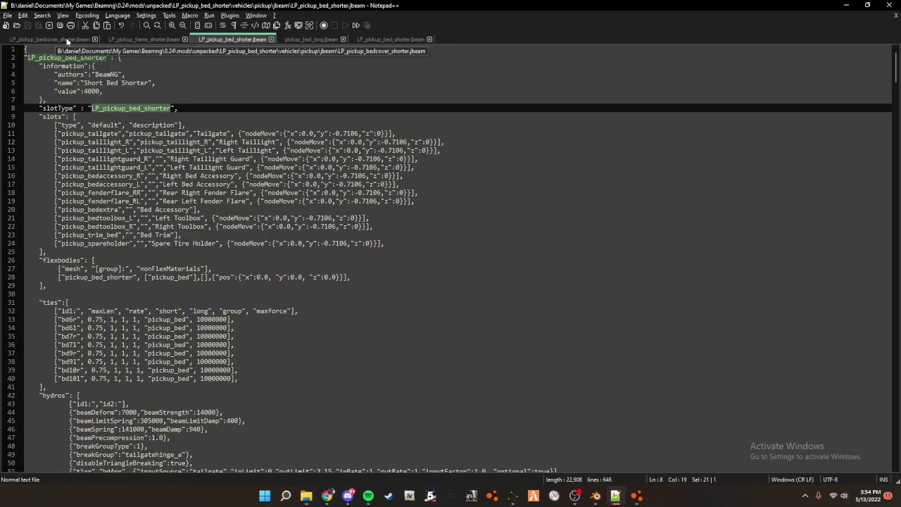
click(149, 40)
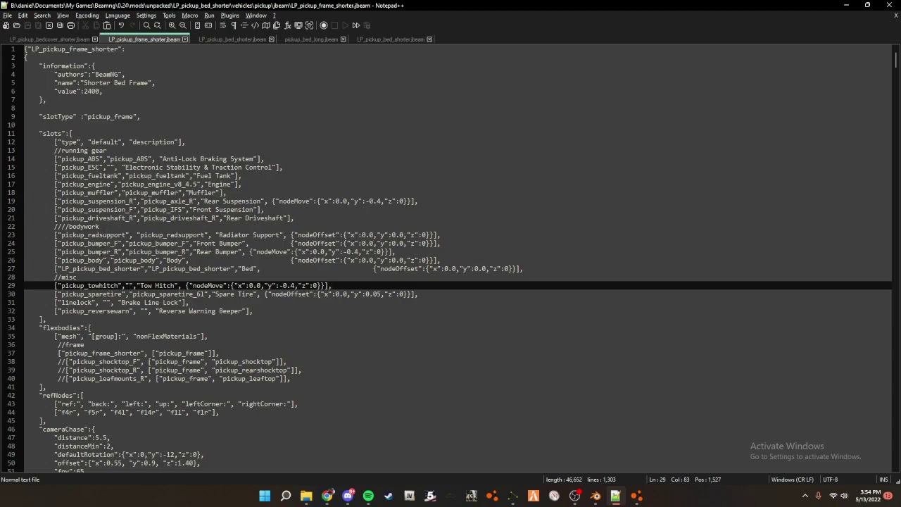
double_click(100, 269)
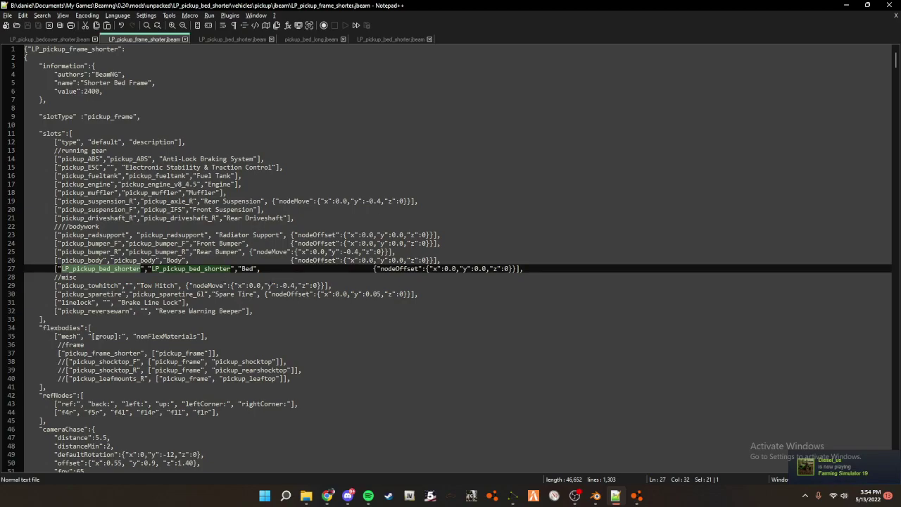
- Switch to BeamNG.drive and change the truck's Frame to Off-Road Frame
click(635, 497)
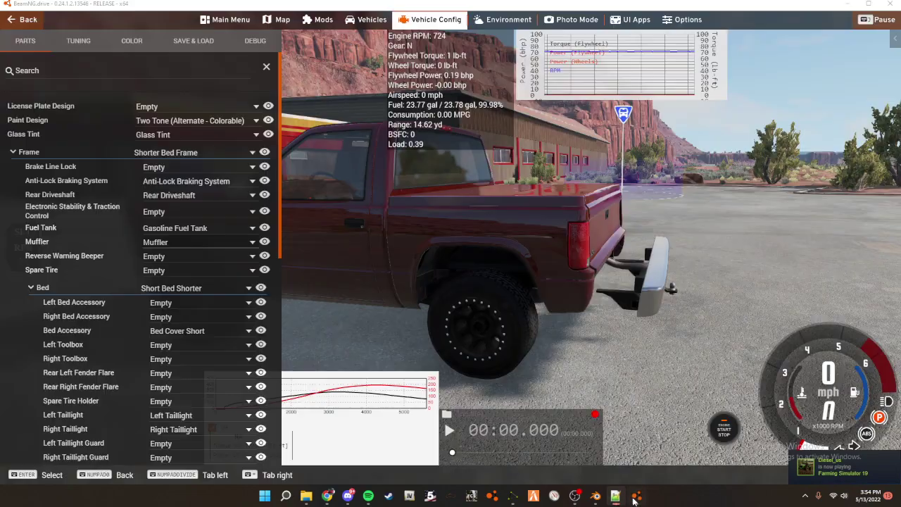
click(348, 496)
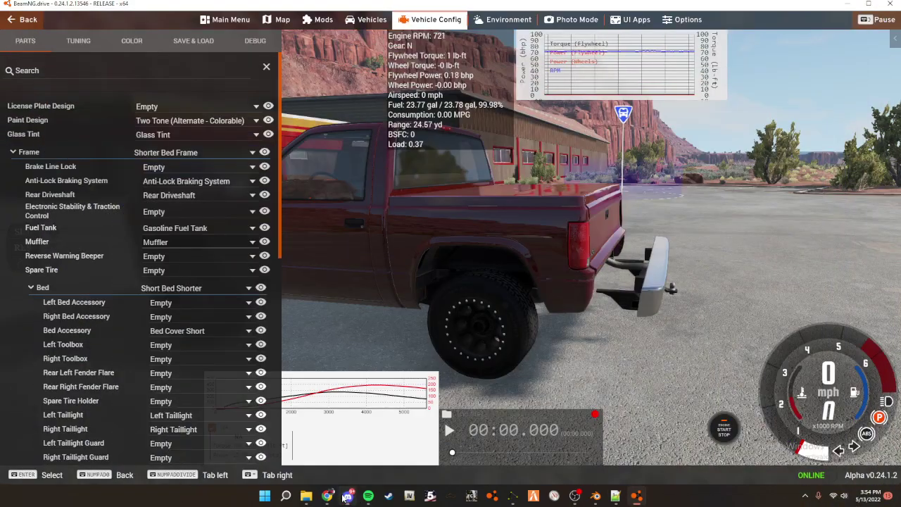
click(348, 497)
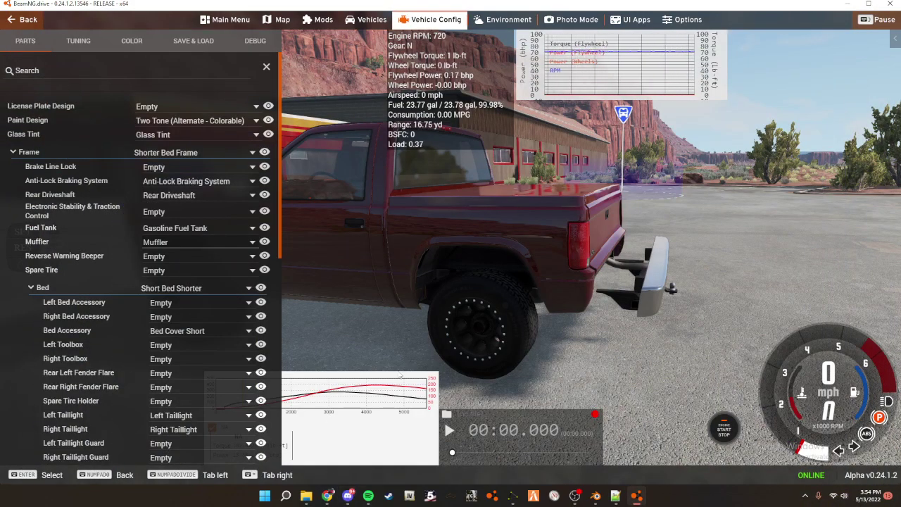
click(157, 153)
scroll(197, 125, up, 5)
scroll(197, 124, down, 8)
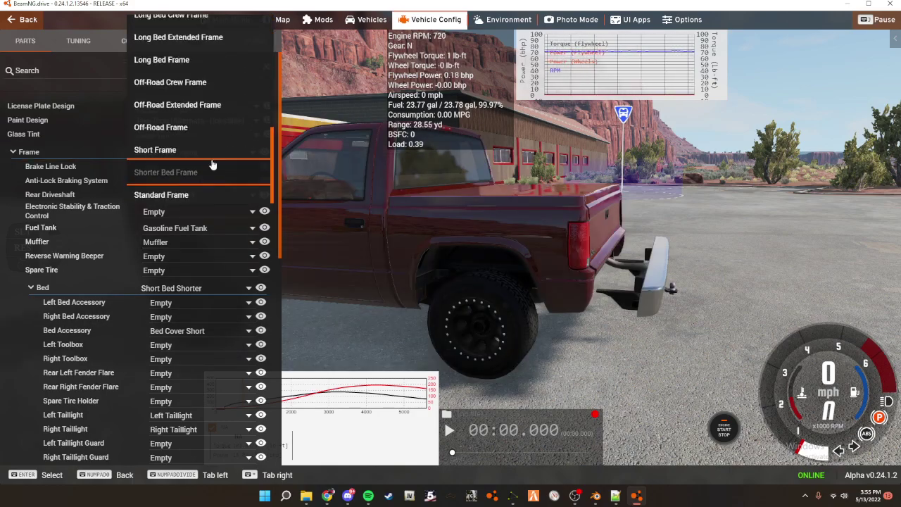
click(188, 128)
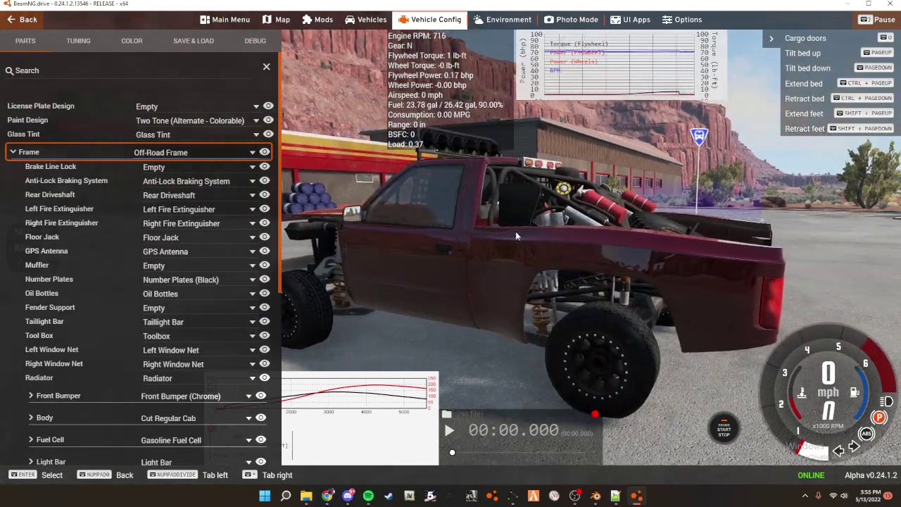
- Rev the engine and look at the off-road truck's rear fenders, roll cage and spare tire from behind
right_drag(501, 251, 463, 262)
key(w)
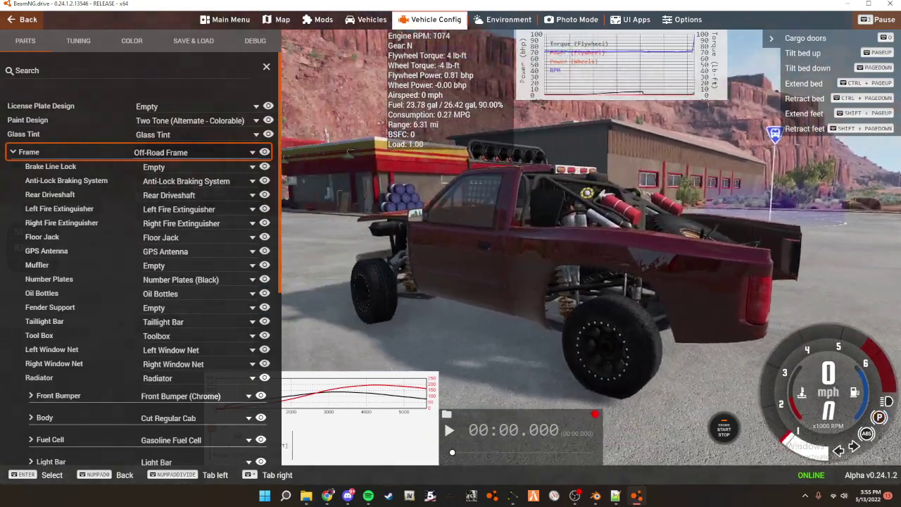
right_drag(662, 258, 299, 255)
key(w)
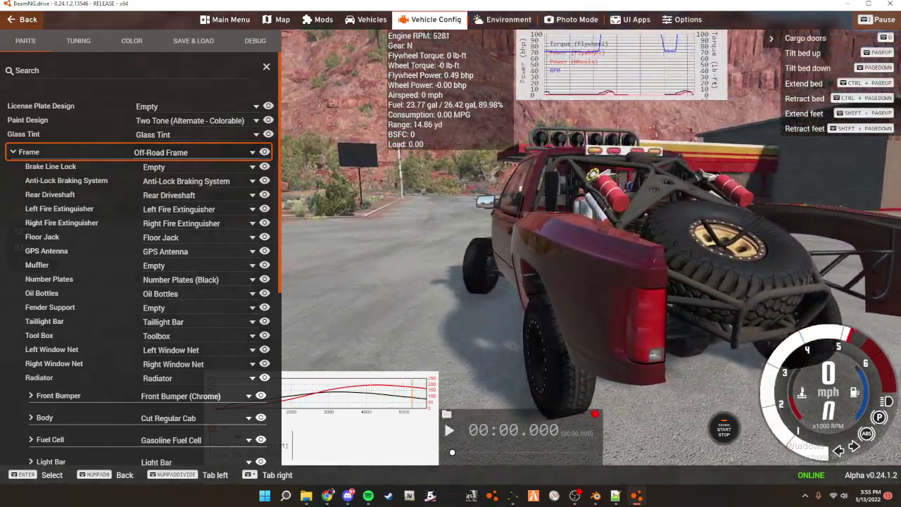
key(z)
key(z)
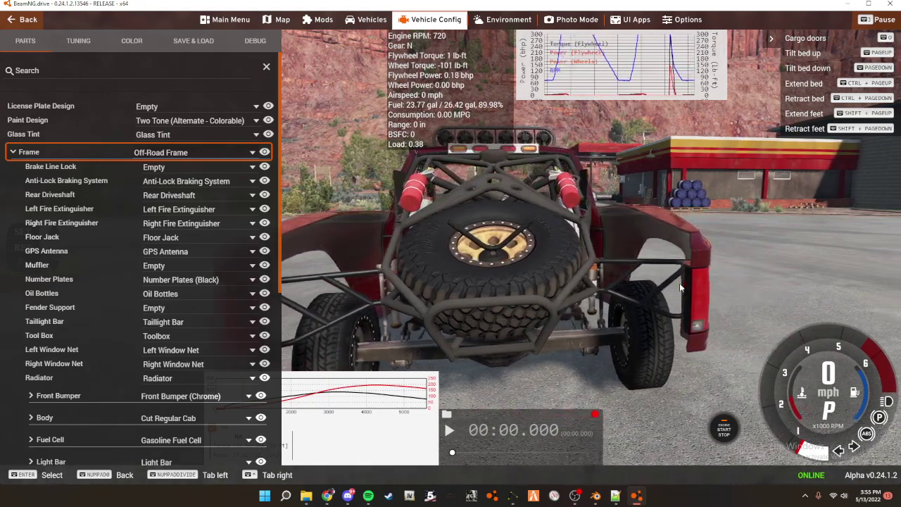
- Inspect the off-road bedside, rear wheel opening and suspension up close, and view the whole truck from the other side
right_drag(679, 283, 479, 219)
right_drag(527, 320, 389, 256)
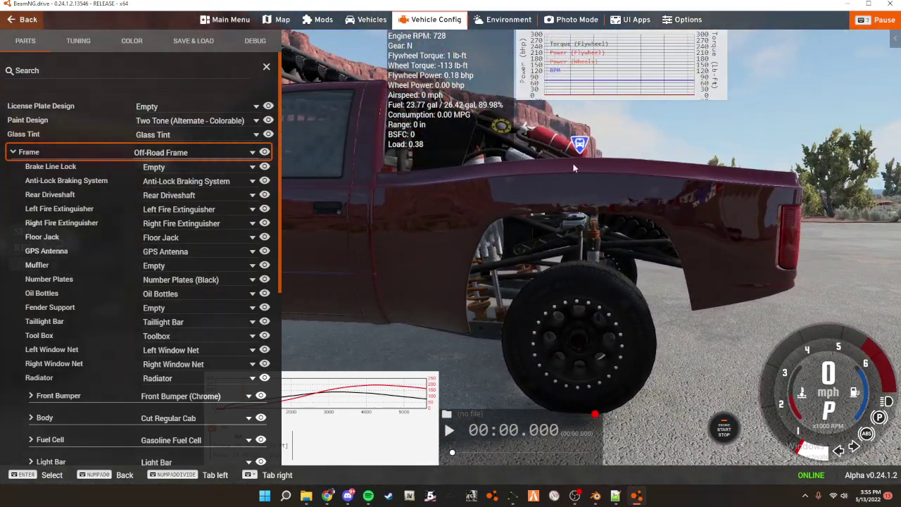
key(d)
right_drag(781, 241, 423, 317)
key(d)
key(w)
key(s)
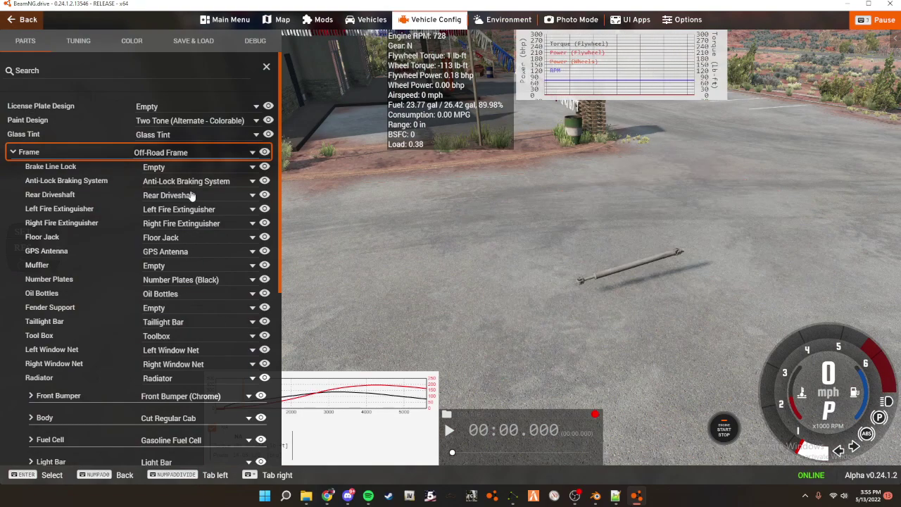
right_drag(528, 266, 555, 267)
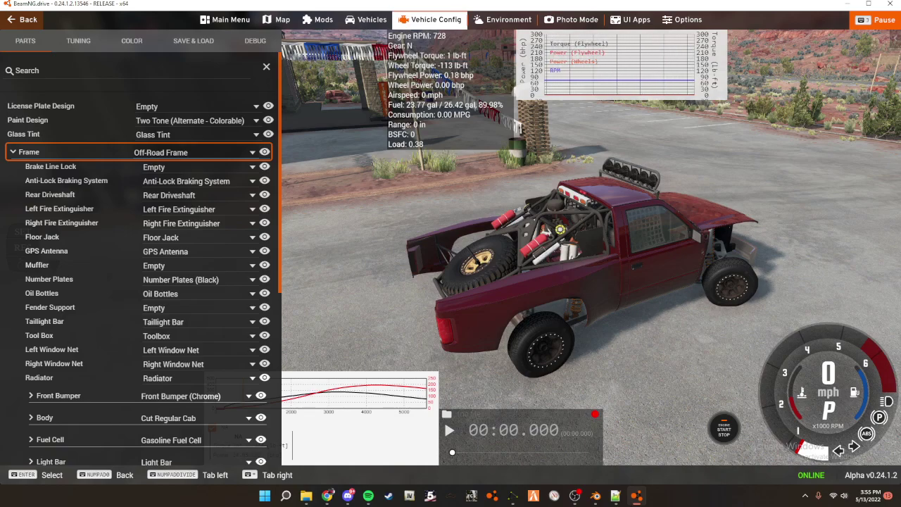
- Look through the off-road frame's remaining part slots, close the vehicle configuration, and view the truck from the side
scroll(232, 317, down, 4)
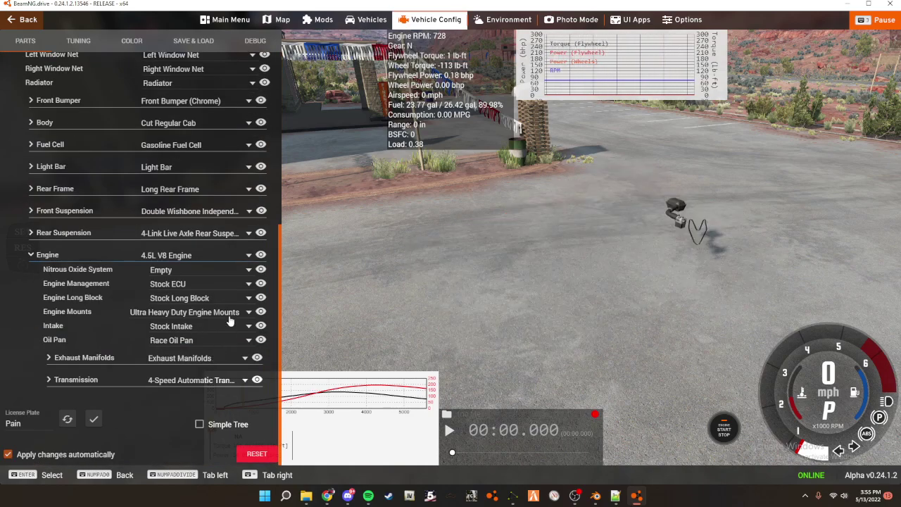
key(Escape)
right_drag(387, 292, 424, 282)
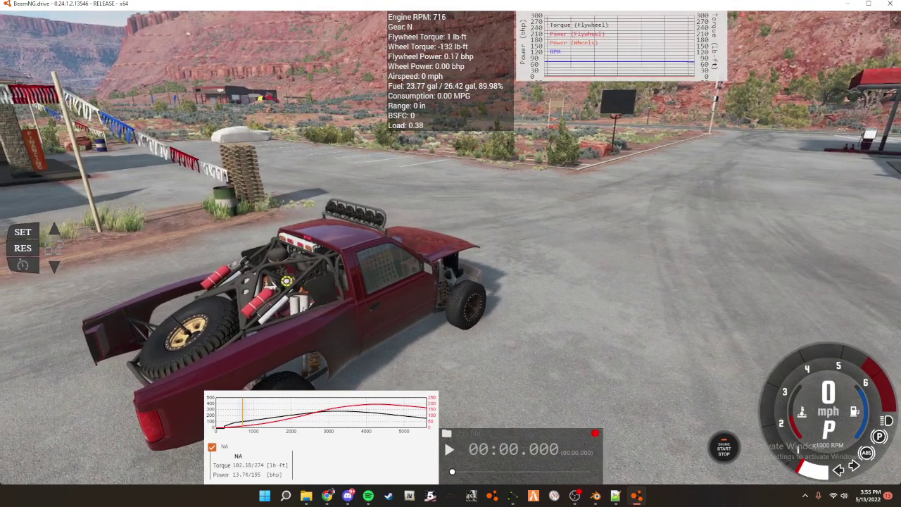
right_drag(371, 312, 384, 309)
key(c)
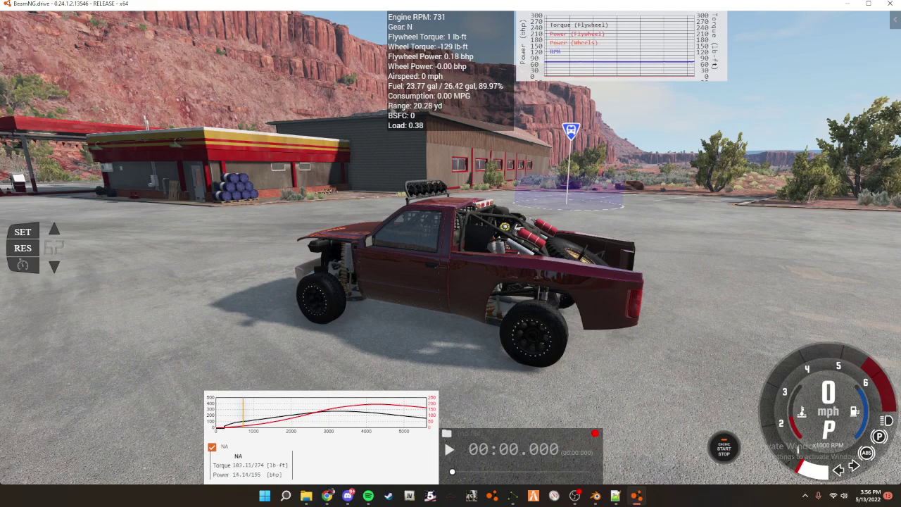
- Drive the off-road truck in reverse across the parking lot
key(Down)
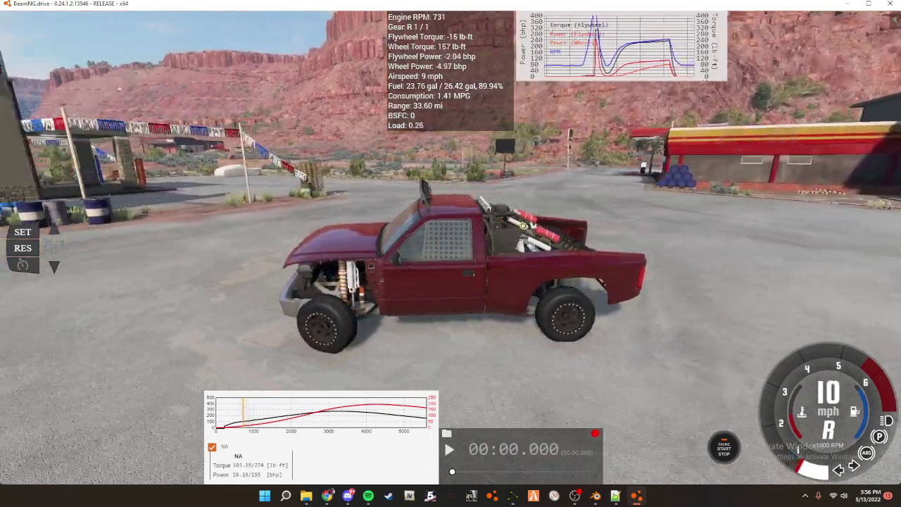
key(Down)
key(Down)
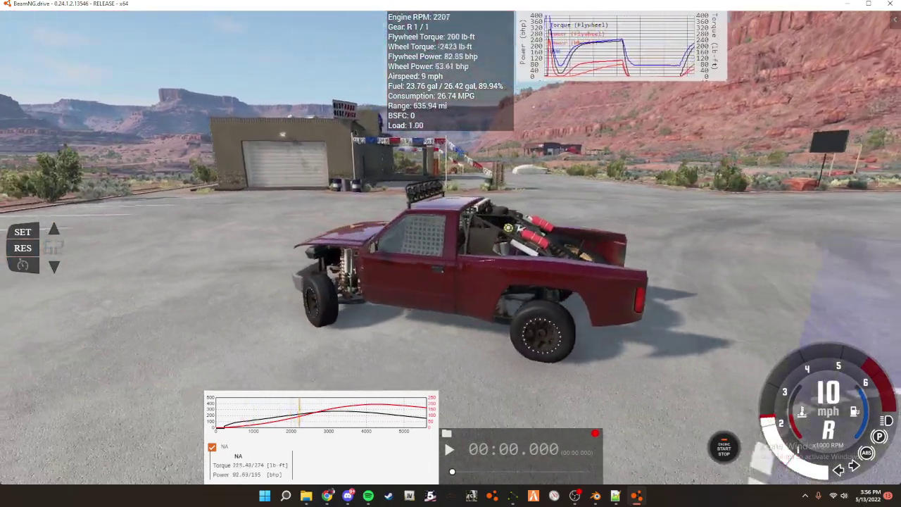
key(Down)
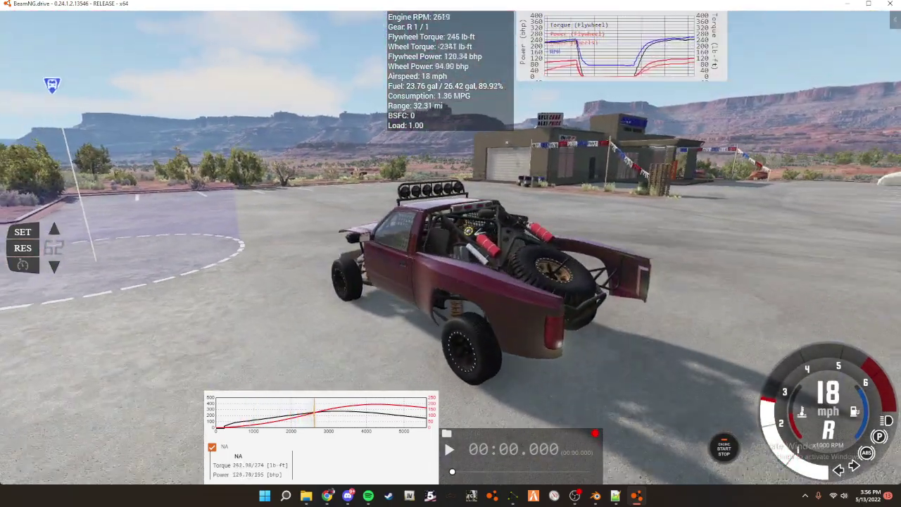
- Drive the off-road truck forward off the dirt edge, across the parking lot and around toward the gas station
key(Up)
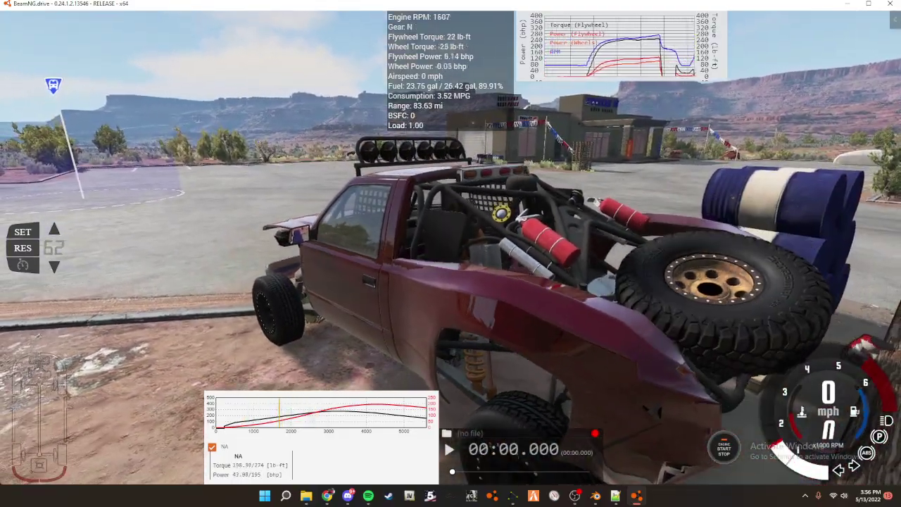
key(Up)
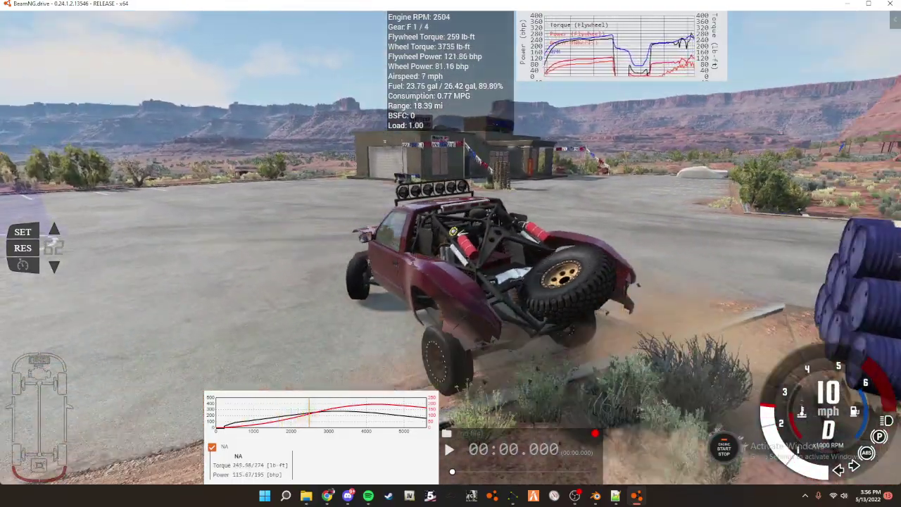
key(Right)
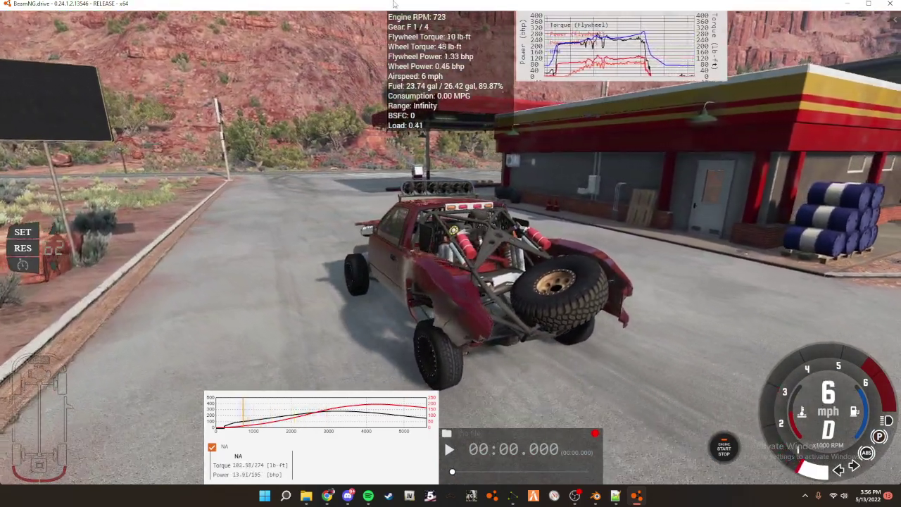
key(Escape)
click(384, 21)
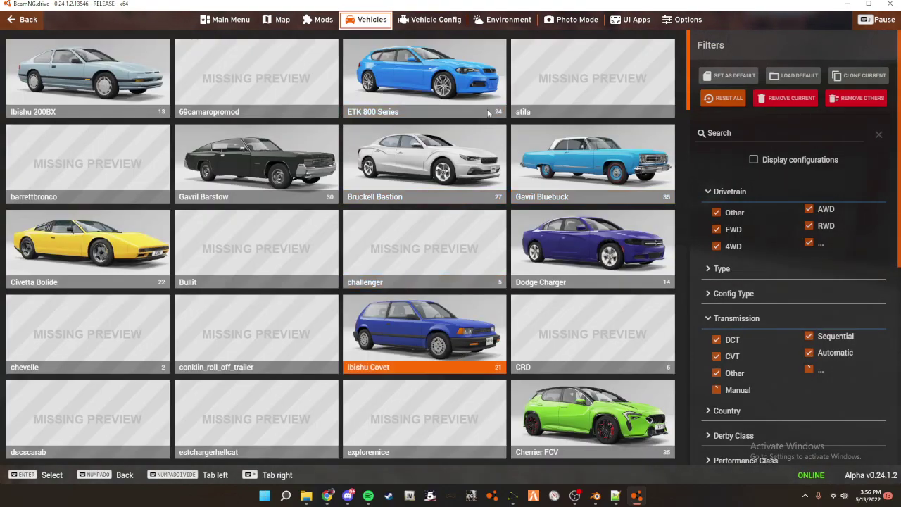
scroll(528, 362, down, 11)
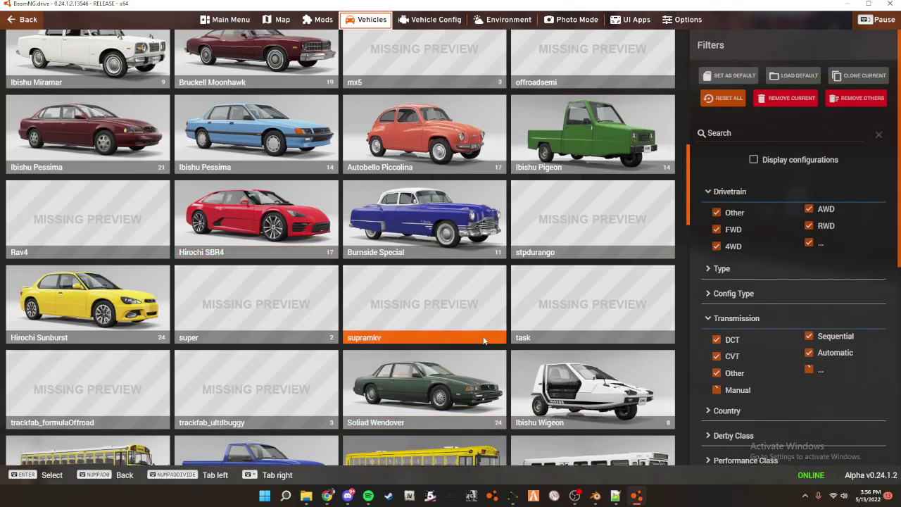
click(483, 341)
key(Escape)
- Drive the truck under the gas station canopy, bring it to a stop, and view it from its front corner
key(w)
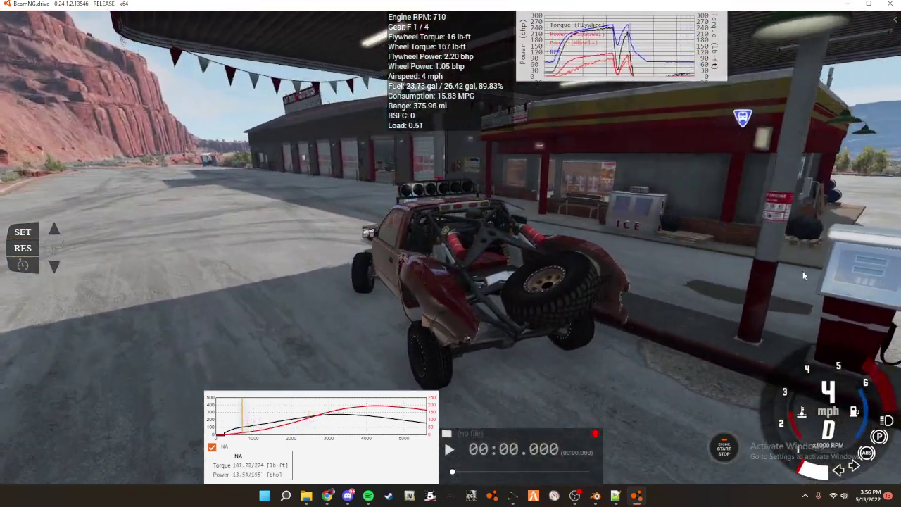
key(s)
right_drag(803, 275, 683, 220)
key(s)
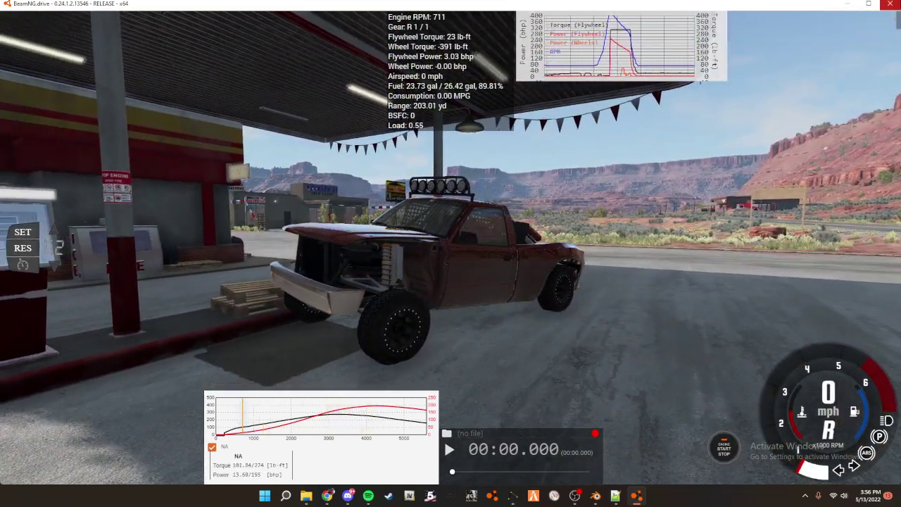
click(576, 497)
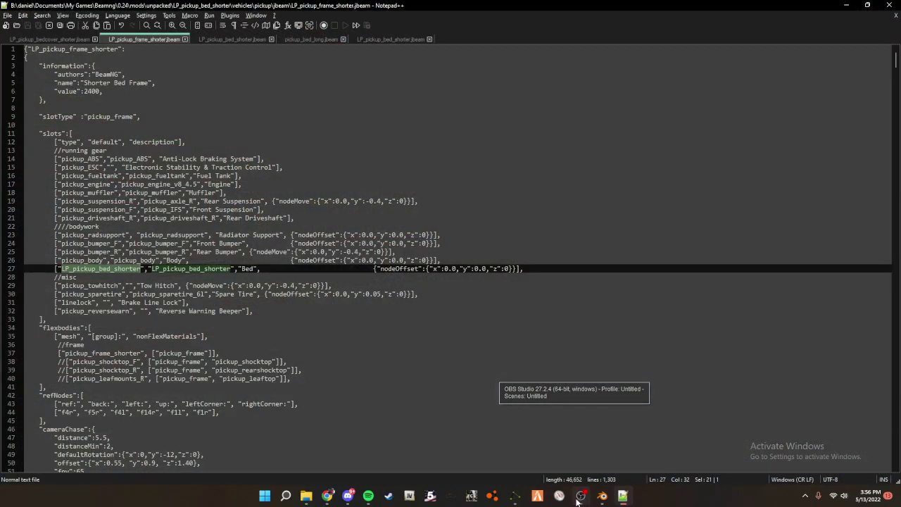